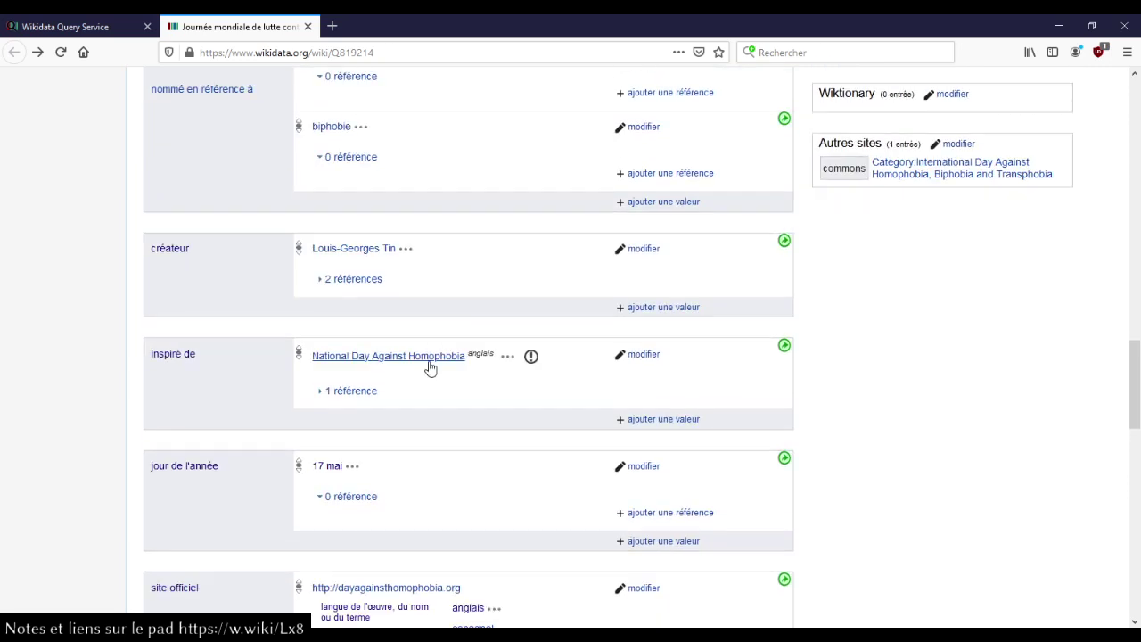
# Step: Return to the Wikidata query and replace wd:Q2575 in the P837 triple with the variable ?date
pyautogui.click(107, 24)
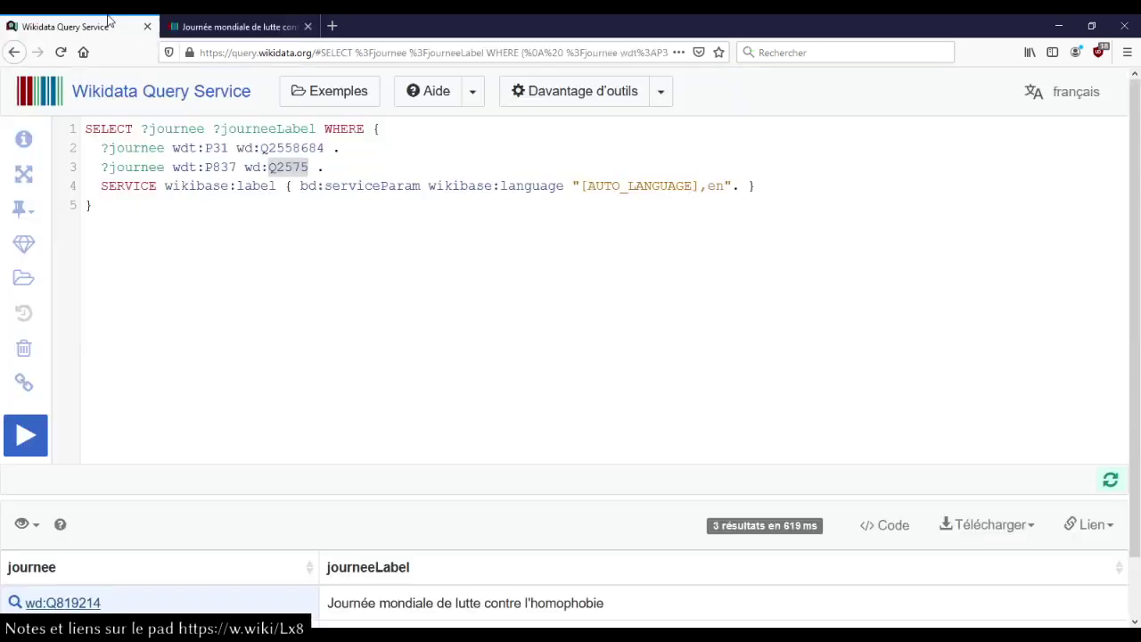
pyautogui.moveTo(293, 167)
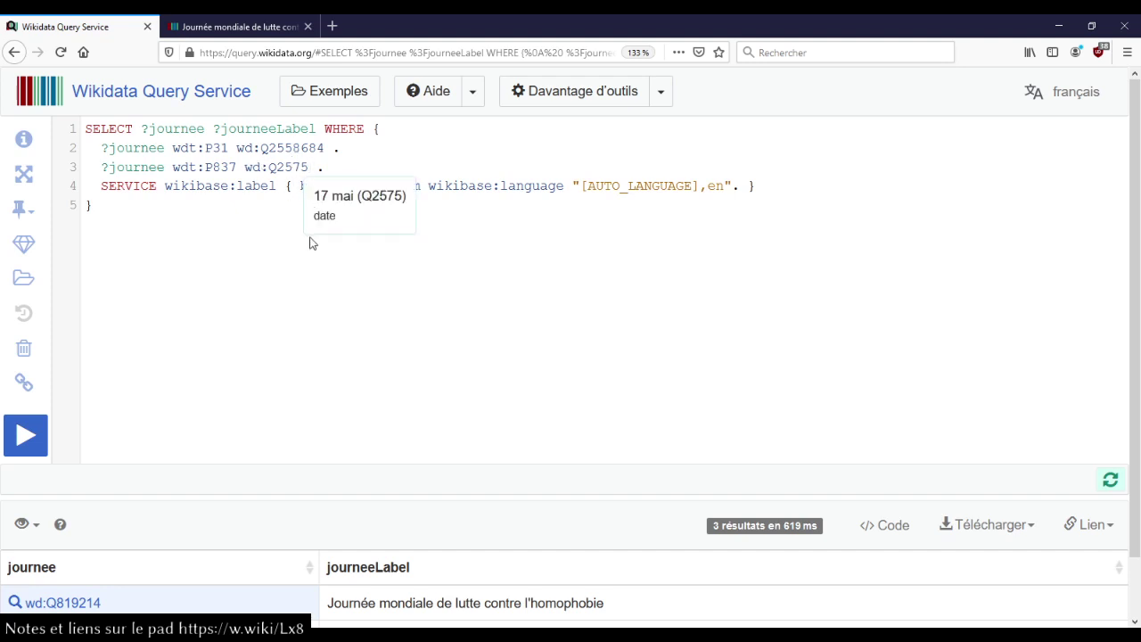
pyautogui.hotkey('ctrl', 'shift', 'Left')
pyautogui.hotkey('ctrl', 'shift', 'Left')
pyautogui.hotkey('ctrl', 'shift', 'Left')
pyautogui.write('?date')
pyautogui.press('Up')
pyautogui.press('Up')
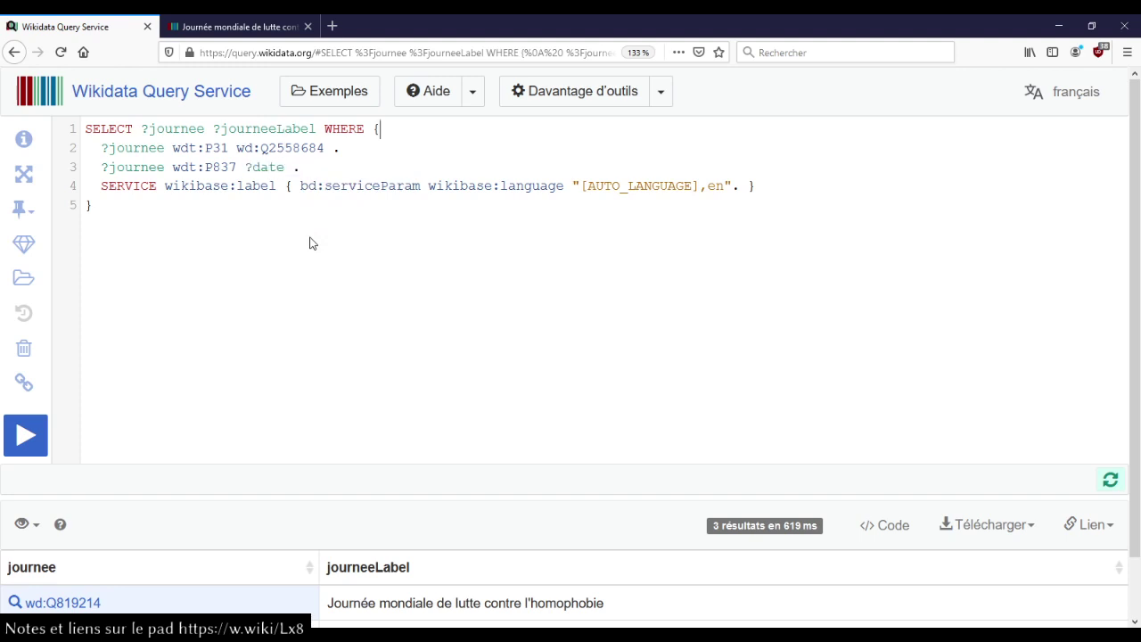
# Step: Add a VALUES clause with braces for ?date as the first line of the WHERE block
pyautogui.press('Return')
pyautogui.write('VALUES')
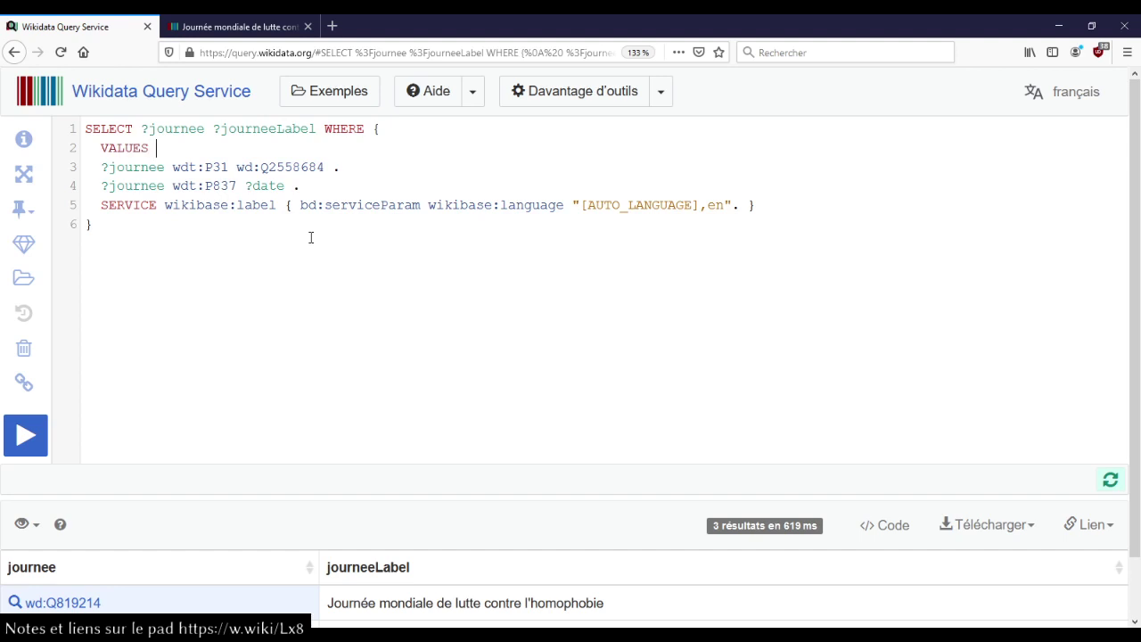
pyautogui.hotkey('ctrl', 'space')
pyautogui.press('Down')
pyautogui.press('Down')
pyautogui.press('Return')
pyautogui.write('{')
pyautogui.hotkey('ctrl', 'space')
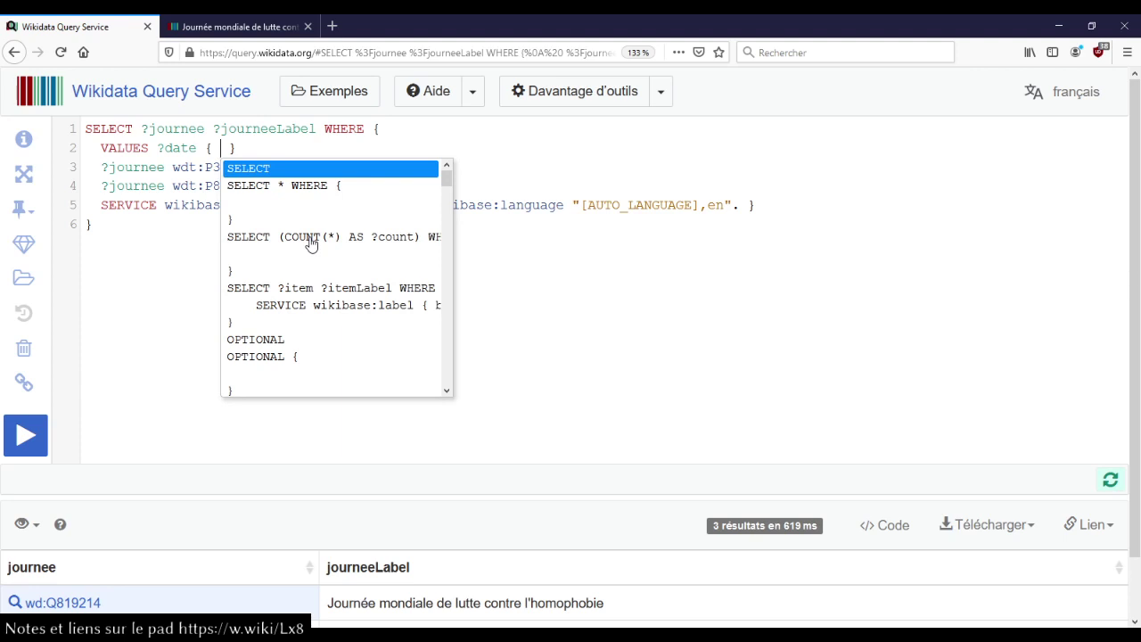
# Step: Fill the VALUES clause with the dates 1er mai (wd:Q2544) and 1er juin (wd:Q2625) and run the query
pyautogui.write('wd:1er mai')
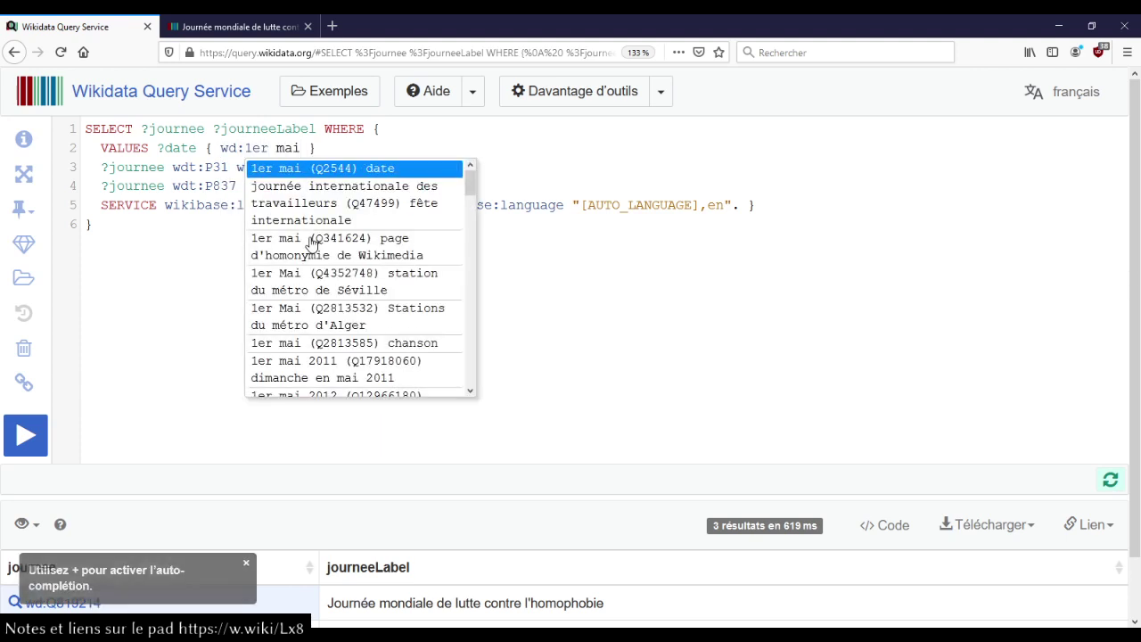
pyautogui.press('Return')
pyautogui.write('wd:1er juin')
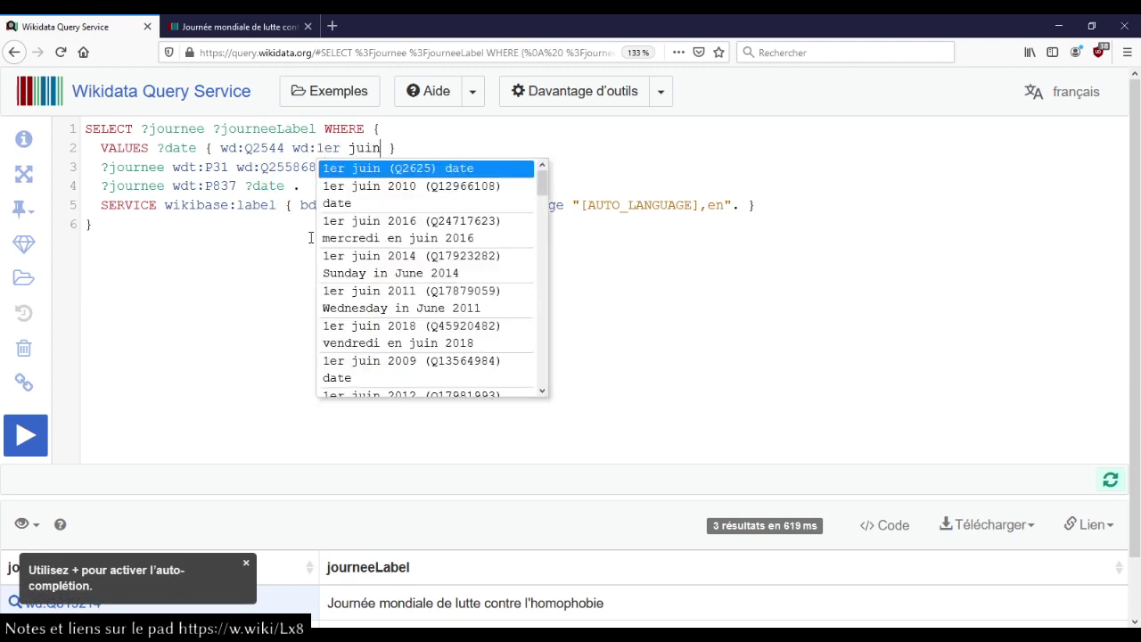
pyautogui.click(402, 169)
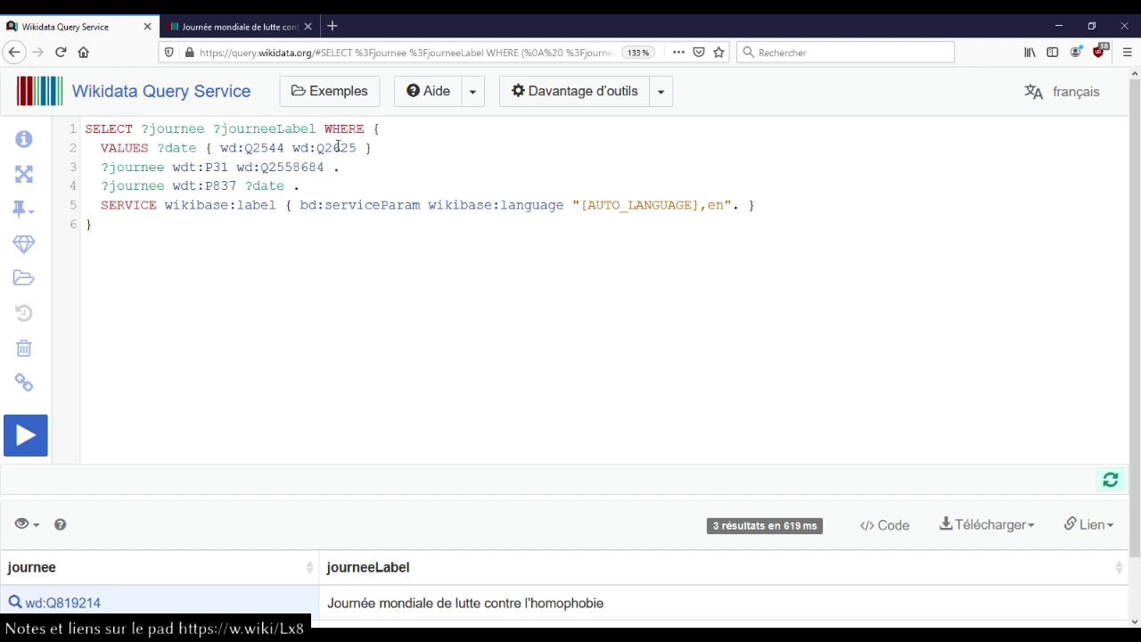
pyautogui.hotkey('ctrl', 'Return')
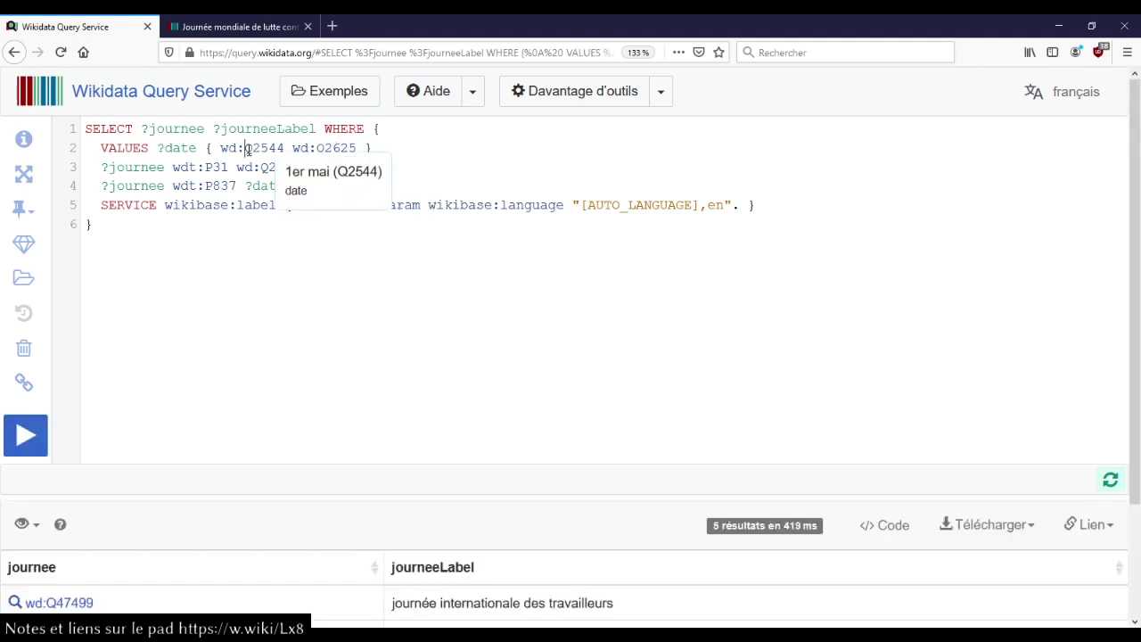
pyautogui.scroll(-3, 453, 262)
pyautogui.scroll(3, 453, 262)
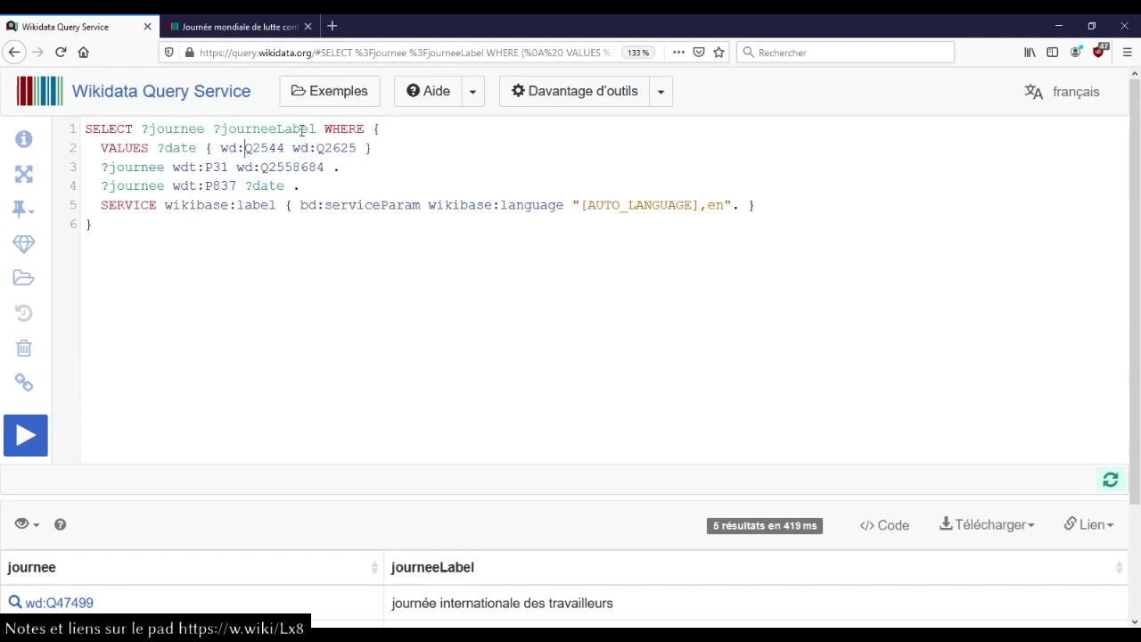
# Step: Add ?dateLabel to the SELECT line after ?journeeLabel and rerun the query
pyautogui.click(321, 128)
pyautogui.write('?dateLa')
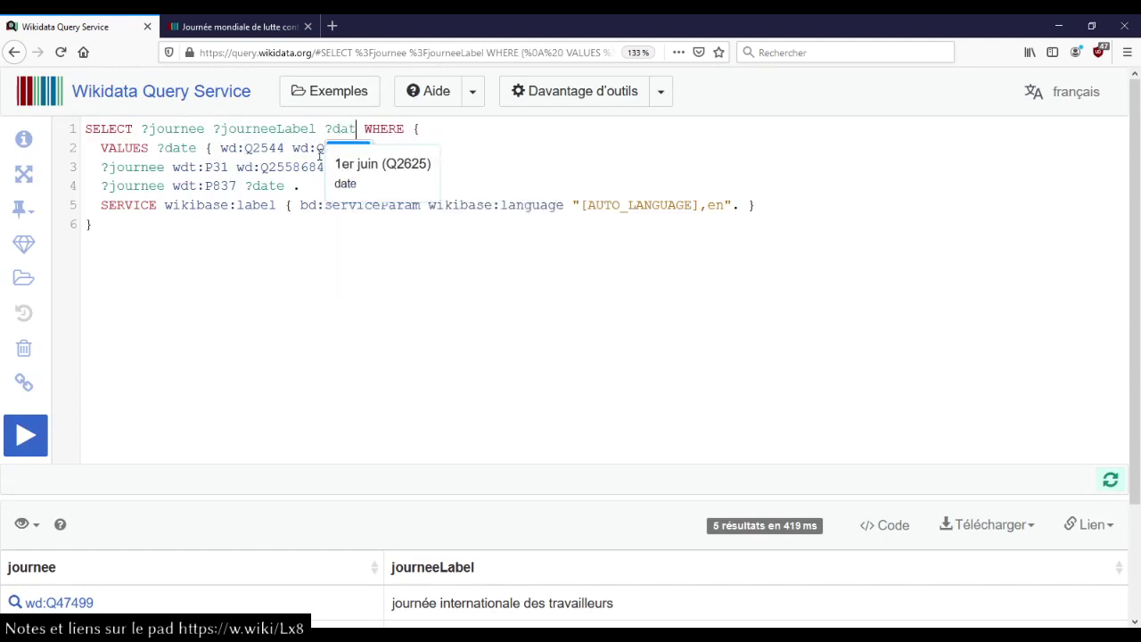
pyautogui.write('bel')
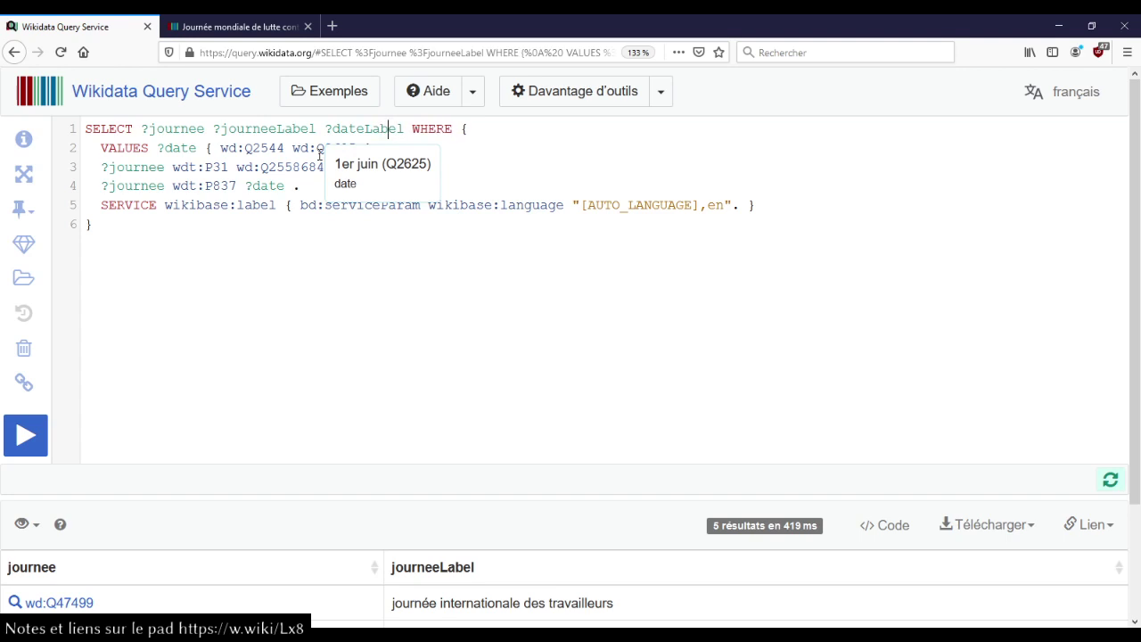
pyautogui.hotkey('ctrl', 'Return')
pyautogui.scroll(-3, 334, 358)
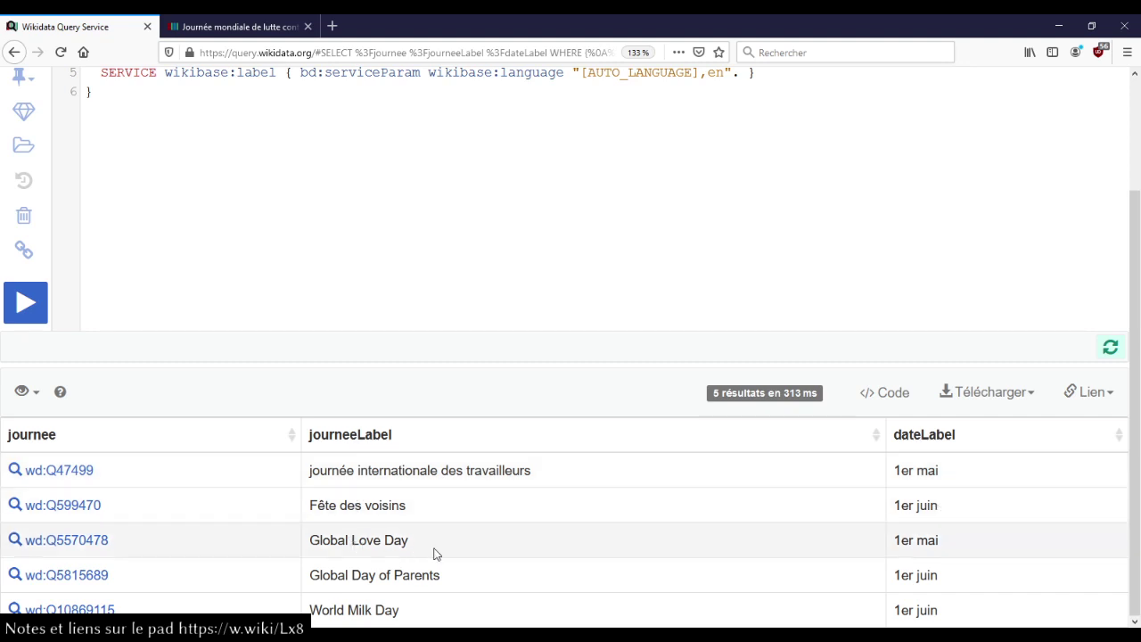
# Step: Sort the query results by dateLabel in descending order
pyautogui.click(948, 436)
pyautogui.click(948, 436)
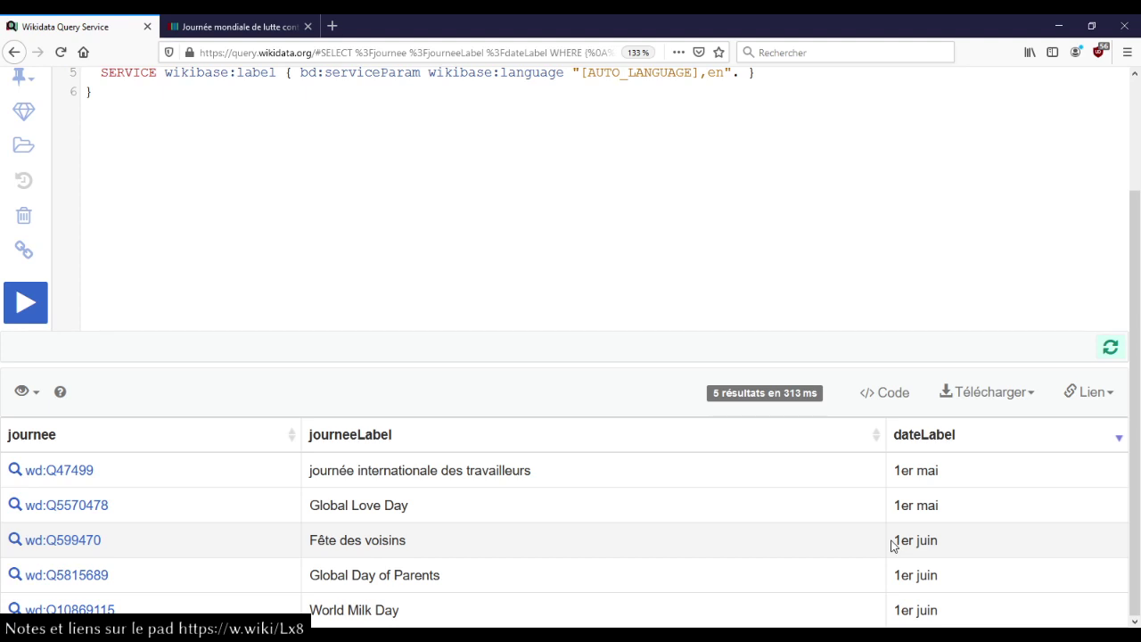
pyautogui.scroll(3, 488, 428)
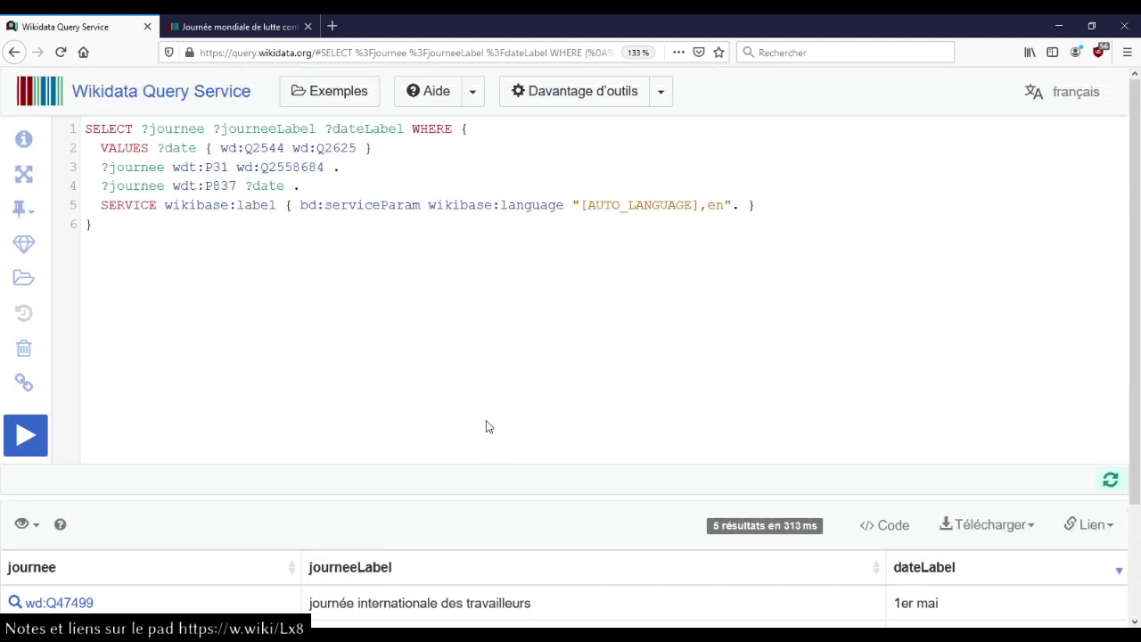
pyautogui.click(426, 283)
pyautogui.moveTo(218, 195)
pyautogui.moveTo(340, 148)
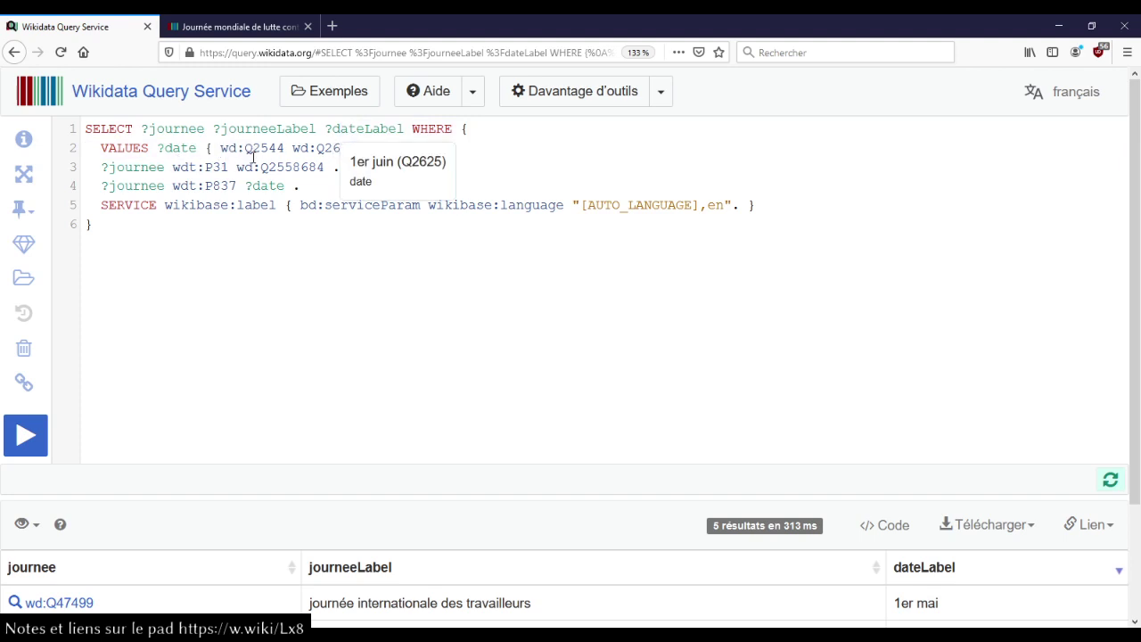
pyautogui.moveTo(182, 148); pyautogui.dragTo(219, 148)
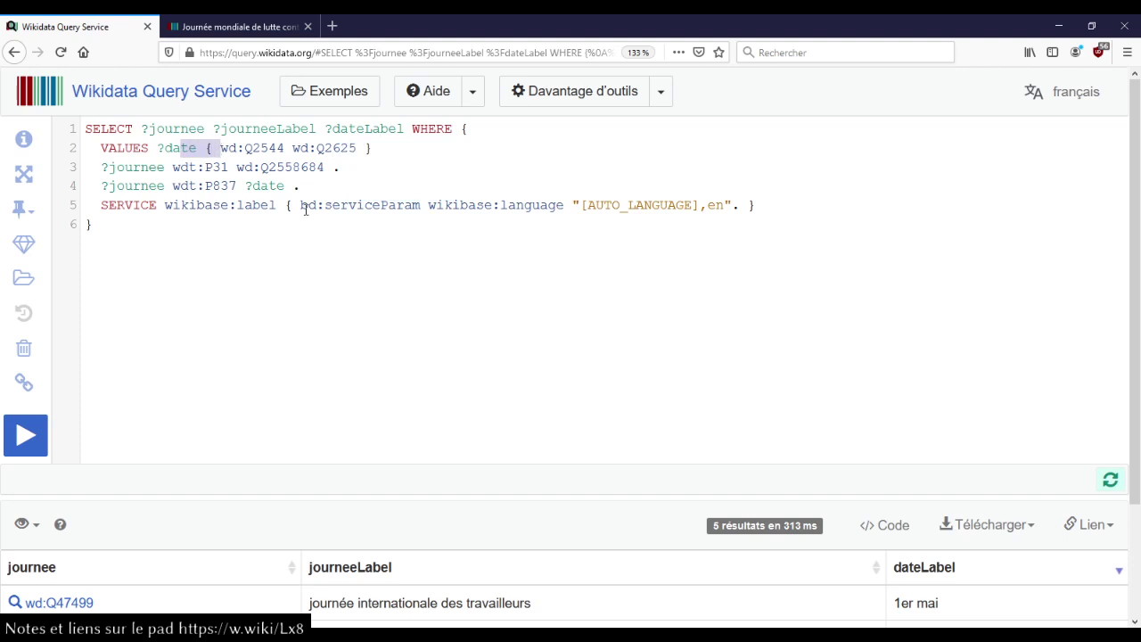
pyautogui.click(266, 188)
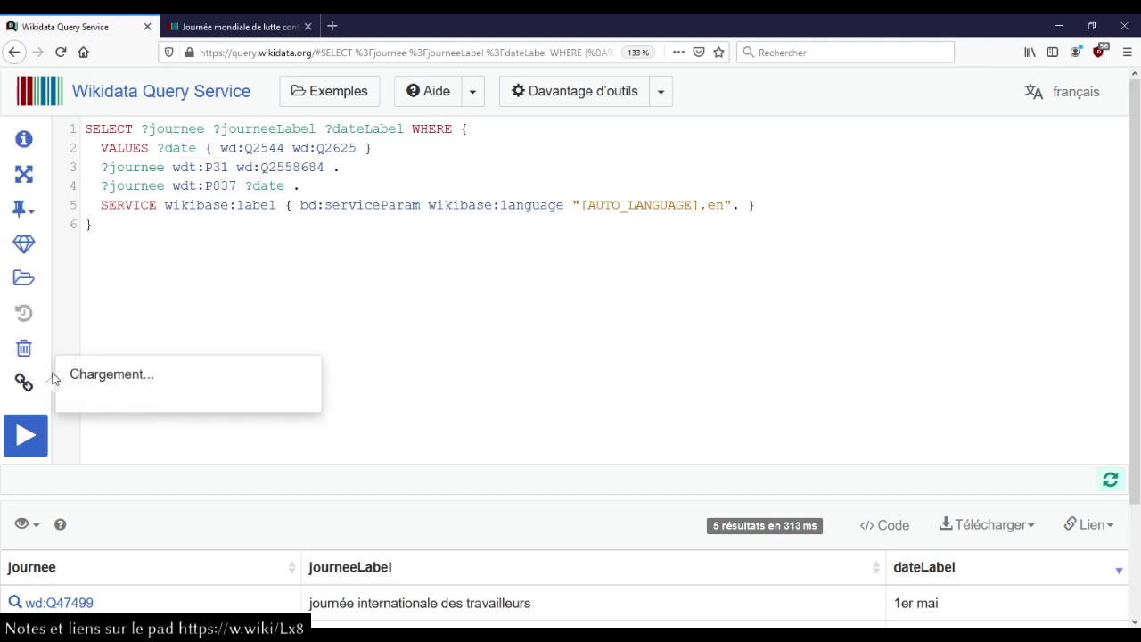
# Step: Generate a short link for the current query, select its address and switch to the other window
pyautogui.click(25, 383)
pyautogui.click(26, 385)
pyautogui.click(27, 385)
pyautogui.moveTo(250, 385); pyautogui.dragTo(77, 385)
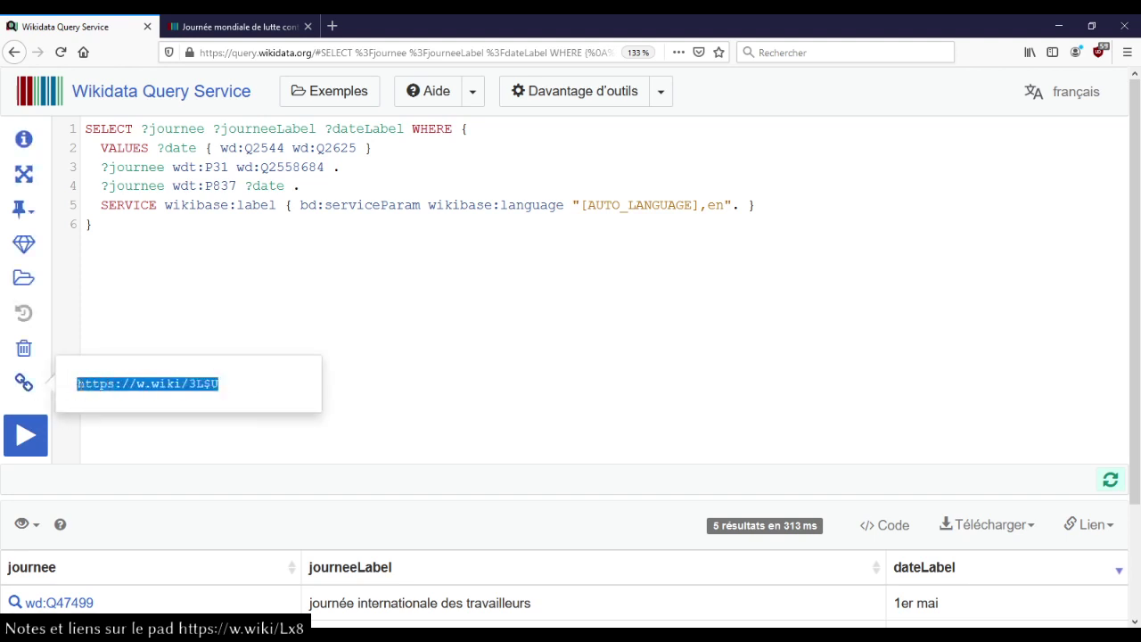
pyautogui.click(77, 246)
pyautogui.hotkey('alt', 'Tab')
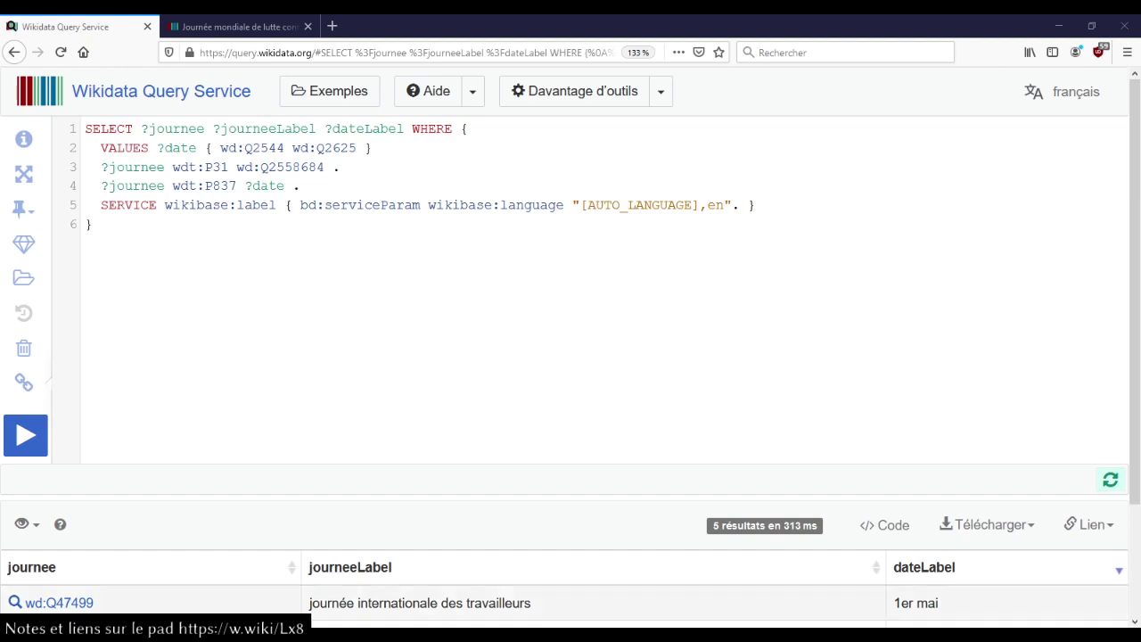
# Step: Return to the query editor, show the query's short link again and close it
pyautogui.click(397, 309)
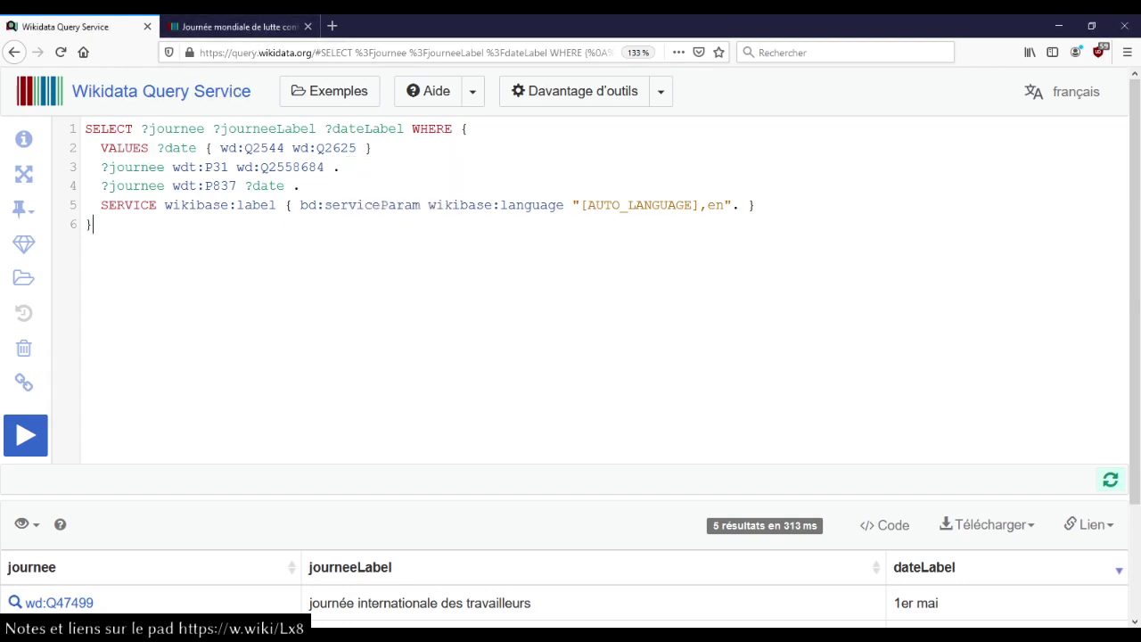
pyautogui.click(27, 389)
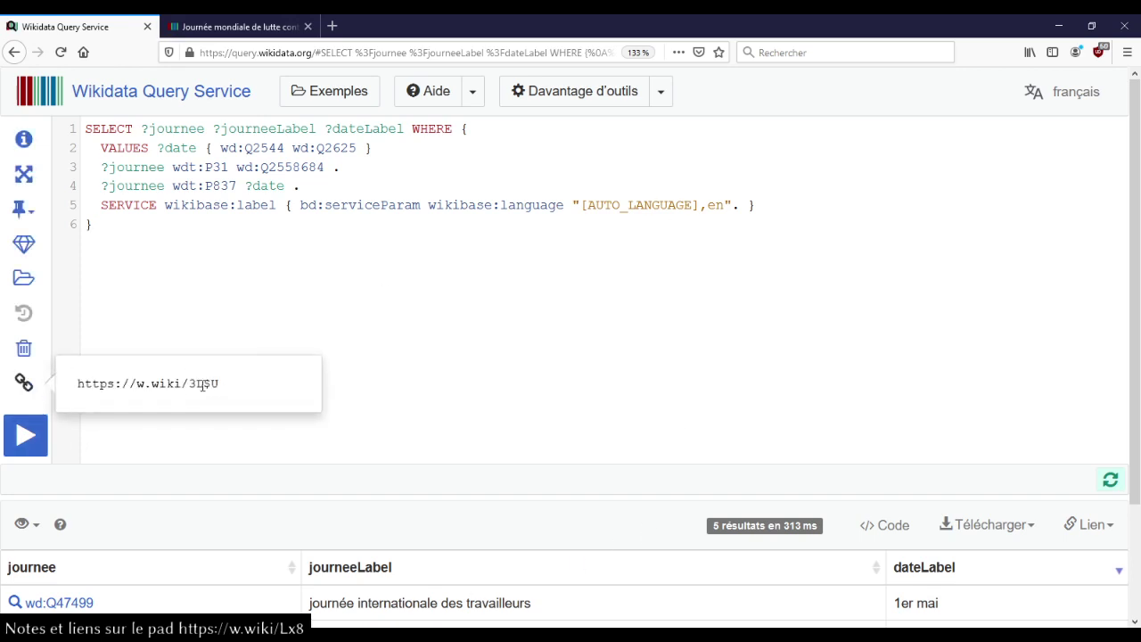
pyautogui.click(276, 206)
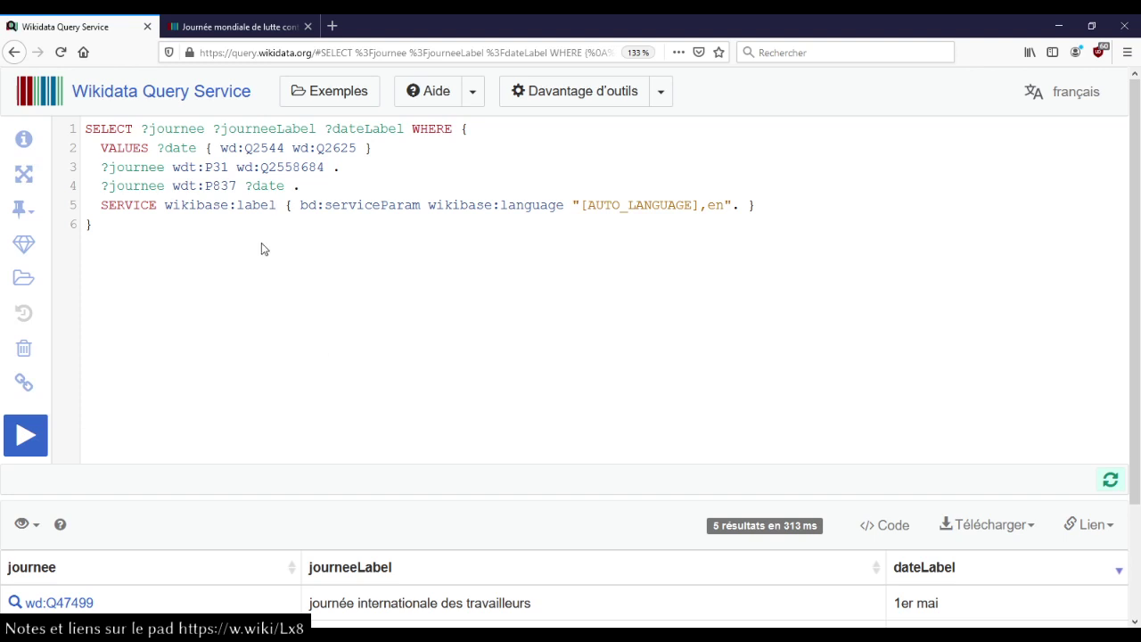
# Step: Compare the query text with the journeeLabel and dateLabel columns of the result table
pyautogui.scroll(-1, 281, 278)
pyautogui.scroll(-3, 281, 278)
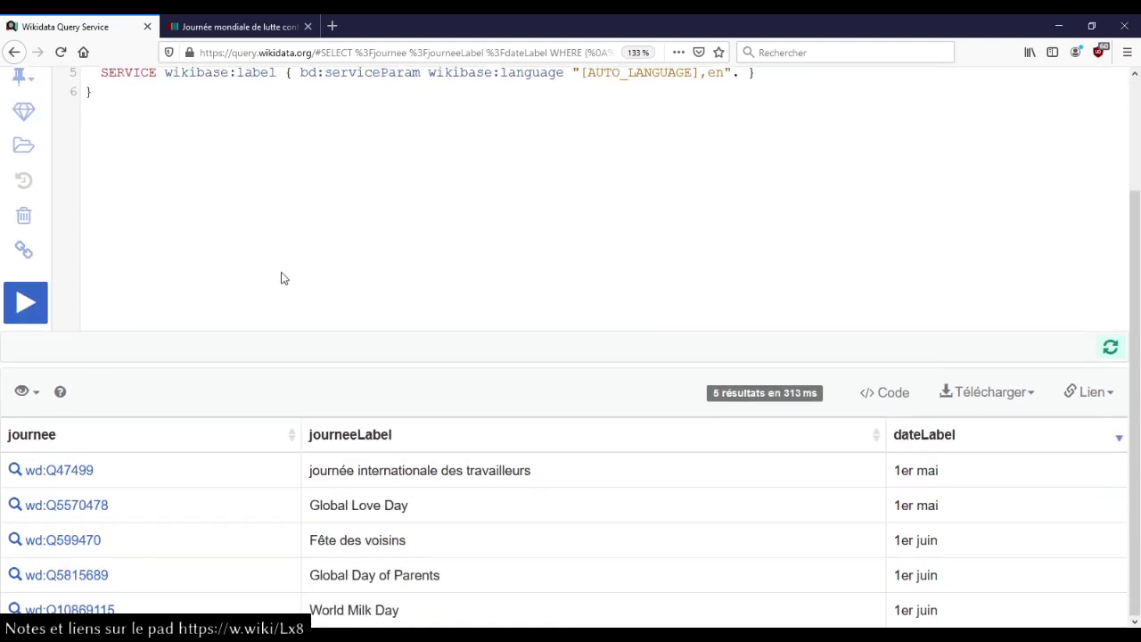
pyautogui.scroll(3, 281, 278)
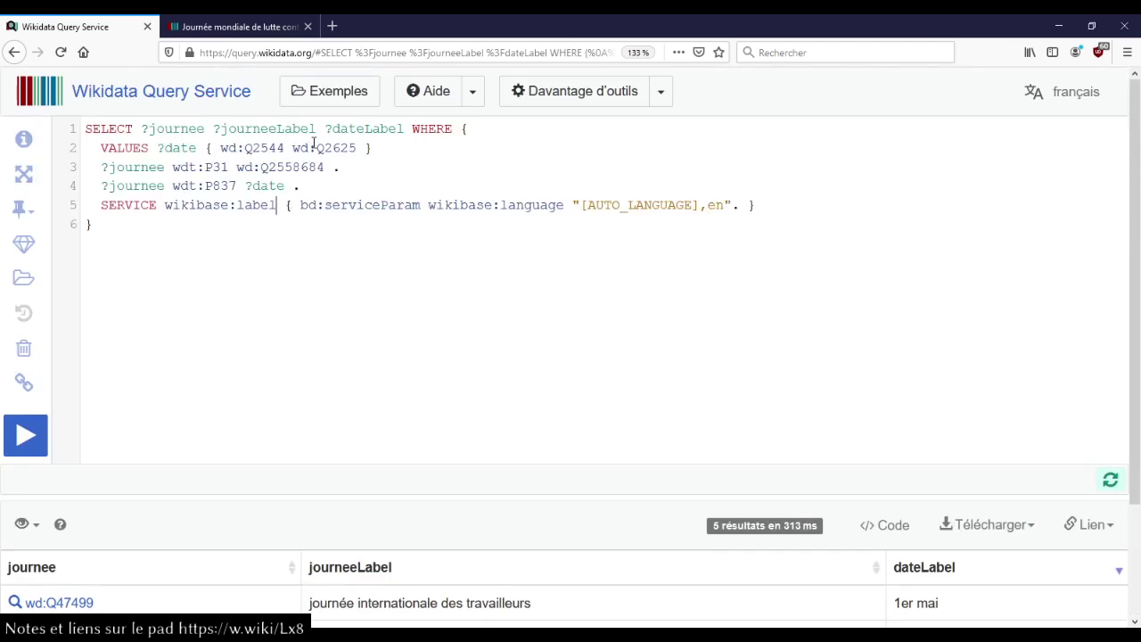
pyautogui.scroll(-3, 312, 390)
pyautogui.scroll(3, 311, 392)
pyautogui.scroll(-3, 311, 393)
pyautogui.scroll(3, 311, 393)
# Step: Delete the VALUES ?date line from the query
pyautogui.click(495, 127)
pyautogui.hotkey('shift', 'Down')
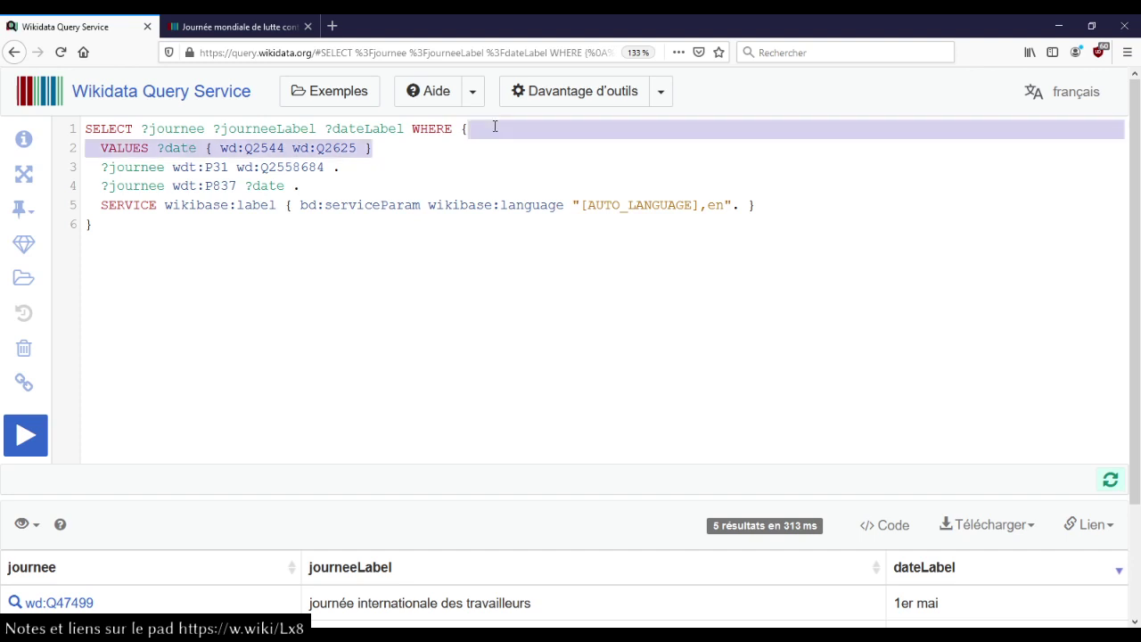
pyautogui.press('BackSpace')
# Step: Add a GROUP BY clause on ?journee and ?journeeLabel after the query's closing brace
pyautogui.press('Down')
pyautogui.press('Down')
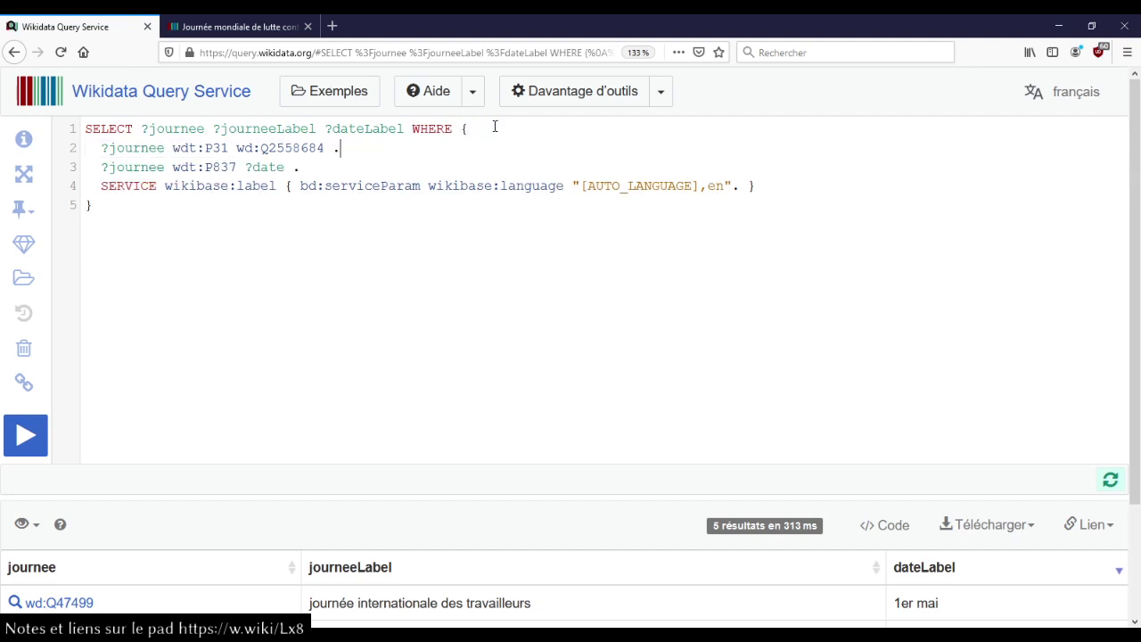
pyautogui.press('Return')
pyautogui.write('GROUP BY ?')
pyautogui.press('Return')
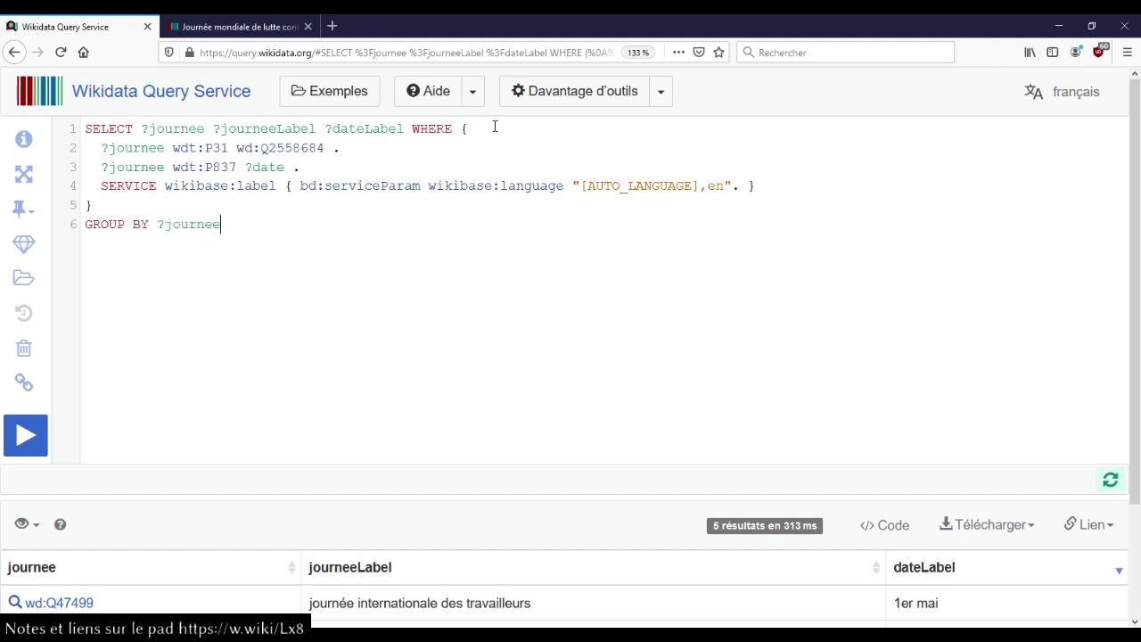
pyautogui.write('?')
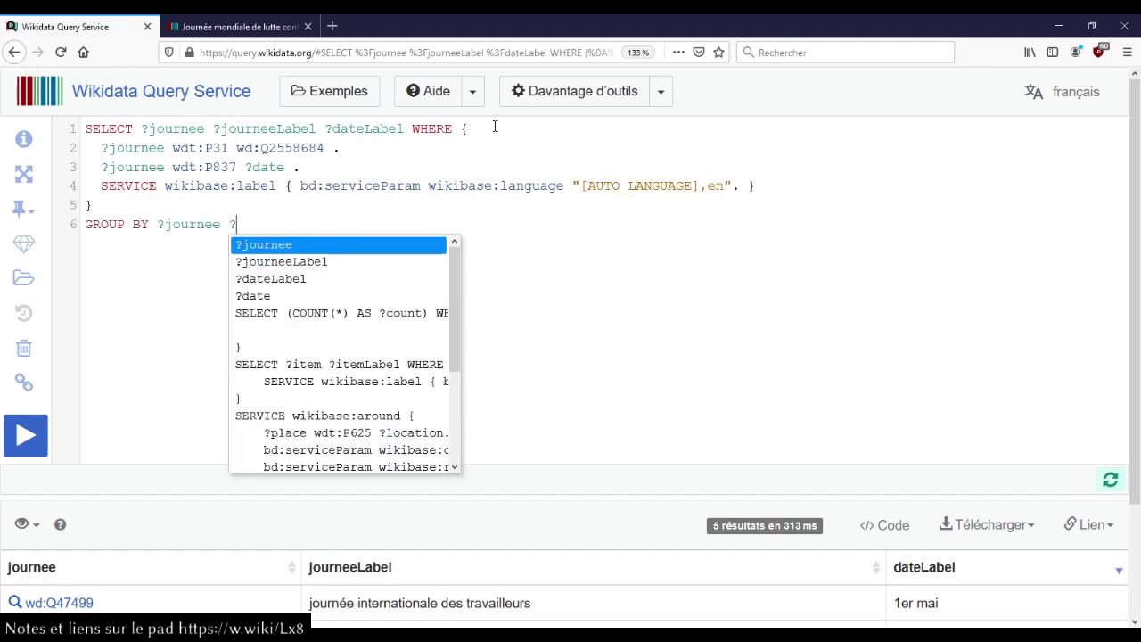
pyautogui.press('Down')
pyautogui.press('Return')
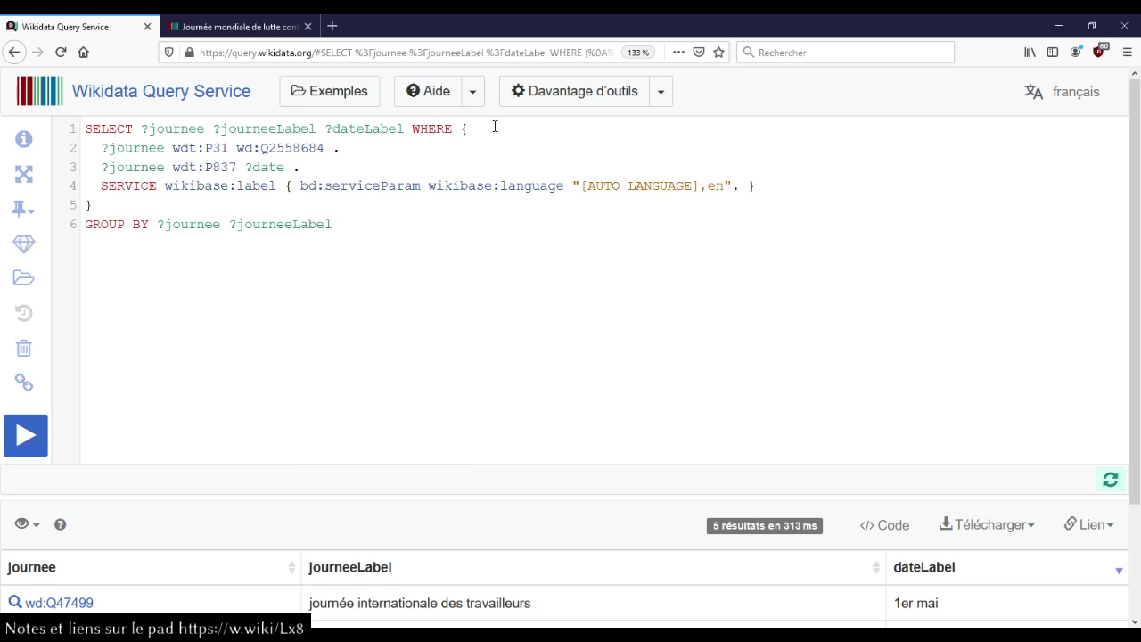
# Step: Replace the GROUP BY variables with ?dateLabel alone
pyautogui.hotkey('ctrl', 'shift', 'Left')
pyautogui.hotkey('ctrl', 'shift', 'Left')
pyautogui.hotkey('ctrl', 'shift', 'Left')
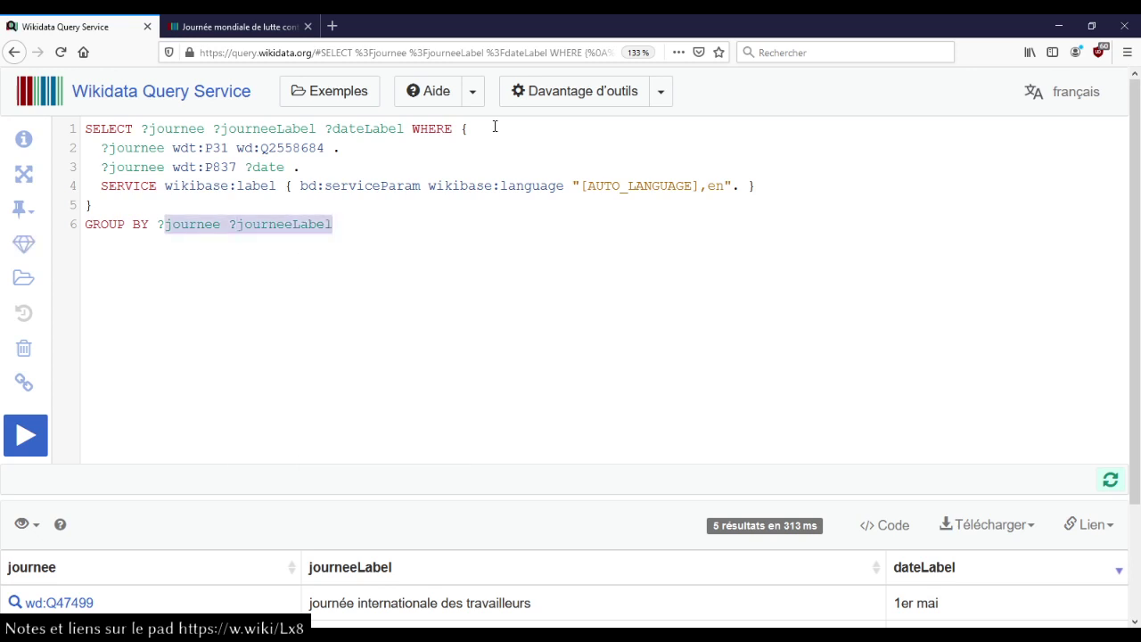
pyautogui.write('dateLabel')
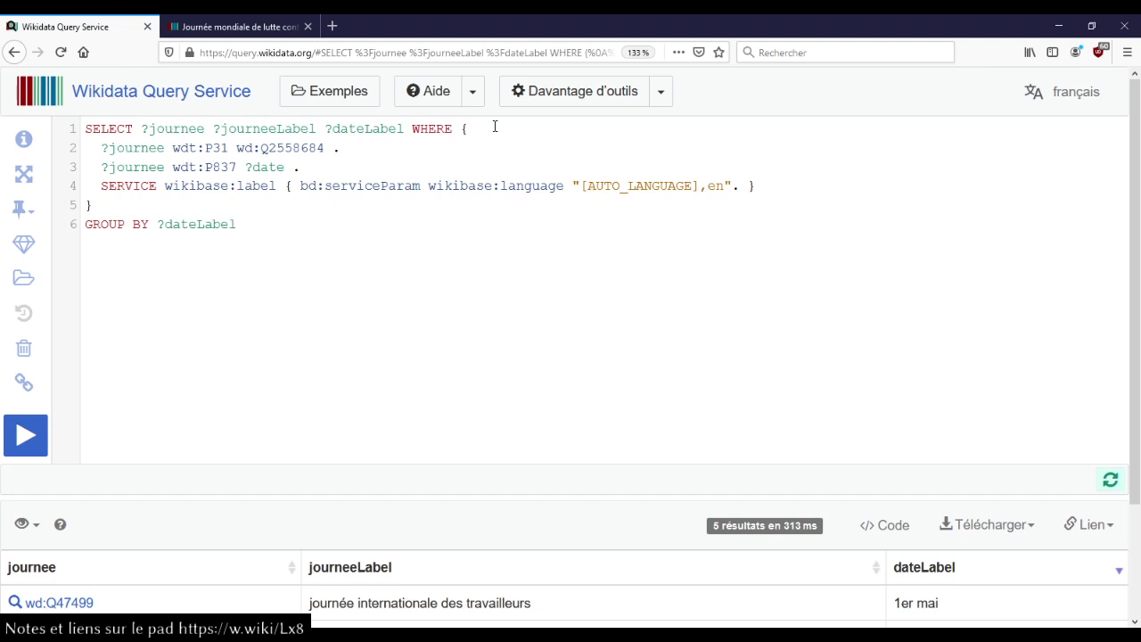
# Step: Remove ?journee and ?journeeLabel from the SELECT line, leaving only ?dateLabel
pyautogui.click(326, 127)
pyautogui.hotkey('ctrl', 'shift', 'Left')
pyautogui.hotkey('ctrl', 'shift', 'Left')
pyautogui.press('BackSpace')
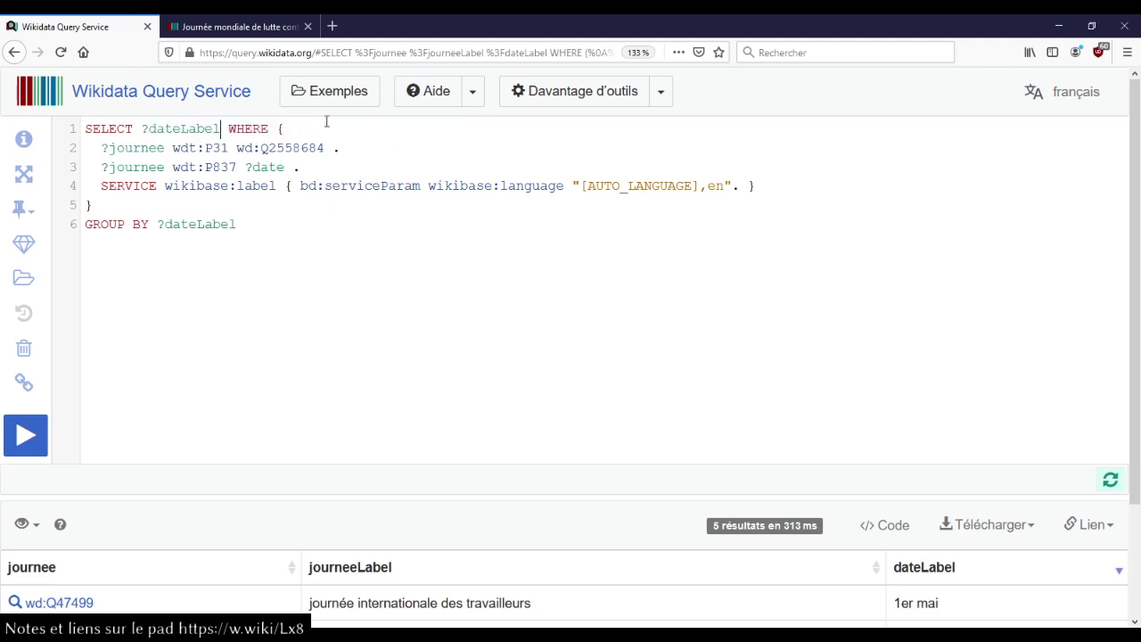
# Step: Add (COUNT(?journee) AS ?nb) after ?dateLabel in the SELECT line
pyautogui.write('count')
pyautogui.hotkey('ctrl', 'space')
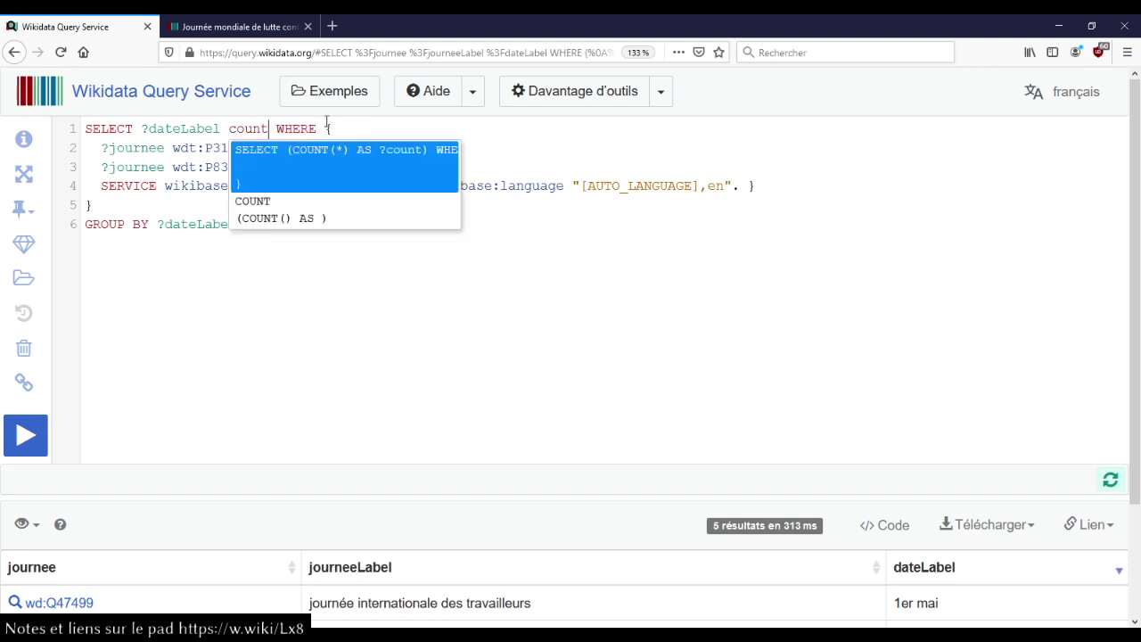
pyautogui.press('Down')
pyautogui.press('Return')
pyautogui.press('Left')
pyautogui.press('Left')
pyautogui.press('Left')
pyautogui.press('Left')
pyautogui.press('Left')
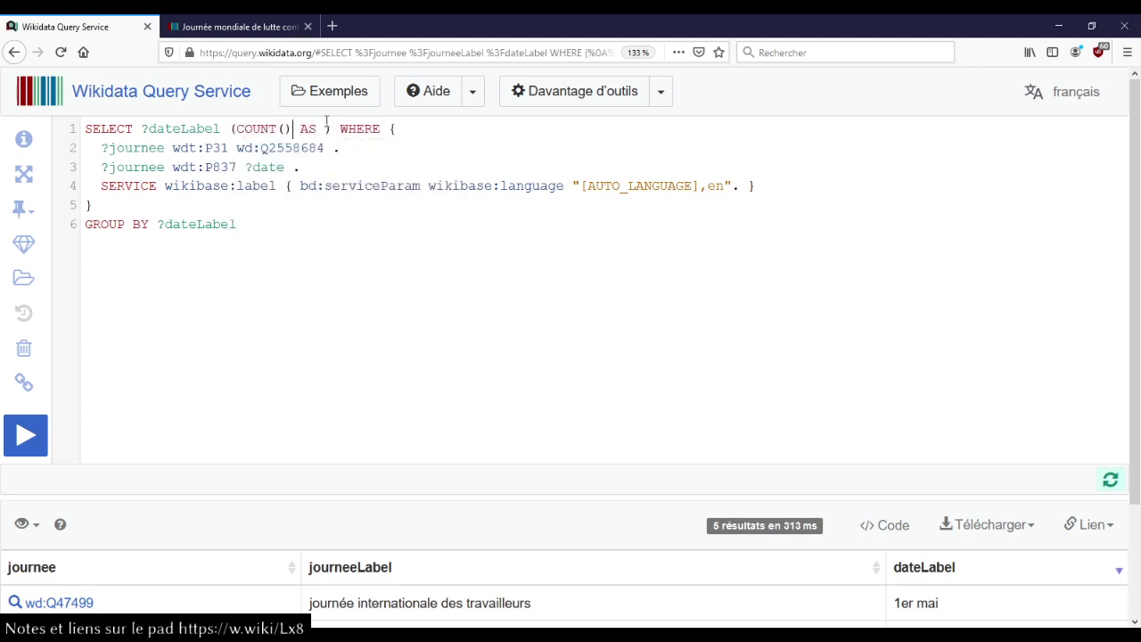
pyautogui.write('?jou')
pyautogui.press('Down')
pyautogui.press('Return')
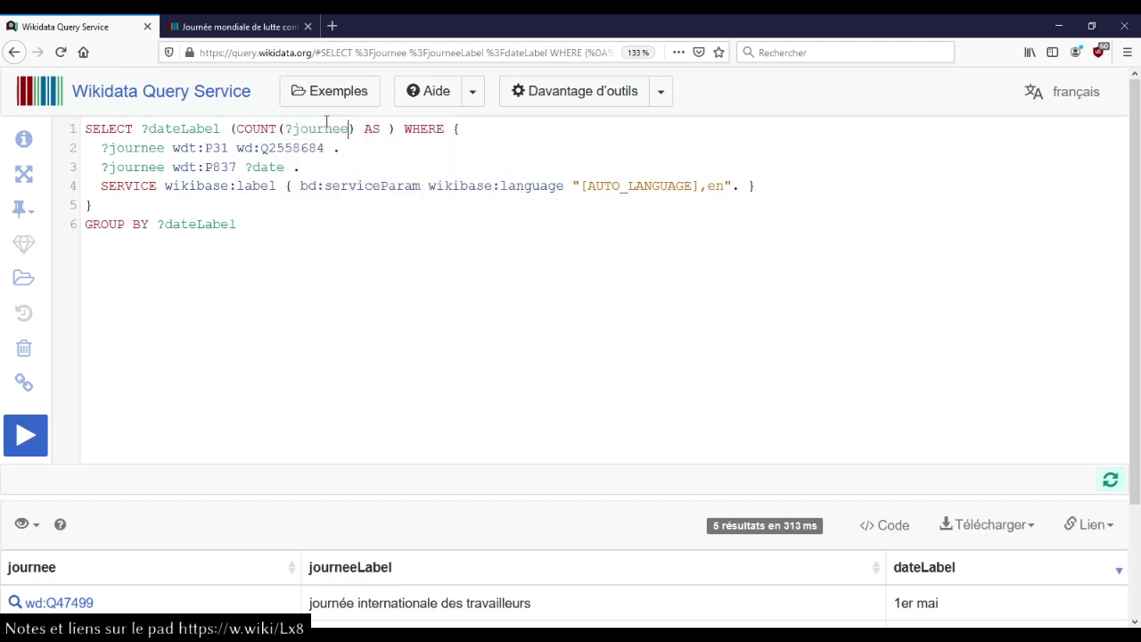
pyautogui.write('?nb')
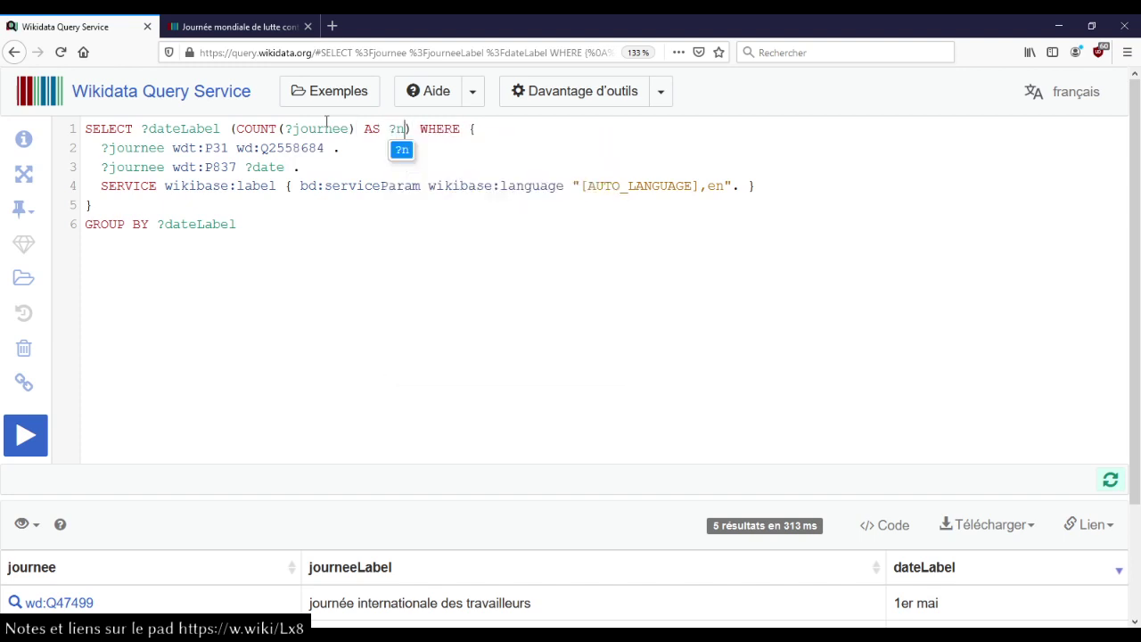
pyautogui.press('Right')
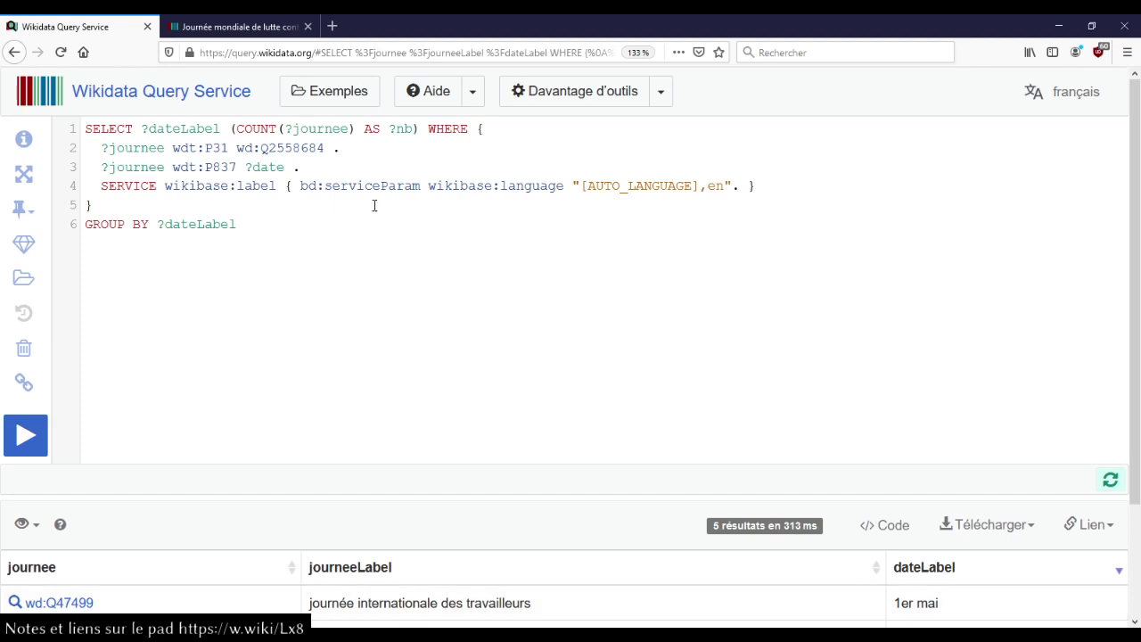
# Step: Run the query and sort the results by nb in descending order
pyautogui.click(269, 147)
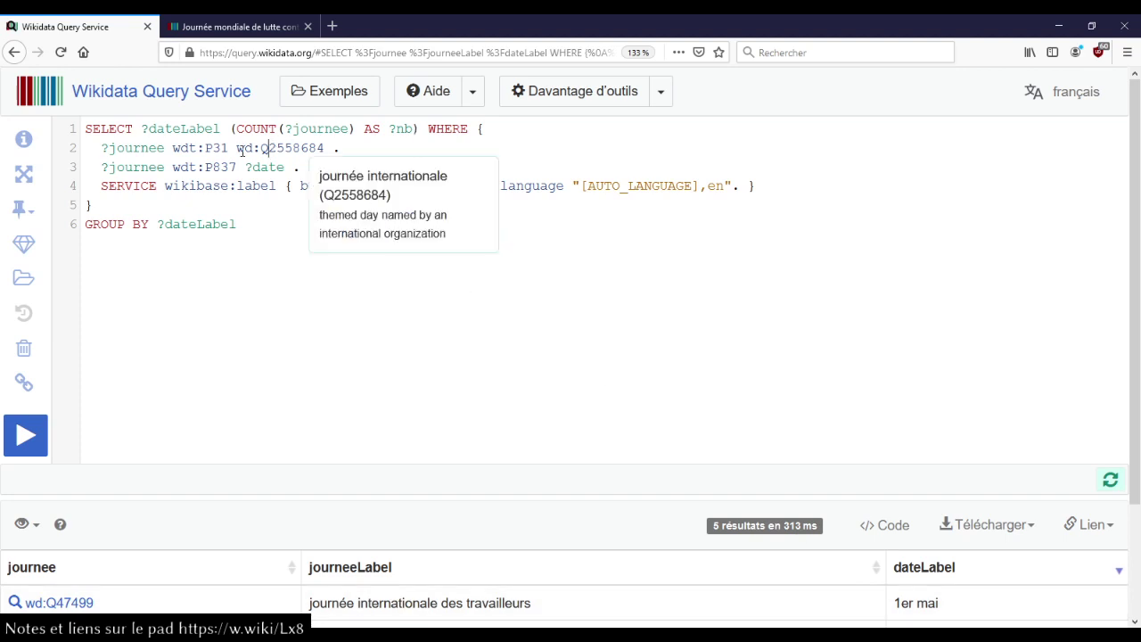
pyautogui.click(256, 233)
pyautogui.hotkey('ctrl', 'Return')
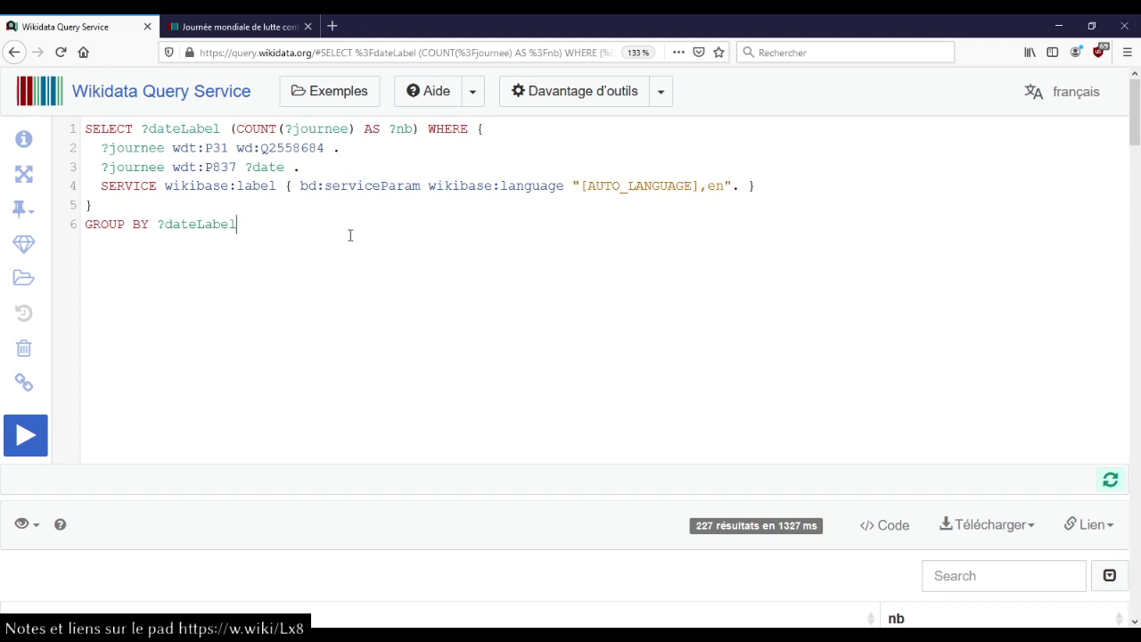
pyautogui.scroll(-5, 360, 311)
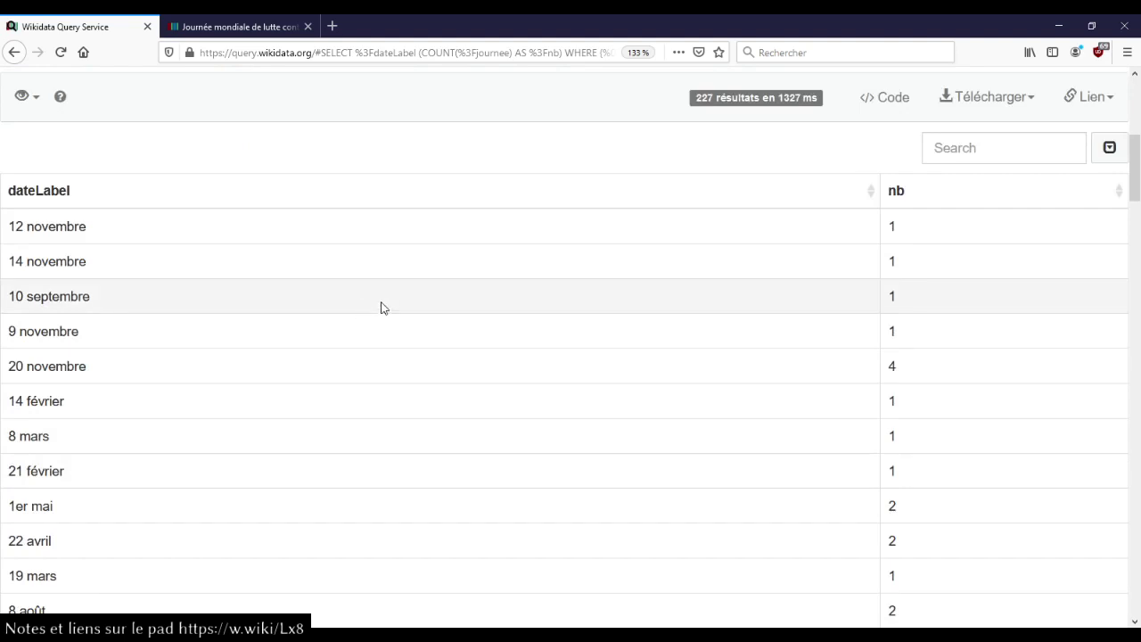
pyautogui.click(997, 204)
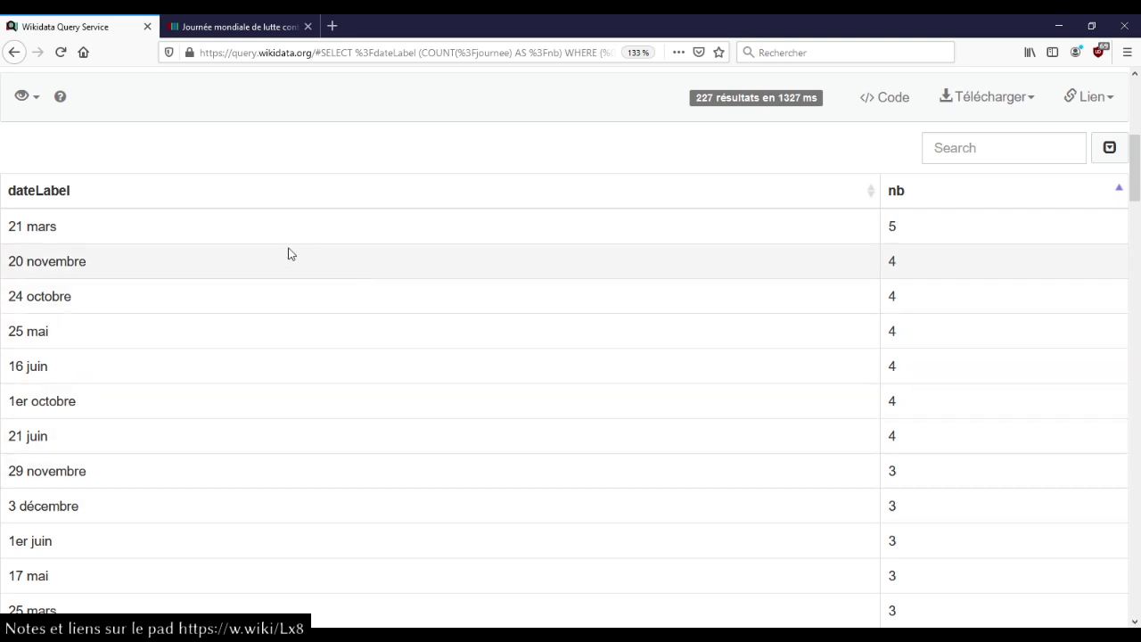
# Step: Examine the sorted results table to compare the number of international days per date
pyautogui.scroll(-4, 361, 350)
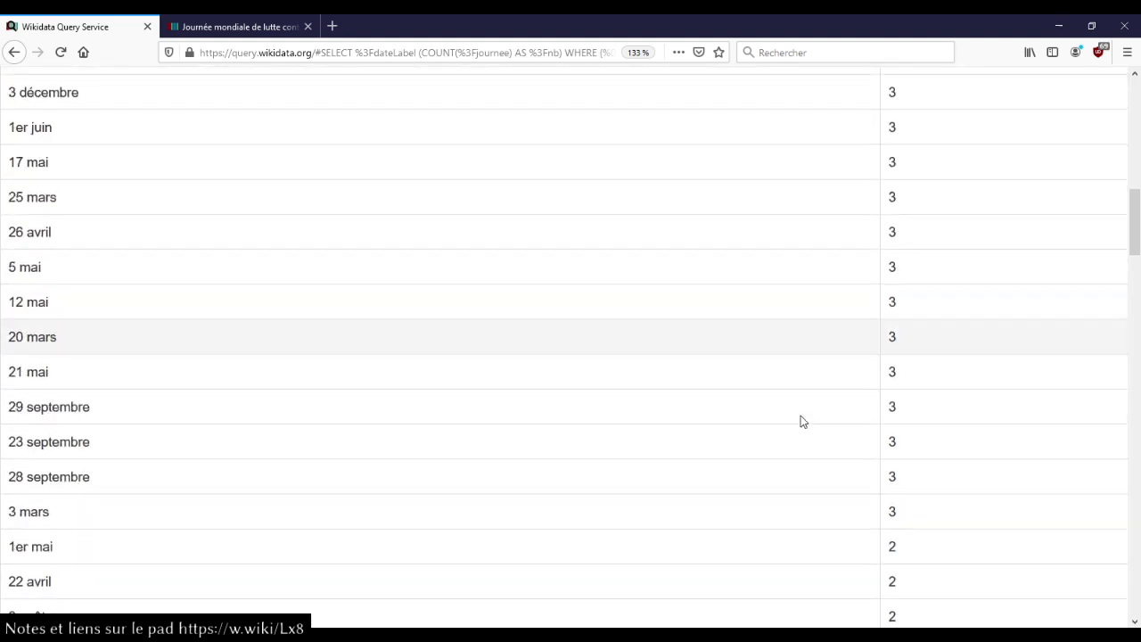
pyautogui.scroll(-8, 802, 420)
pyautogui.scroll(-10, 801, 420)
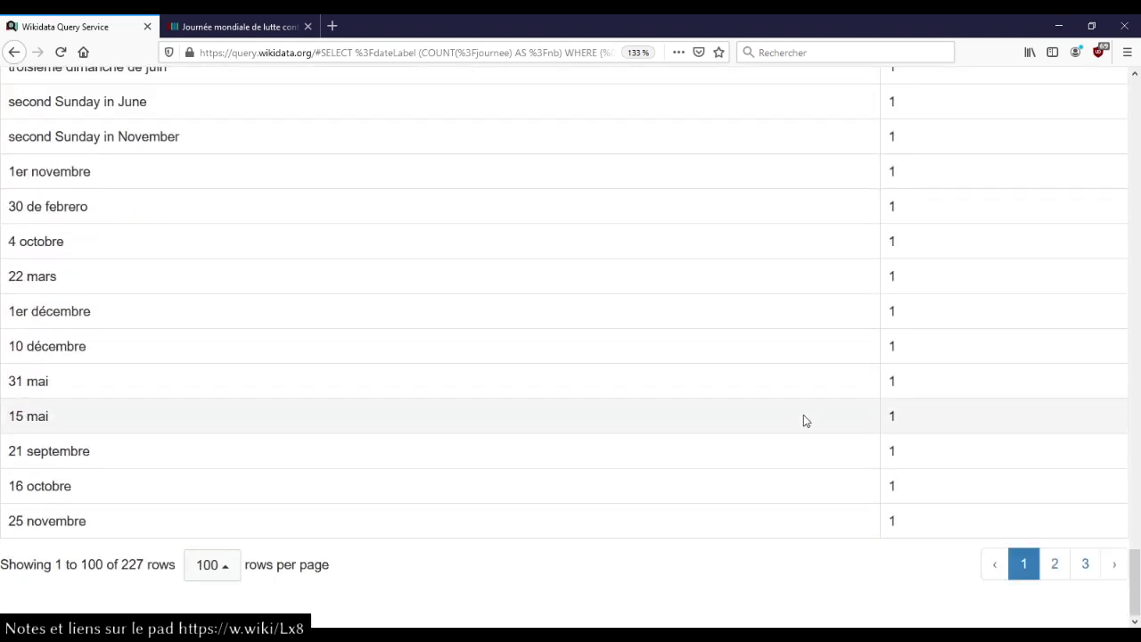
pyautogui.scroll(5, 804, 417)
pyautogui.scroll(-5, 804, 418)
pyautogui.scroll(15, 805, 420)
pyautogui.scroll(20, 805, 419)
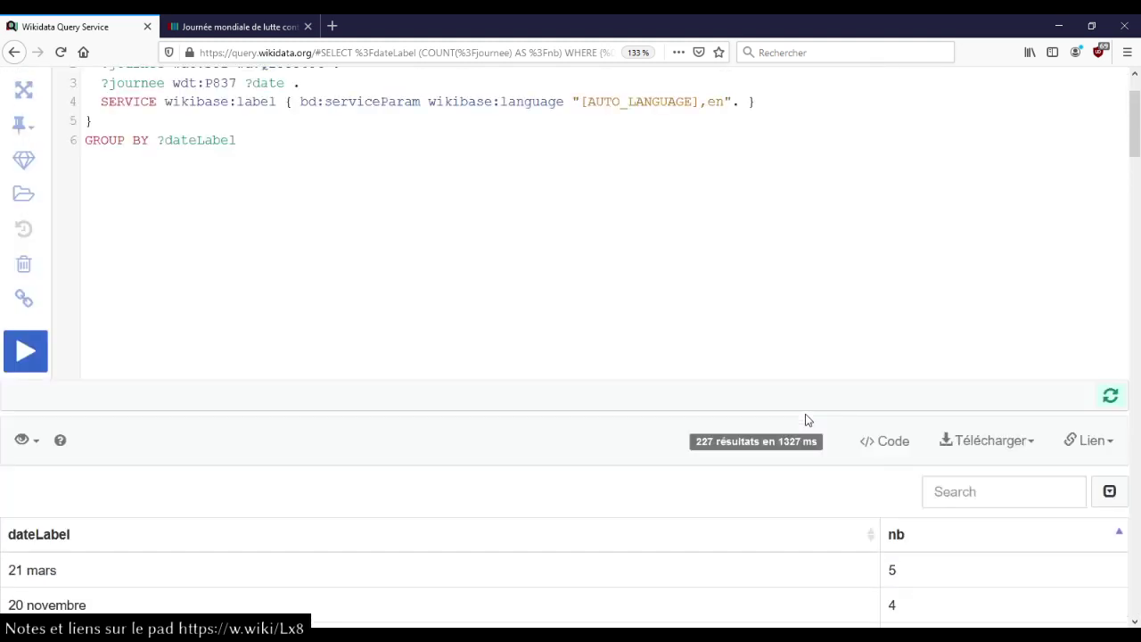
pyautogui.scroll(-4, 805, 420)
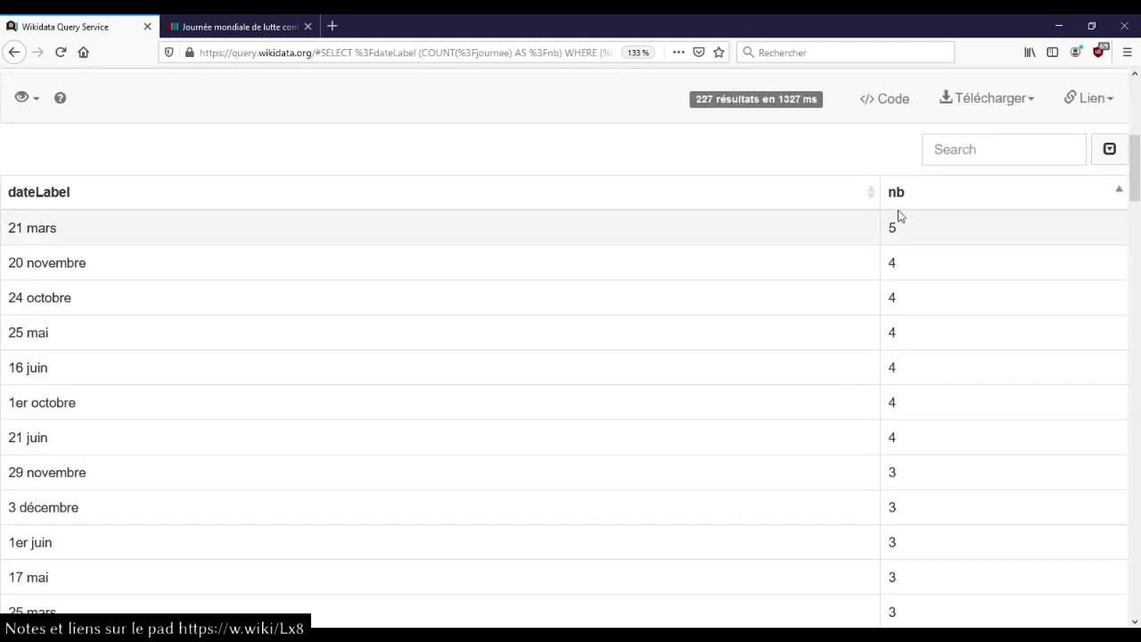
pyautogui.scroll(4, 612, 251)
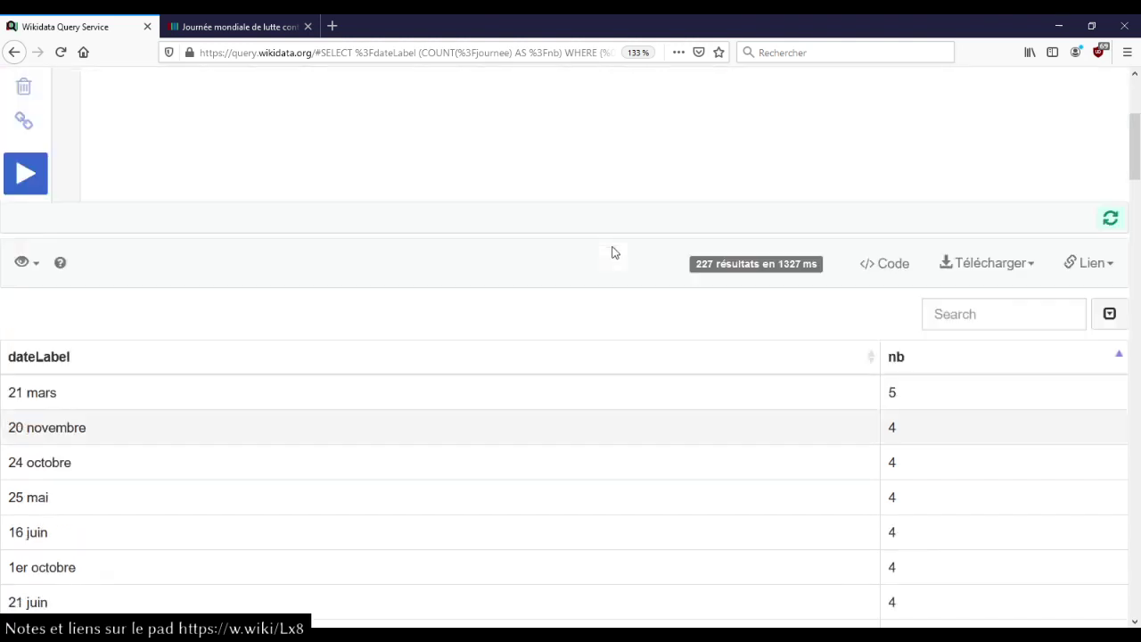
pyautogui.scroll(-3, 612, 251)
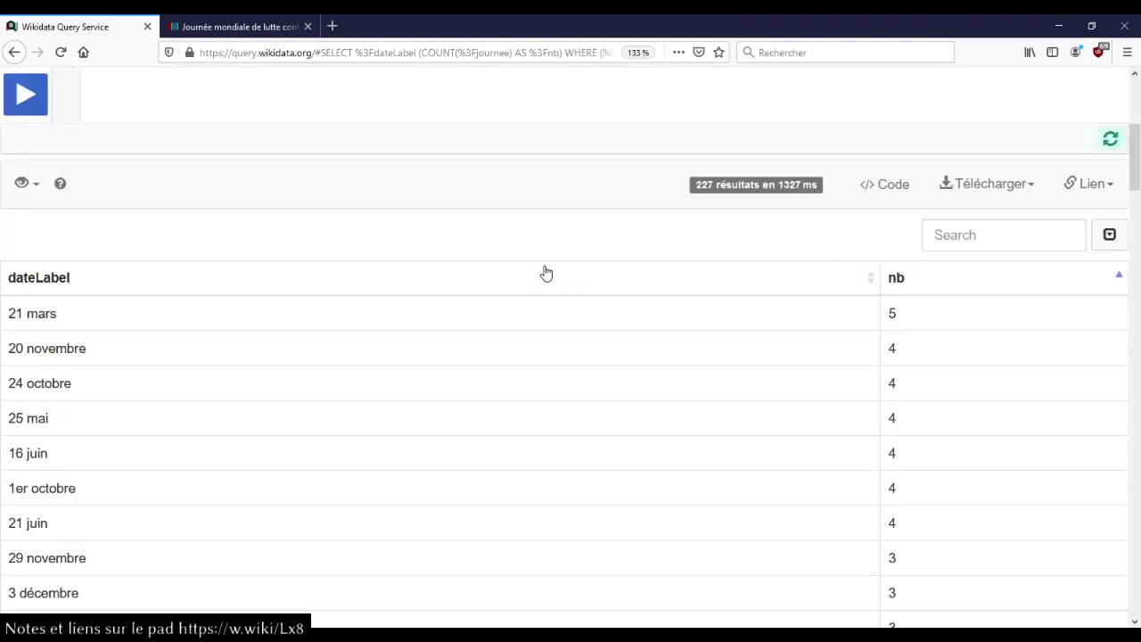
pyautogui.scroll(4, 546, 272)
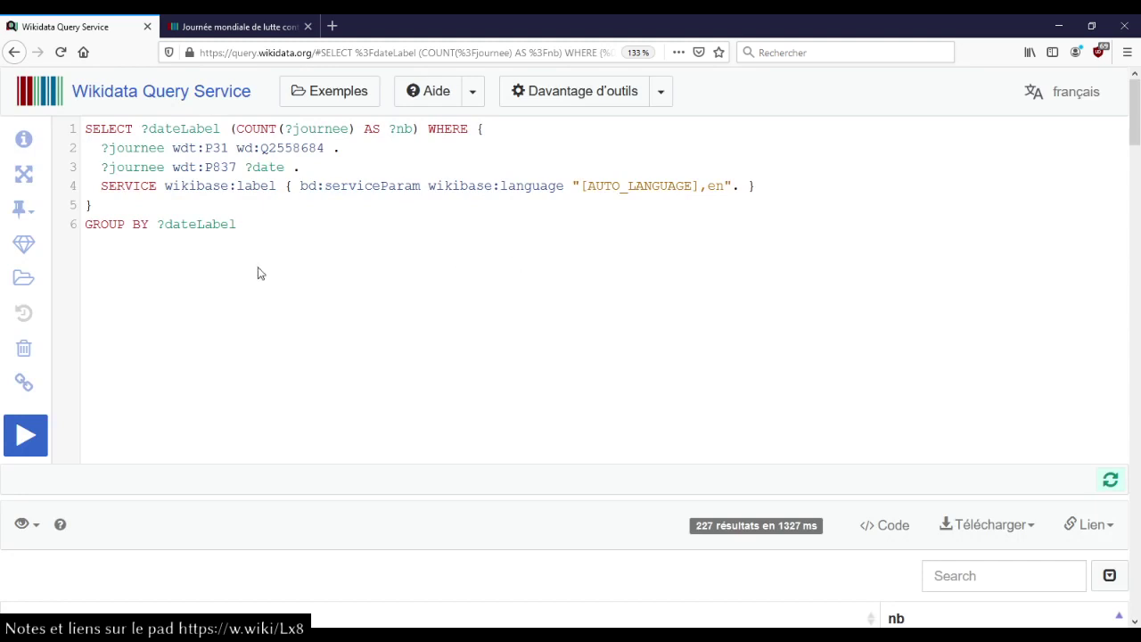
# Step: Add (SAMPLE(?journeeLabel) AS ?exemple) after the COUNT expression in the SELECT line and run the query
pyautogui.click(428, 128)
pyautogui.click(121, 237)
pyautogui.click(430, 134)
pyautogui.write('sampl')
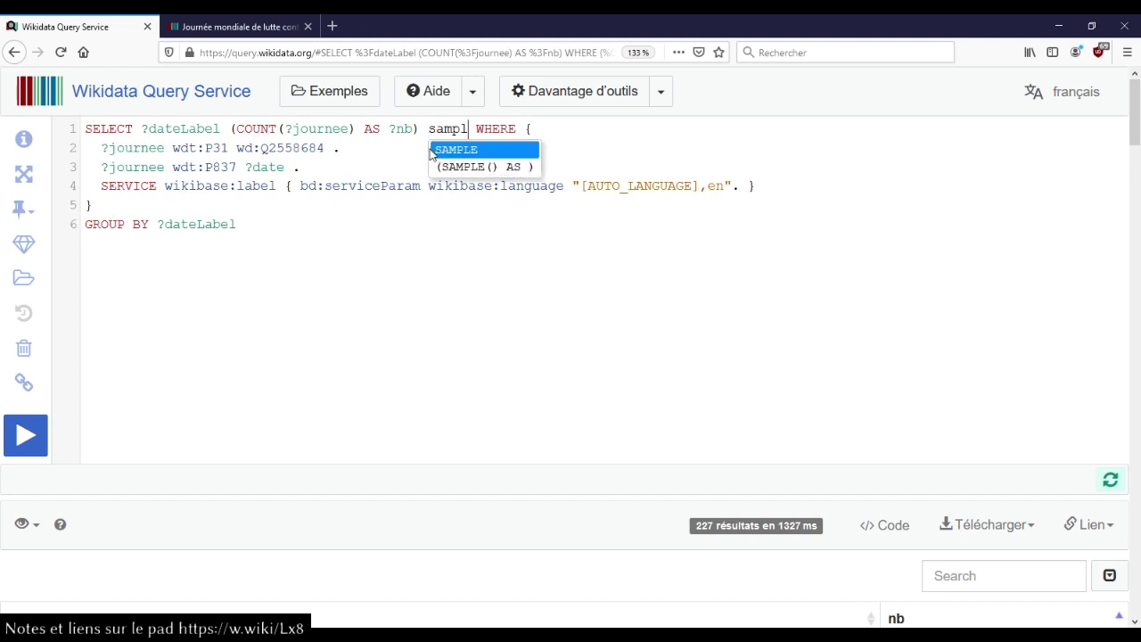
pyautogui.press('Return')
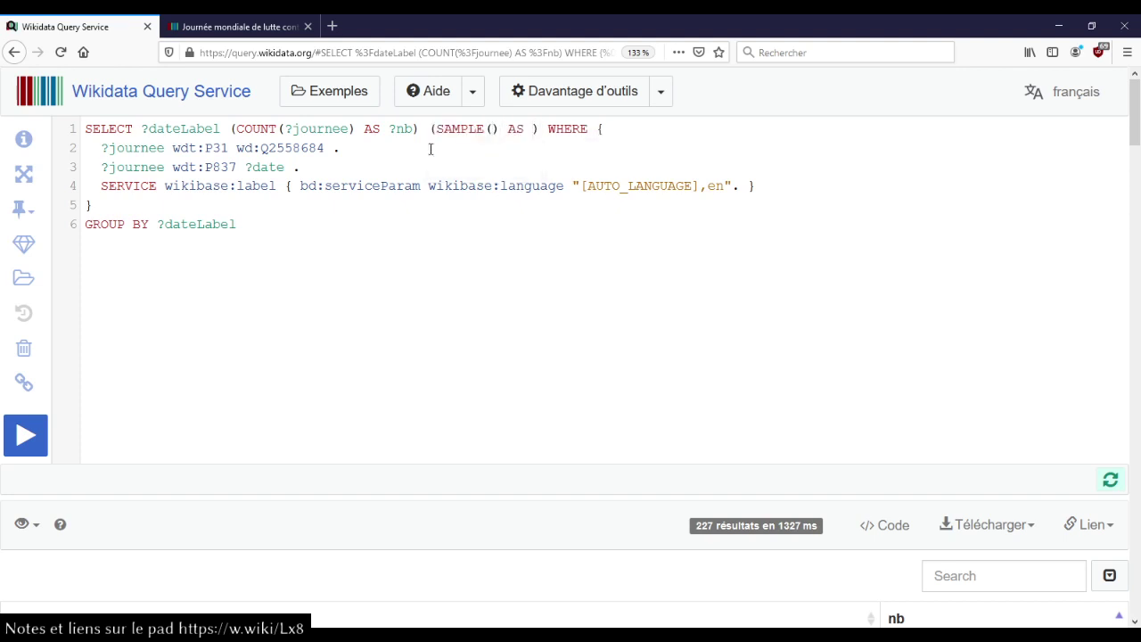
pyautogui.write('?jou')
pyautogui.press('Return')
pyautogui.write('Label) AS ')
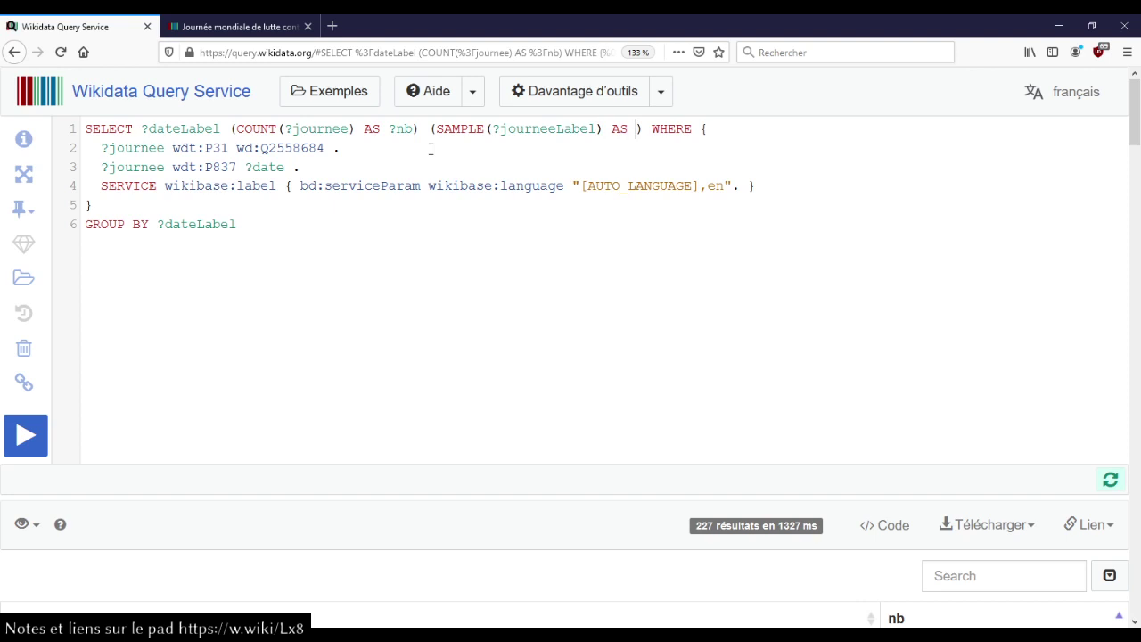
pyautogui.write('?exemple')
pyautogui.hotkey('ctrl', 'Return')
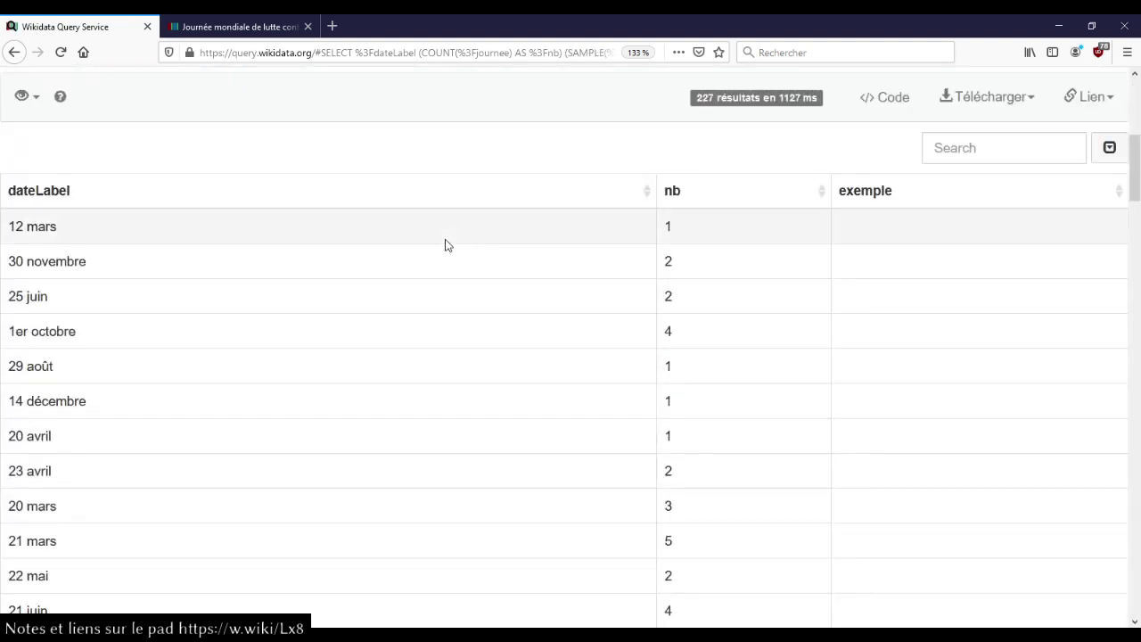
# Step: Add the triple ?journee rdfs:label ?journeeLabel on a new line inside the label SERVICE block and run the query
pyautogui.scroll(5, 446, 246)
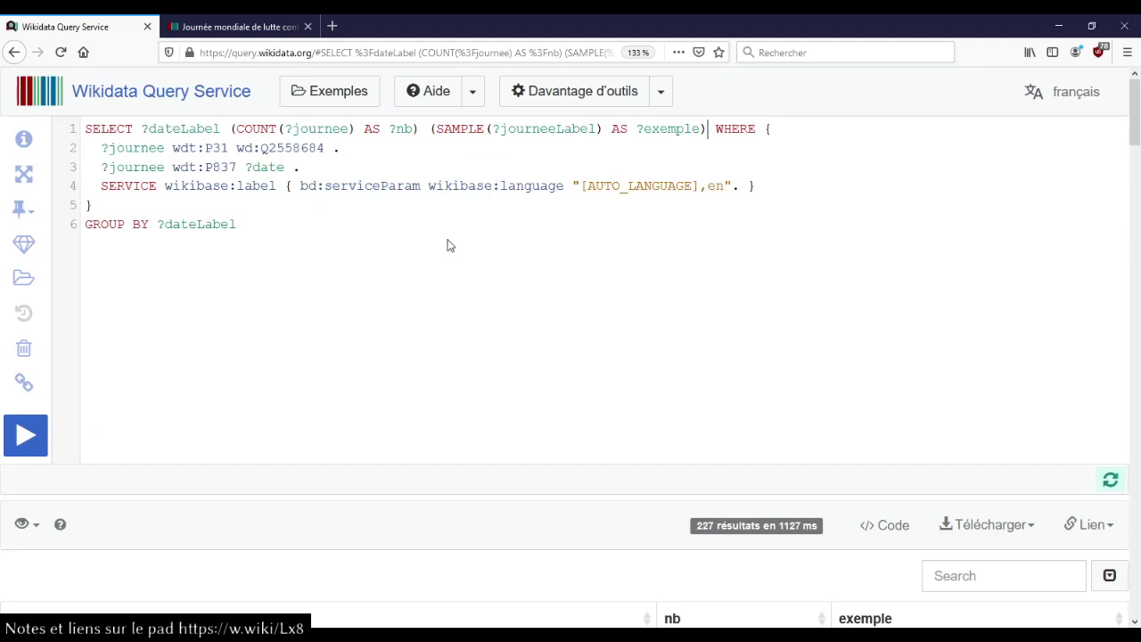
pyautogui.click(740, 188)
pyautogui.press('Return')
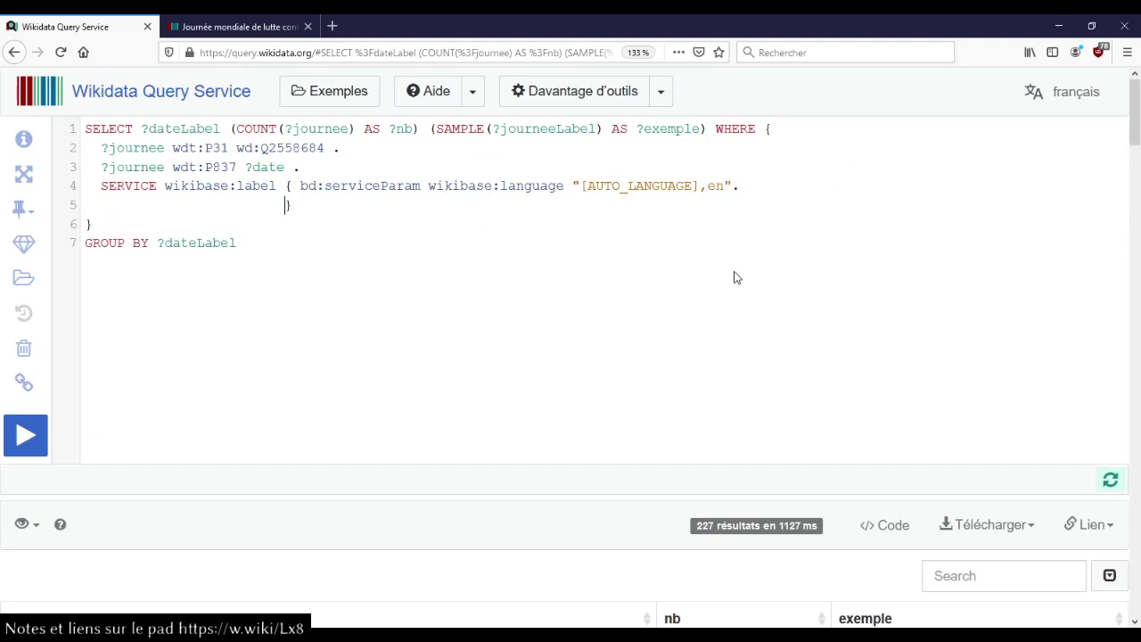
pyautogui.write('journ')
pyautogui.write('?')
pyautogui.press('Up')
pyautogui.press('Up')
pyautogui.press('Up')
pyautogui.press('Return')
pyautogui.write('rdfs:label ?jou')
pyautogui.press('Down')
pyautogui.press('Return')
pyautogui.write('.')
pyautogui.click(676, 129)
pyautogui.click(598, 212)
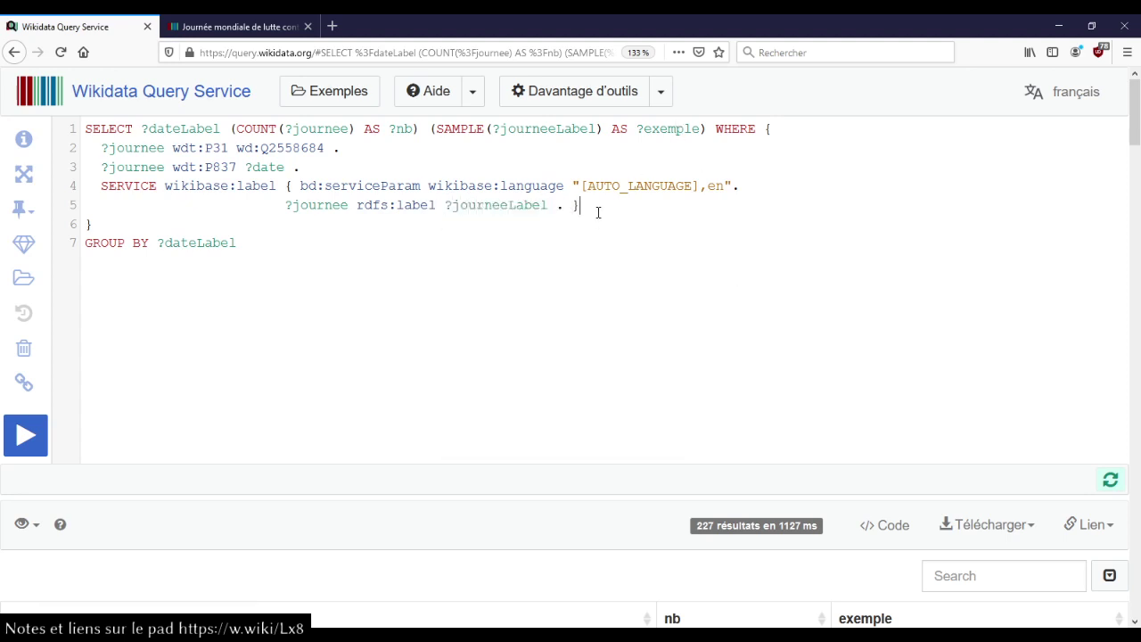
pyautogui.hotkey('ctrl', 'Return')
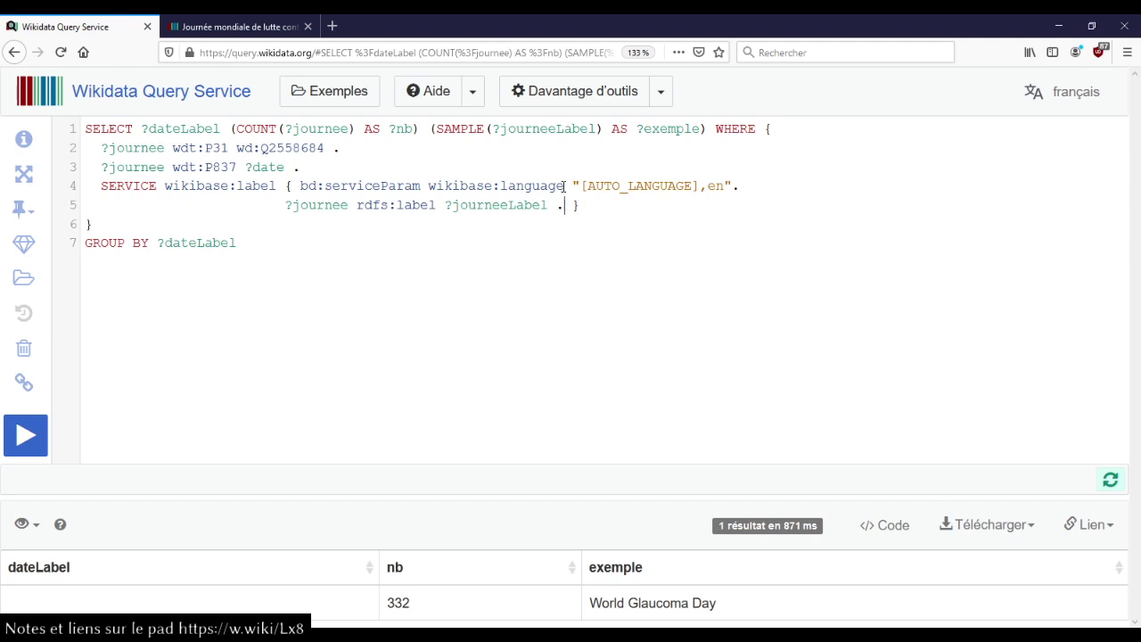
# Step: Try sampling ?journee instead of ?journeeLabel in the SAMPLE expression and rerun the query
pyautogui.hotkey('ctrl', 'shift', 'Right')
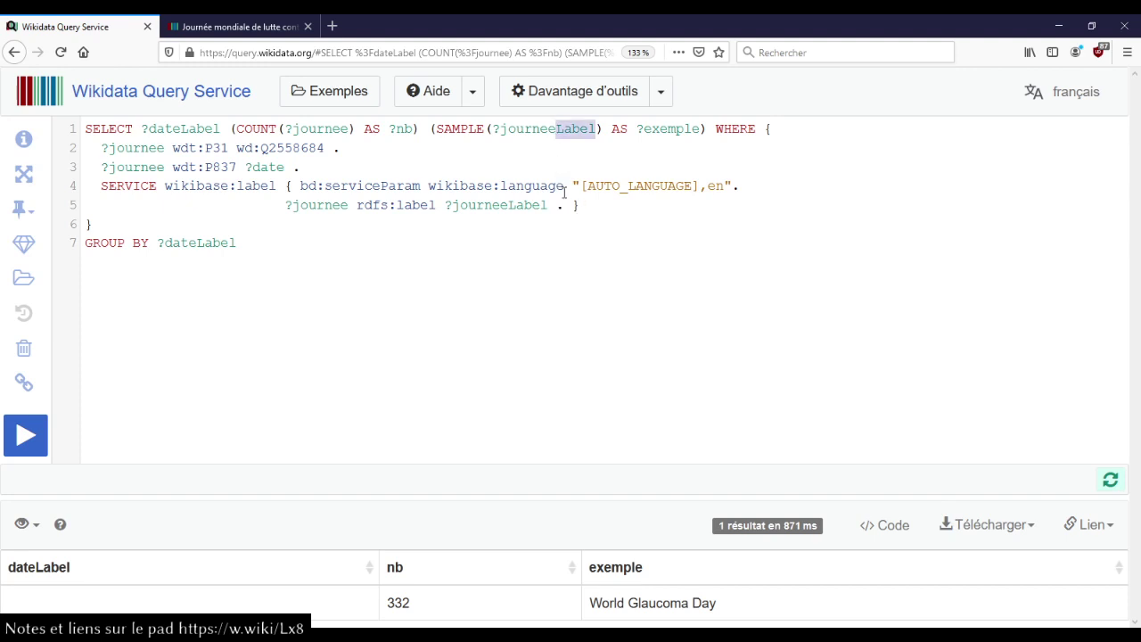
pyautogui.press('BackSpace')
pyautogui.hotkey('ctrl', 'Return')
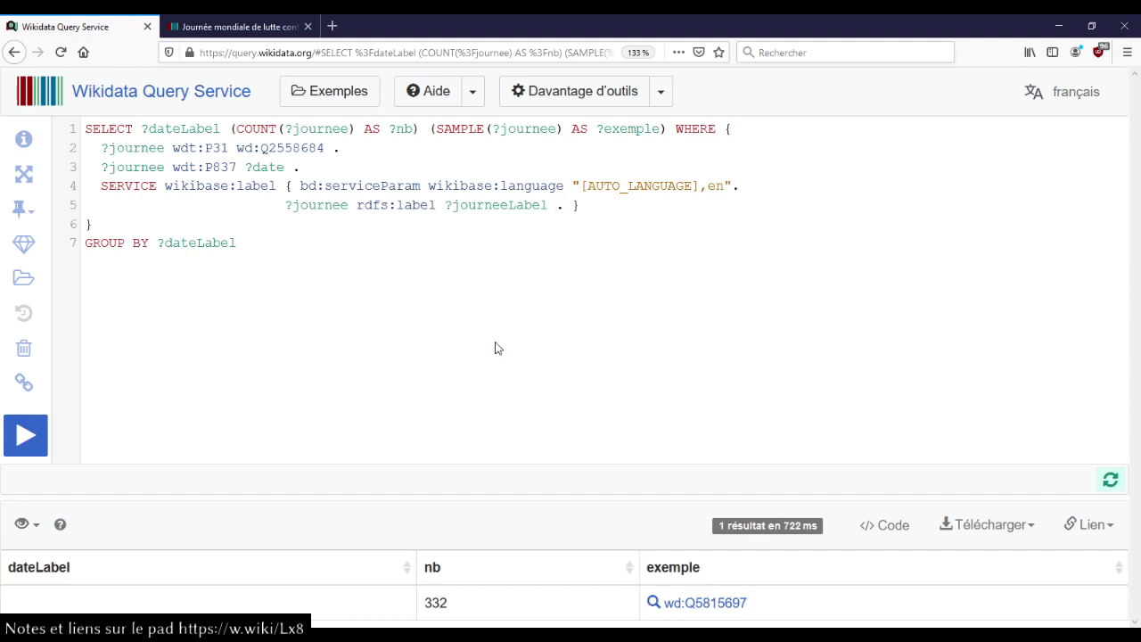
# Step: Rename the SAMPLE expression's output variable to ?ex and rerun the query
pyautogui.moveTo(429, 128); pyautogui.dragTo(675, 127)
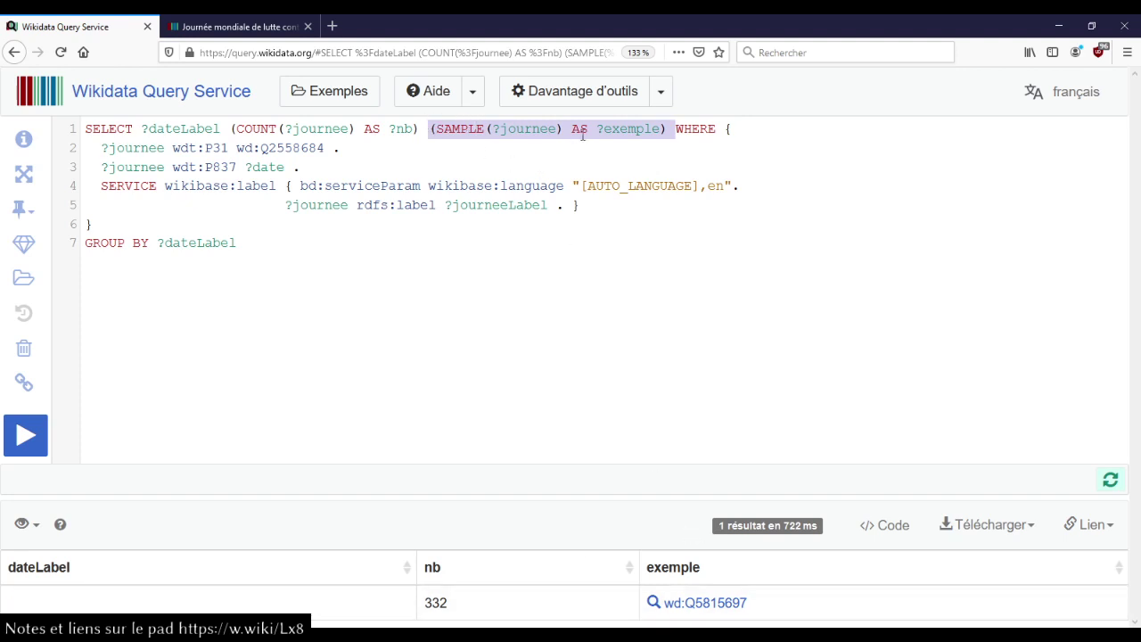
pyautogui.doubleClick(636, 132)
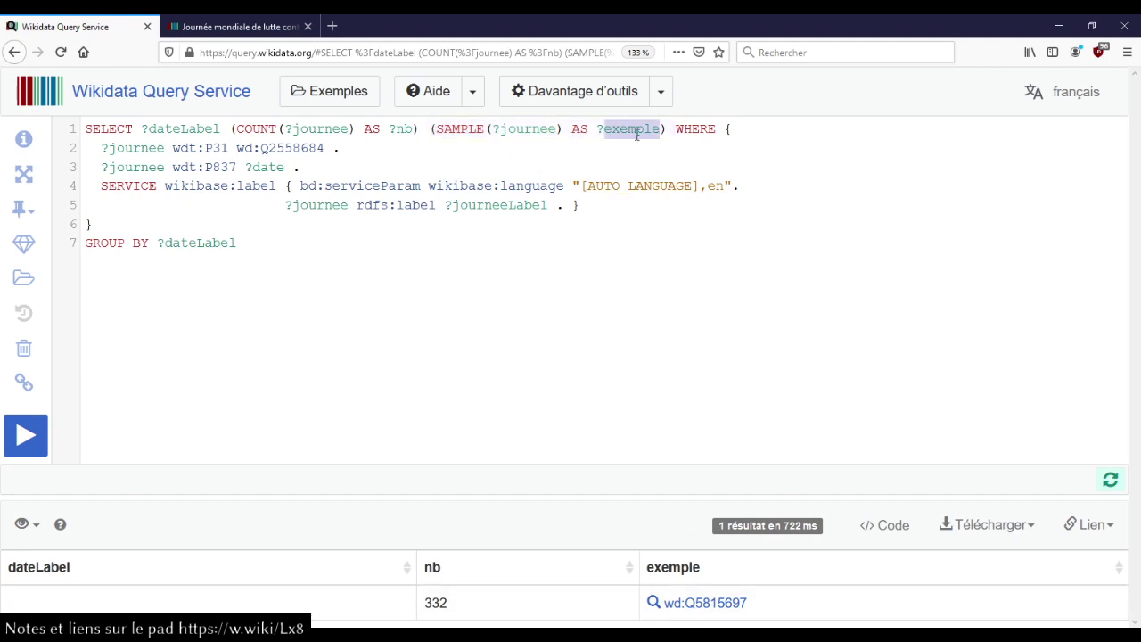
pyautogui.write('ex')
pyautogui.hotkey('ctrl', 'Return')
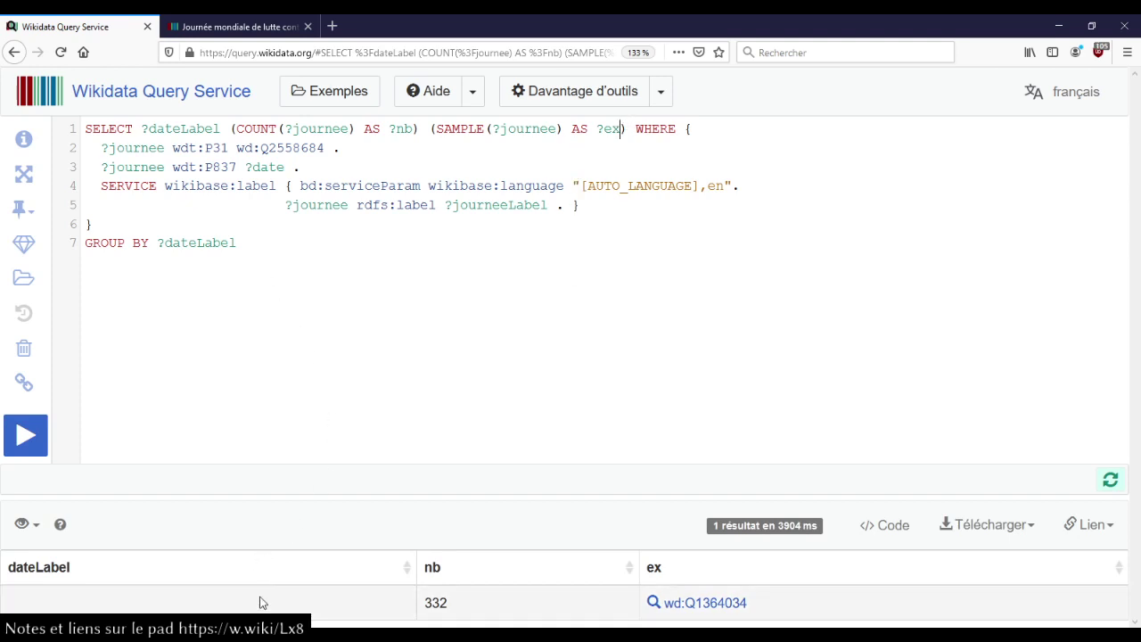
# Step: Add the triple ?date rdfs:label ?dateLabel below the ?journee label line in the SERVICE block and run the query
pyautogui.click(571, 205)
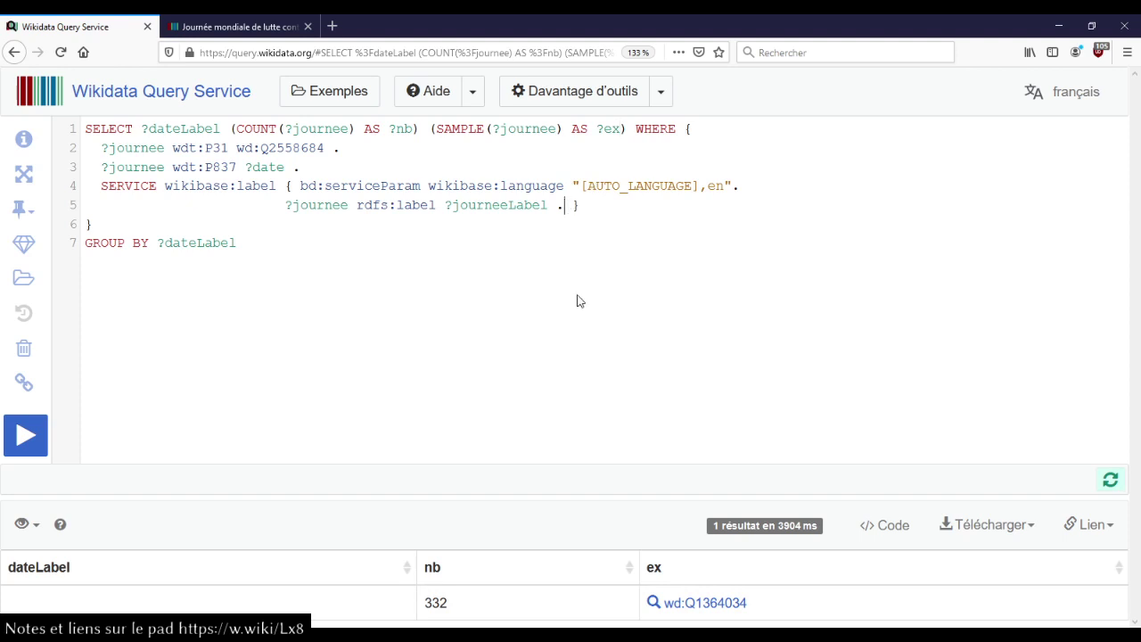
pyautogui.press('Return')
pyautogui.write('?date rdfs')
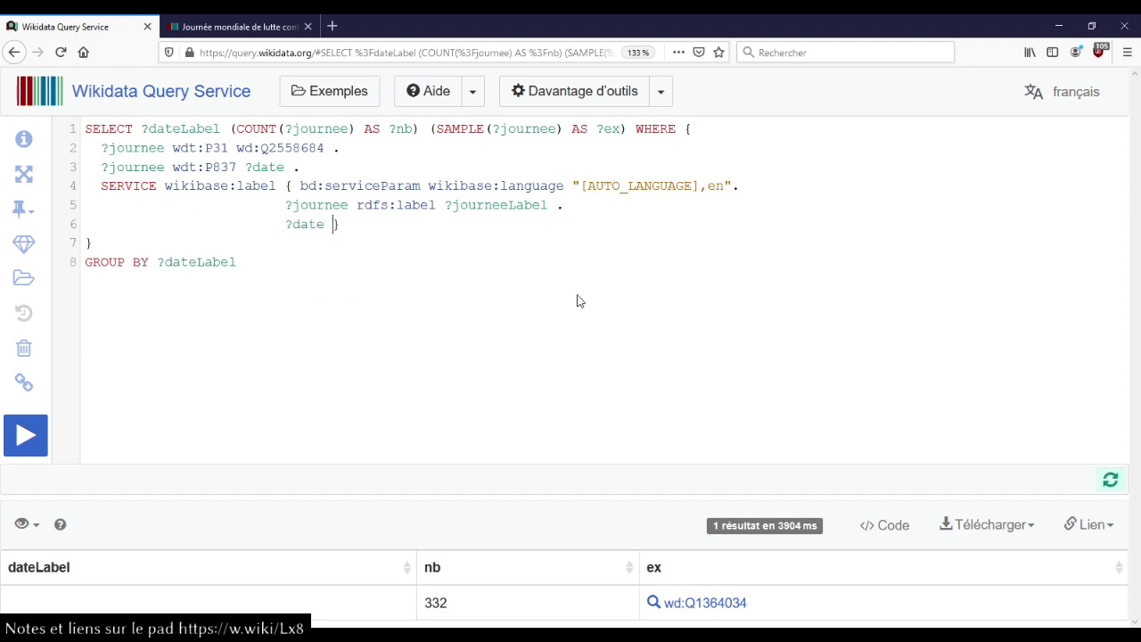
pyautogui.press('Return')
pyautogui.write('?da')
pyautogui.press('Return')
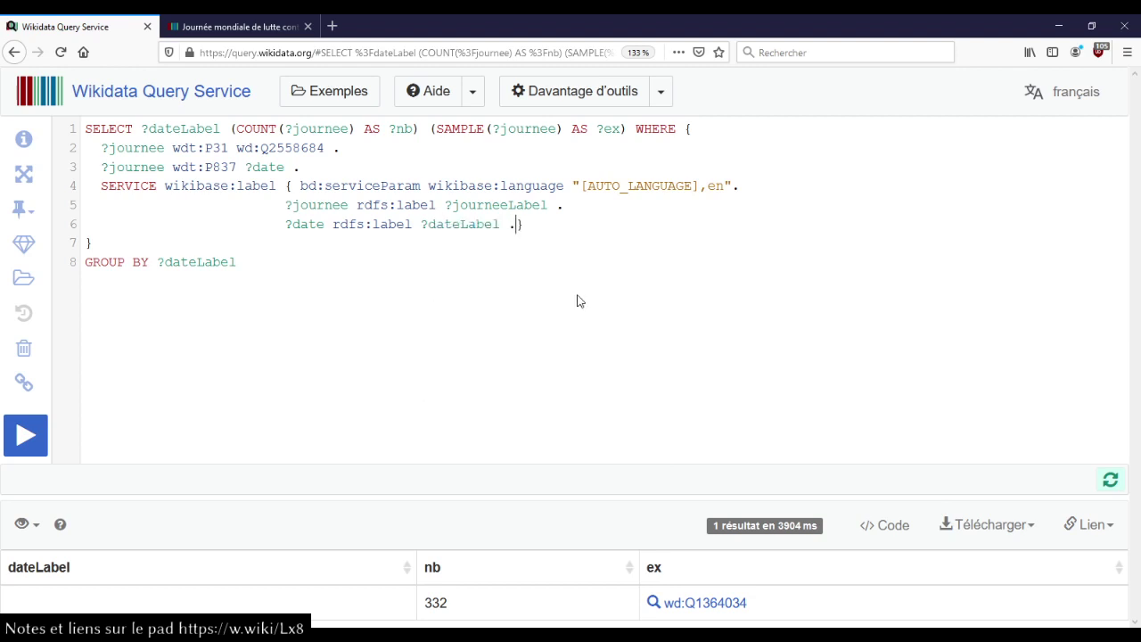
pyautogui.write('.')
pyautogui.hotkey('ctrl', 'Return')
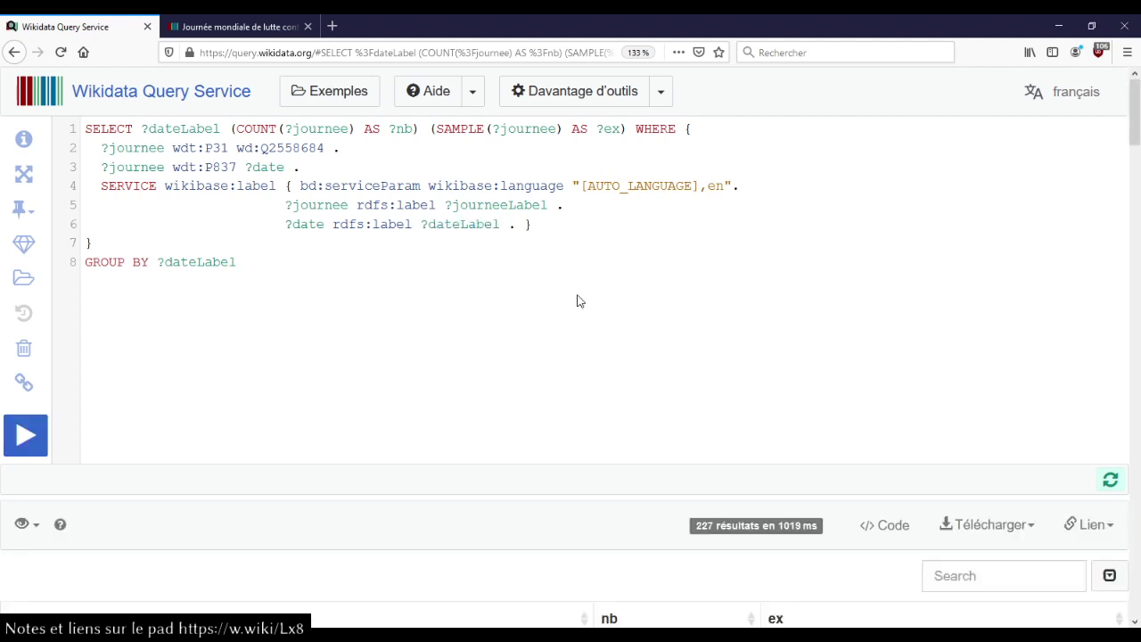
# Step: Change the sampled variable to ?journeeLabel in the SAMPLE expression and rerun the query
pyautogui.scroll(-5, 565, 321)
pyautogui.scroll(5, 565, 318)
pyautogui.click(558, 131)
pyautogui.write('Label')
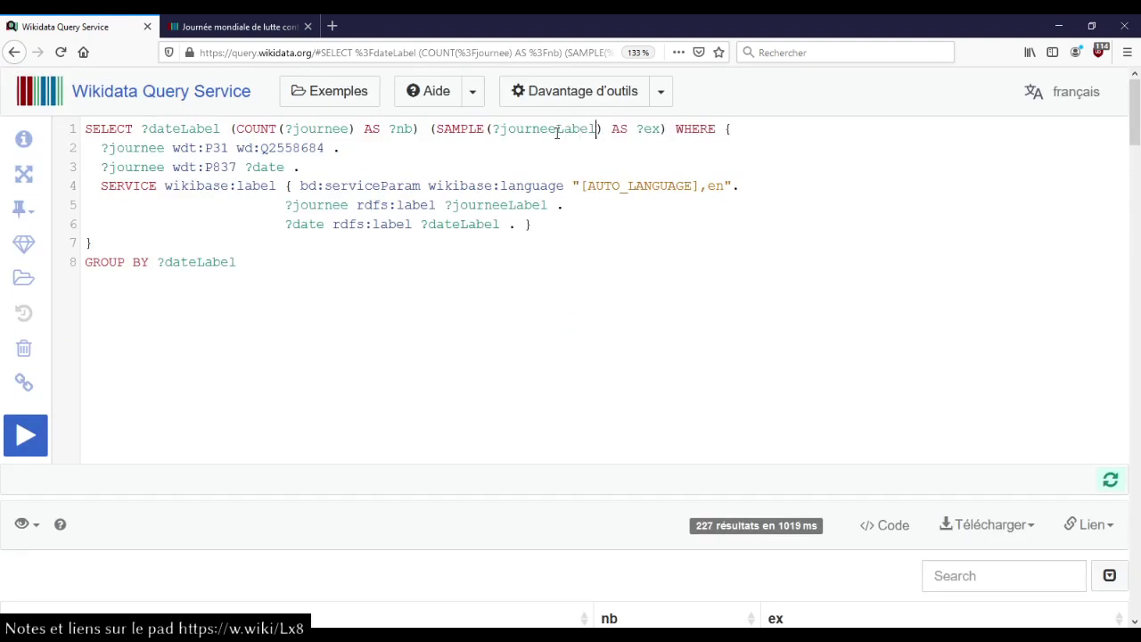
pyautogui.hotkey('ctrl', 'Return')
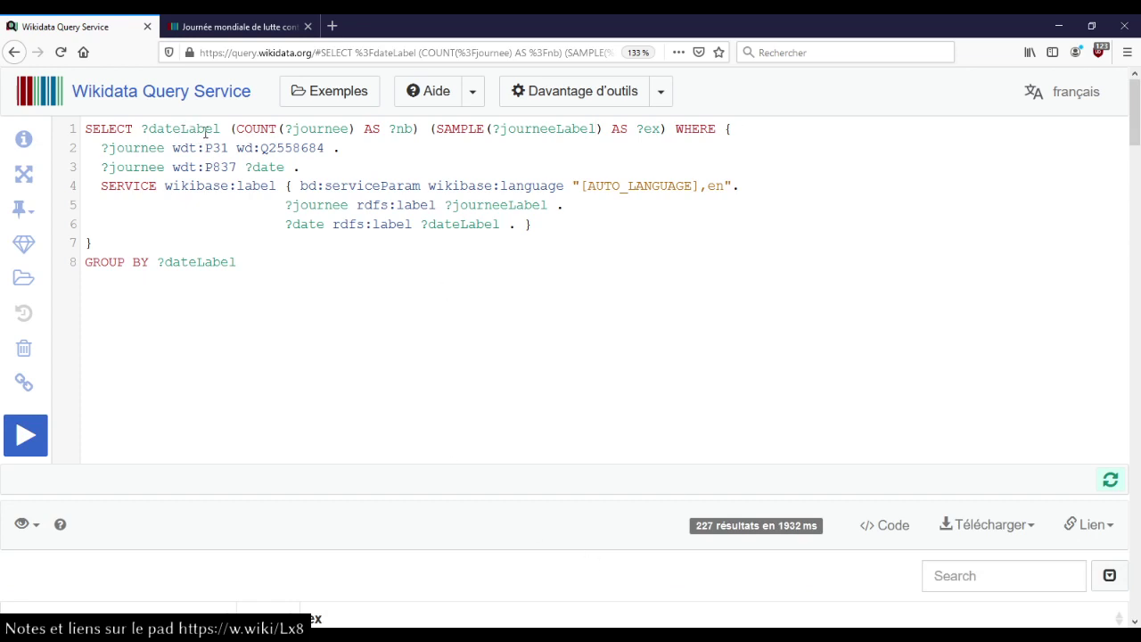
# Step: Sort the results by nb in descending order and compare the sampled day labels in the ex column with the query
pyautogui.click(468, 224)
pyautogui.scroll(-5, 450, 349)
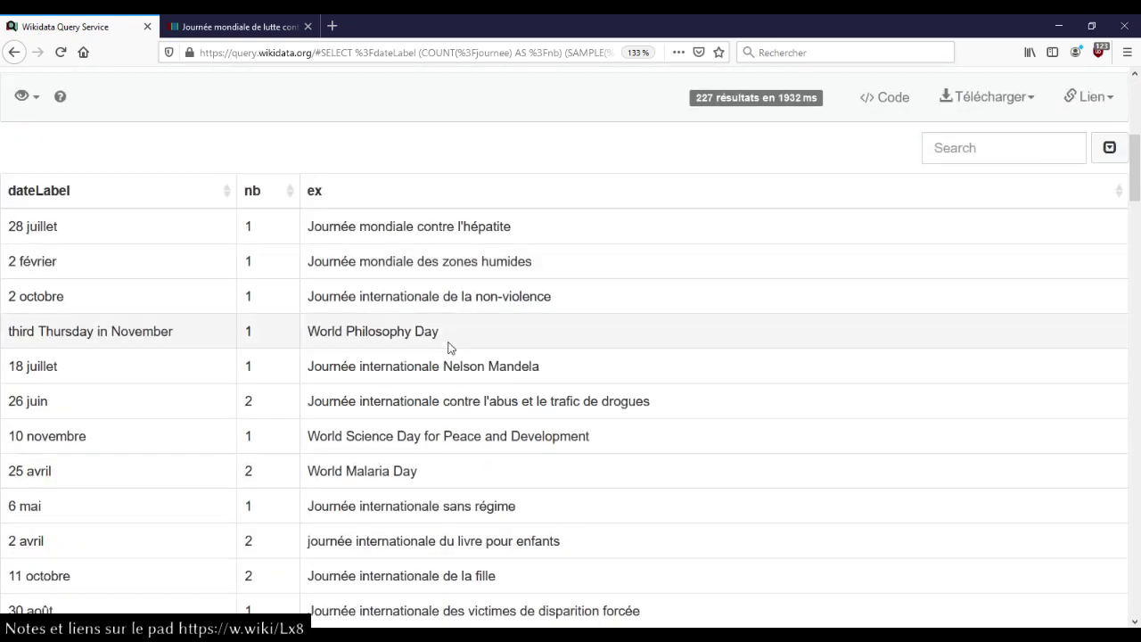
pyautogui.scroll(5, 449, 347)
pyautogui.scroll(-5, 449, 347)
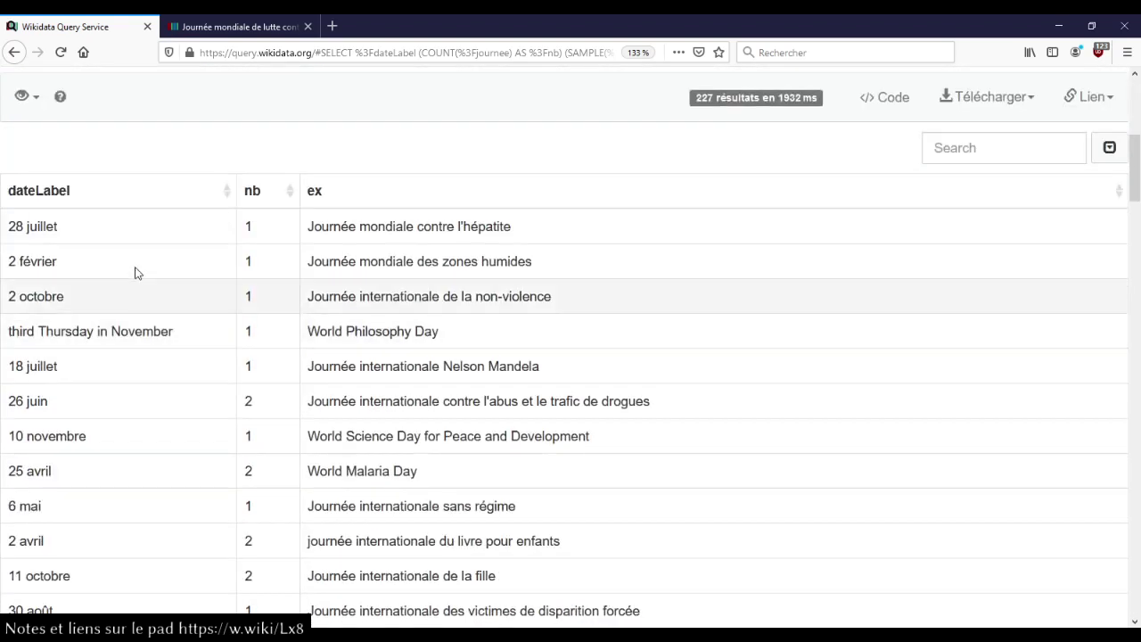
pyautogui.click(272, 193)
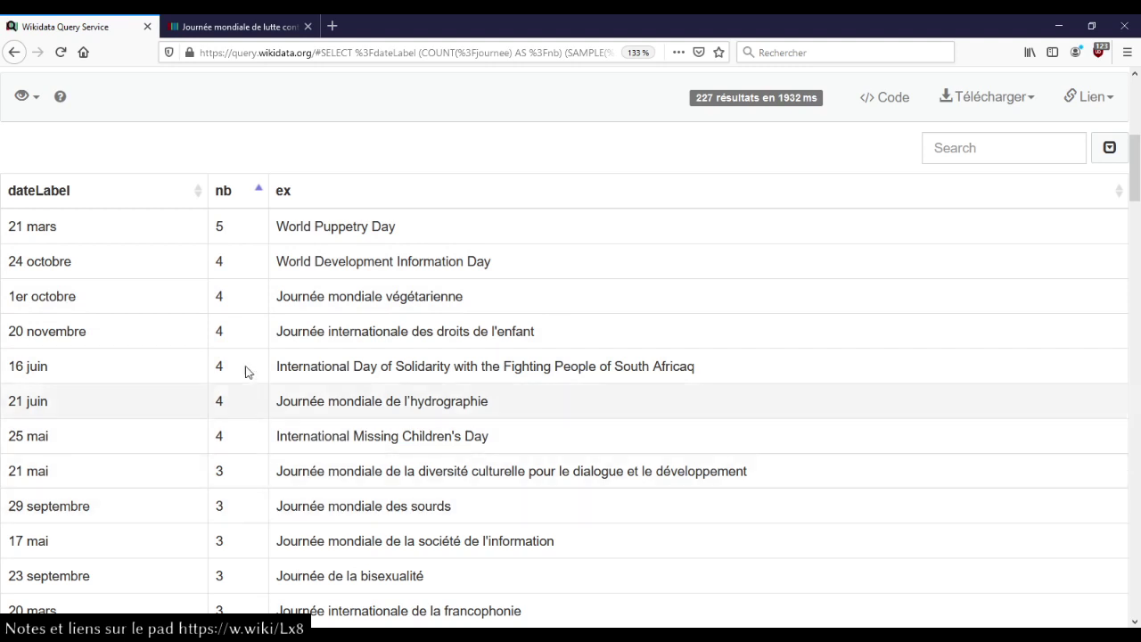
pyautogui.scroll(5, 351, 261)
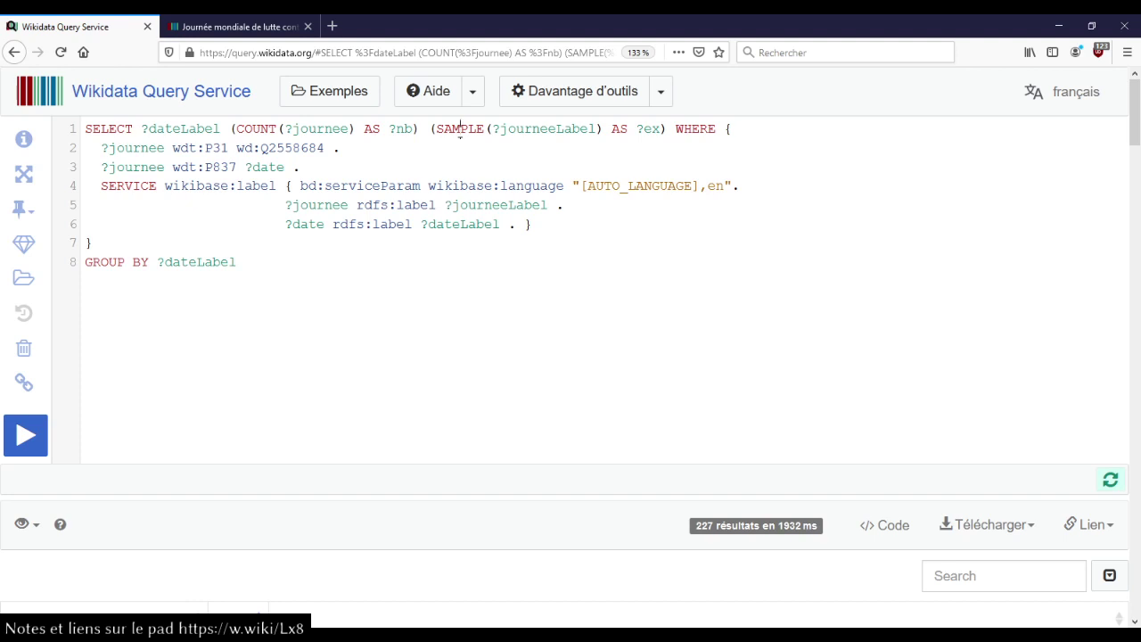
pyautogui.scroll(-5, 374, 158)
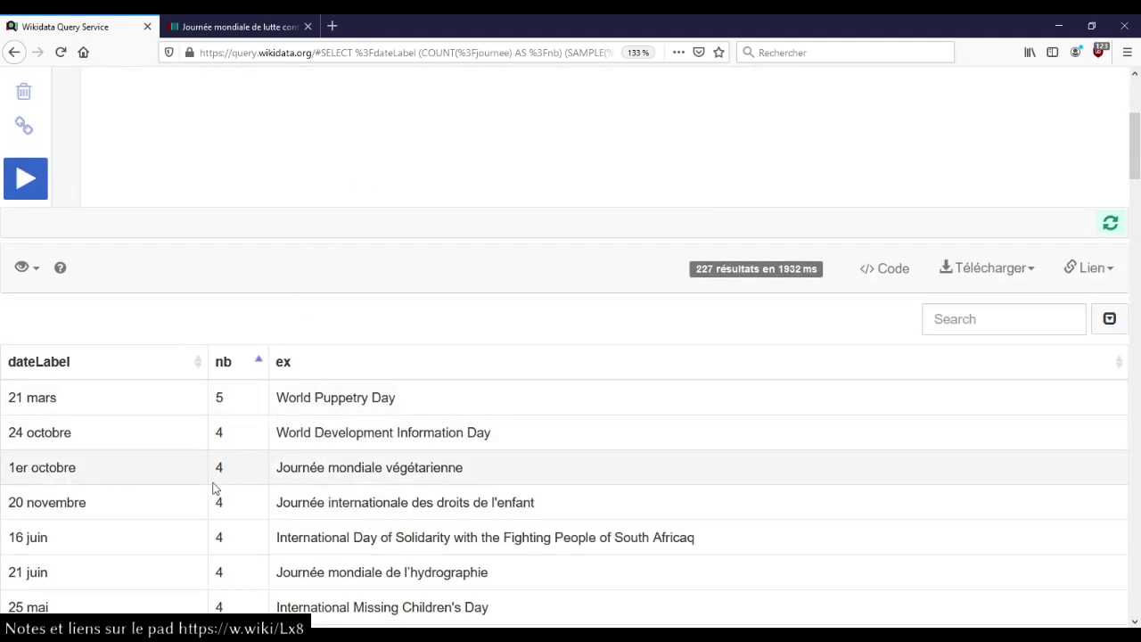
pyautogui.moveTo(281, 467); pyautogui.dragTo(480, 481)
pyautogui.scroll(5, 368, 495)
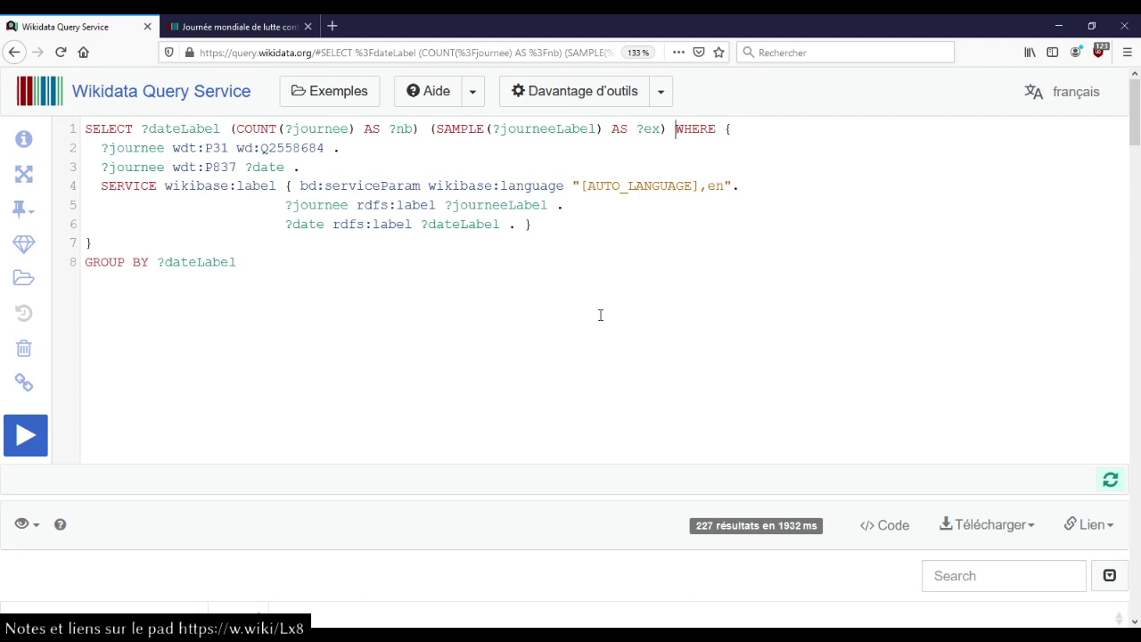
# Step: Add a GROUP_CONCAT expression over ?journeeLabel after the SAMPLE expression in the SELECT line
pyautogui.press('Left')
pyautogui.hotkey('ctrl', 'space')
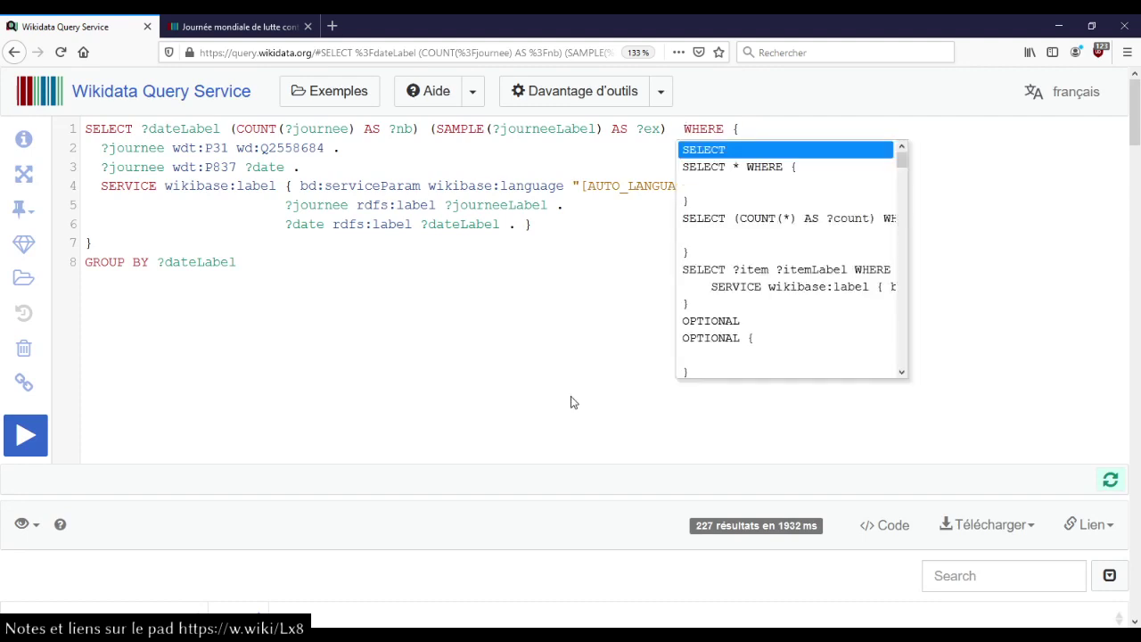
pyautogui.write('(group')
pyautogui.press('Return')
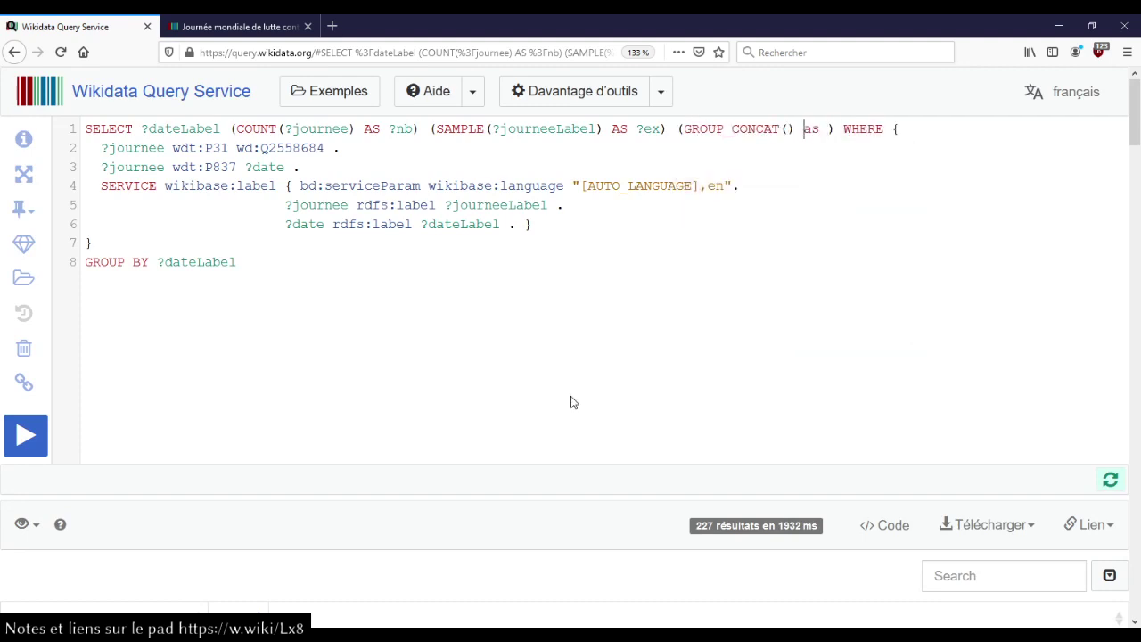
pyautogui.press('Left')
pyautogui.write('?joun')
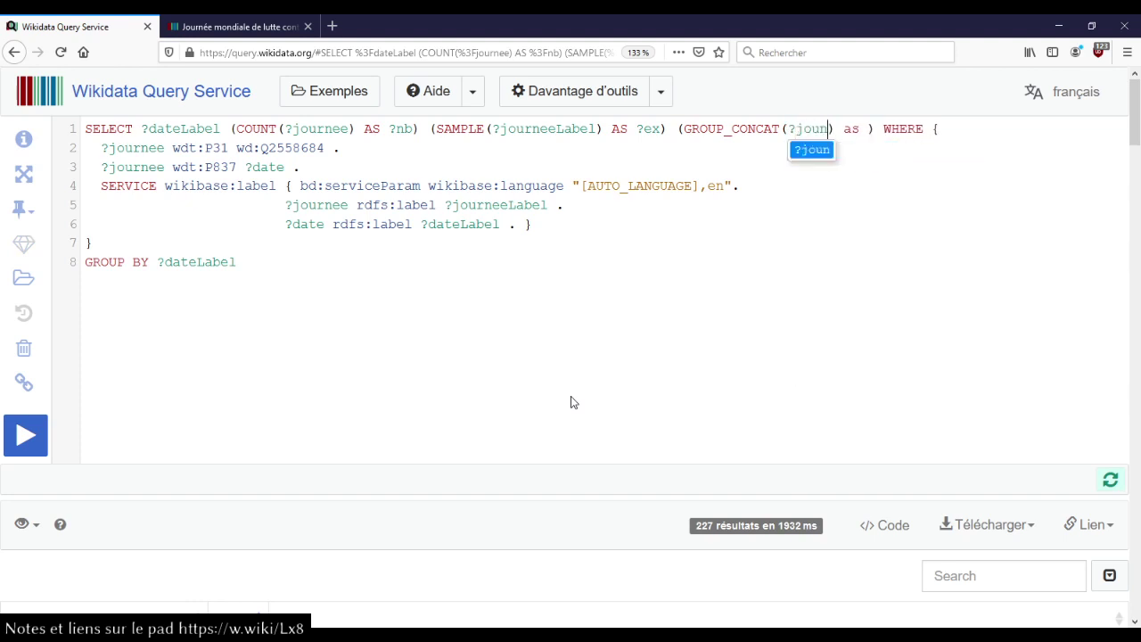
pyautogui.hotkey('ctrl', 'space')
pyautogui.press('Down')
pyautogui.press('Return')
# Step: Name the GROUP_CONCAT output ?liste, run the query and review the concatenated labels
pyautogui.press('Right')
pyautogui.press('Right')
pyautogui.press('Right')
pyautogui.press('Right')
pyautogui.write('?')
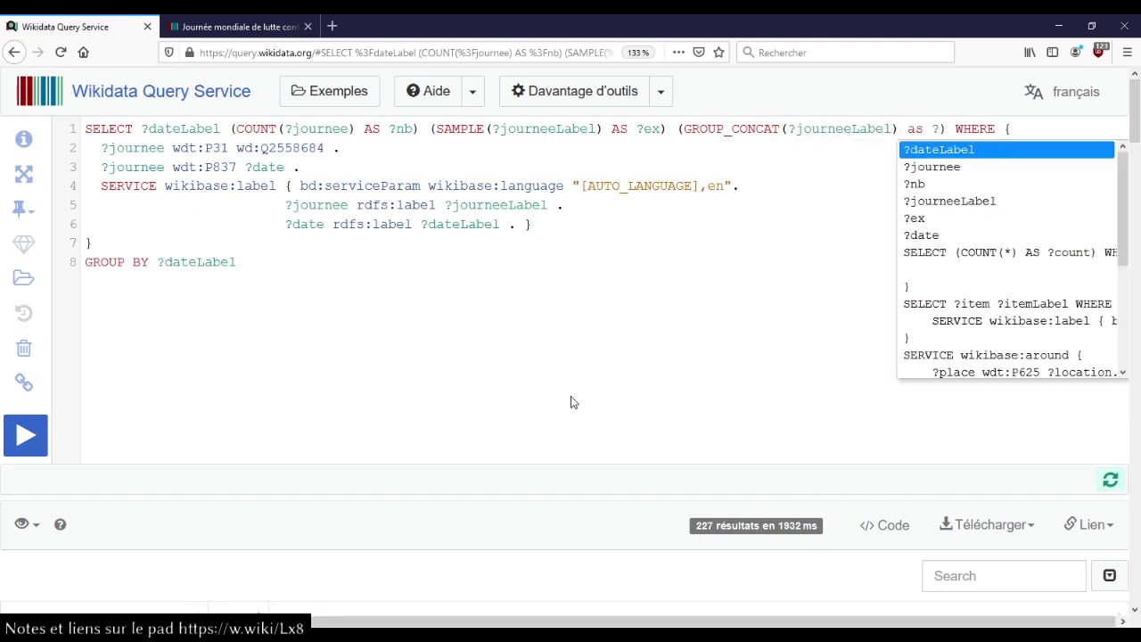
pyautogui.write('liste')
pyautogui.hotkey('ctrl', 'Return')
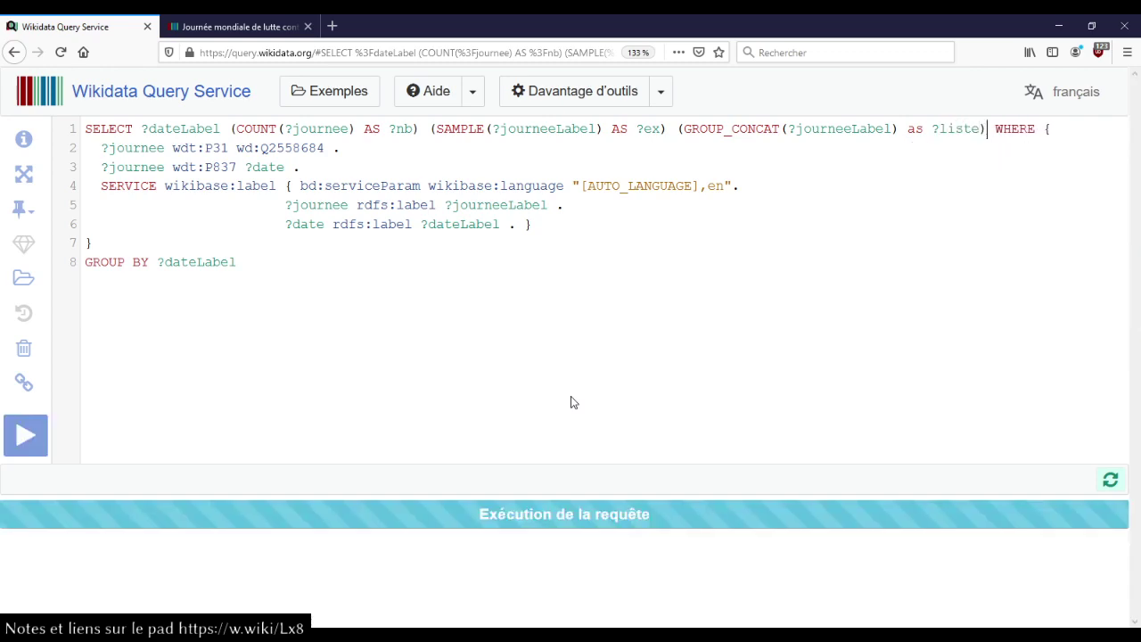
pyautogui.scroll(-5, 482, 394)
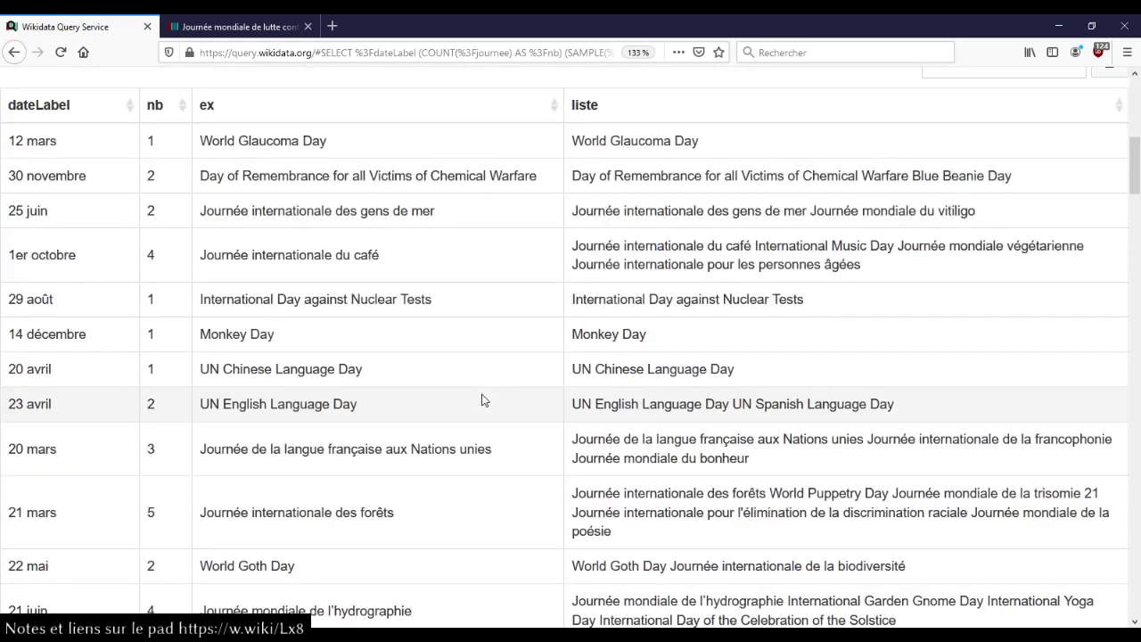
pyautogui.scroll(3, 499, 366)
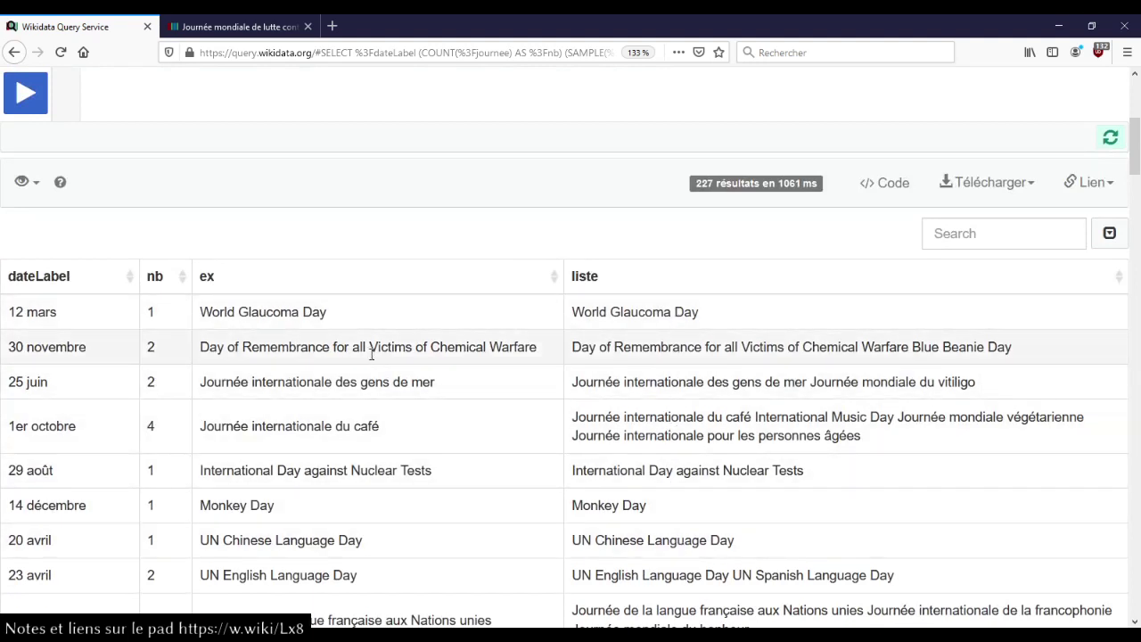
pyautogui.scroll(5, 339, 448)
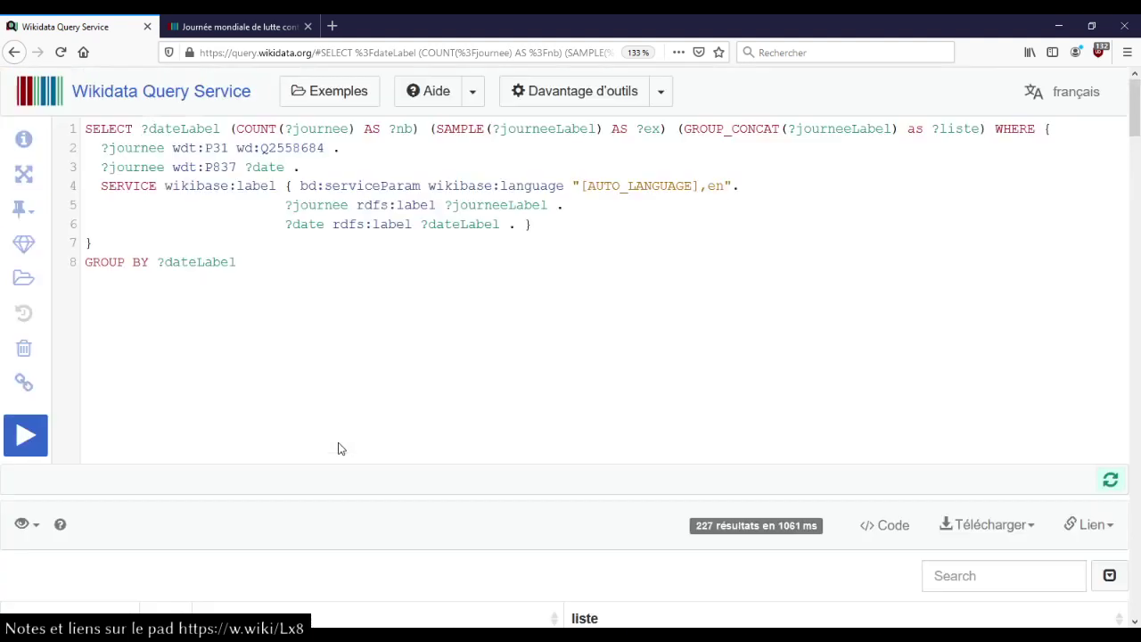
# Step: Highlight the COUNT, SAMPLE and GROUP_CONCAT functions one by one in the SELECT line
pyautogui.click(321, 304)
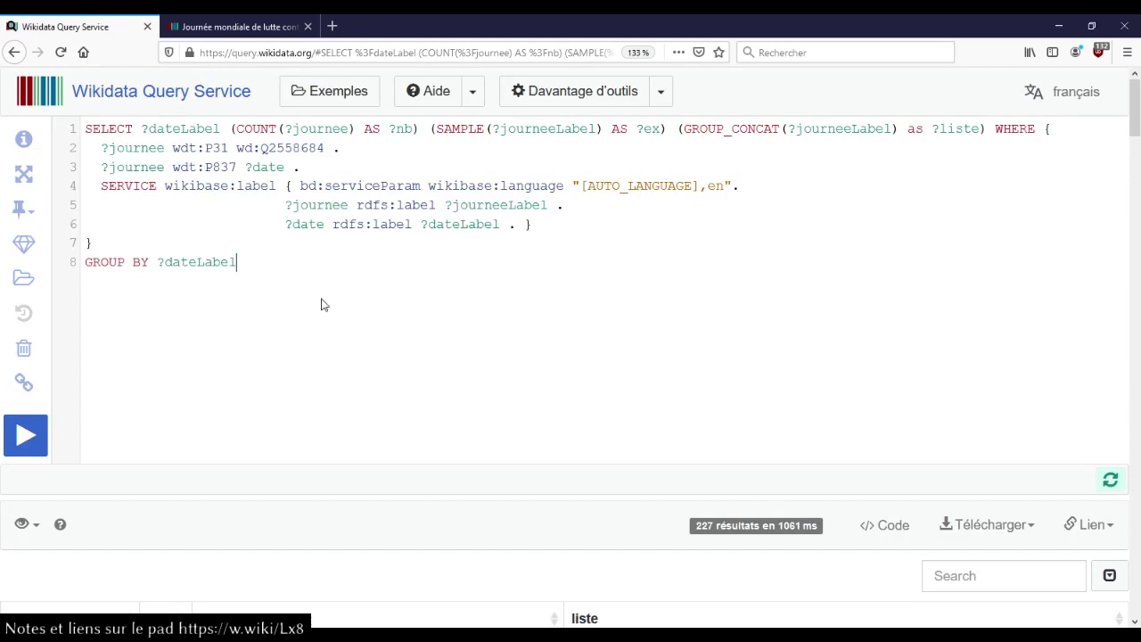
pyautogui.doubleClick(256, 132)
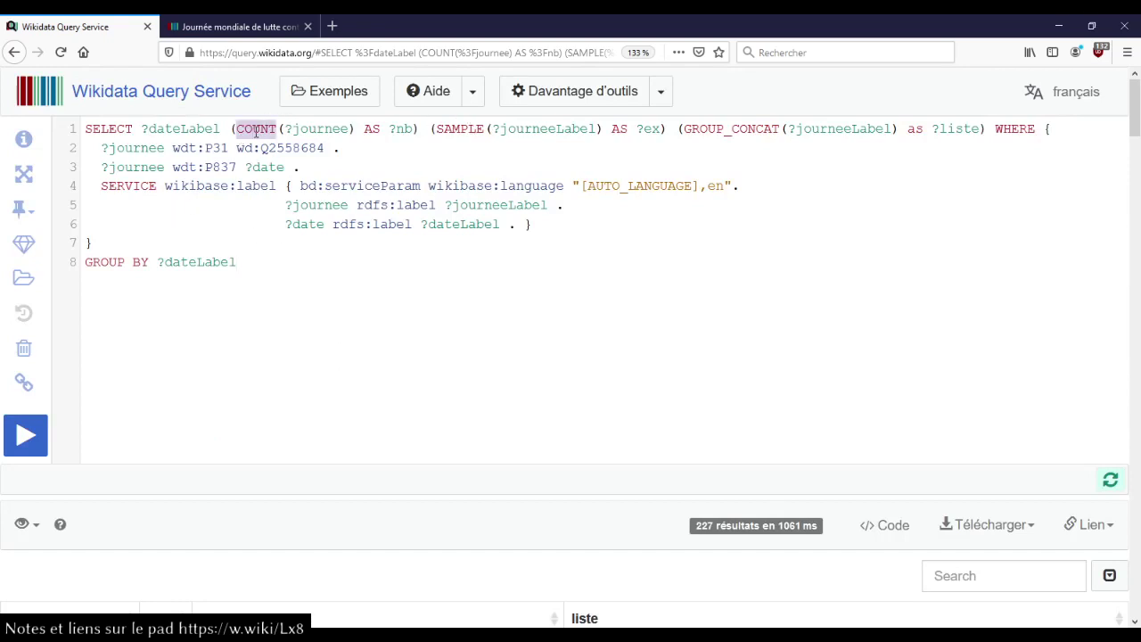
pyautogui.doubleClick(446, 129)
pyautogui.doubleClick(725, 131)
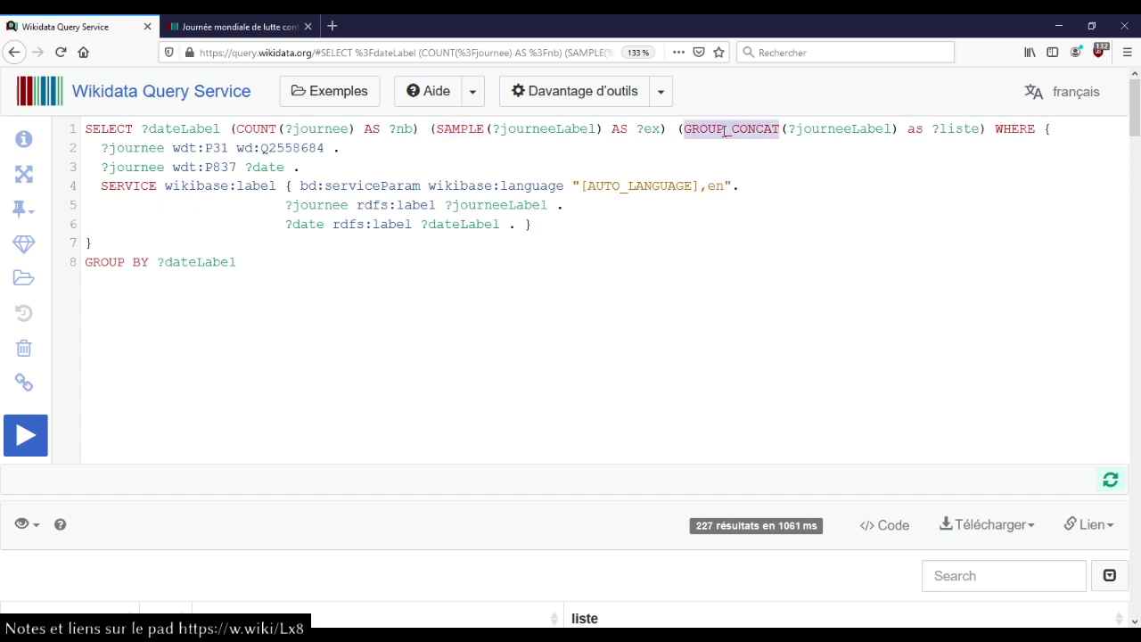
pyautogui.click(24, 350)
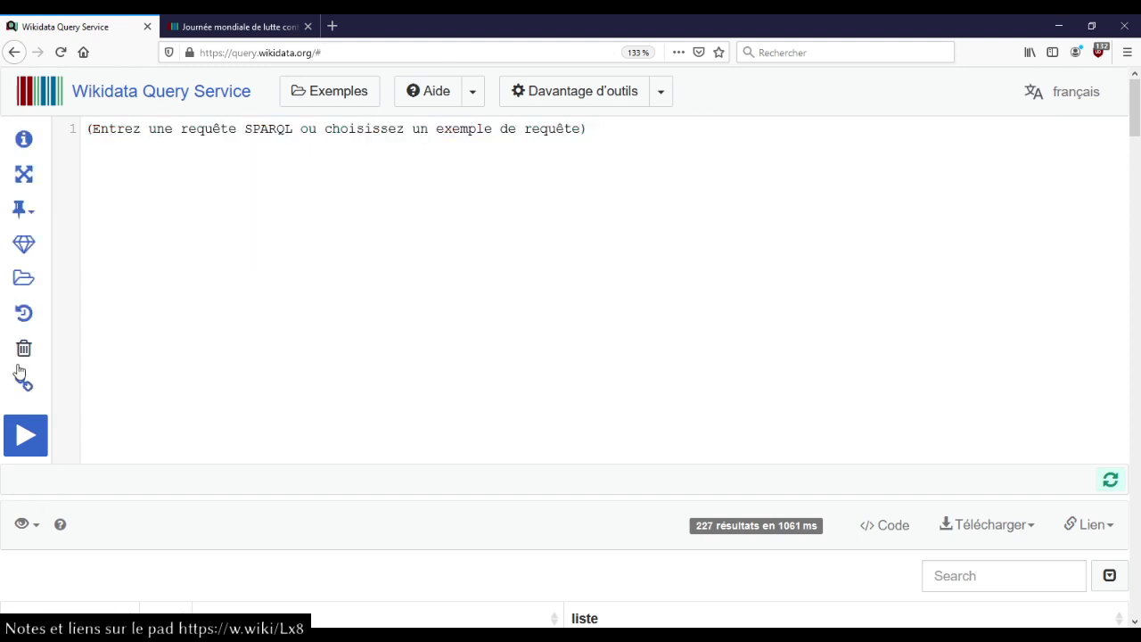
pyautogui.click(274, 350)
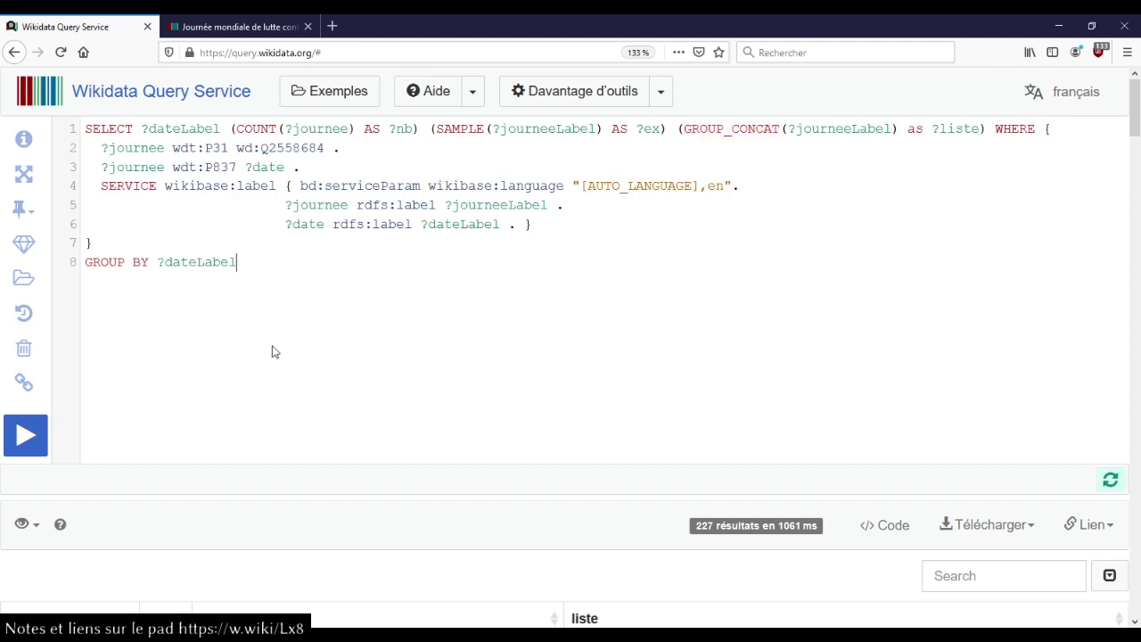
pyautogui.hotkey('ctrl', 'Return')
# Step: Generate a short URL for the GROUP_CONCAT query and copy it
pyautogui.click(25, 392)
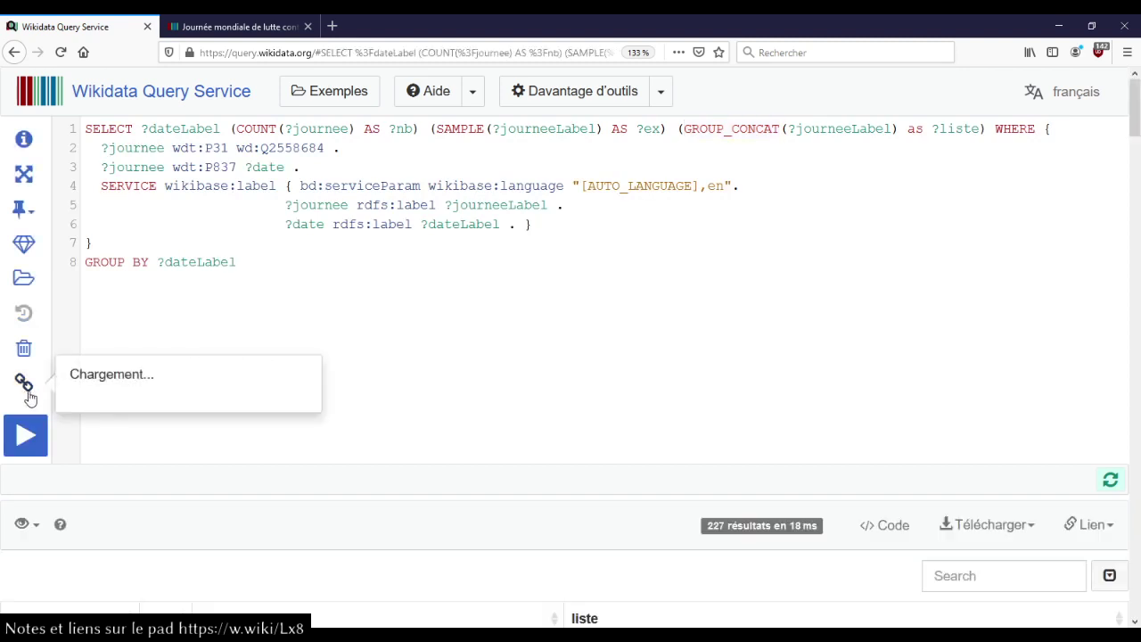
pyautogui.moveTo(219, 384); pyautogui.dragTo(78, 384)
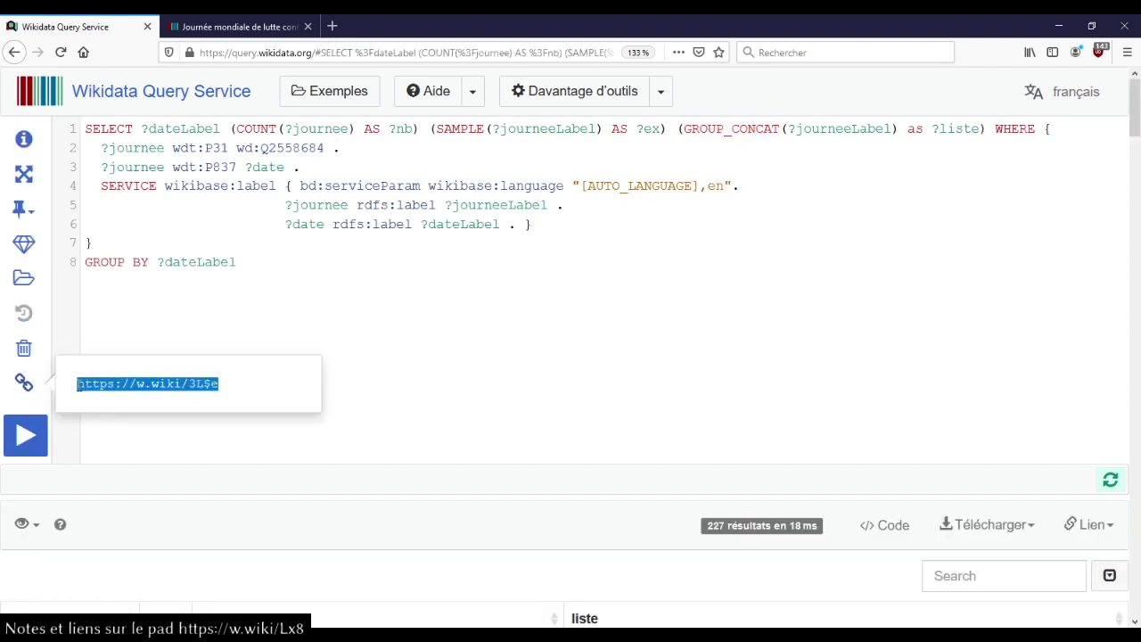
pyautogui.hotkey('ctrl', 'c')
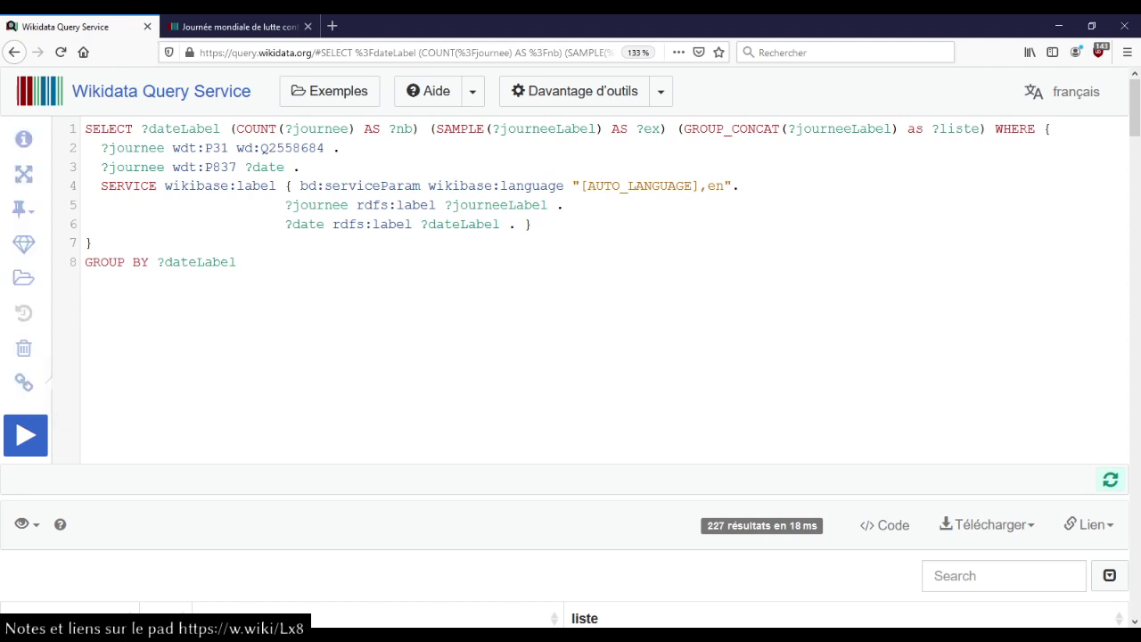
pyautogui.hotkey('alt', 'Tab')
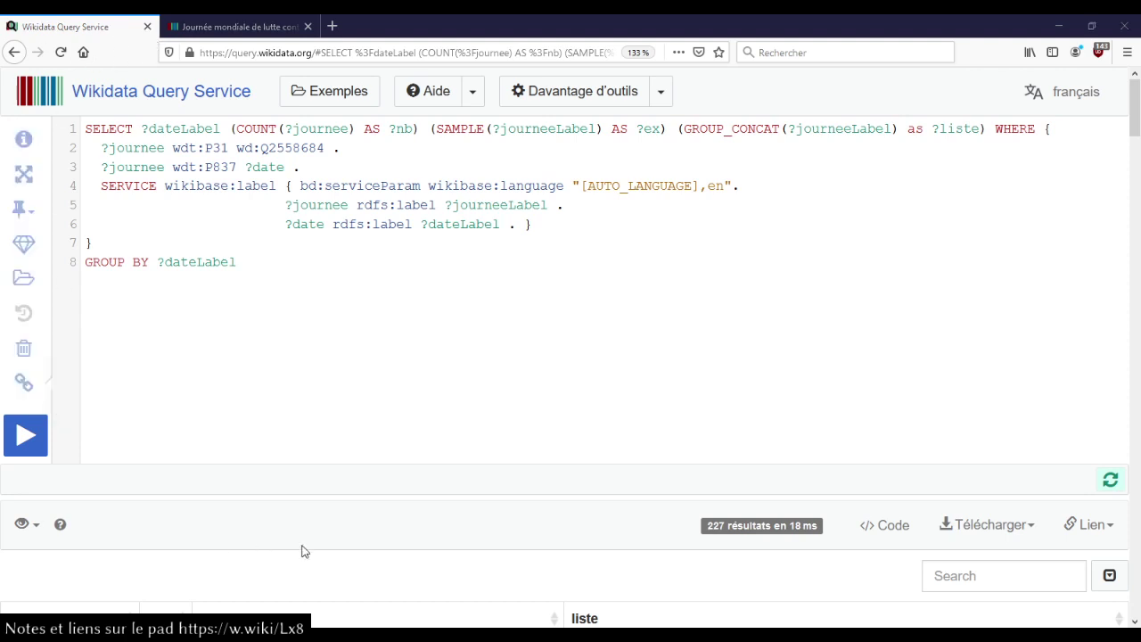
# Step: Sort the results by nb in descending order, examine the label lists per date, and check what property P837 means
pyautogui.click(399, 239)
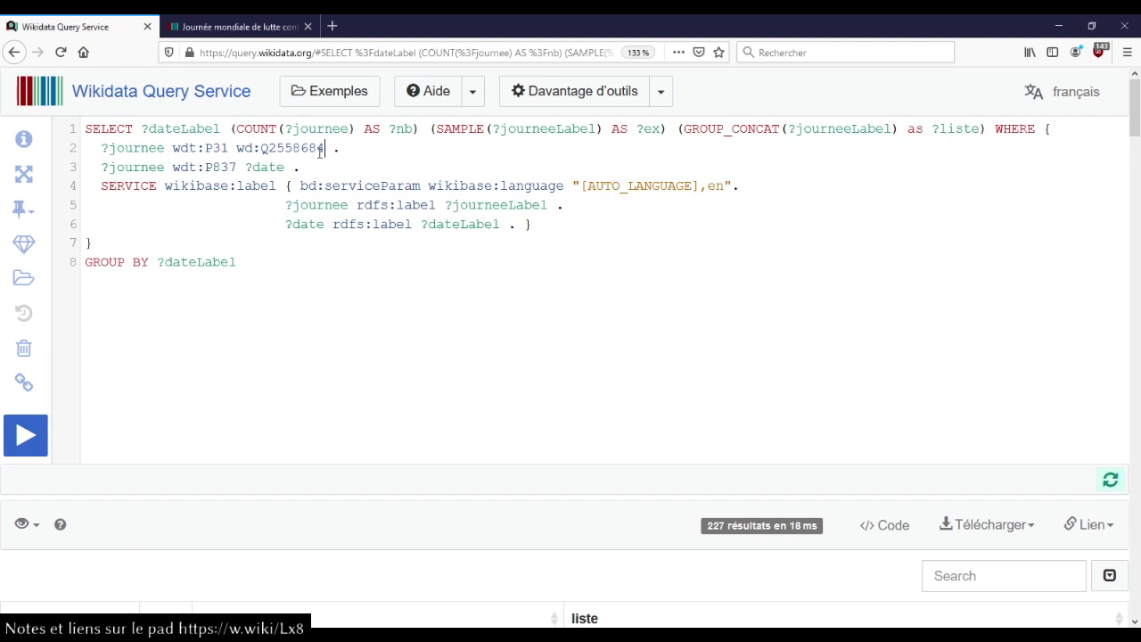
pyautogui.moveTo(312, 150)
pyautogui.scroll(-5, 311, 458)
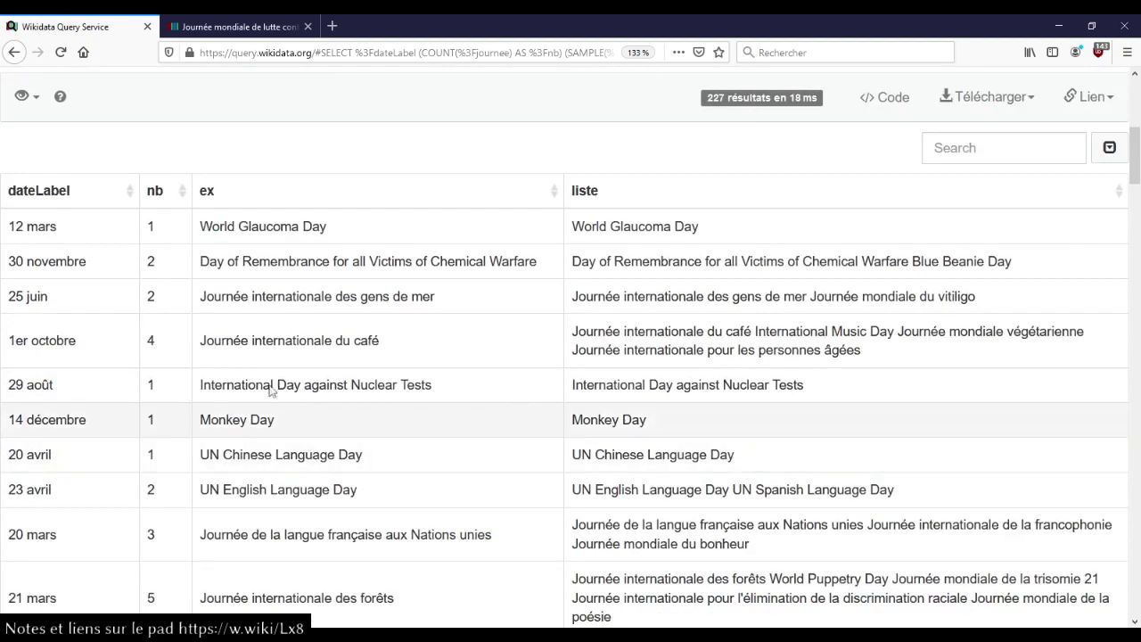
pyautogui.click(155, 191)
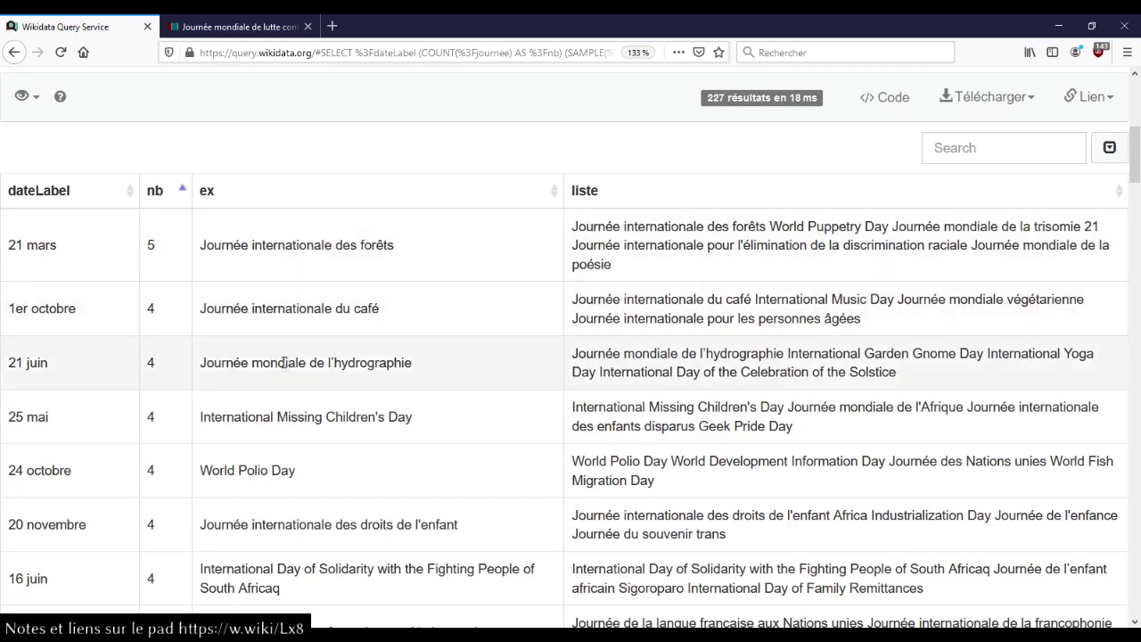
pyautogui.scroll(4, 282, 364)
pyautogui.scroll(-2, 234, 421)
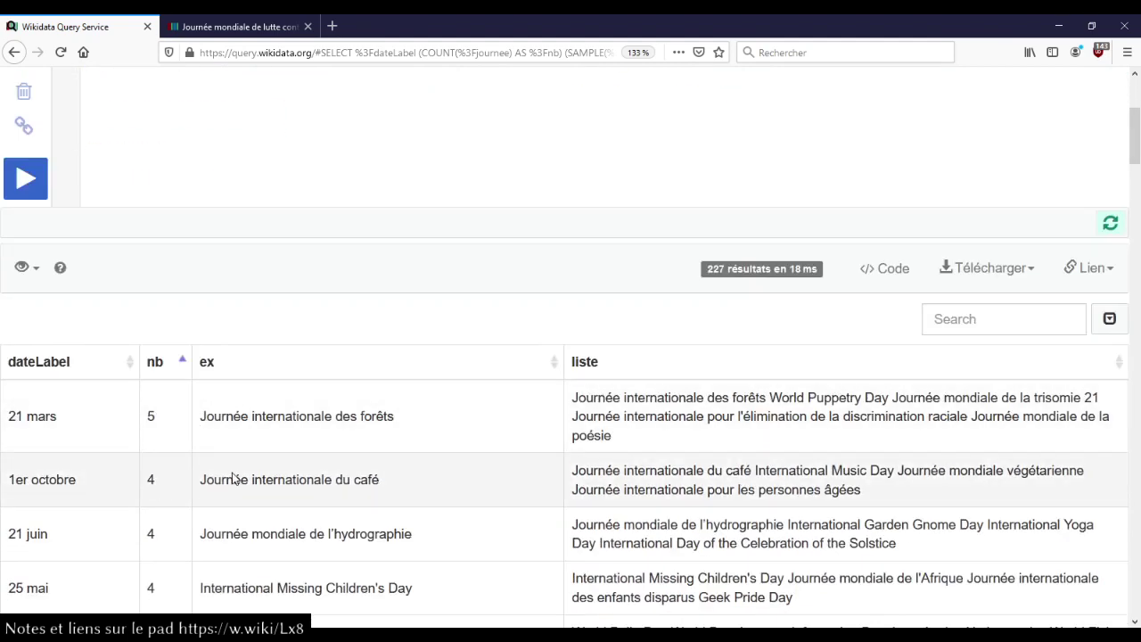
pyautogui.scroll(3, 233, 479)
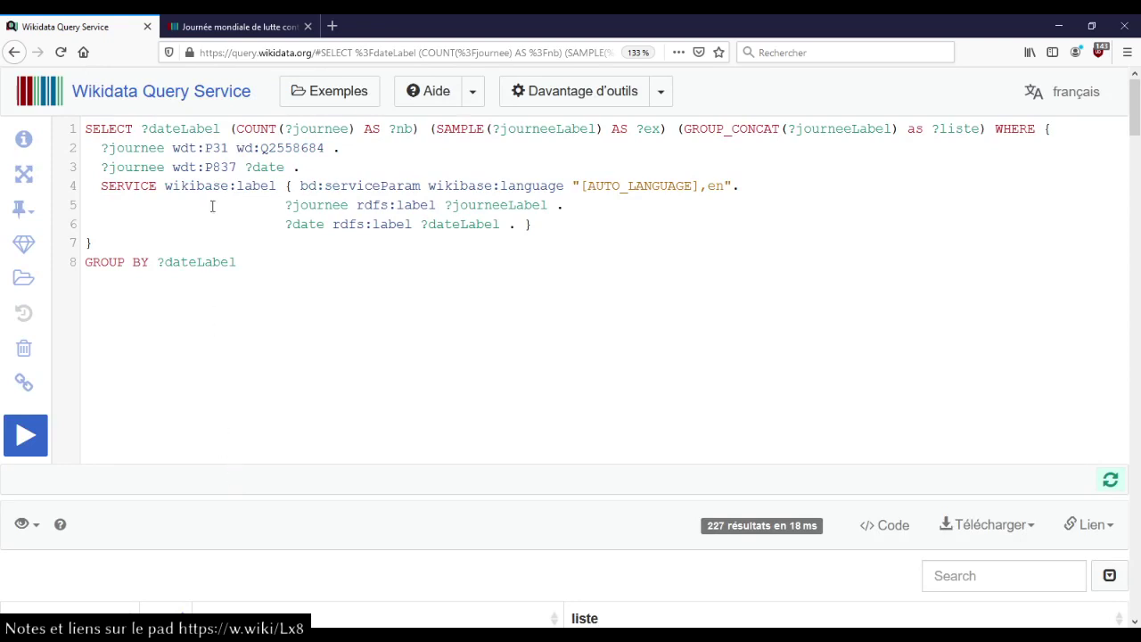
pyautogui.moveTo(218, 167)
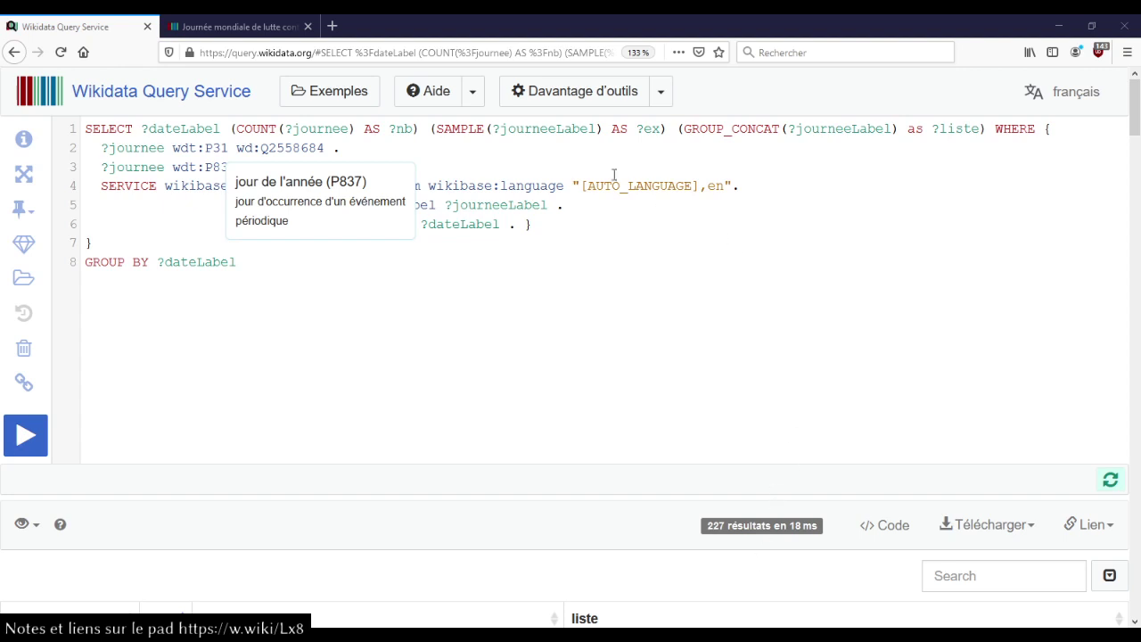
# Step: Open the lieu_de_culte query from its copied link, load it in the query editor and close the other tabs
pyautogui.hotkey('ctrl', 't')
pyautogui.hotkey('ctrl', 'v')
pyautogui.press('Return')
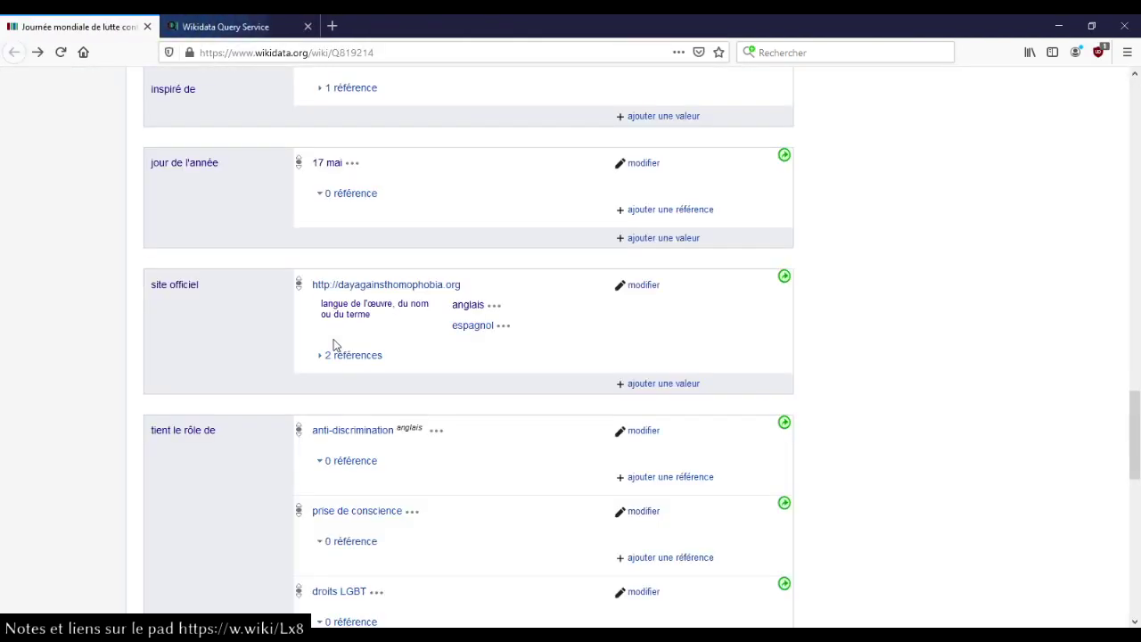
pyautogui.hotkey('ctrl', 'w')
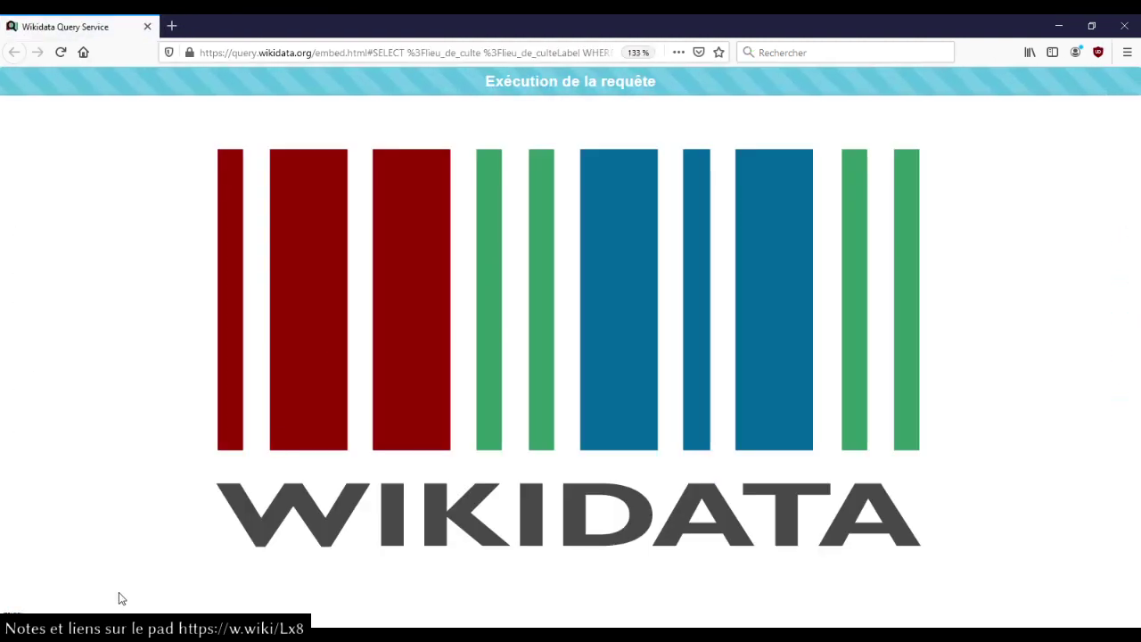
pyautogui.click(16, 620)
pyautogui.click(157, 33)
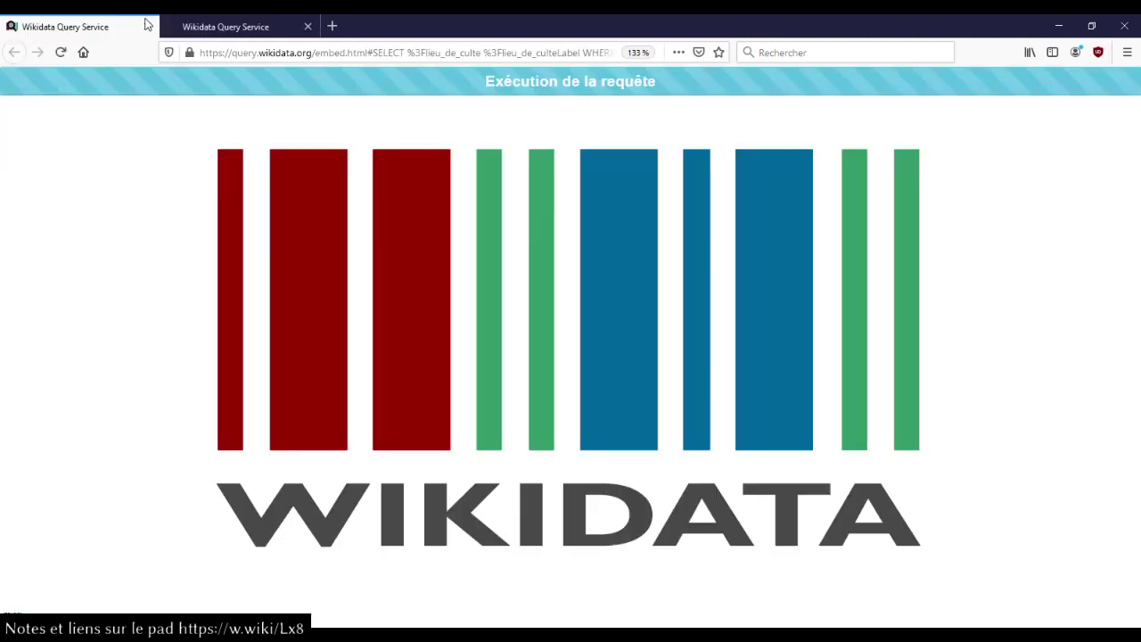
pyautogui.click(147, 26)
pyautogui.click(228, 281)
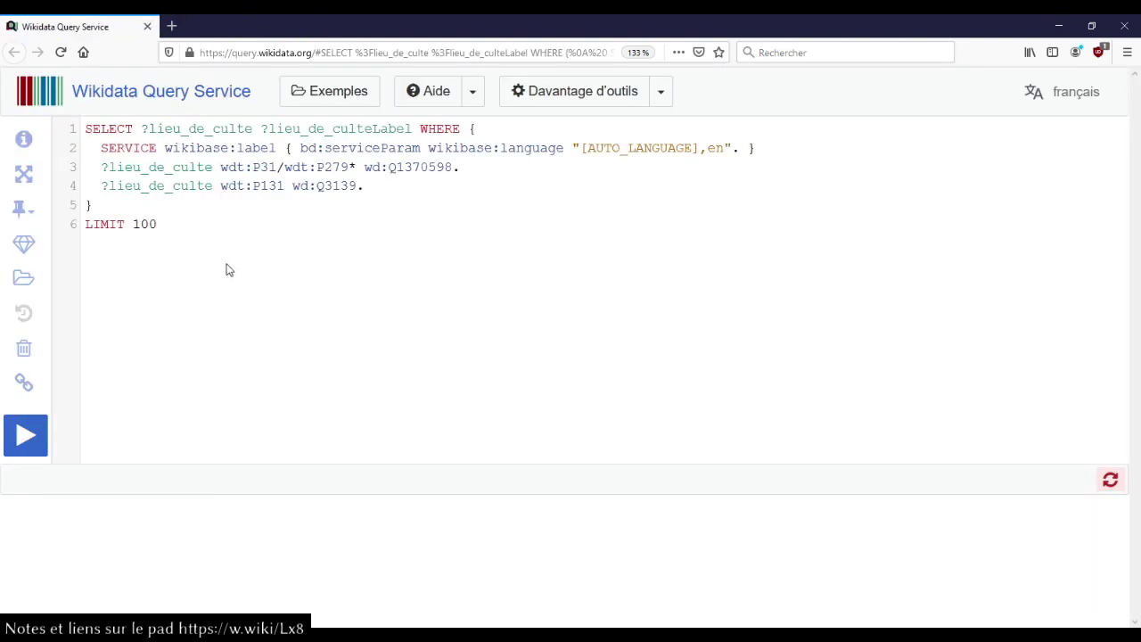
# Step: Examine the SELECT variables, the label service and the wdt:P31/wdt:P279* triple of the lieu_de_culte query
pyautogui.click(118, 130)
pyautogui.click(379, 128)
pyautogui.moveTo(139, 149); pyautogui.dragTo(218, 151)
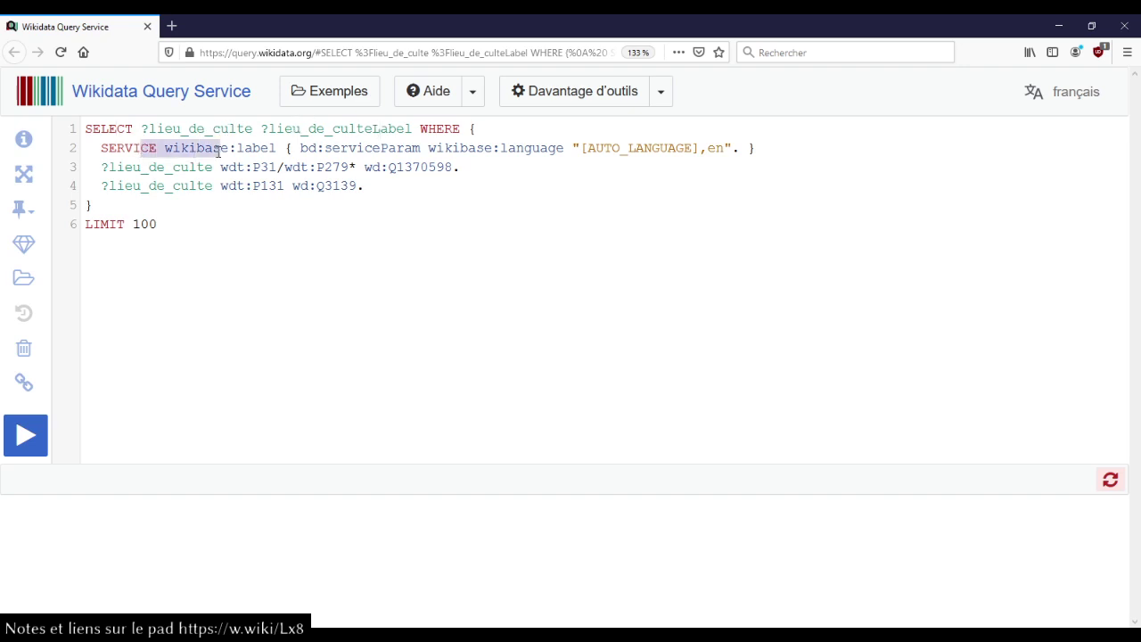
pyautogui.click(147, 168)
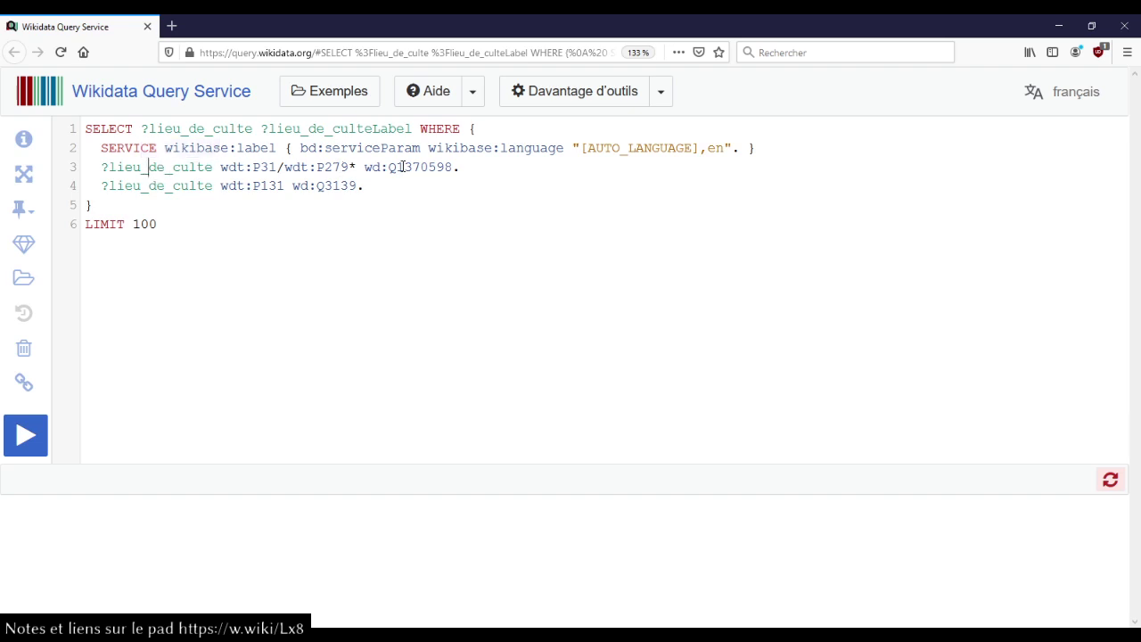
# Step: Examine the wdt:P131 wd:Q3139 triple and the LIMIT clause of the lieu_de_culte query
pyautogui.moveTo(404, 167)
pyautogui.click(165, 185)
pyautogui.click(341, 186)
pyautogui.moveTo(341, 182)
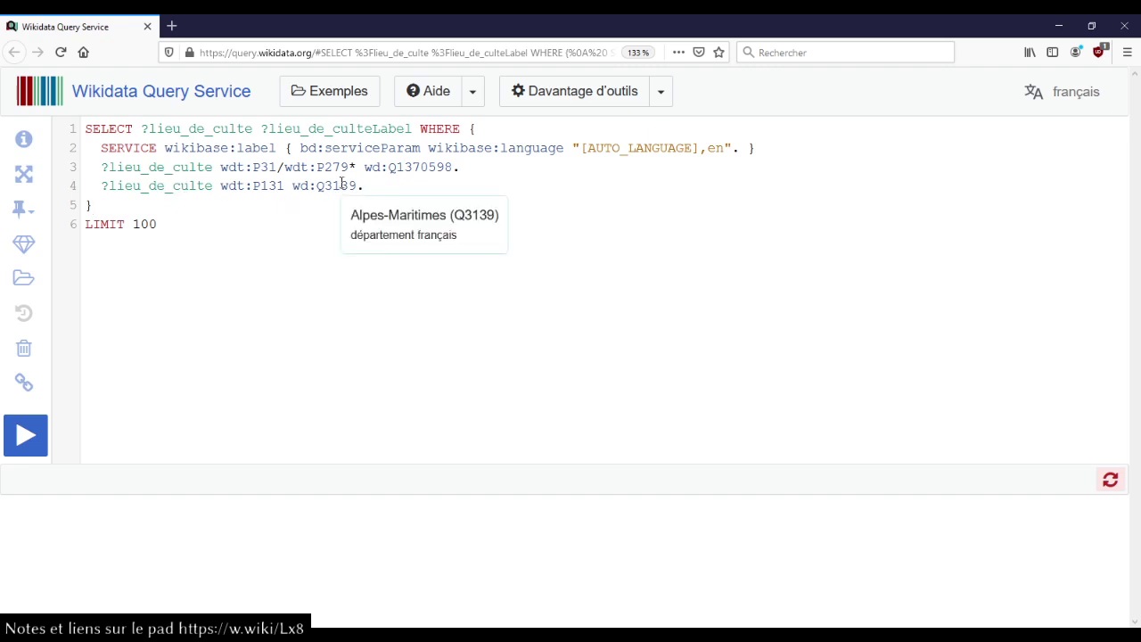
pyautogui.click(255, 204)
pyautogui.click(222, 224)
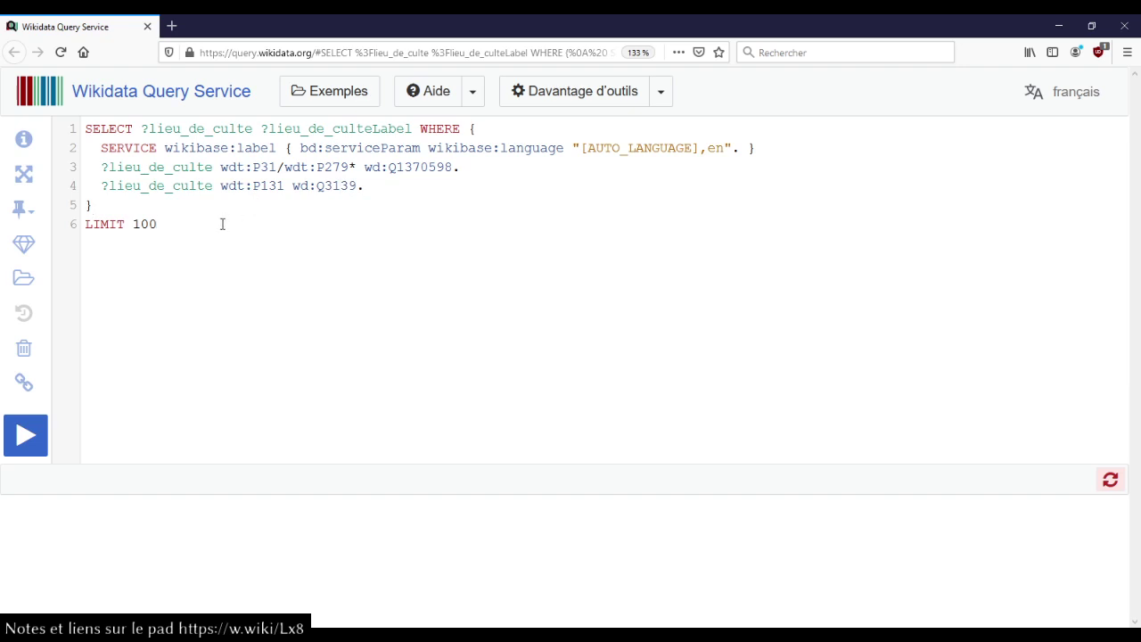
# Step: Run the lieu_de_culte query and open the temple protestant d'Orthez item in a new tab
pyautogui.hotkey('ctrl', 'Return')
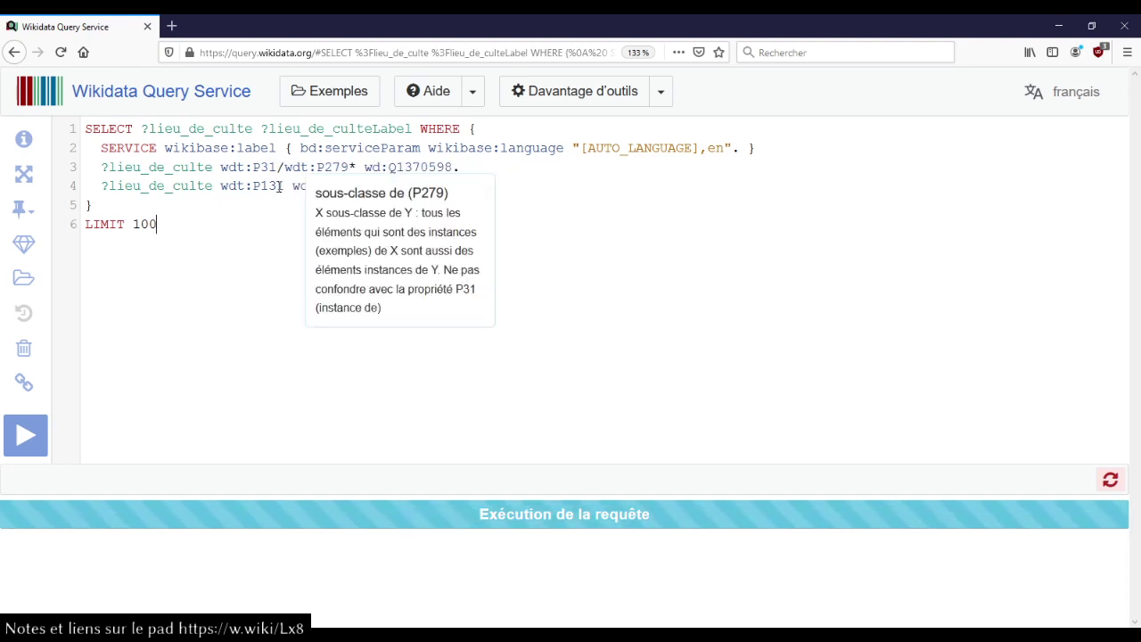
pyautogui.moveTo(279, 188)
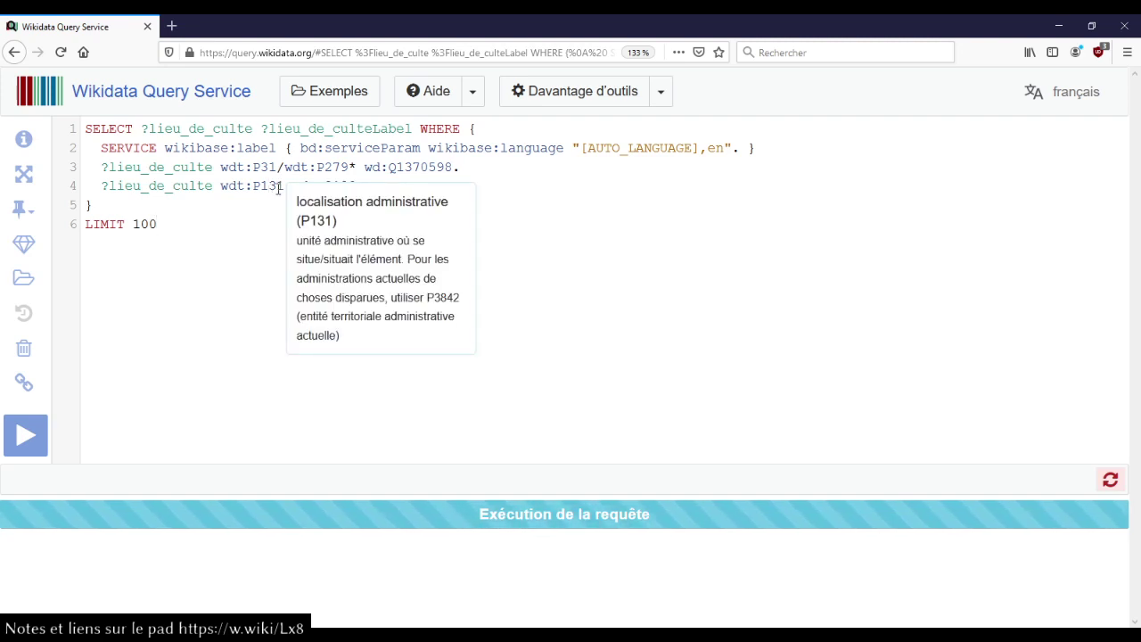
pyautogui.moveTo(346, 179)
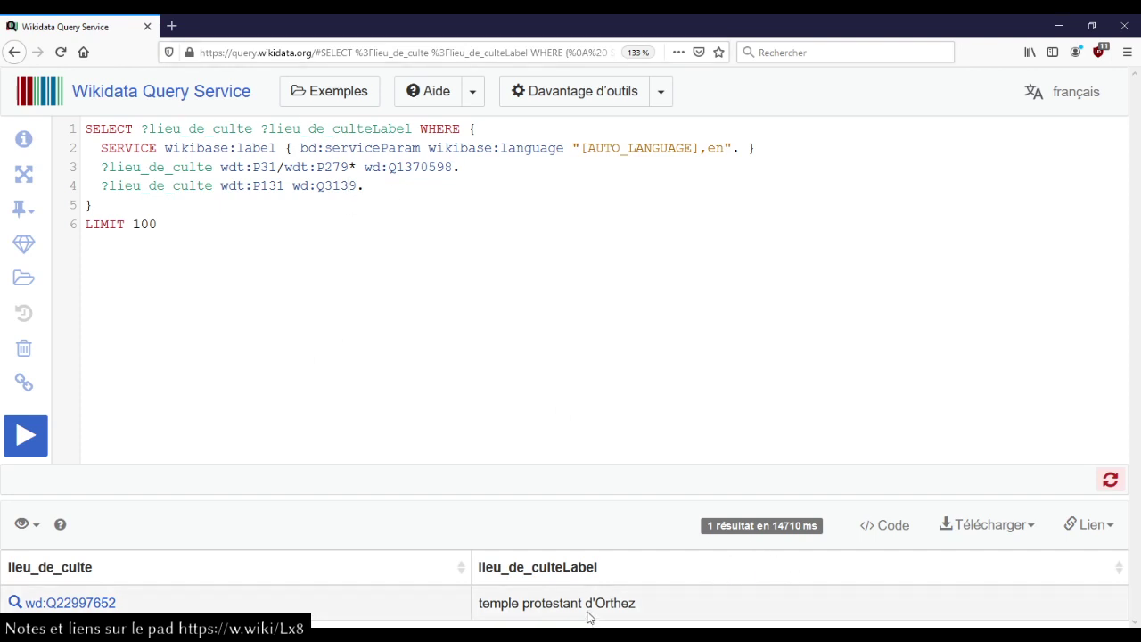
pyautogui.middleClick(103, 604)
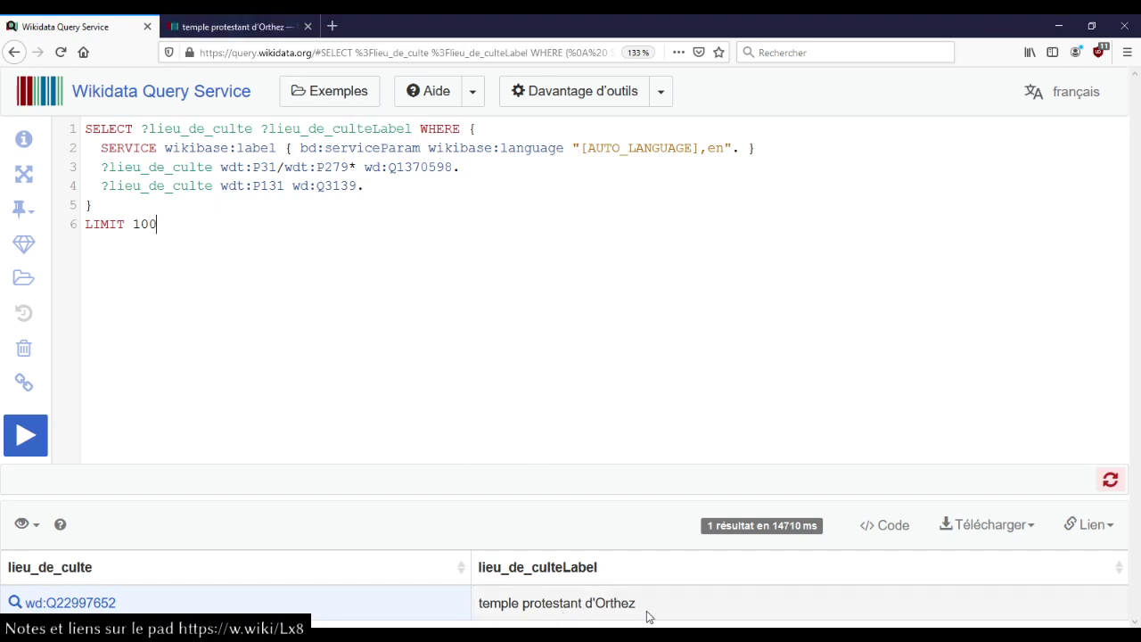
pyautogui.moveTo(605, 603); pyautogui.dragTo(624, 604)
pyautogui.click(624, 604)
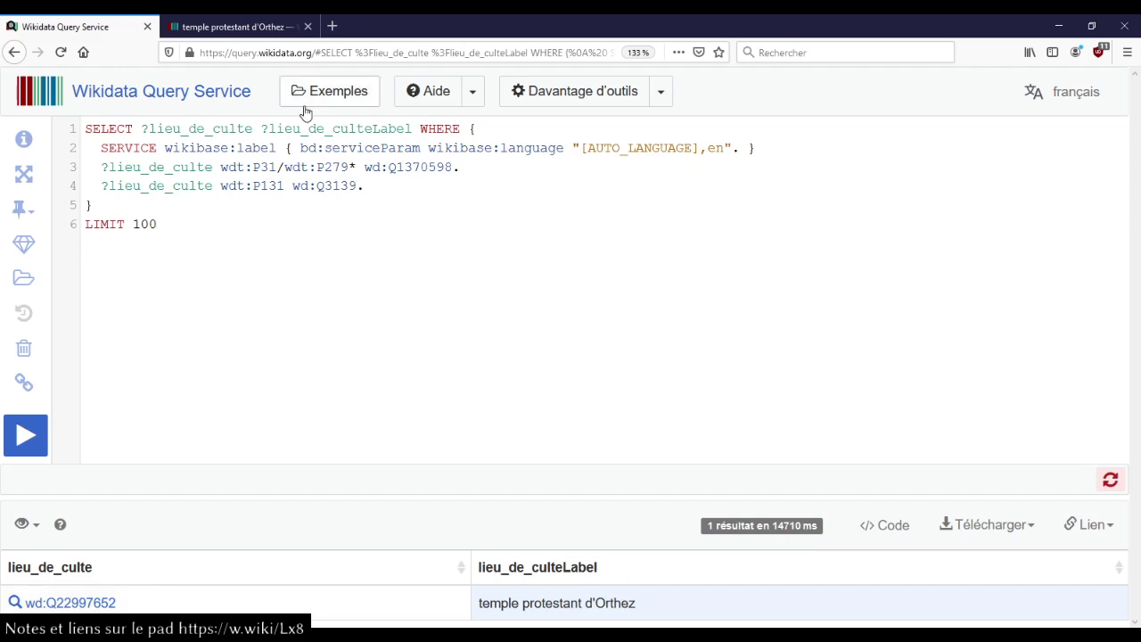
# Step: Remove the Alpes-Maritimes value from the item's localisation administrative statement and close the item's tab
pyautogui.click(228, 27)
pyautogui.scroll(-5, 546, 314)
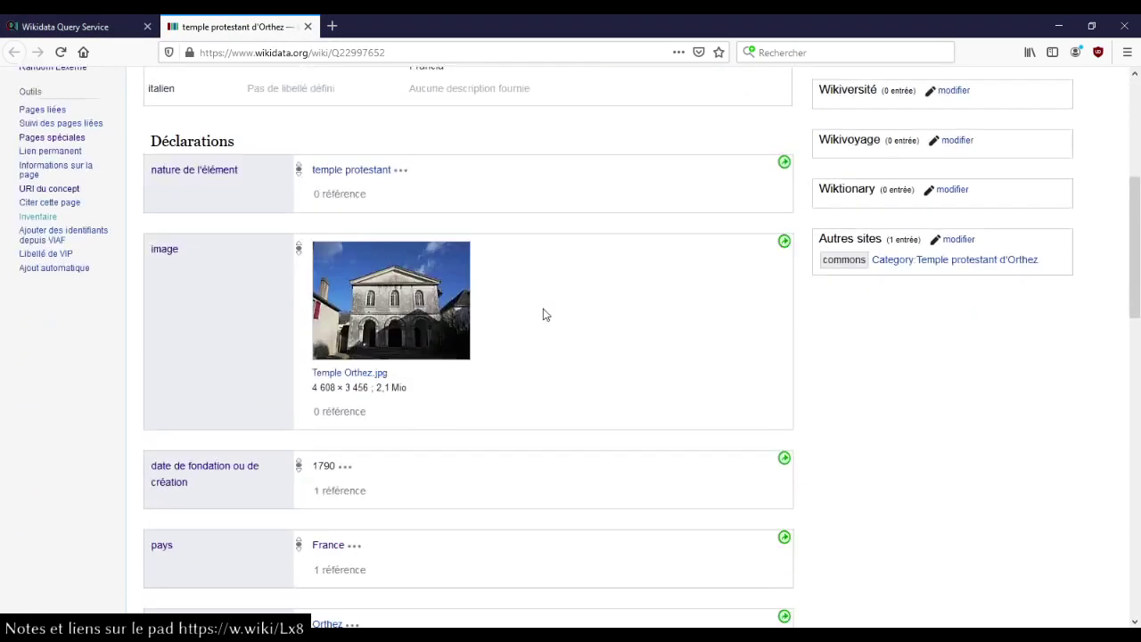
pyautogui.scroll(-5, 544, 314)
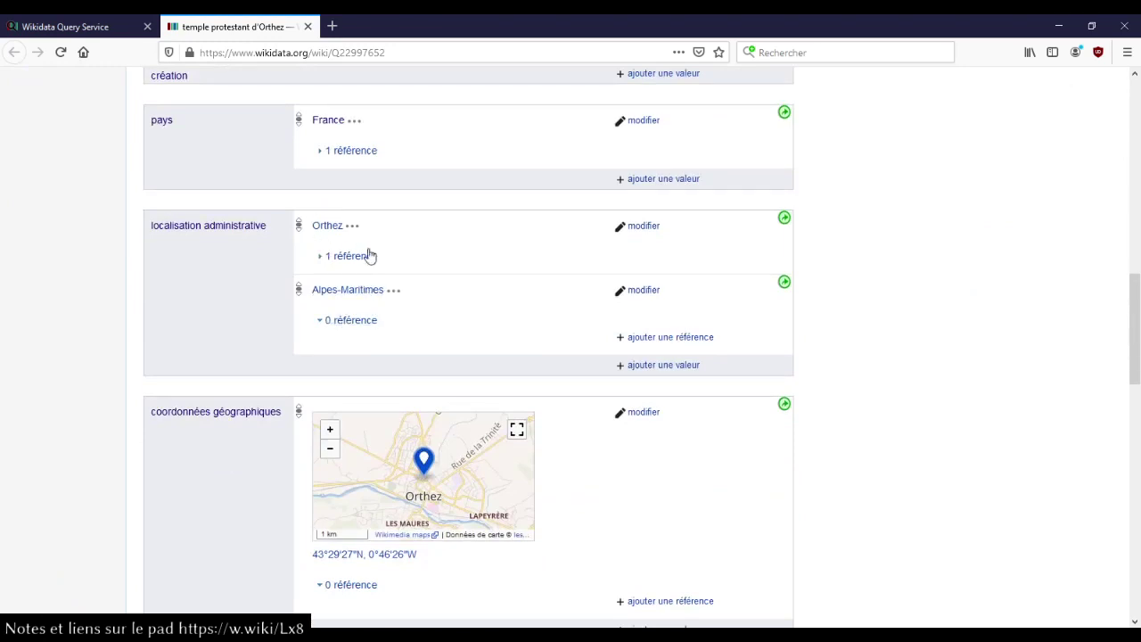
pyautogui.click(638, 290)
pyautogui.click(662, 292)
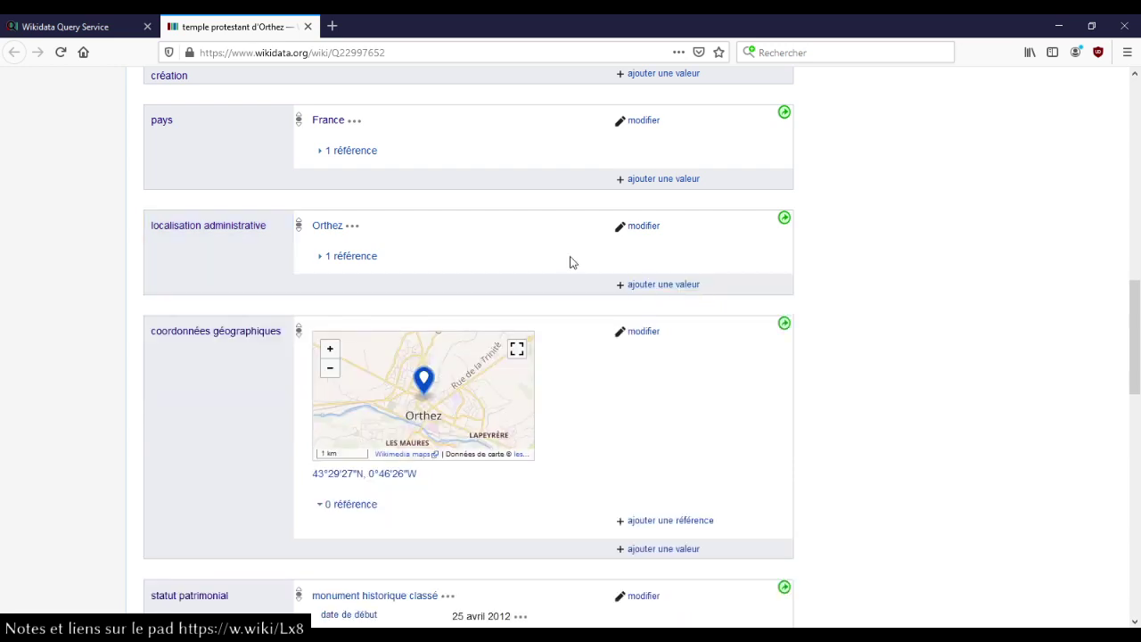
pyautogui.click(307, 27)
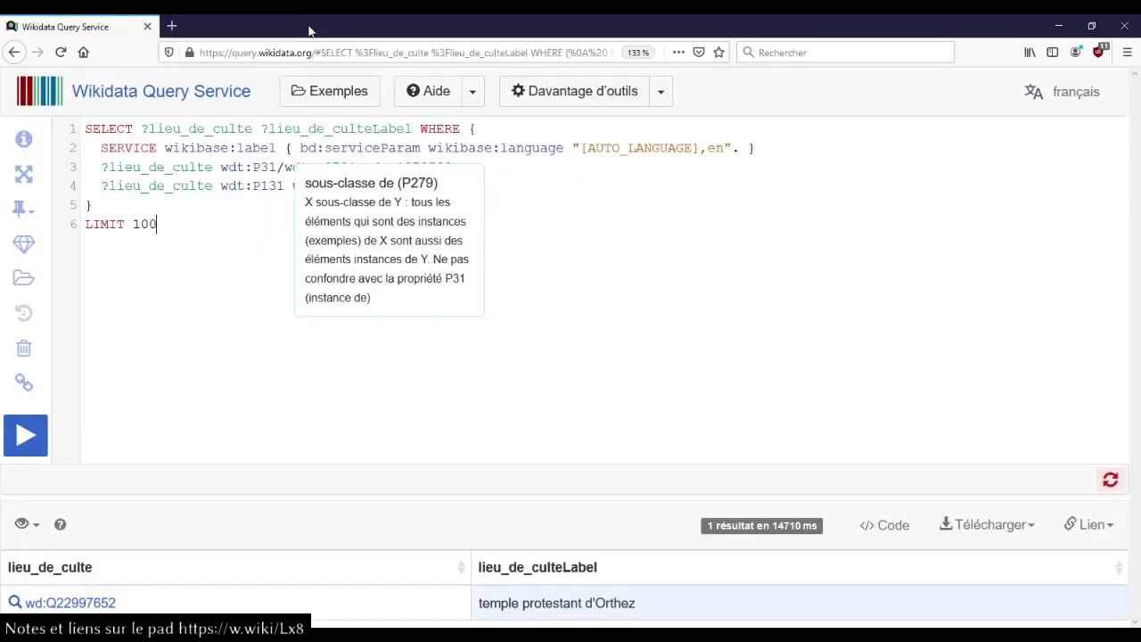
# Step: Try the query with the recursive path wdt:P131* and a LIMIT of 10
pyautogui.click(285, 185)
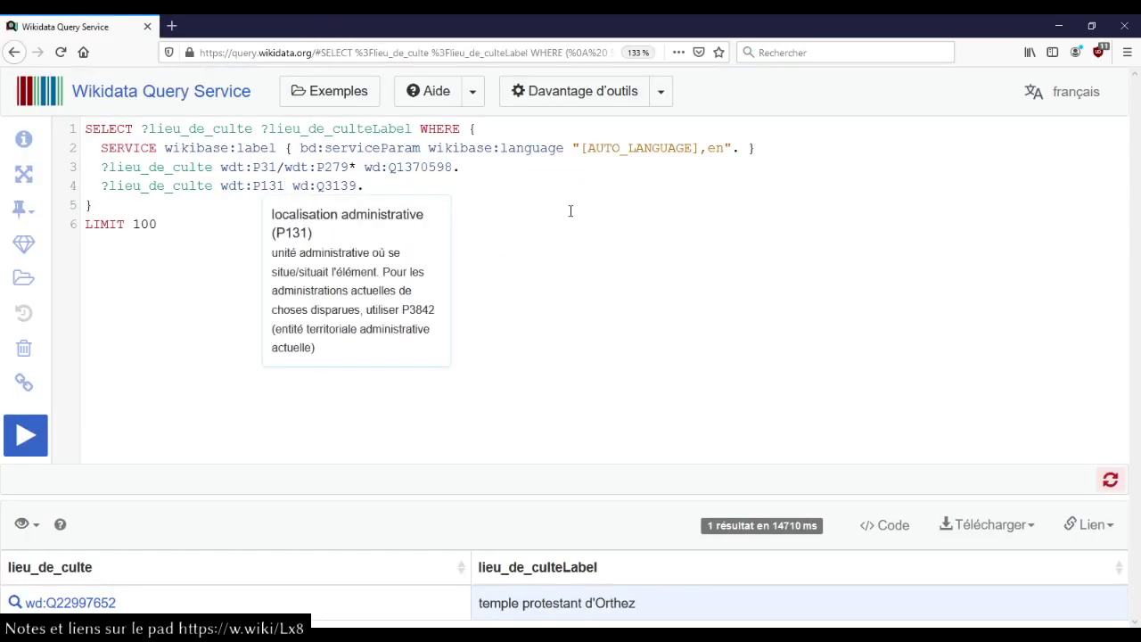
pyautogui.write('*')
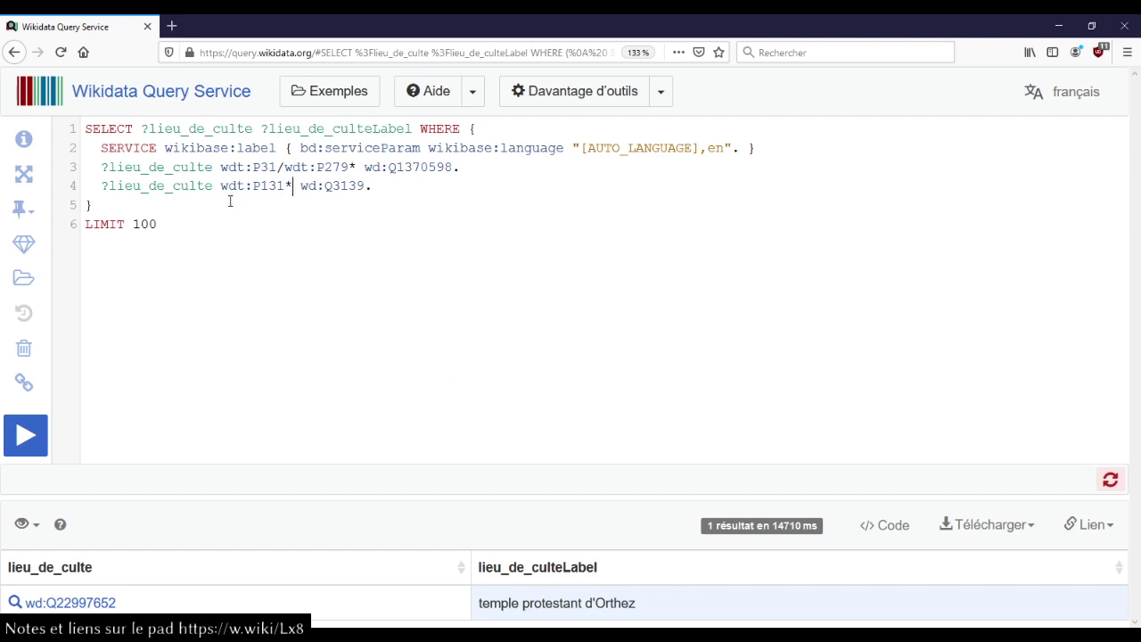
pyautogui.click(277, 186)
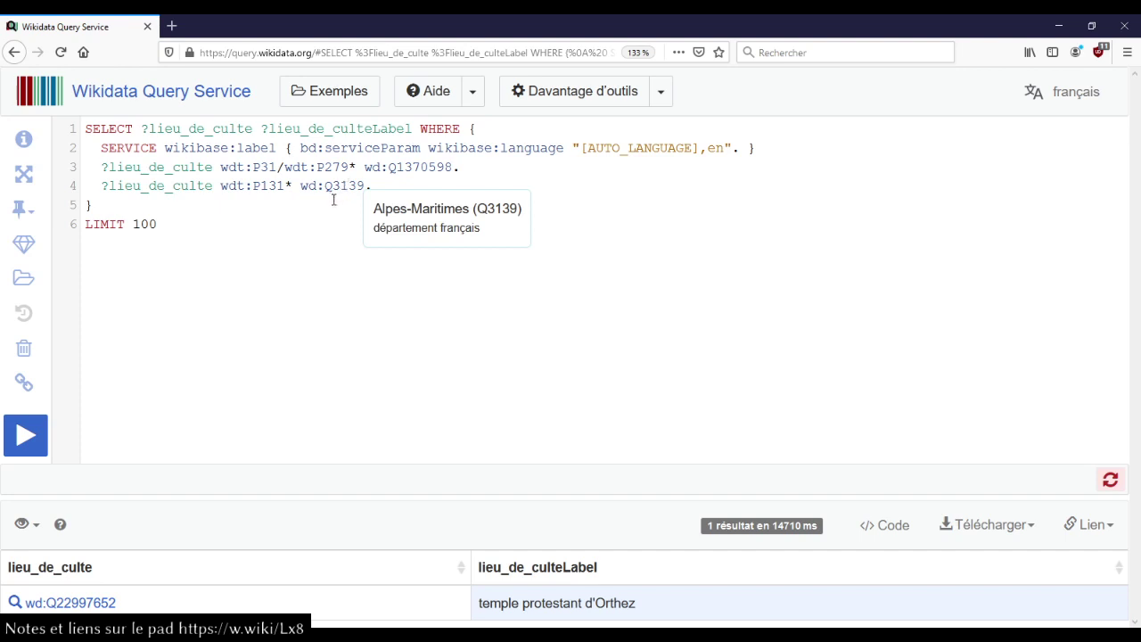
pyautogui.click(322, 222)
pyautogui.press('BackSpace')
pyautogui.hotkey('ctrl', 'Return')
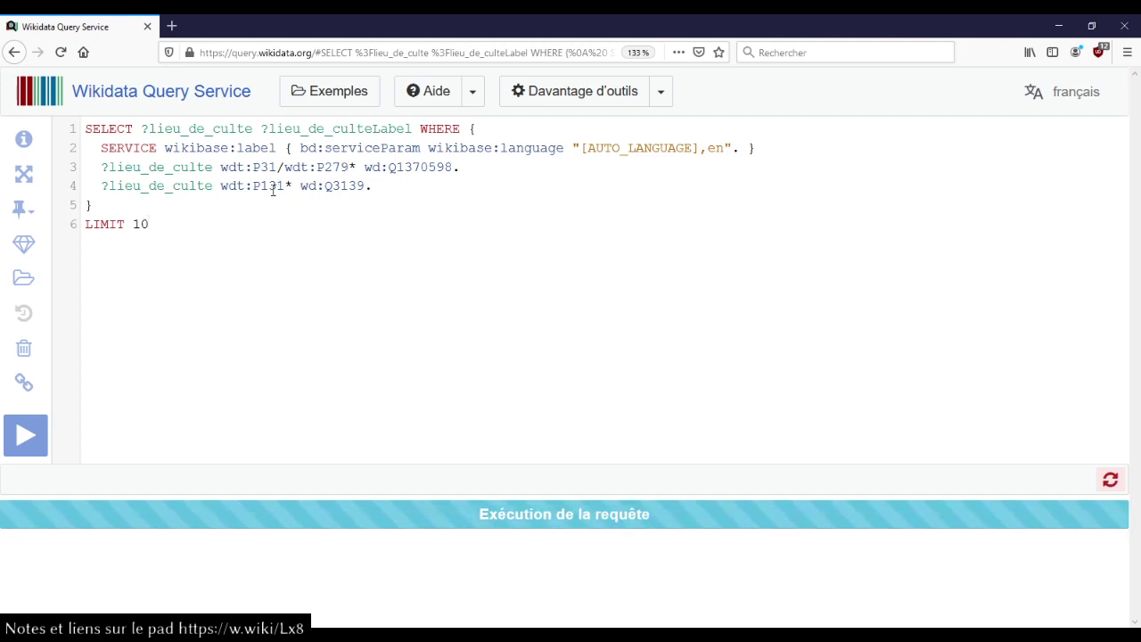
# Step: Check the meanings of P131 and Q3139 during execution, and abort the running query by reloading the page
pyautogui.moveTo(271, 191)
pyautogui.moveTo(334, 186)
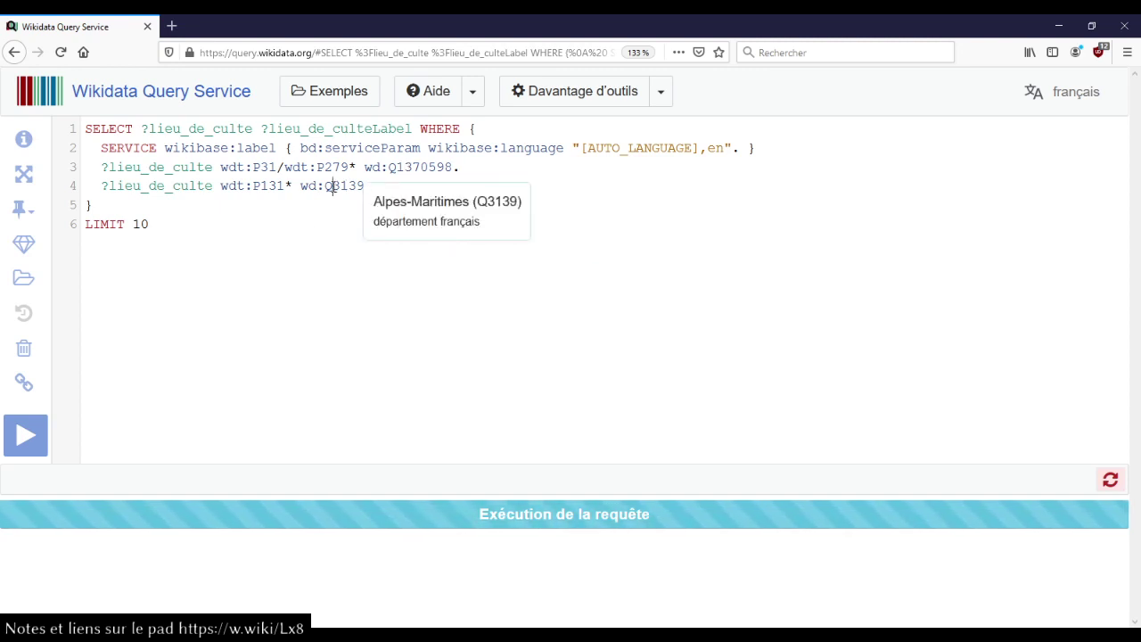
pyautogui.click(333, 186)
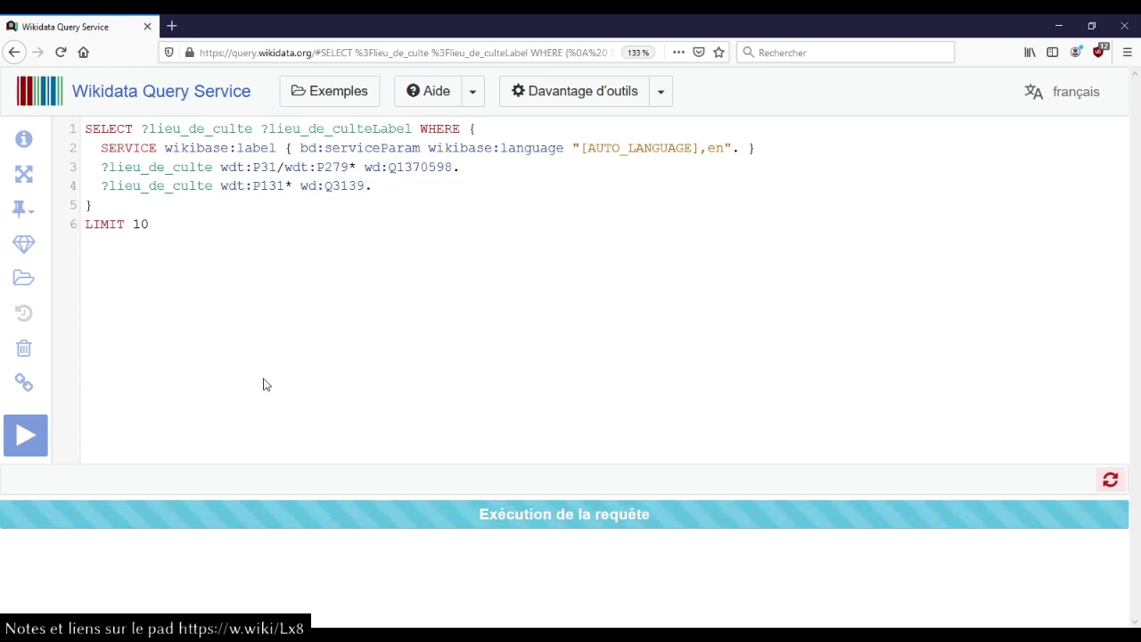
pyautogui.moveTo(344, 185)
pyautogui.click(238, 296)
pyautogui.click(61, 52)
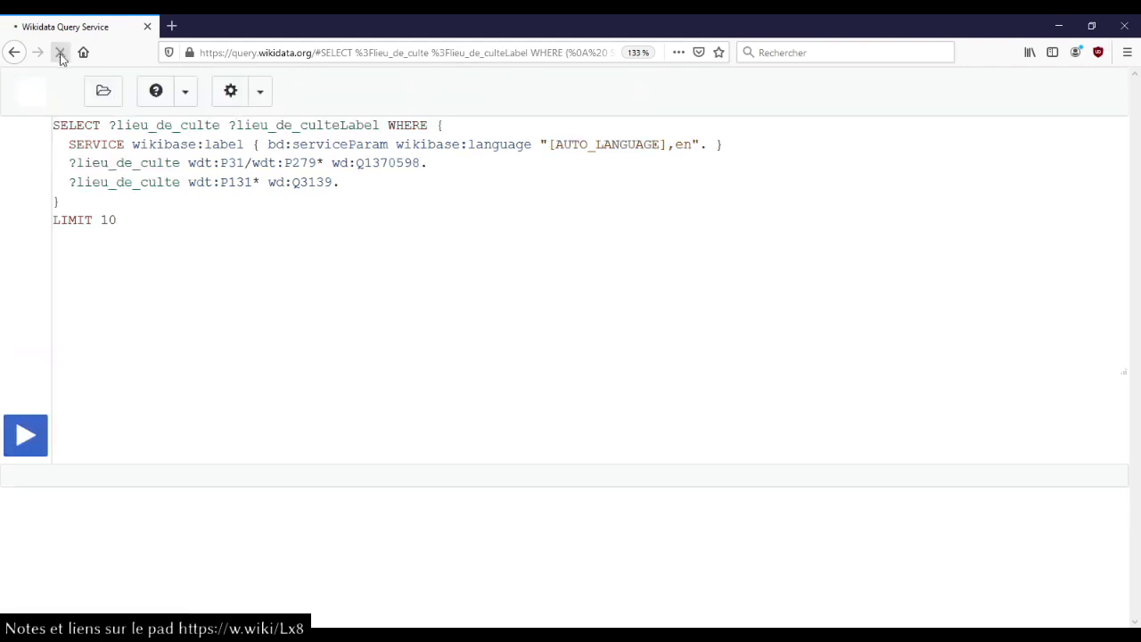
# Step: Rewrite the location path as wdt:P131 without the asterisk and give it the object ?commune, ending the triple with a period
pyautogui.click(292, 185)
pyautogui.press('BackSpace')
pyautogui.write('?lo')
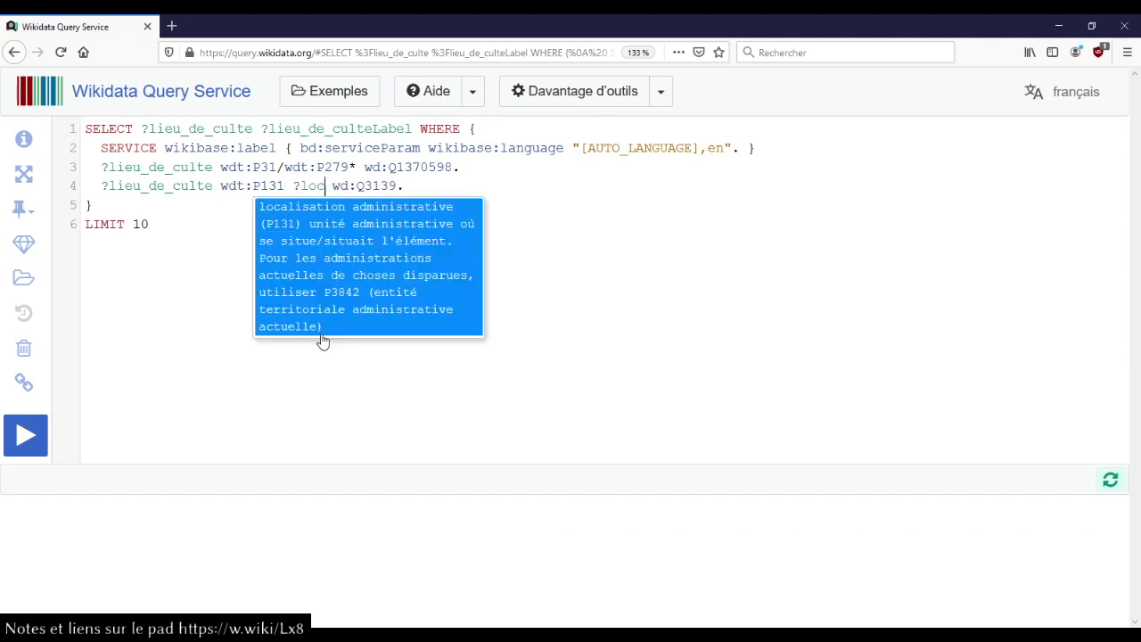
pyautogui.write('c')
pyautogui.press('BackSpace')
pyautogui.press('BackSpace')
pyautogui.press('BackSpace')
pyautogui.write('commune .')
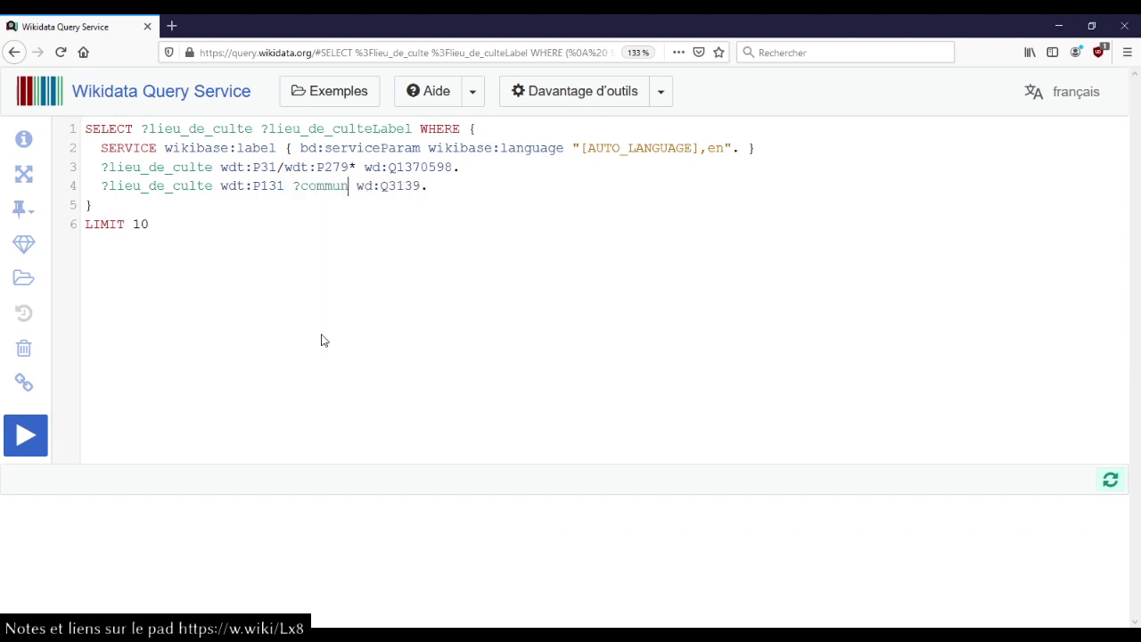
# Step: Complete the next line as the triple ?comme wdt:P131 wd:Q3139
pyautogui.press('Return')
pyautogui.write('?comme w')
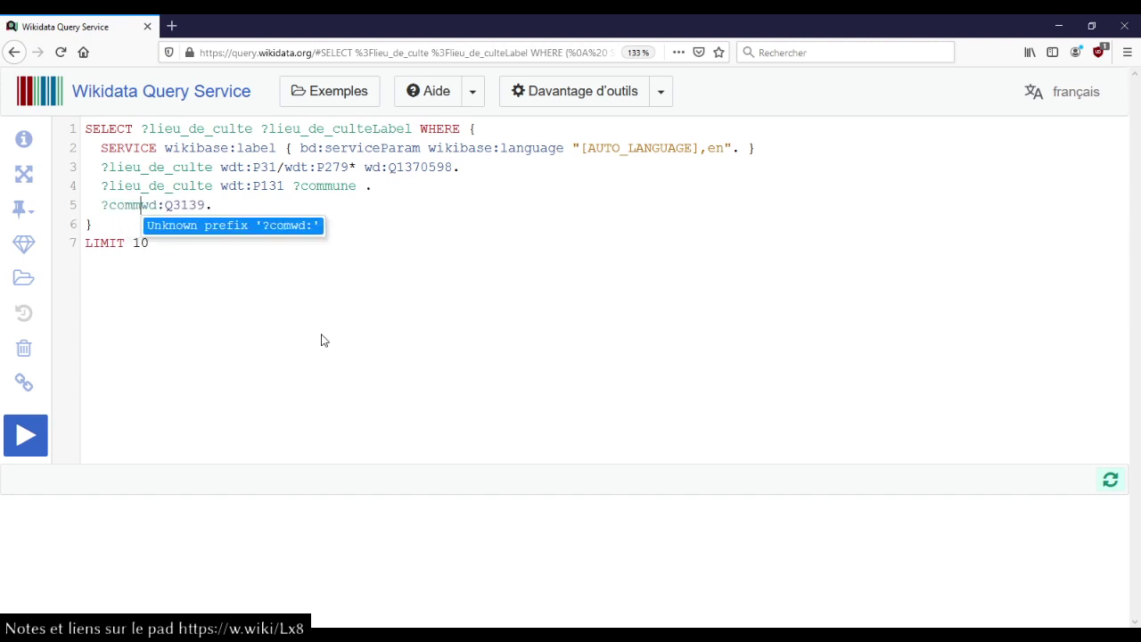
pyautogui.write('dt:P131')
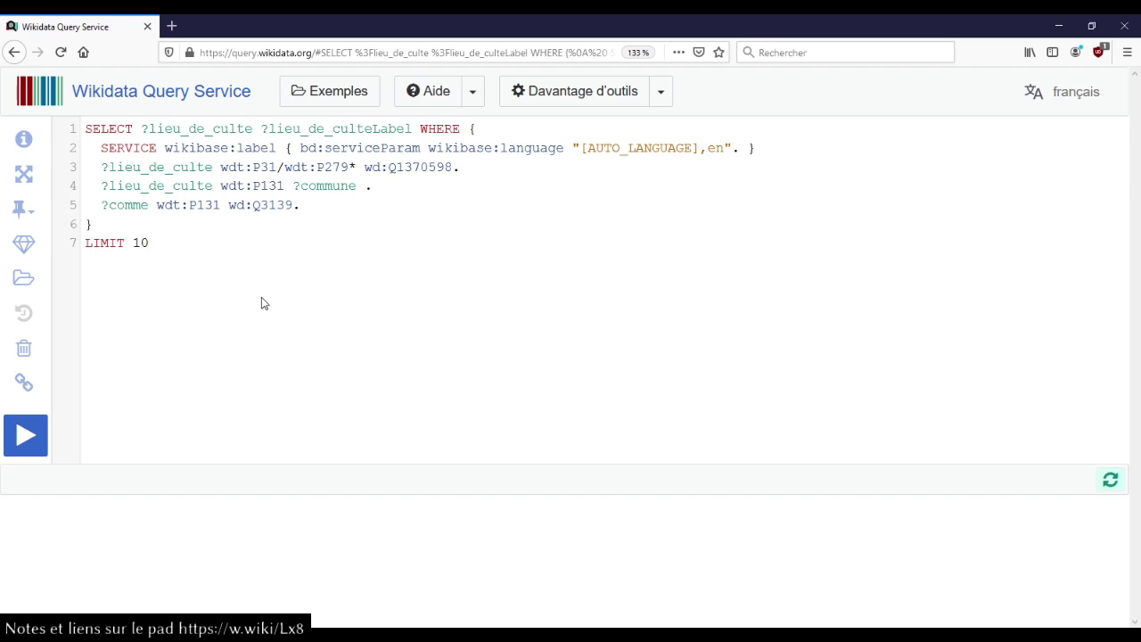
# Step: Run the two-level location query and examine the listed places of worship against the query's class triple
pyautogui.moveTo(271, 186)
pyautogui.click(22, 441)
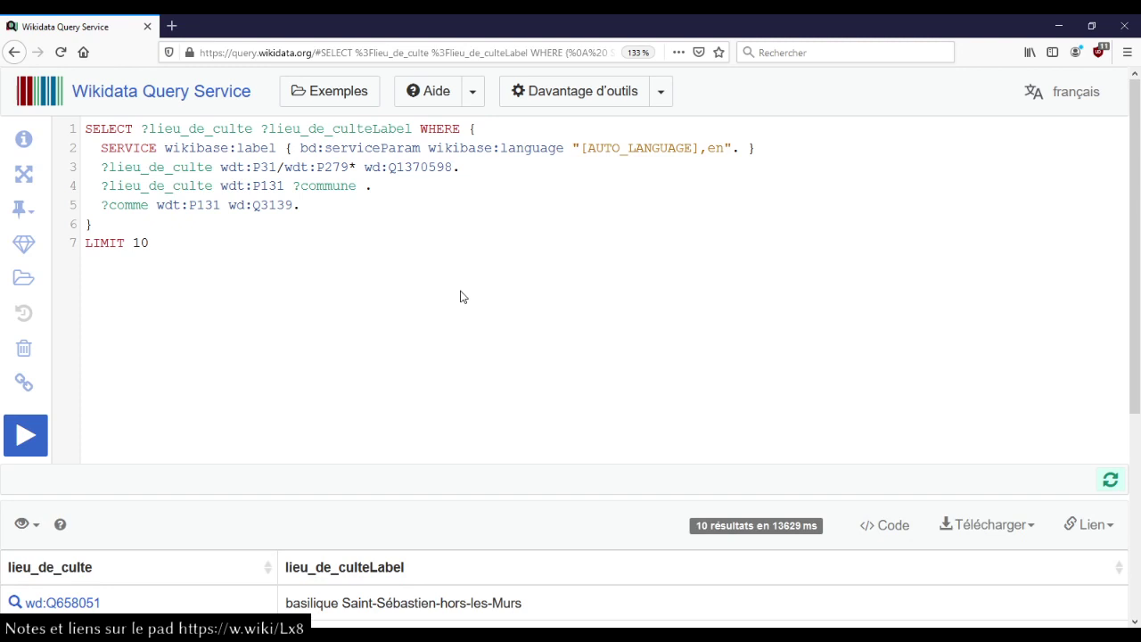
pyautogui.scroll(-5, 461, 297)
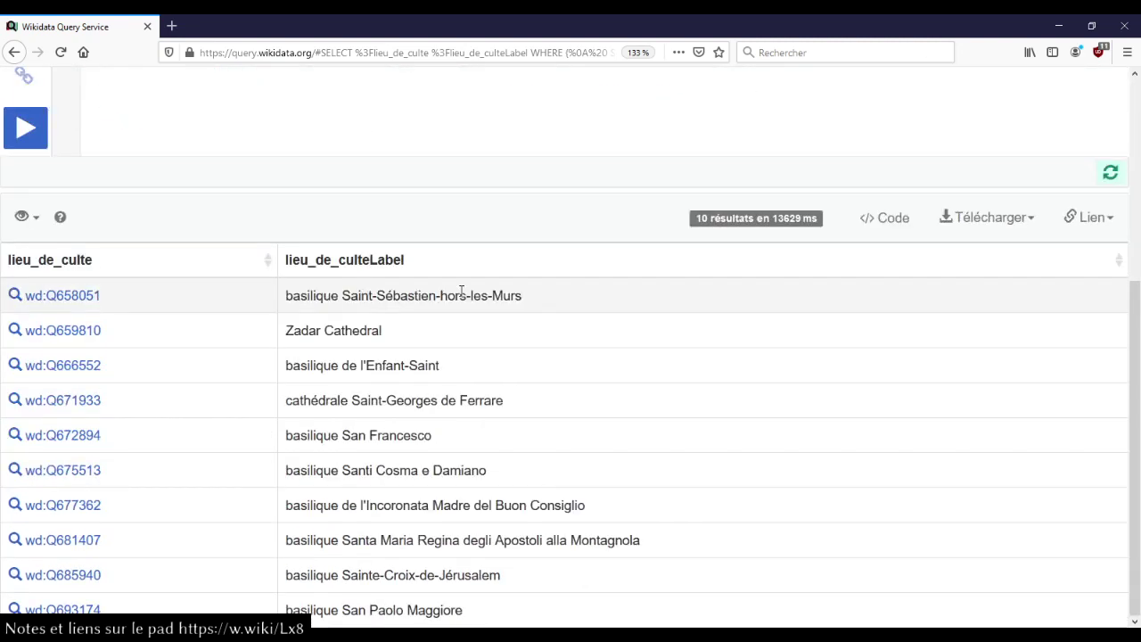
pyautogui.scroll(5, 461, 292)
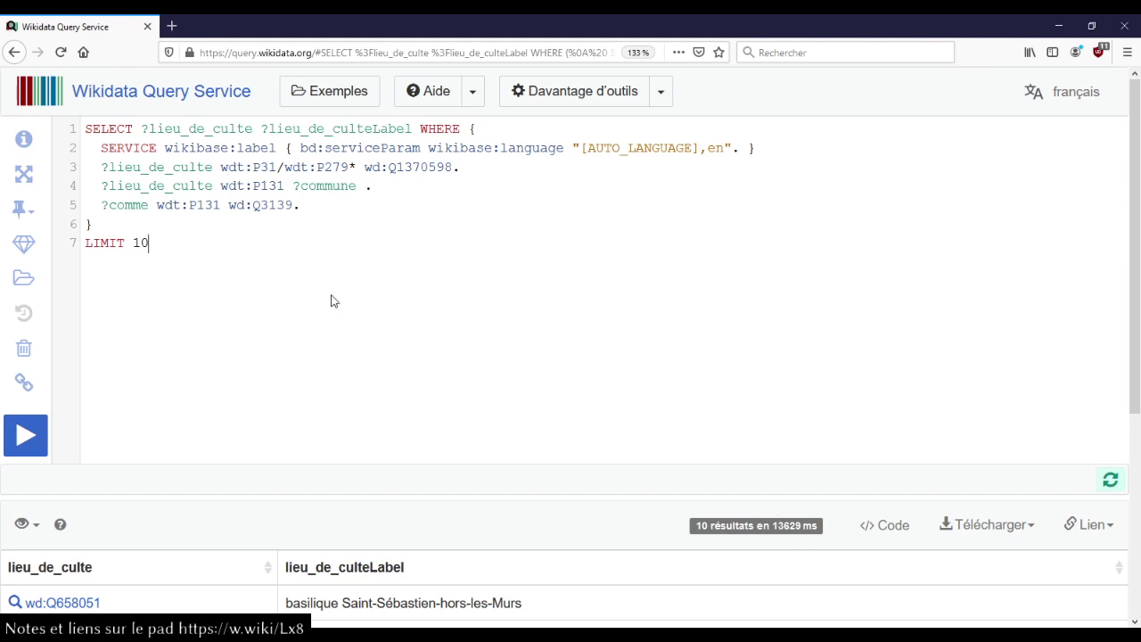
pyautogui.moveTo(423, 168)
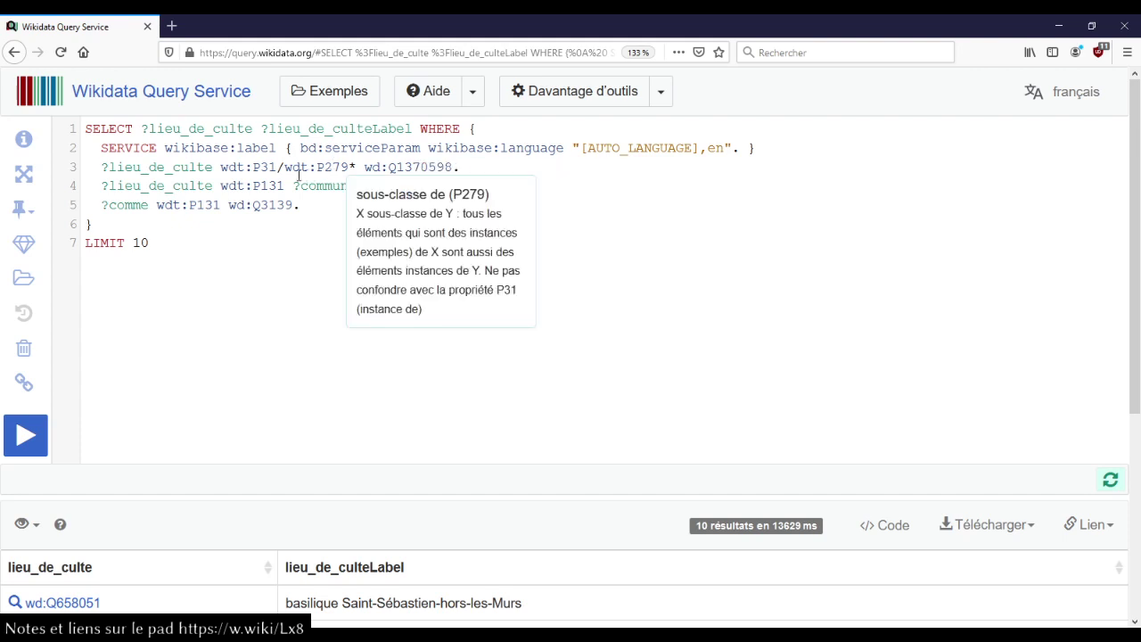
# Step: Set the query's LIMIT to 100, rerun it and check the meanings of P279 and Q1370598
pyautogui.click(246, 287)
pyautogui.write('0')
pyautogui.hotkey('ctrl', 'Return')
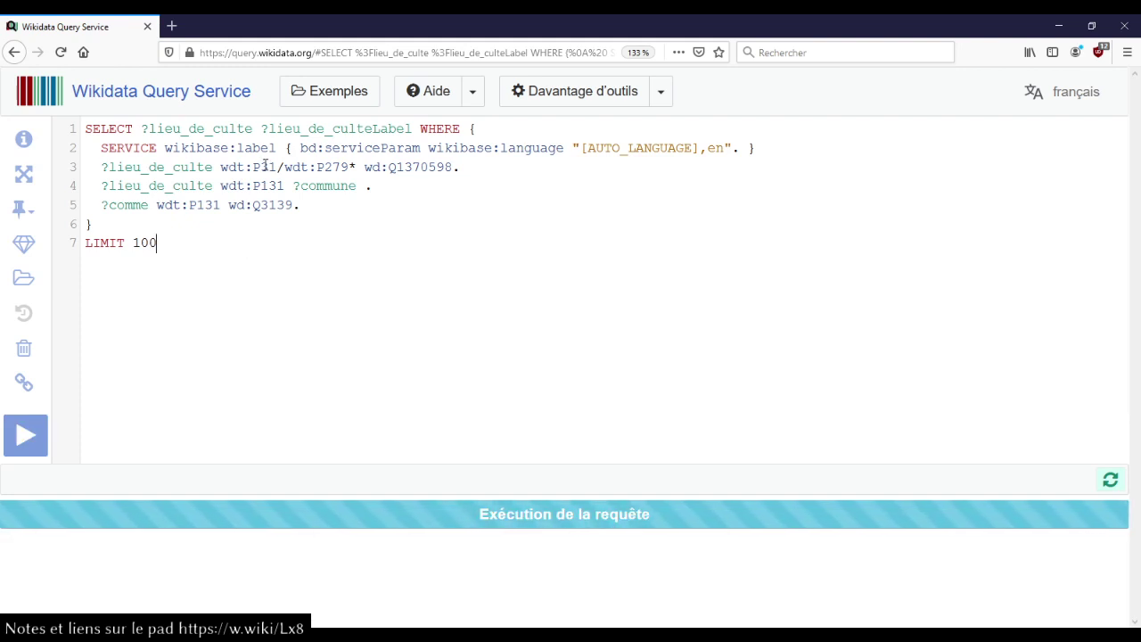
pyautogui.moveTo(265, 166)
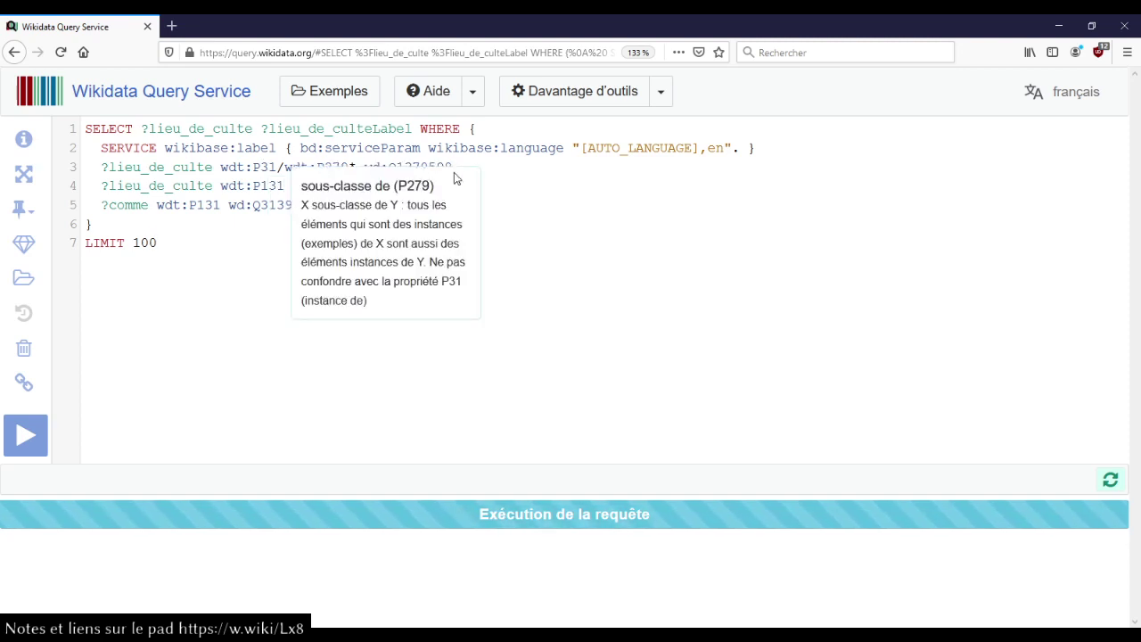
pyautogui.moveTo(437, 166)
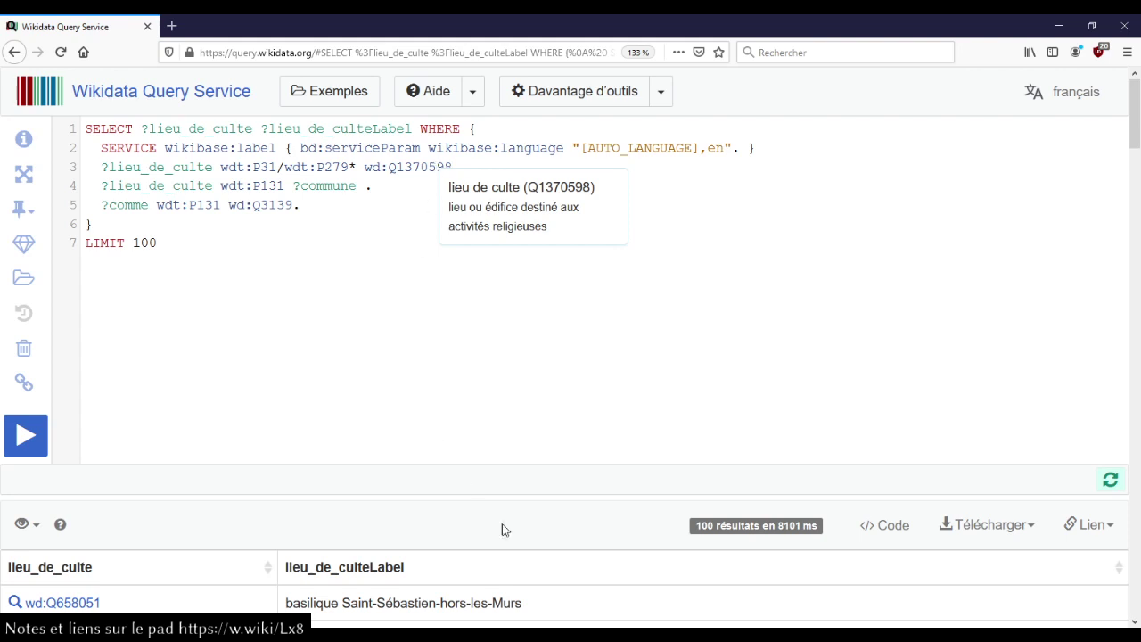
# Step: Examine the lieu_de_culteLabel results and compare them with the ?commune and ?comme location triples
pyautogui.scroll(-8, 437, 339)
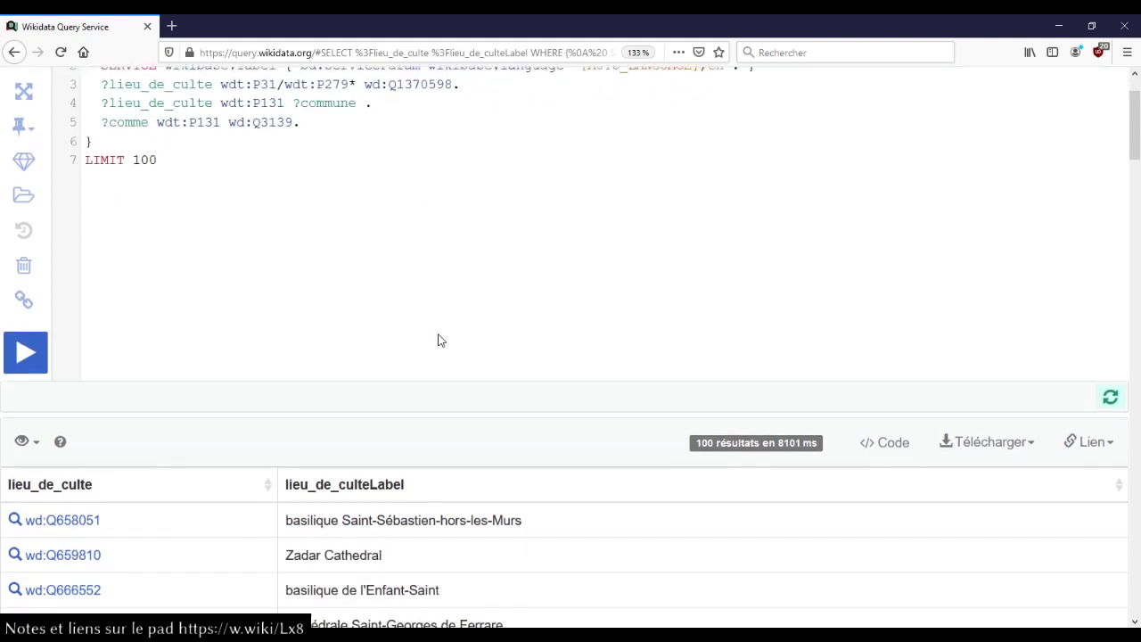
pyautogui.scroll(8, 438, 340)
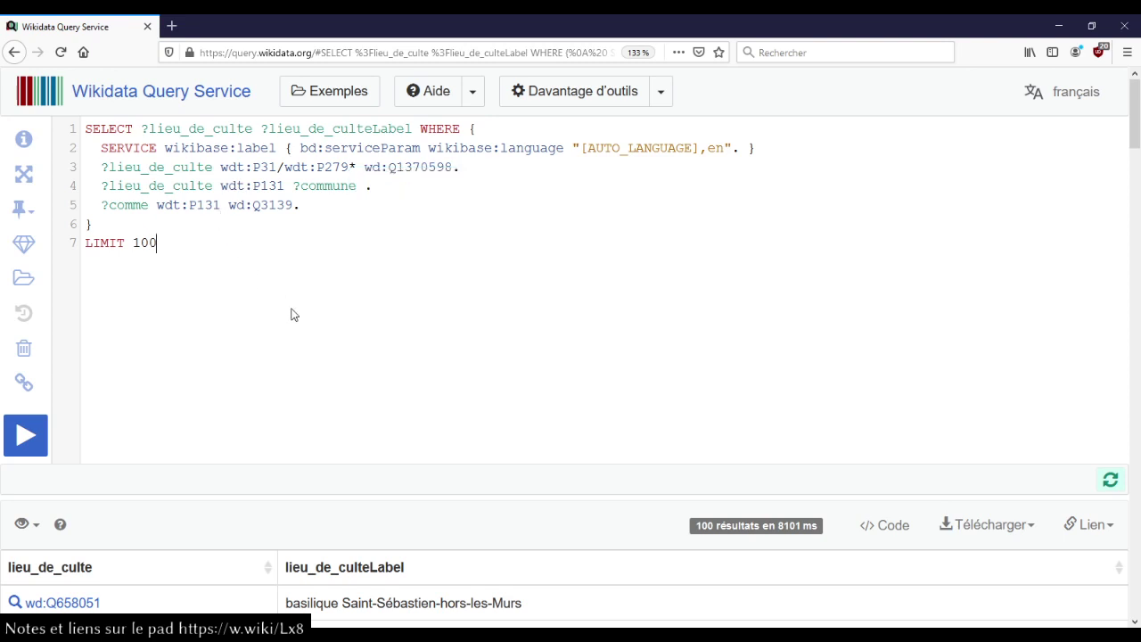
pyautogui.scroll(-5, 294, 315)
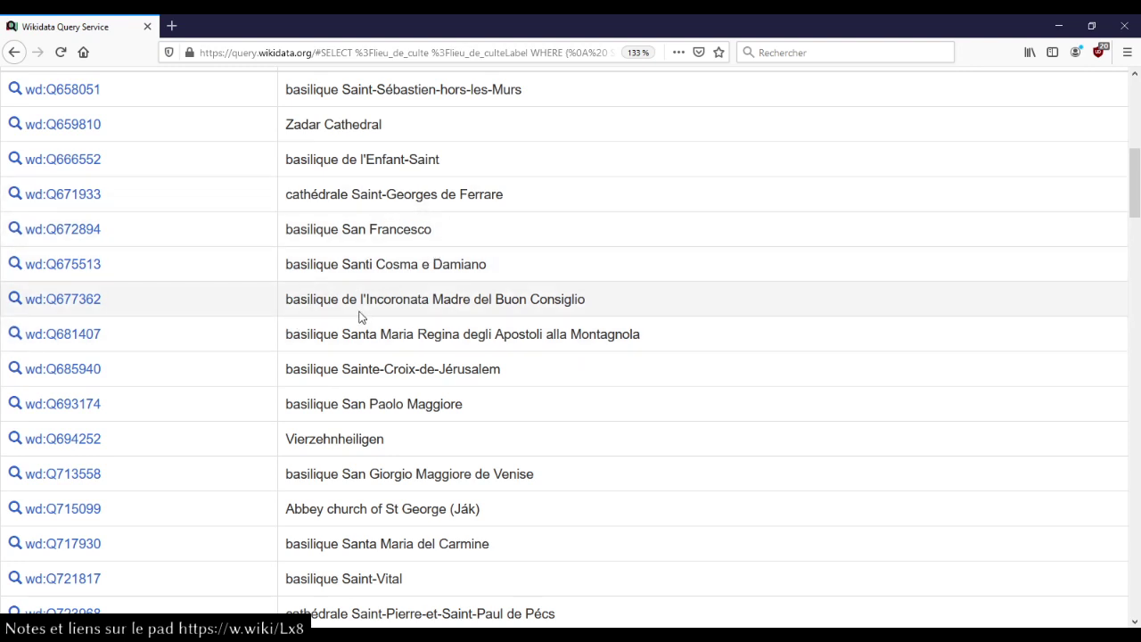
pyautogui.scroll(5, 361, 316)
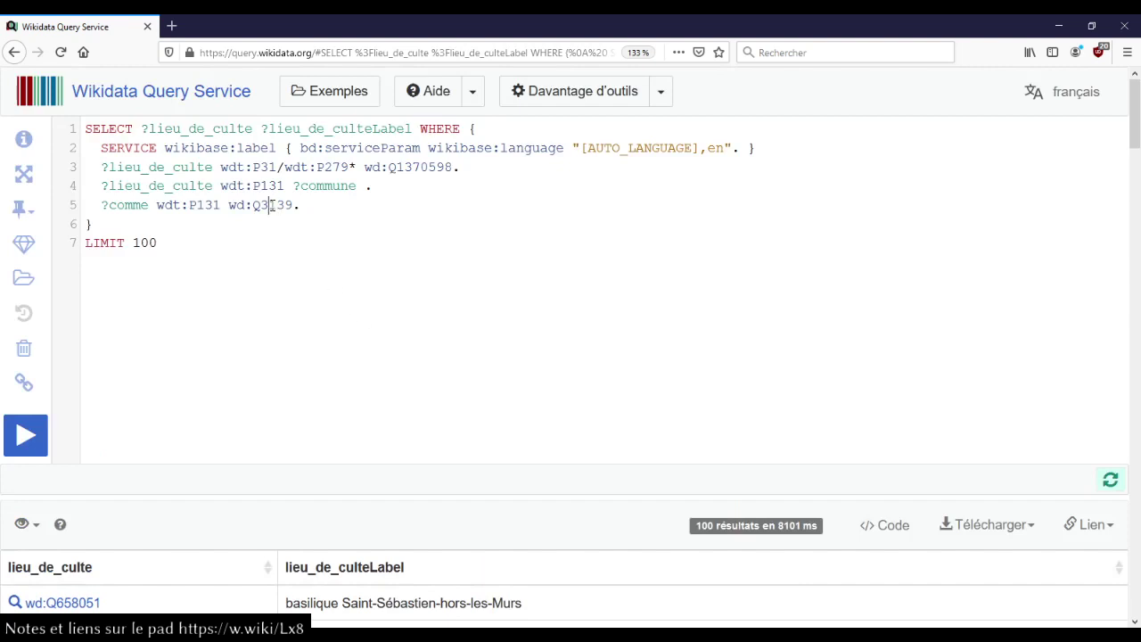
pyautogui.moveTo(271, 205)
pyautogui.scroll(-6, 508, 345)
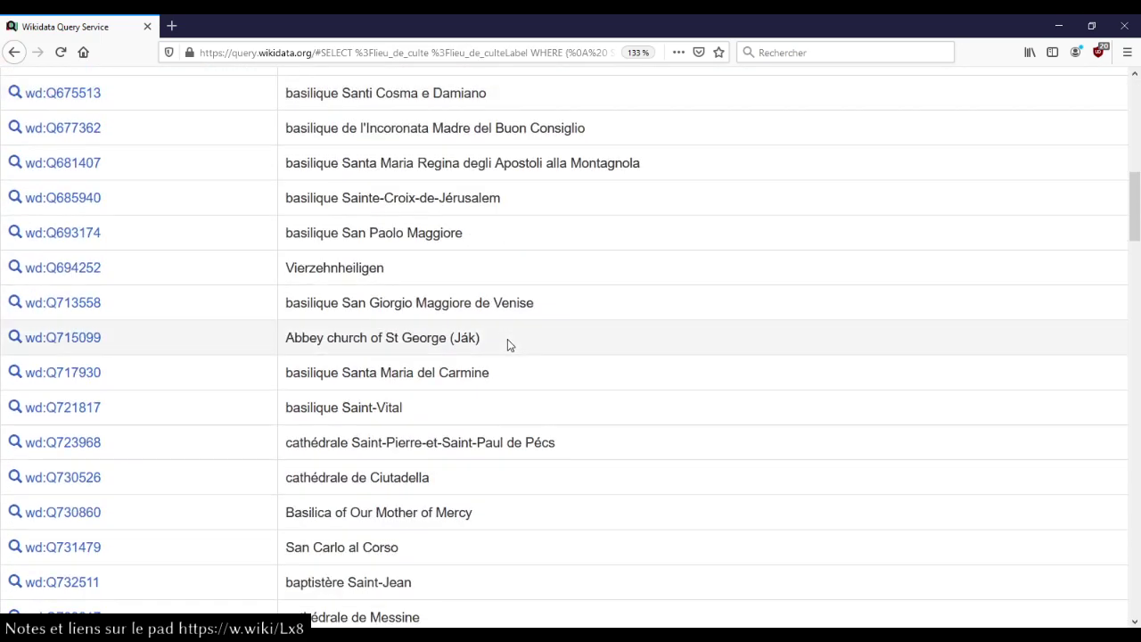
pyautogui.scroll(-3, 507, 345)
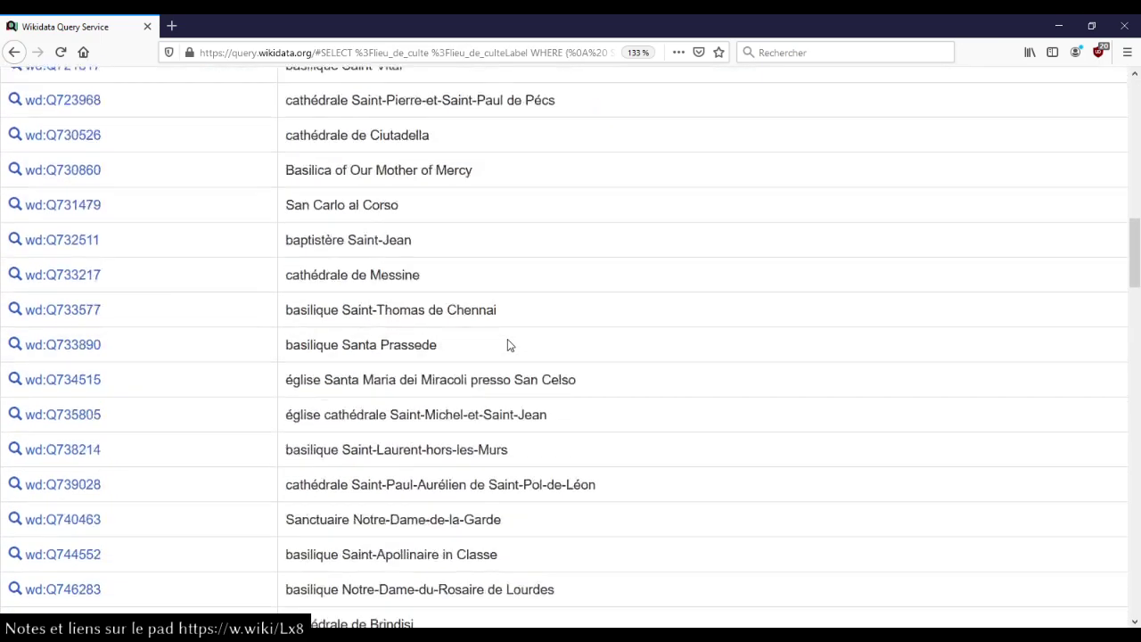
# Step: Replace the subclass path and Q1370598 in the ?lieu_de_culte wdt:P31 triple so that its object is the variable ?type
pyautogui.scroll(-4, 507, 345)
pyautogui.scroll(-15, 507, 345)
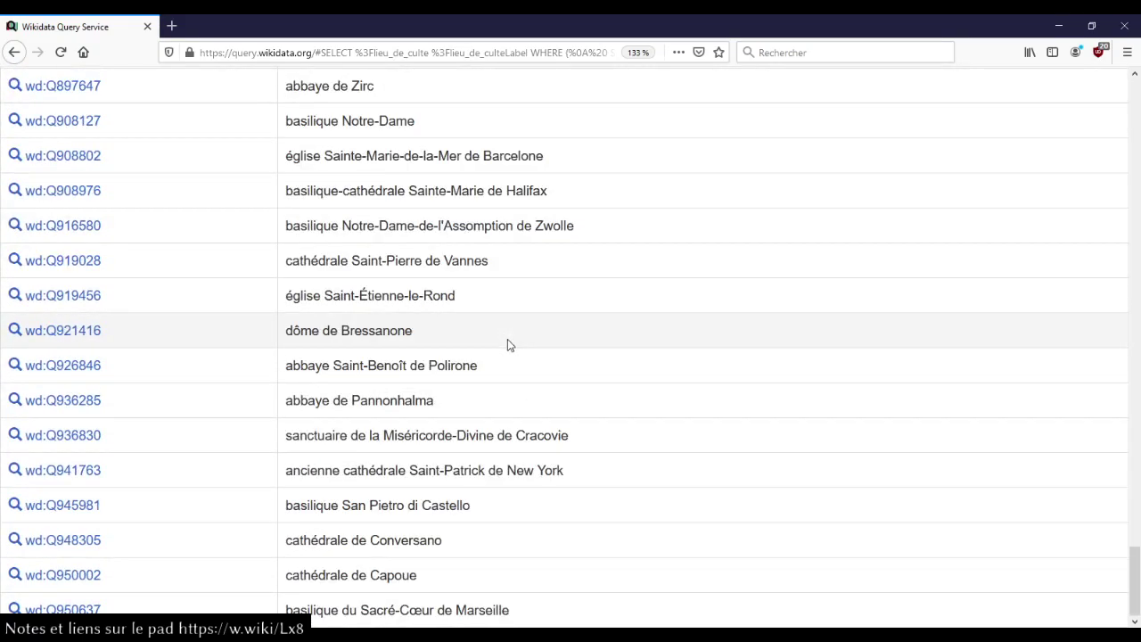
pyautogui.scroll(20, 507, 345)
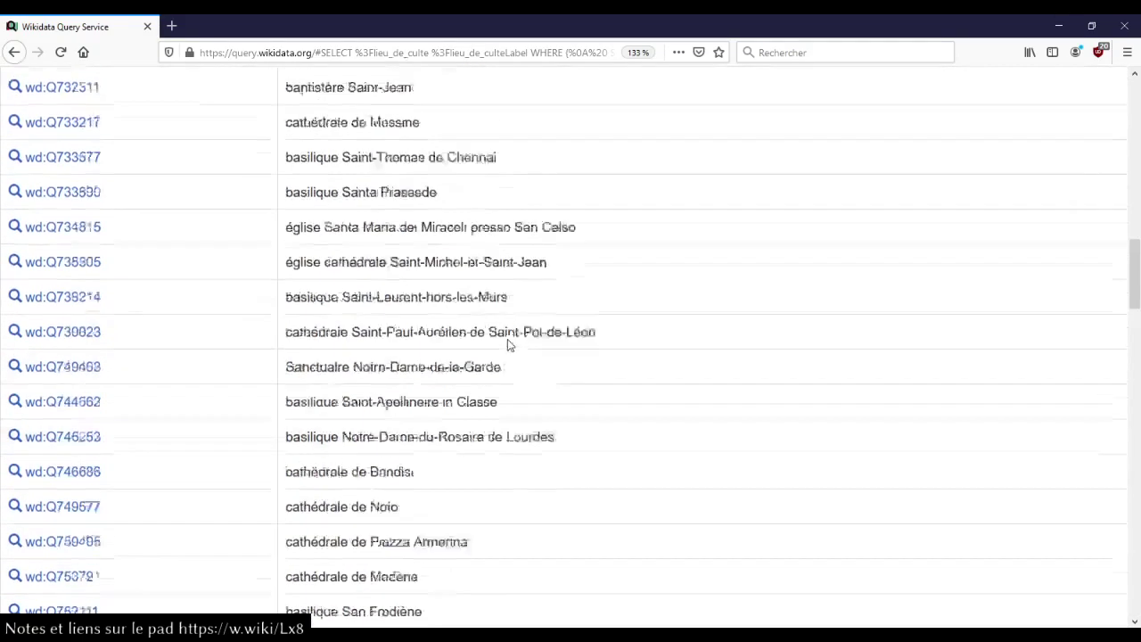
pyautogui.scroll(3, 507, 345)
pyautogui.moveTo(275, 166)
pyautogui.hotkey('shift', 'End')
pyautogui.hotkey('shift', 'Left')
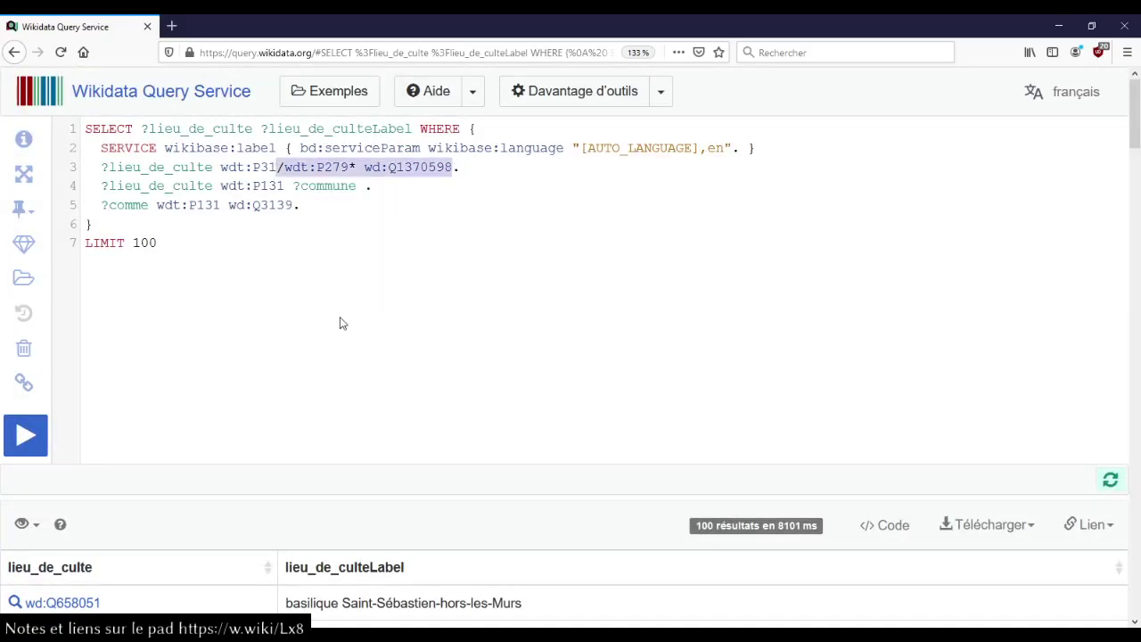
pyautogui.write('?type')
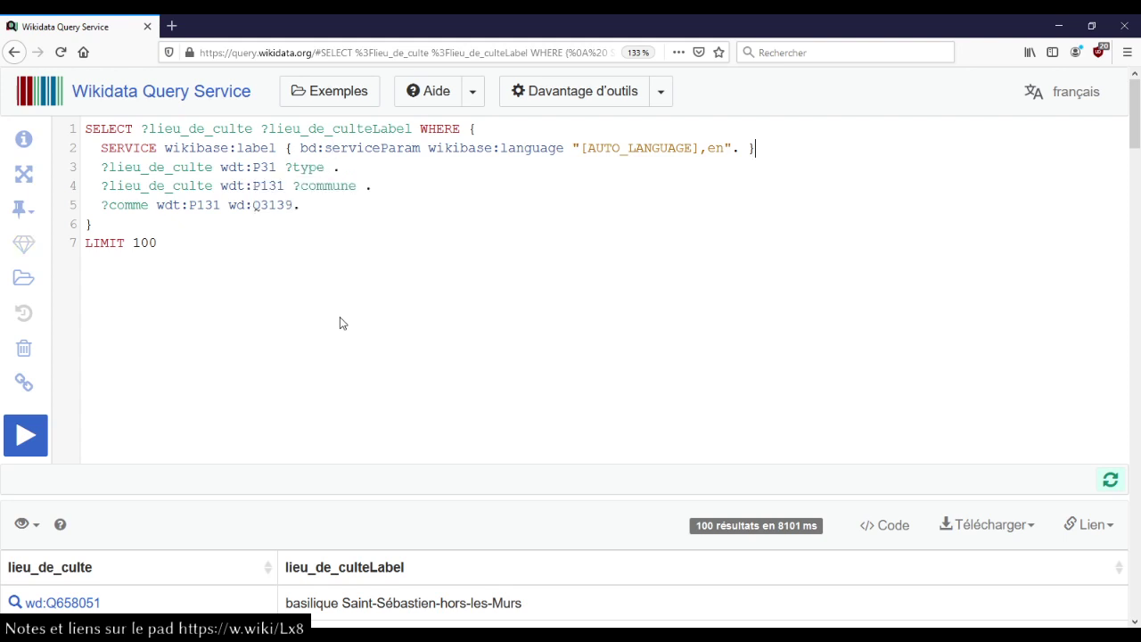
# Step: Begin a VALUES ?type clause with an opening brace on a new line below the label SERVICE line
pyautogui.press('Return')
pyautogui.write('VALUES ')
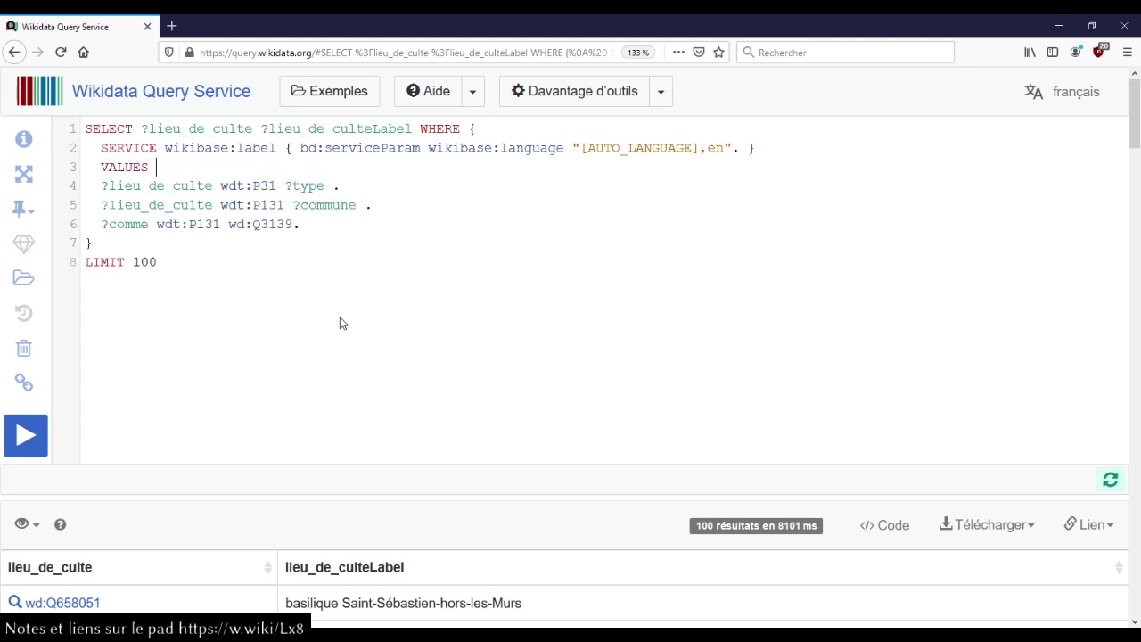
pyautogui.write('?')
pyautogui.press('Down')
pyautogui.press('Down')
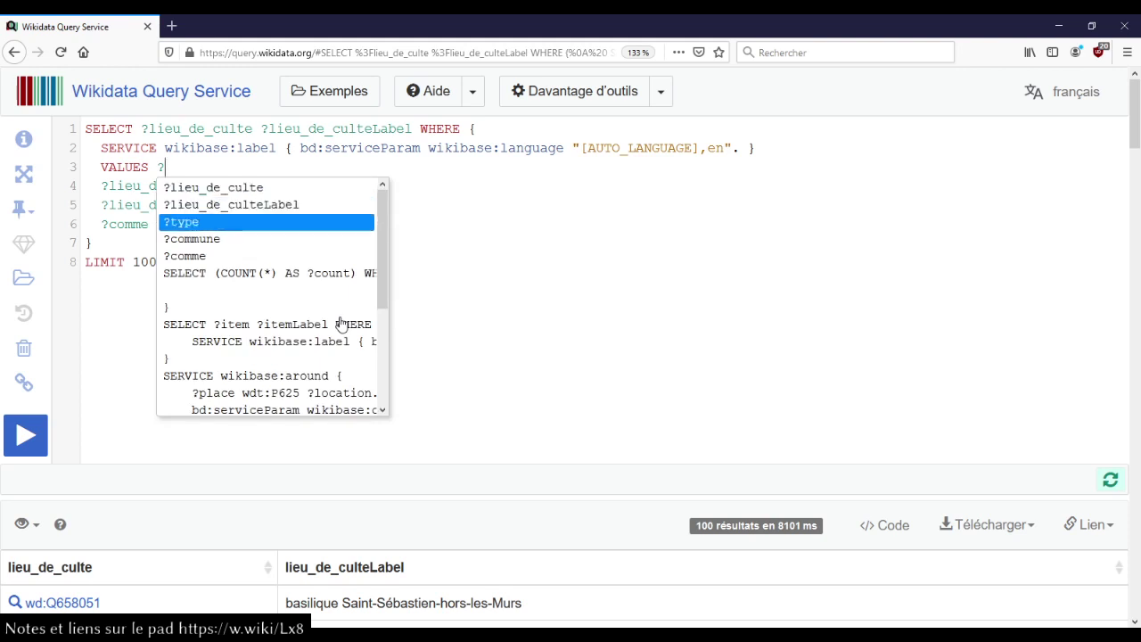
pyautogui.press('Return')
pyautogui.write('{ ?')
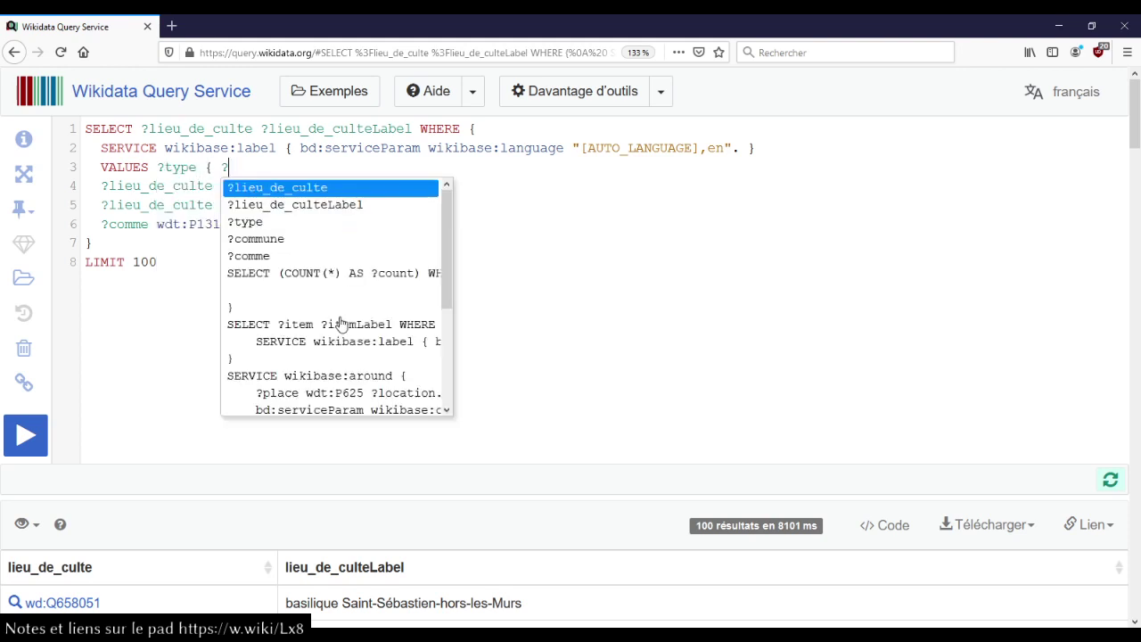
# Step: Enter the synagogue item wd:Q34627 as the first entry in the VALUES ?type list
pyautogui.write('église')
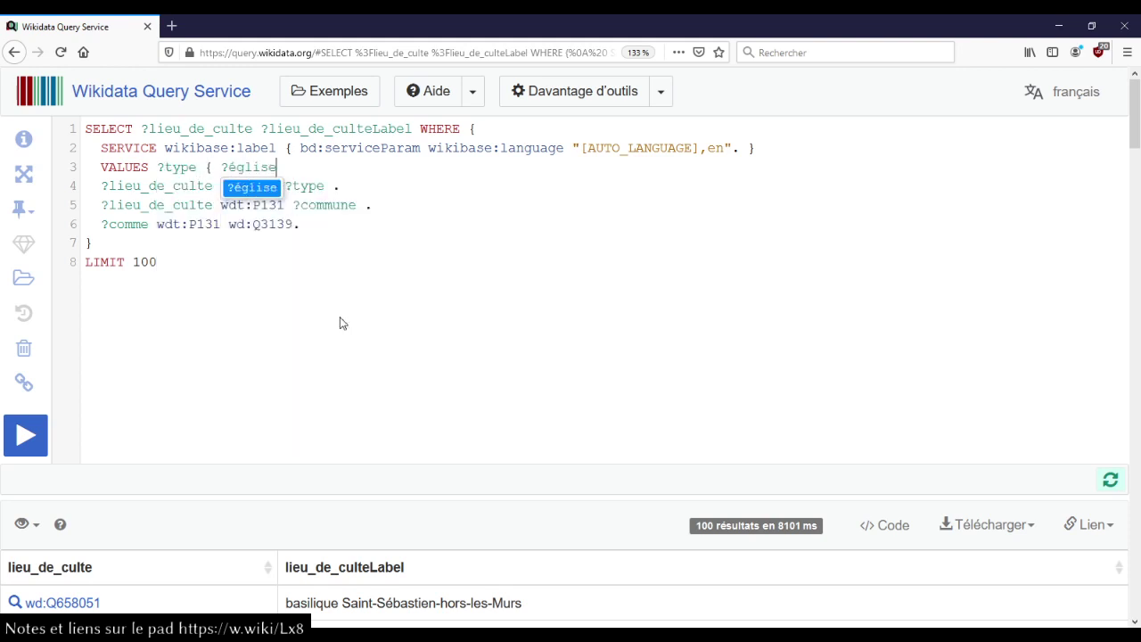
pyautogui.write('synag')
pyautogui.press('BackSpace')
pyautogui.press('BackSpace')
pyautogui.write('aguo')
pyautogui.hotkey('ctrl', 'Left')
pyautogui.press('BackSpace')
pyautogui.write('wd:')
pyautogui.press('End')
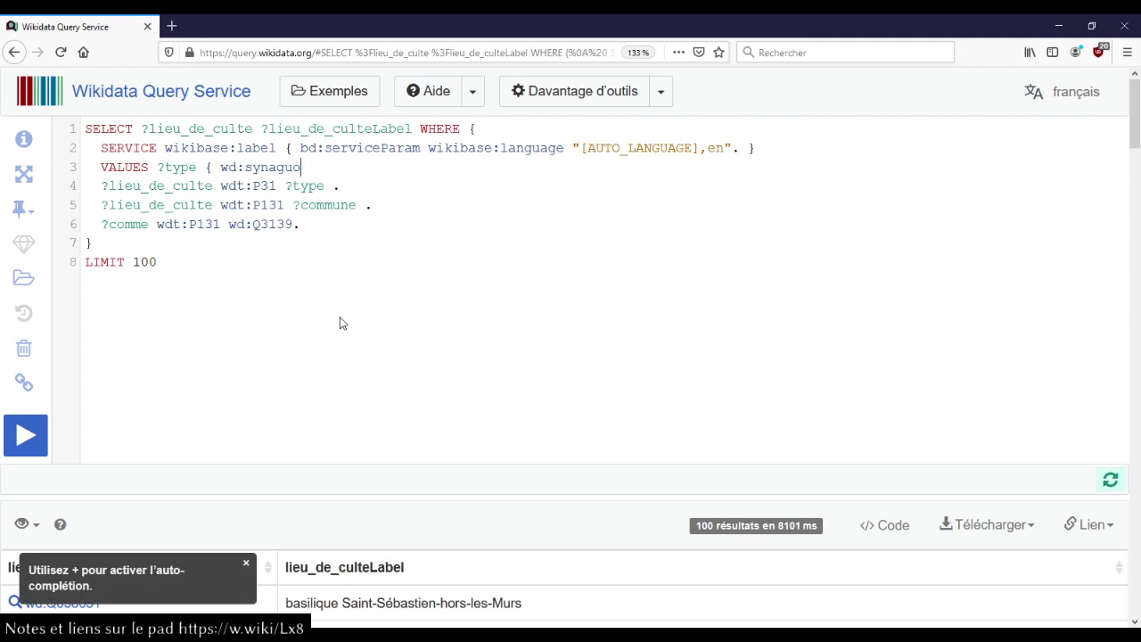
pyautogui.press('BackSpace')
pyautogui.press('BackSpace')
pyautogui.write('o')
pyautogui.hotkey('ctrl', 'space')
pyautogui.press('Return')
# Step: Add the mosque item wd:Q32815 to the VALUES ?type list, close the brace and run the query
pyautogui.write('wd:musquée')
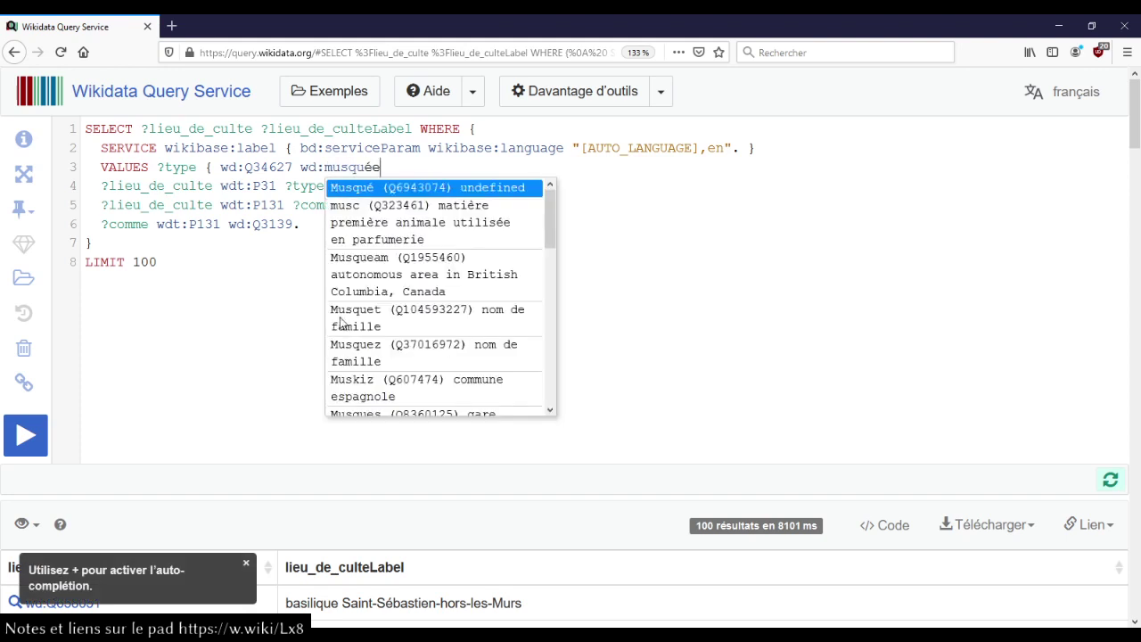
pyautogui.hotkey('ctrl', 'Left')
pyautogui.press('Right')
pyautogui.press('Delete')
pyautogui.write('o')
pyautogui.press('End')
pyautogui.hotkey('ctrl', 'space')
pyautogui.press('Return')
pyautogui.write('}')
pyautogui.hotkey('ctrl', 'Return')
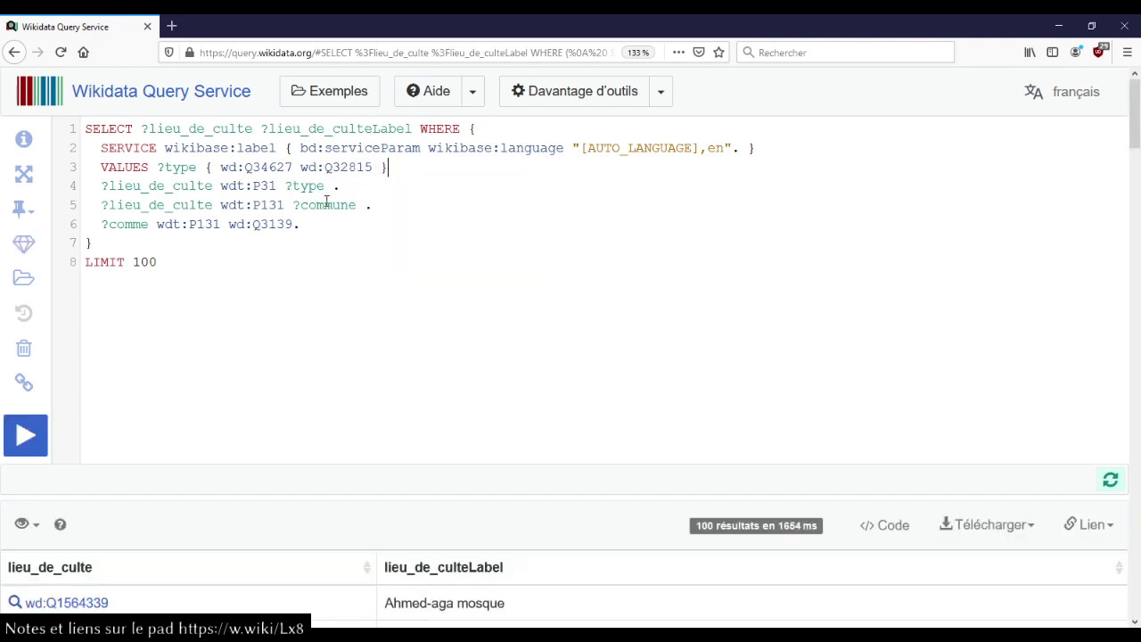
# Step: Examine the listed places of worship and compare them with the query's Q3139 location triple
pyautogui.moveTo(276, 224)
pyautogui.scroll(-3, 632, 336)
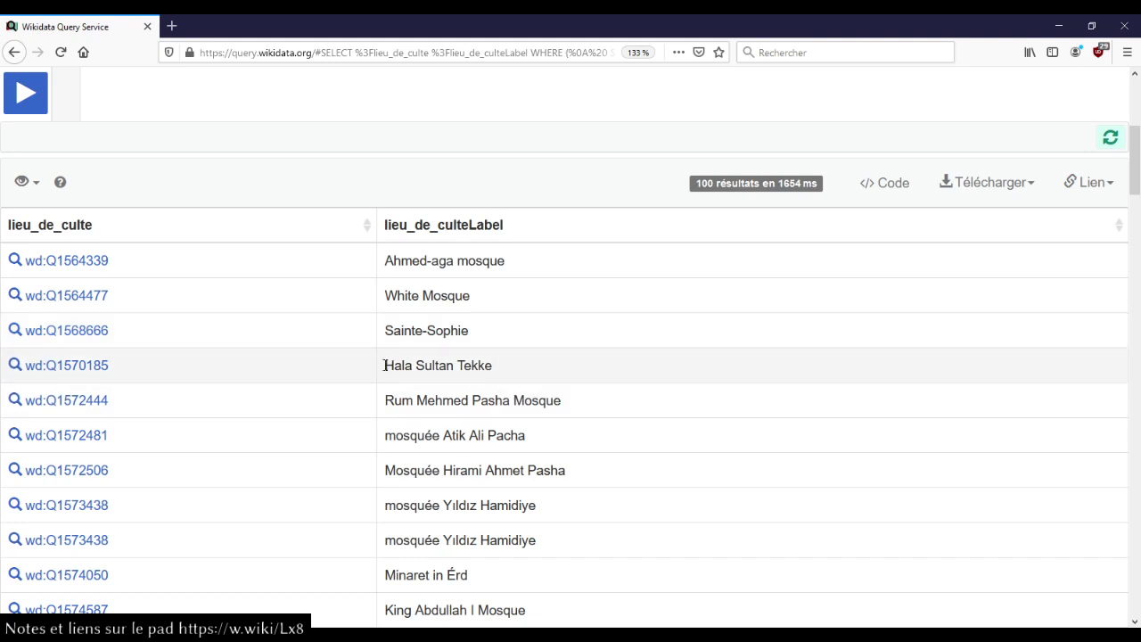
pyautogui.scroll(1, 294, 357)
pyautogui.scroll(3, 294, 357)
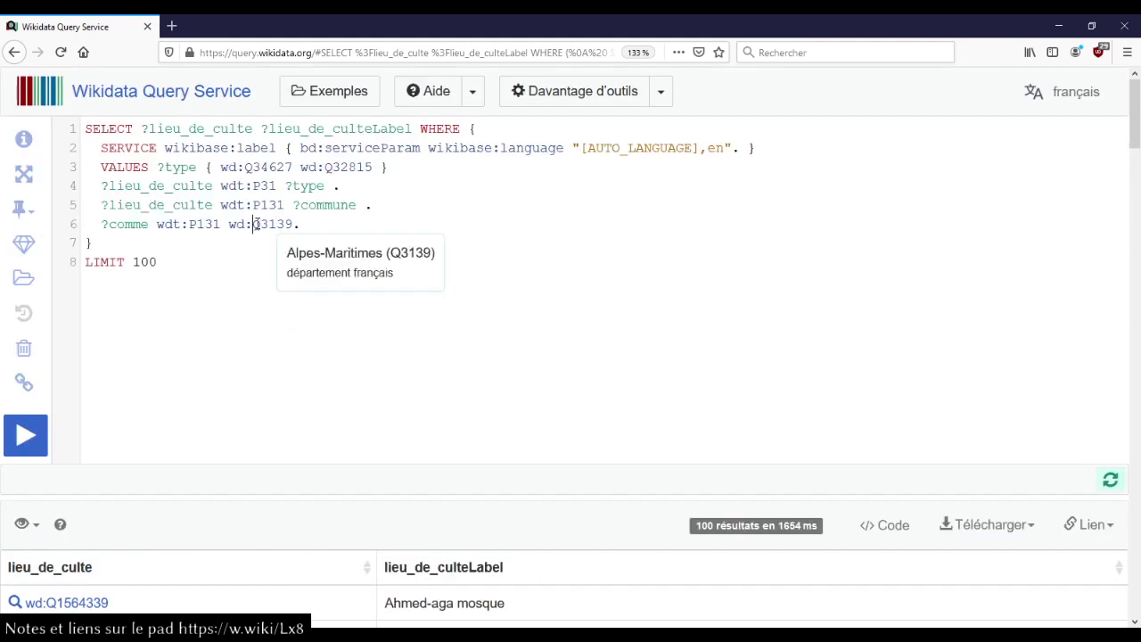
pyautogui.scroll(-5, 259, 357)
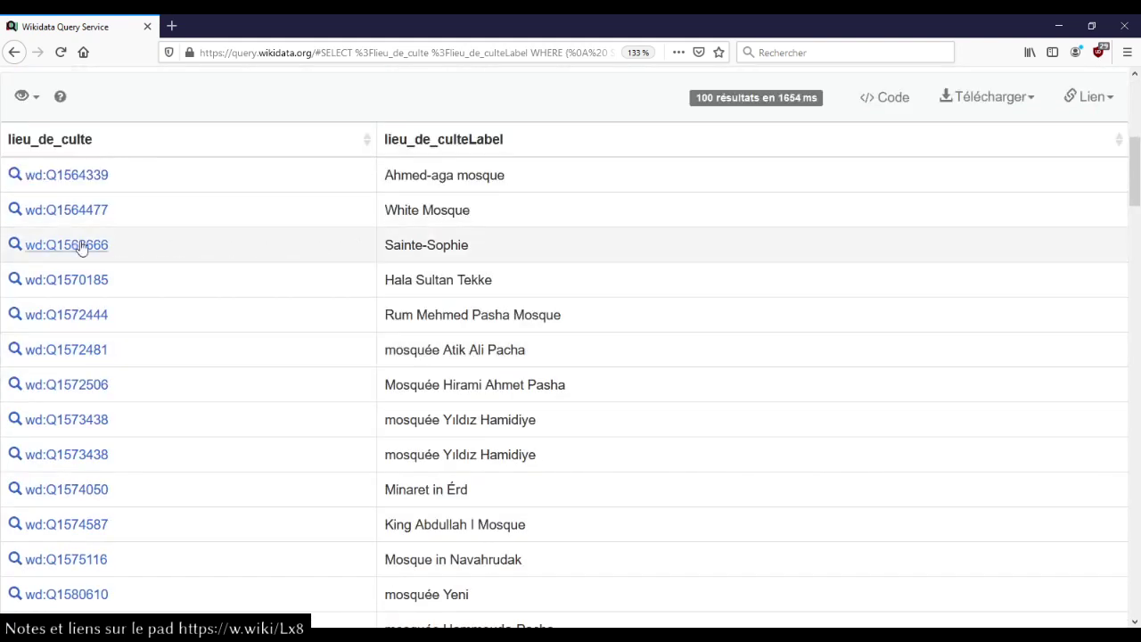
pyautogui.scroll(5, 286, 297)
pyautogui.scroll(1, 285, 298)
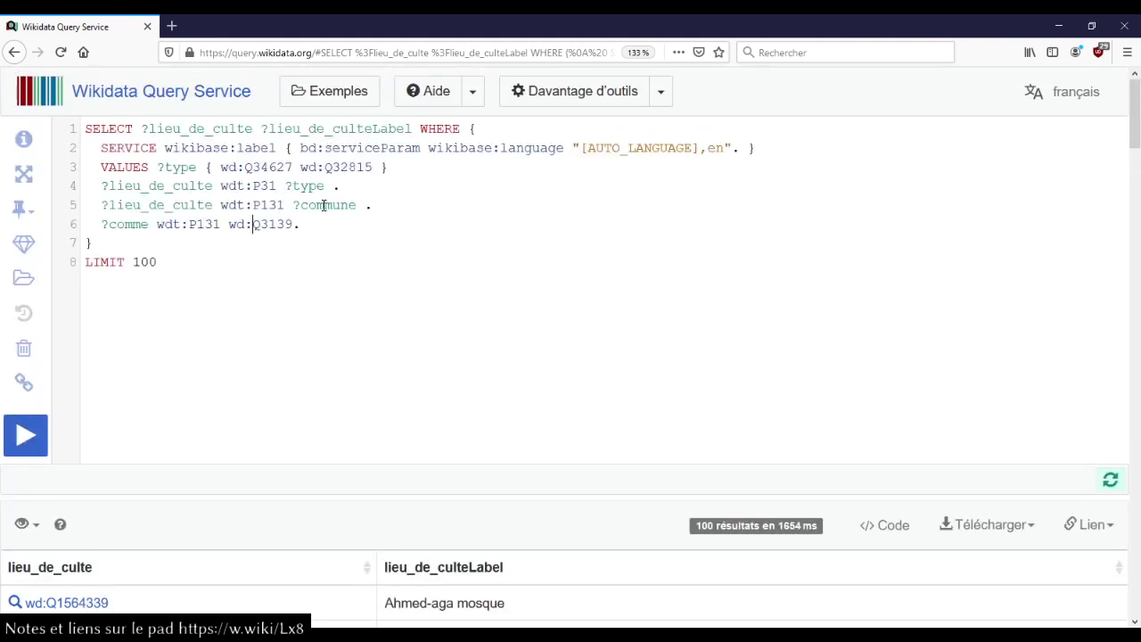
# Step: Correct the variable ?comme to ?commune in the last triple and rerun the query
pyautogui.click(251, 224)
pyautogui.doubleClick(343, 205)
pyautogui.click(127, 225)
pyautogui.doubleClick(128, 225)
pyautogui.press('Right')
pyautogui.press('Left')
pyautogui.write('un')
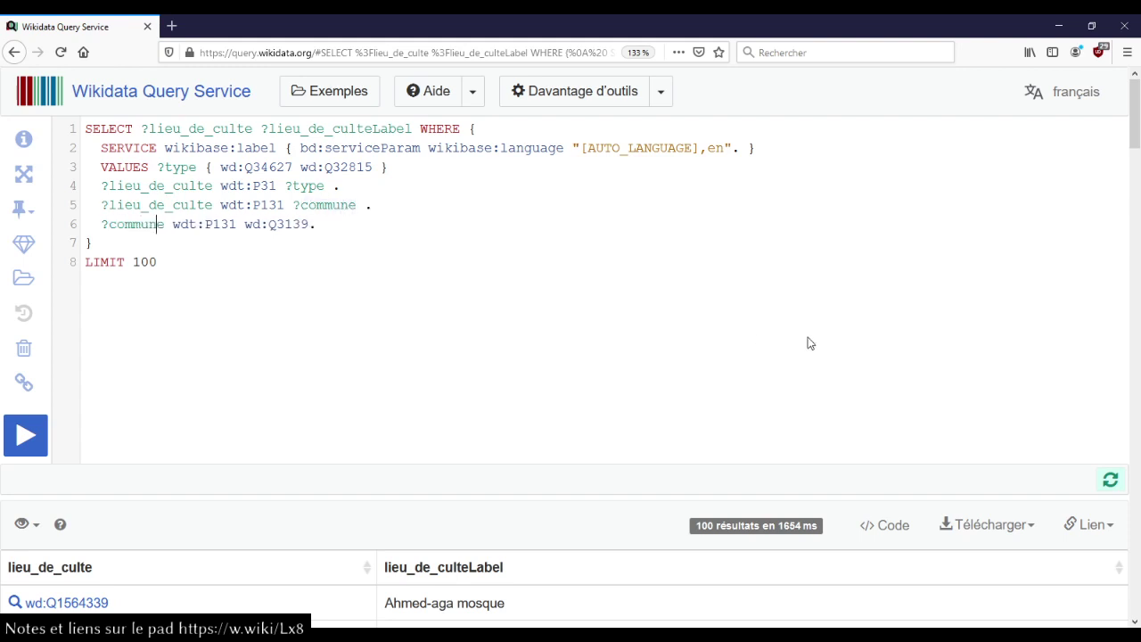
pyautogui.hotkey('ctrl', 'Return')
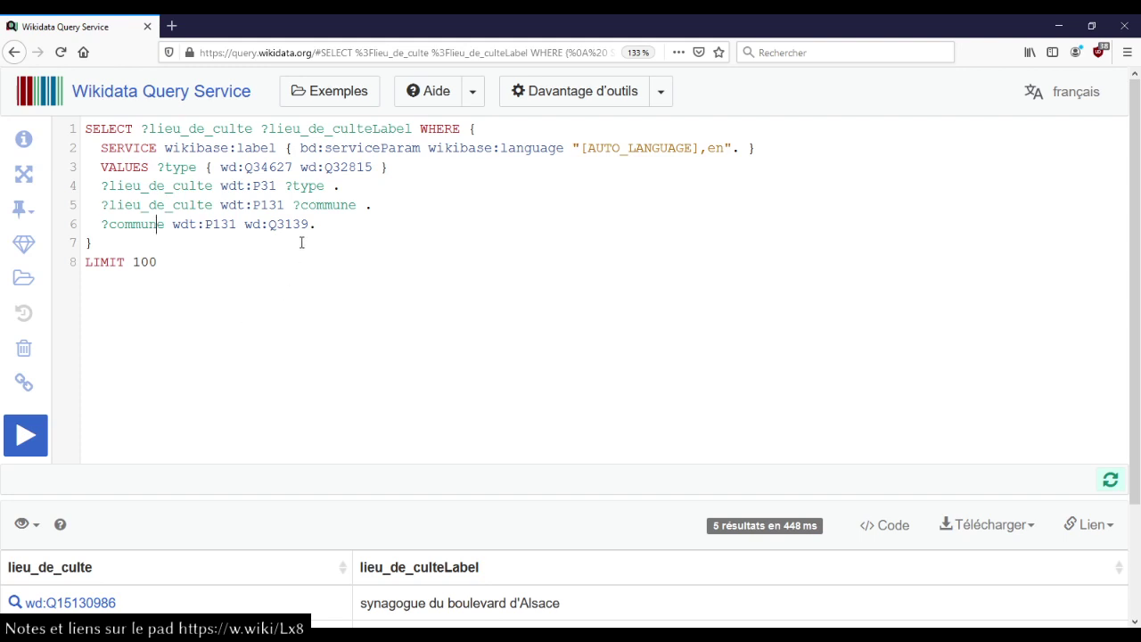
# Step: Examine the synagogue and mosque results for Alpes-Maritimes and compare them with the types in the VALUES line
pyautogui.scroll(-1, 429, 403)
pyautogui.scroll(-3, 429, 402)
pyautogui.scroll(3, 428, 402)
pyautogui.scroll(-3, 437, 340)
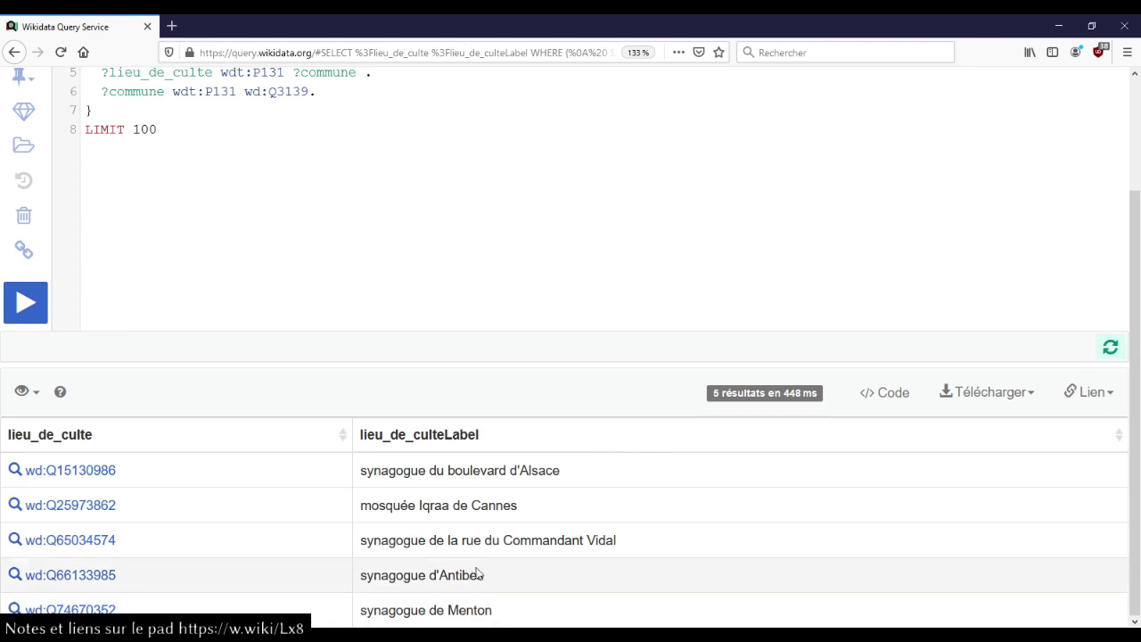
pyautogui.click(496, 244)
pyautogui.scroll(2, 405, 339)
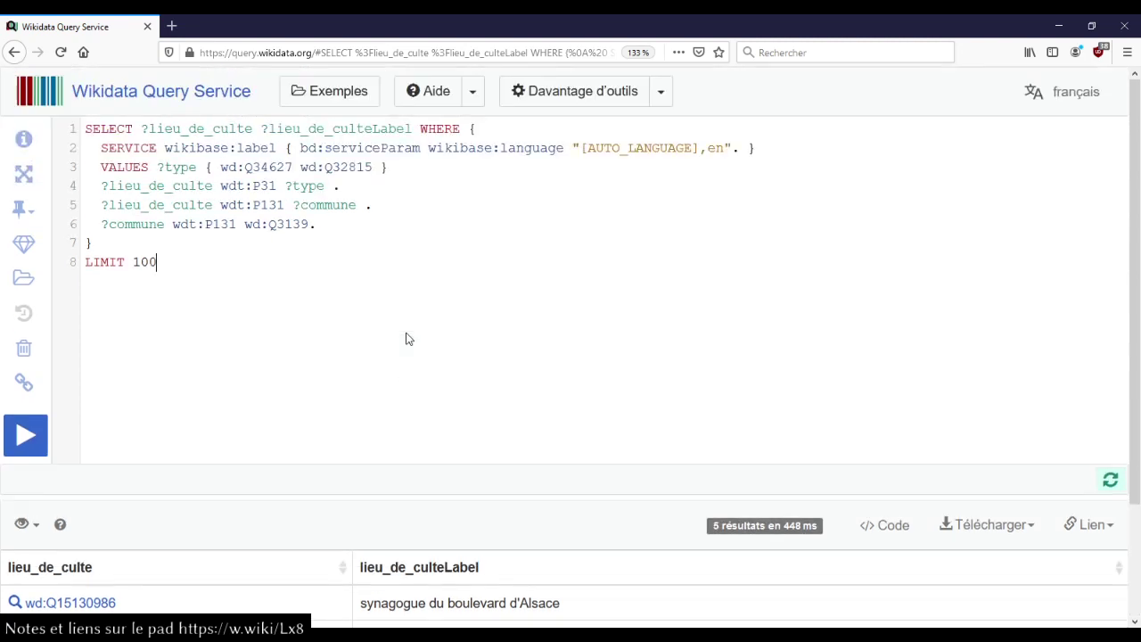
pyautogui.moveTo(128, 168); pyautogui.dragTo(398, 167)
pyautogui.click(399, 167)
pyautogui.scroll(-2, 419, 446)
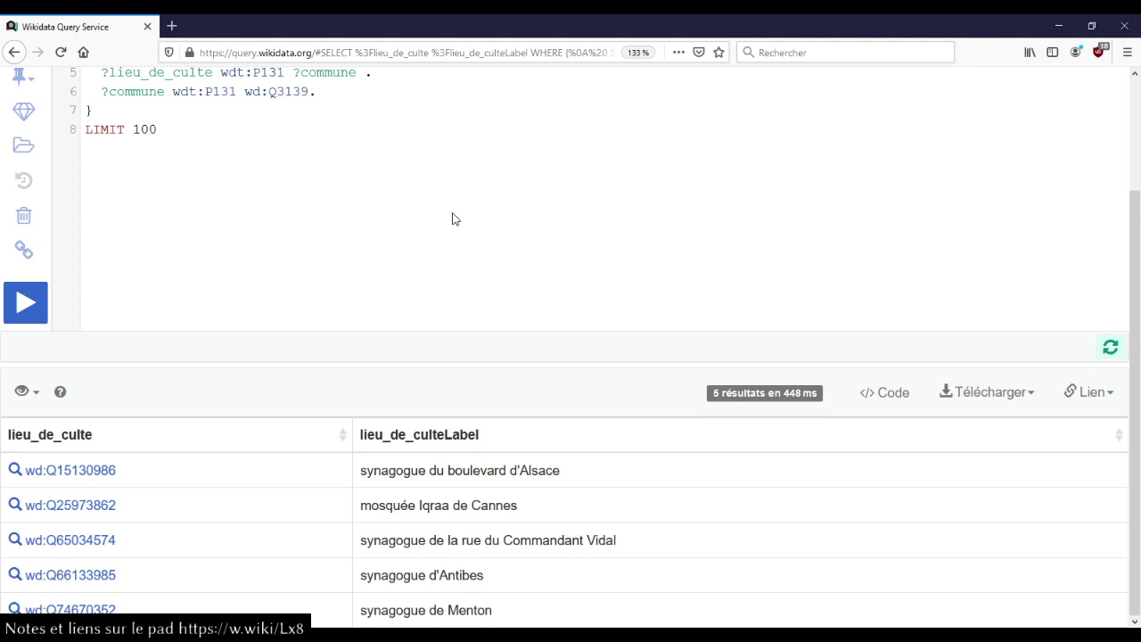
pyautogui.scroll(2, 455, 210)
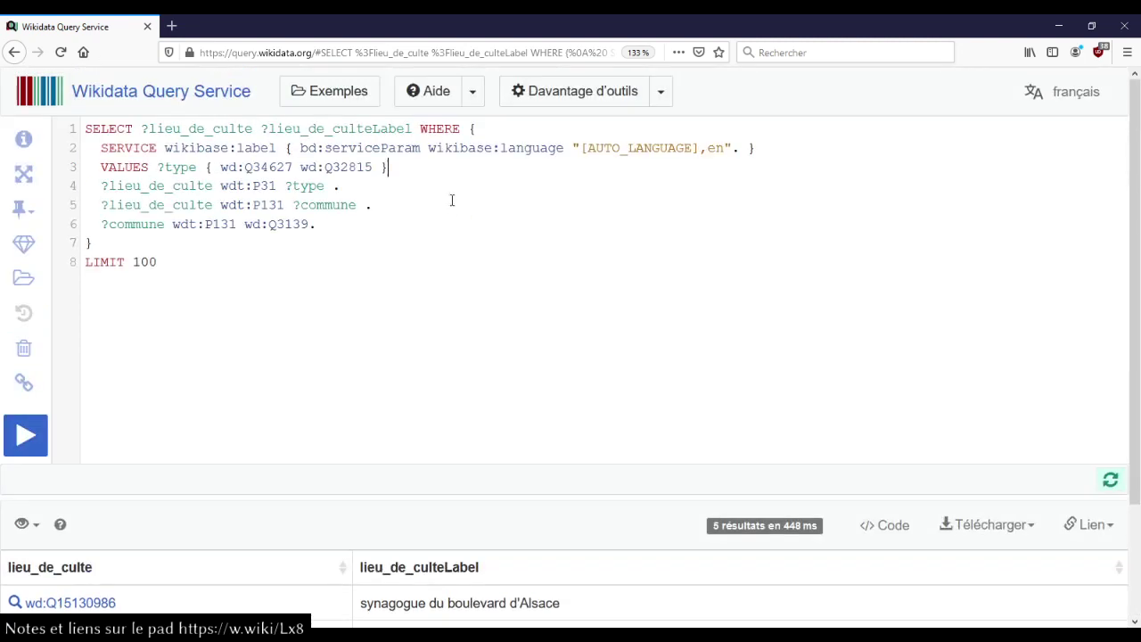
pyautogui.moveTo(319, 169); pyautogui.dragTo(491, 184)
pyautogui.click(493, 166)
# Step: Find Wikidata Graph Builder in the browsing history with "angrylok", open it in a new tab and go to its home page
pyautogui.hotkey('ctrl', 't')
pyautogui.hotkey('ctrl', 'h')
pyautogui.write('angrylok')
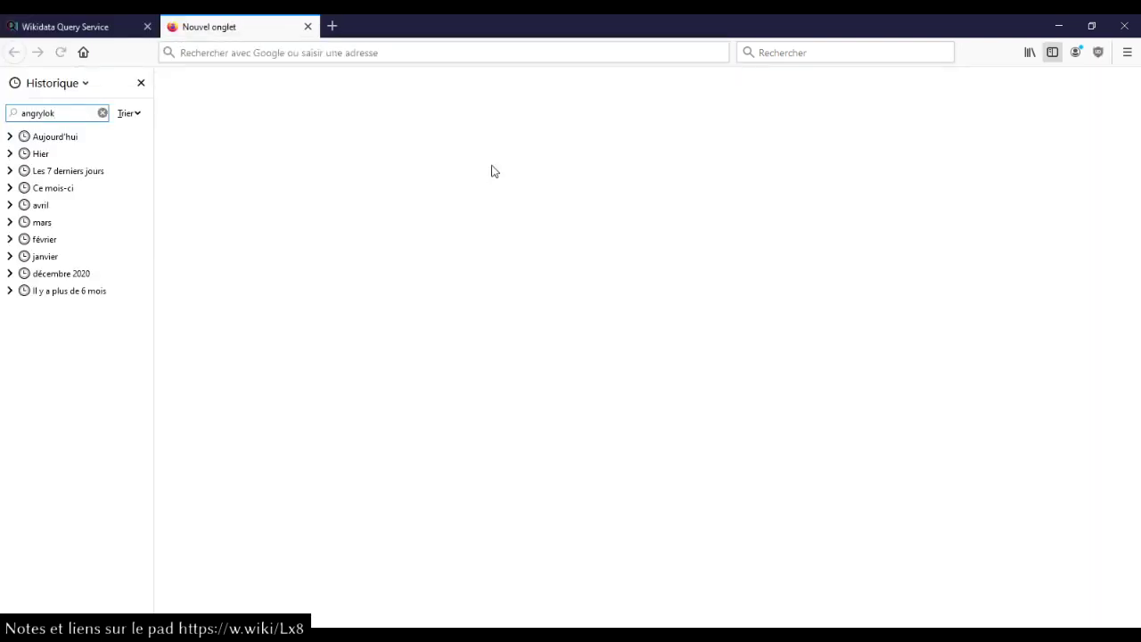
pyautogui.click(87, 140)
pyautogui.click(141, 82)
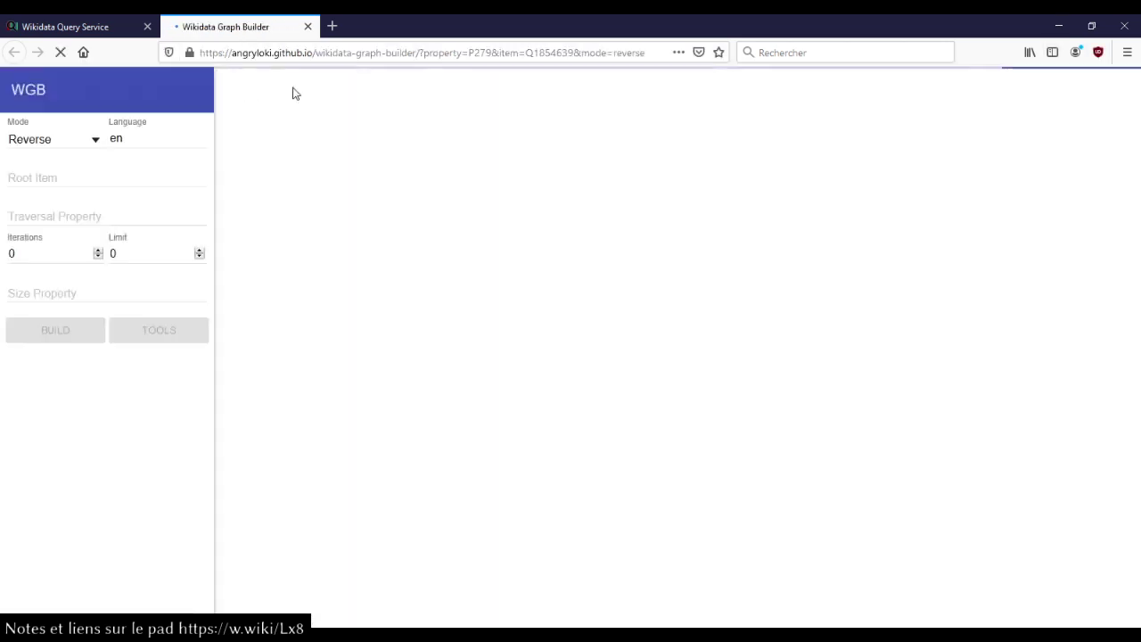
pyautogui.click(29, 92)
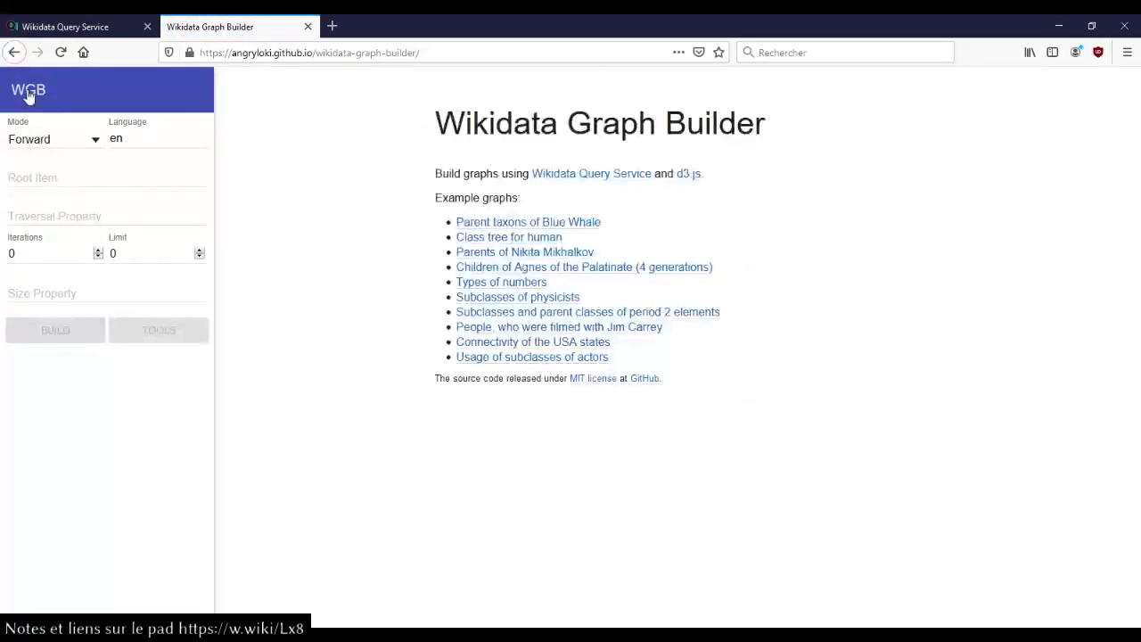
pyautogui.click(335, 59)
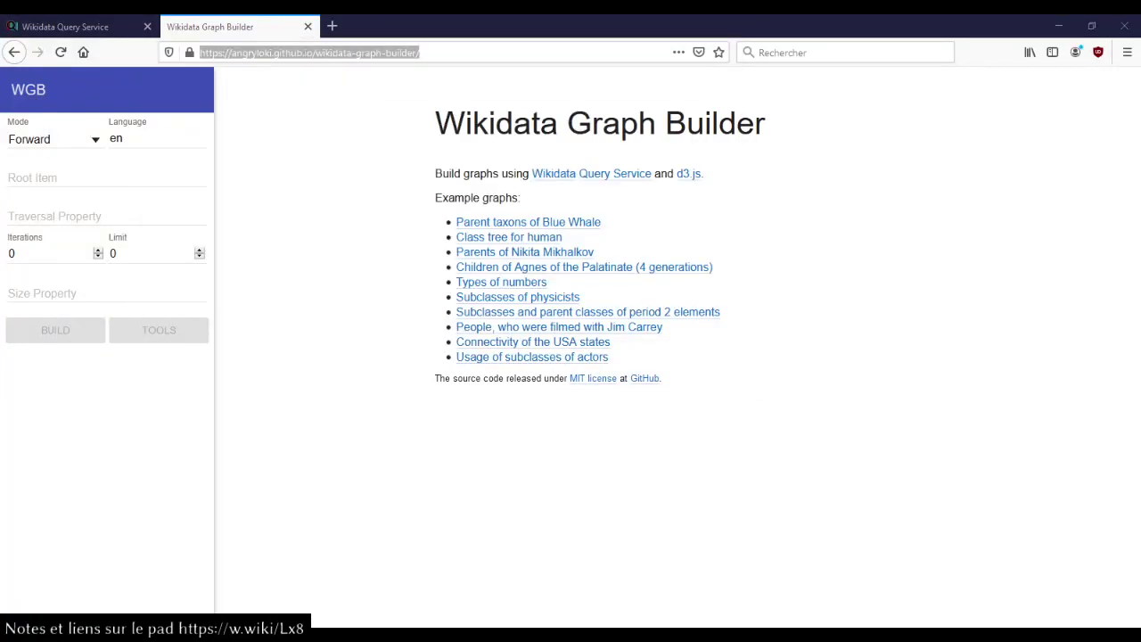
pyautogui.click(316, 273)
# Step: Set the graph's root item to place of worship (lieu de culte) and its language to fr
pyautogui.click(72, 178)
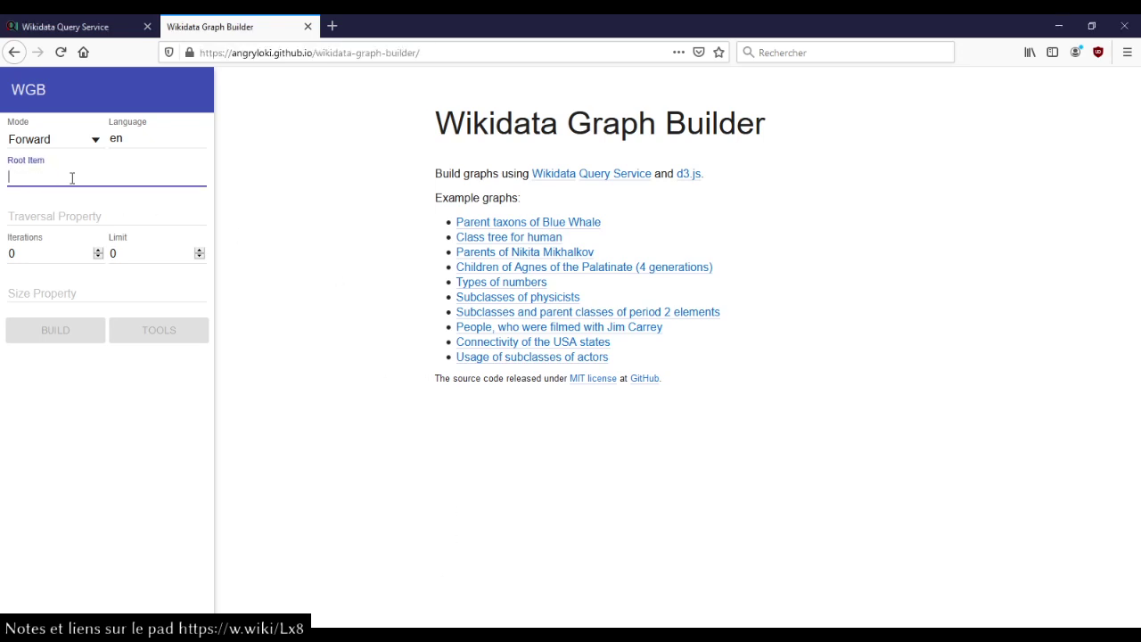
pyautogui.write('lieu')
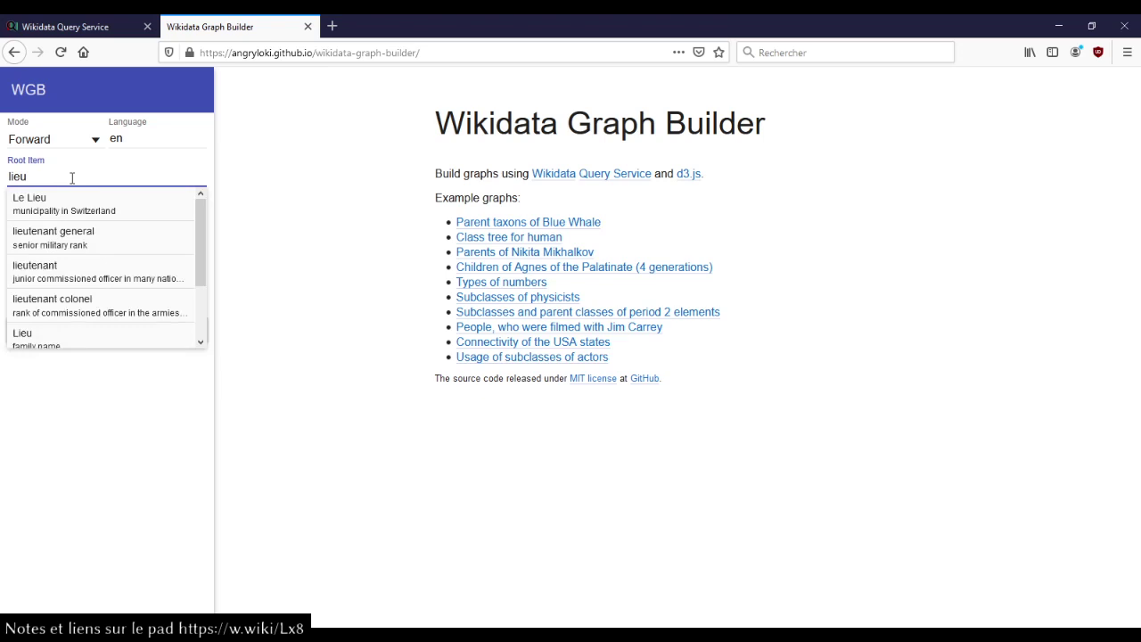
pyautogui.write(' de cul')
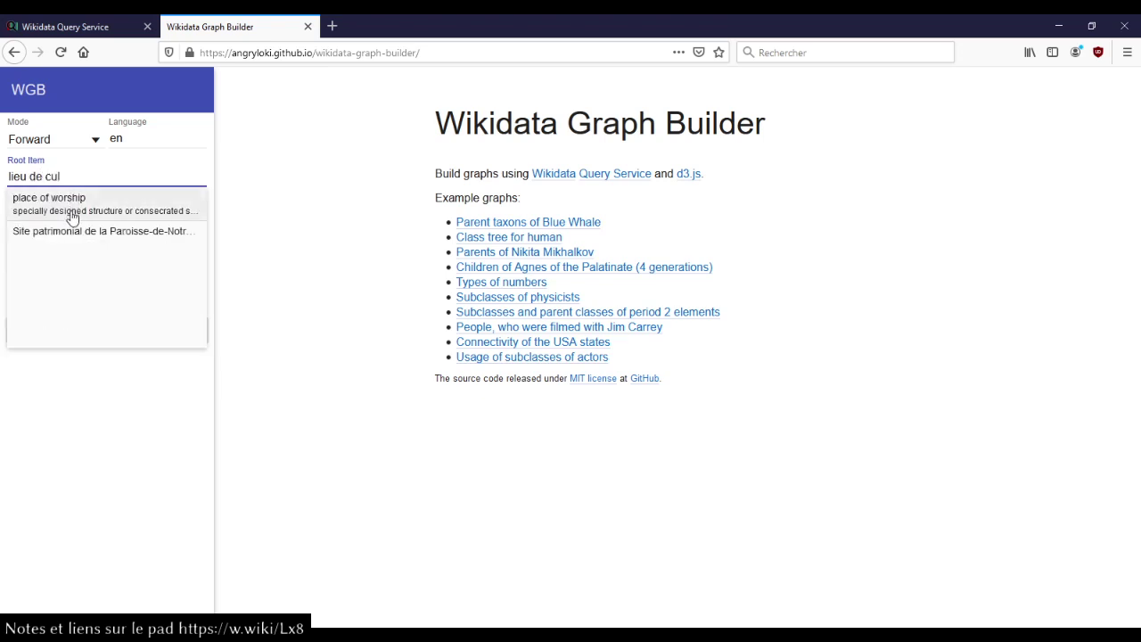
pyautogui.click(45, 203)
pyautogui.click(147, 130)
pyautogui.write('fr')
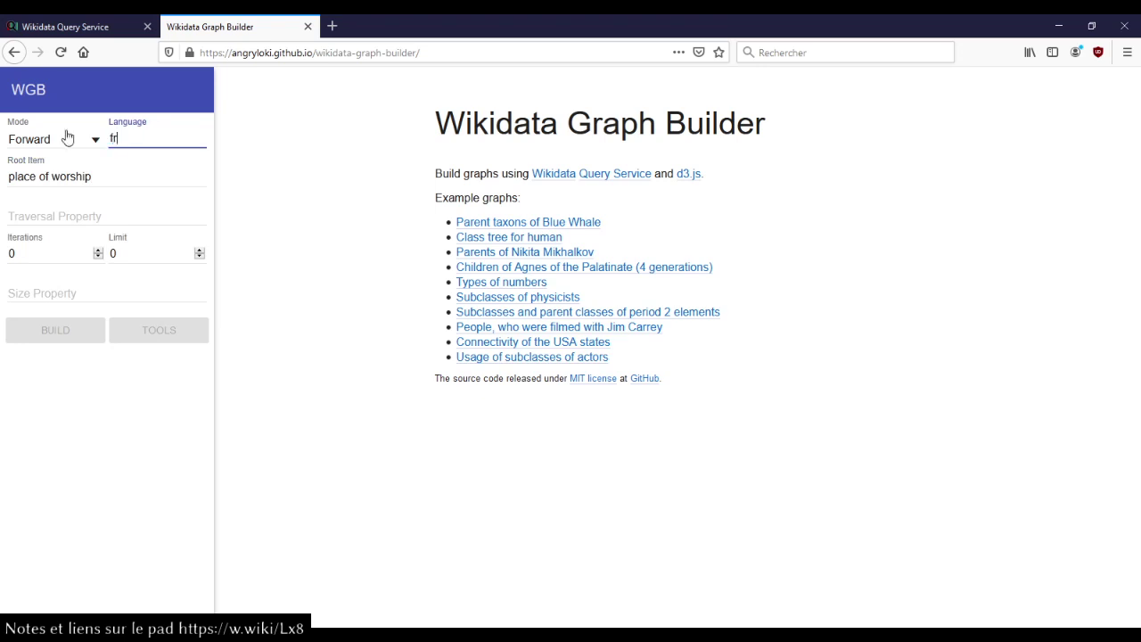
pyautogui.click(127, 172)
# Step: Set the traversal property to P279 (sous-classe de), keep the Forward mode and build the graph
pyautogui.click(93, 217)
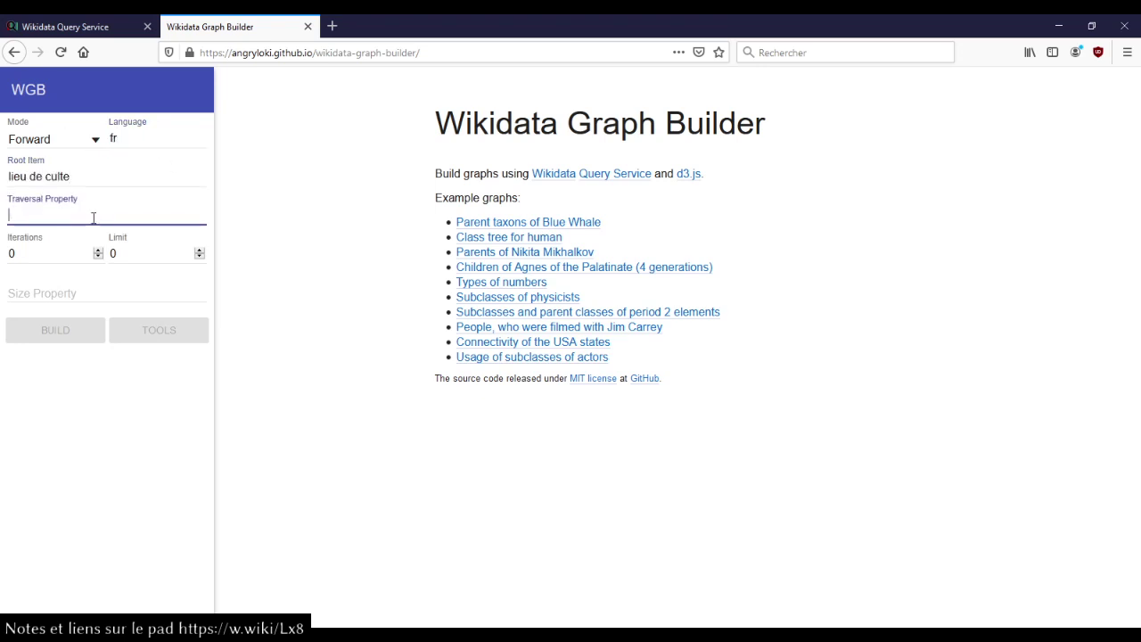
pyautogui.write('P279')
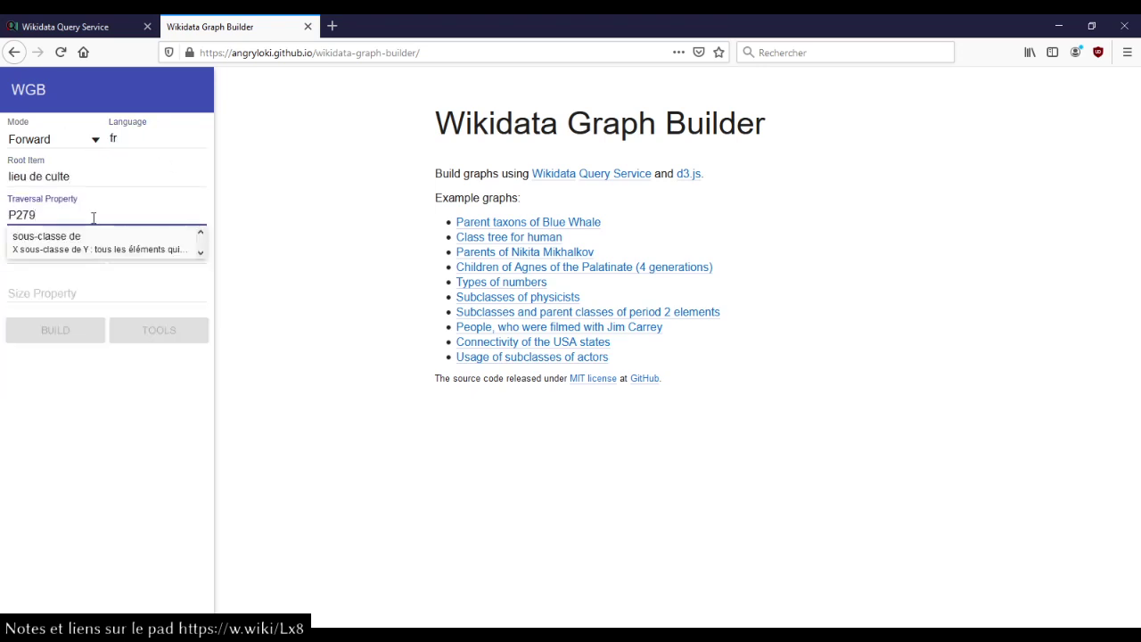
pyautogui.click(77, 242)
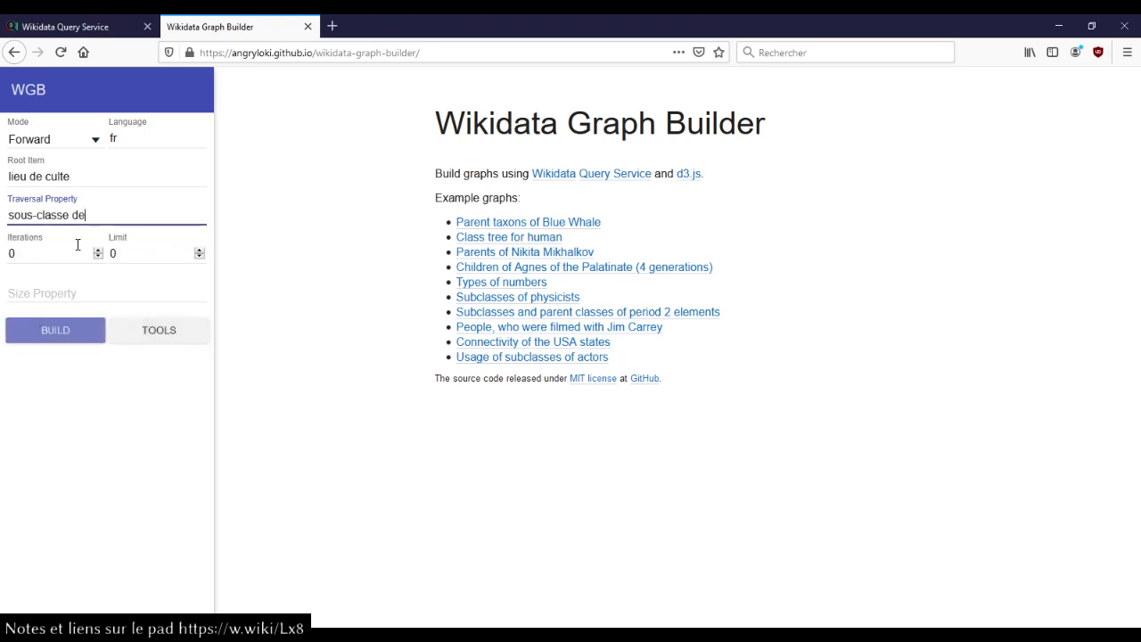
pyautogui.click(55, 148)
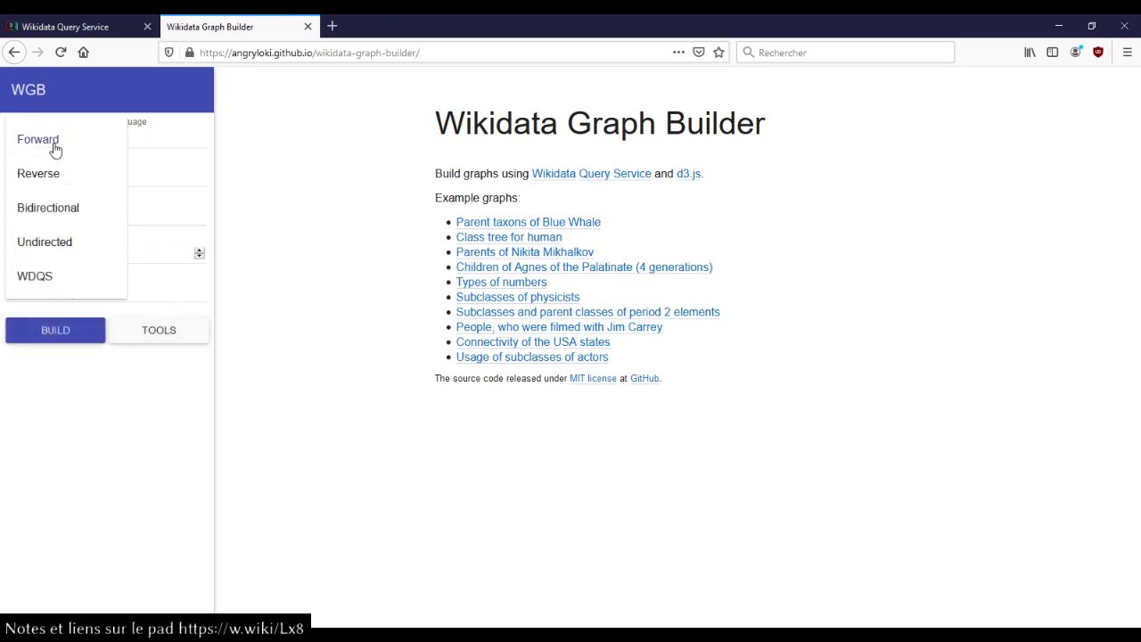
pyautogui.click(261, 177)
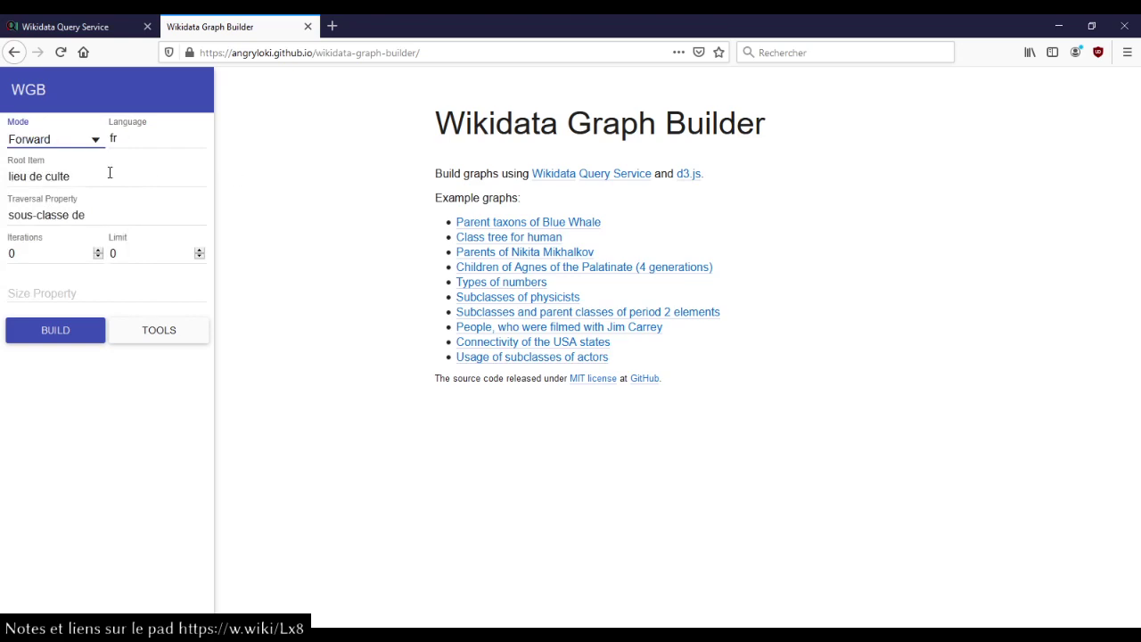
pyautogui.click(51, 329)
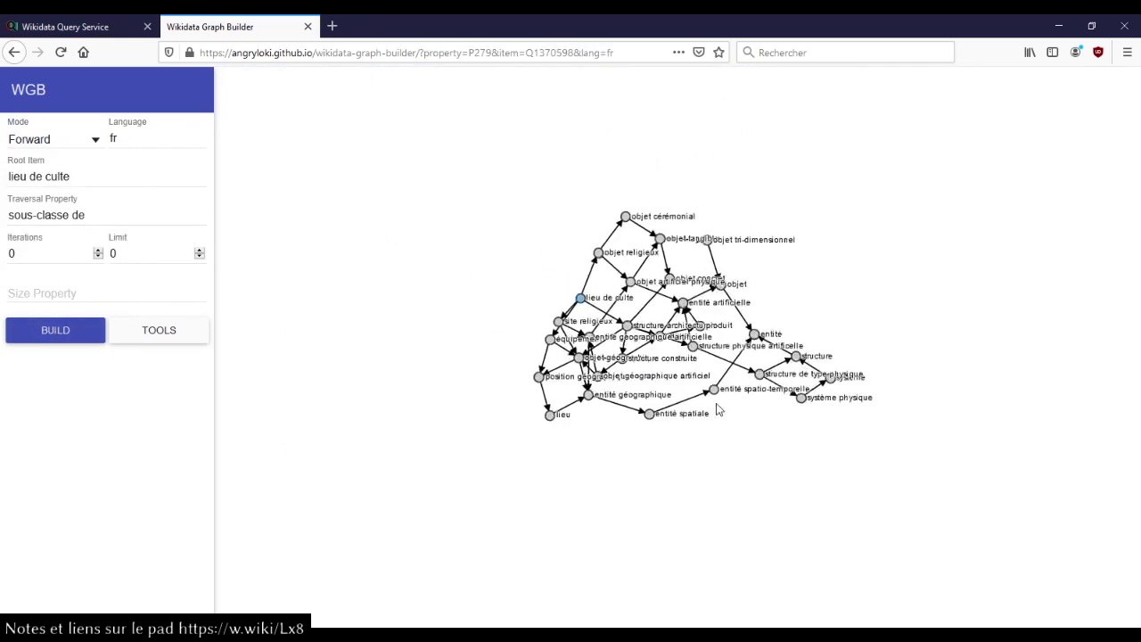
# Step: Switch the graph mode to Reverse for lieu de culte and rebuild it with sous-classe de
pyautogui.click(49, 144)
pyautogui.click(54, 179)
pyautogui.click(77, 337)
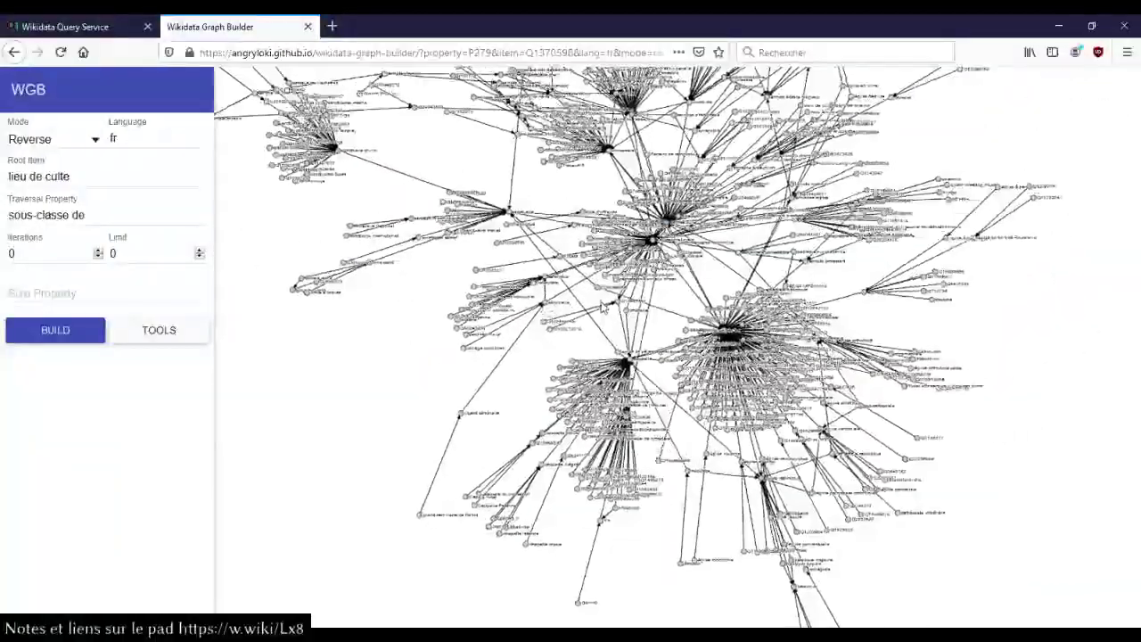
# Step: Examine the full tree of lieu de culte subclasses and compare it with the type lines in the Wikidata Query Service query
pyautogui.scroll(5, 678, 348)
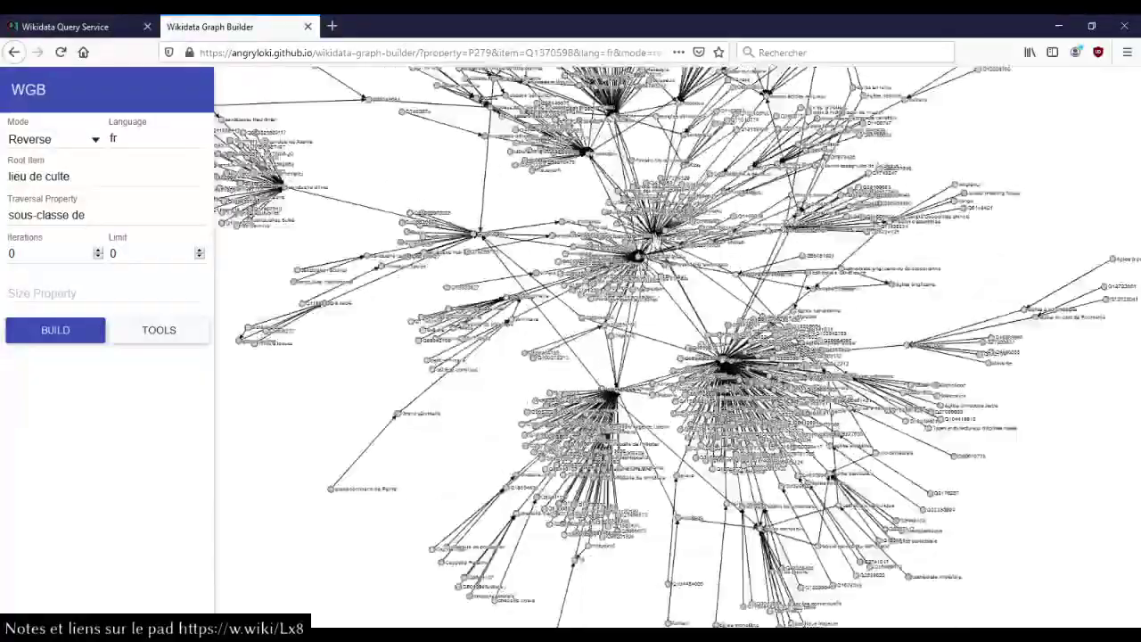
pyautogui.scroll(3, 637, 250)
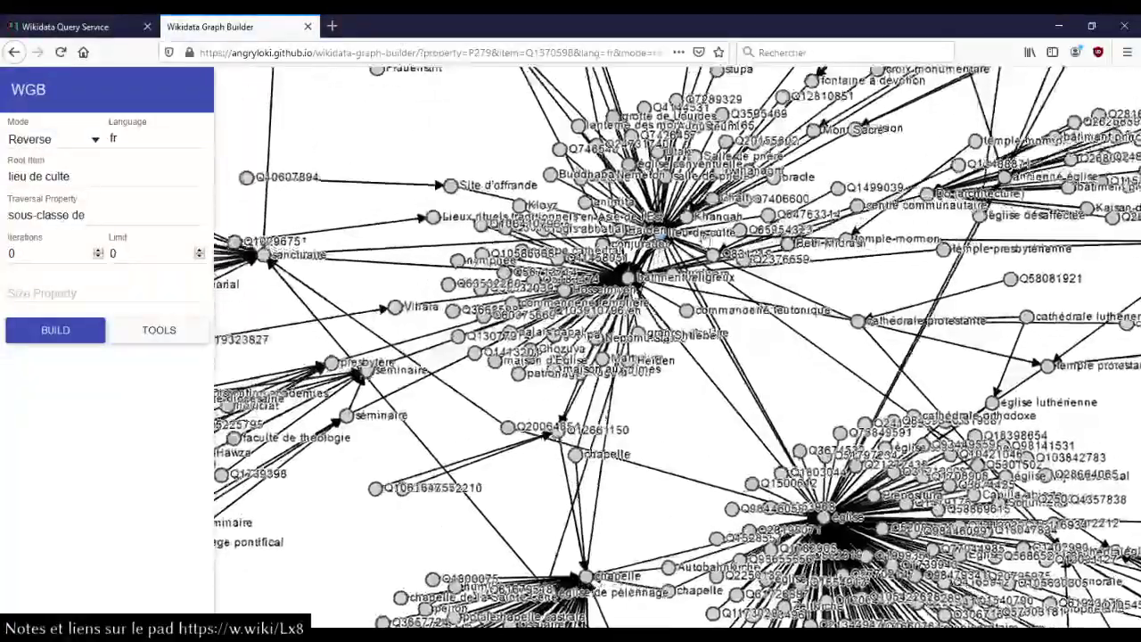
pyautogui.scroll(-5, 707, 236)
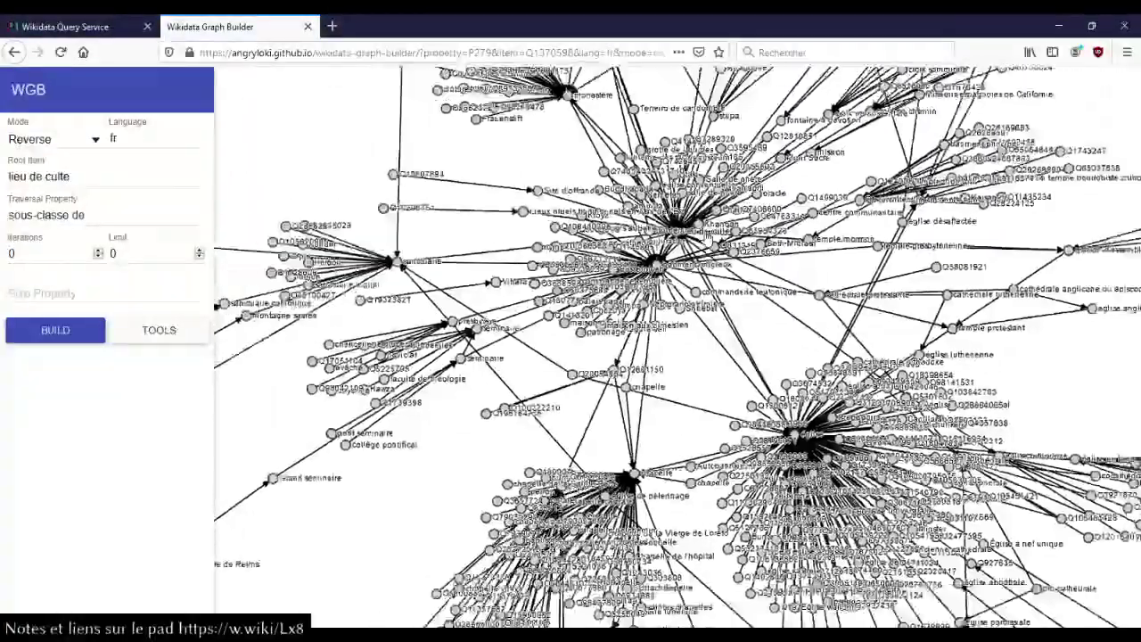
pyautogui.scroll(-5, 707, 237)
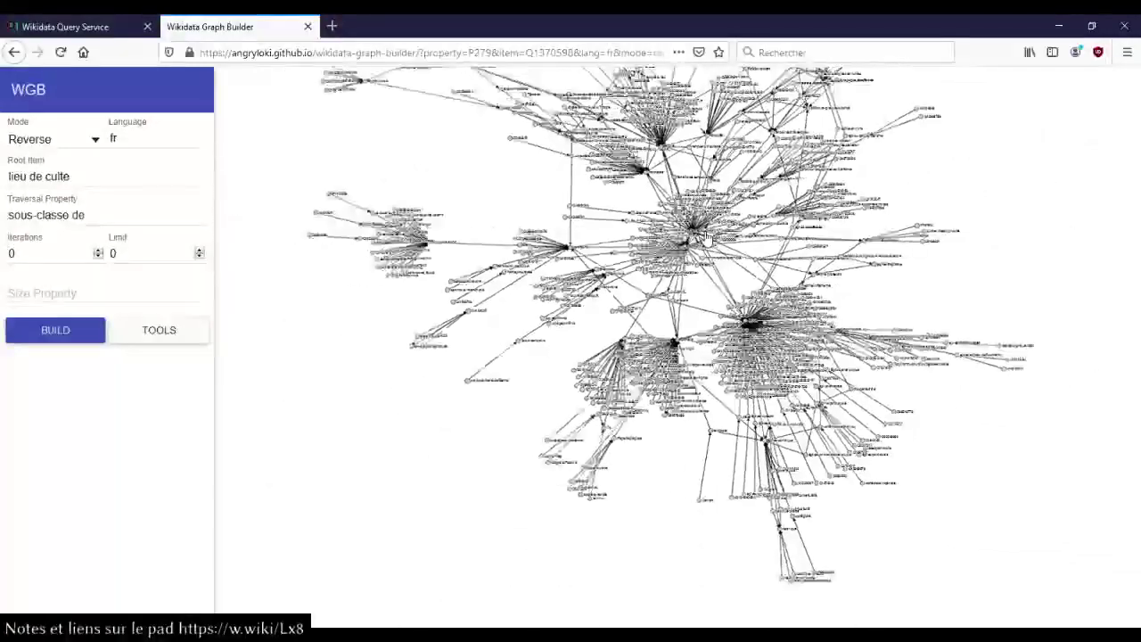
pyautogui.scroll(-2, 707, 237)
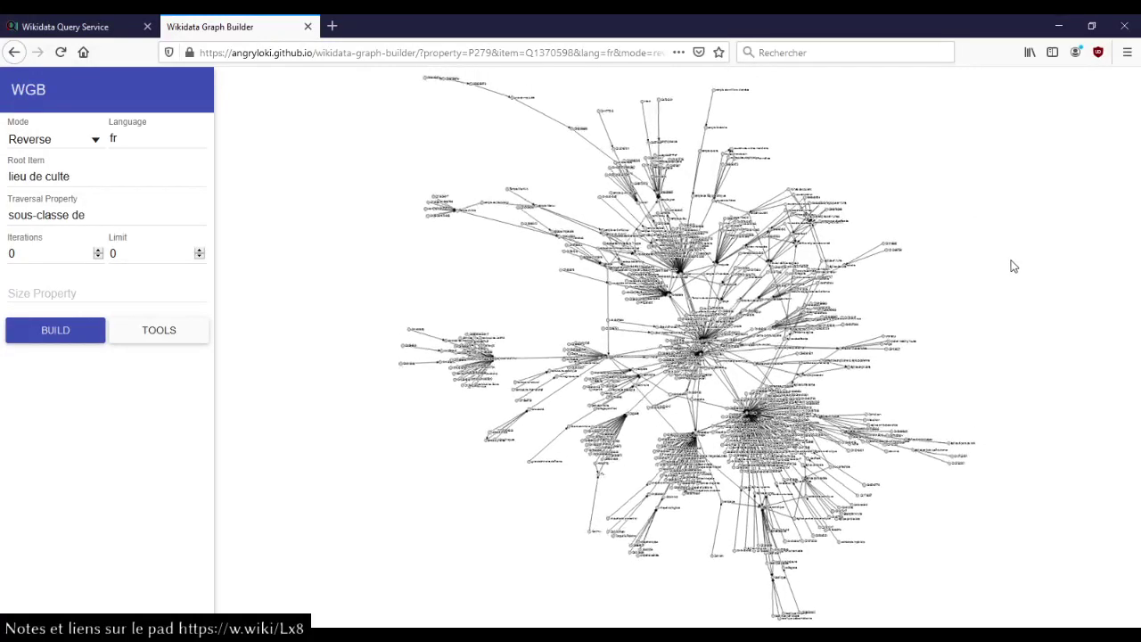
pyautogui.click(67, 26)
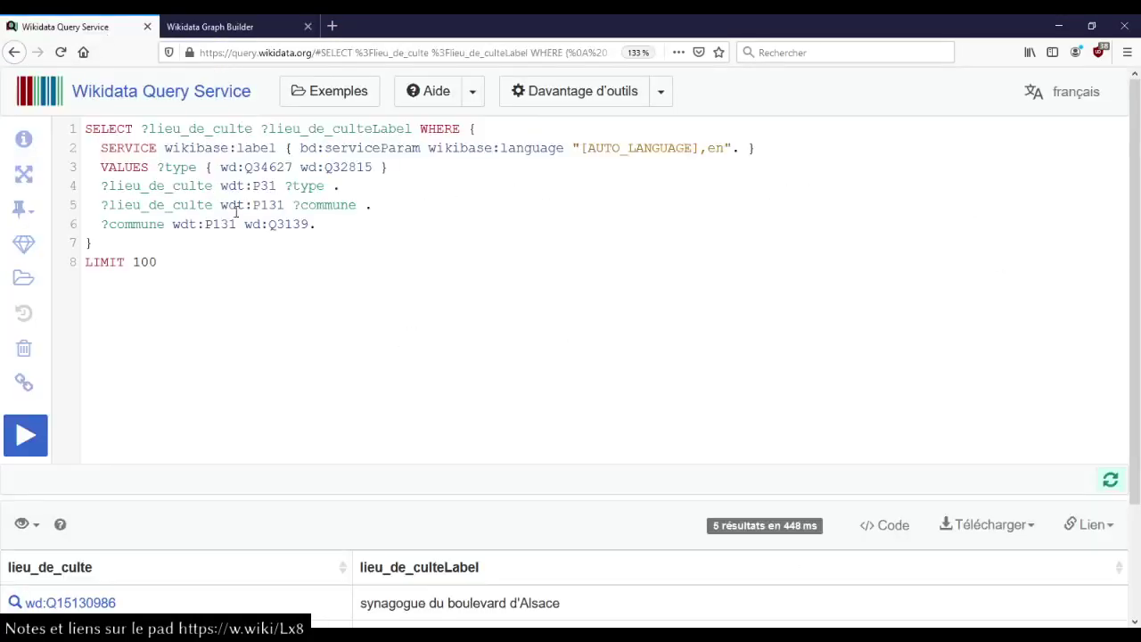
pyautogui.click(237, 186)
pyautogui.click(258, 26)
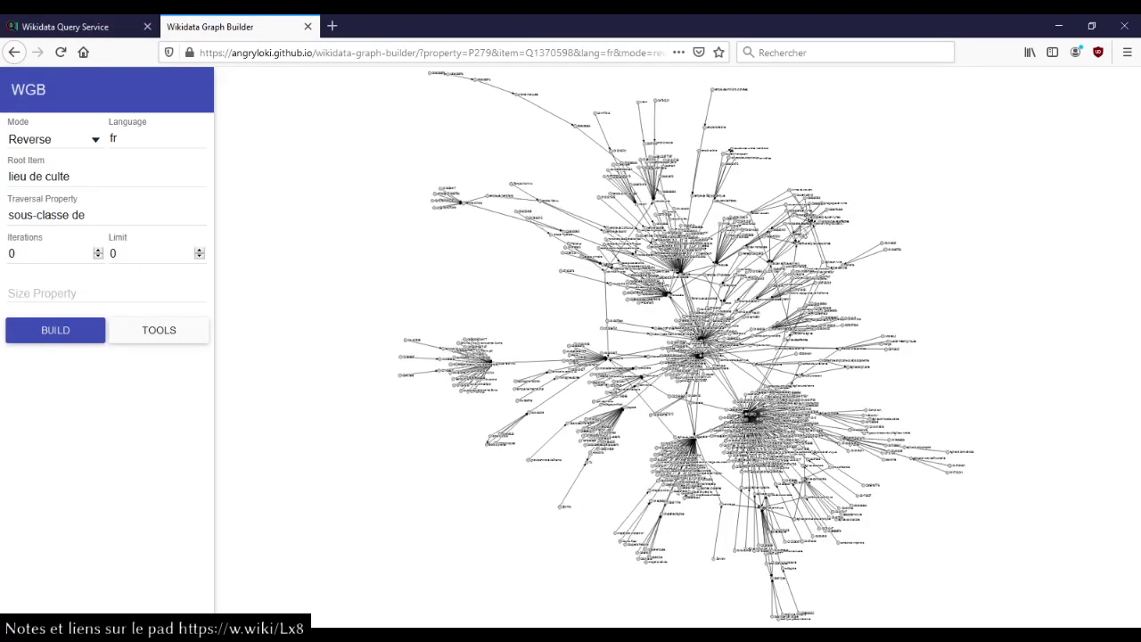
# Step: Explore the temple, sanctuaire and bois sacré branches of the graph and open the Wikidata item for grand séminaire de Reims
pyautogui.moveTo(410, 234); pyautogui.dragTo(416, 339)
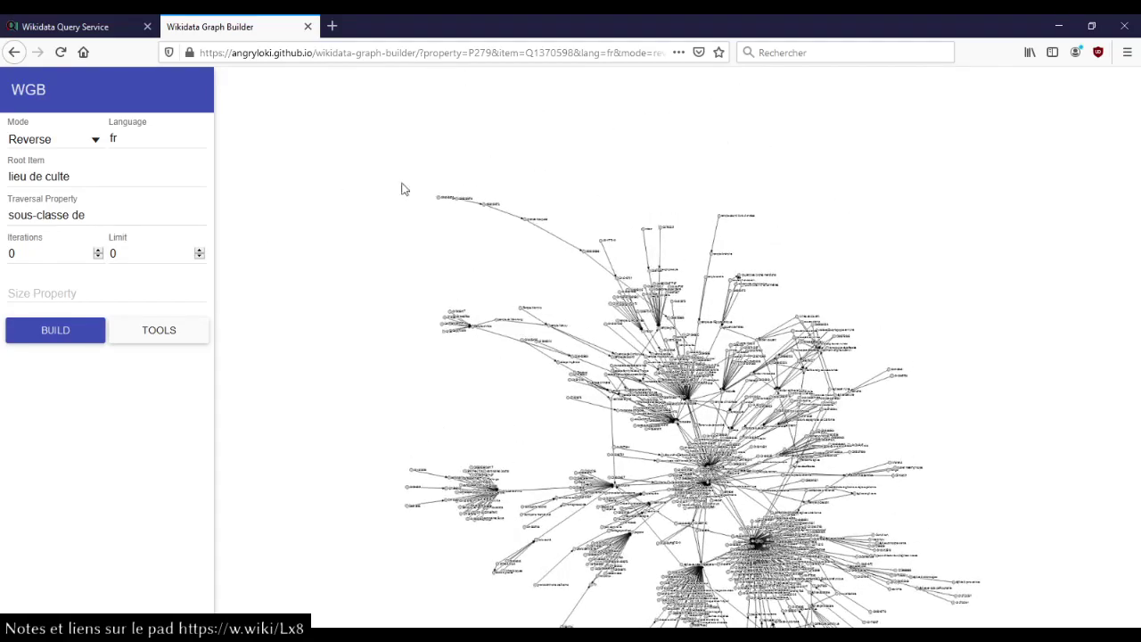
pyautogui.scroll(5, 433, 196)
pyautogui.scroll(5, 434, 198)
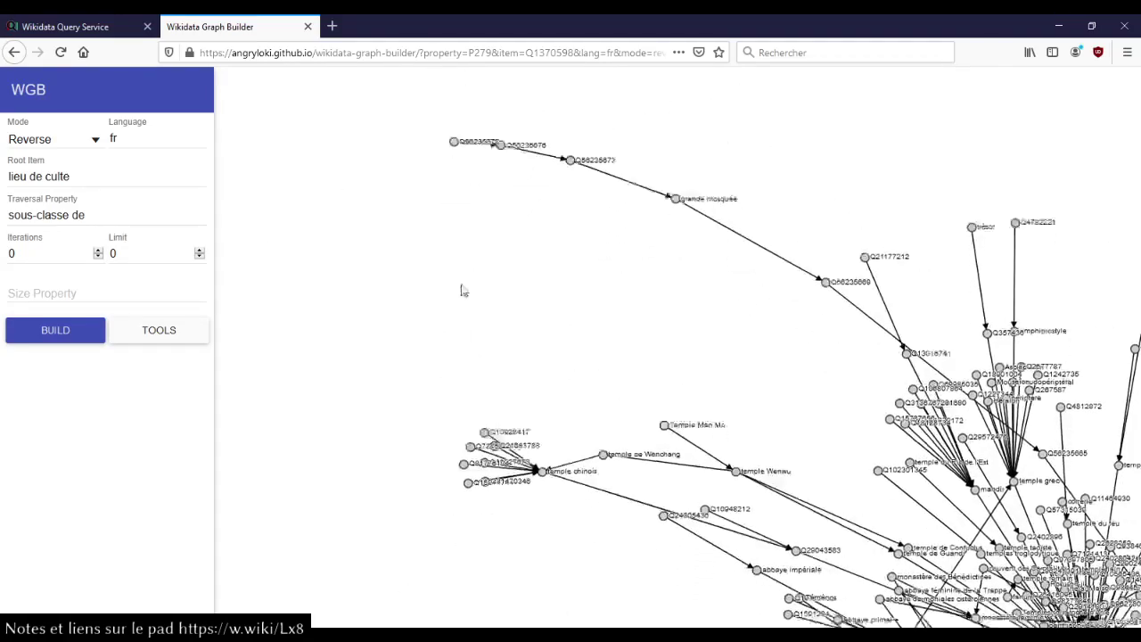
pyautogui.scroll(1, 482, 410)
pyautogui.moveTo(509, 454); pyautogui.dragTo(387, 364)
pyautogui.moveTo(427, 405); pyautogui.dragTo(483, 110)
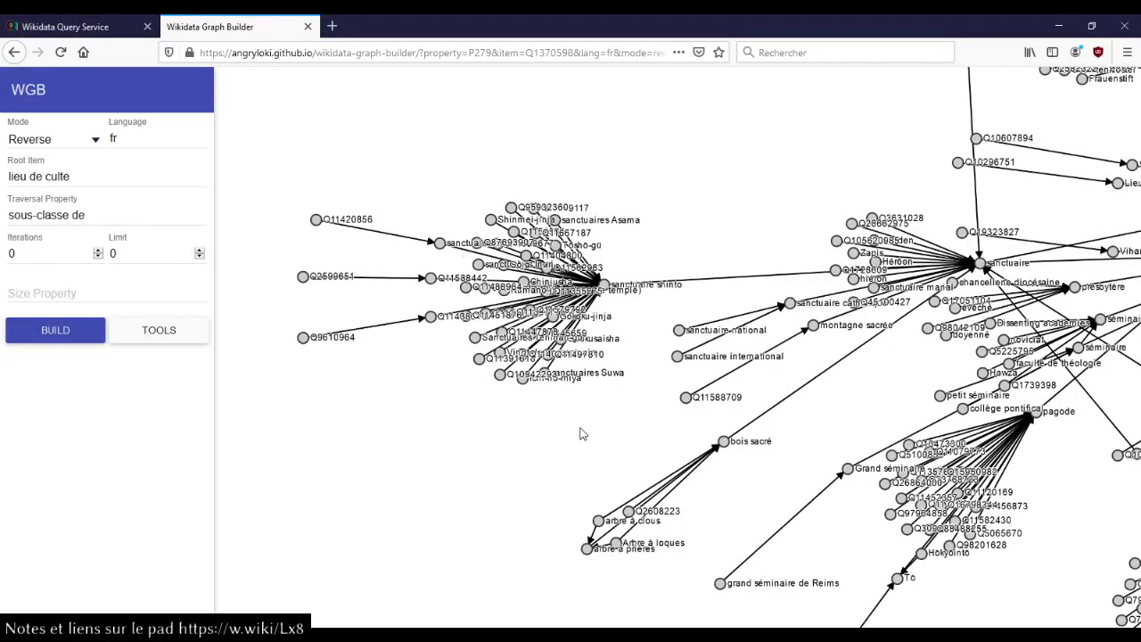
pyautogui.scroll(3, 524, 401)
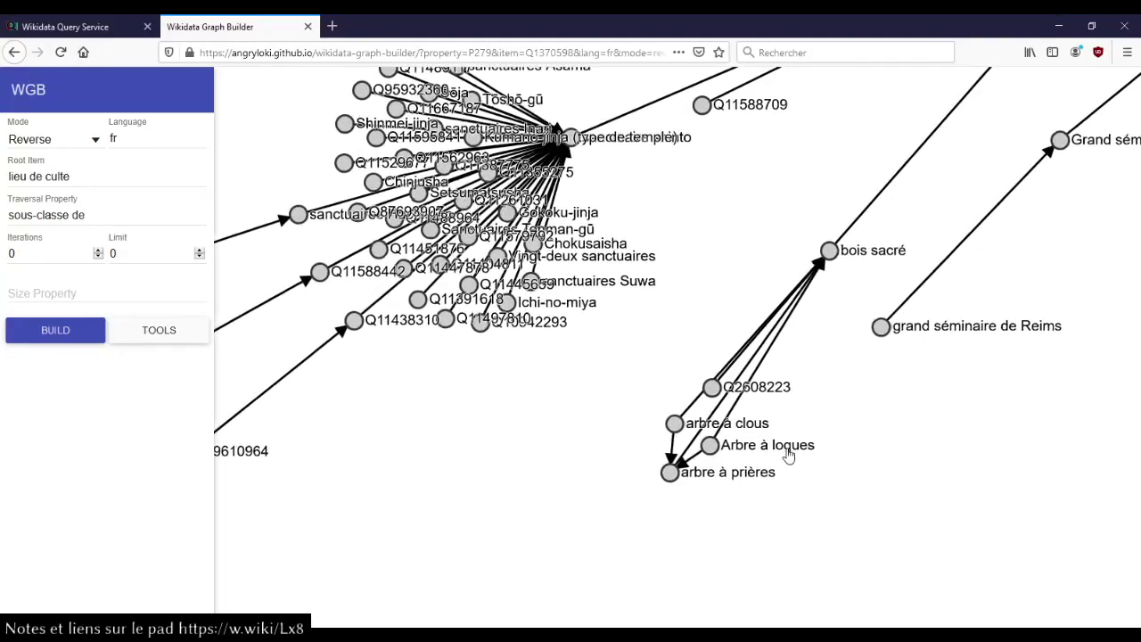
pyautogui.click(817, 336)
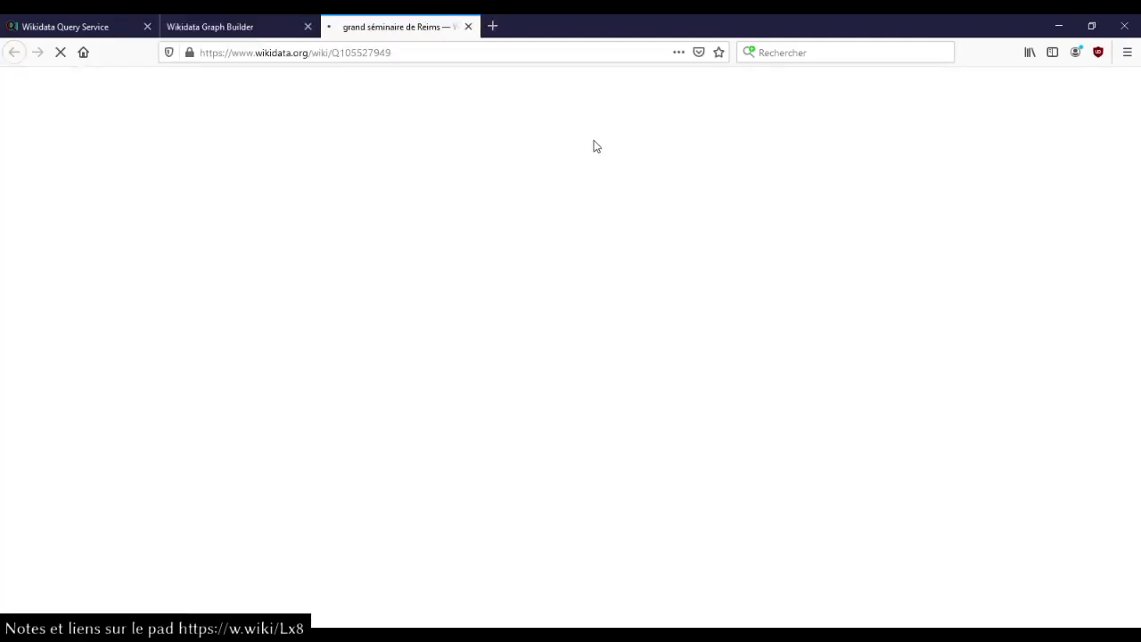
# Step: Examine the statements of the grand séminaire de Reims item and its revision history, then close the history
pyautogui.scroll(-5, 548, 258)
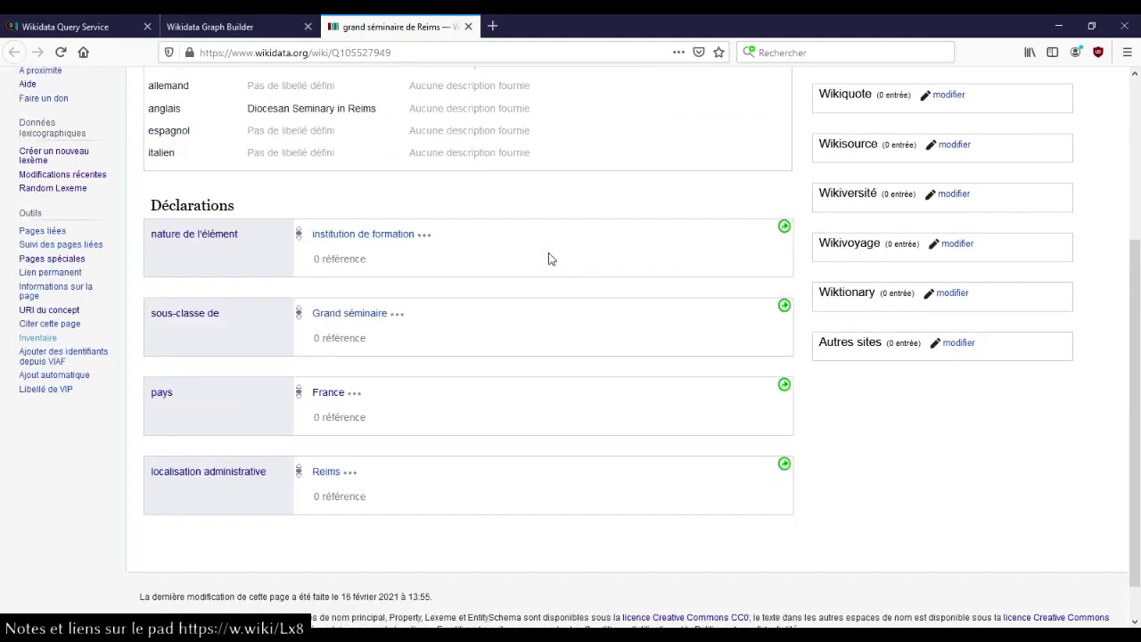
pyautogui.scroll(3, 549, 258)
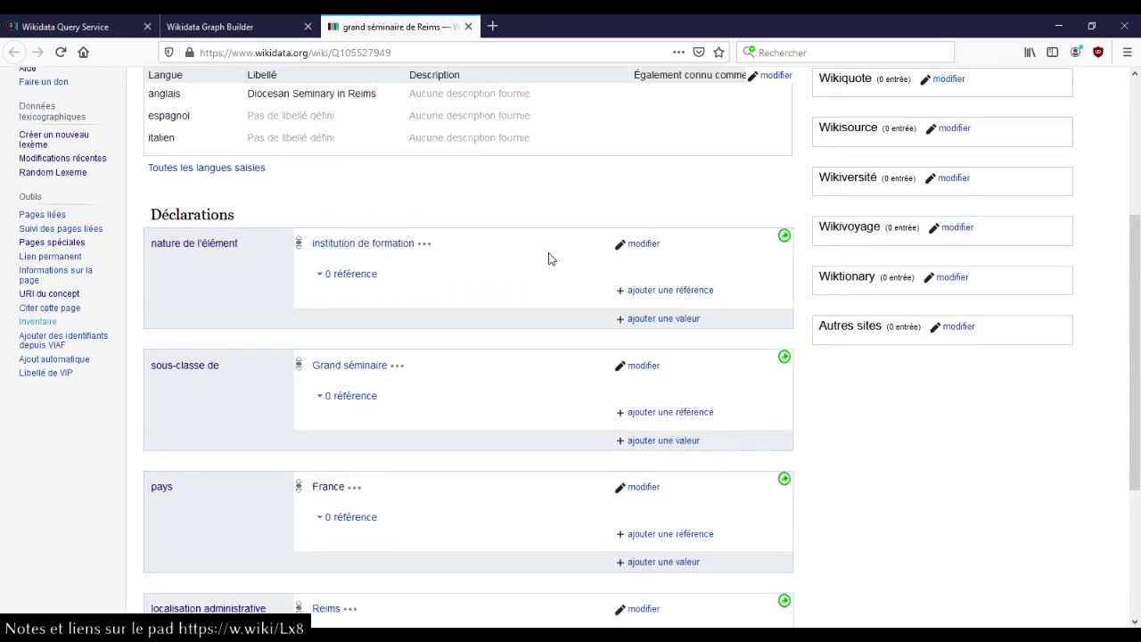
pyautogui.scroll(-3, 548, 258)
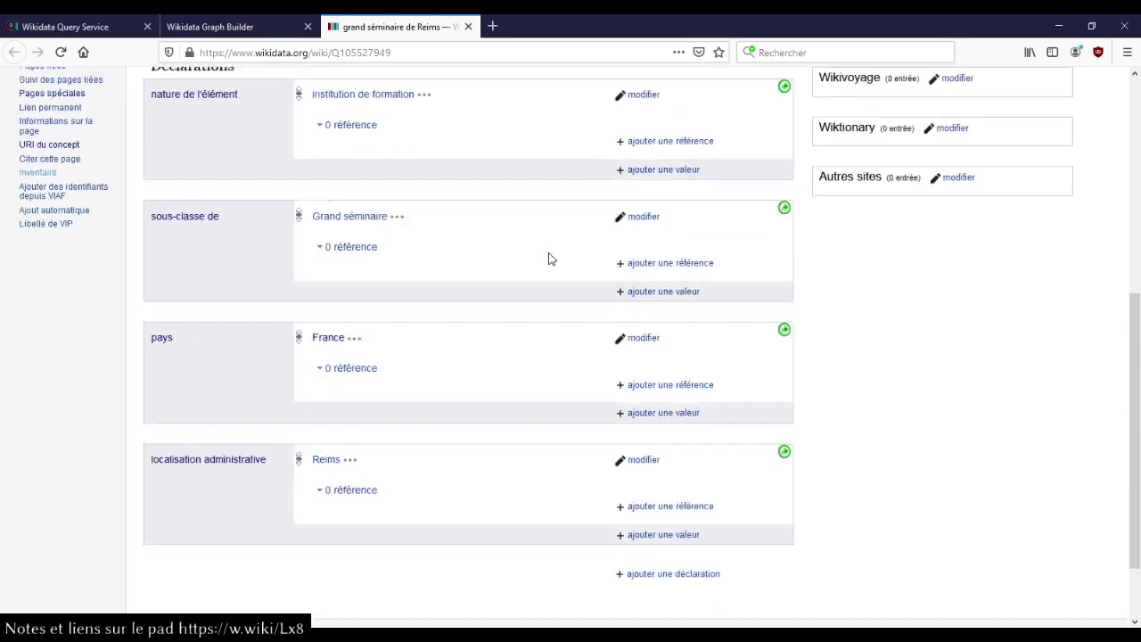
pyautogui.scroll(7, 548, 259)
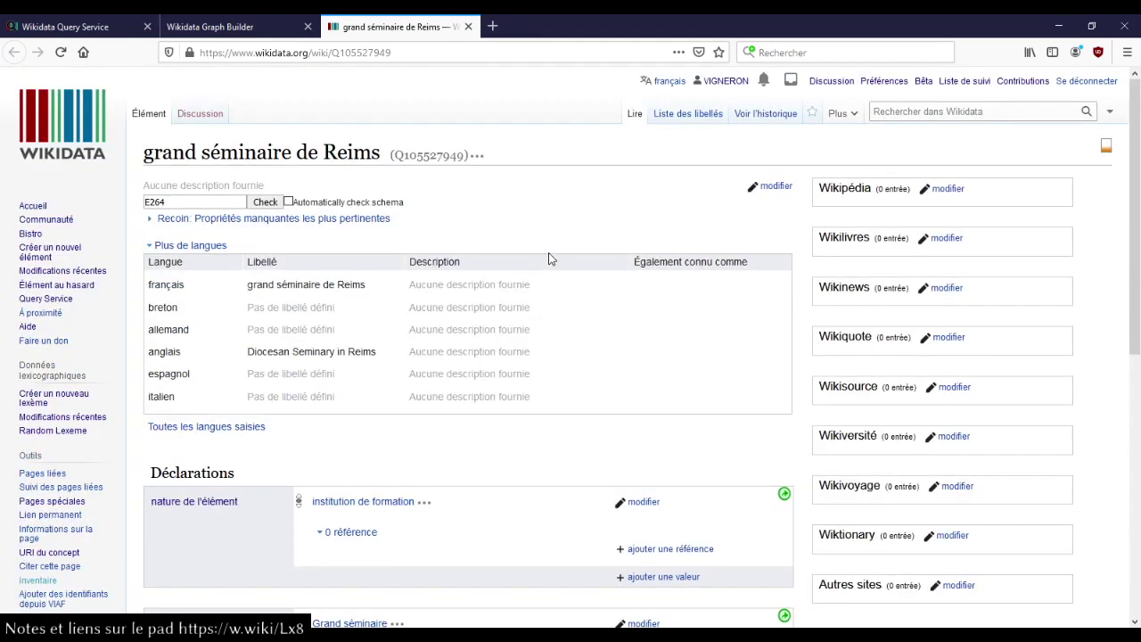
pyautogui.scroll(-4, 550, 255)
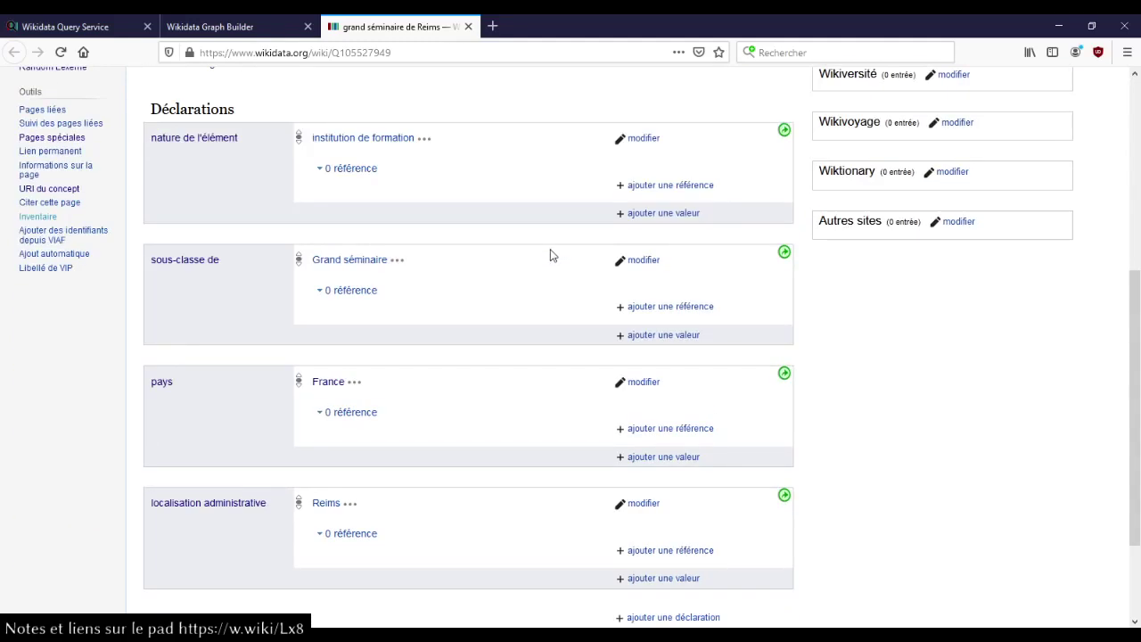
pyautogui.scroll(4, 550, 255)
pyautogui.middleClick(765, 116)
pyautogui.scroll(-5, 544, 280)
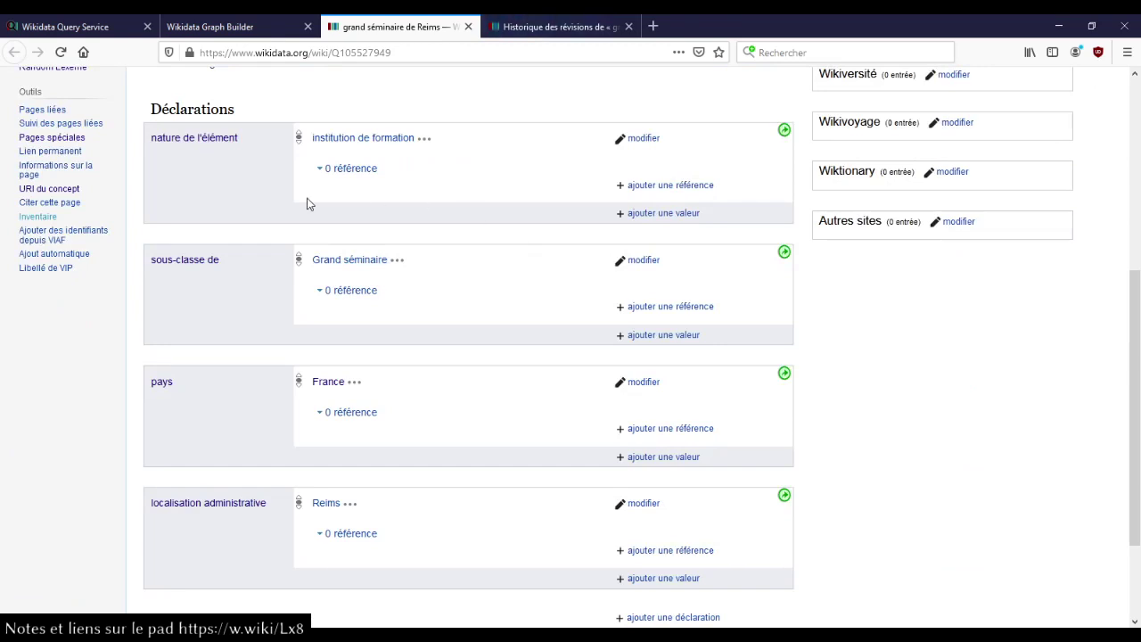
pyautogui.click(594, 21)
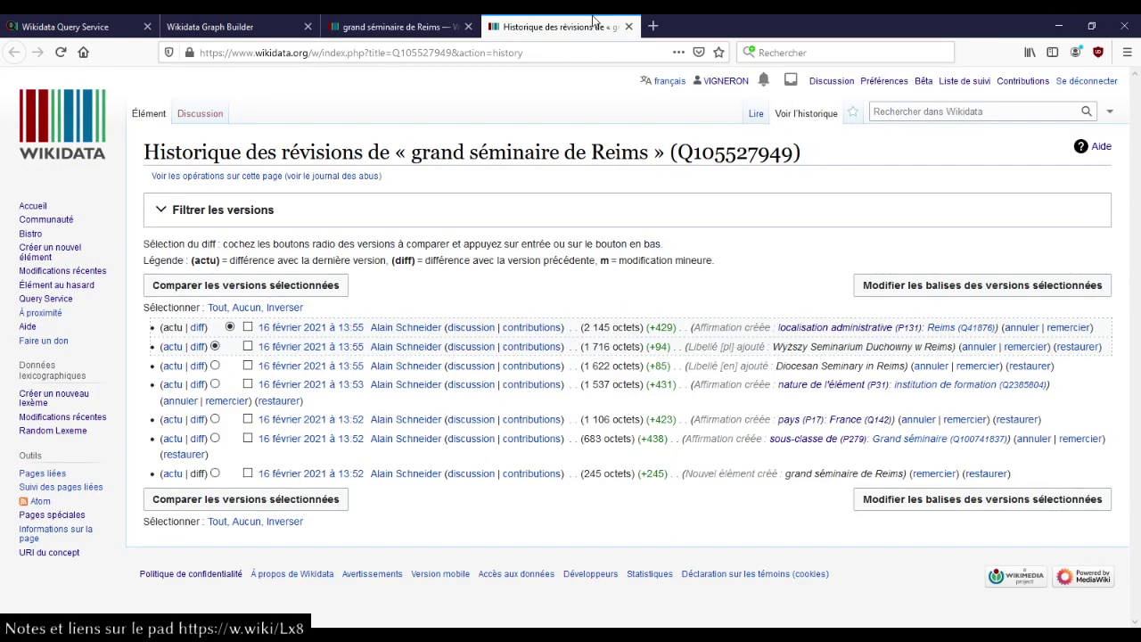
pyautogui.click(628, 26)
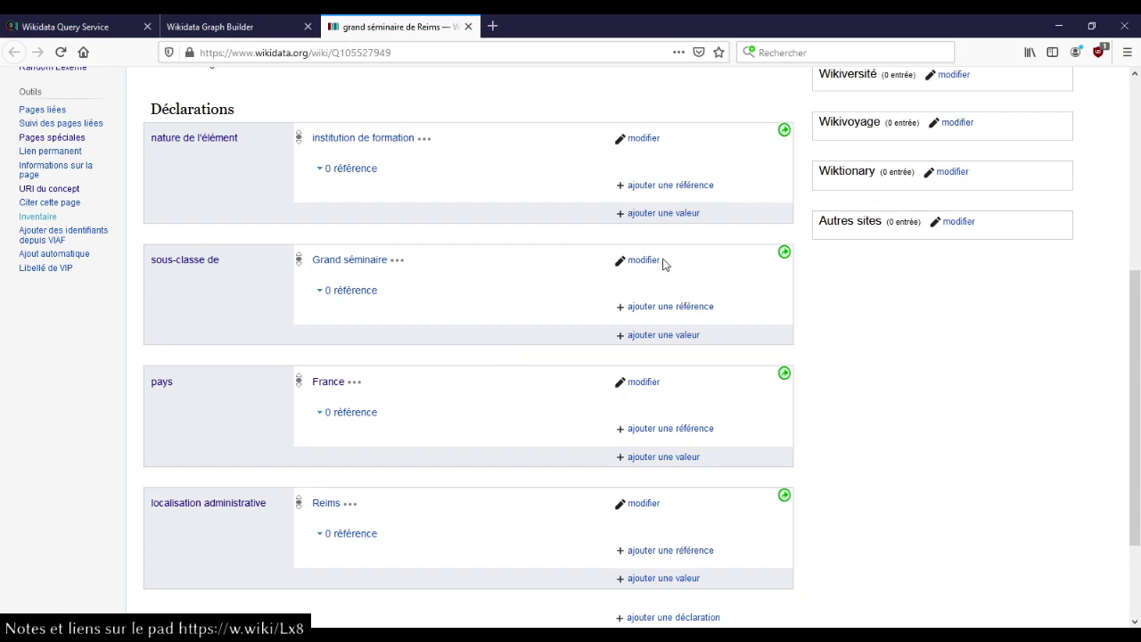
# Step: Check the item's labels, including the English one, and delete its sous-classe de statement Grand séminaire
pyautogui.scroll(3, 538, 279)
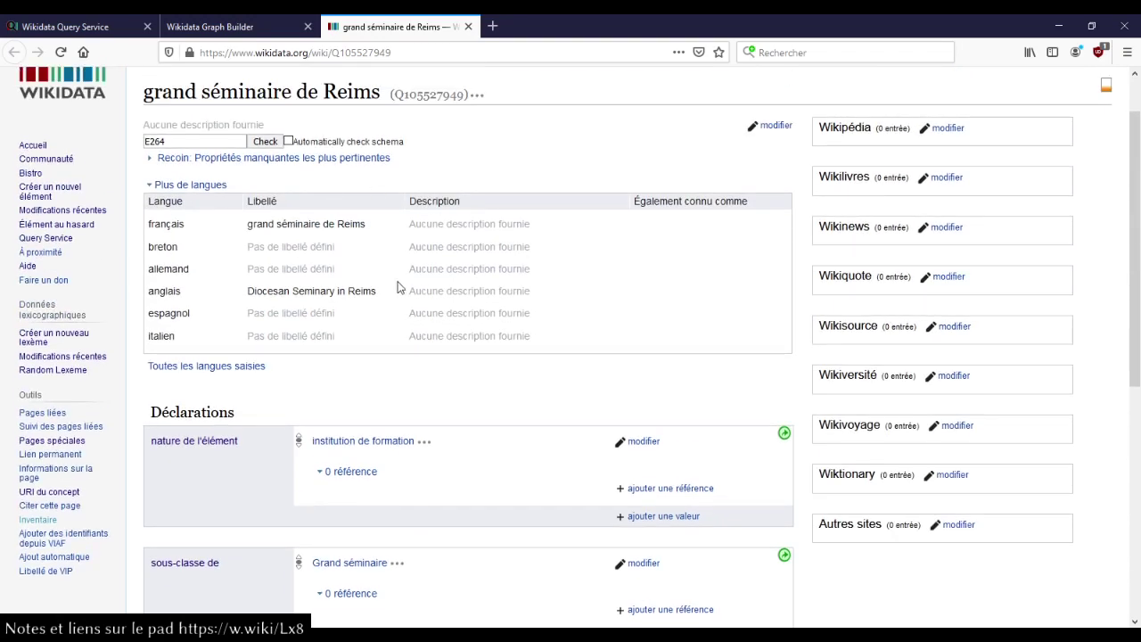
pyautogui.scroll(-1, 397, 286)
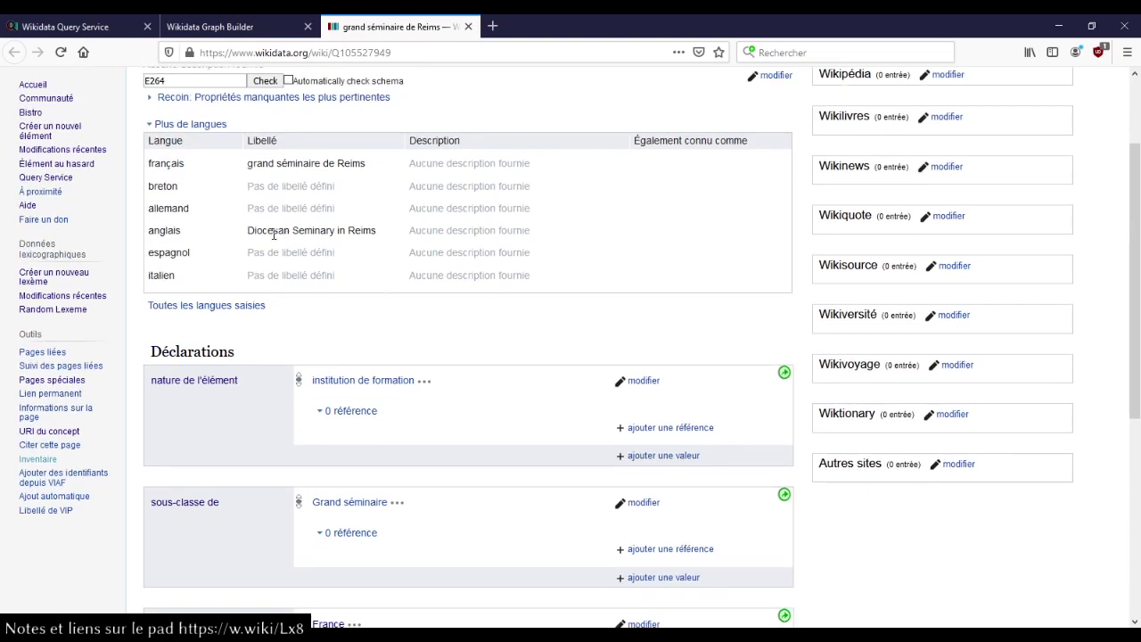
pyautogui.moveTo(268, 230); pyautogui.dragTo(323, 232)
pyautogui.click(323, 280)
pyautogui.scroll(2, 316, 280)
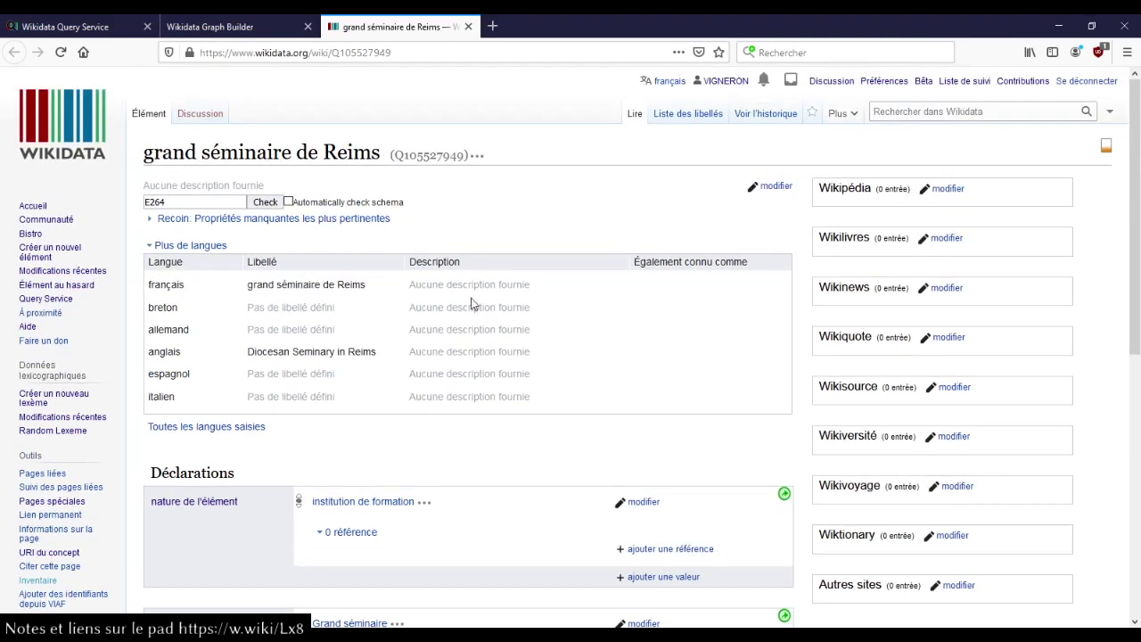
pyautogui.scroll(-6, 473, 305)
pyautogui.click(635, 262)
pyautogui.click(668, 260)
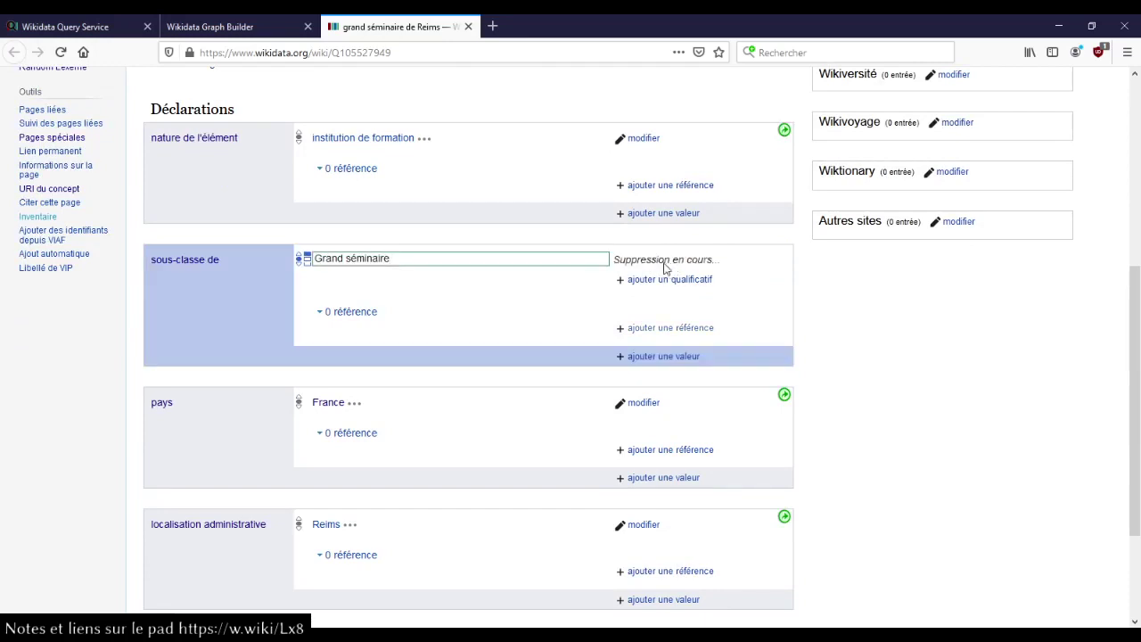
# Step: Replace the item's nature de l'élément value with Grand séminaire and publish the change
pyautogui.scroll(2, 540, 278)
pyautogui.click(658, 261)
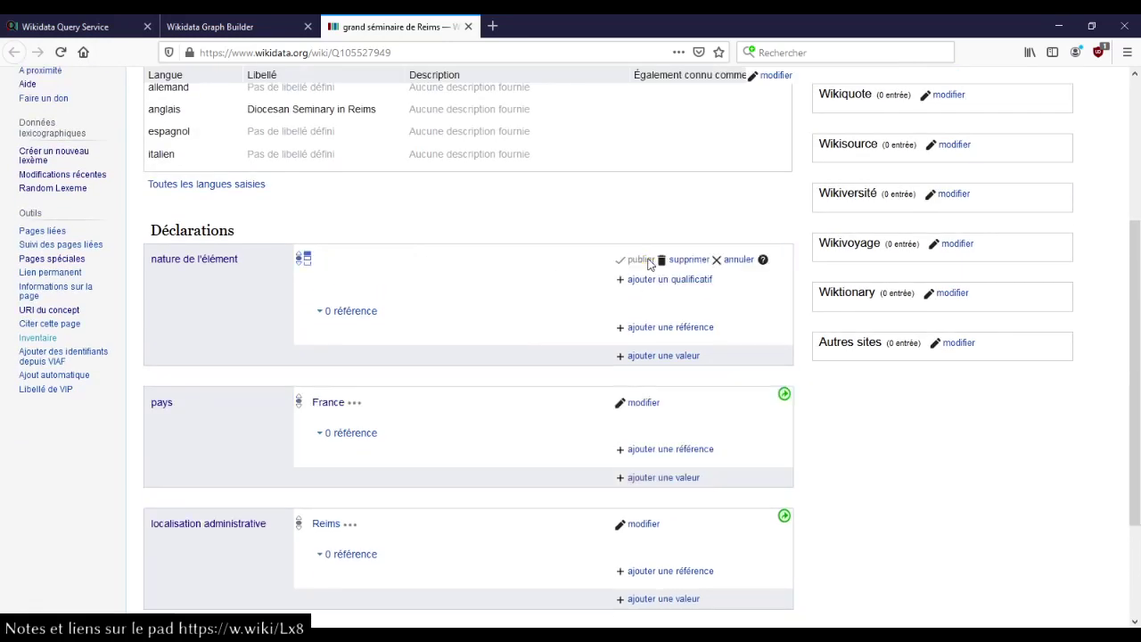
pyautogui.hotkey('ctrl', 'a')
pyautogui.write('g')
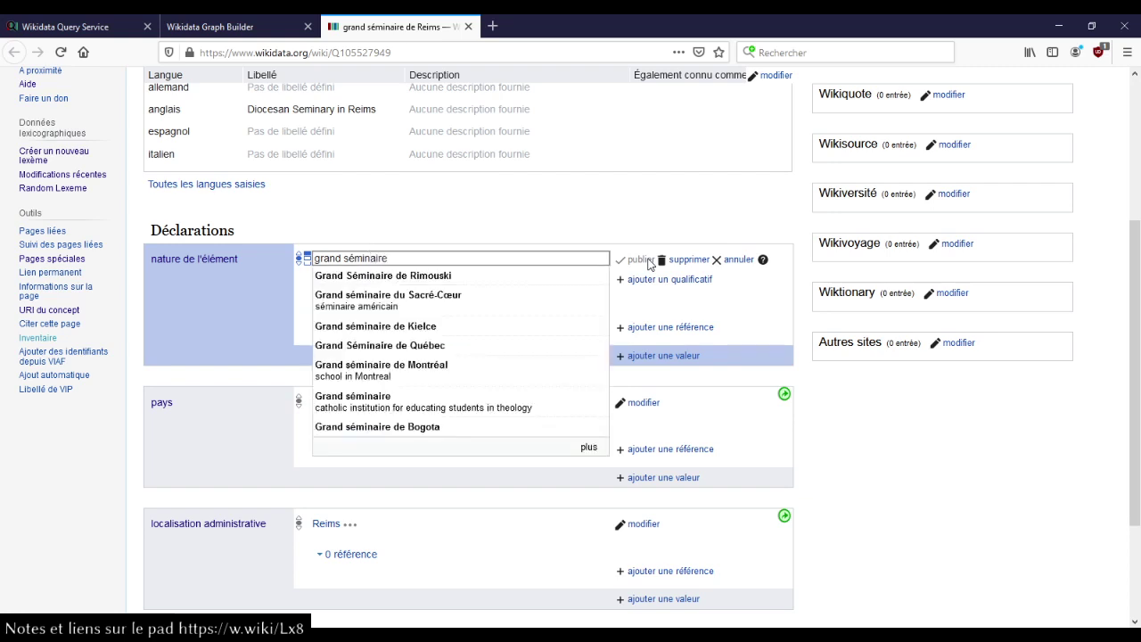
pyautogui.click(642, 260)
# Step: Go back to the graph around Grand séminaire and close the grand séminaire de Reims item page
pyautogui.click(260, 27)
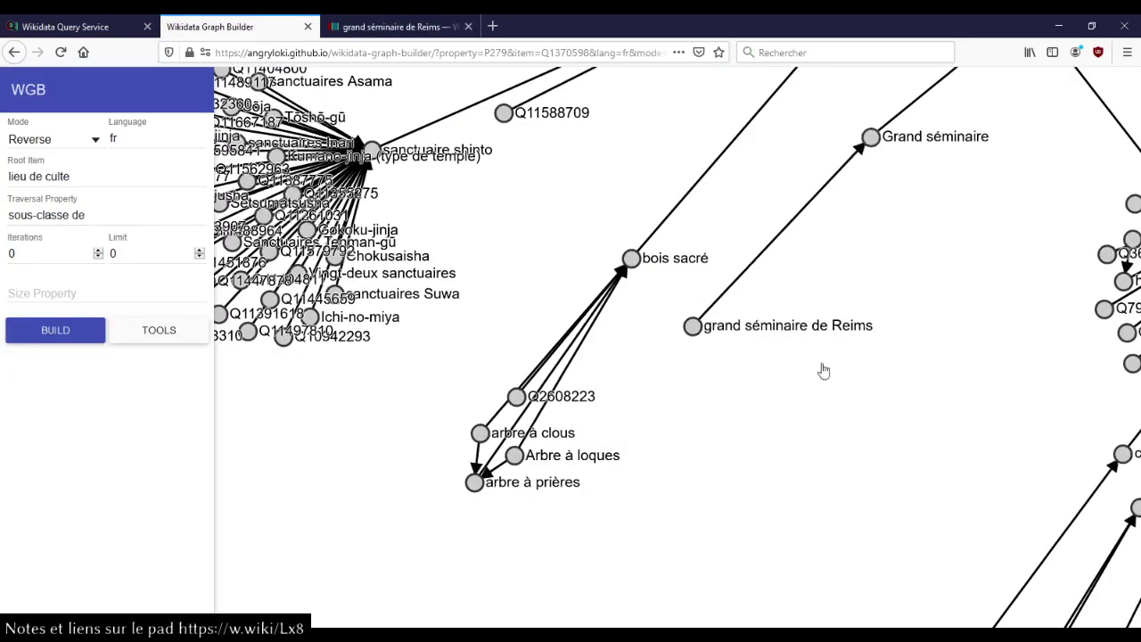
pyautogui.scroll(-5, 846, 410)
pyautogui.moveTo(873, 397); pyautogui.dragTo(566, 377)
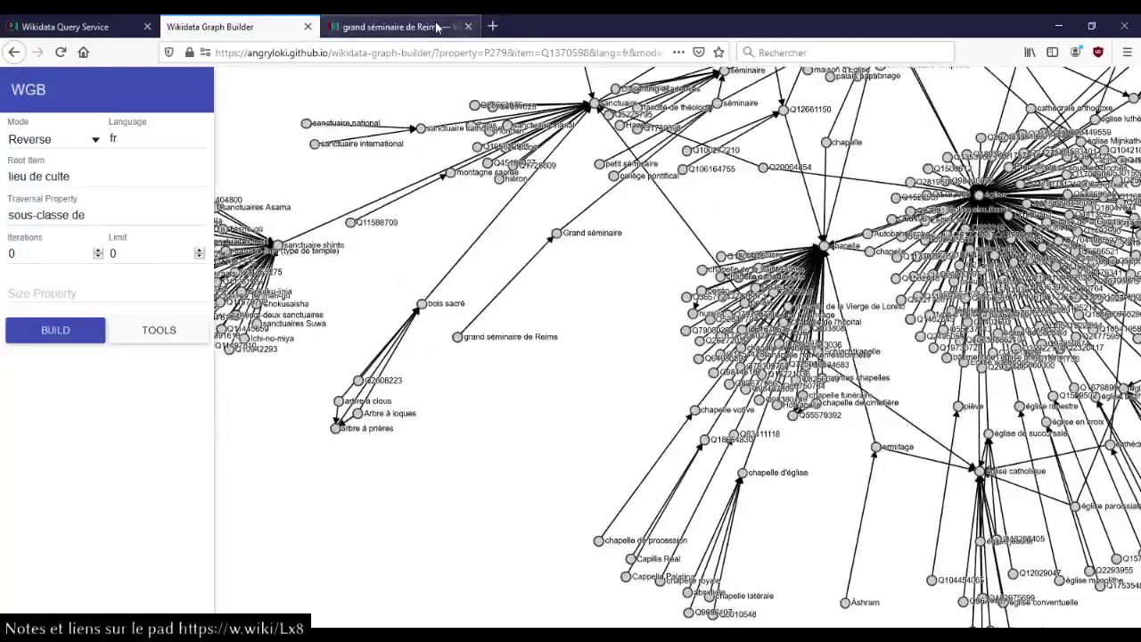
pyautogui.click(436, 27)
pyautogui.click(468, 26)
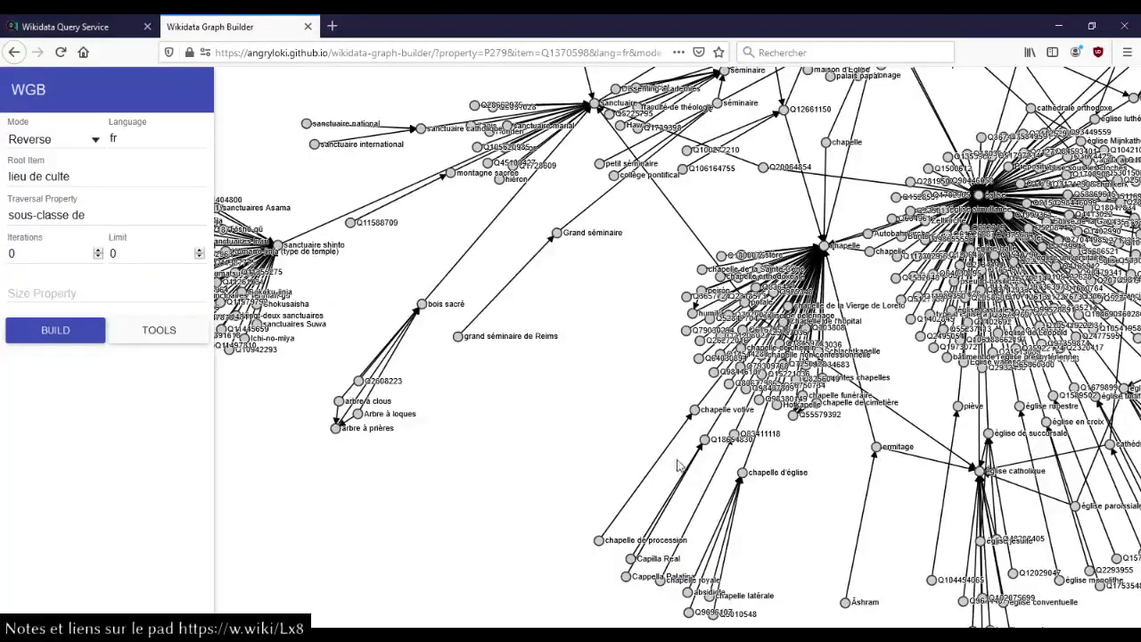
# Step: Examine the chapelle, église catholique and basilique branches of the subclass graph
pyautogui.moveTo(599, 411); pyautogui.dragTo(395, 311)
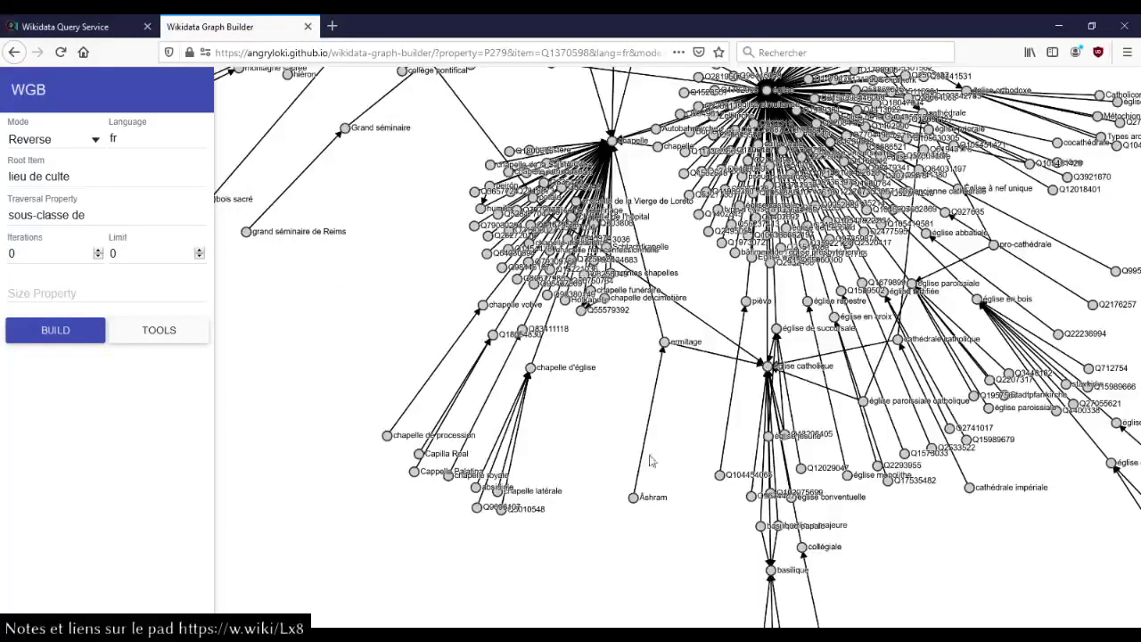
pyautogui.moveTo(625, 585); pyautogui.dragTo(545, 464)
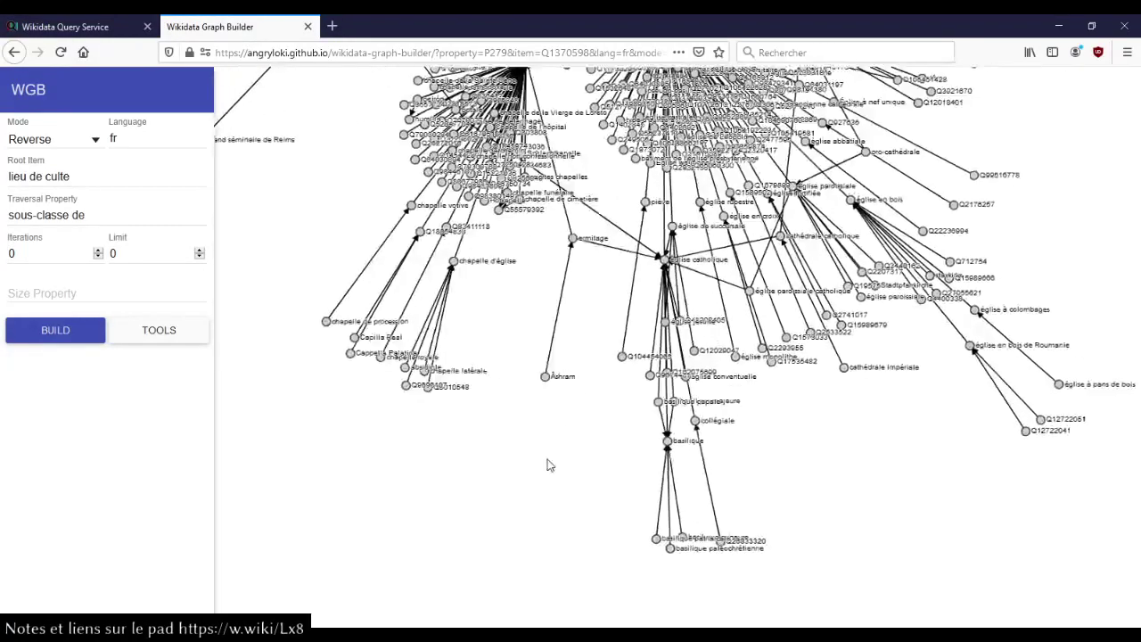
pyautogui.moveTo(540, 481); pyautogui.dragTo(482, 466)
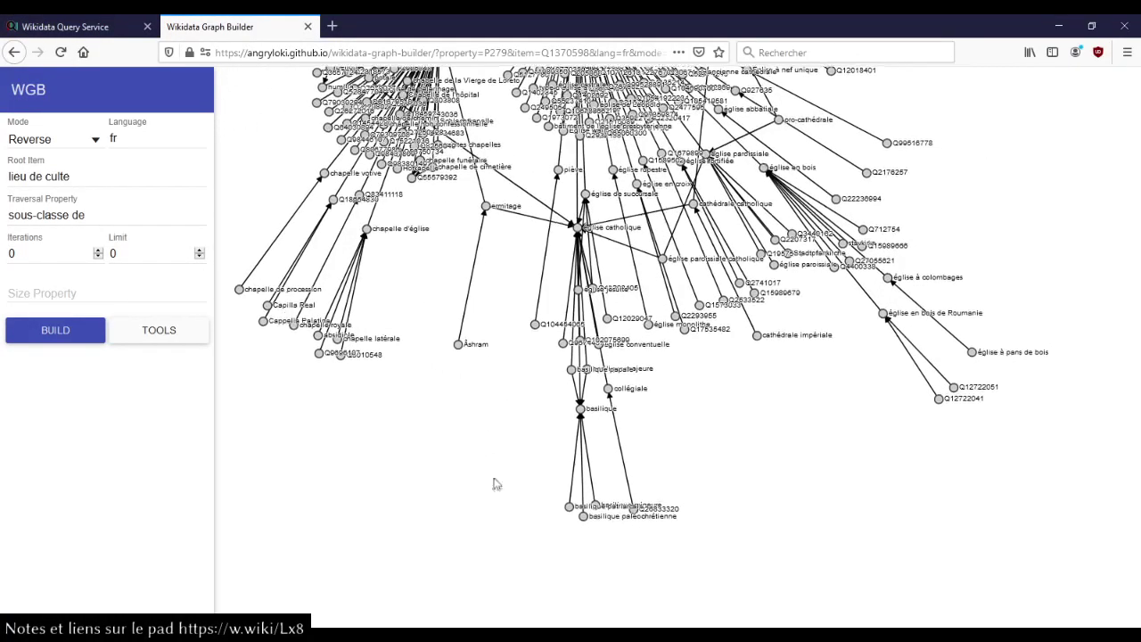
pyautogui.scroll(5, 593, 538)
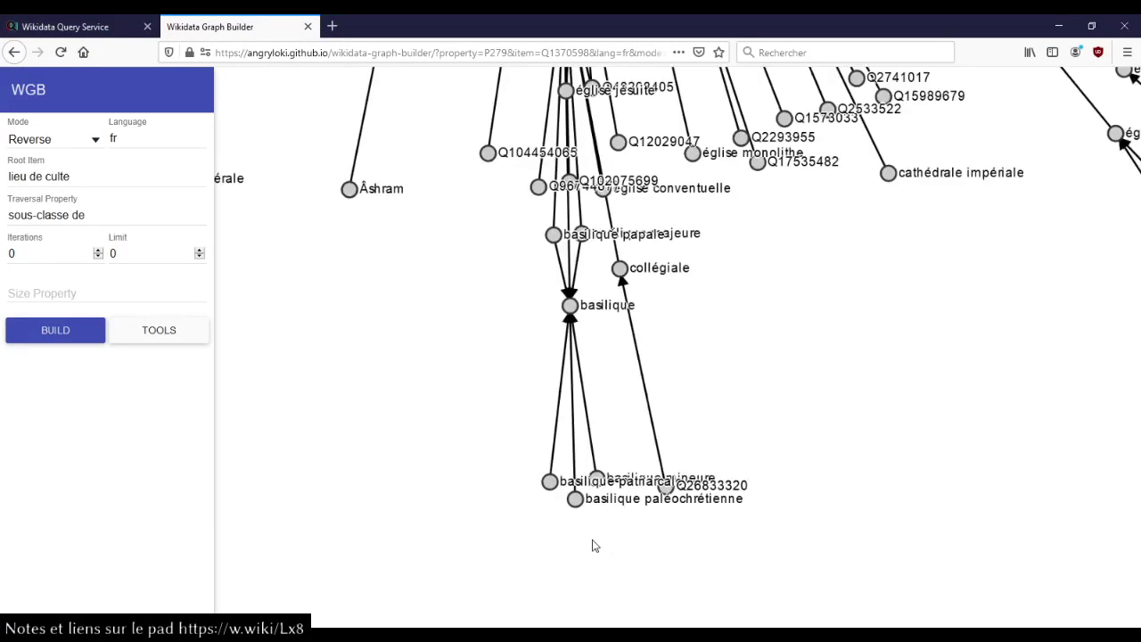
pyautogui.moveTo(550, 481); pyautogui.dragTo(356, 470)
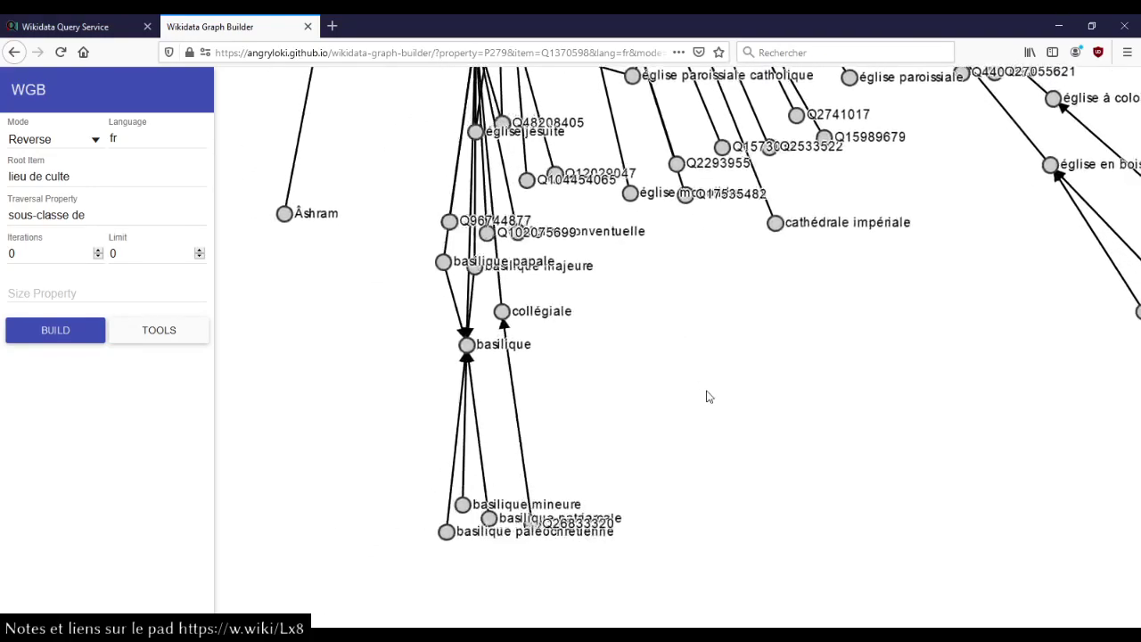
# Step: Move the basilique node away from the other église catholique subclasses to examine its own branch
pyautogui.moveTo(723, 443); pyautogui.dragTo(675, 324)
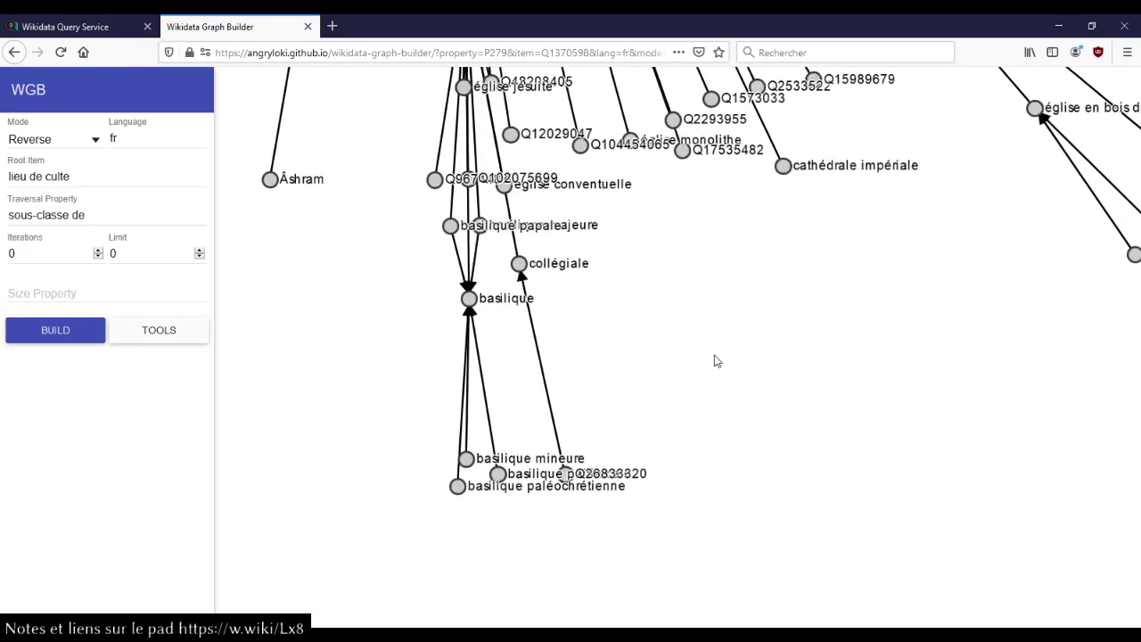
pyautogui.moveTo(716, 360); pyautogui.dragTo(736, 463)
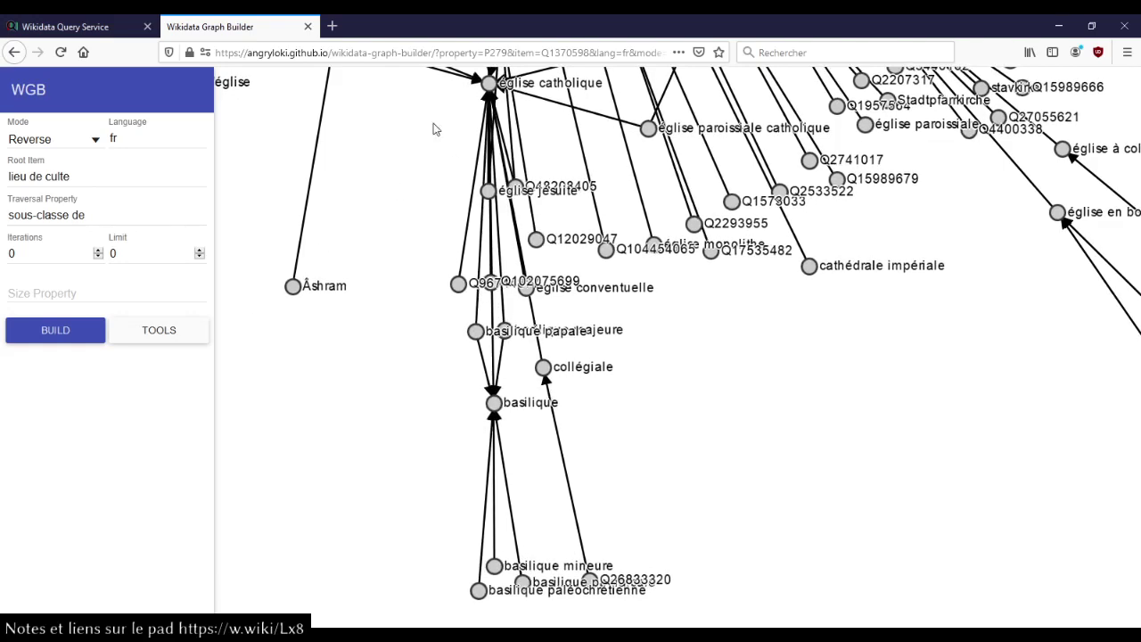
pyautogui.moveTo(488, 410); pyautogui.dragTo(328, 348)
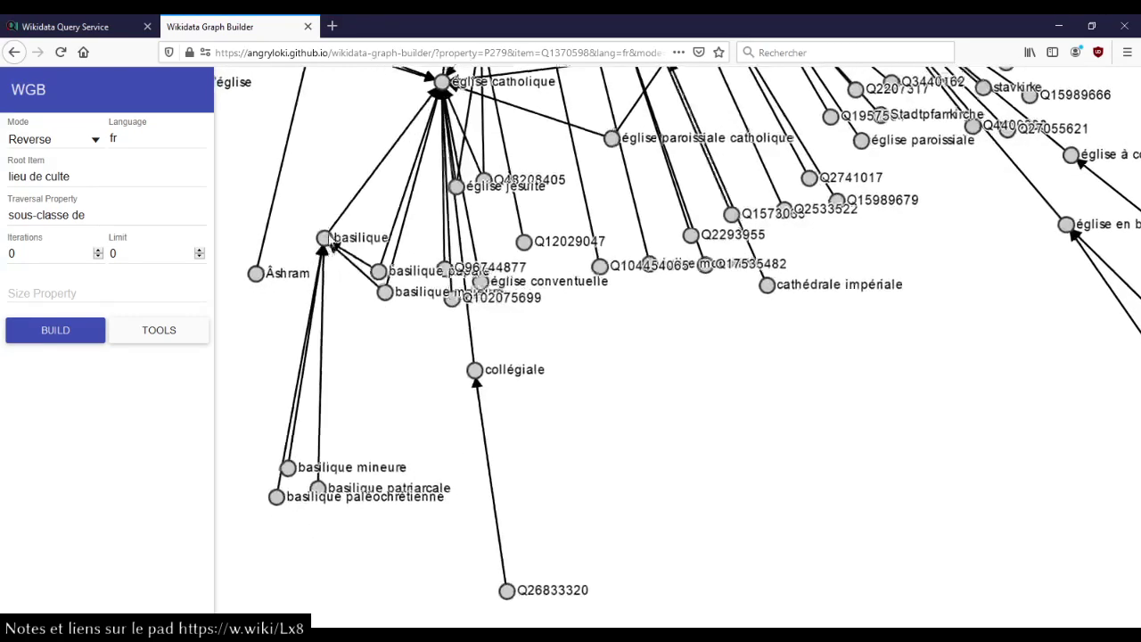
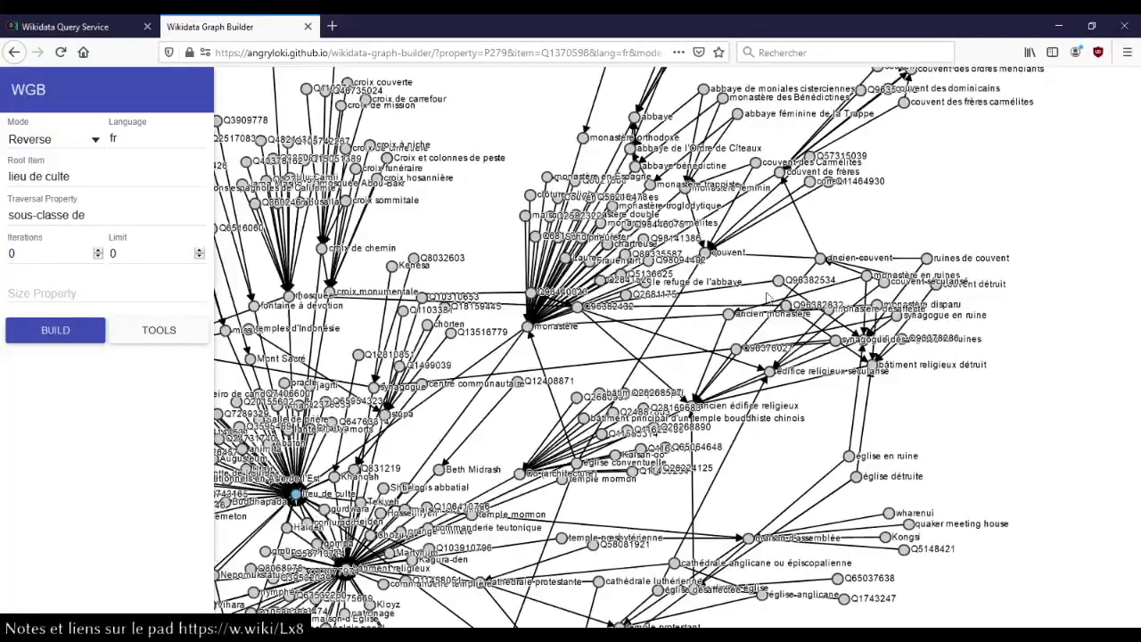
# Step: Examine the monastère, abbaye, couvent and calvaire branches of the subclass graph
pyautogui.moveTo(948, 205); pyautogui.dragTo(960, 434)
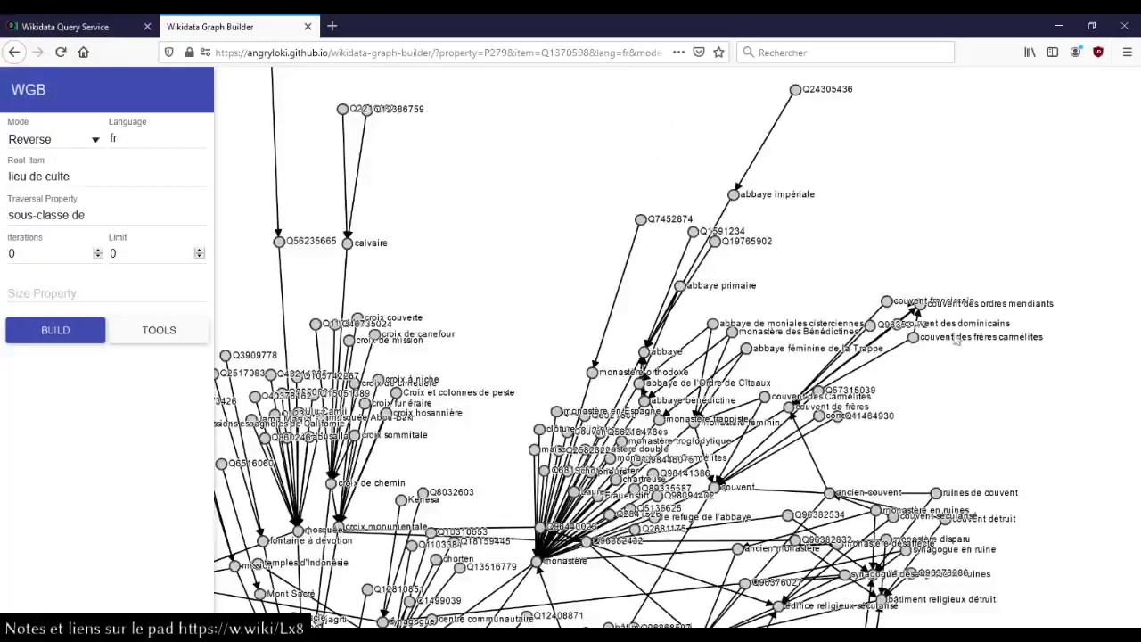
pyautogui.moveTo(874, 254); pyautogui.dragTo(889, 120)
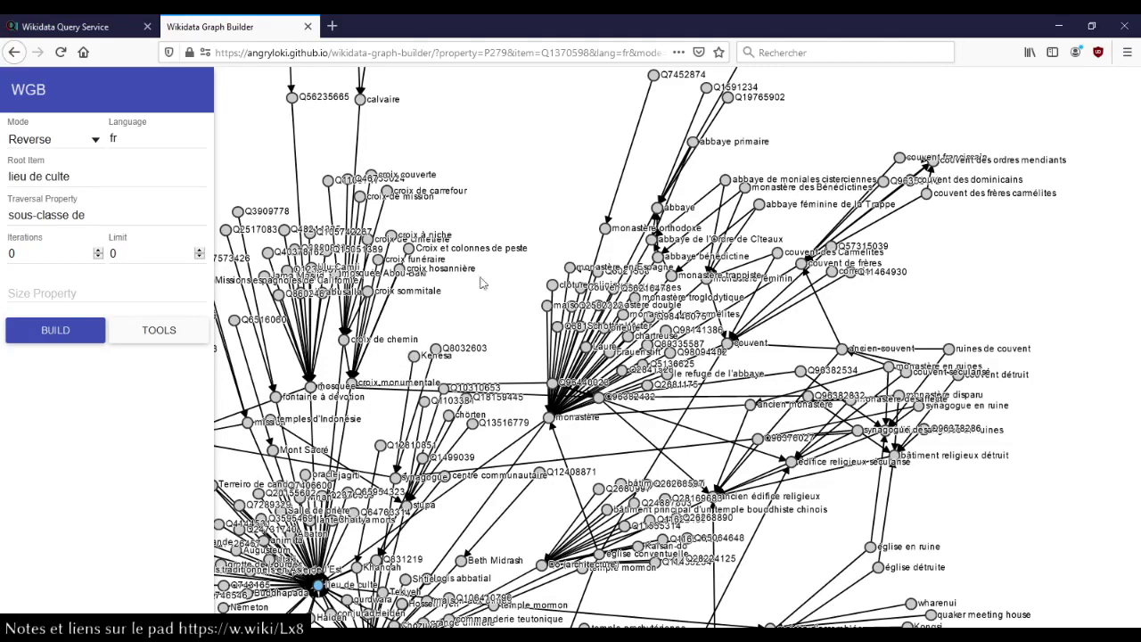
pyautogui.click(567, 44)
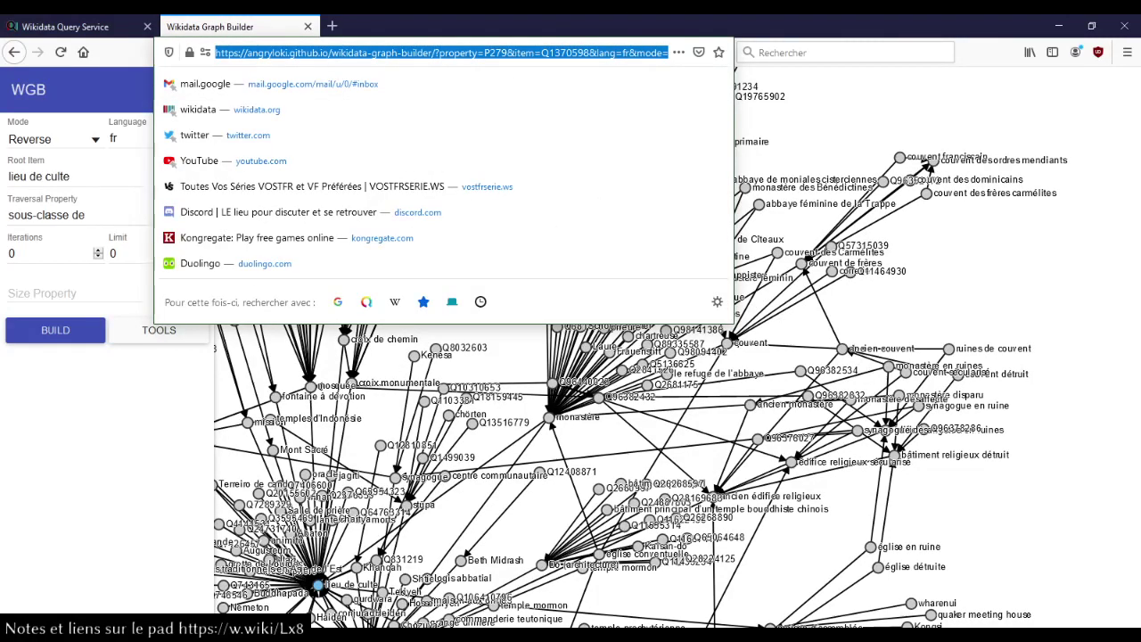
pyautogui.press('Escape')
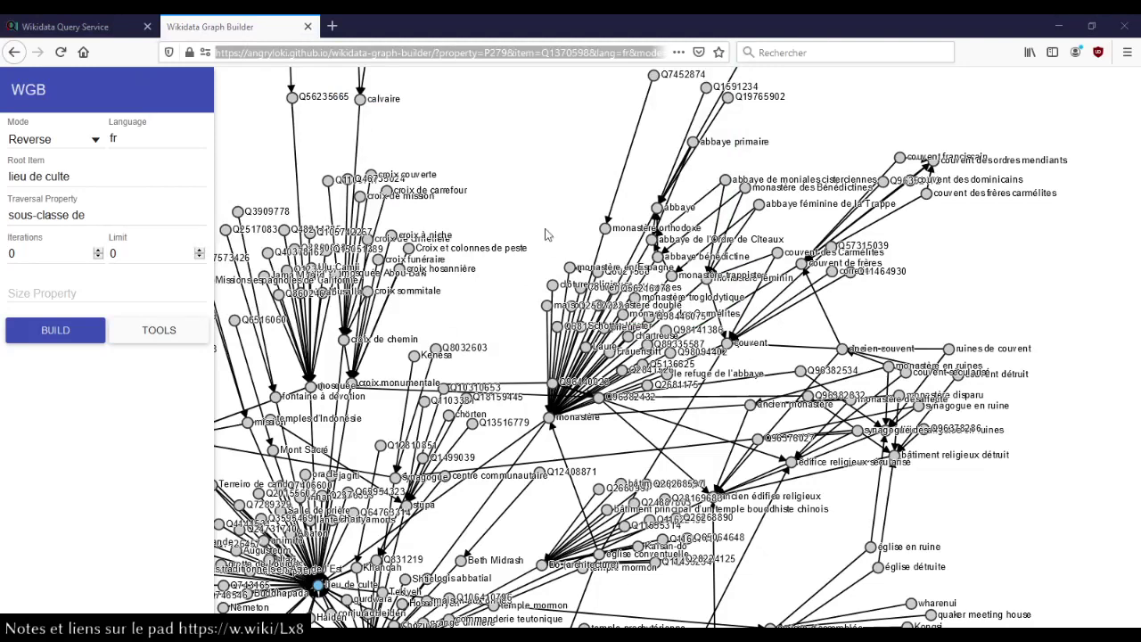
pyautogui.moveTo(530, 121); pyautogui.dragTo(675, 458)
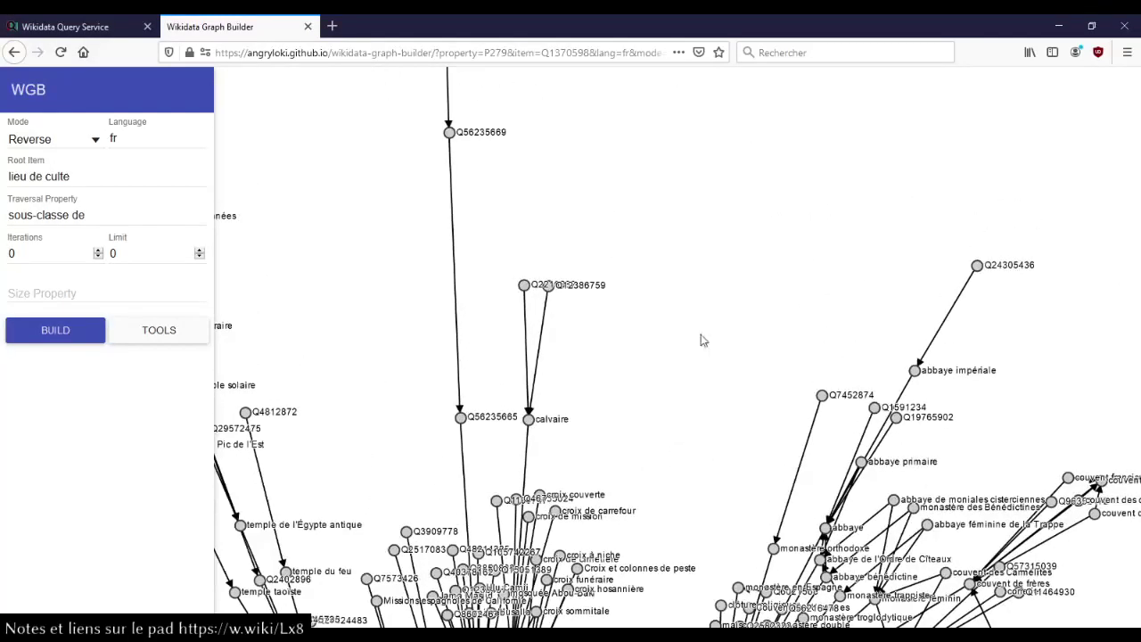
pyautogui.moveTo(728, 251); pyautogui.dragTo(675, 97)
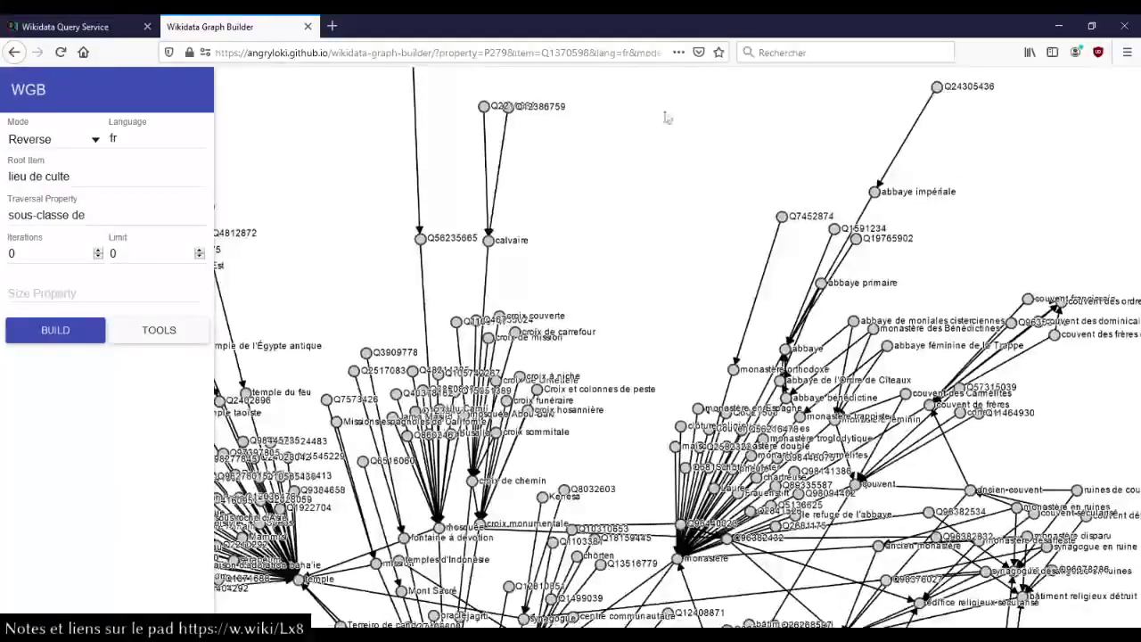
pyautogui.moveTo(649, 197); pyautogui.dragTo(627, 72)
pyautogui.moveTo(597, 301); pyautogui.dragTo(722, 59)
pyautogui.moveTo(416, 364); pyautogui.dragTo(443, 214)
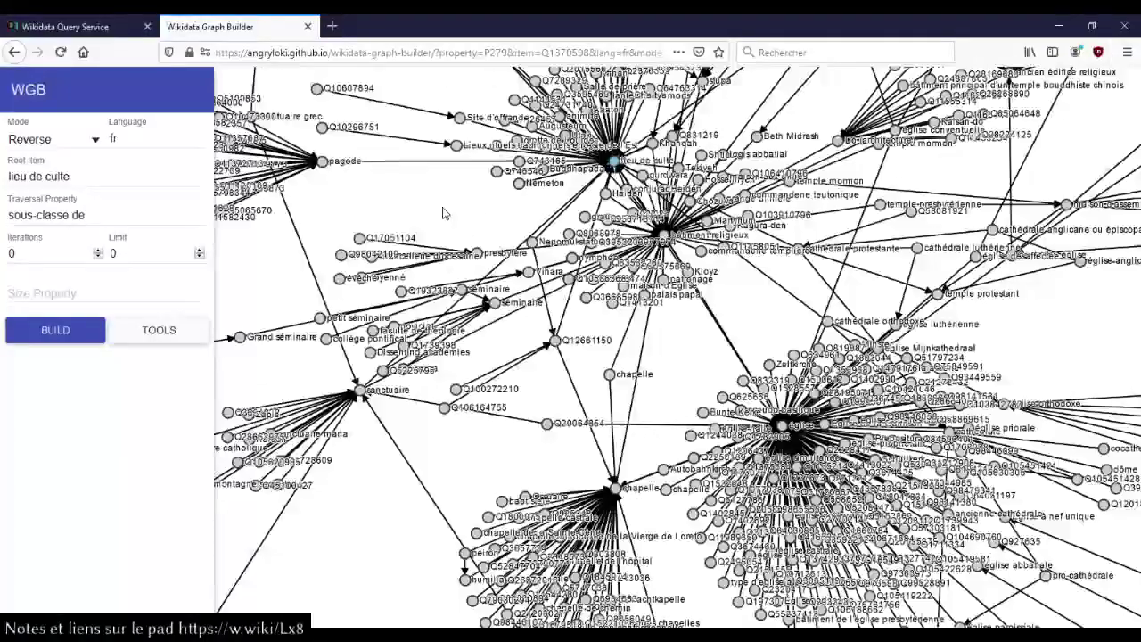
# Step: Examine the overall lieu de culte graph, including the pagode, sanctuaire, sanctuaire shinto and bois sacré branches
pyautogui.scroll(-5, 443, 213)
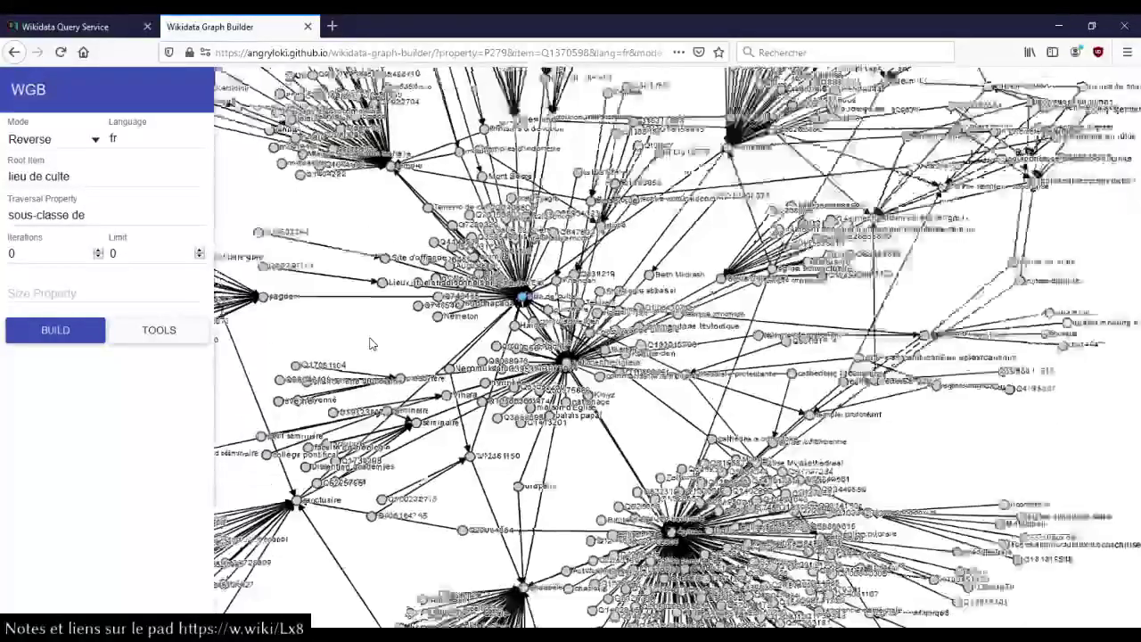
pyautogui.scroll(3, 527, 330)
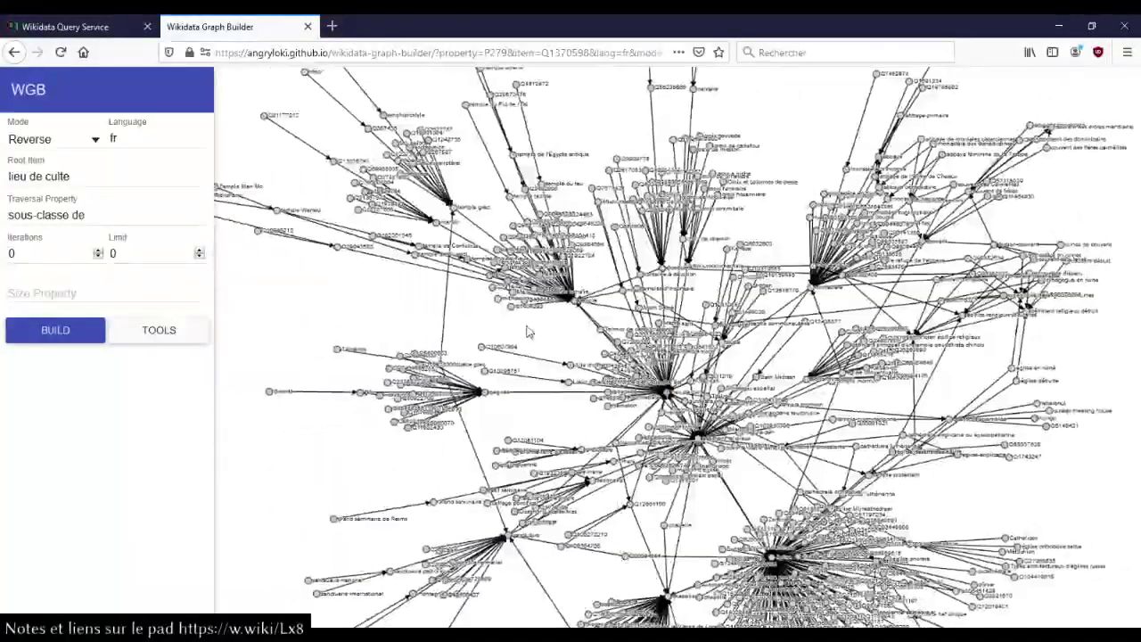
pyautogui.moveTo(535, 323); pyautogui.dragTo(561, 127)
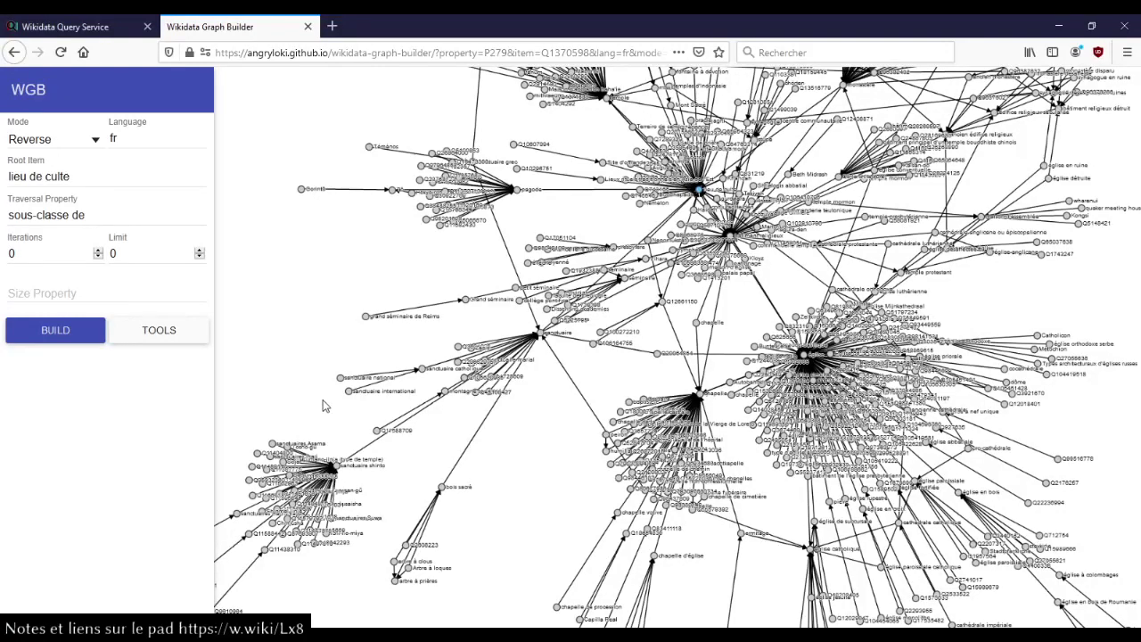
pyautogui.moveTo(322, 399); pyautogui.dragTo(479, 279)
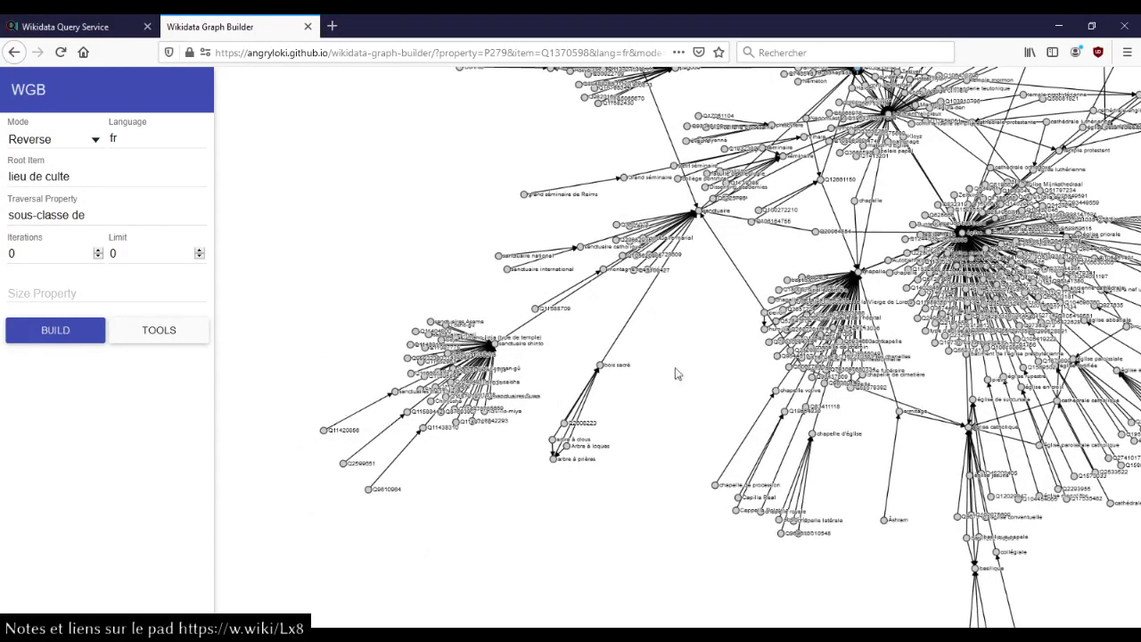
pyautogui.moveTo(685, 368); pyautogui.dragTo(644, 398)
pyautogui.scroll(4, 644, 398)
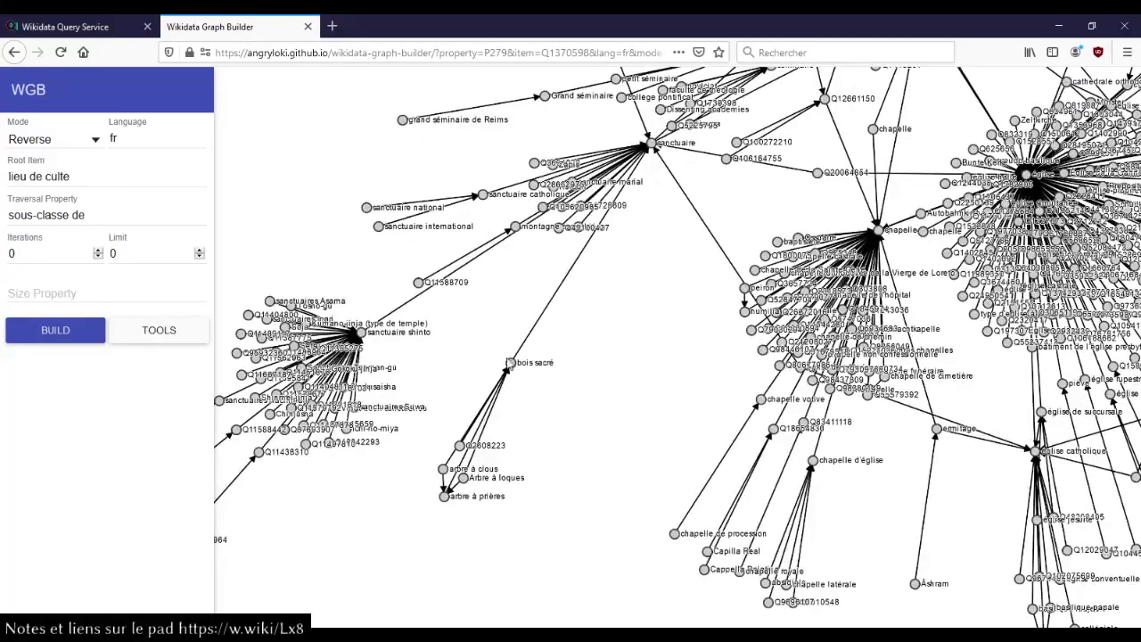
pyautogui.moveTo(612, 319); pyautogui.dragTo(517, 535)
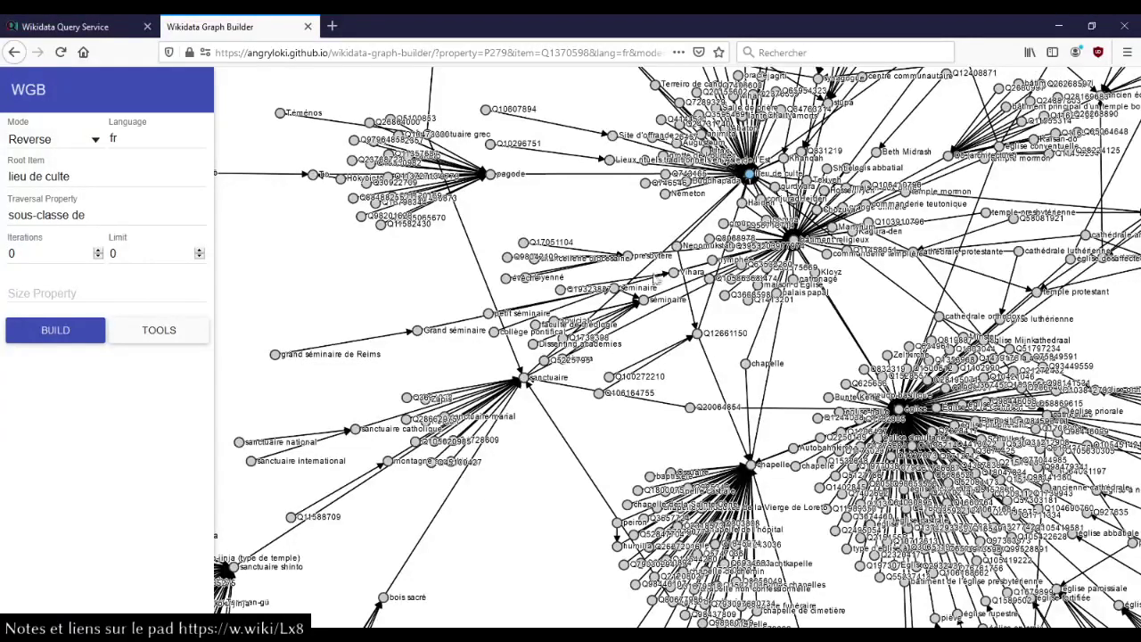
# Step: Spread out the séminaire nodes and examine how they connect, along with the neighbouring sanctuaire and chapelle branches
pyautogui.scroll(2, 661, 350)
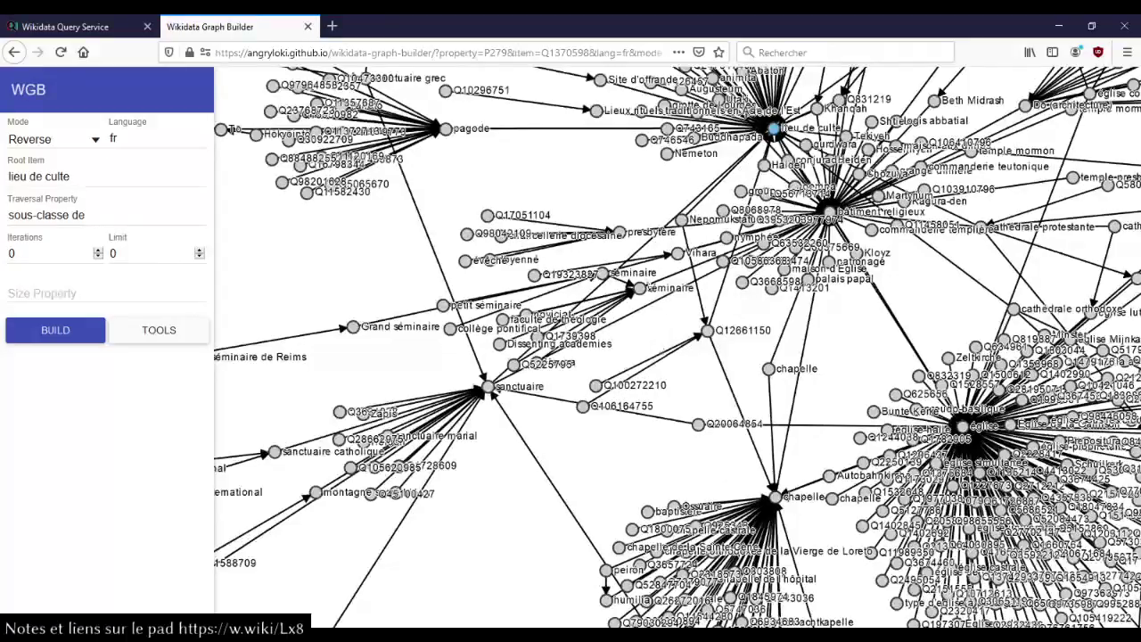
pyautogui.moveTo(640, 292); pyautogui.dragTo(720, 374)
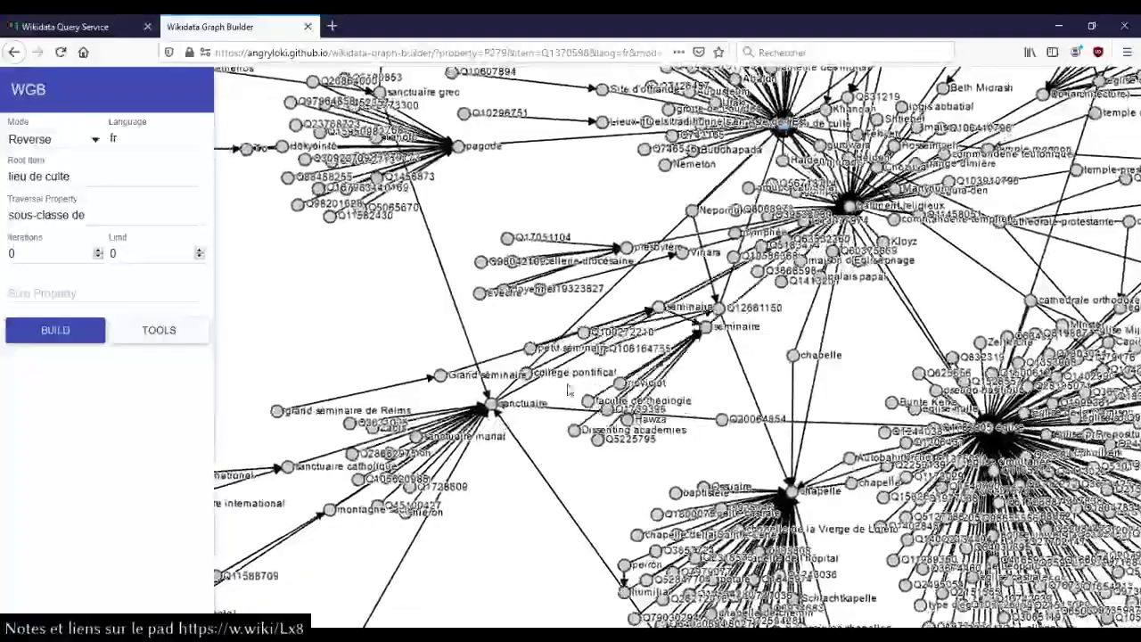
pyautogui.moveTo(611, 458); pyautogui.dragTo(399, 89)
pyautogui.scroll(-4, 545, 358)
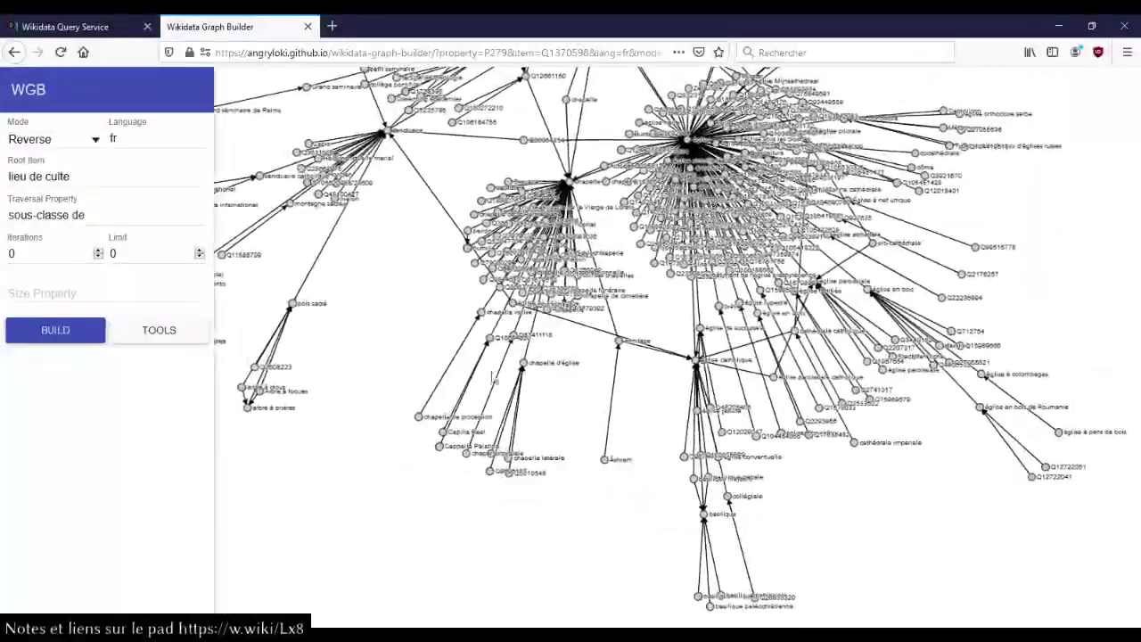
pyautogui.moveTo(431, 319); pyautogui.dragTo(556, 473)
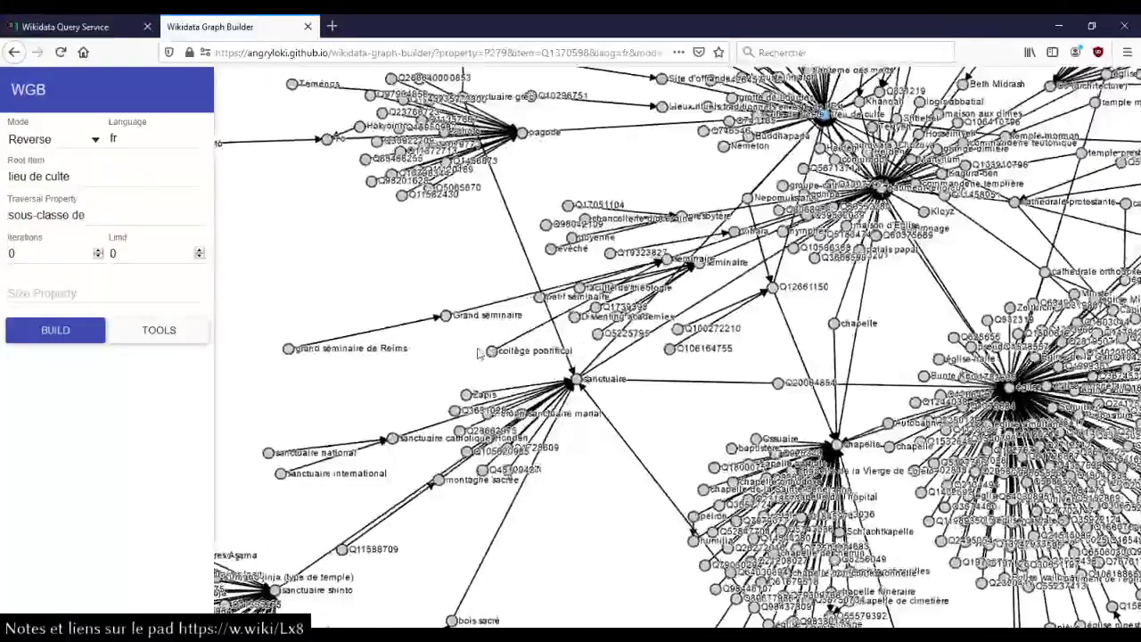
pyautogui.scroll(1, 731, 280)
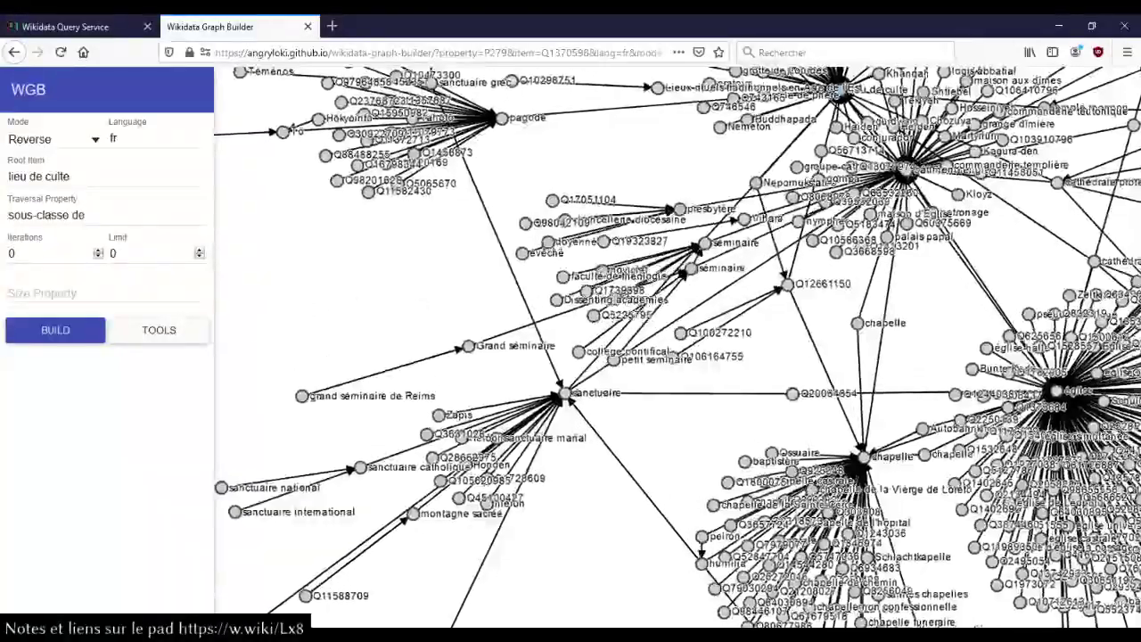
# Step: Open both séminaire items, Q233324 and Q14911880, compare their descriptions and labels, and close the two pages
pyautogui.click(598, 163)
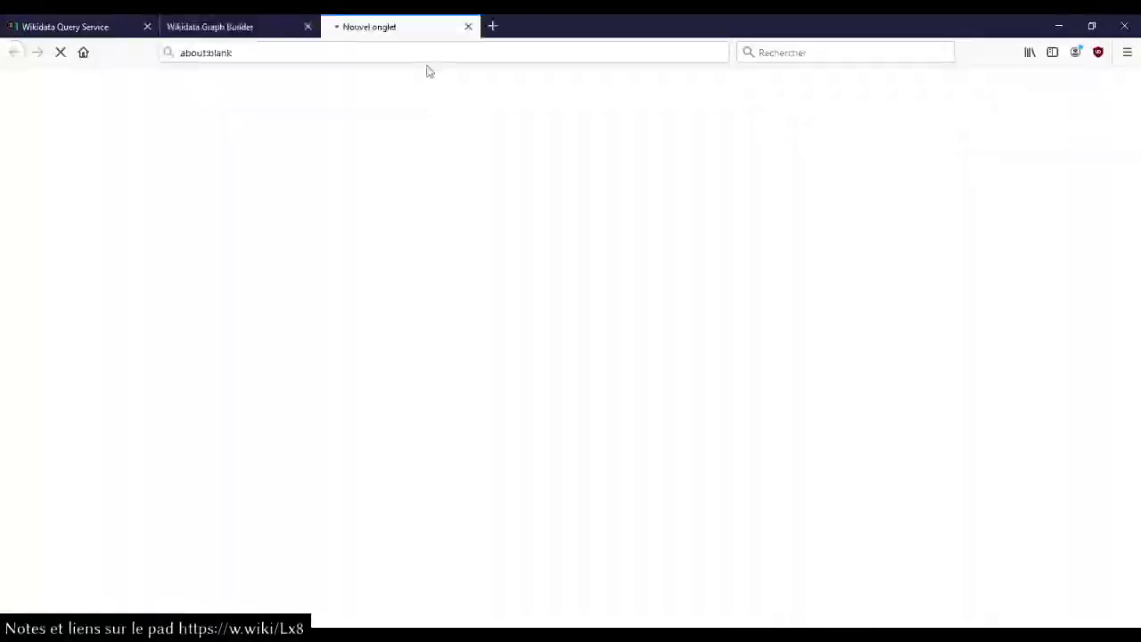
pyautogui.click(228, 22)
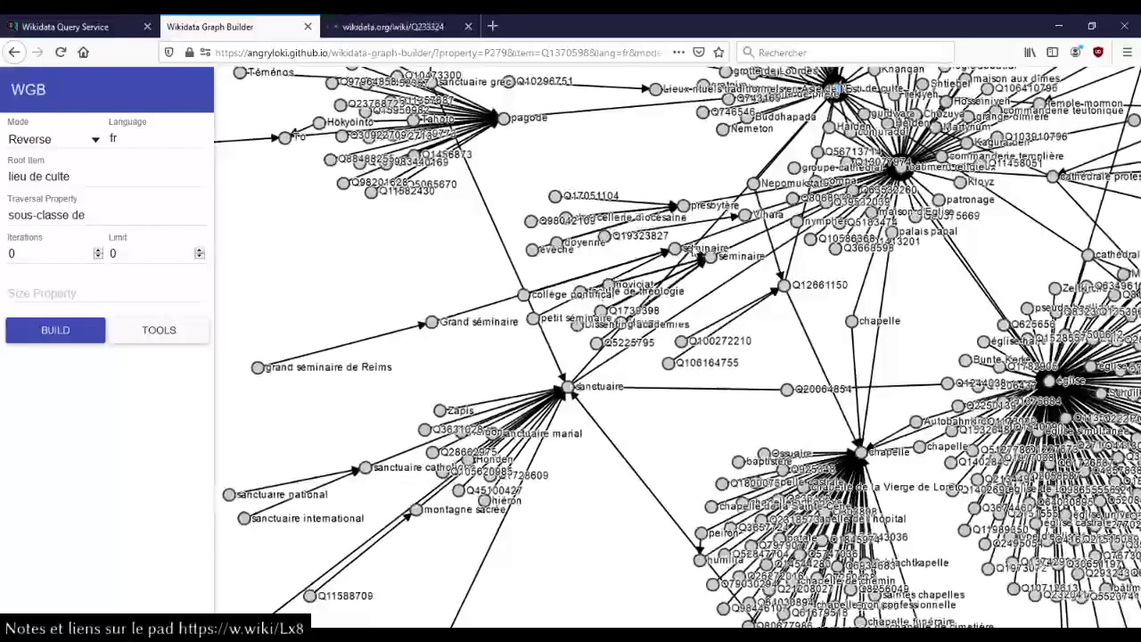
pyautogui.click(691, 253)
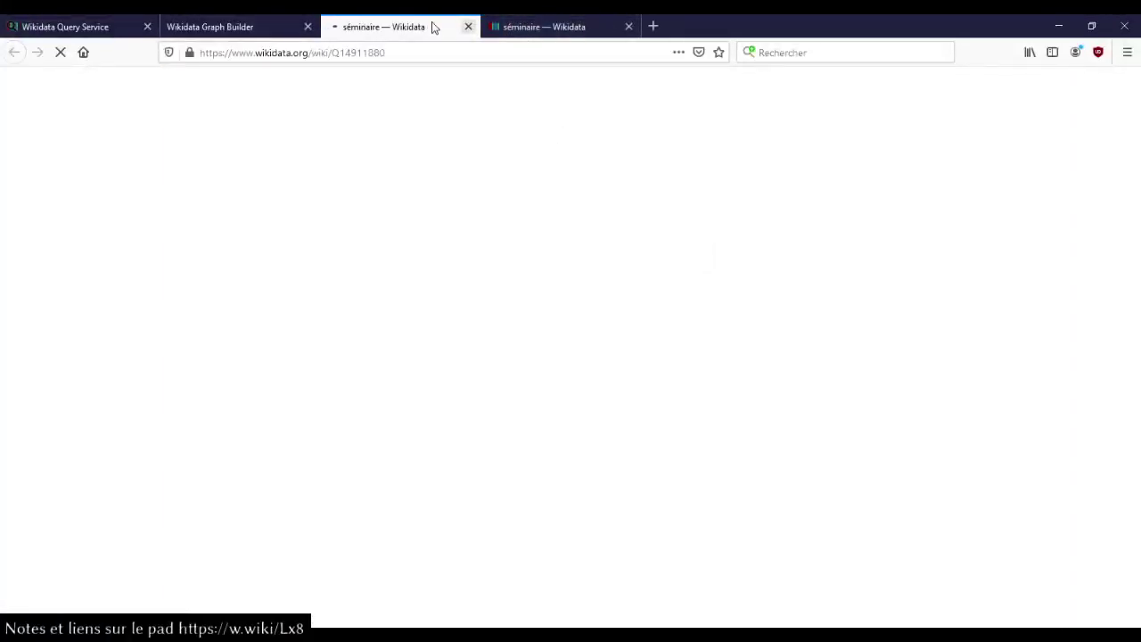
pyautogui.click(574, 33)
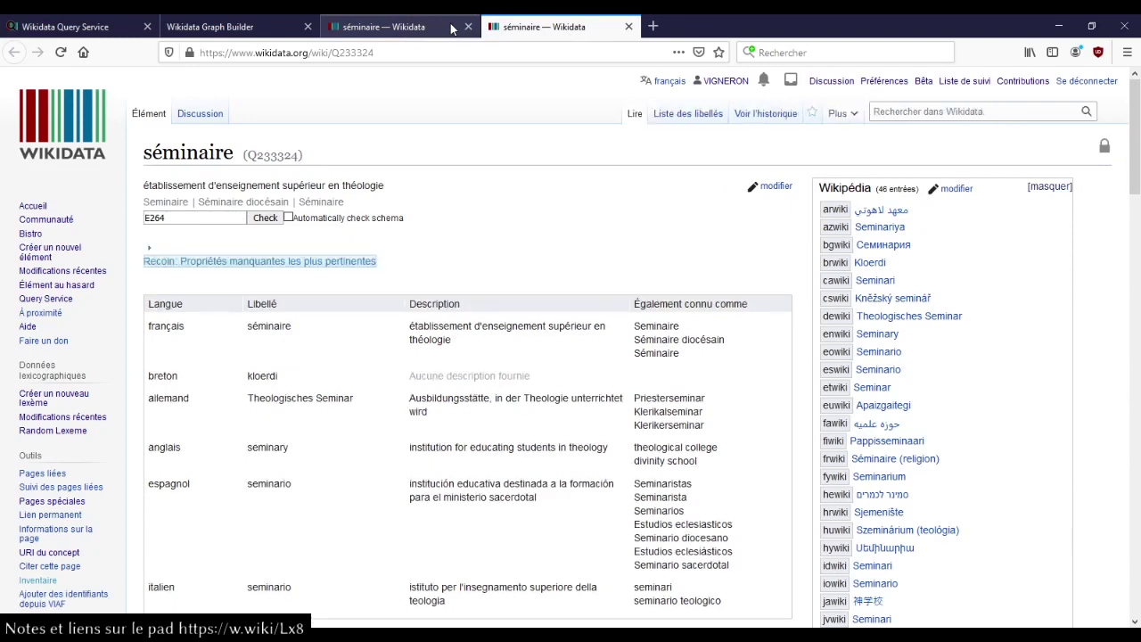
pyautogui.click(434, 24)
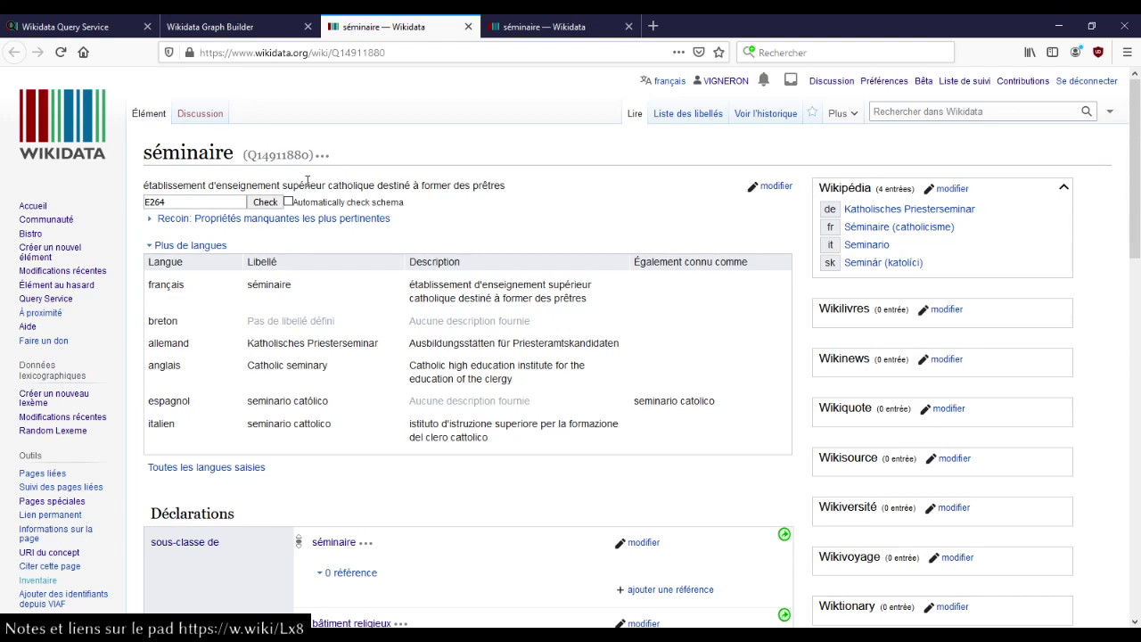
pyautogui.click(557, 25)
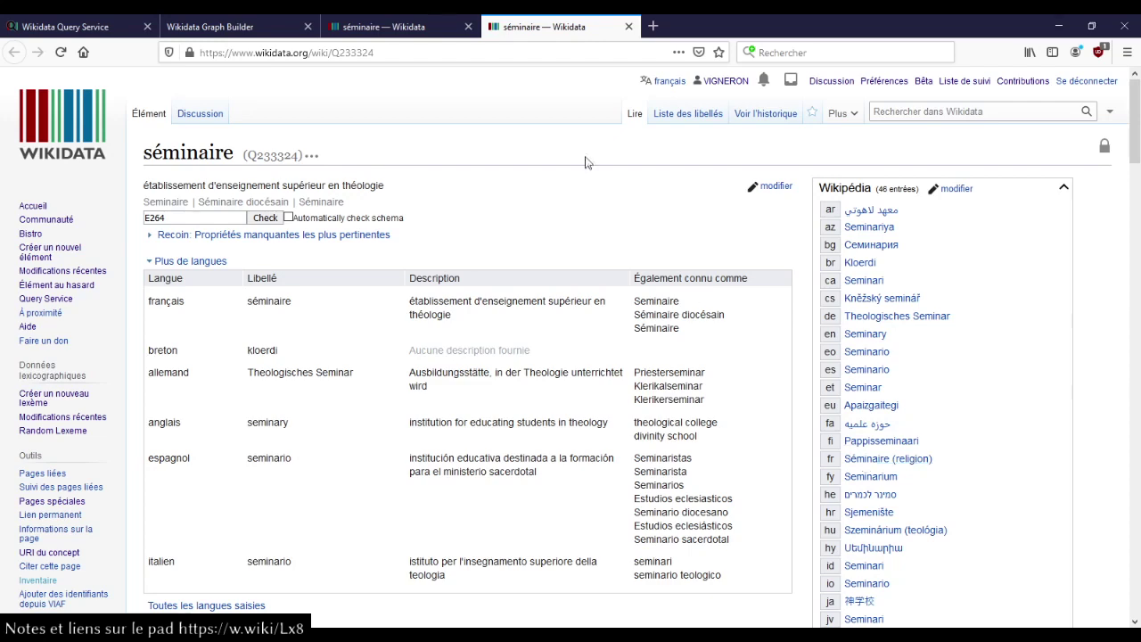
pyautogui.click(467, 28)
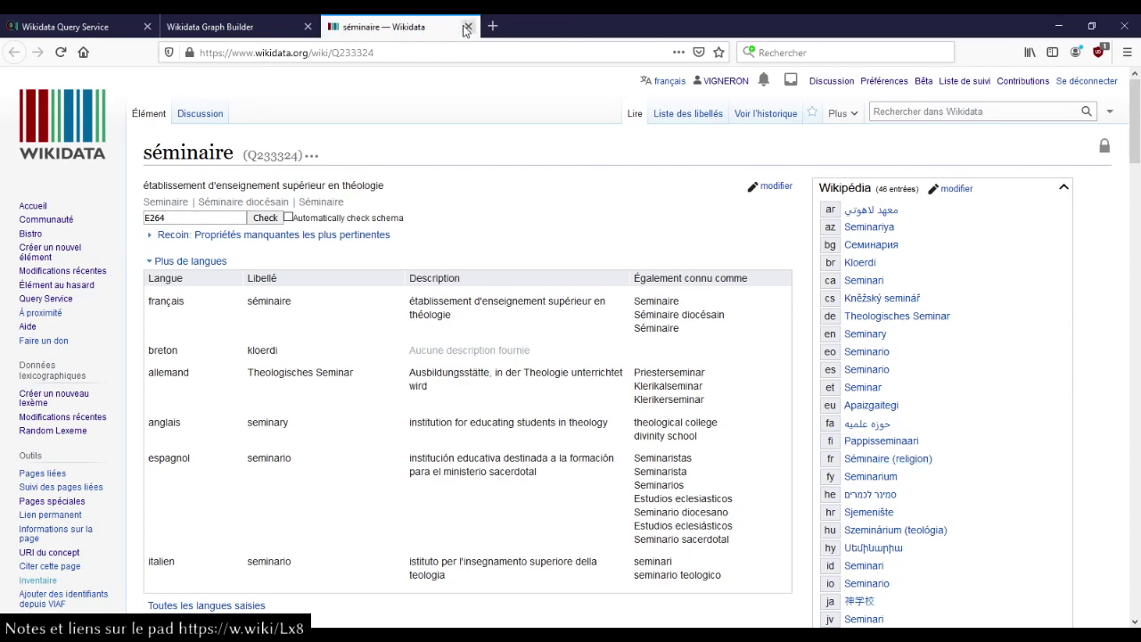
pyautogui.click(467, 28)
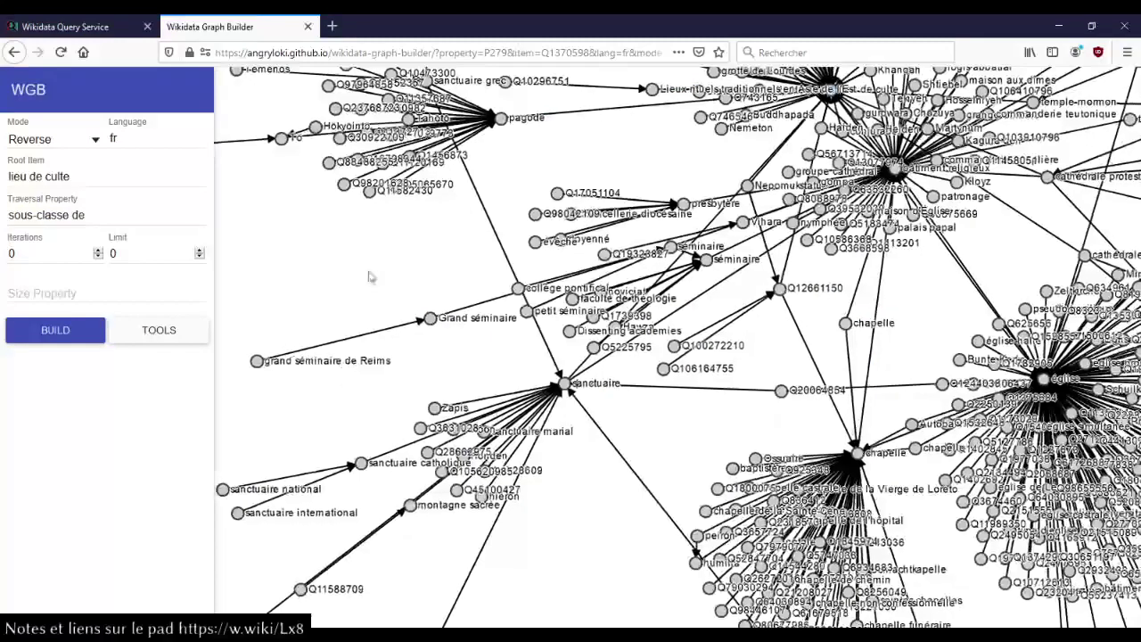
# Step: Switch to Wikidata Query Service, replace the intermediate ?commune triples with the single path wdt:P131* to wd:Q3139, and run the query
pyautogui.click(59, 28)
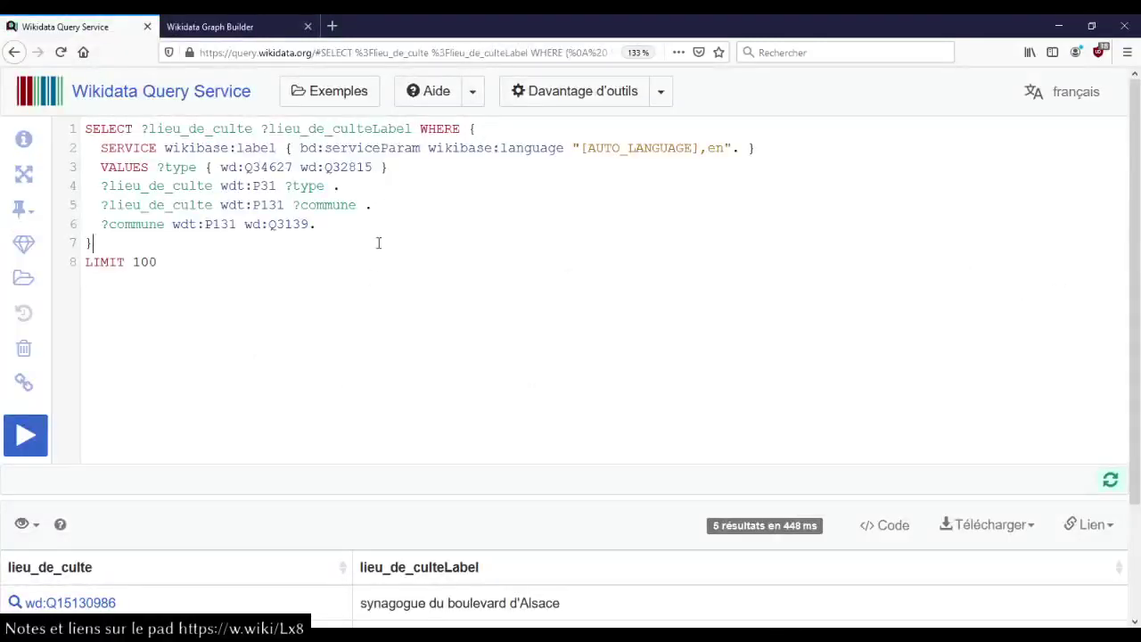
pyautogui.scroll(-3, 374, 346)
pyautogui.scroll(3, 374, 346)
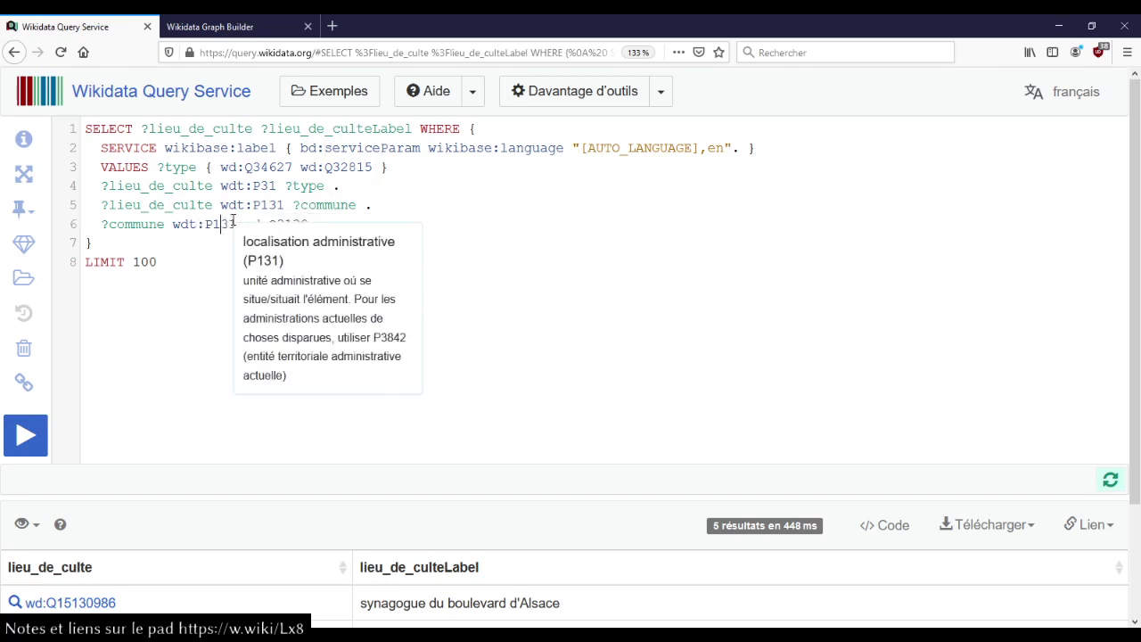
pyautogui.moveTo(284, 205)
pyautogui.moveTo(284, 205); pyautogui.dragTo(236, 226)
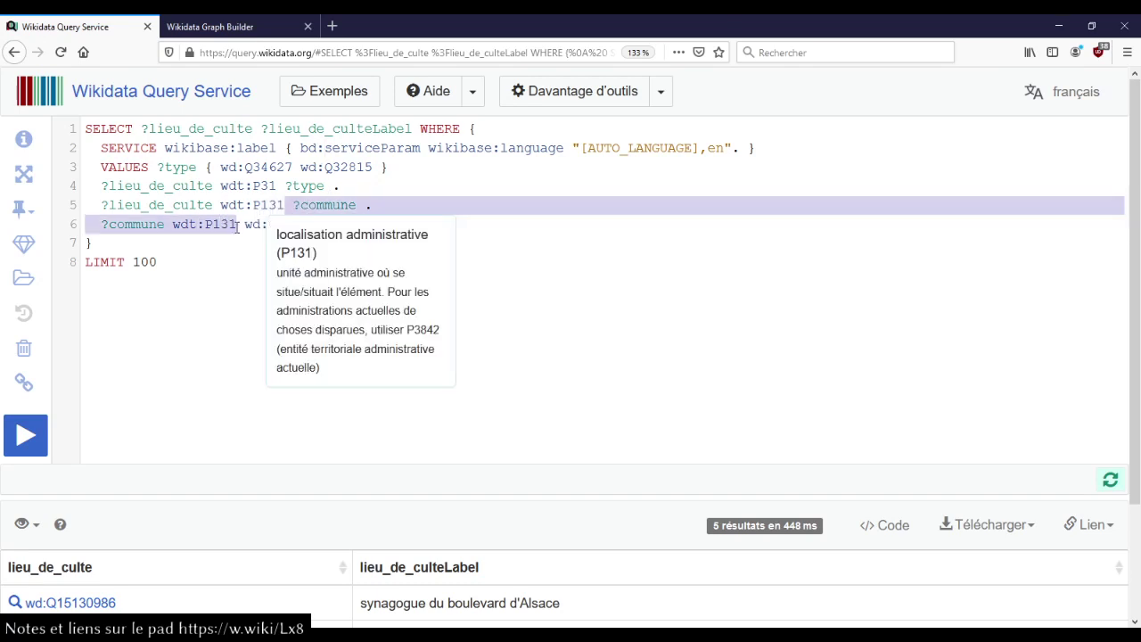
pyautogui.press('BackSpace')
pyautogui.write('*')
pyautogui.hotkey('ctrl', 'Return')
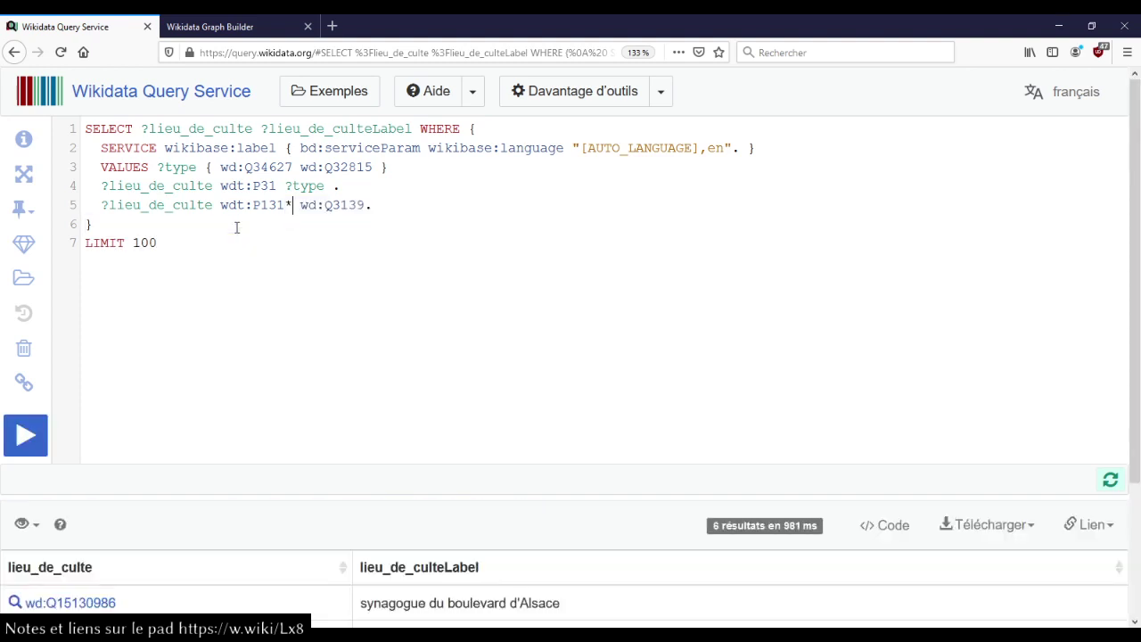
pyautogui.scroll(-3, 329, 257)
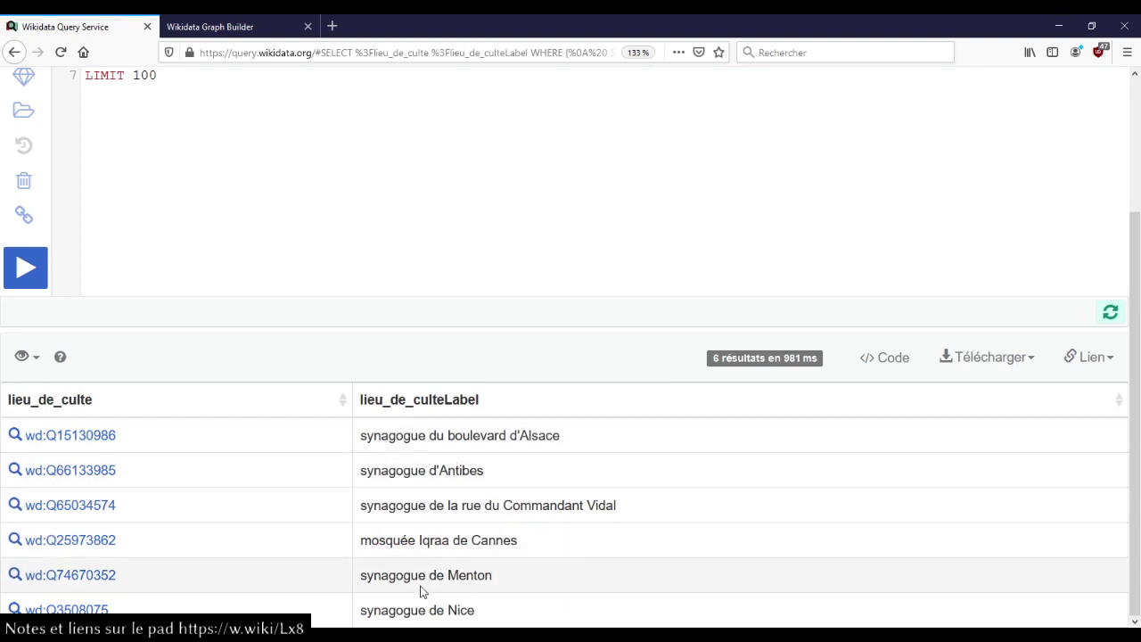
# Step: Undo the path edit to bring back the two ?commune triples, and copy both lines
pyautogui.scroll(3, 422, 591)
pyautogui.scroll(-3, 327, 363)
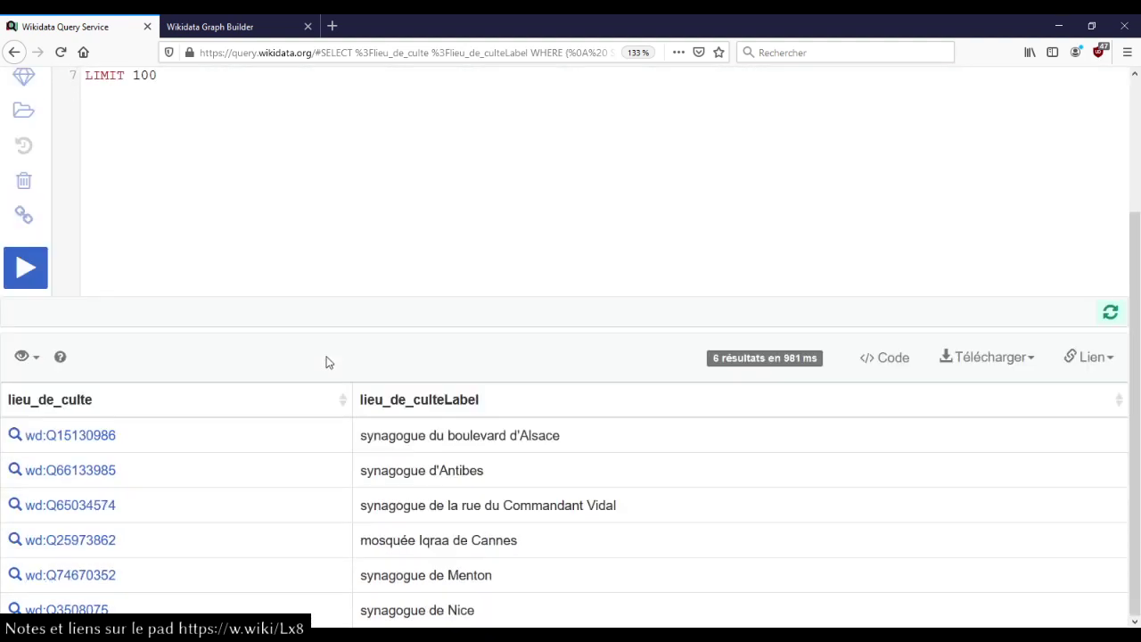
pyautogui.scroll(3, 326, 362)
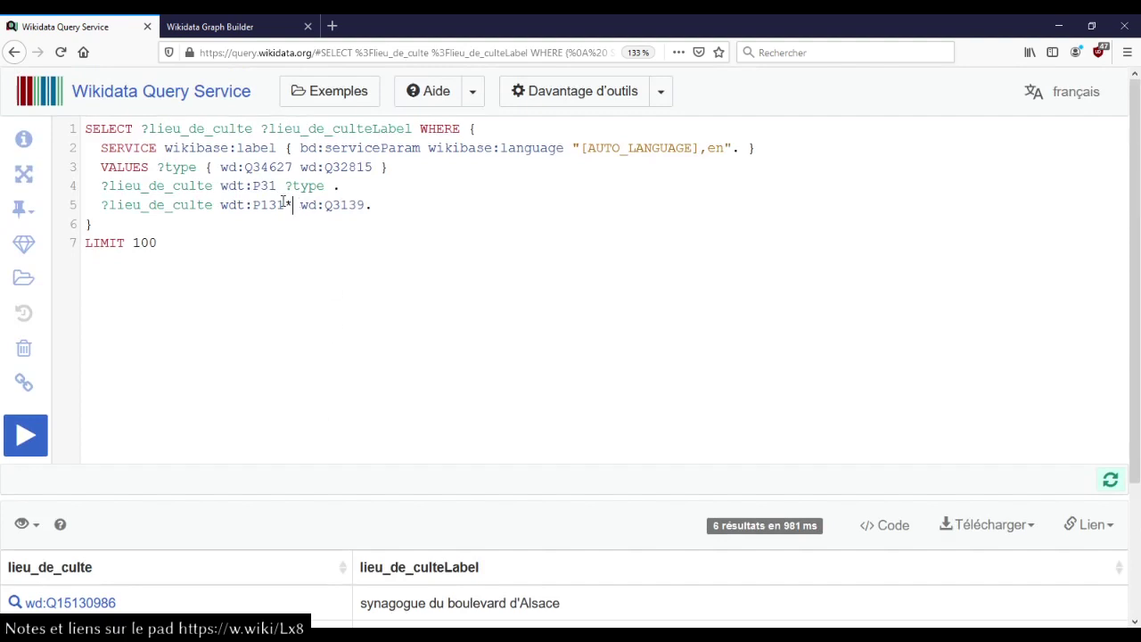
pyautogui.moveTo(283, 202)
pyautogui.click(271, 245)
pyautogui.hotkey('ctrl', 'z')
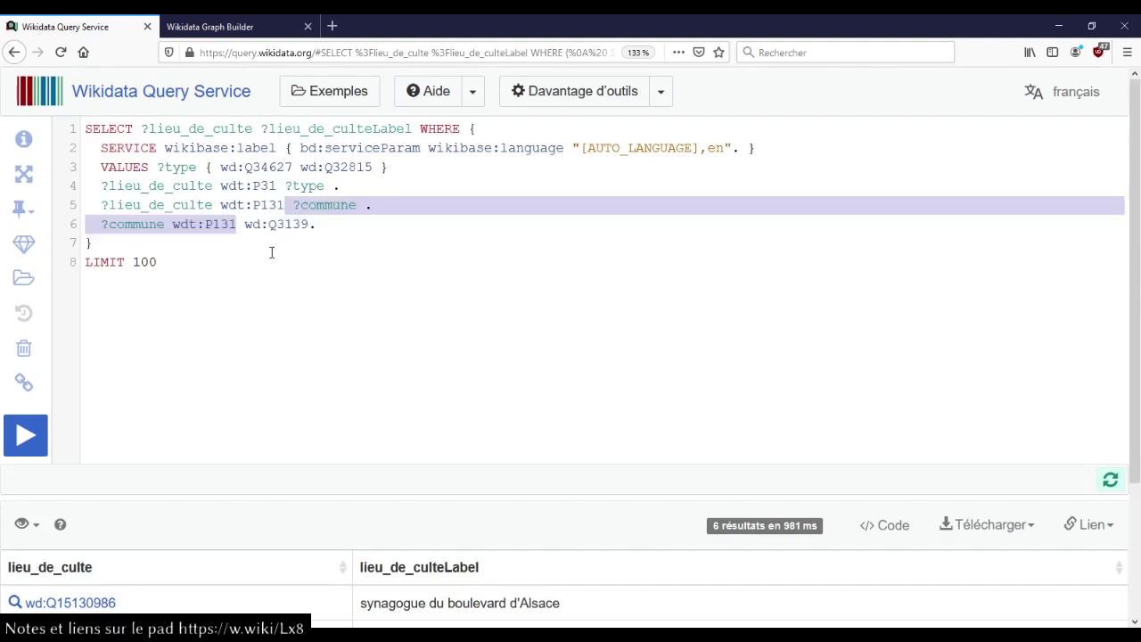
pyautogui.press('End')
pyautogui.hotkey('shift', 'Home')
pyautogui.hotkey('shift', 'Up')
pyautogui.hotkey('ctrl', 'c')
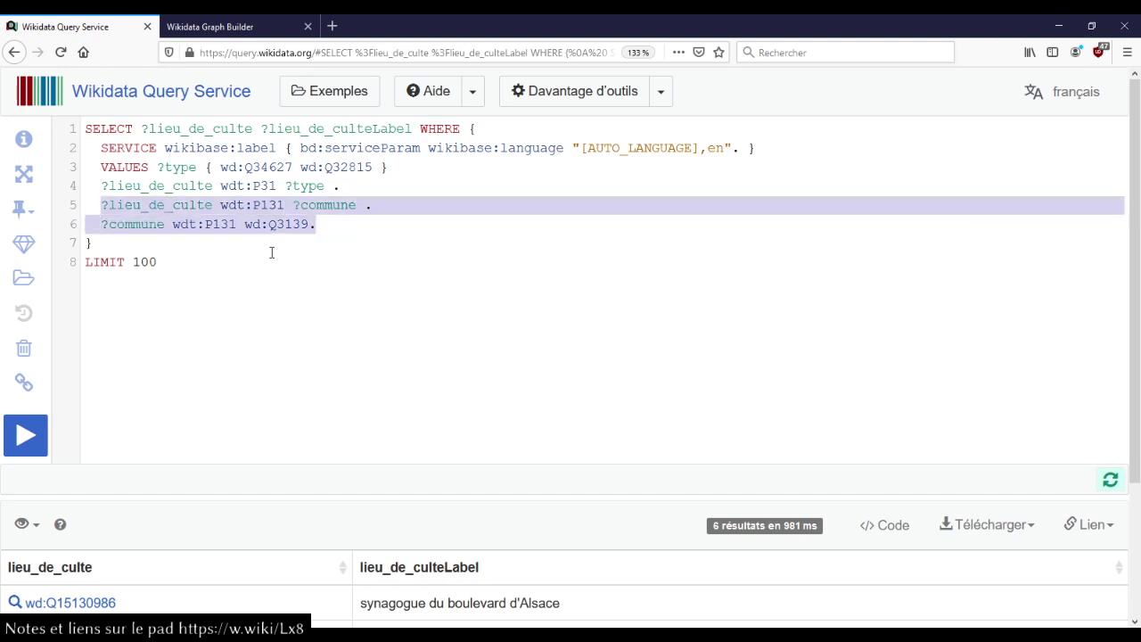
# Step: Restore the wdt:P131* line and paste the copied ?commune triples into a new MINUS block below it
pyautogui.hotkey('ctrl', 'y')
pyautogui.hotkey('ctrl', 'y')
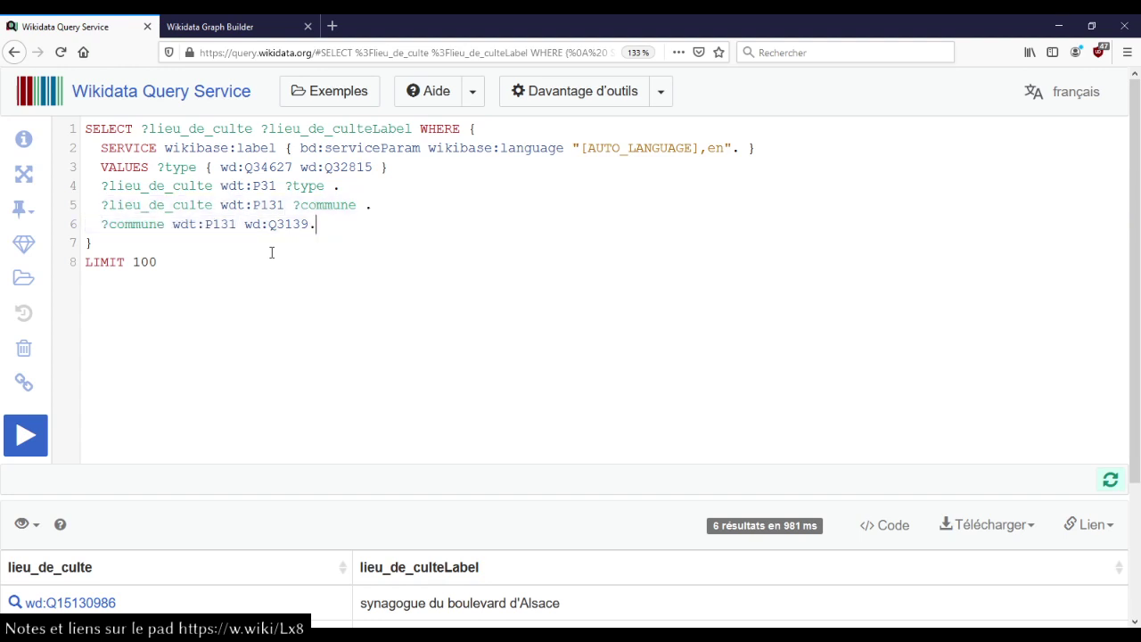
pyautogui.press('Return')
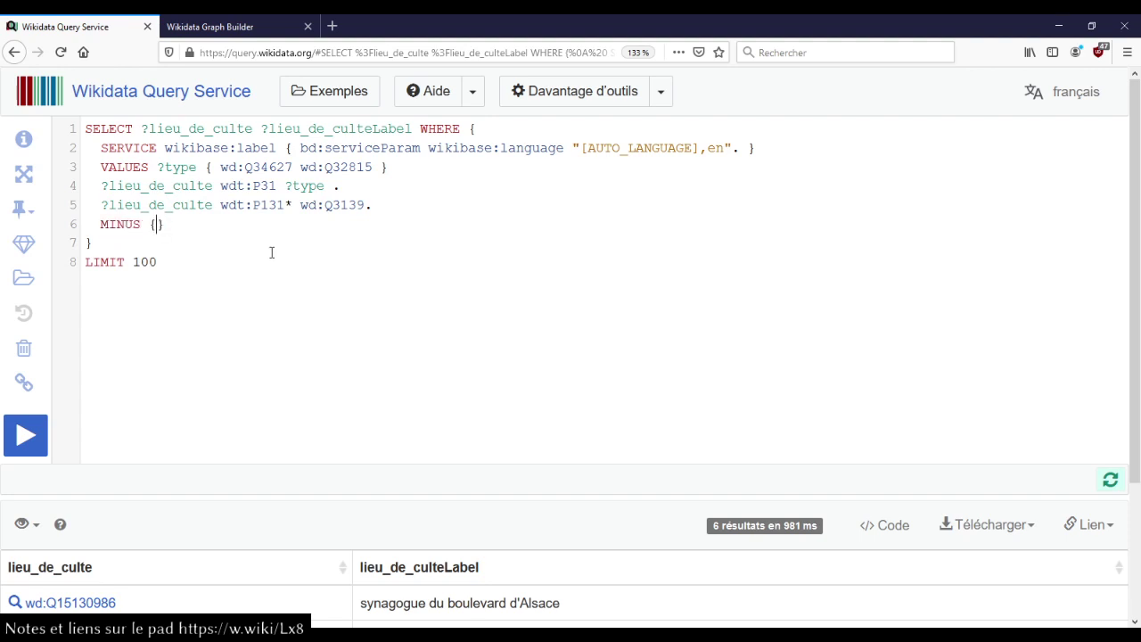
pyautogui.hotkey('ctrl', 'v')
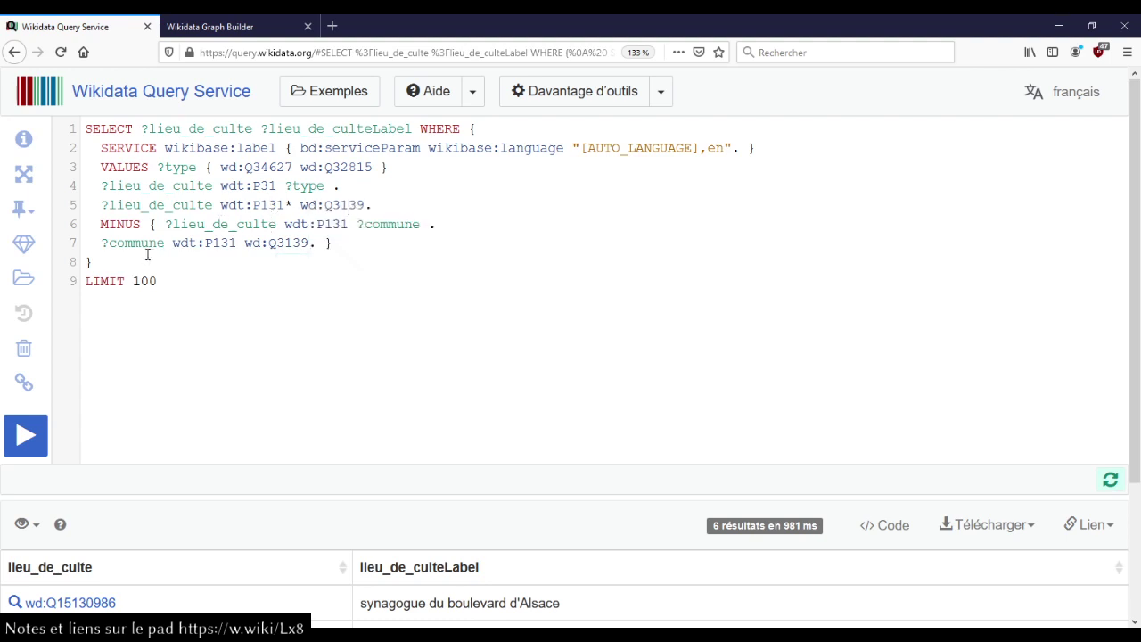
# Step: Condense the MINUS block to ?lieu_de_culte wdt:P131/wdt:P131 wd:Q3139 and run the query
pyautogui.moveTo(350, 226); pyautogui.dragTo(168, 246)
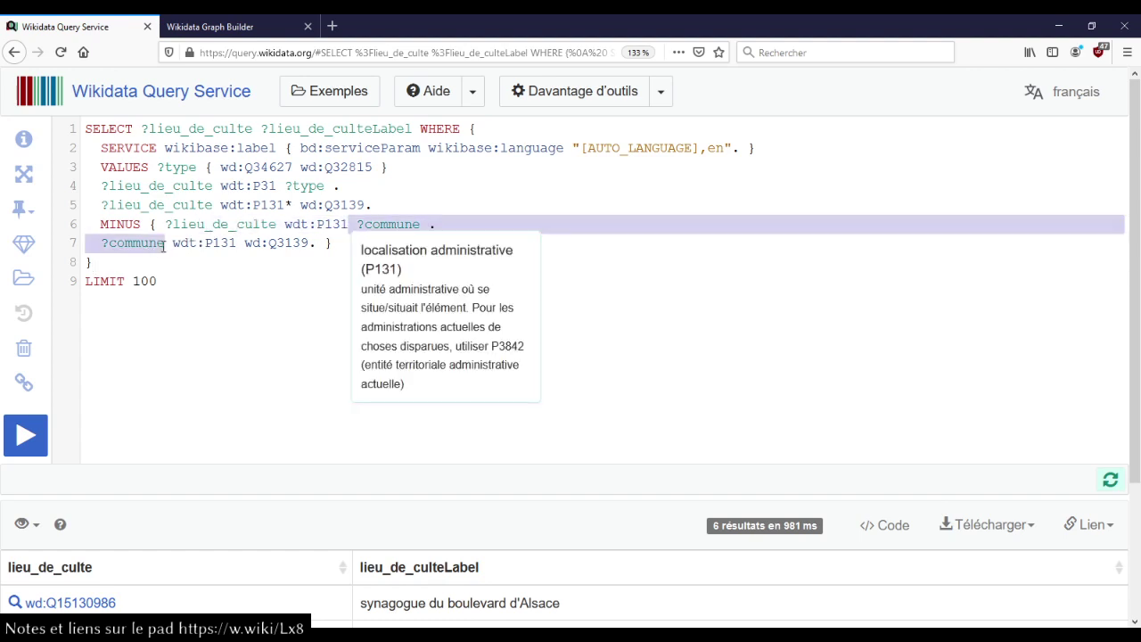
pyautogui.write('/wdt:P131')
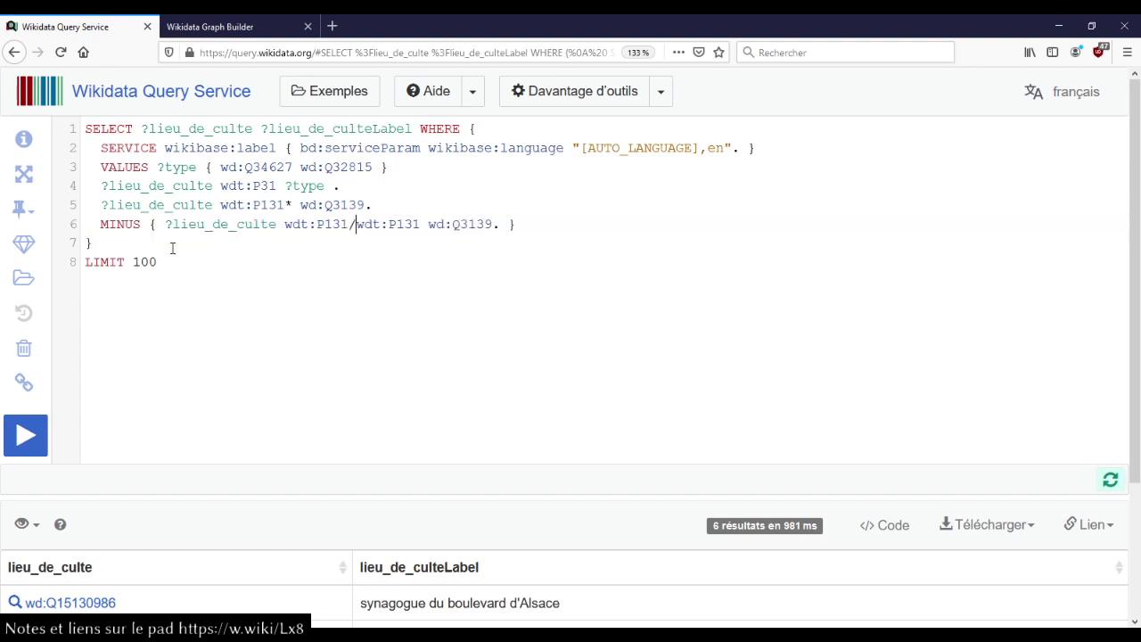
pyautogui.hotkey('ctrl', 'Return')
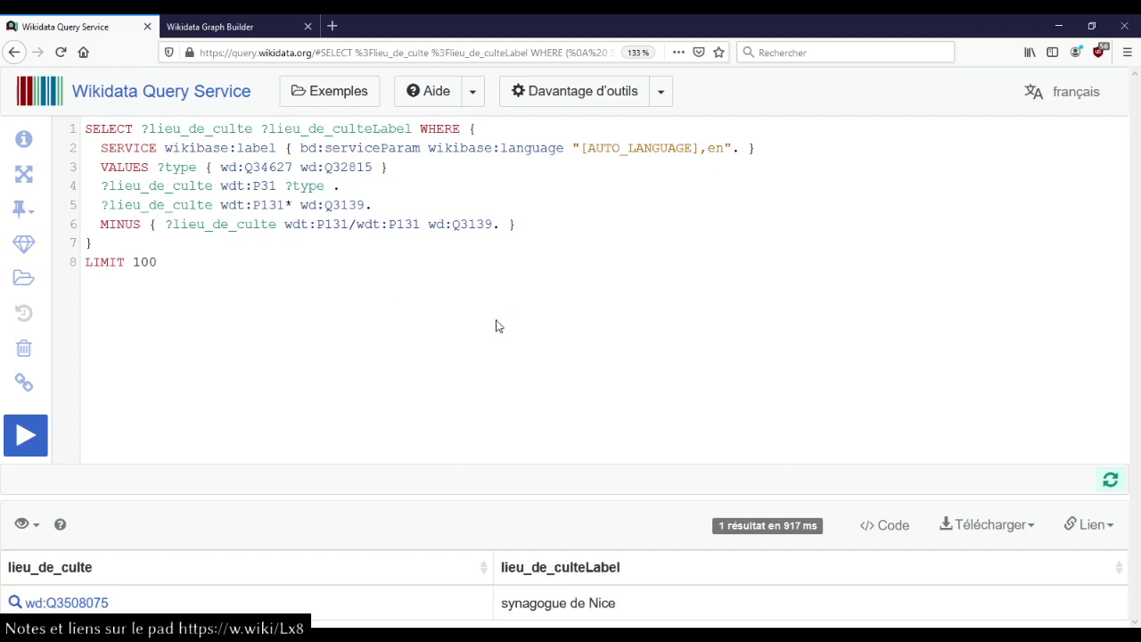
# Step: Open the synagogue de Nice result, find its localisation administrative statement, and follow the value to the Nice item
pyautogui.middleClick(71, 604)
pyautogui.click(239, 27)
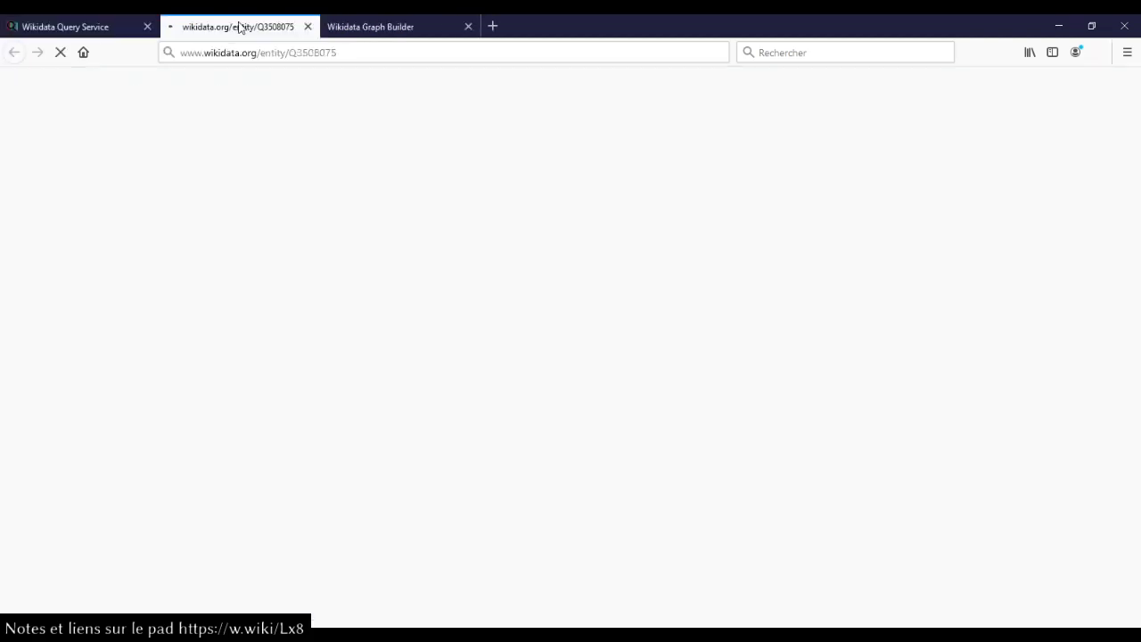
pyautogui.scroll(-2, 321, 268)
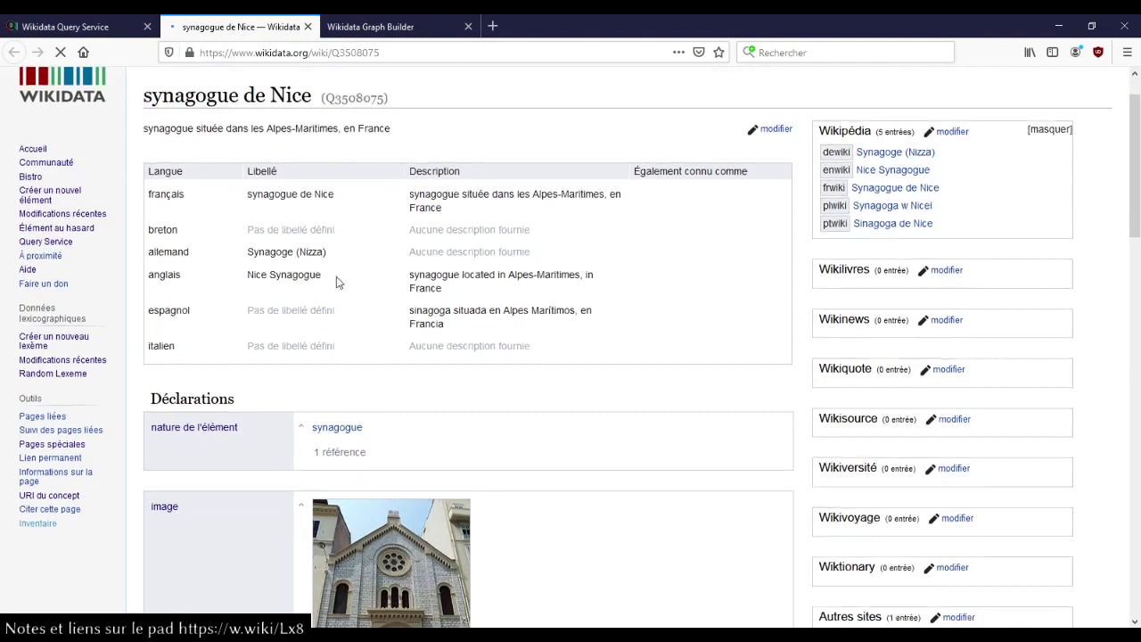
pyautogui.scroll(-5, 616, 324)
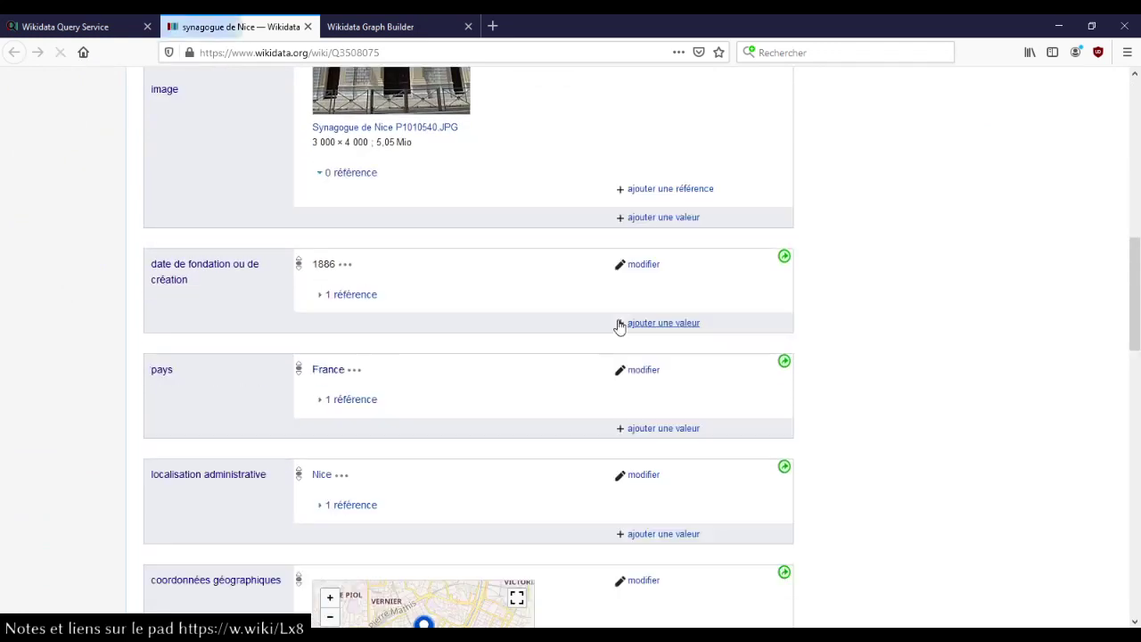
pyautogui.scroll(-2, 617, 326)
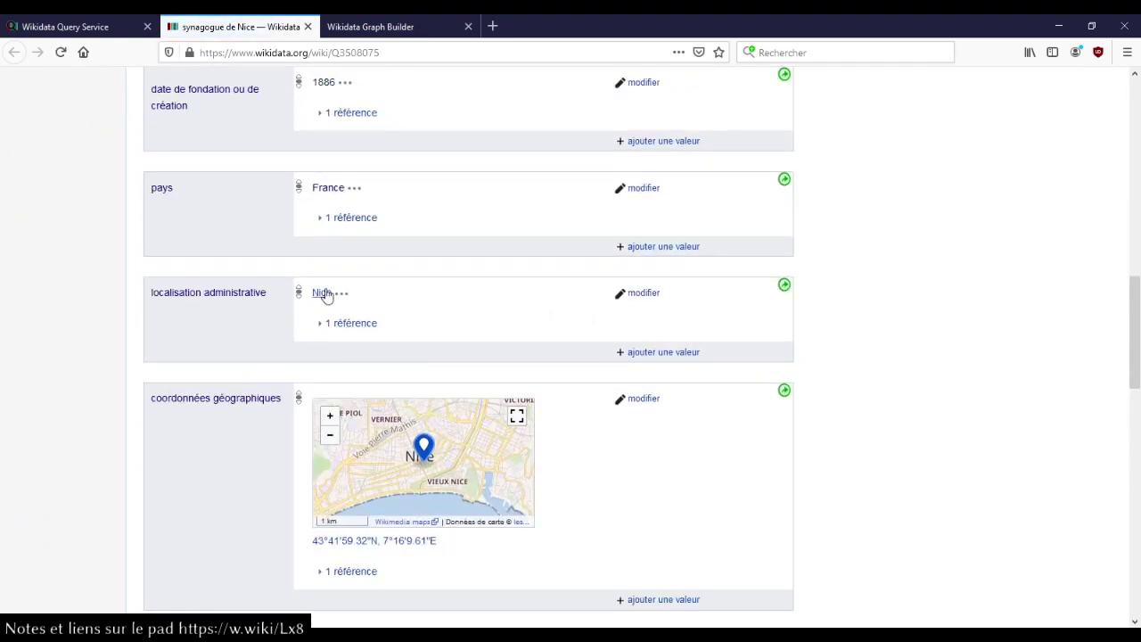
pyautogui.moveTo(324, 296)
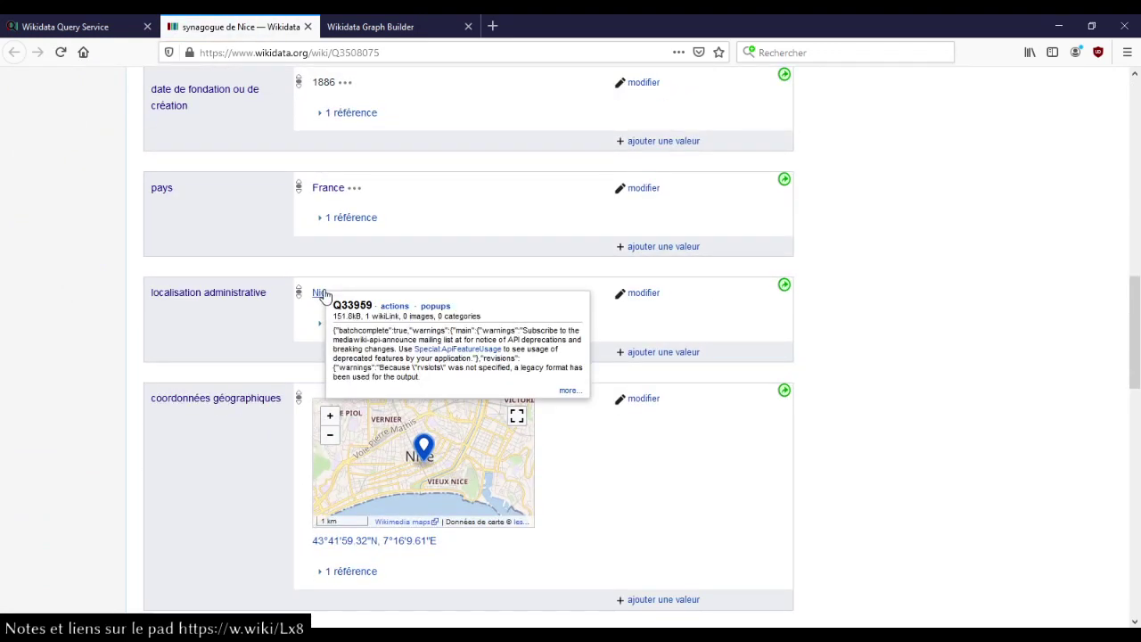
pyautogui.click(324, 296)
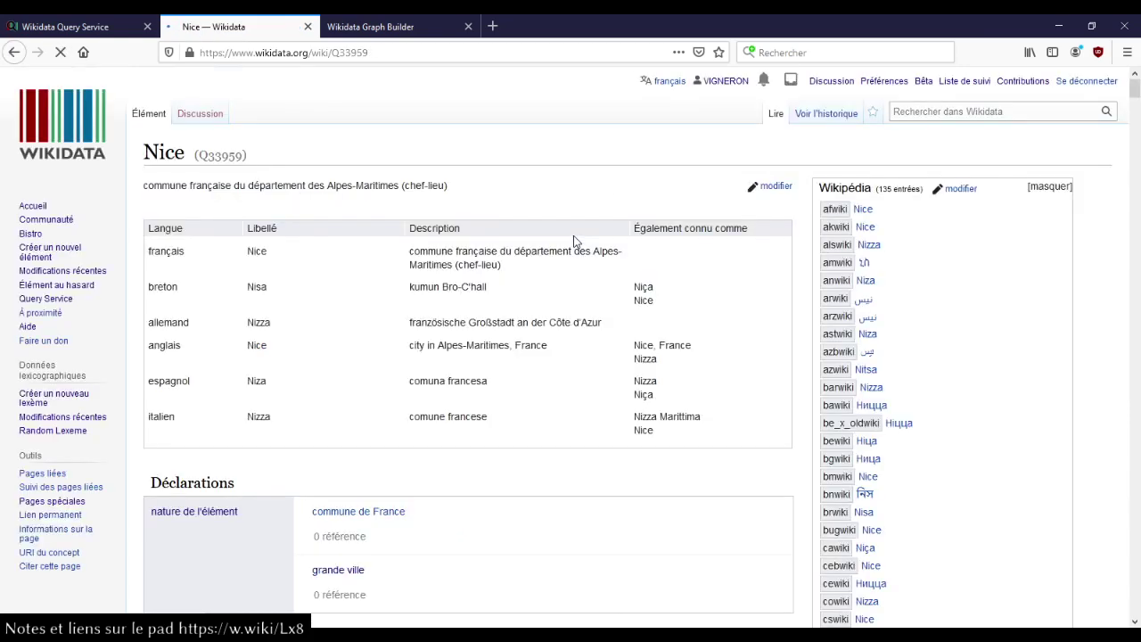
# Step: Go to the P131 statement on the Nice item and inspect the reference of its arrondissement de Nice value
pyautogui.scroll(-3, 573, 242)
pyautogui.scroll(-8, 573, 247)
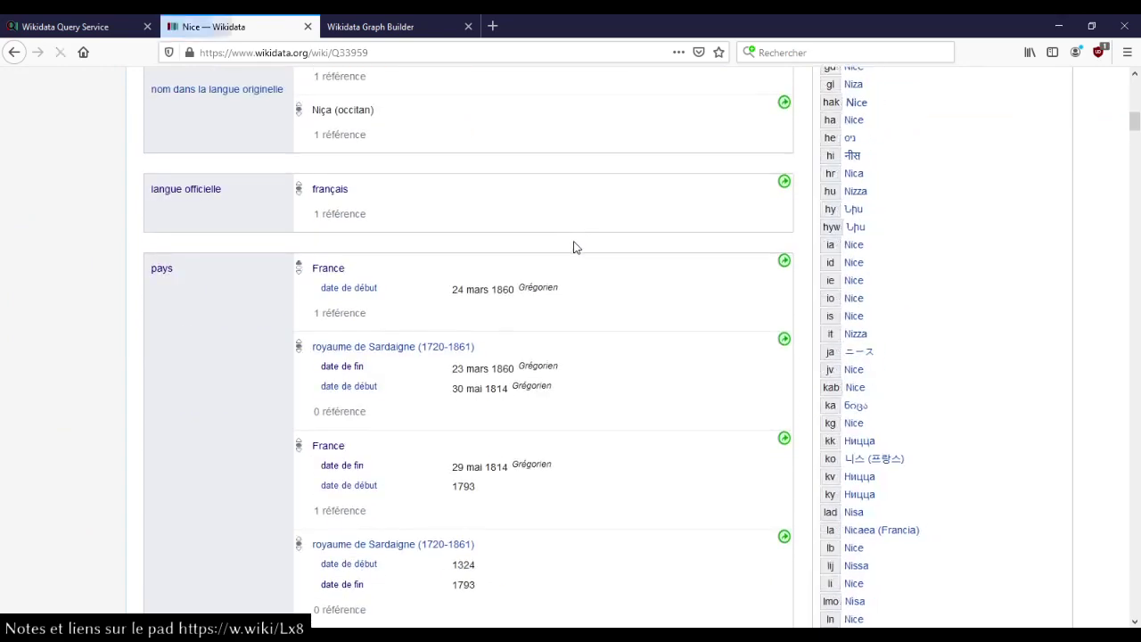
pyautogui.scroll(1, 573, 247)
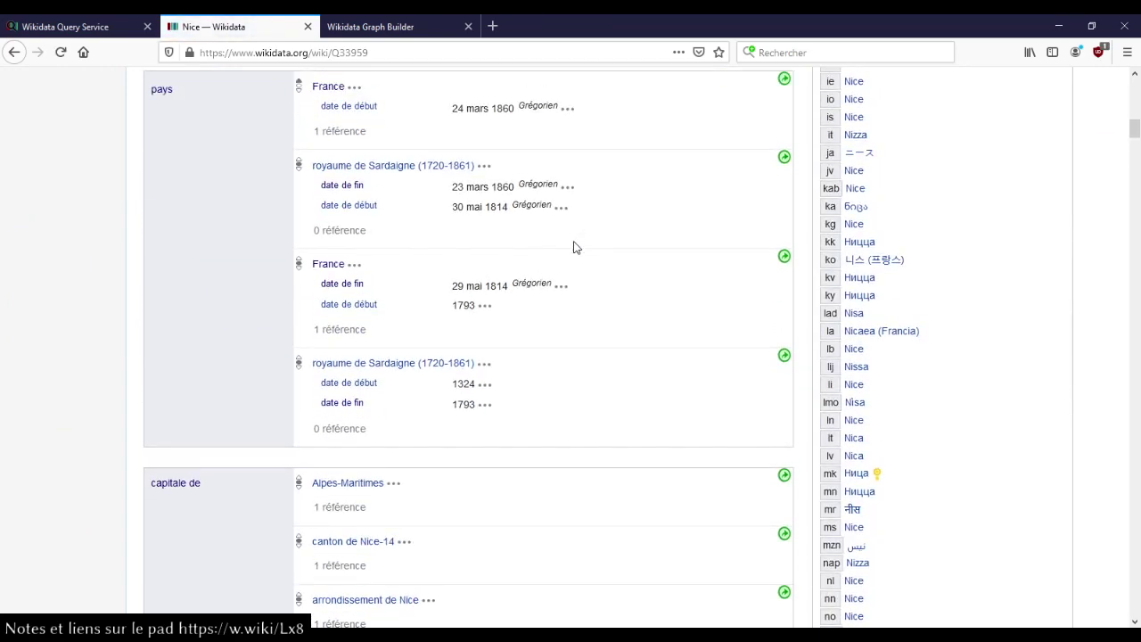
pyautogui.scroll(-15, 575, 247)
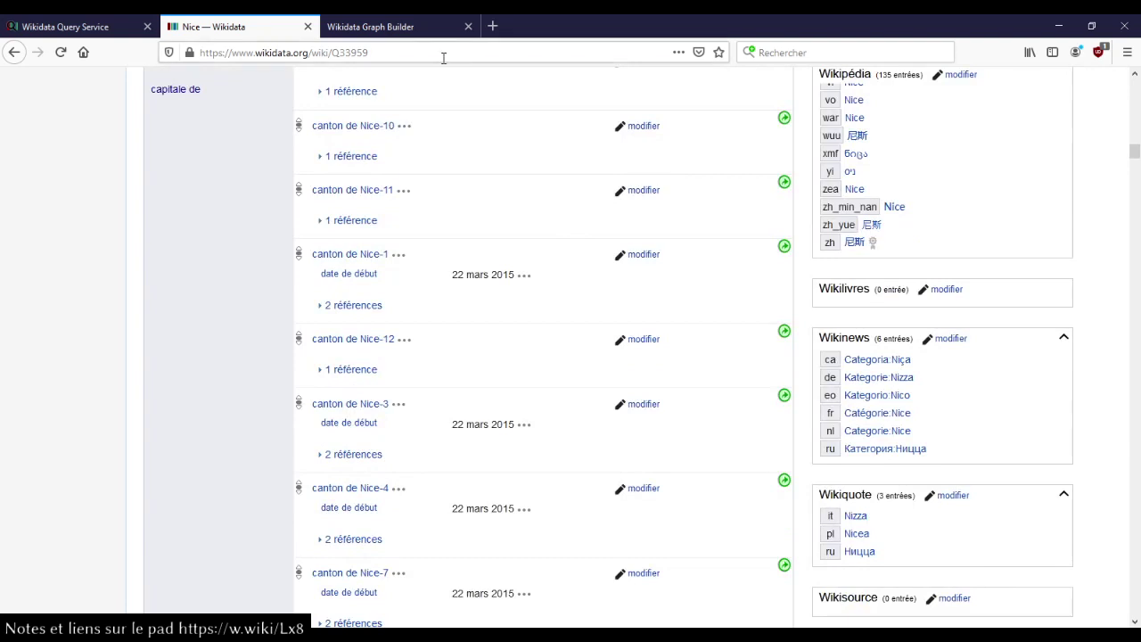
pyautogui.doubleClick(444, 59)
pyautogui.press('End')
pyautogui.write('#P131')
pyautogui.press('Return')
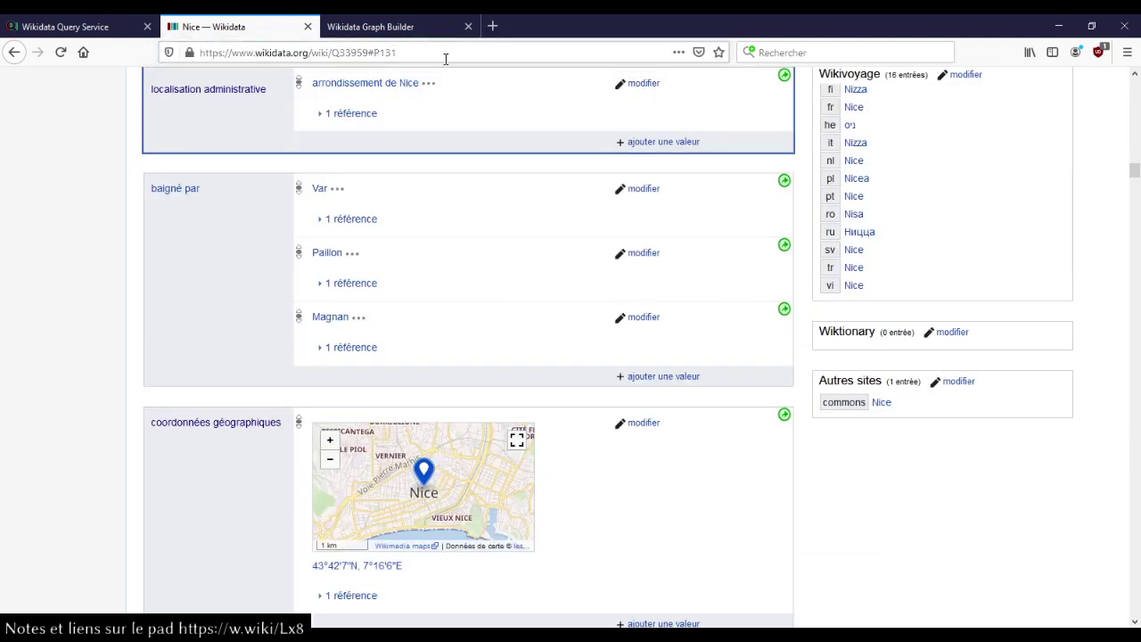
pyautogui.scroll(2, 78, 235)
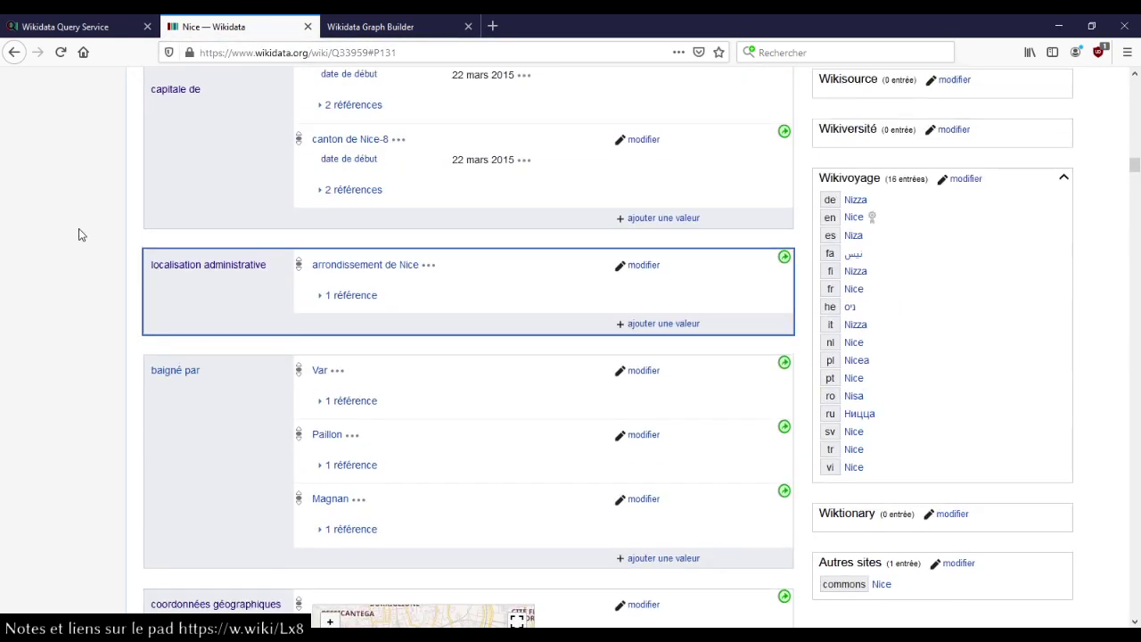
pyautogui.click(356, 300)
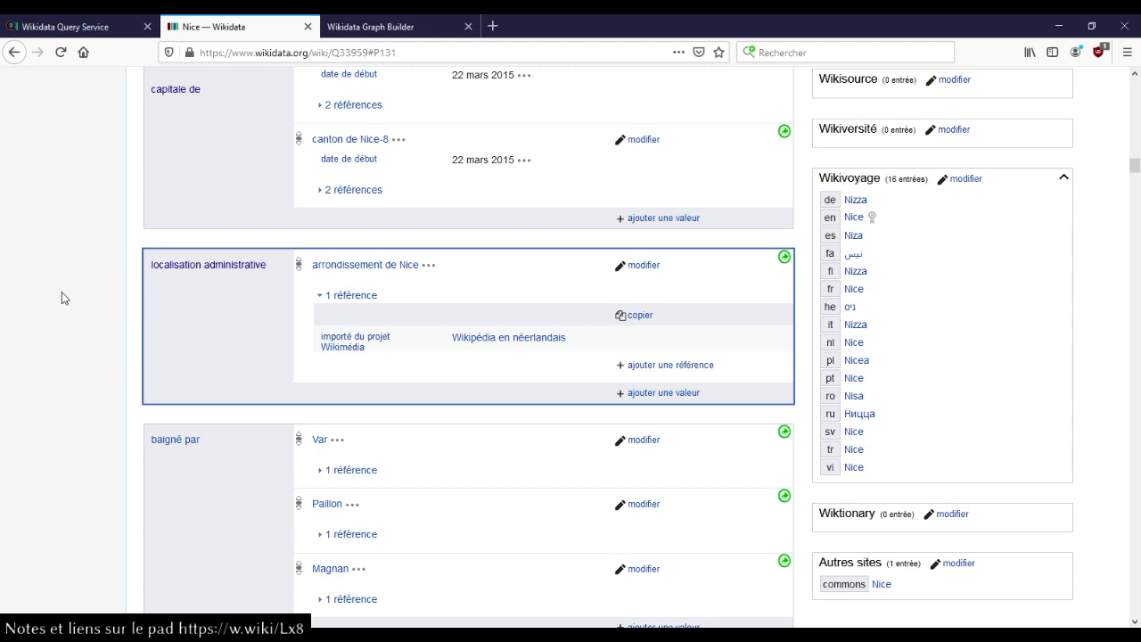
pyautogui.click(355, 298)
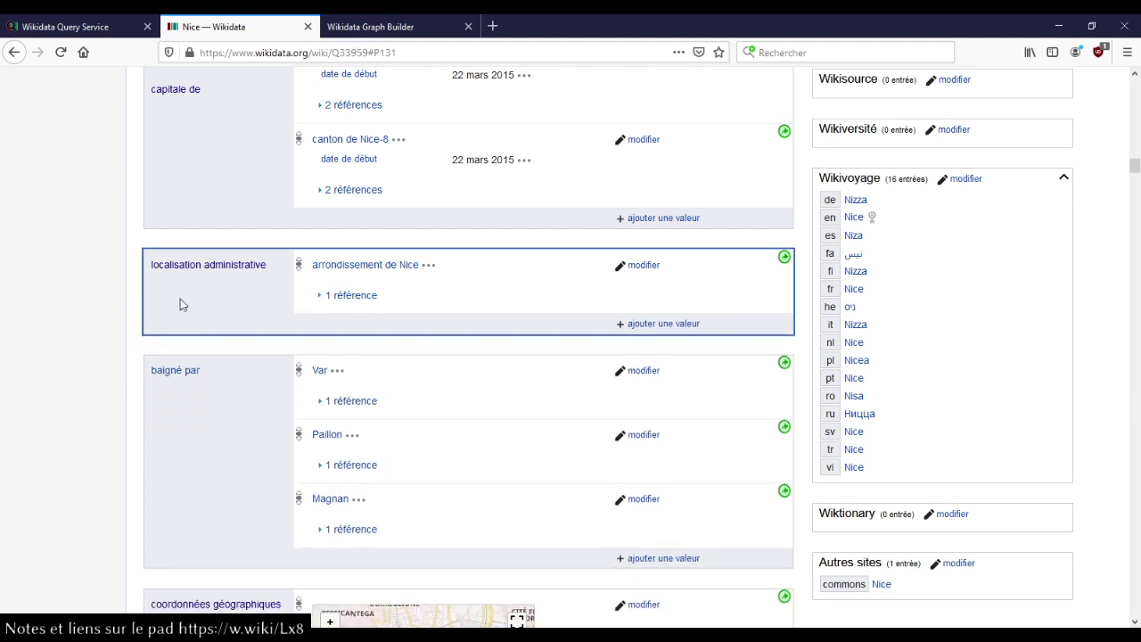
# Step: From Nice's revision history, undo the 4 mai 2021 removal of Alpes-Maritimes from P131, with summary "departement is needed and not redundant"
pyautogui.press('F5')
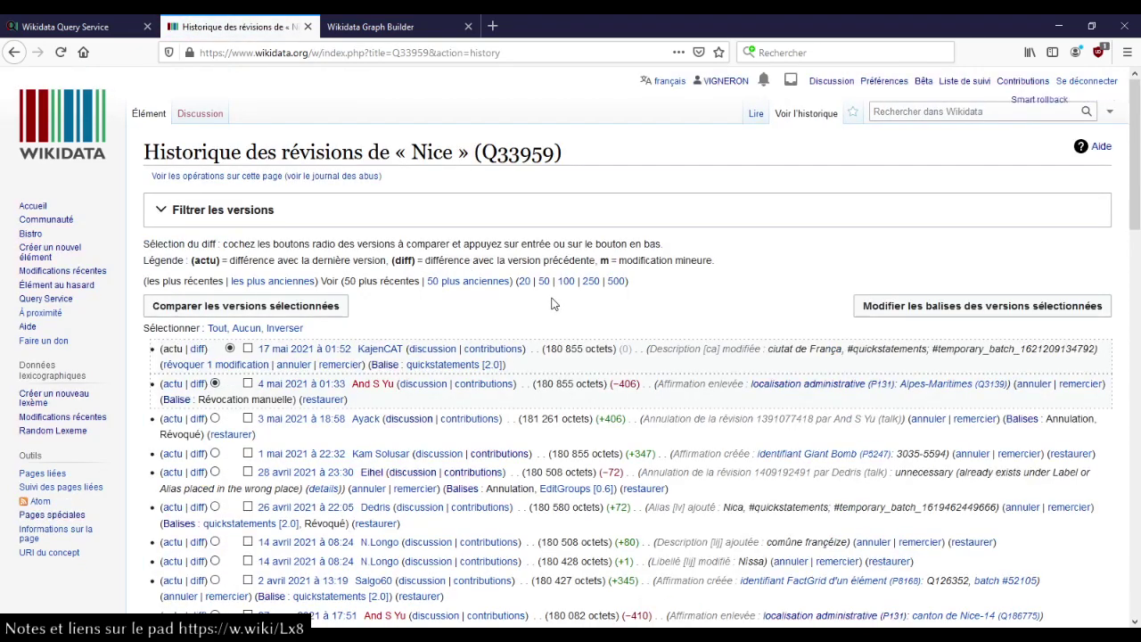
pyautogui.scroll(-1, 550, 320)
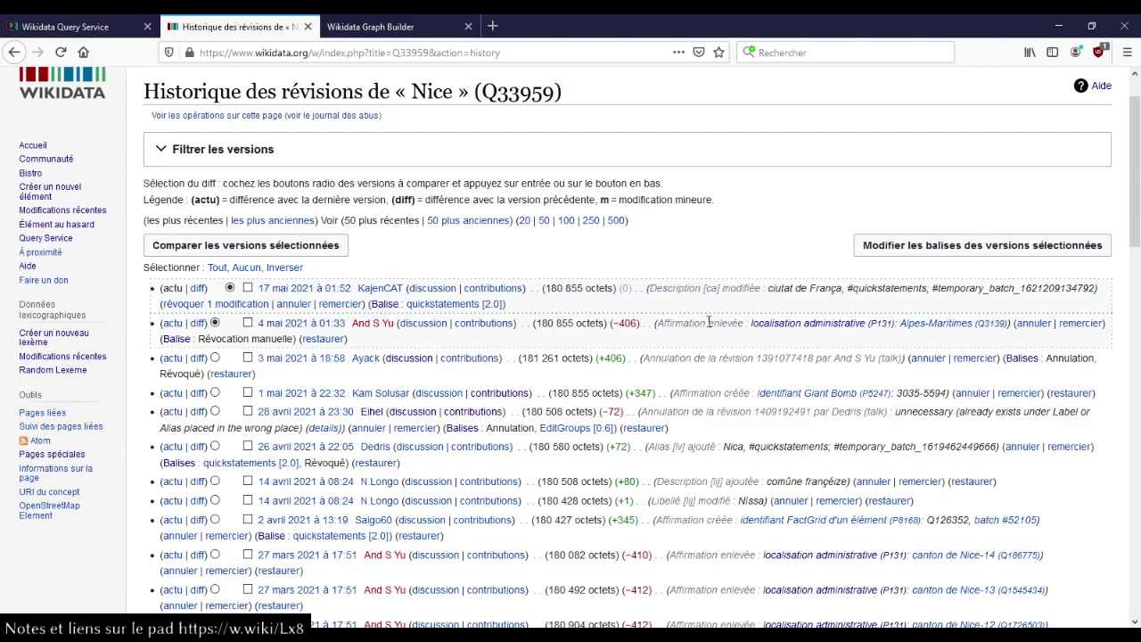
pyautogui.click(1034, 325)
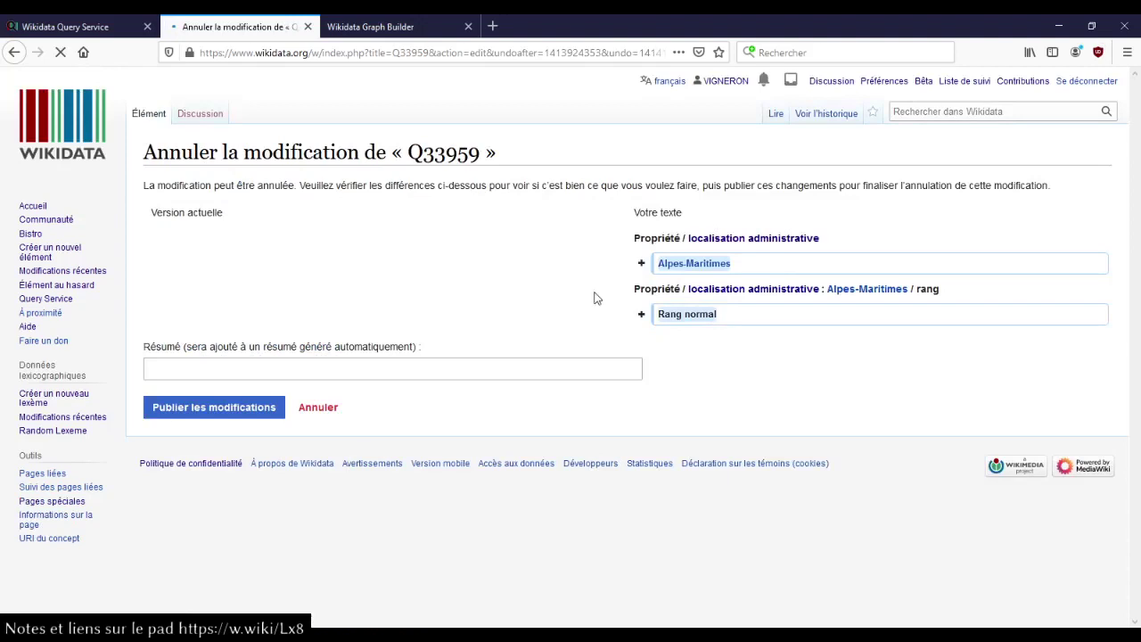
pyautogui.click(506, 372)
pyautogui.write('depar')
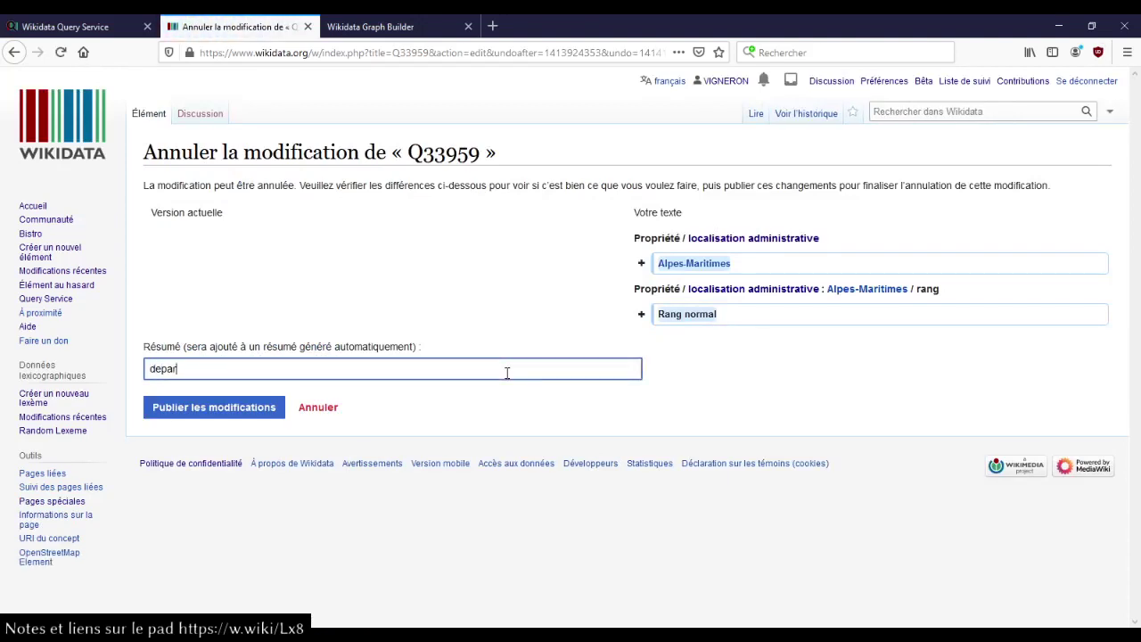
pyautogui.write('tement is needed and not redundant')
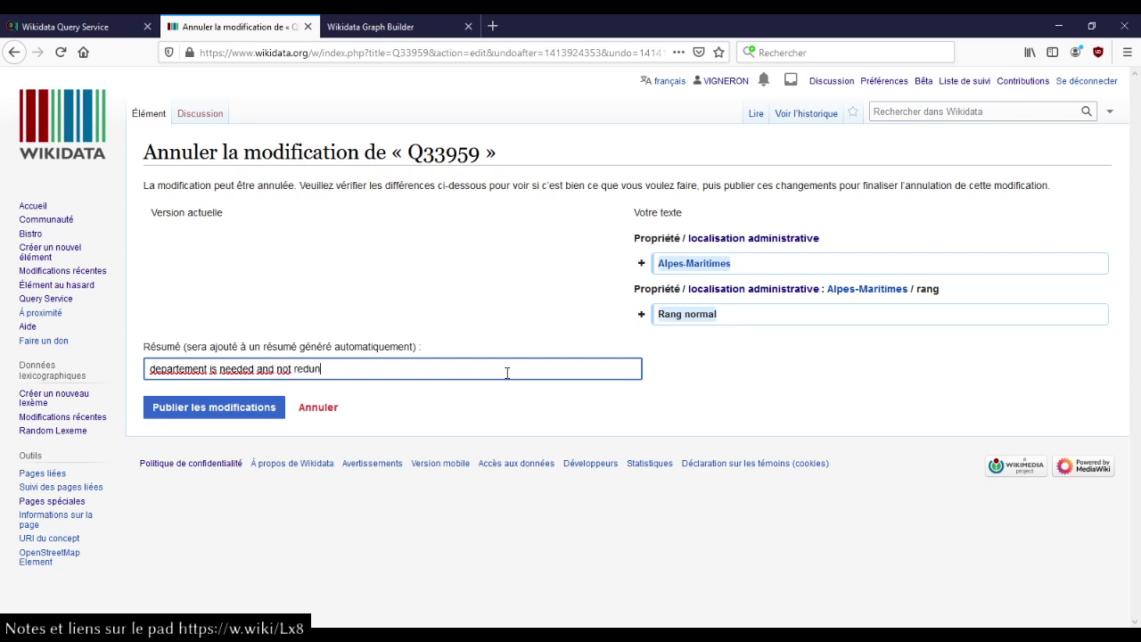
pyautogui.press('Return')
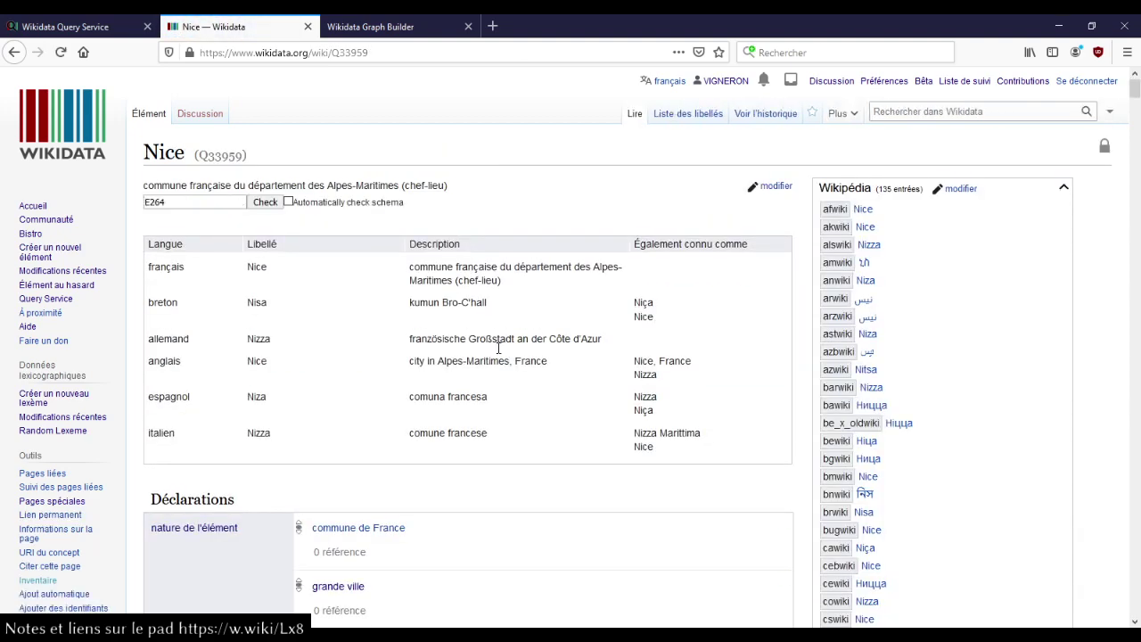
# Step: Check the localisation administrative values on the updated Nice item
pyautogui.scroll(-4, 497, 353)
pyautogui.scroll(-10, 497, 357)
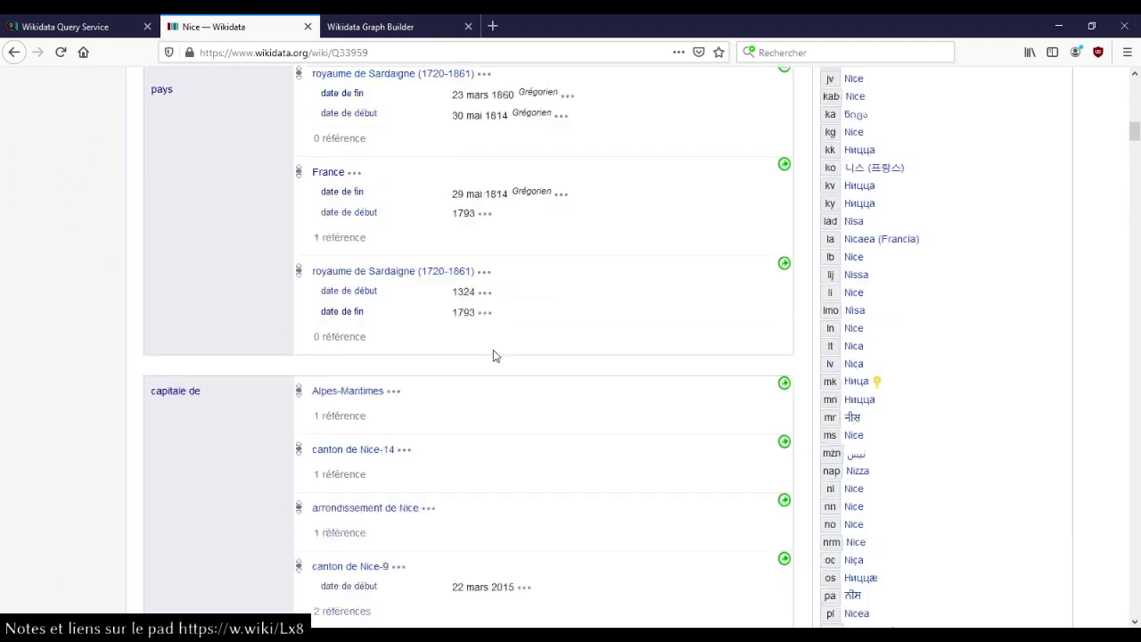
pyautogui.scroll(-2, 493, 356)
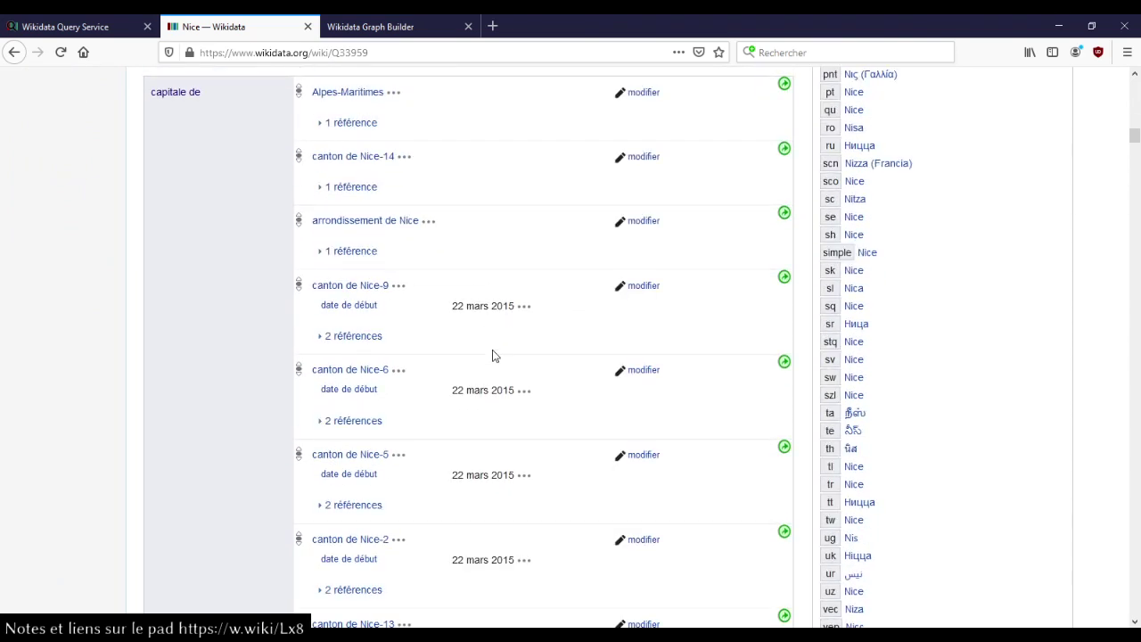
pyautogui.scroll(-15, 493, 355)
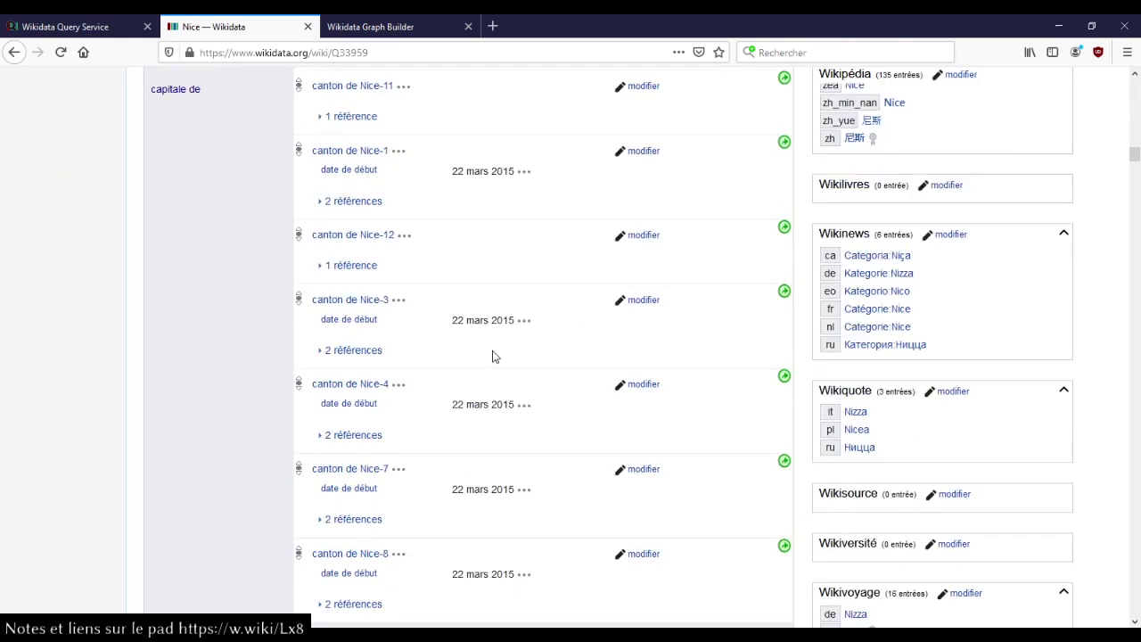
pyautogui.scroll(3, 492, 350)
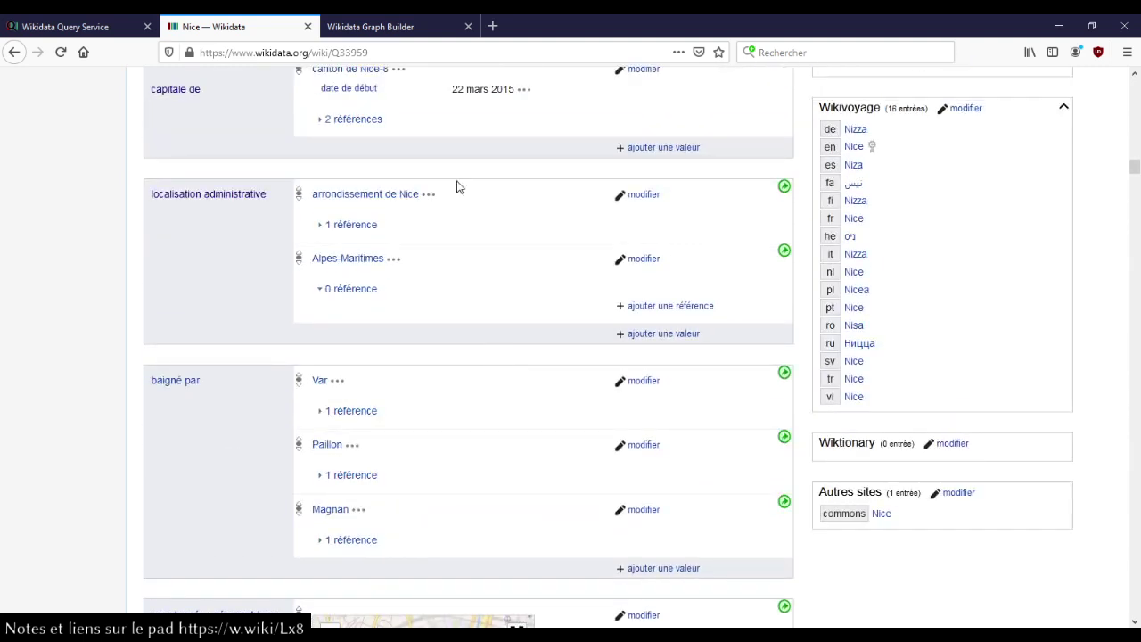
# Step: Open the arrondissement de Nice item in a new tab and follow its nature de l'élément value to the arrondissement français item
pyautogui.middleClick(392, 201)
pyautogui.click(373, 21)
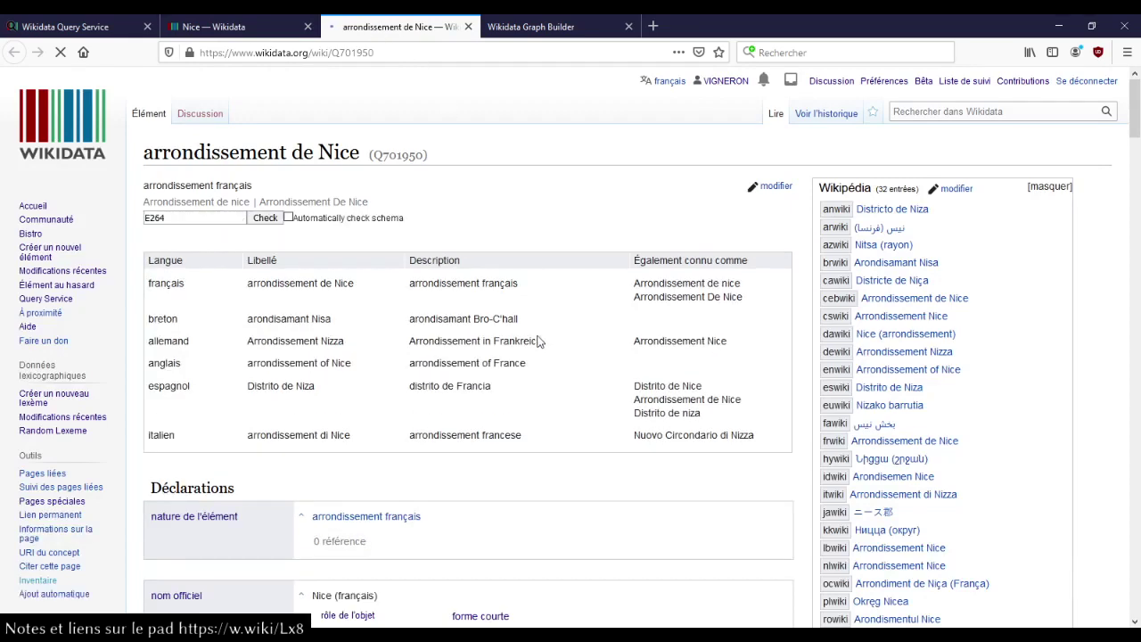
pyautogui.scroll(-3, 526, 326)
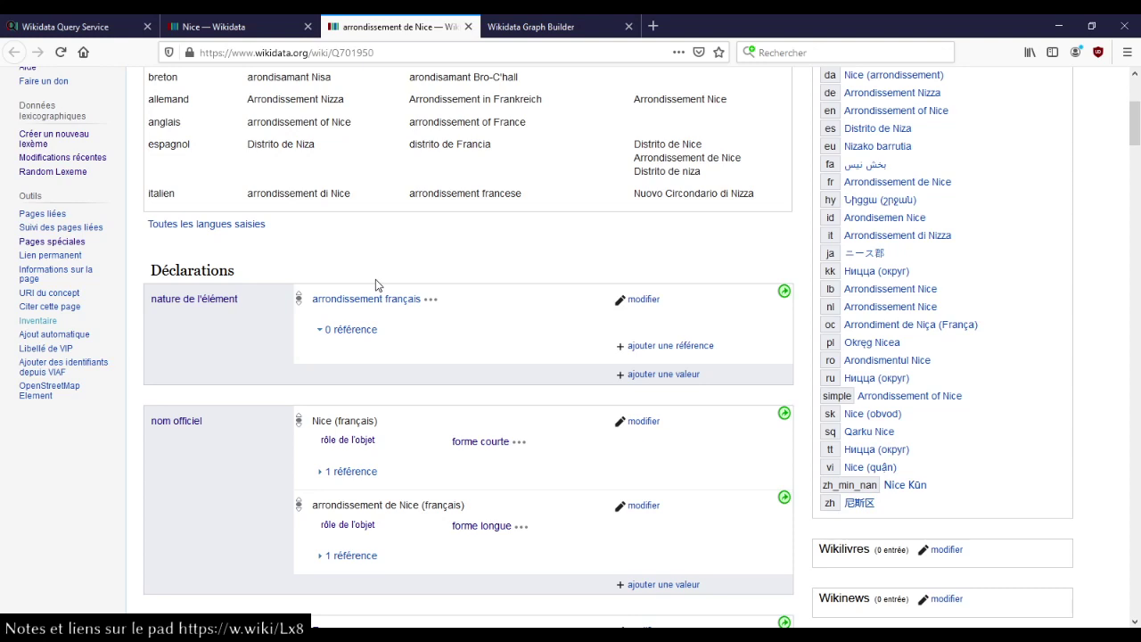
pyautogui.click(374, 298)
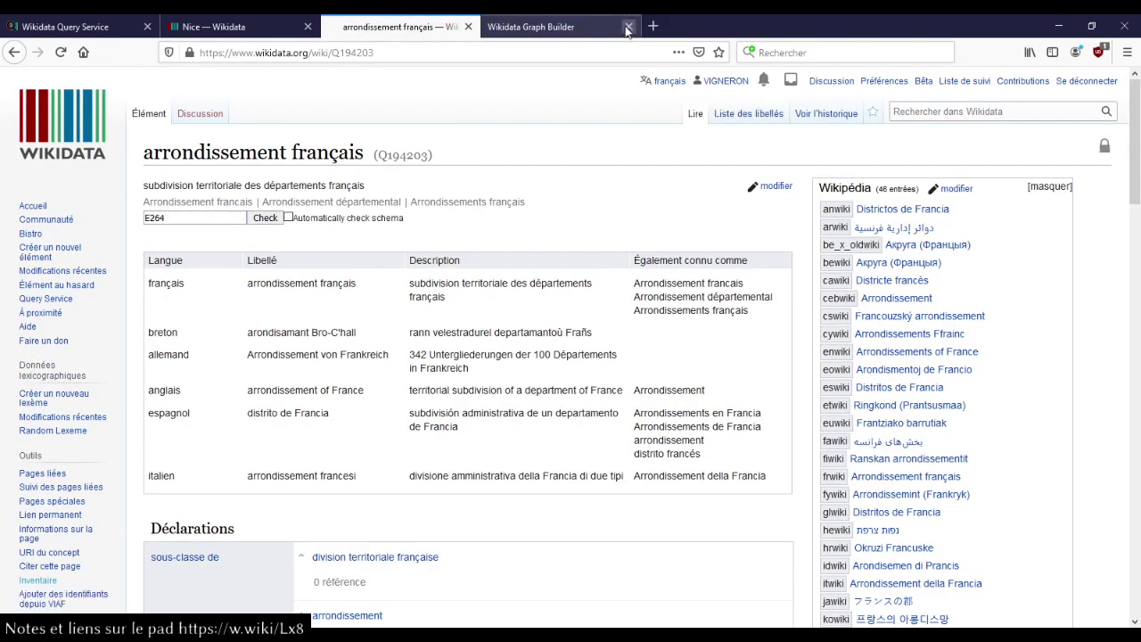
pyautogui.scroll(-3, 604, 345)
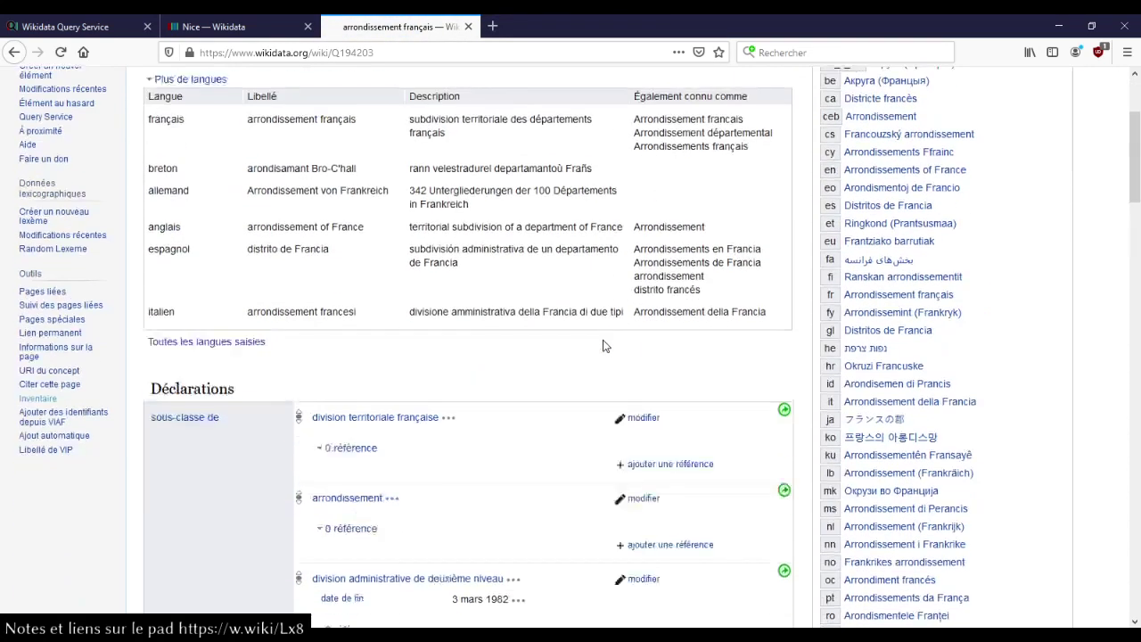
# Step: Read the French Wikipedia article Arrondissement français through its Histoire section, and close it along with the Nice item
pyautogui.click(881, 296)
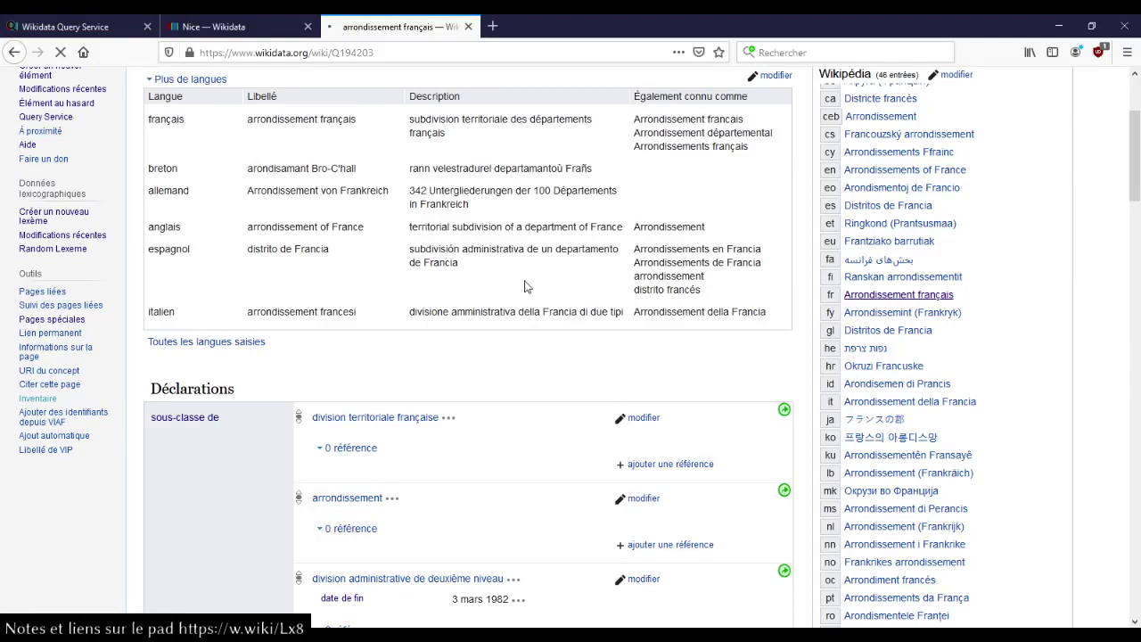
pyautogui.scroll(-2, 526, 286)
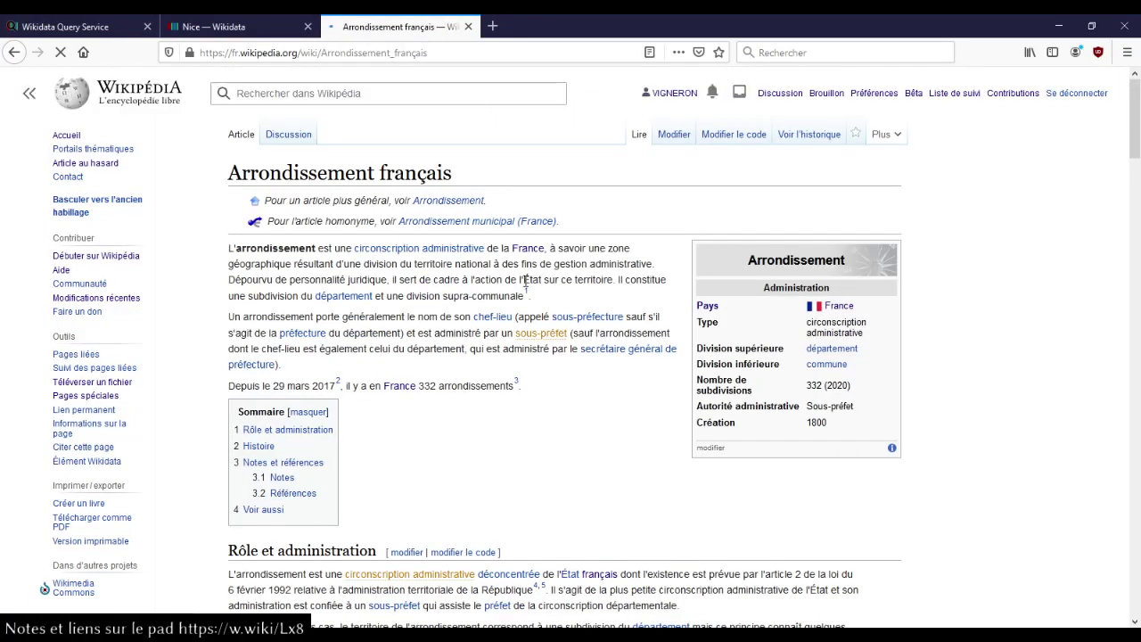
pyautogui.scroll(-5, 525, 281)
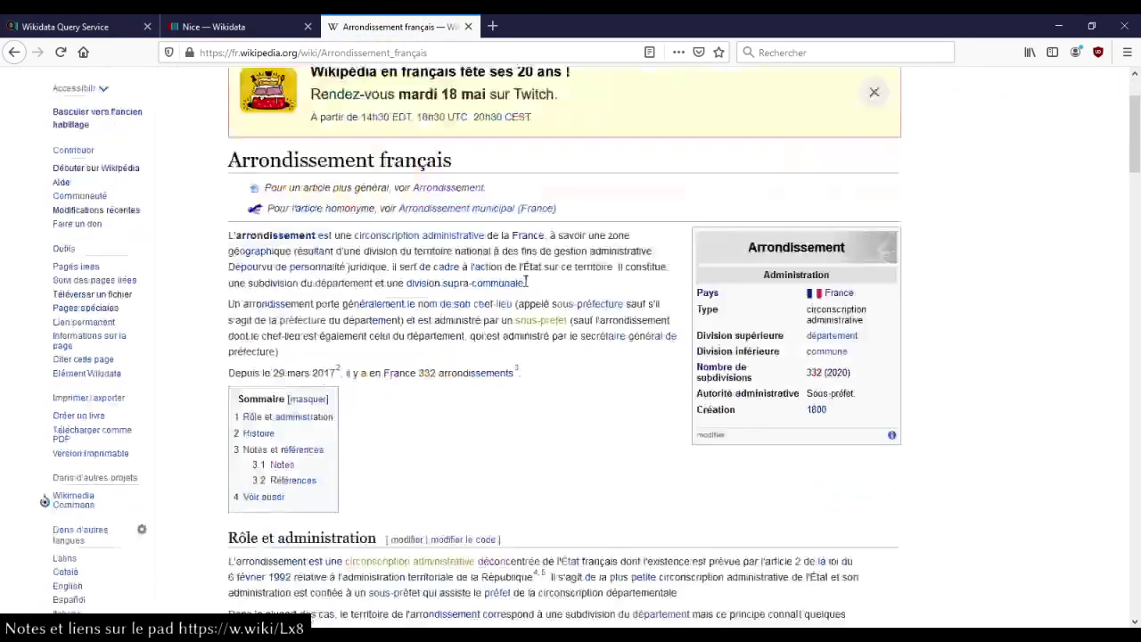
pyautogui.scroll(-5, 525, 281)
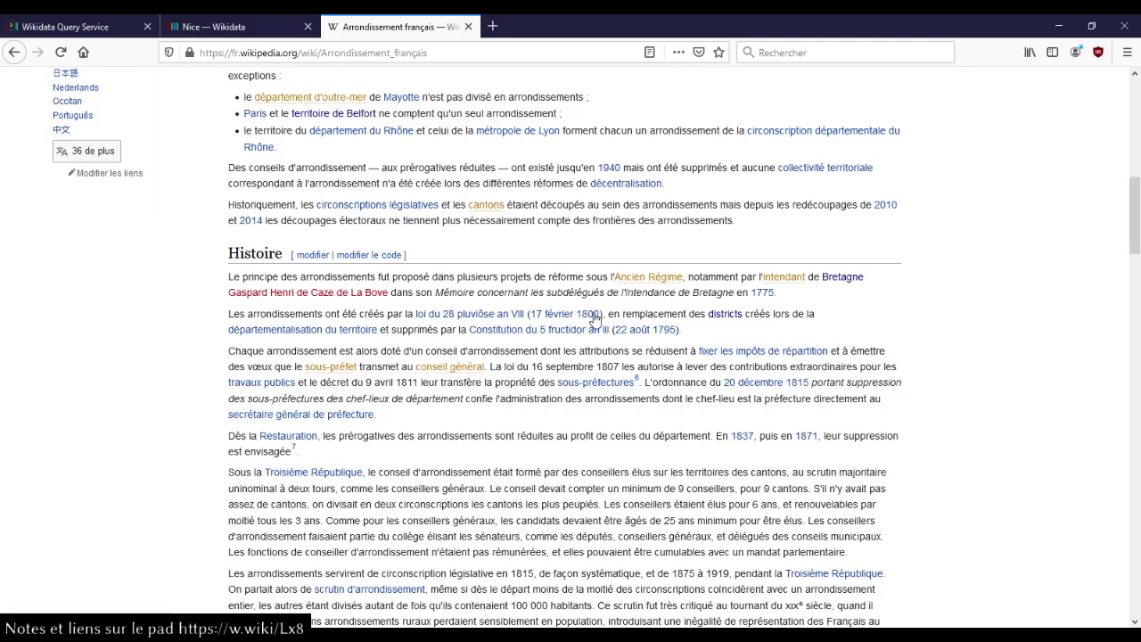
pyautogui.moveTo(594, 319)
pyautogui.click(468, 28)
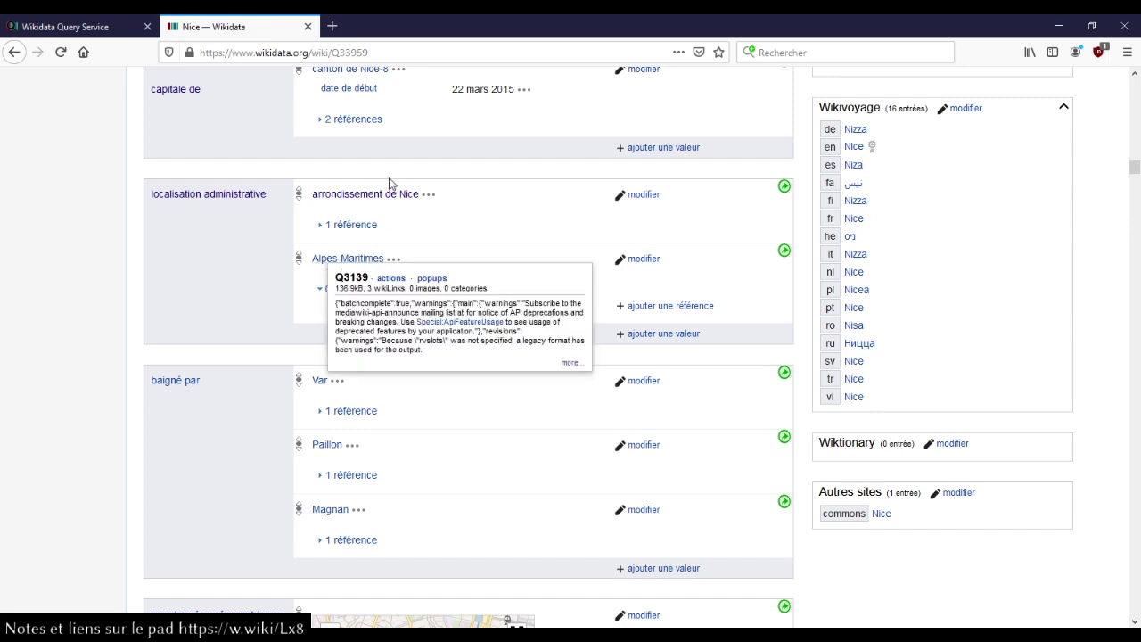
pyautogui.click(308, 26)
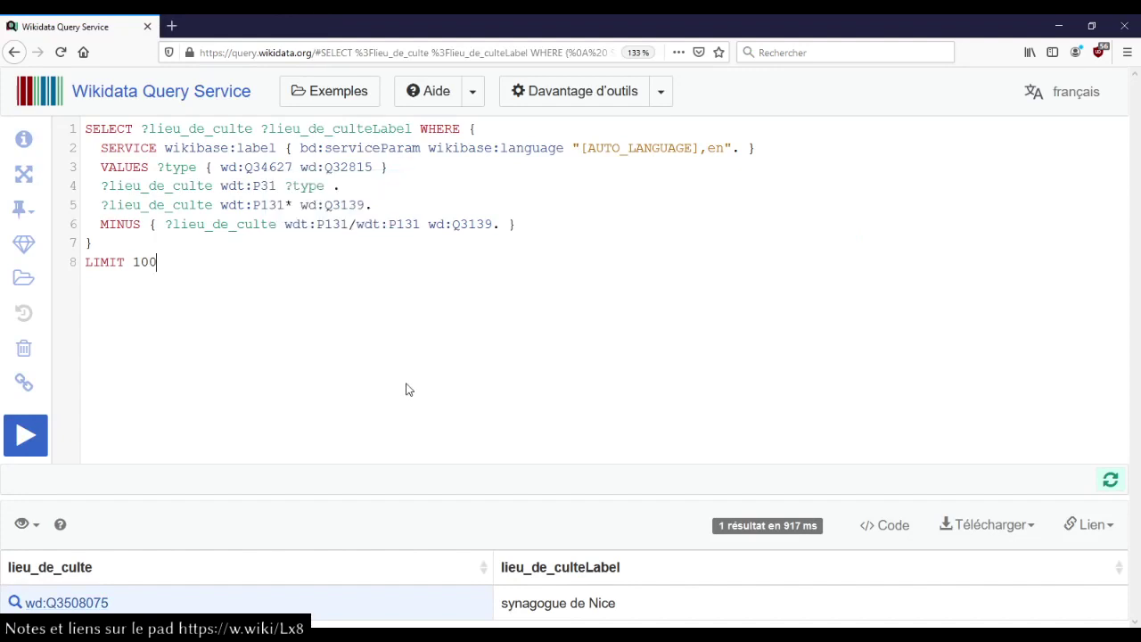
# Step: Delete the MINUS line from the Alpes-Maritimes places of worship query
pyautogui.click(533, 219)
pyautogui.hotkey('shift', 'Up')
pyautogui.press('BackSpace')
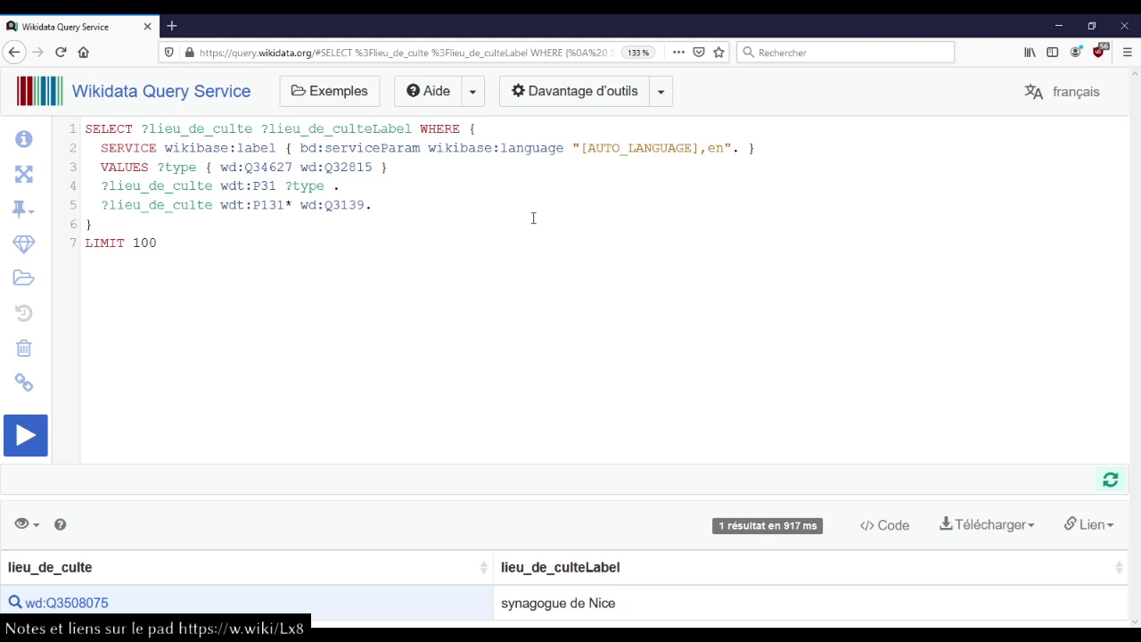
pyautogui.moveTo(277, 208)
# Step: Duplicate the query page in a new tab and delete the MINUS line from the copy
pyautogui.click(407, 53)
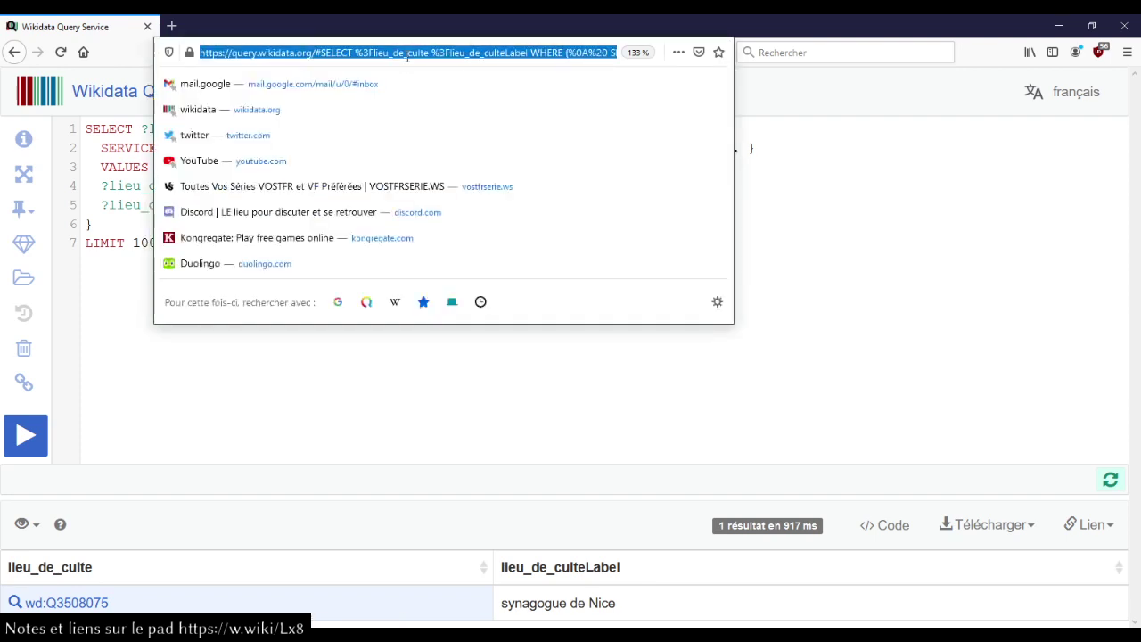
pyautogui.hotkey('ctrl', 'c')
pyautogui.hotkey('ctrl', 't')
pyautogui.hotkey('ctrl', 'v')
pyautogui.press('Return')
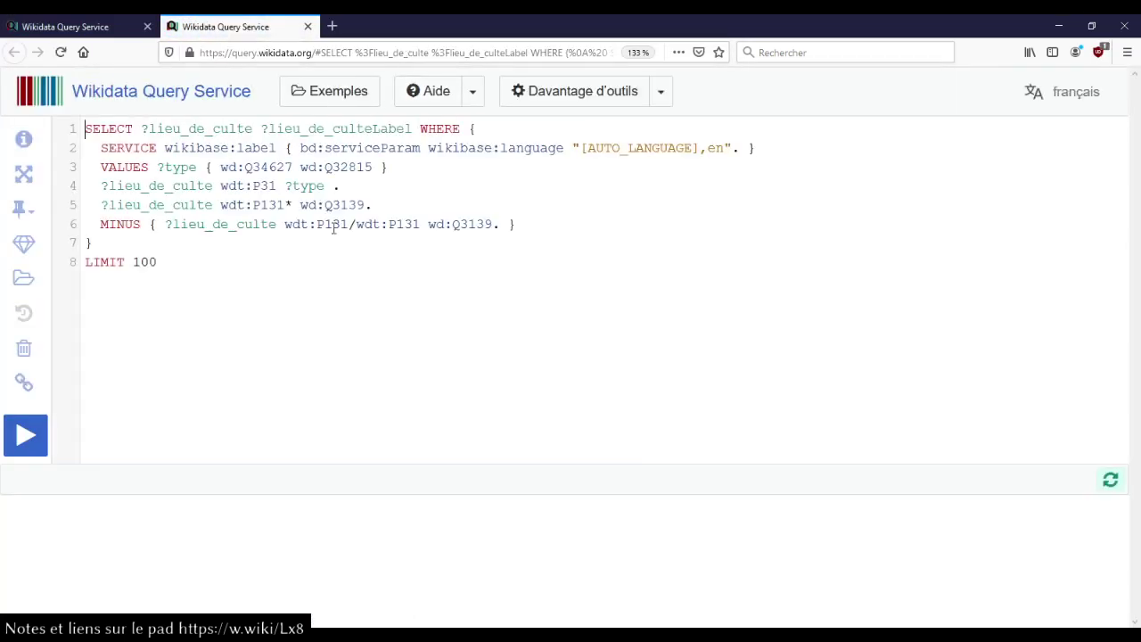
pyautogui.click(560, 227)
pyautogui.hotkey('shift', 'Up')
pyautogui.press('BackSpace')
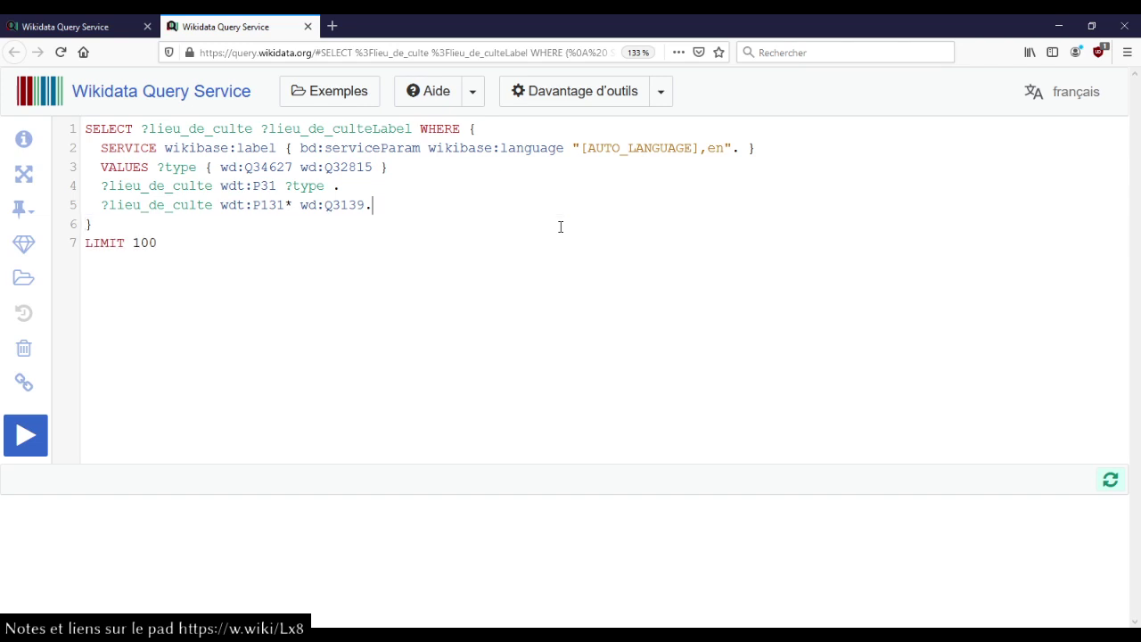
# Step: Remove the VALUES ?type line from the duplicated query
pyautogui.press('Up')
pyautogui.press('End')
pyautogui.hotkey('shift', 'Home')
pyautogui.press('BackSpace')
pyautogui.hotkey('shift', 'Home')
pyautogui.press('BackSpace')
pyautogui.press('BackSpace')
# Step: Add the triple ?type wdt:P279 wd:Q1370598 (lieu de culte) below the P31 line
pyautogui.press('Down')
pyautogui.press('Return')
pyautogui.write('?t')
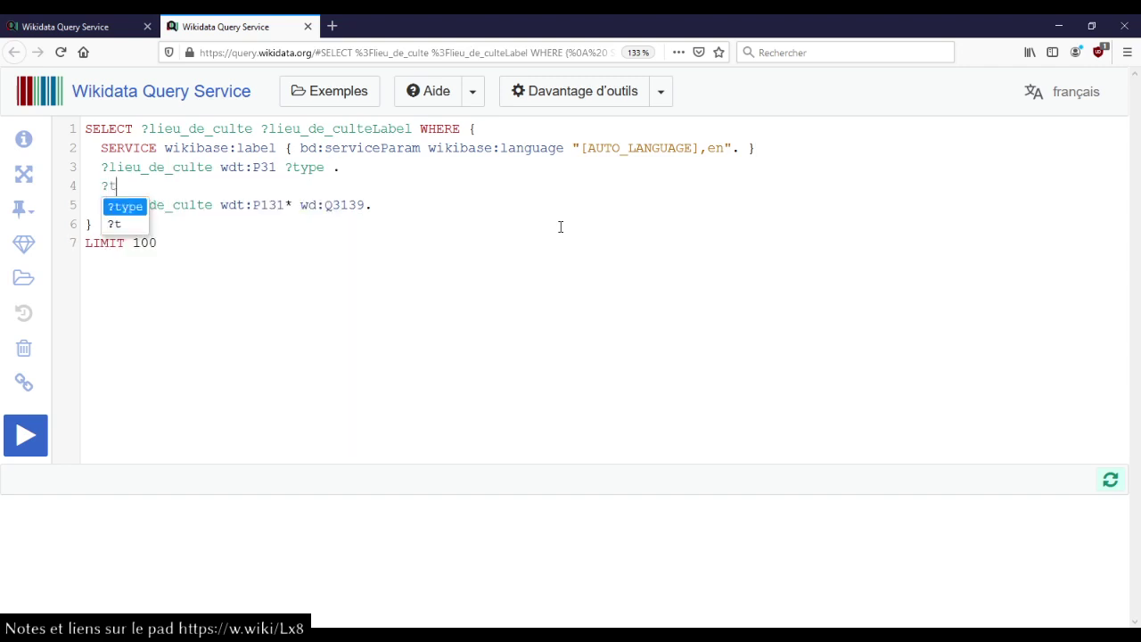
pyautogui.press('Return')
pyautogui.write('wdt')
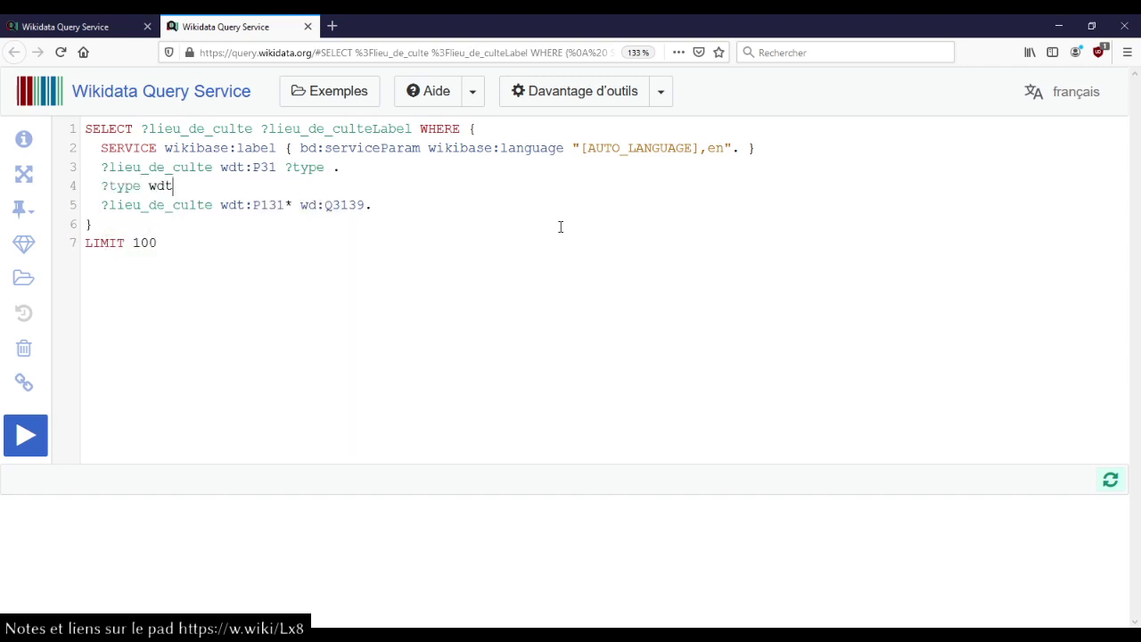
pyautogui.write(':P279 wd:lieu de cul')
pyautogui.press('Return')
# Step: Replace LIMIT 100 with GROUP BY ?type at the end of the query
pyautogui.hotkey('ctrl', 'End')
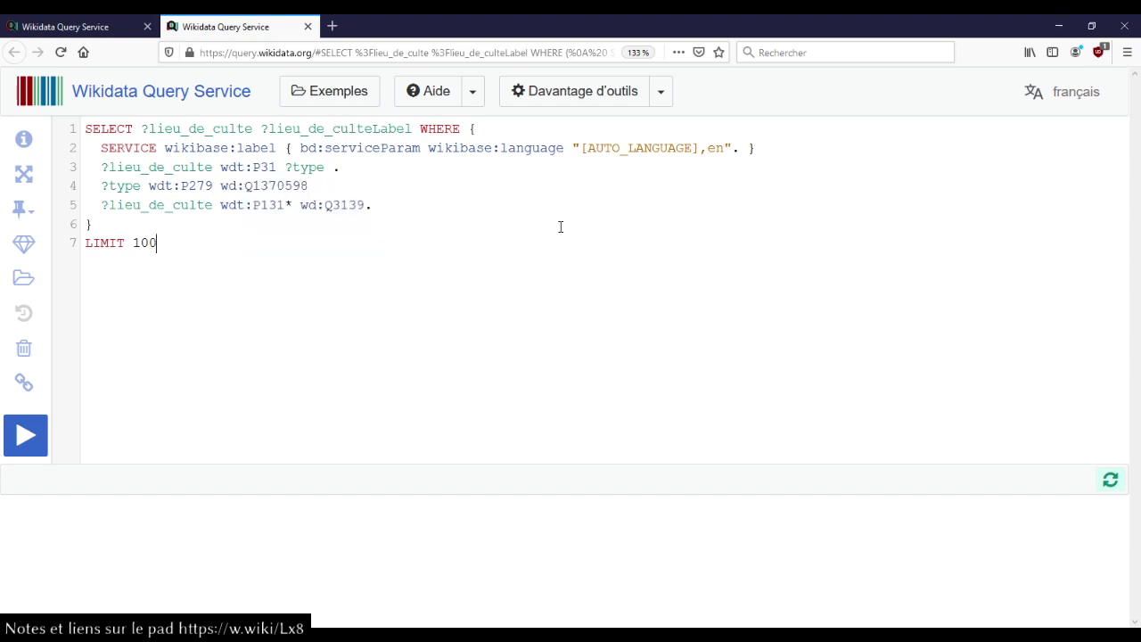
pyautogui.click(561, 227)
pyautogui.hotkey('shift', 'Home')
pyautogui.write('GROUP Y')
pyautogui.press('BackSpace')
pyautogui.write('BY ?')
pyautogui.press('Down')
pyautogui.press('Down')
pyautogui.press('Return')
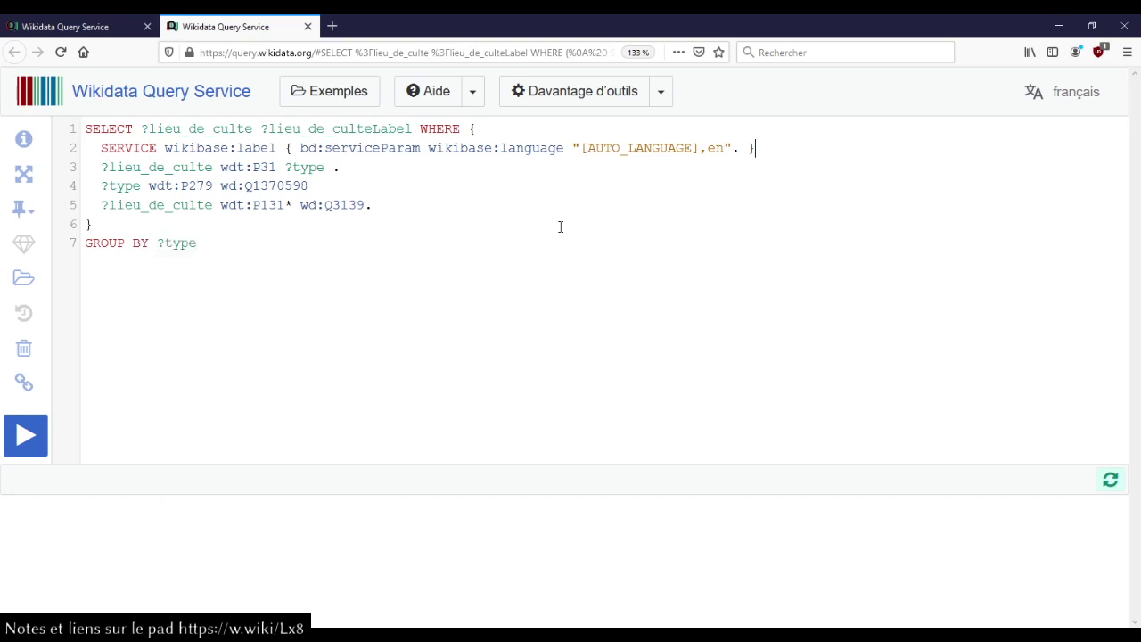
pyautogui.hotkey('ctrl', 'shift', 'Home')
pyautogui.hotkey('ctrl', 'x')
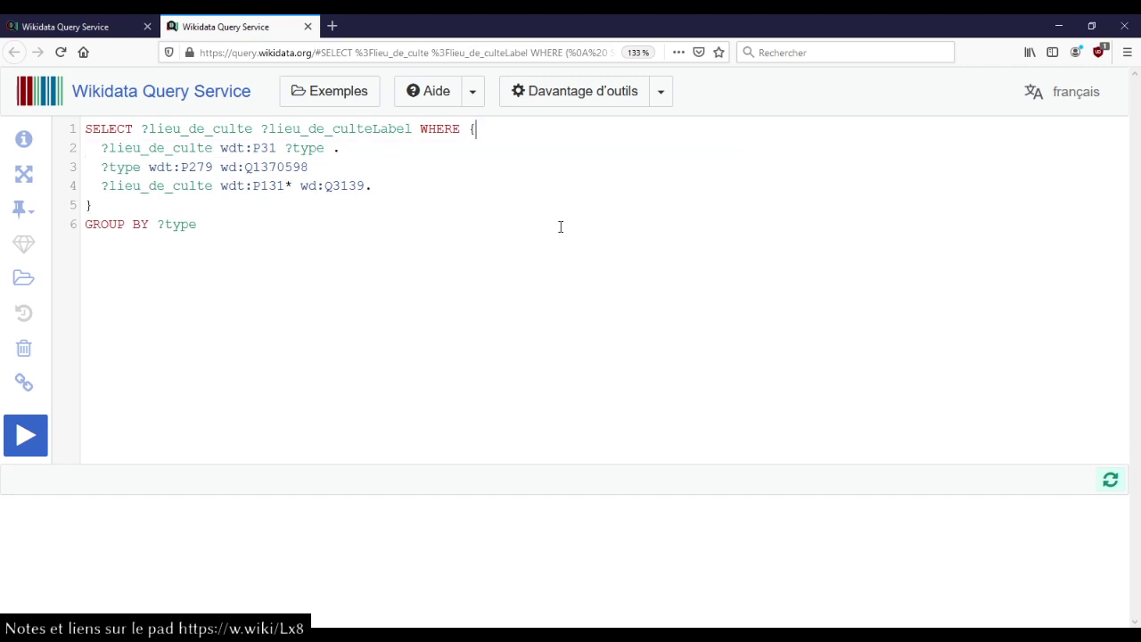
pyautogui.hotkey('ctrl', 'z')
# Step: Replace the selected ?lieu_de_culte and ?lieu_de_culteLabel variables with ?type and ?typeLabel in the SELECT clause
pyautogui.press('Left')
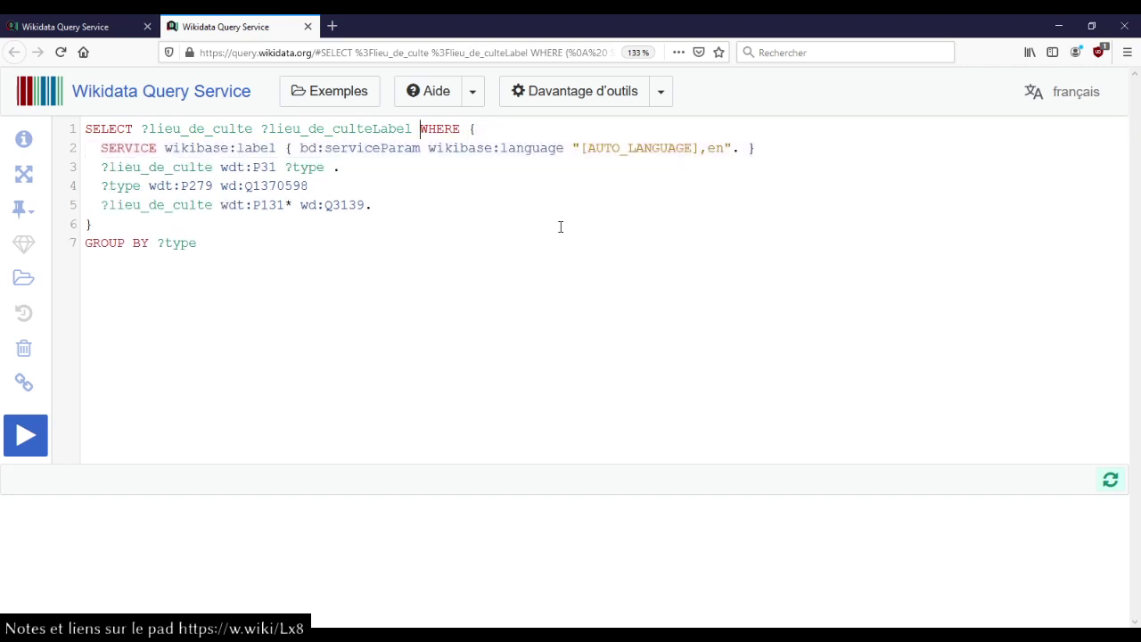
pyautogui.hotkey('ctrl', 'shift', 'Left')
pyautogui.hotkey('ctrl', 'shift', 'Left')
pyautogui.hotkey('ctrl', 'shift', 'Left')
pyautogui.write('type ')
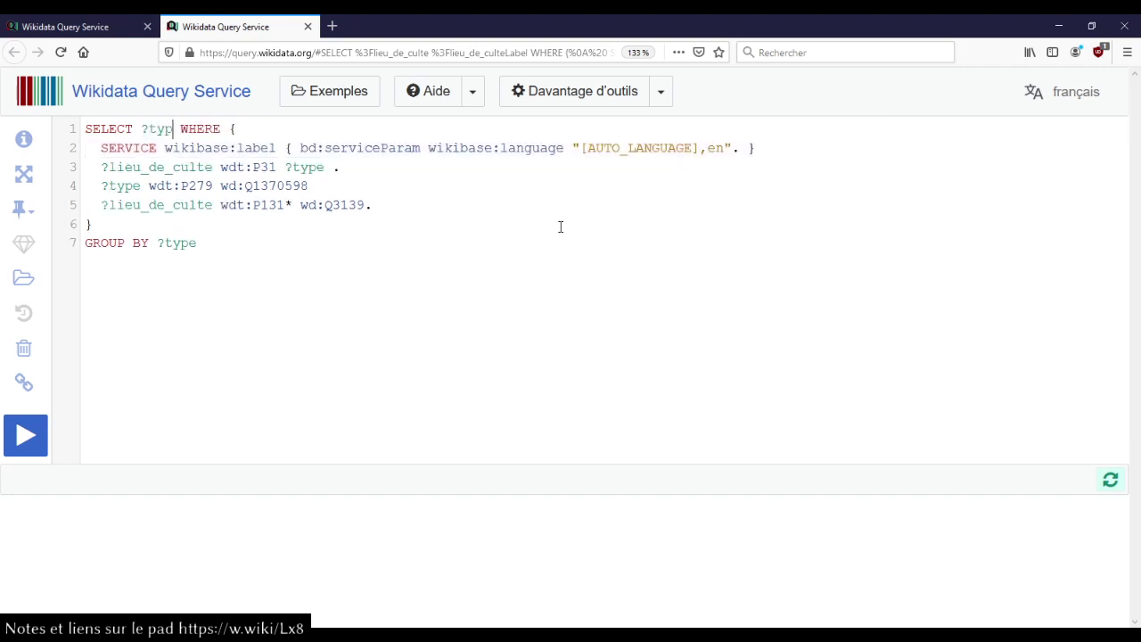
pyautogui.write('?type Label')
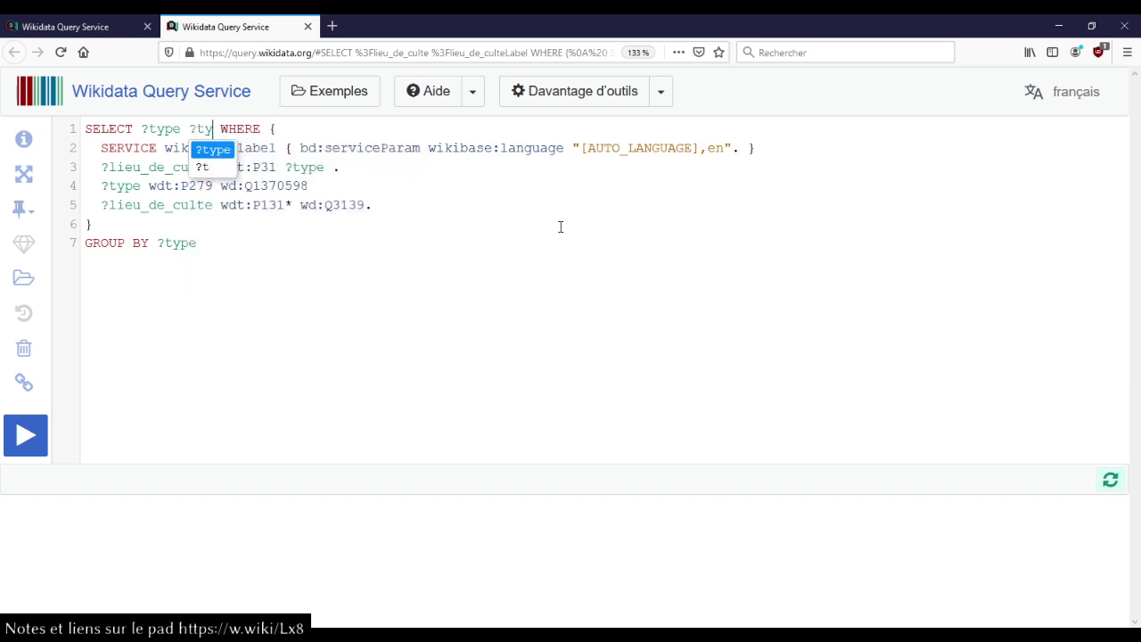
pyautogui.press('BackSpace')
# Step: Copy ?typeLabel from the SELECT clause and add it to GROUP BY after ?type
pyautogui.hotkey('ctrl', 'Left')
pyautogui.hotkey('ctrl', 'Left')
pyautogui.hotkey('ctrl', 'shift', 'Right')
pyautogui.hotkey('ctrl', 'shift', 'Right')
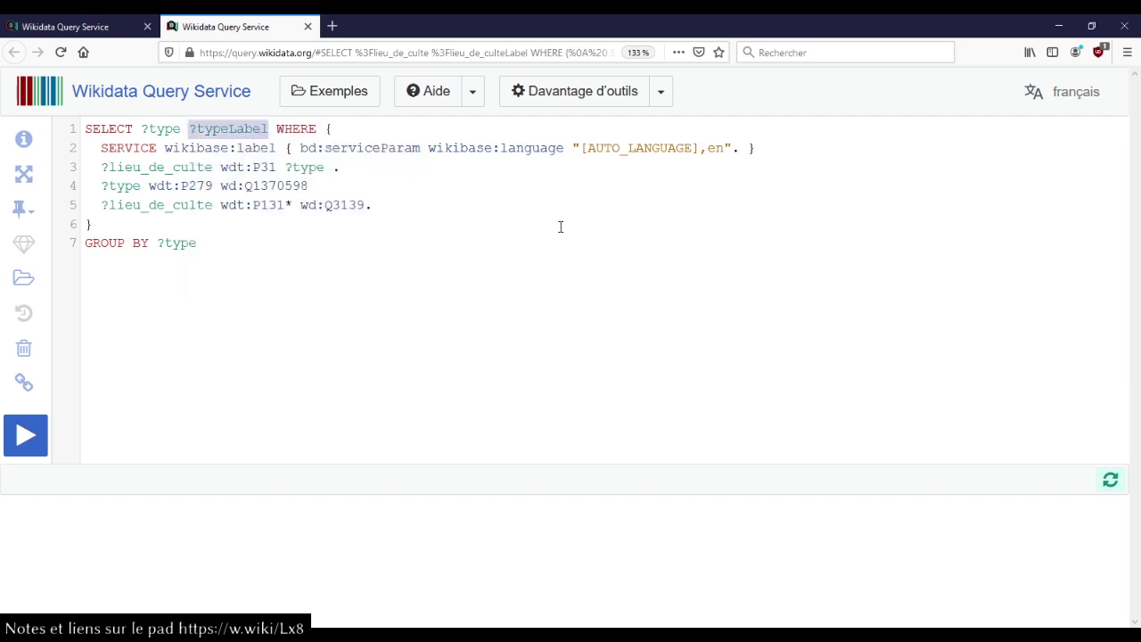
pyautogui.hotkey('ctrl', 'c')
pyautogui.hotkey('ctrl', 'End')
pyautogui.hotkey('ctrl', 'v')
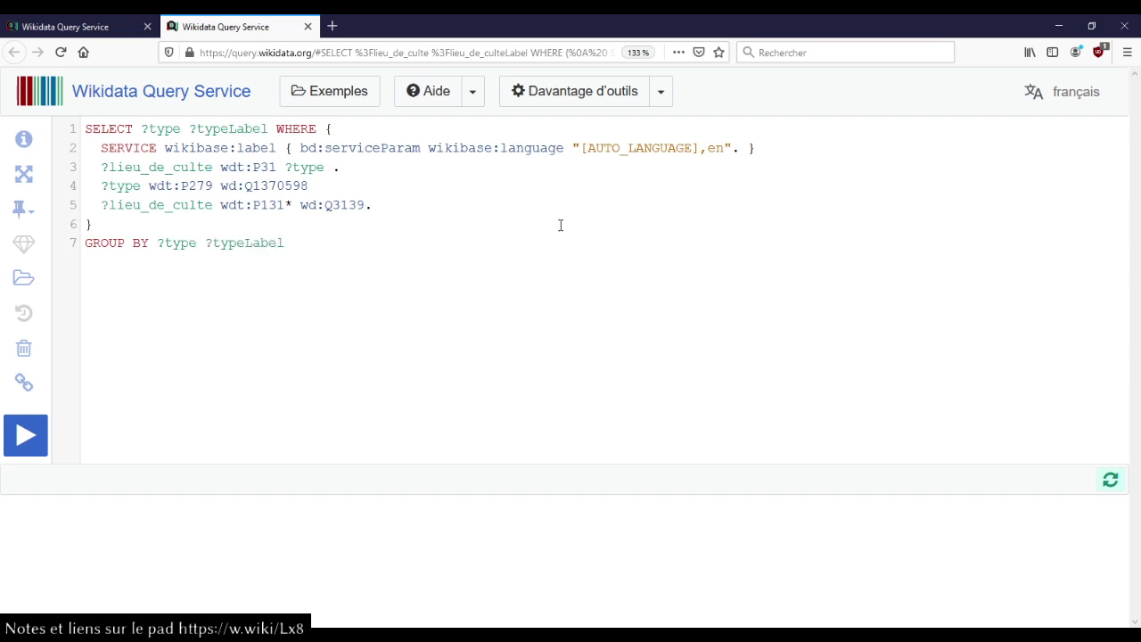
# Step: Insert a (COUNT() AS ?nb) expression in the SELECT clause after ?typeLabel
pyautogui.click(275, 129)
pyautogui.write('count')
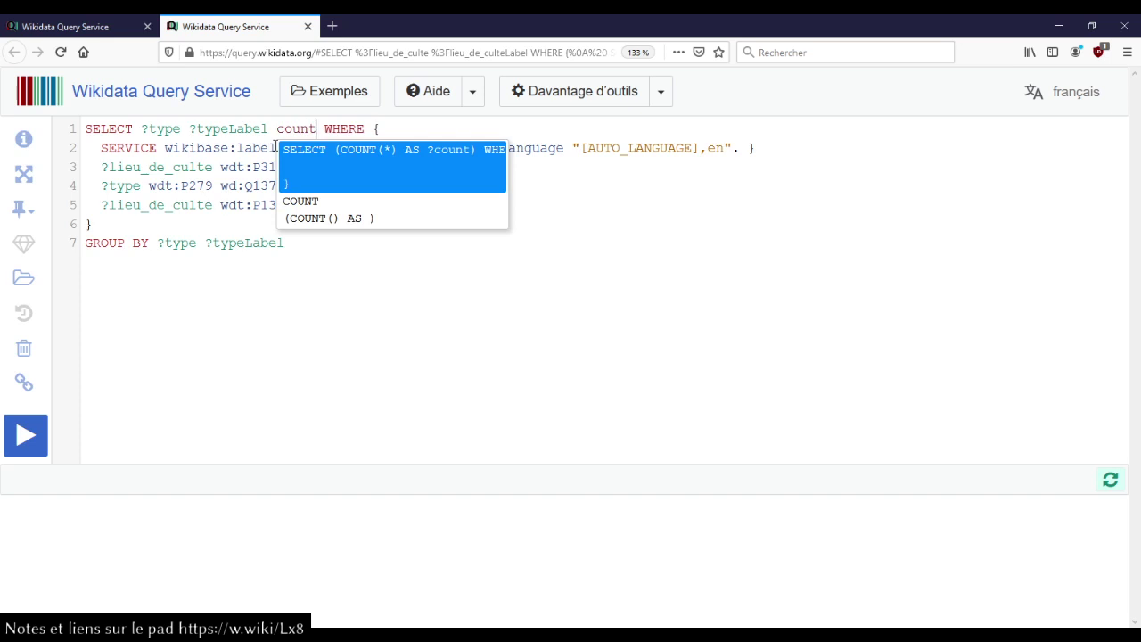
pyautogui.press('Down')
pyautogui.press('Down')
pyautogui.press('Return')
pyautogui.write('?nb')
# Step: Put ?lieu_de_culte inside the COUNT expression and run the query
pyautogui.press('Left')
pyautogui.press('Left')
pyautogui.press('Left')
pyautogui.press('Left')
pyautogui.press('Left')
pyautogui.press('Left')
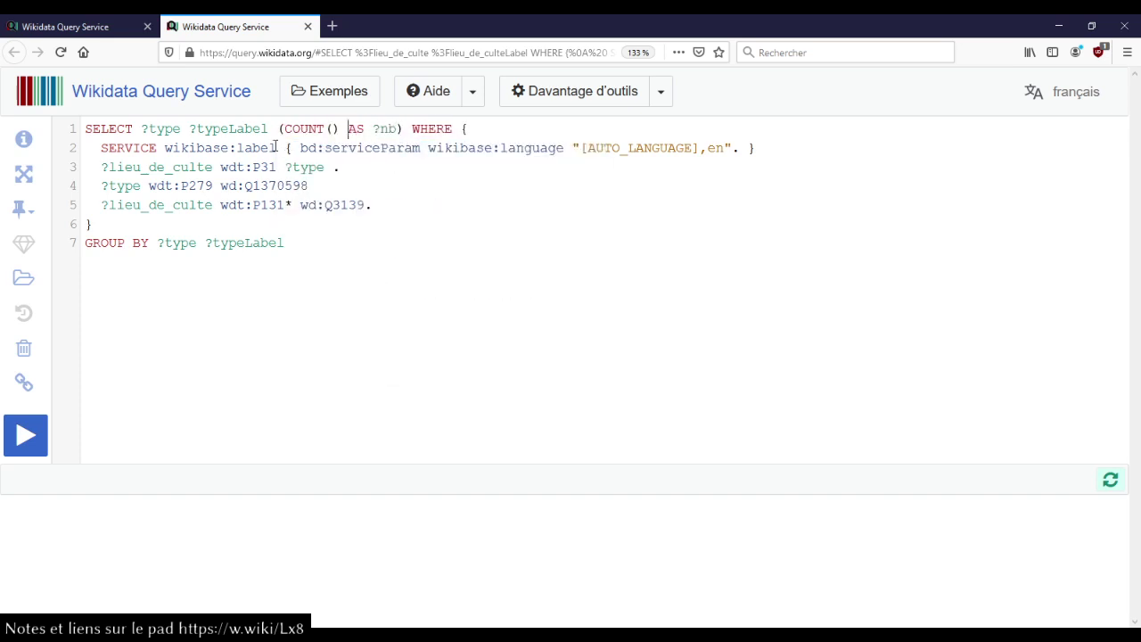
pyautogui.write('?')
pyautogui.press('Down')
pyautogui.press('Down')
pyautogui.press('Down')
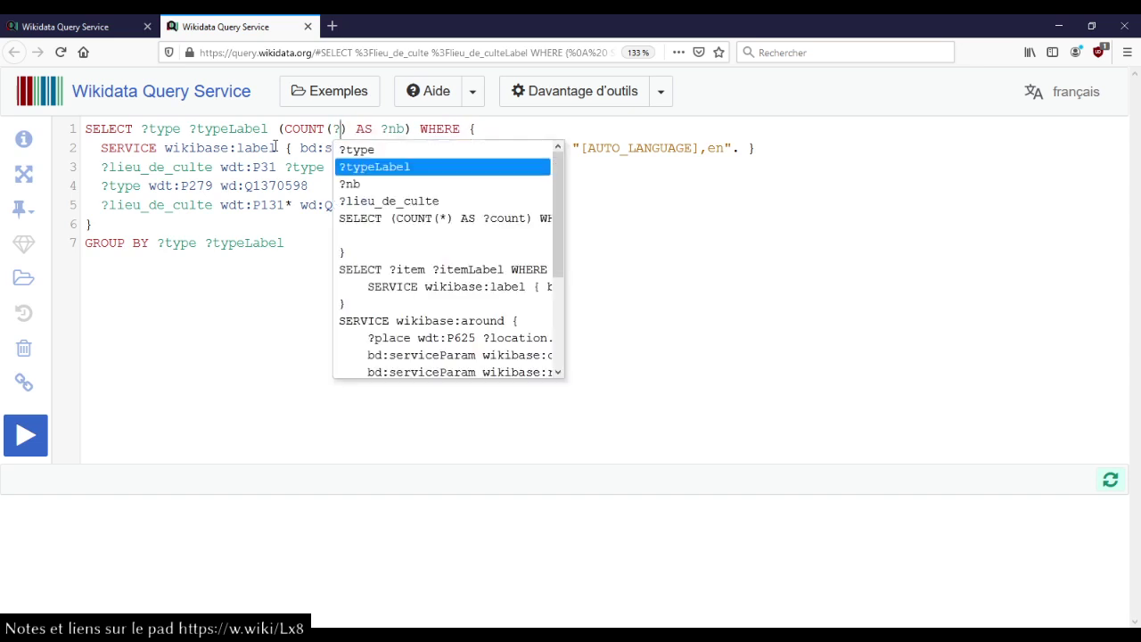
pyautogui.press('Return')
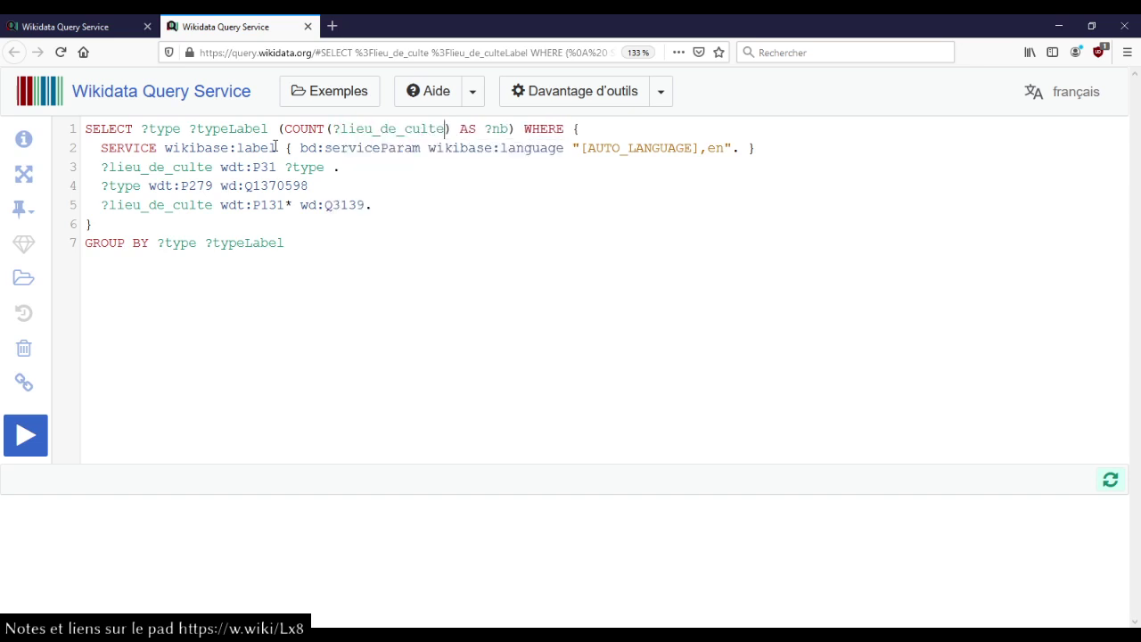
pyautogui.hotkey('ctrl', 'Return')
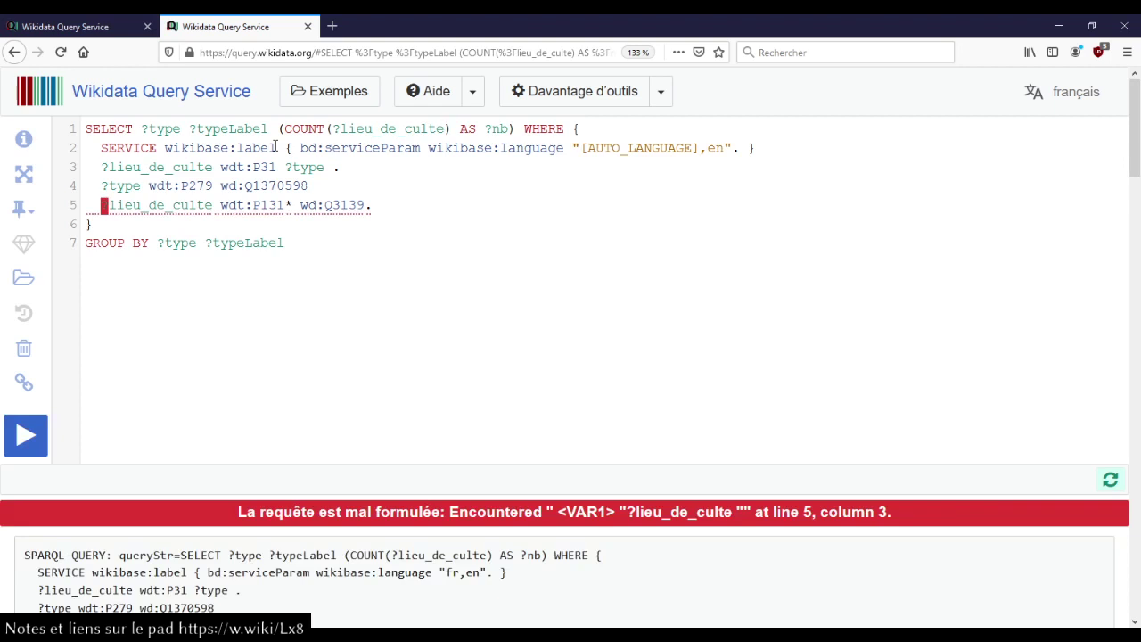
# Step: End the P279 triple with a period and rerun the query
pyautogui.click(314, 189)
pyautogui.write('.')
pyautogui.press('Return')
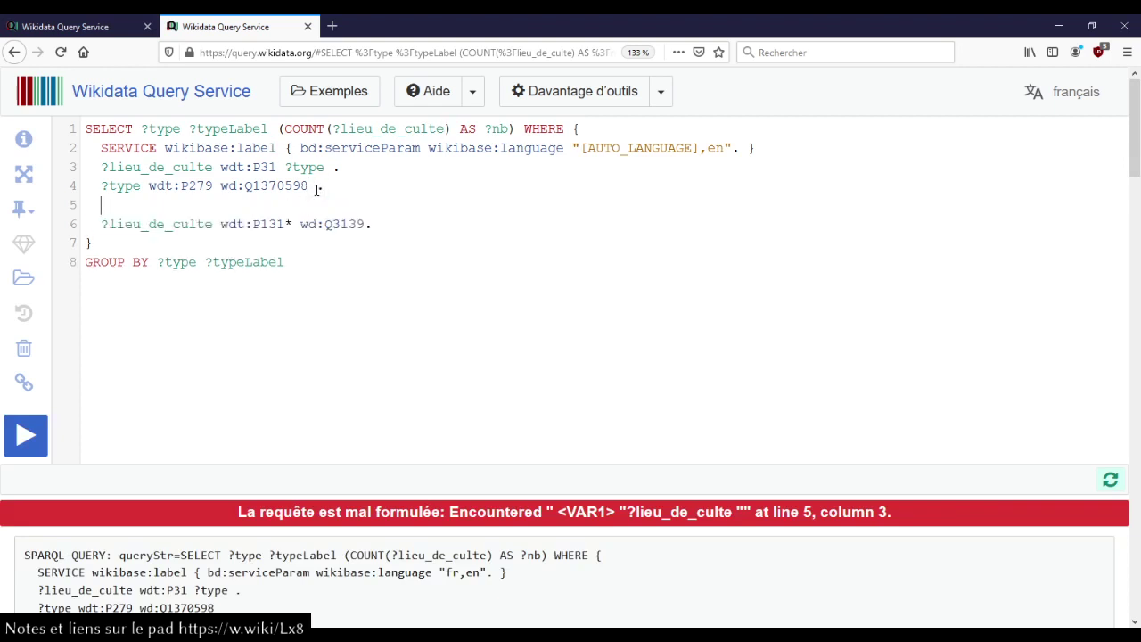
pyautogui.press('BackSpace')
pyautogui.hotkey('ctrl', 'Return')
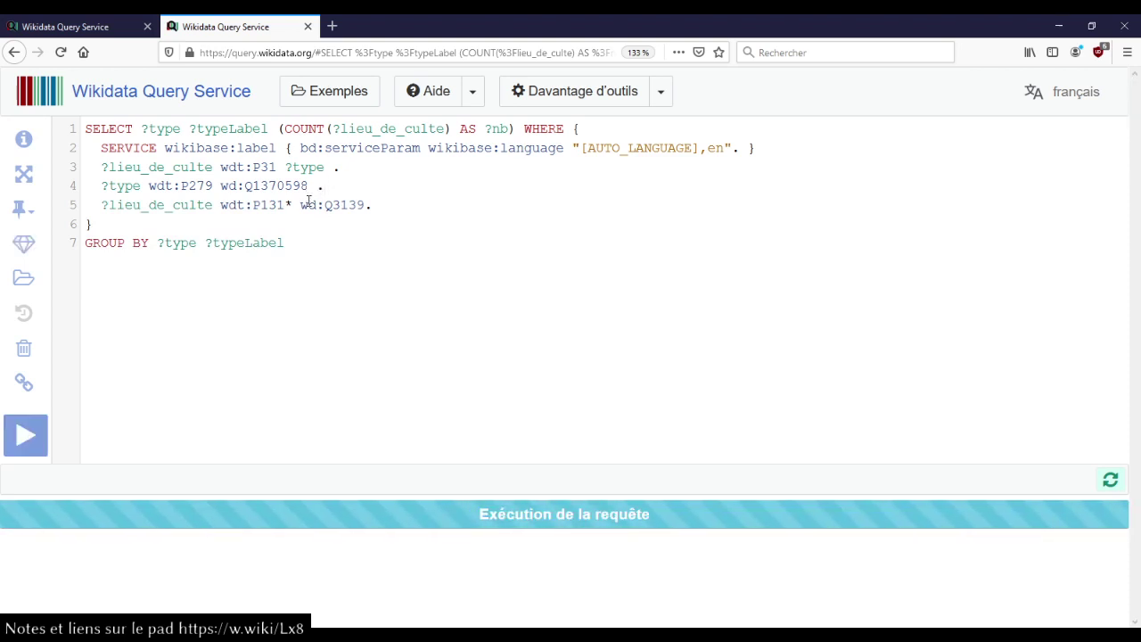
# Step: Delete the wikibase:label SERVICE line and remove ?typeLabel from GROUP BY
pyautogui.moveTo(307, 201)
pyautogui.click(517, 191)
pyautogui.hotkey('shift', 'Up')
pyautogui.press('BackSpace')
pyautogui.hotkey('ctrl', 'End')
pyautogui.hotkey('ctrl', 'shift', 'Left')
pyautogui.press('BackSpace')
pyautogui.press('BackSpace')
pyautogui.press('BackSpace')
# Step: Remove ?typeLabel from the SELECT clause and rerun the query
pyautogui.press('Up')
pyautogui.press('Up')
pyautogui.press('Up')
pyautogui.press('Up')
pyautogui.press('Up')
pyautogui.hotkey('ctrl', 'shift', 'Right')
pyautogui.hotkey('ctrl', 'shift', 'Right')
pyautogui.press('BackSpace')
pyautogui.press('BackSpace')
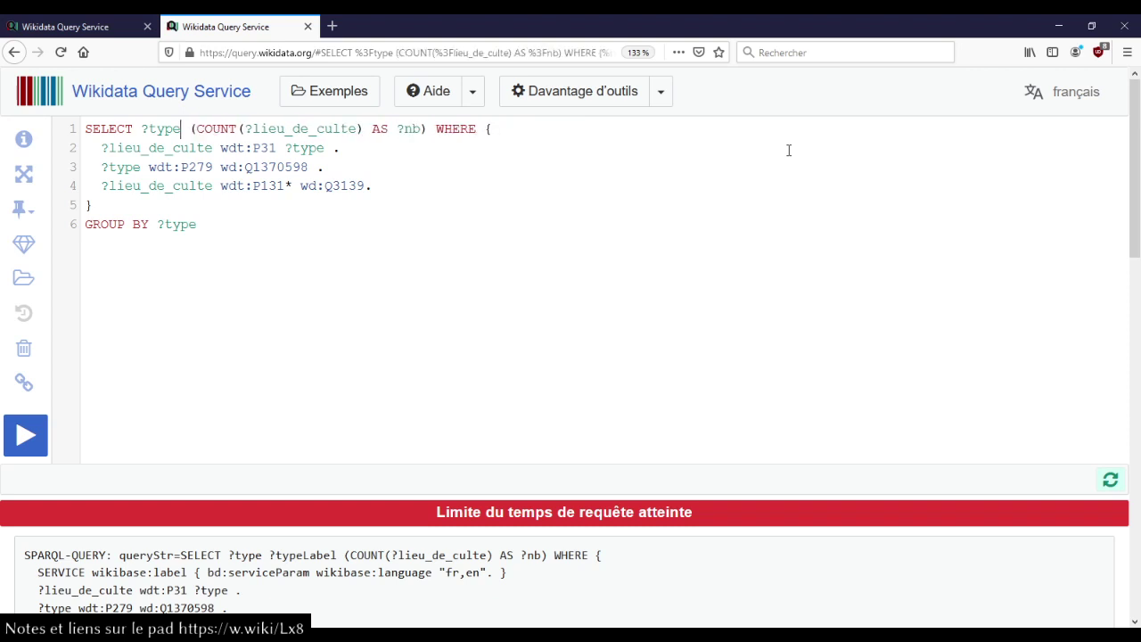
pyautogui.hotkey('ctrl', 'Return')
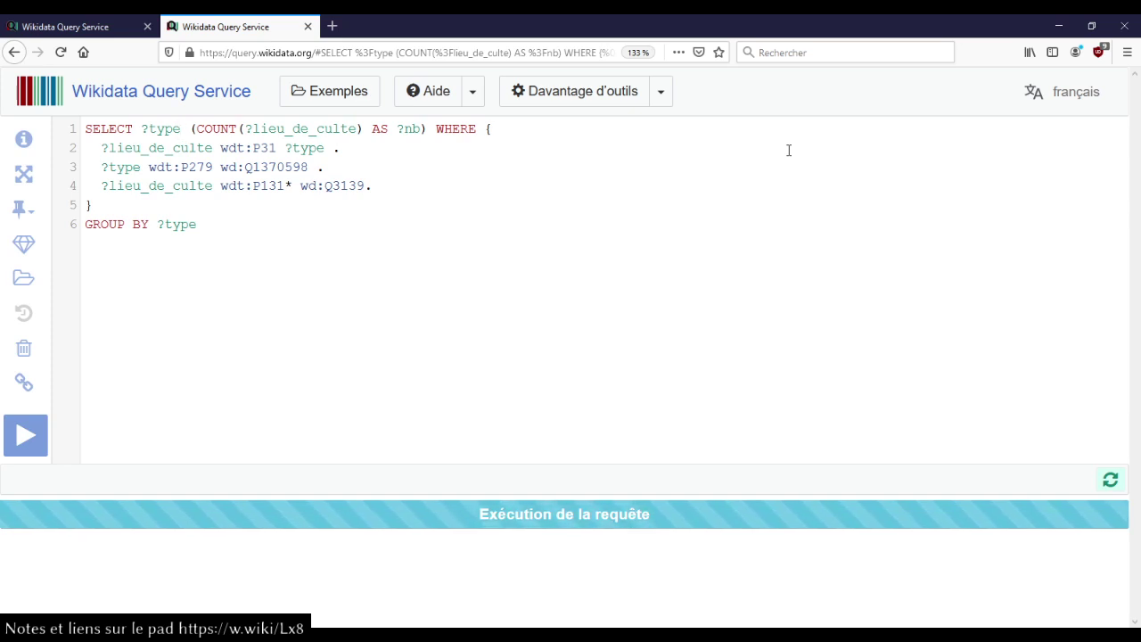
# Step: Open the Wikidata main page in a new tab
pyautogui.hotkey('ctrl', 't')
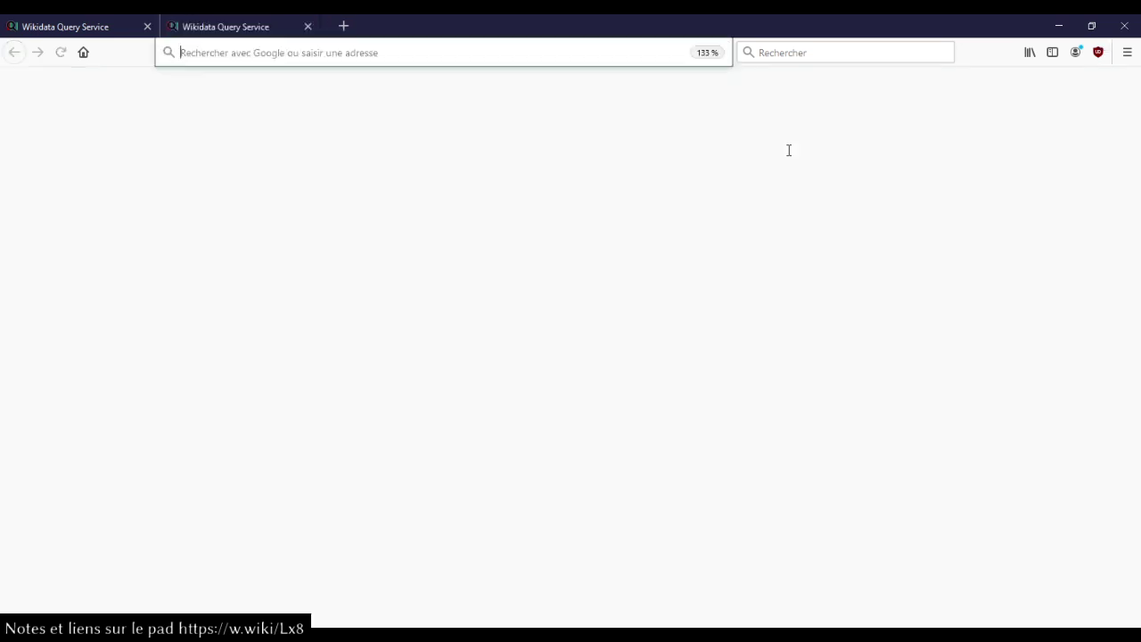
pyautogui.hotkey('ctrl', 'v')
pyautogui.press('Down')
pyautogui.press('Return')
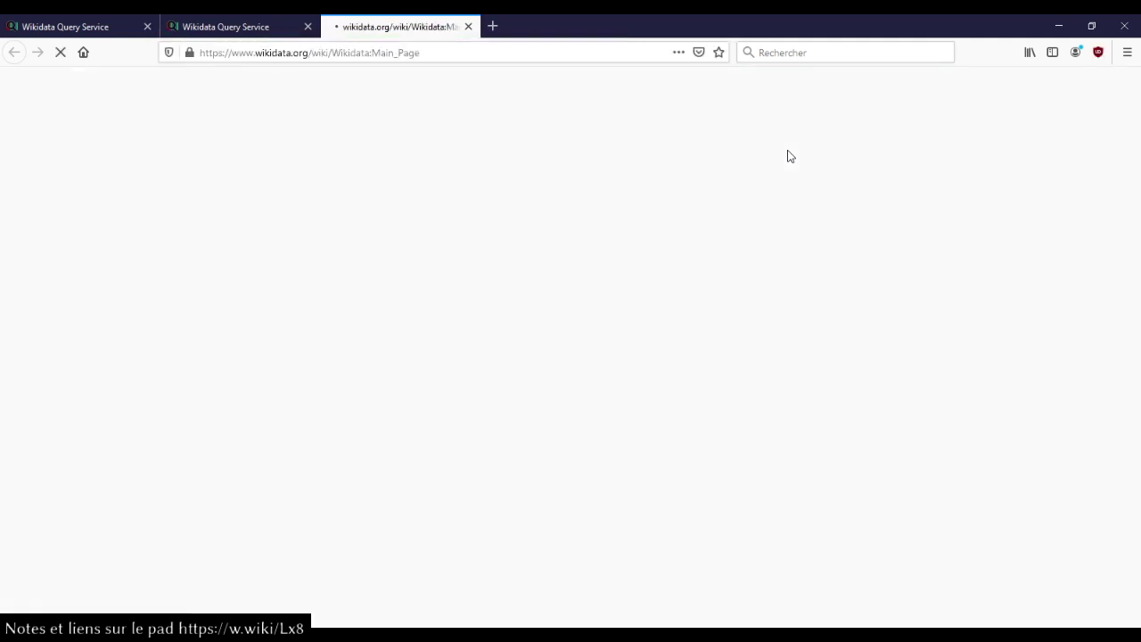
# Step: Load the Wikidata:Tools page in the current tab and open its Visualize data section
pyautogui.click(395, 50)
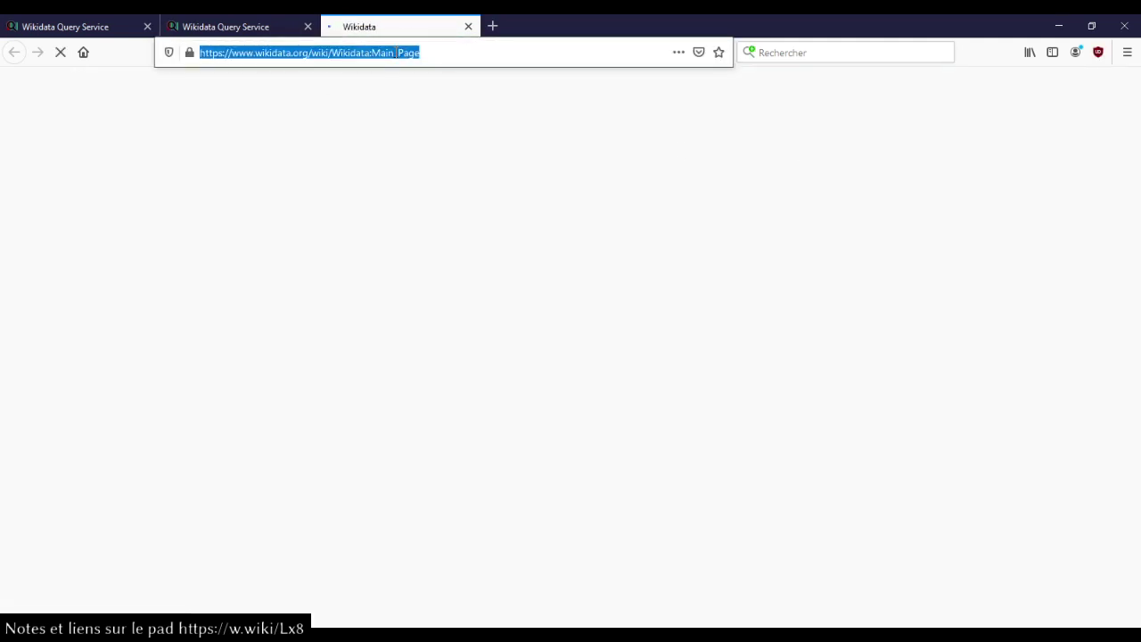
pyautogui.doubleClick(396, 52)
pyautogui.write('Tools')
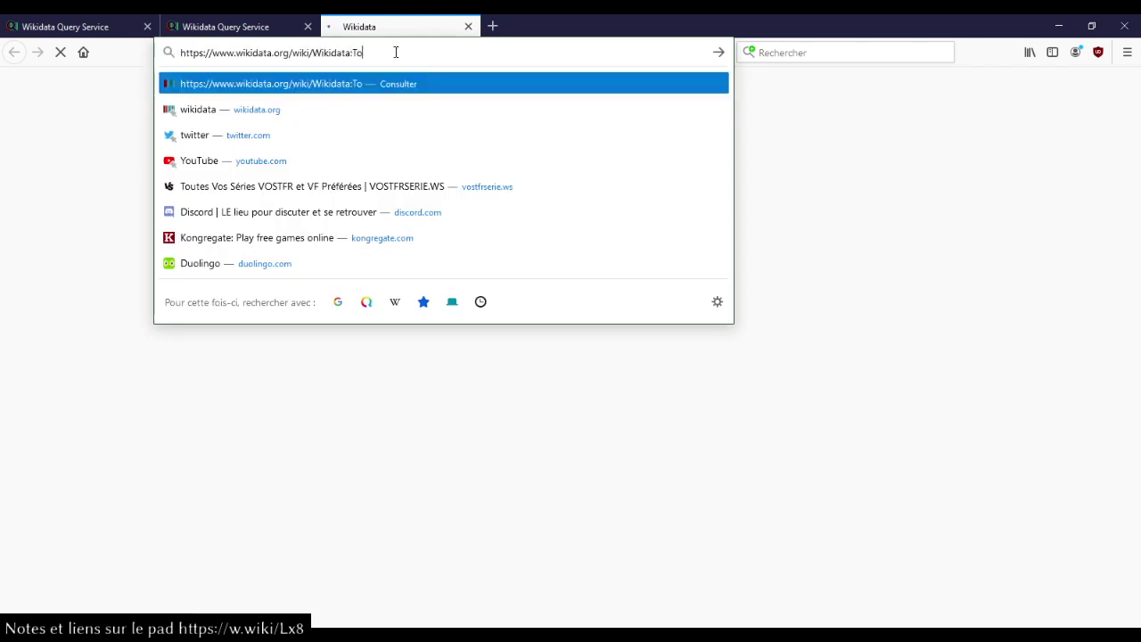
pyautogui.press('Return')
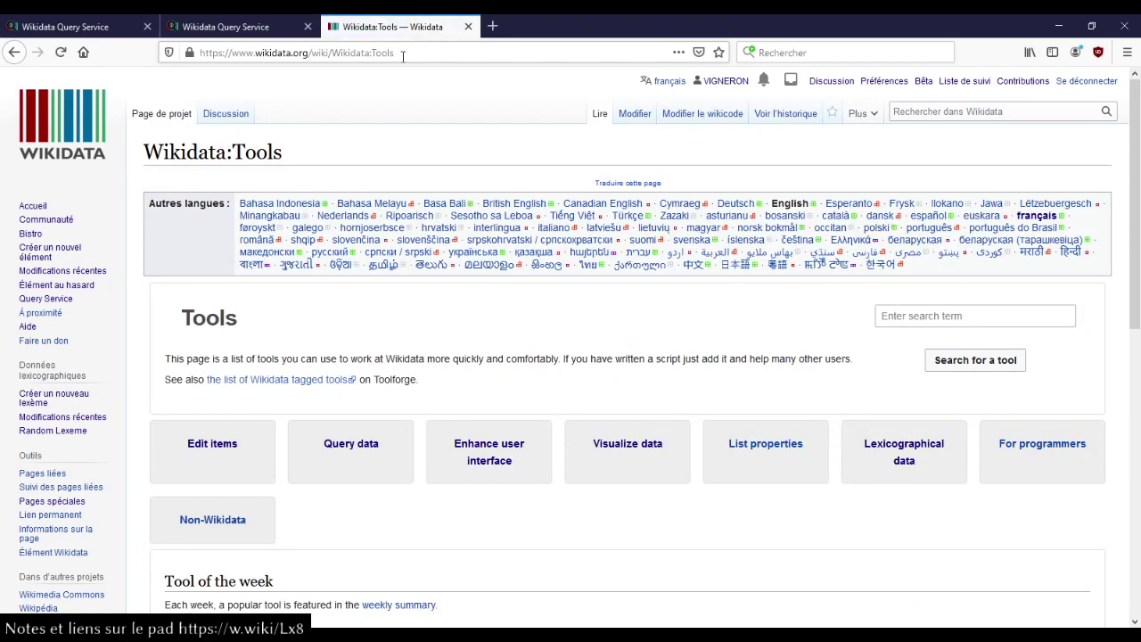
pyautogui.scroll(-5, 428, 86)
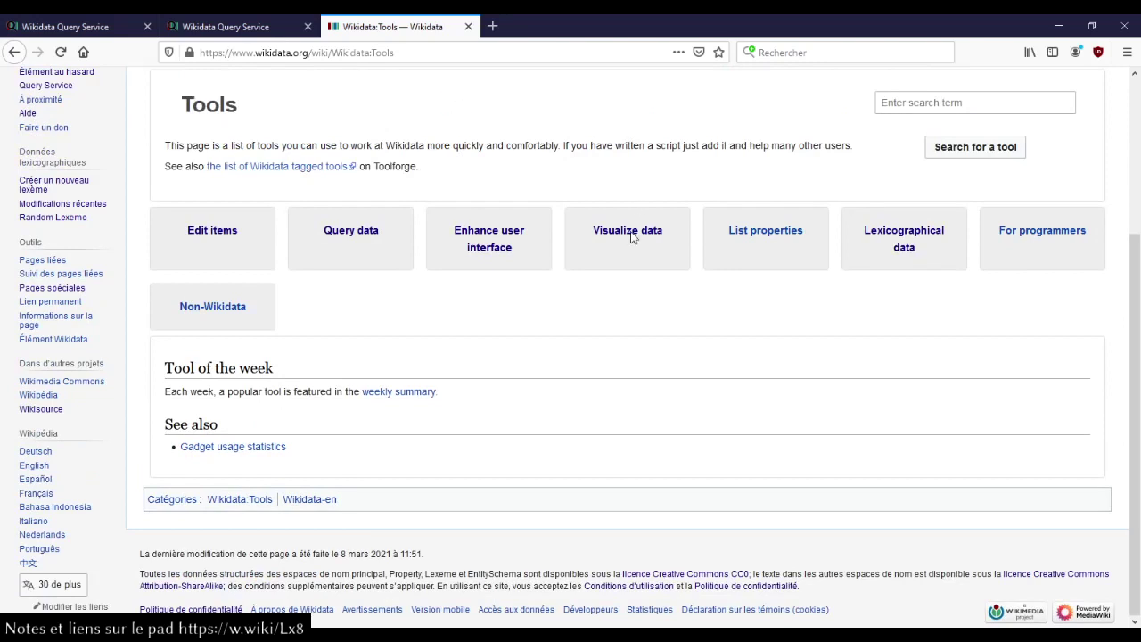
pyautogui.click(630, 234)
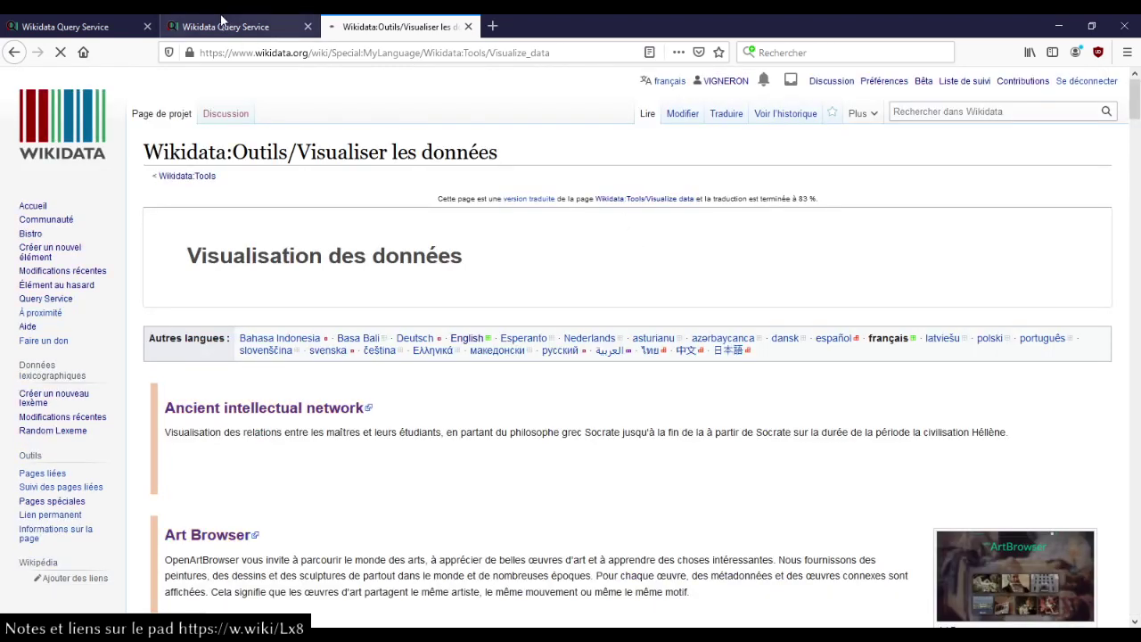
# Step: In the counting query, replace the P131* target with arrondissement de Nice (Q701950) and rerun the query
pyautogui.click(225, 26)
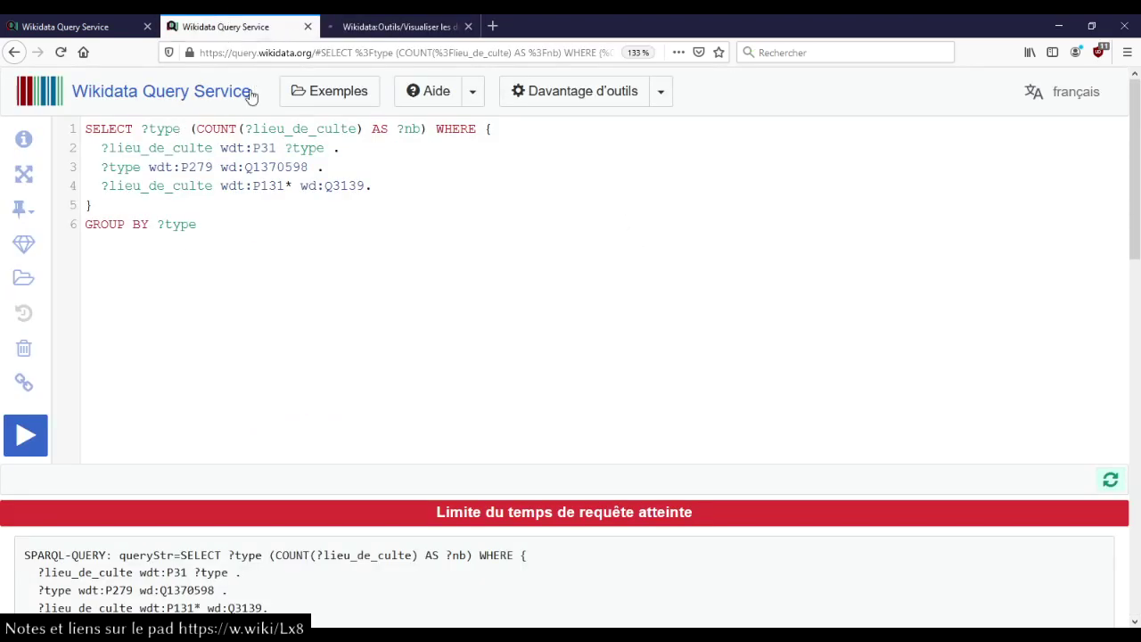
pyautogui.moveTo(308, 161)
pyautogui.doubleClick(347, 182)
pyautogui.press('Return')
pyautogui.hotkey('shift', 'Home')
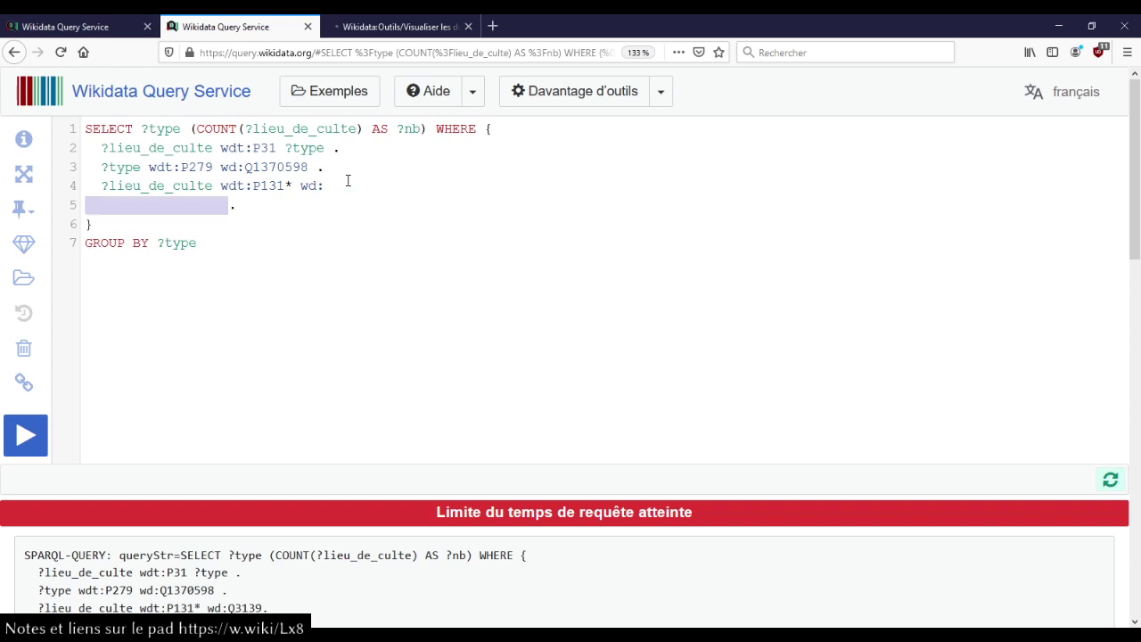
pyautogui.press('BackSpace')
pyautogui.press('BackSpace')
pyautogui.write('arrondi')
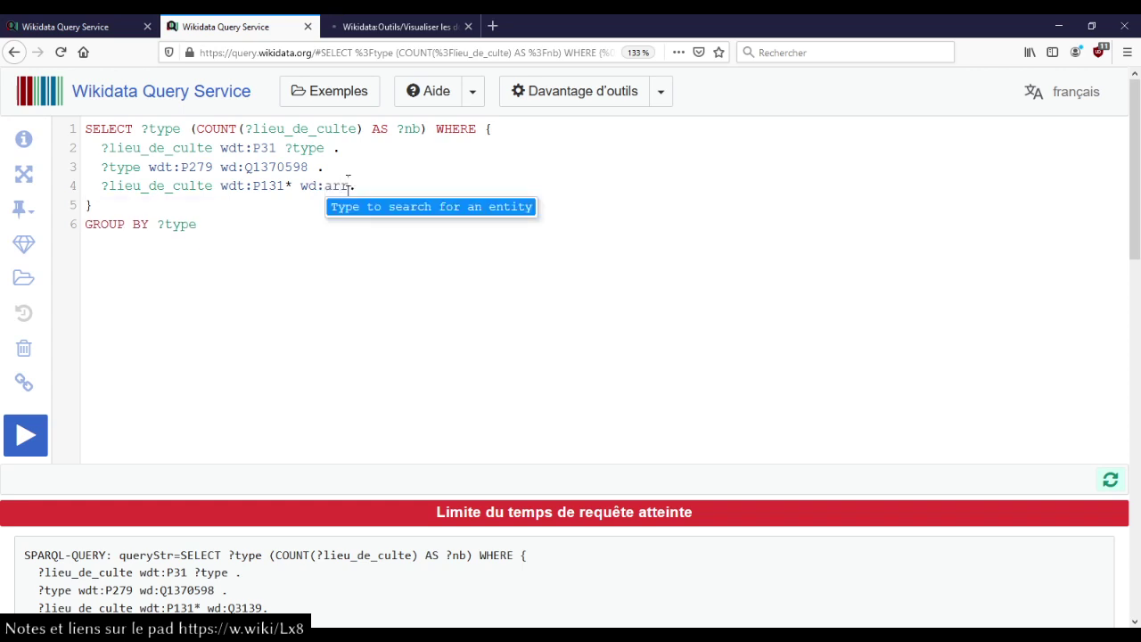
pyautogui.write('ssement de nce')
pyautogui.press('BackSpace')
pyautogui.press('BackSpace')
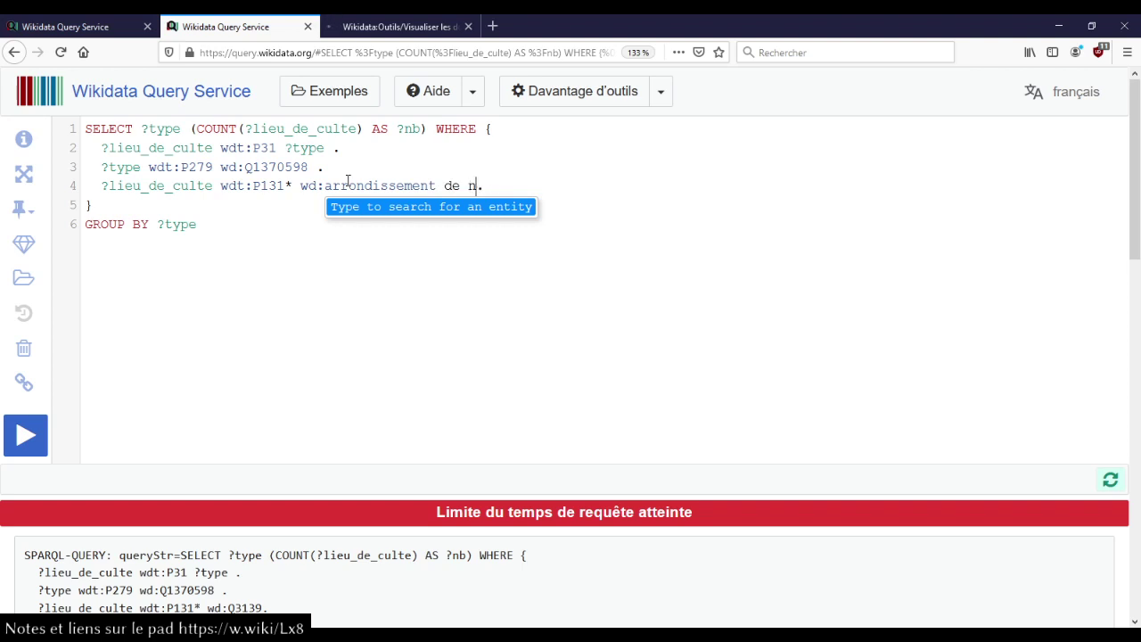
pyautogui.write('ice')
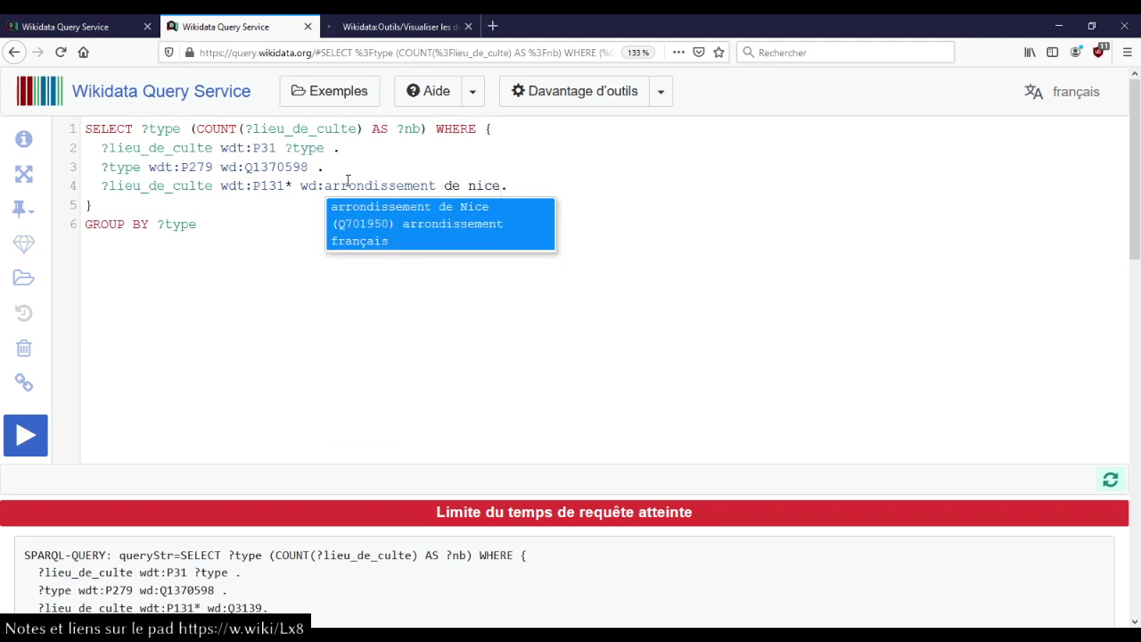
pyautogui.click(367, 216)
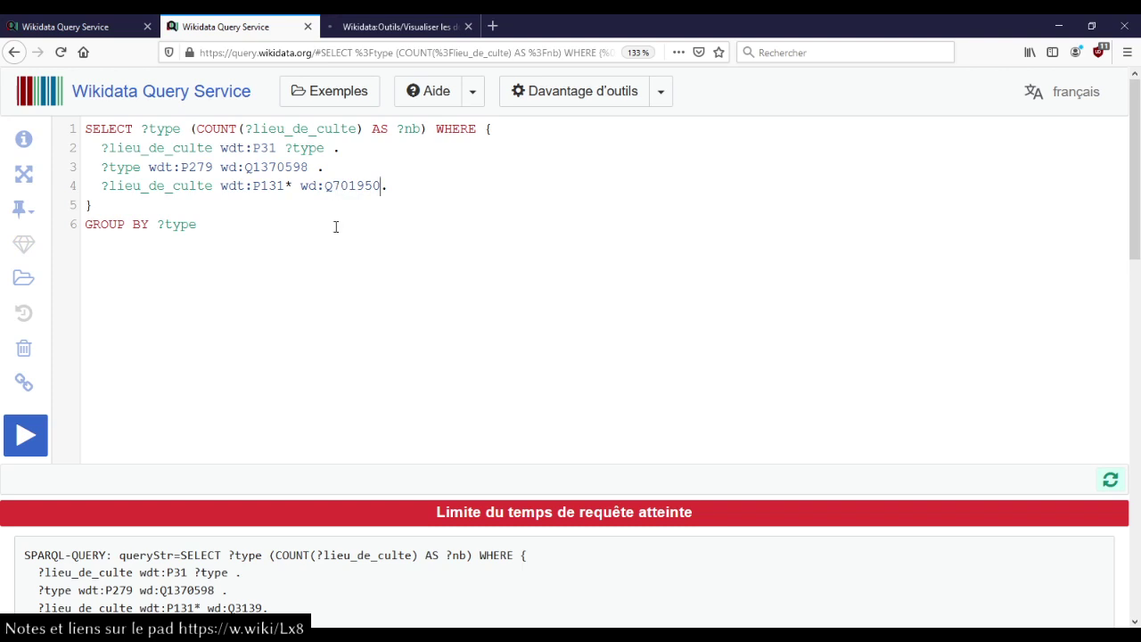
pyautogui.click(337, 226)
pyautogui.hotkey('ctrl', 'Return')
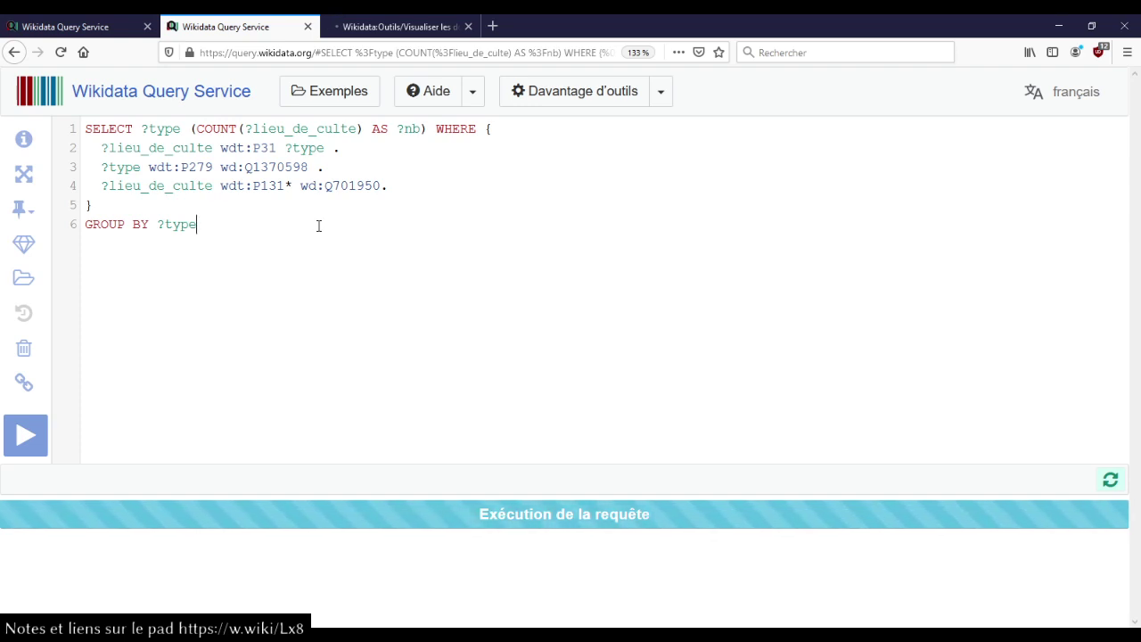
# Step: From the results of the places-of-worship query limited to 100, open the synagogue de Nice item in a new tab
pyautogui.click(89, 27)
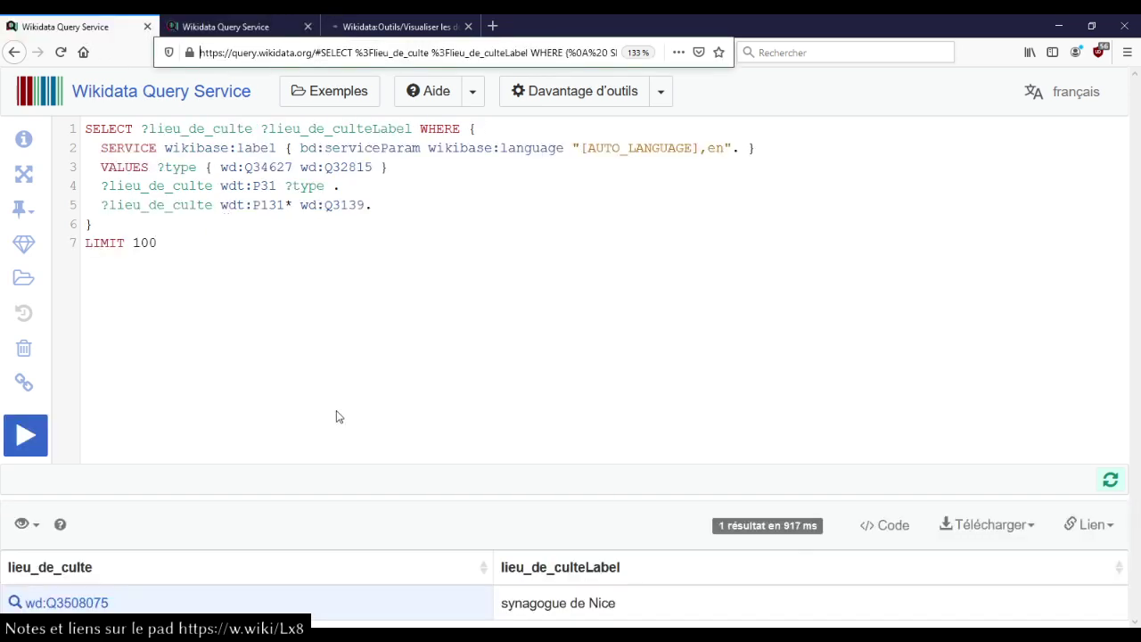
pyautogui.middleClick(67, 602)
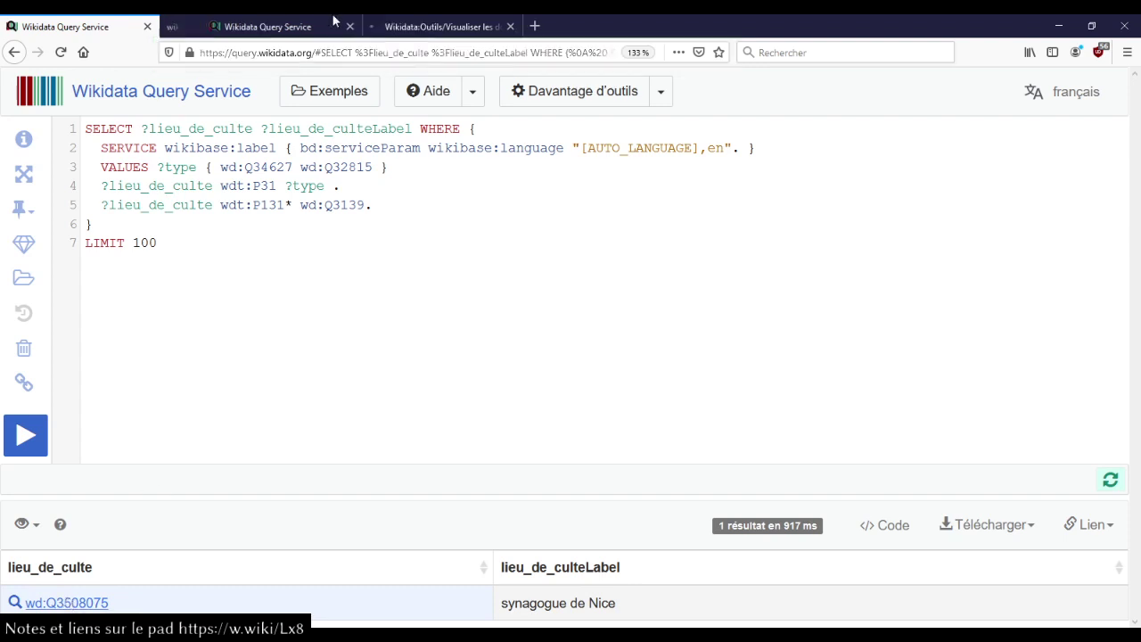
# Step: Open the synagogue de Nice item (Q3508075) and look through its statements down to the identifiers
pyautogui.click(231, 27)
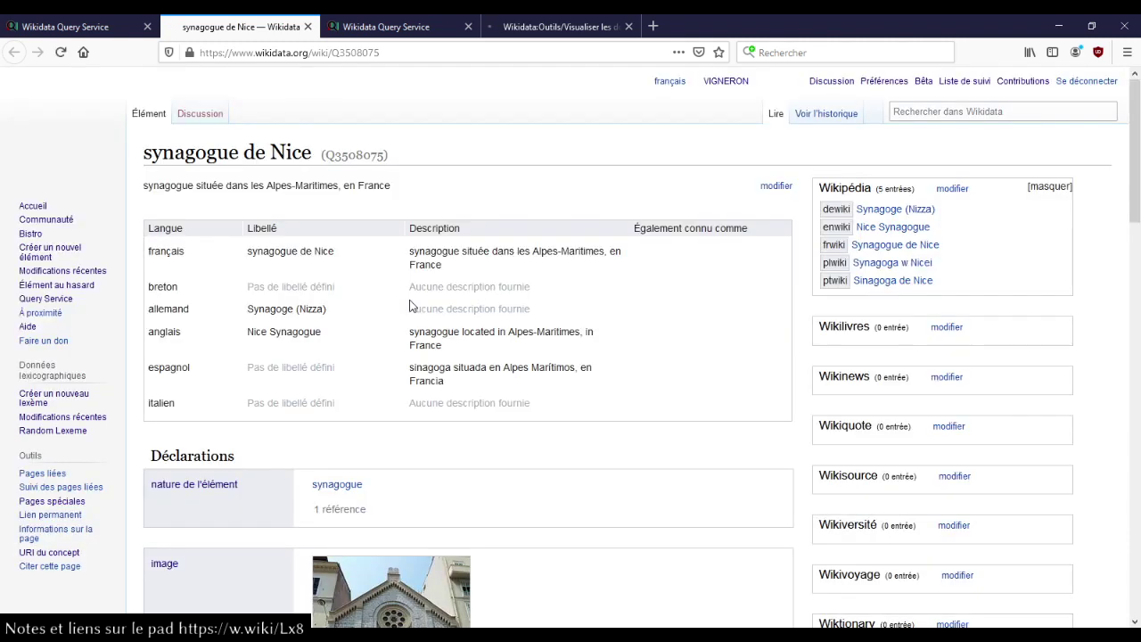
pyautogui.scroll(-1, 413, 305)
pyautogui.scroll(-1, 413, 306)
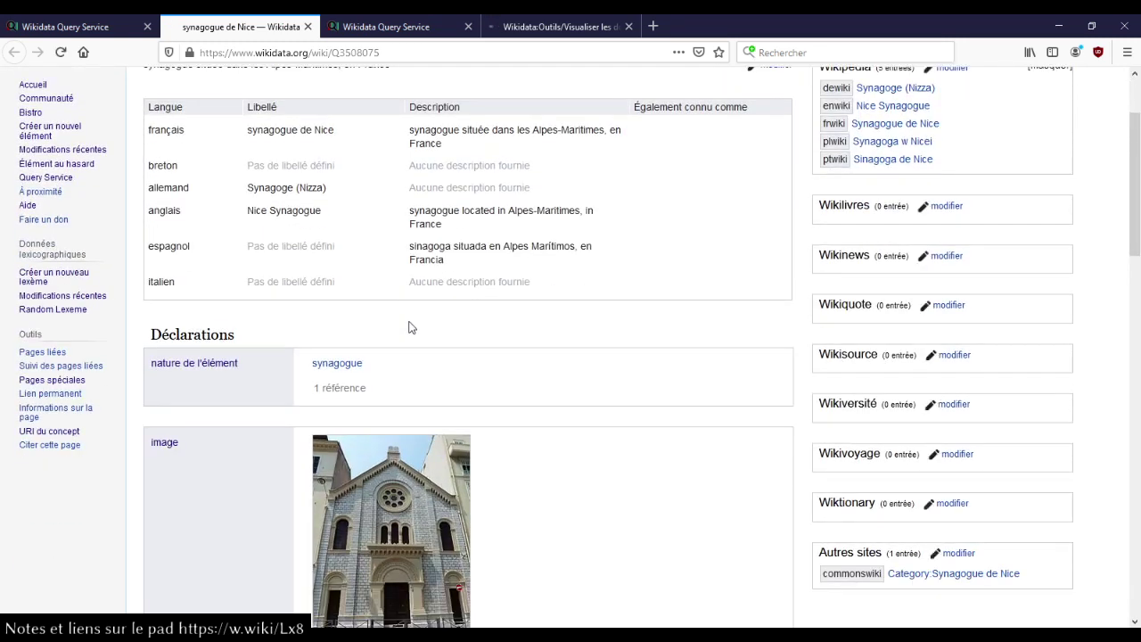
pyautogui.scroll(-3, 591, 366)
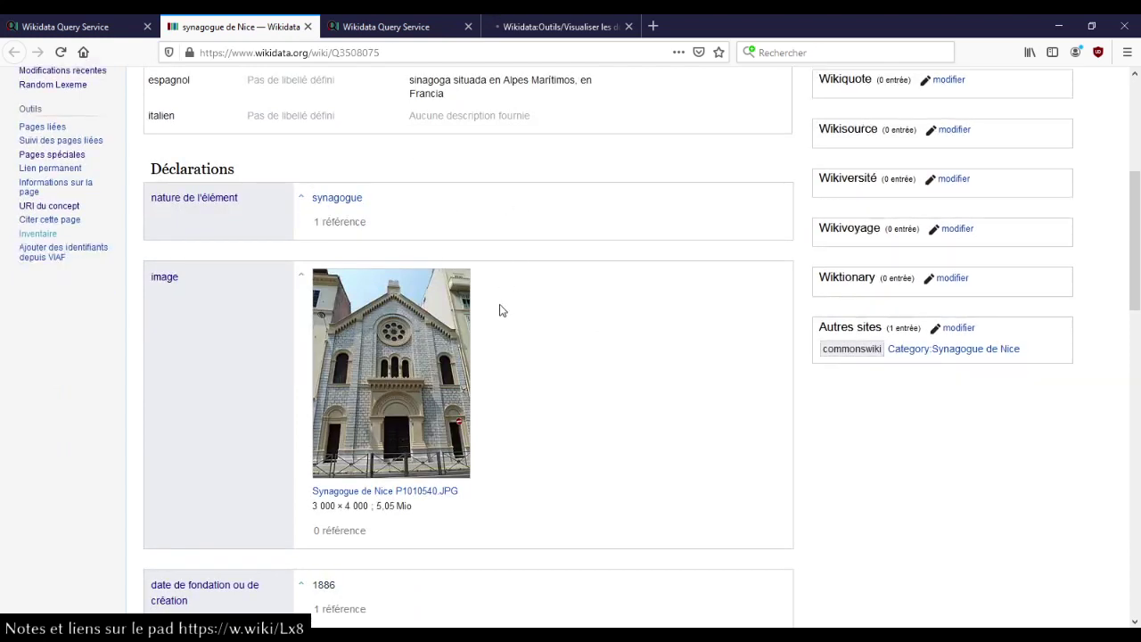
pyautogui.scroll(-3, 564, 327)
pyautogui.scroll(-8, 564, 326)
pyautogui.scroll(-4, 564, 332)
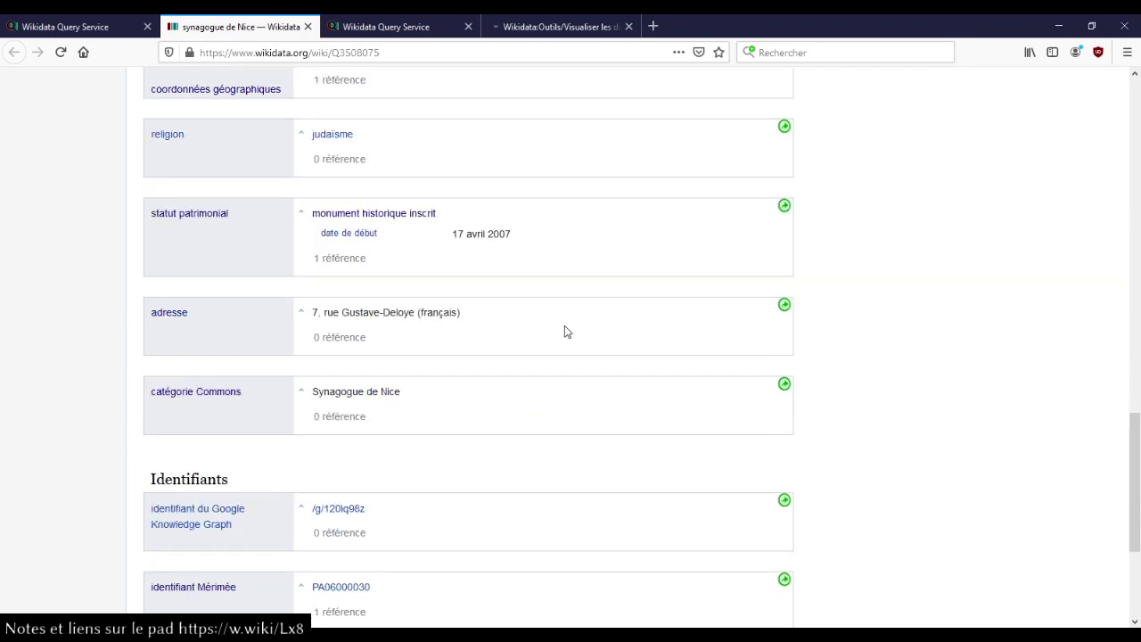
# Step: Search the synagogue de Nice page for "religion" to locate that statement
pyautogui.hotkey('ctrl', 'f')
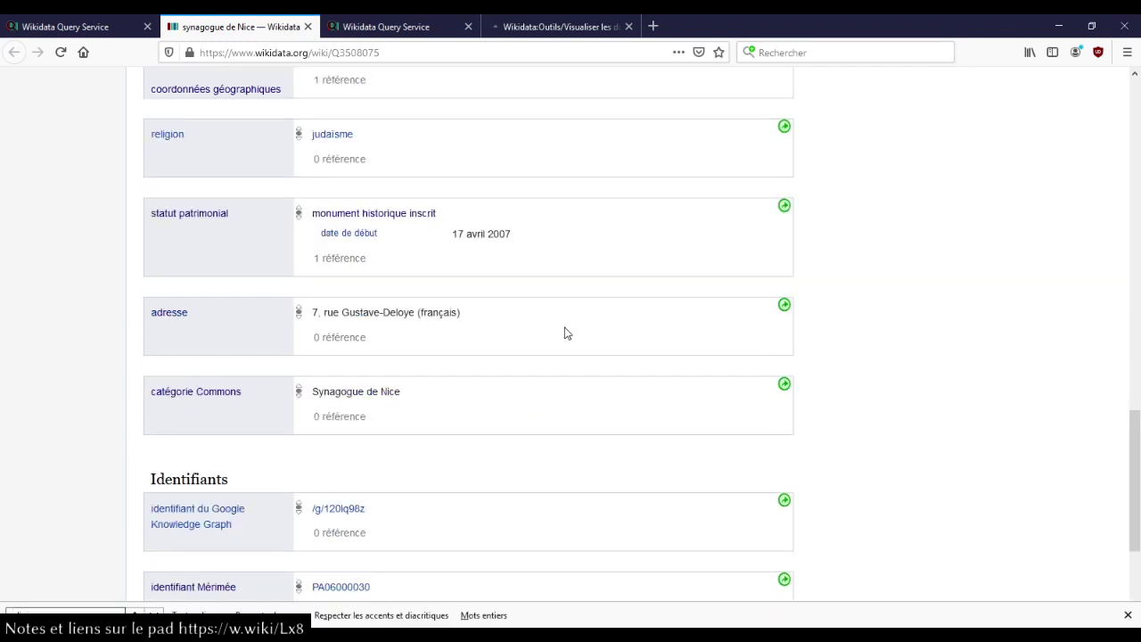
pyautogui.write('religion')
pyautogui.press('Escape')
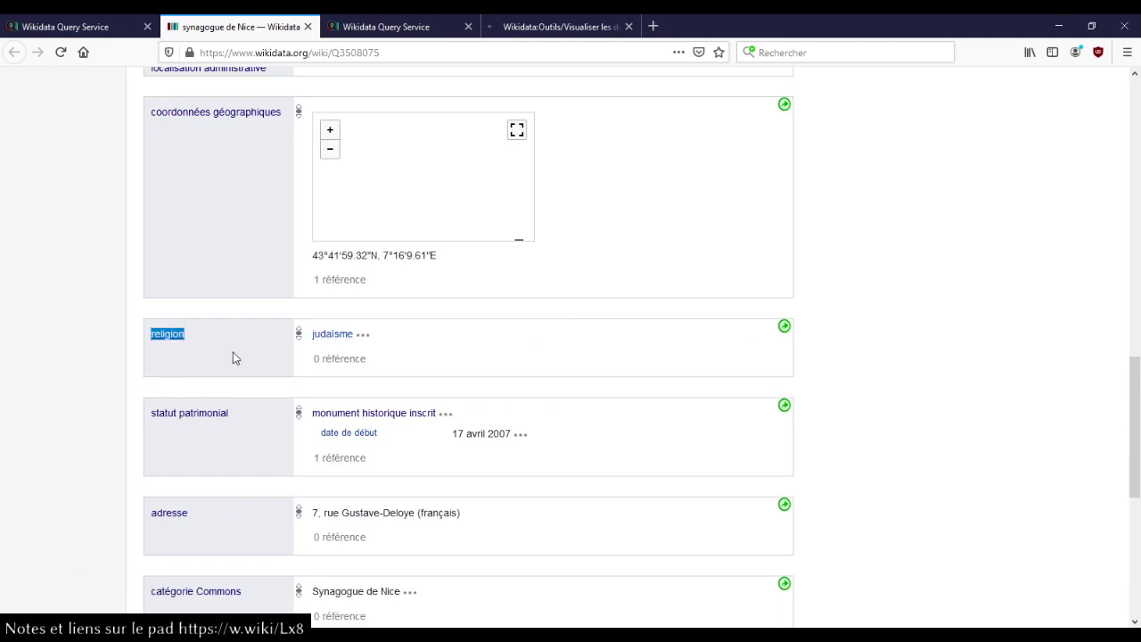
# Step: Review the synagogue de Nice statements from religion back up to nature de l'élément and the language table
pyautogui.scroll(6, 233, 358)
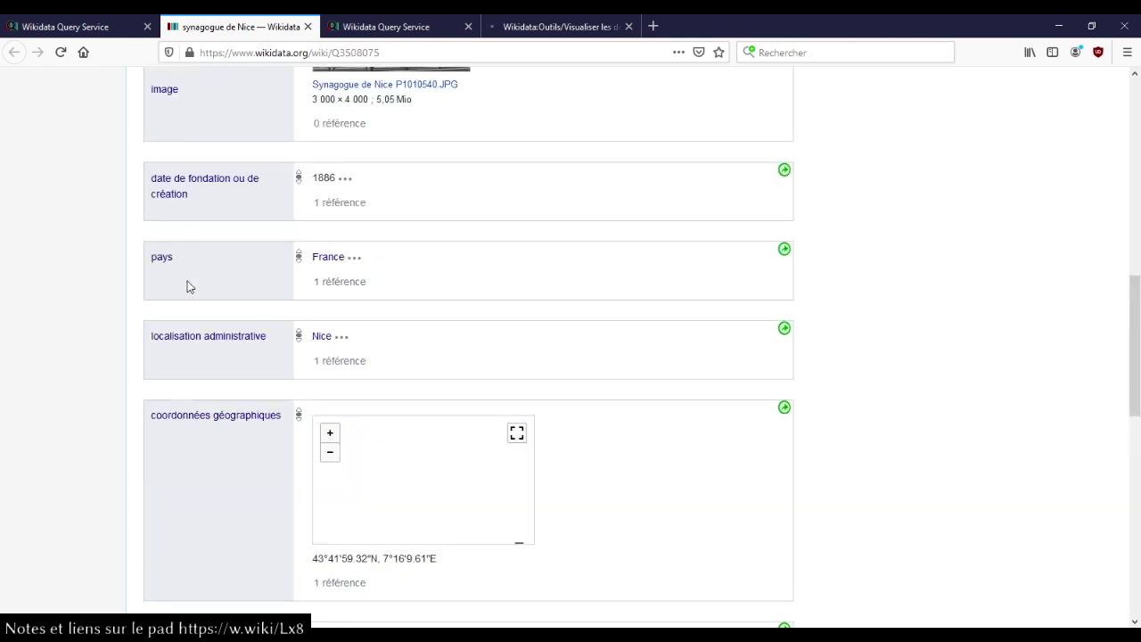
pyautogui.scroll(3, 187, 305)
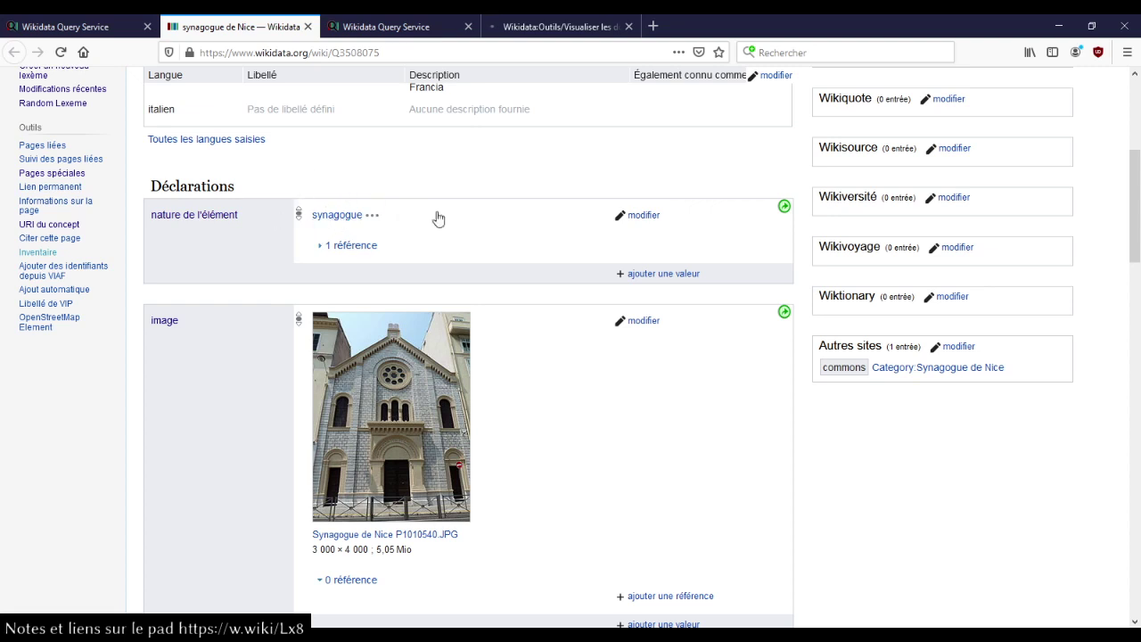
pyautogui.scroll(-6, 293, 323)
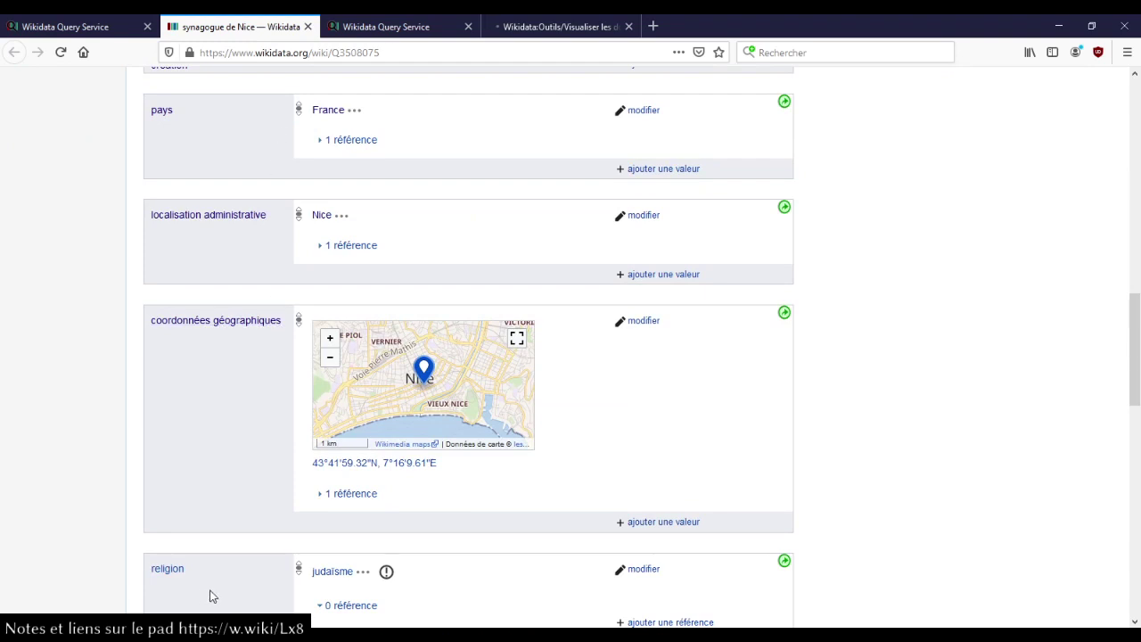
pyautogui.scroll(7, 415, 579)
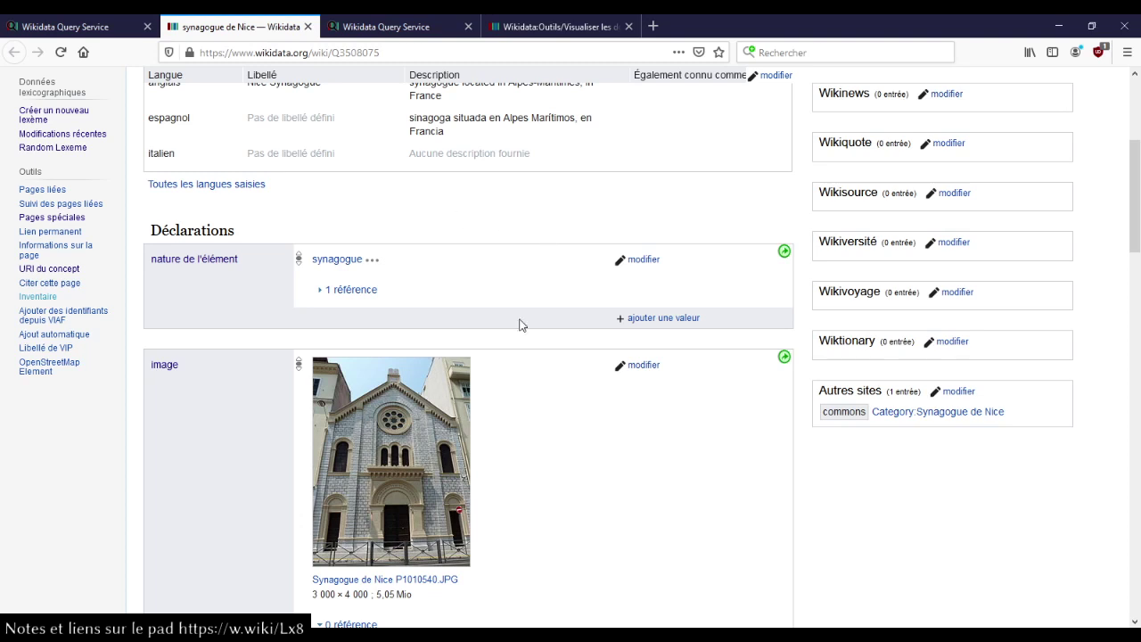
pyautogui.scroll(3, 522, 325)
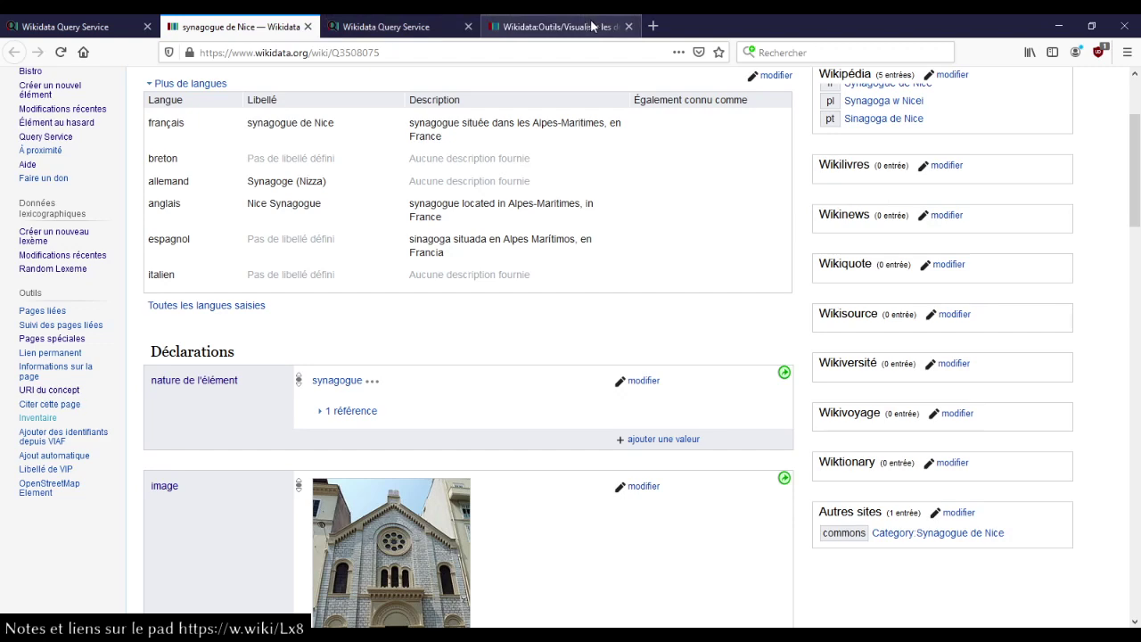
# Step: Examine the potential problem flagged on the judaïsme value of the religion statement, and dismiss the notice
pyautogui.scroll(-3, 529, 275)
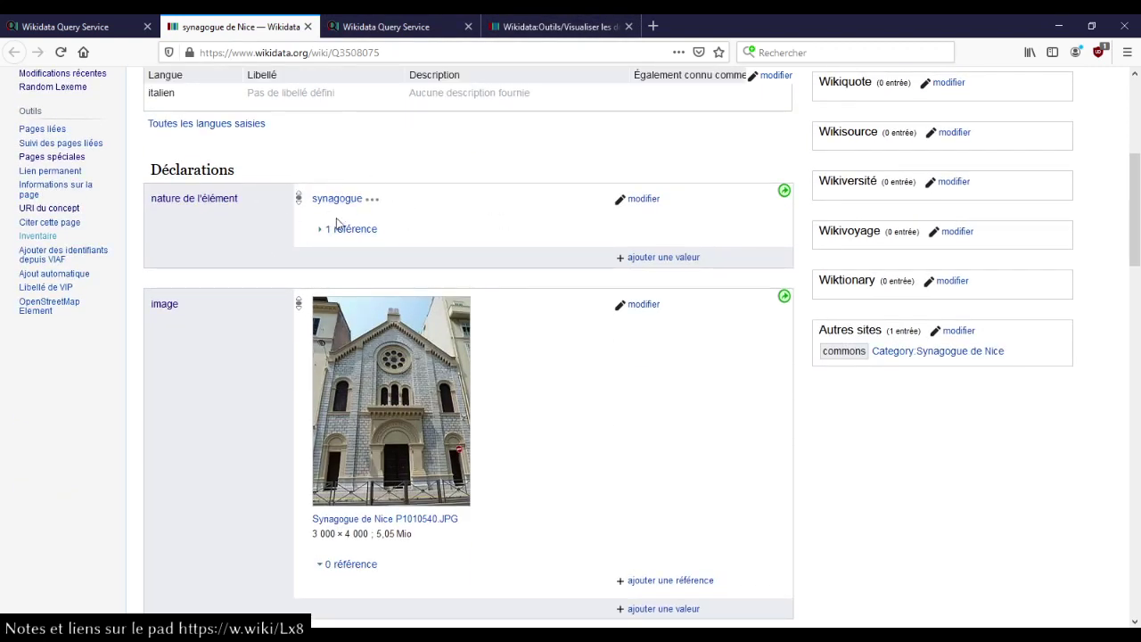
pyautogui.scroll(-2, 241, 279)
pyautogui.scroll(-6, 241, 280)
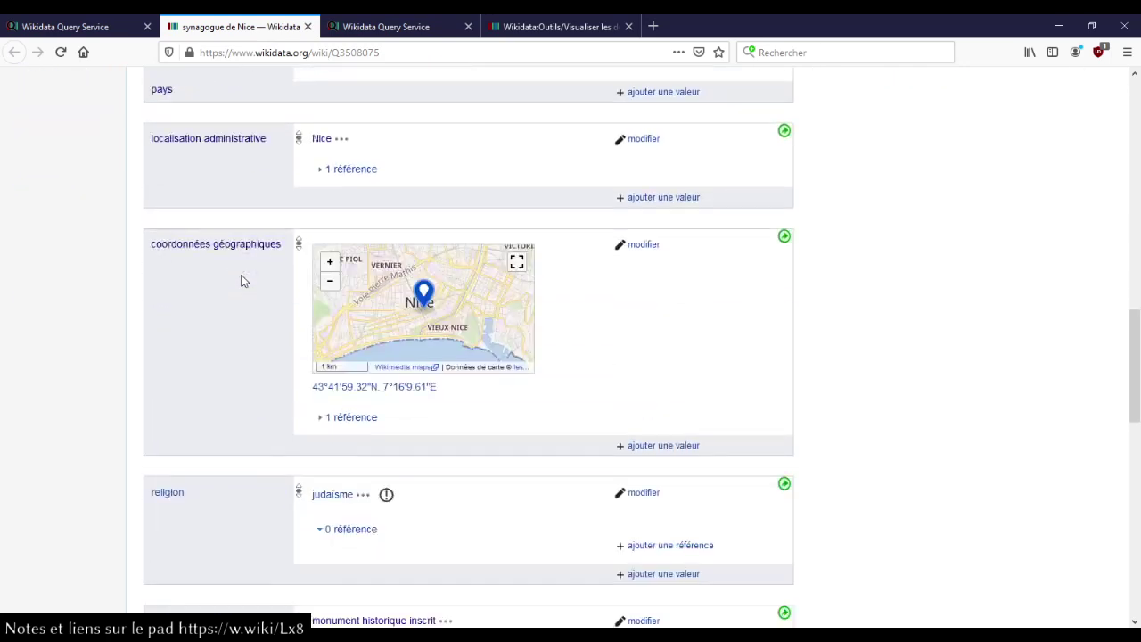
pyautogui.scroll(-2, 227, 325)
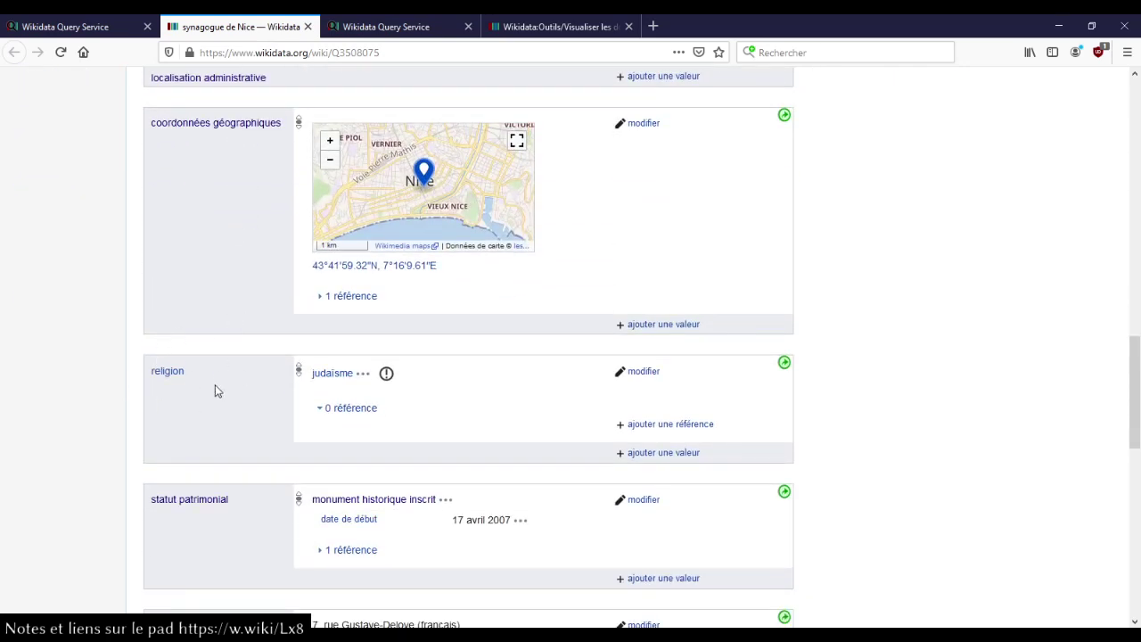
pyautogui.click(387, 375)
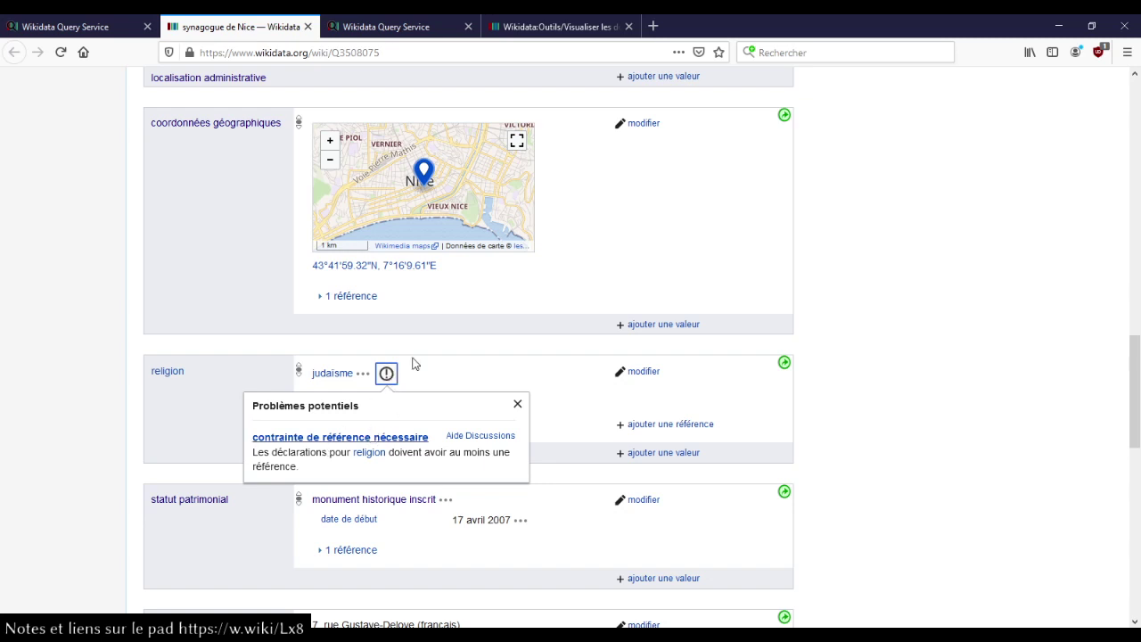
pyautogui.click(415, 362)
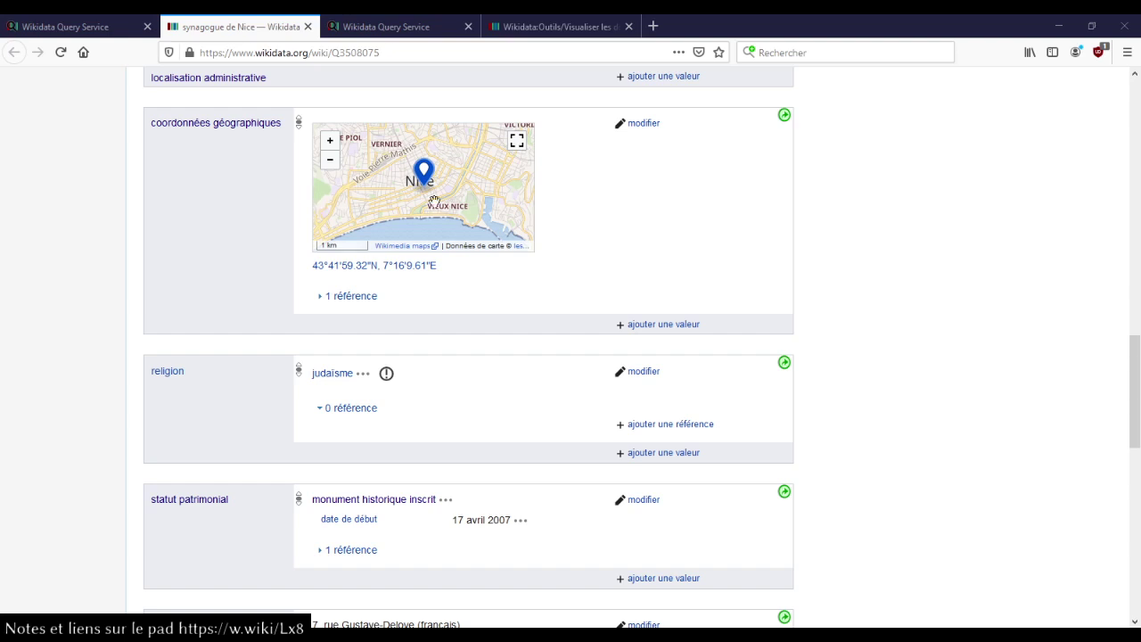
# Step: Open the Wikidata items Q1953071 and Q108325, each in its own new tab
pyautogui.click(654, 26)
pyautogui.write('https://www.wikidata.org/wiki/Q1953071')
pyautogui.press('Return')
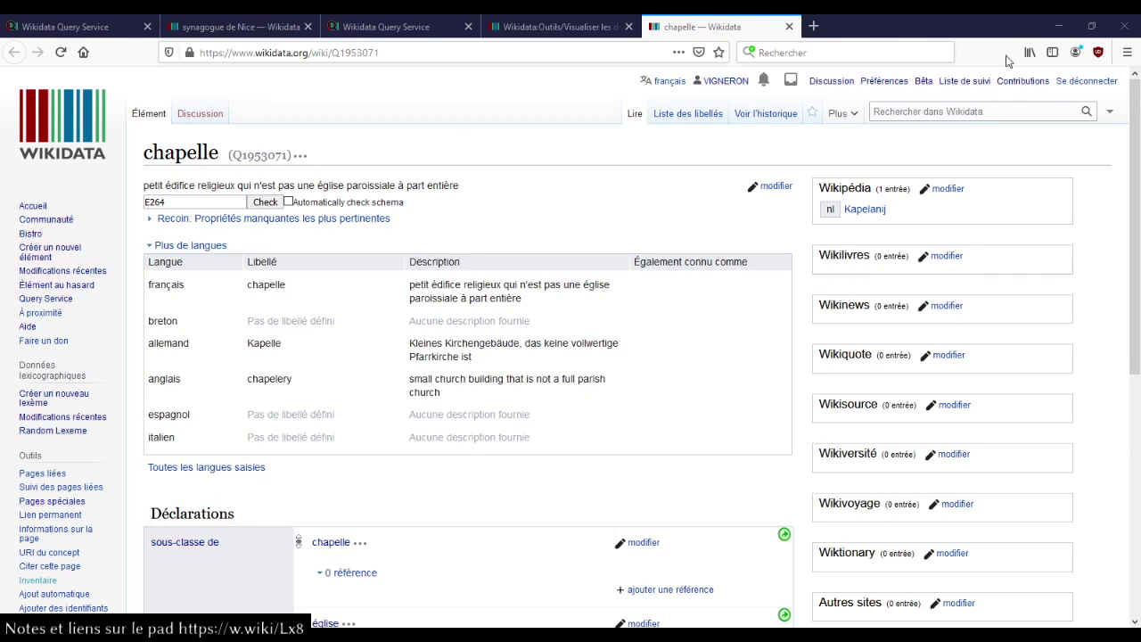
pyautogui.click(811, 27)
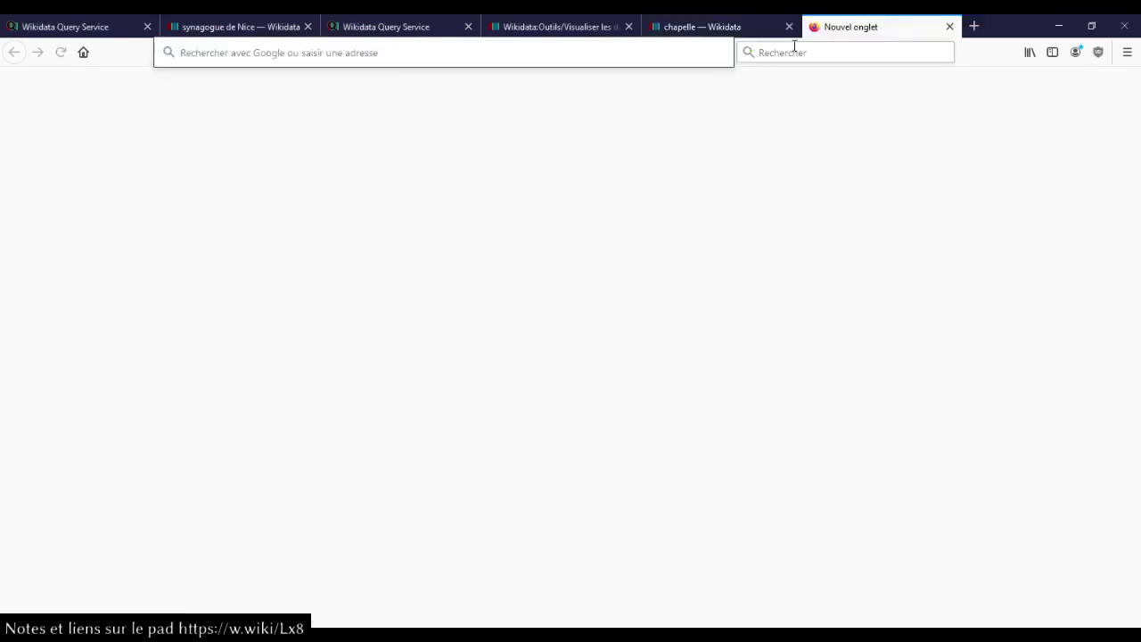
pyautogui.write('https://www.wikidata.org/wiki/Q108325')
pyautogui.press('Return')
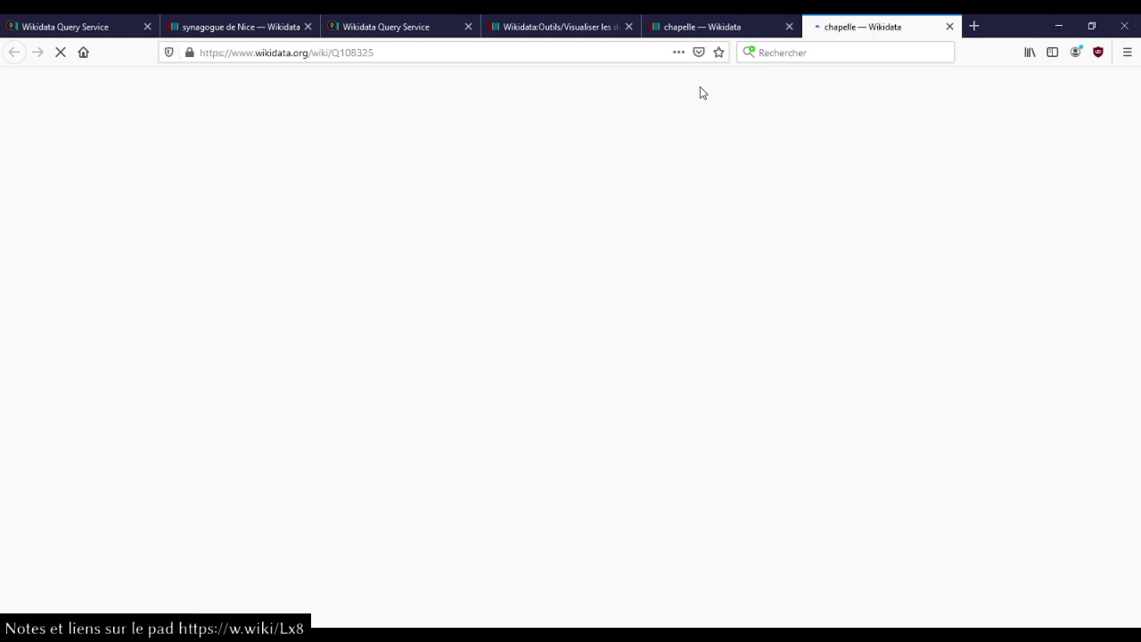
# Step: Compare the labels and descriptions of the two chapelle items, Q1953071 and Q108325, including the subclass statements of Q1953071
pyautogui.click(722, 27)
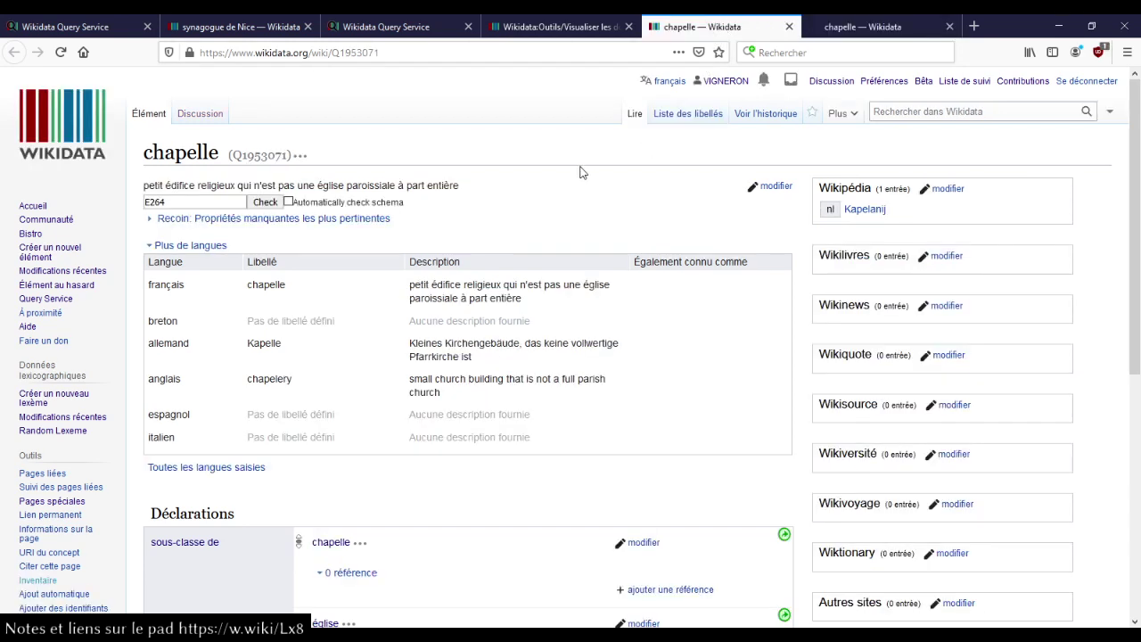
pyautogui.scroll(-3, 579, 172)
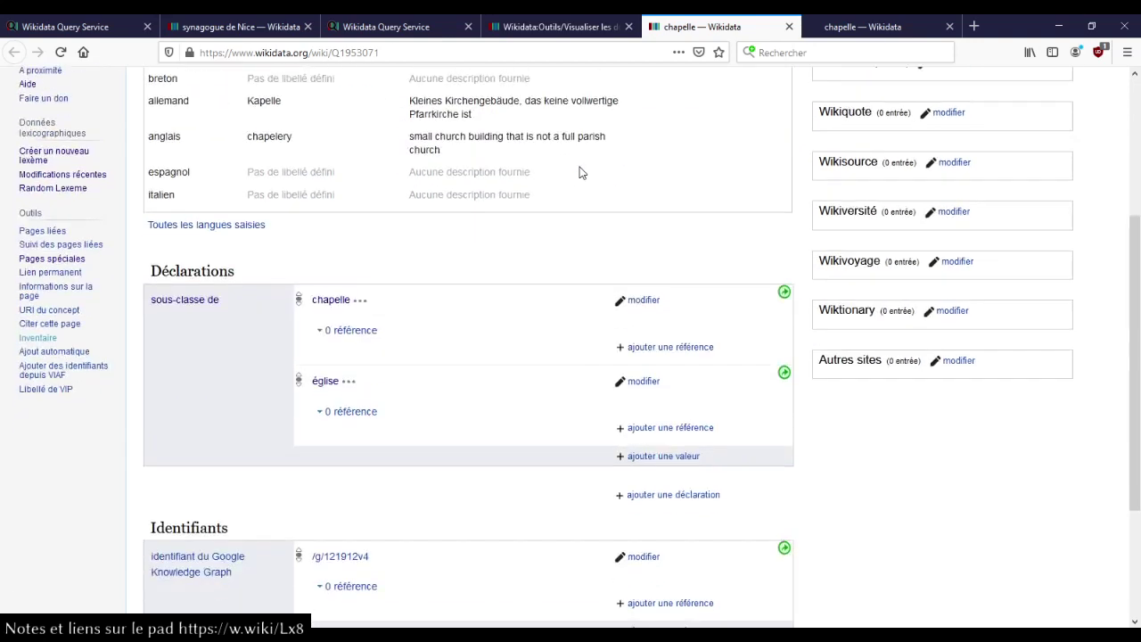
pyautogui.scroll(3, 579, 172)
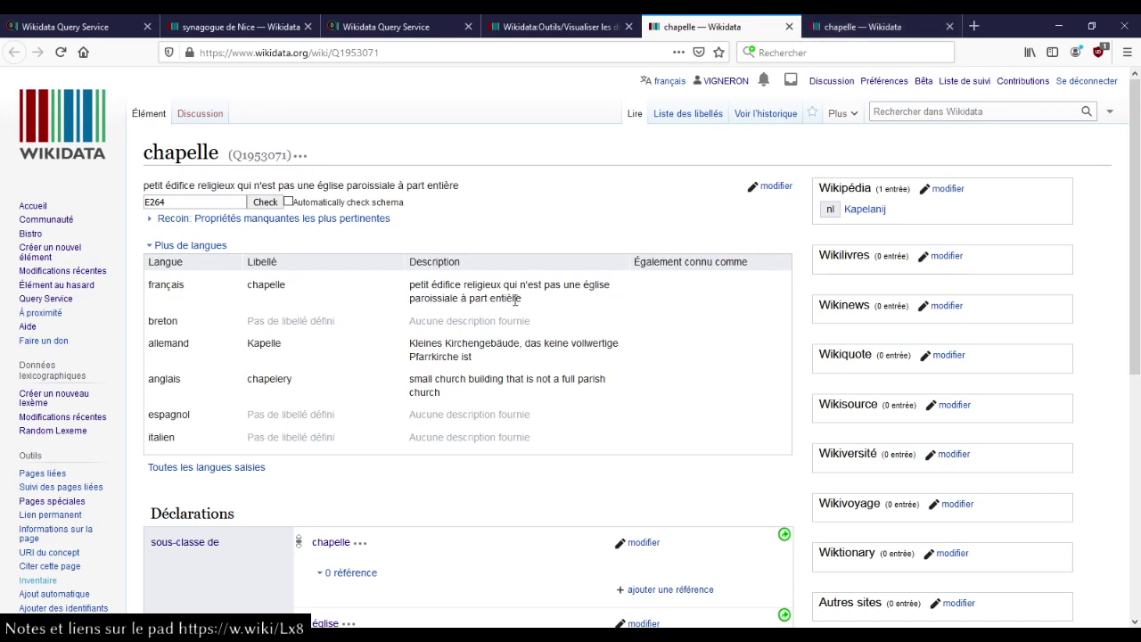
pyautogui.click(891, 29)
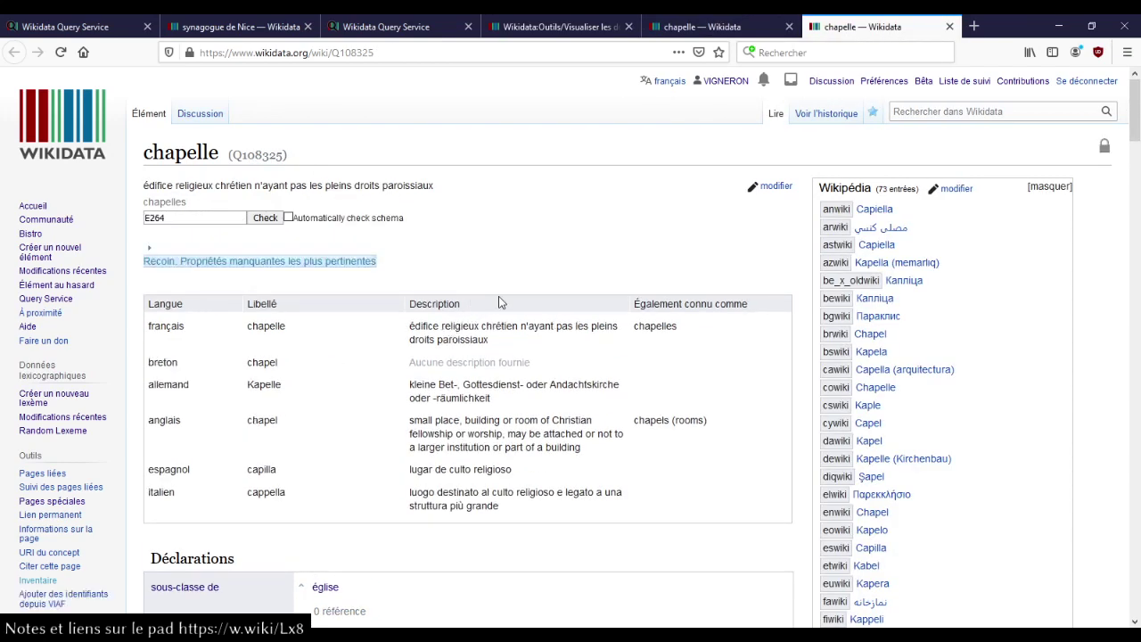
pyautogui.click(706, 25)
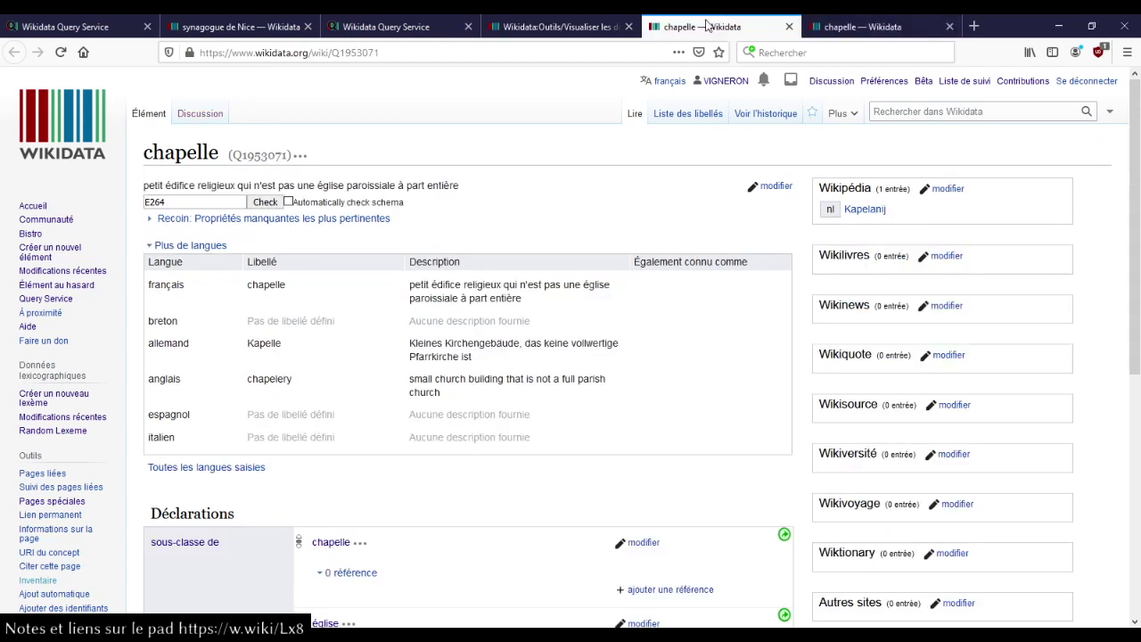
pyautogui.click(858, 28)
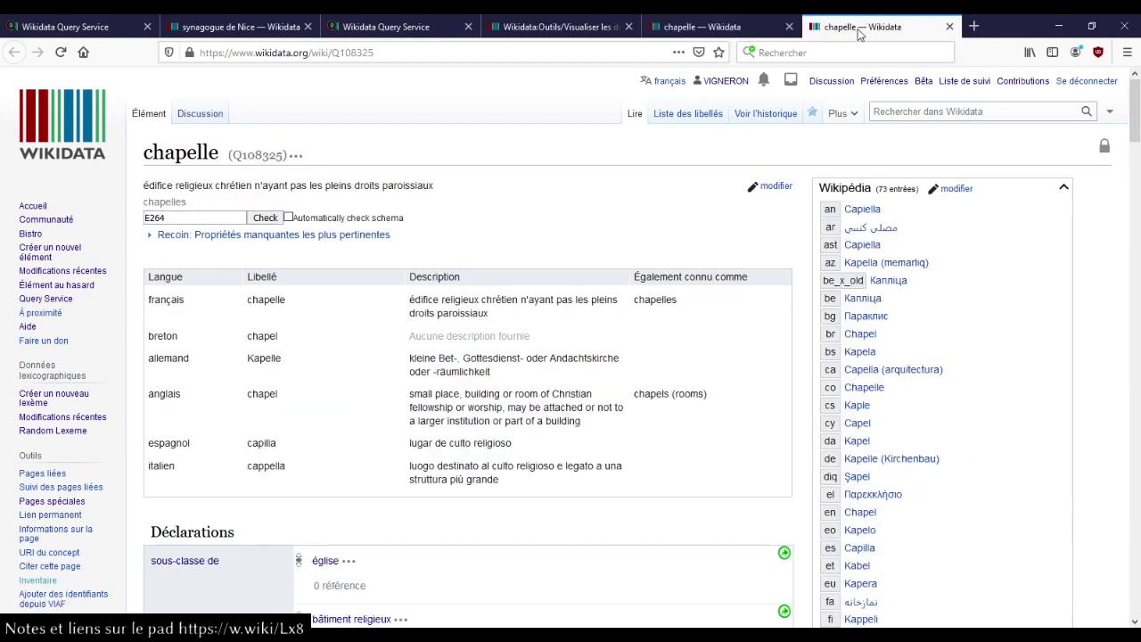
# Step: Compare the subclass and image statements of Q108325 with the statements and identifiers of Q1953071
pyautogui.scroll(-4, 499, 294)
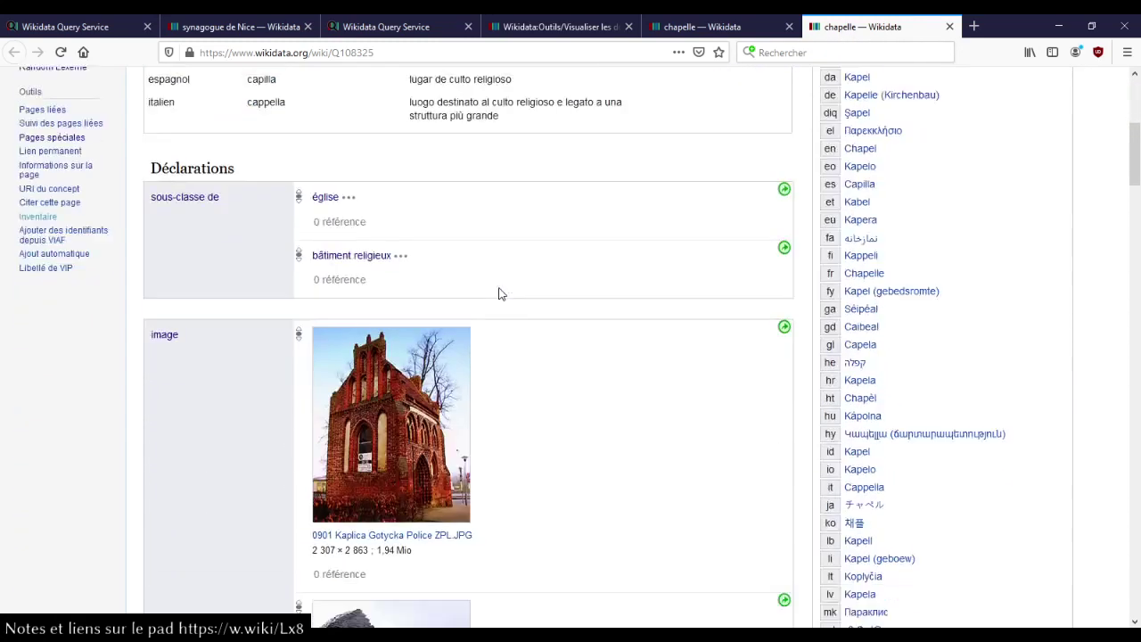
pyautogui.scroll(-3, 528, 306)
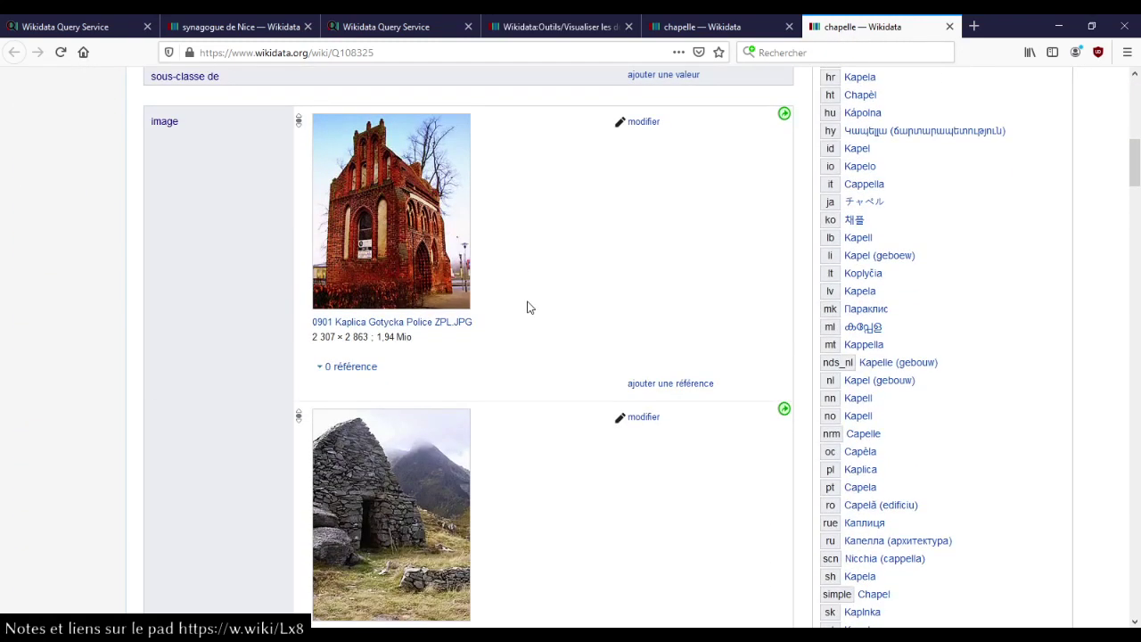
pyautogui.click(772, 20)
pyautogui.scroll(-5, 558, 469)
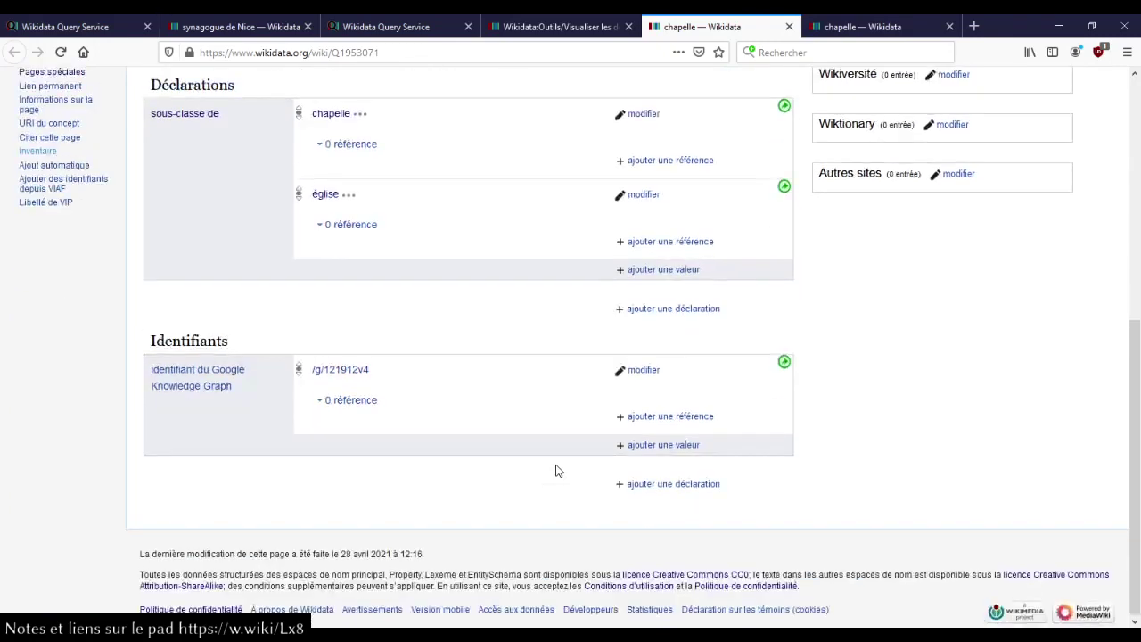
pyautogui.scroll(10, 556, 471)
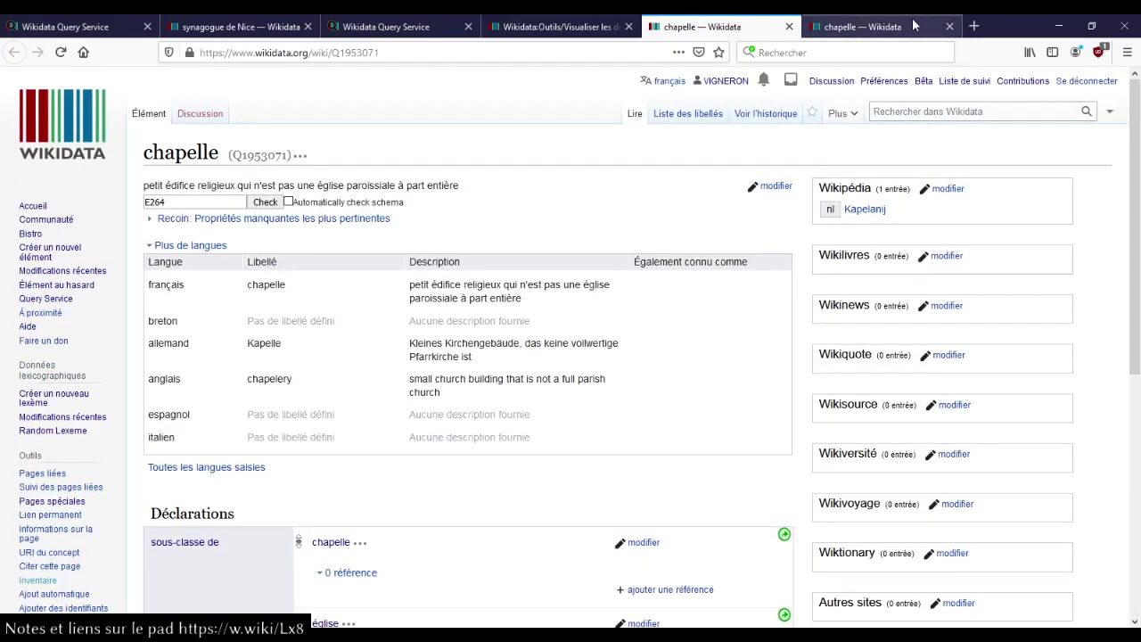
# Step: View the discussion page of the chapelle item Q108325, and return to the item
pyautogui.click(927, 26)
pyautogui.scroll(5, 591, 225)
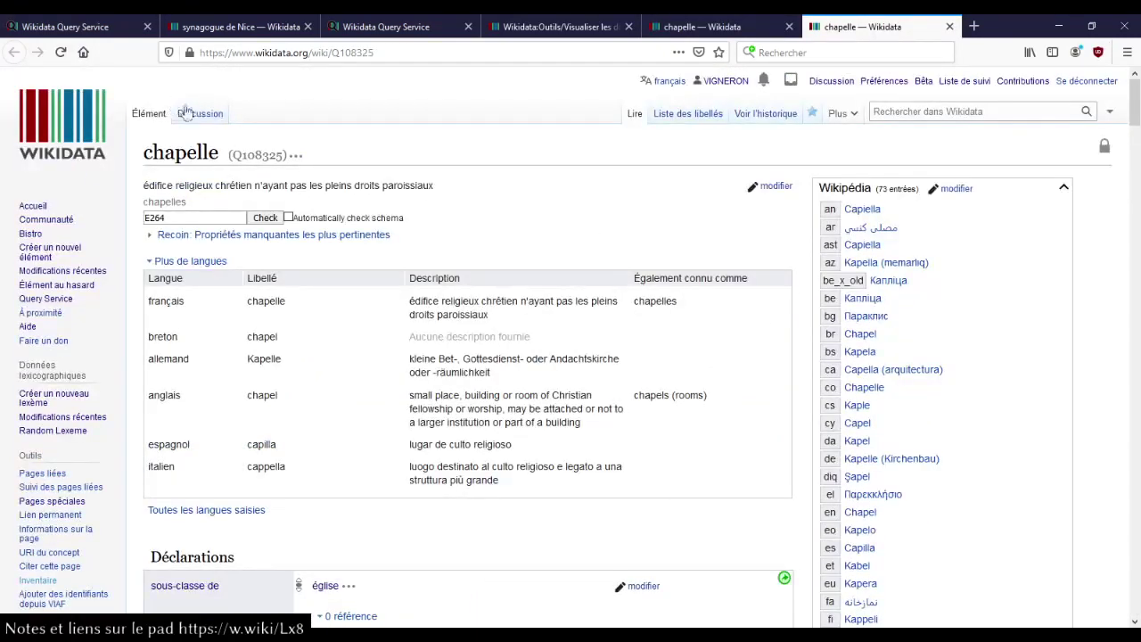
pyautogui.click(212, 122)
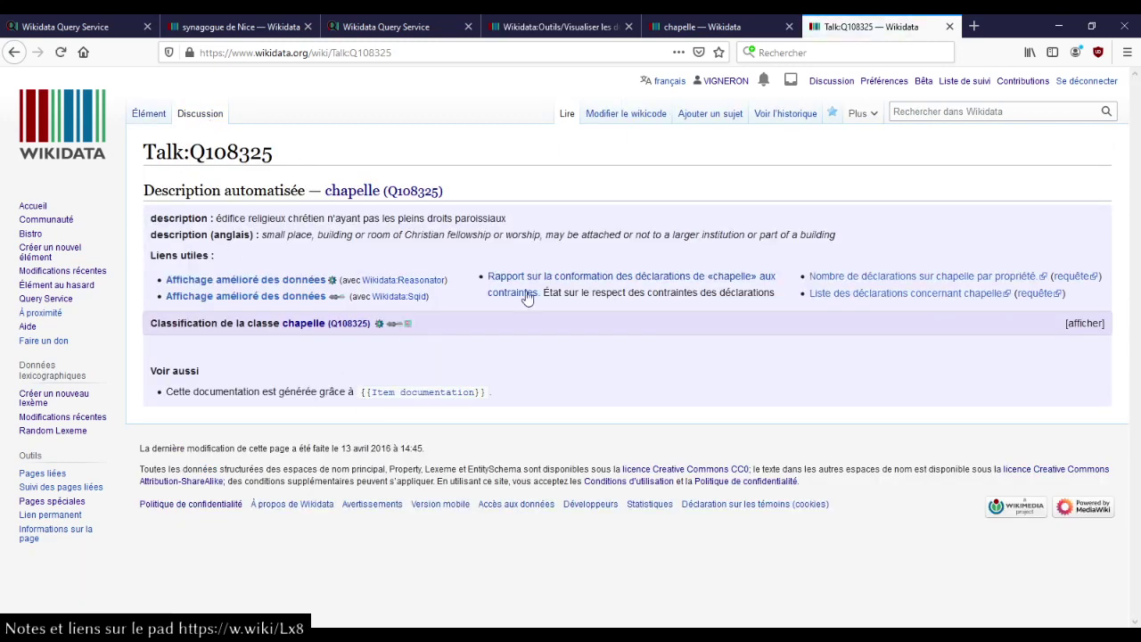
pyautogui.click(13, 53)
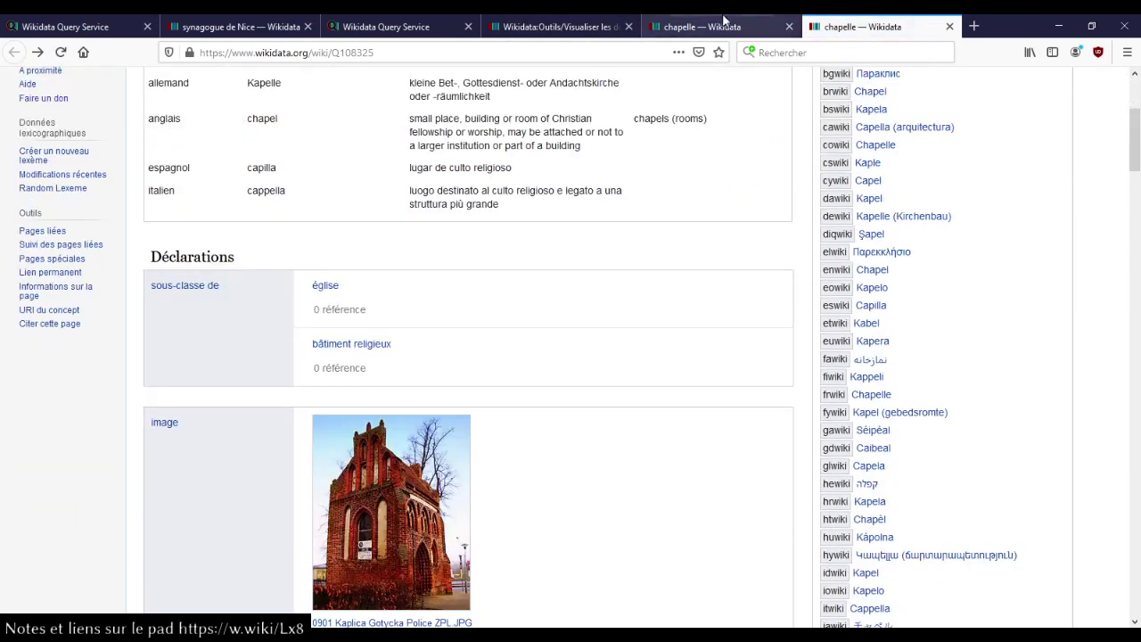
# Step: Compare the Wikipedia links of chapelle item Q1953071 with the longer list on Q108325
pyautogui.click(726, 24)
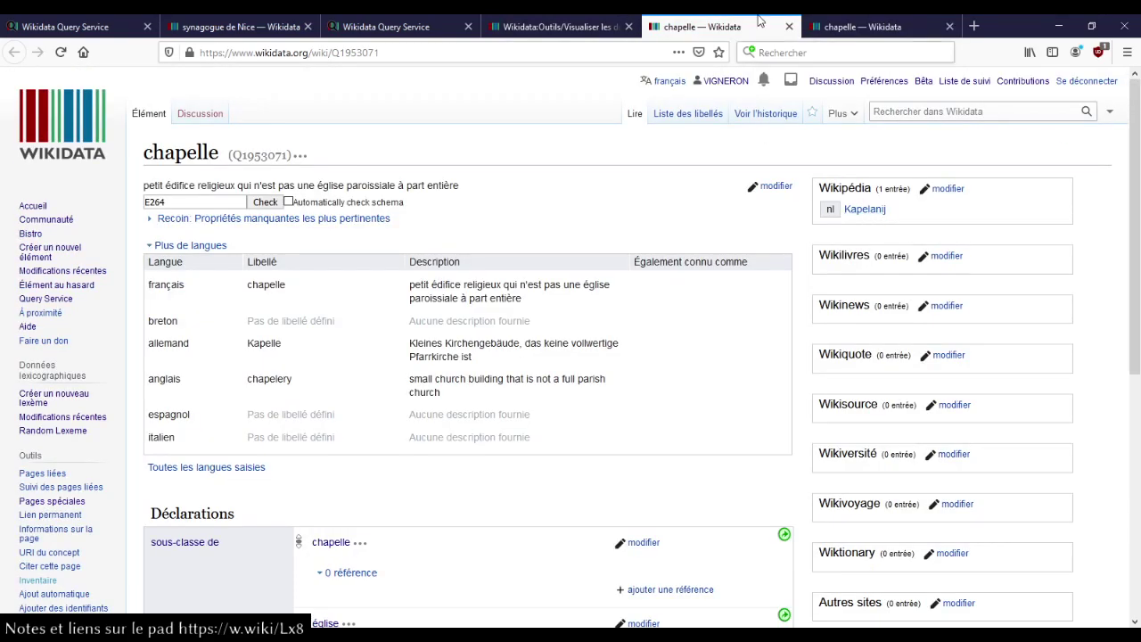
pyautogui.click(864, 25)
pyautogui.scroll(-5, 781, 384)
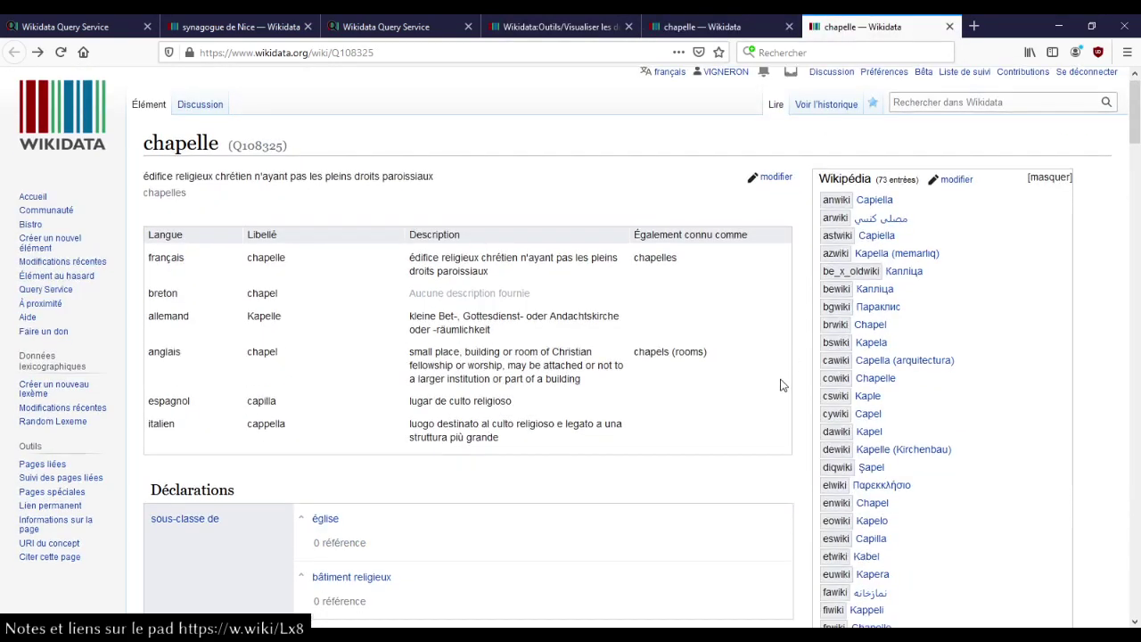
pyautogui.scroll(-10, 838, 388)
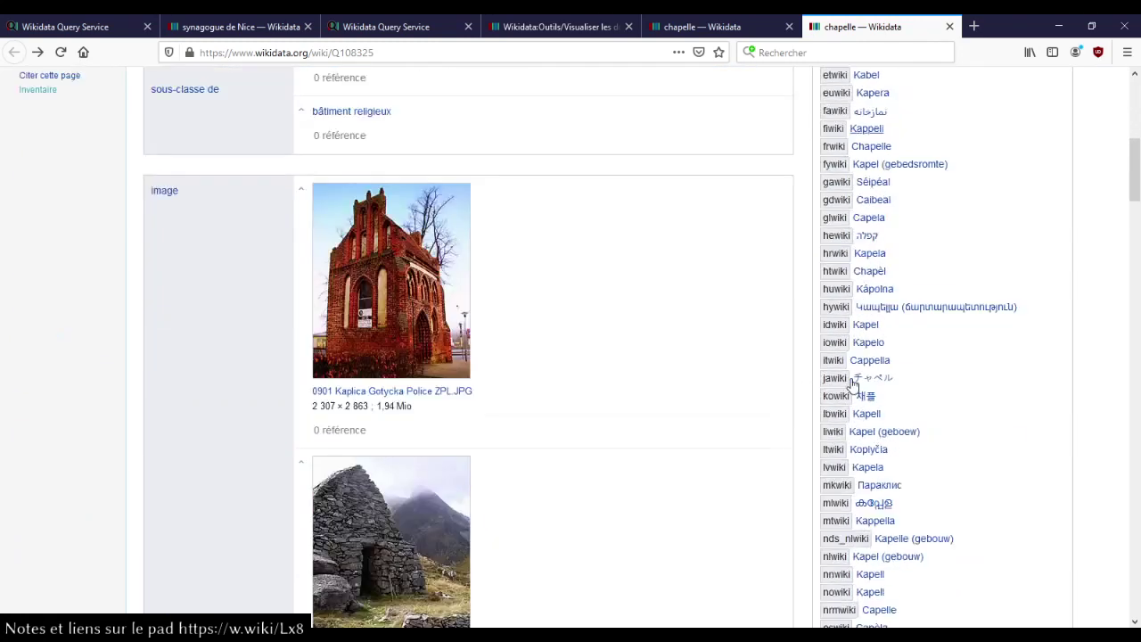
# Step: Check the remaining Wikipedia links of Q108325, and read the Dutch Wikipedia article Kapelanij linked from the chapelle item Q1953071
pyautogui.scroll(-1, 856, 281)
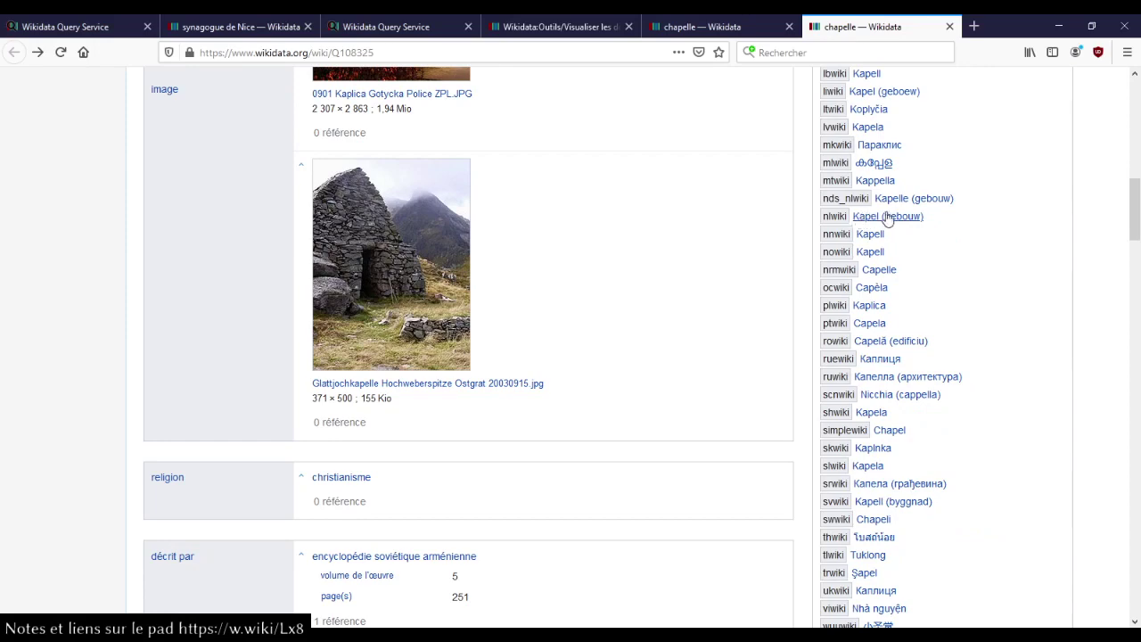
pyautogui.scroll(1, 909, 222)
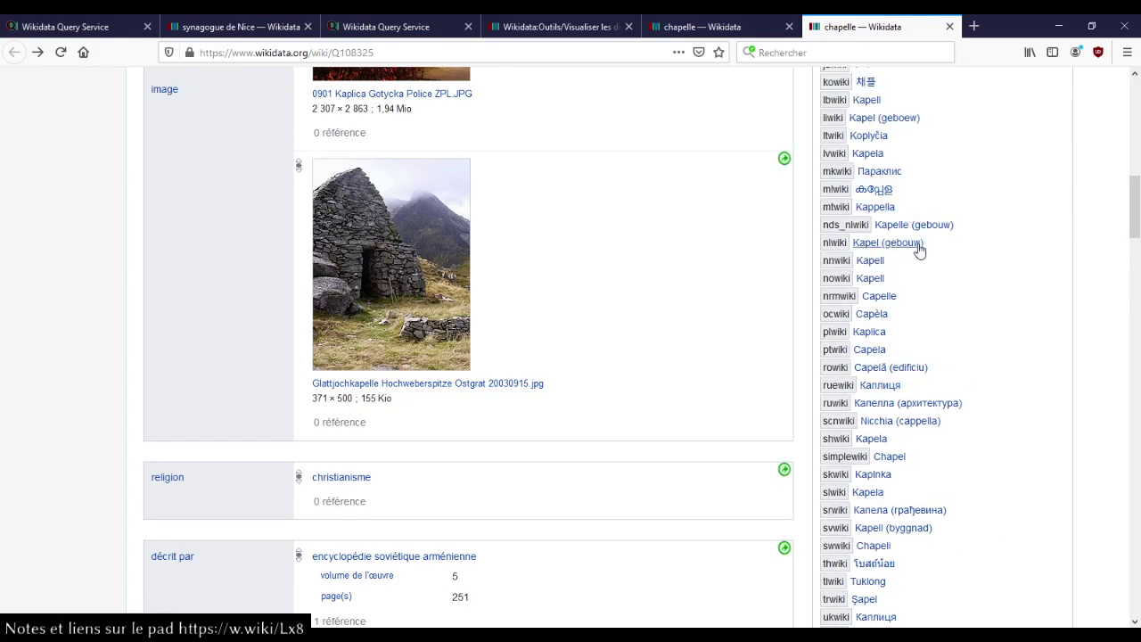
pyautogui.click(710, 27)
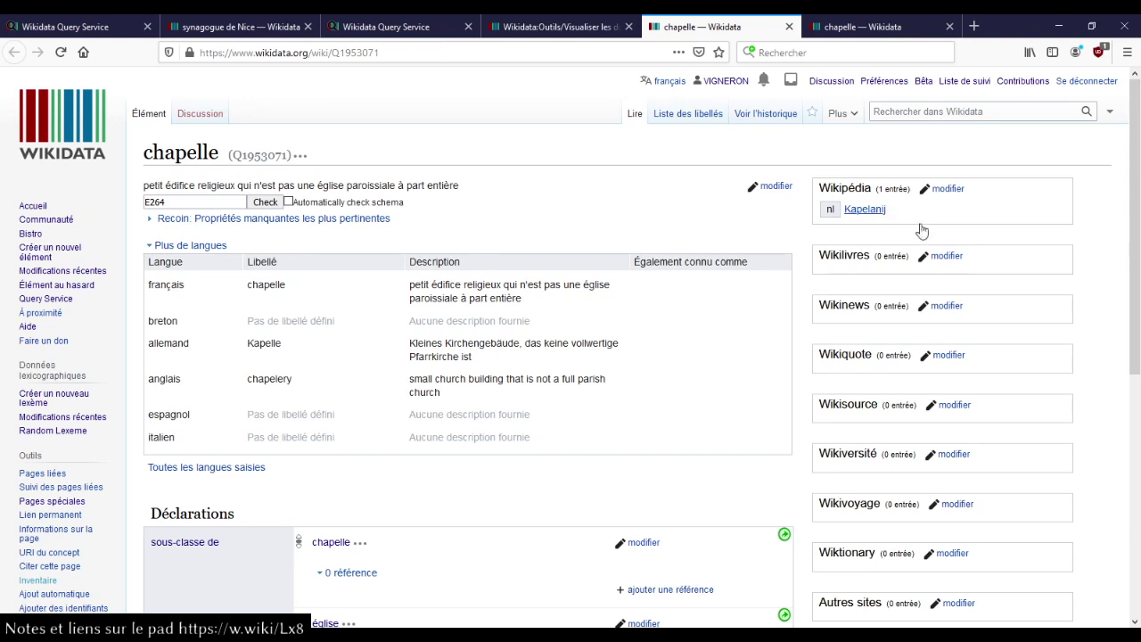
pyautogui.middleClick(865, 208)
pyautogui.click(788, 26)
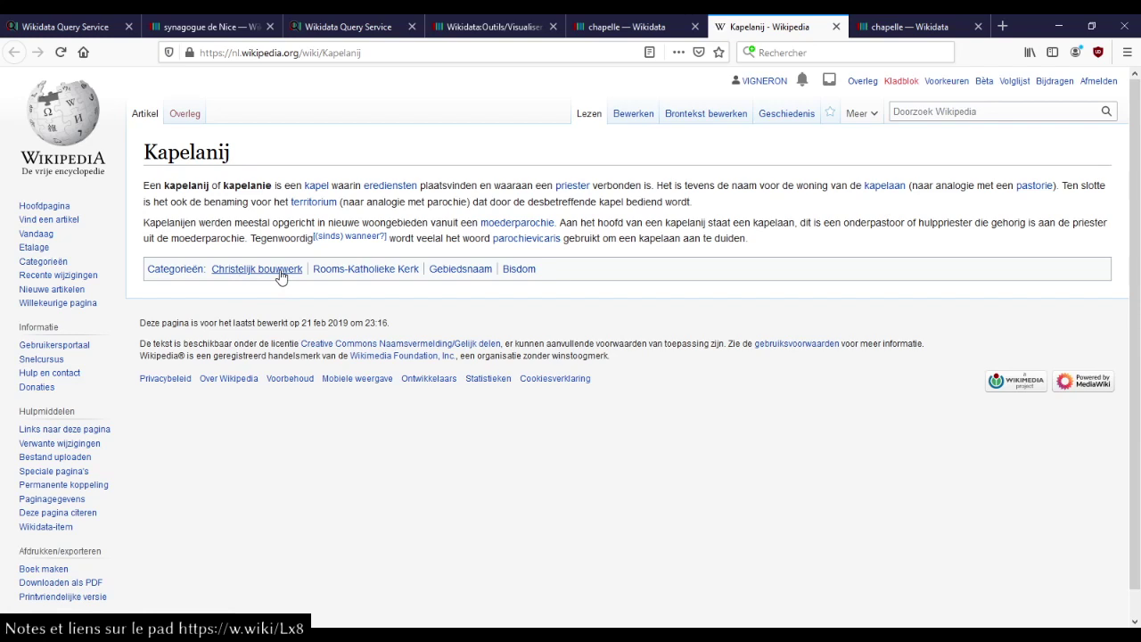
pyautogui.scroll(-1, 280, 276)
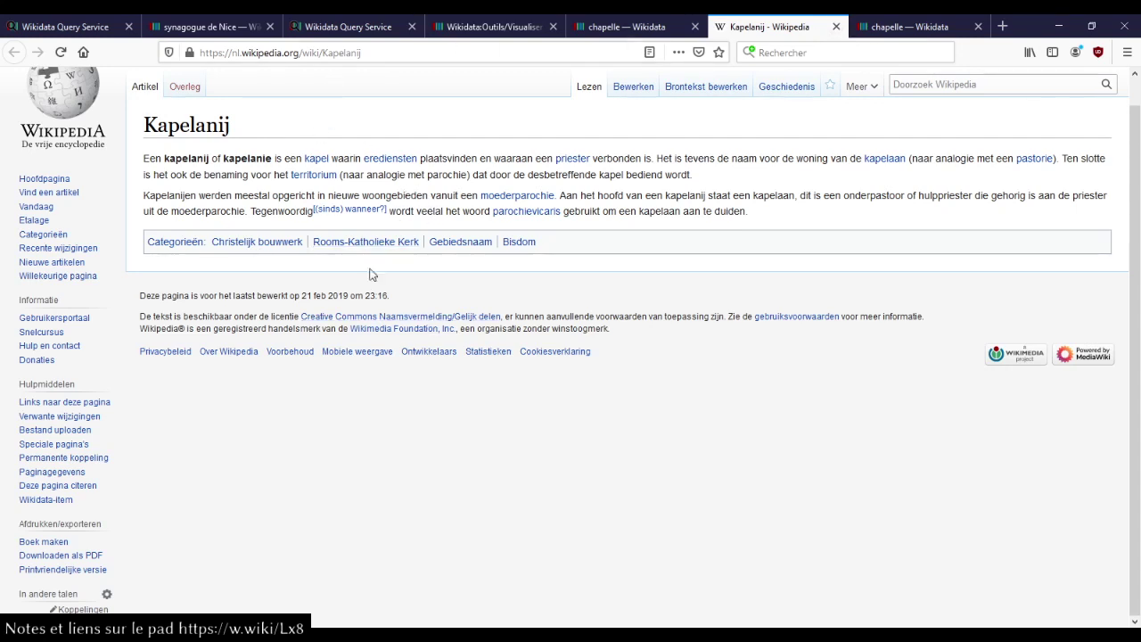
# Step: List the Dutch Wikipedia pages that link to Kapelanij, and look through the whole list
pyautogui.click(75, 403)
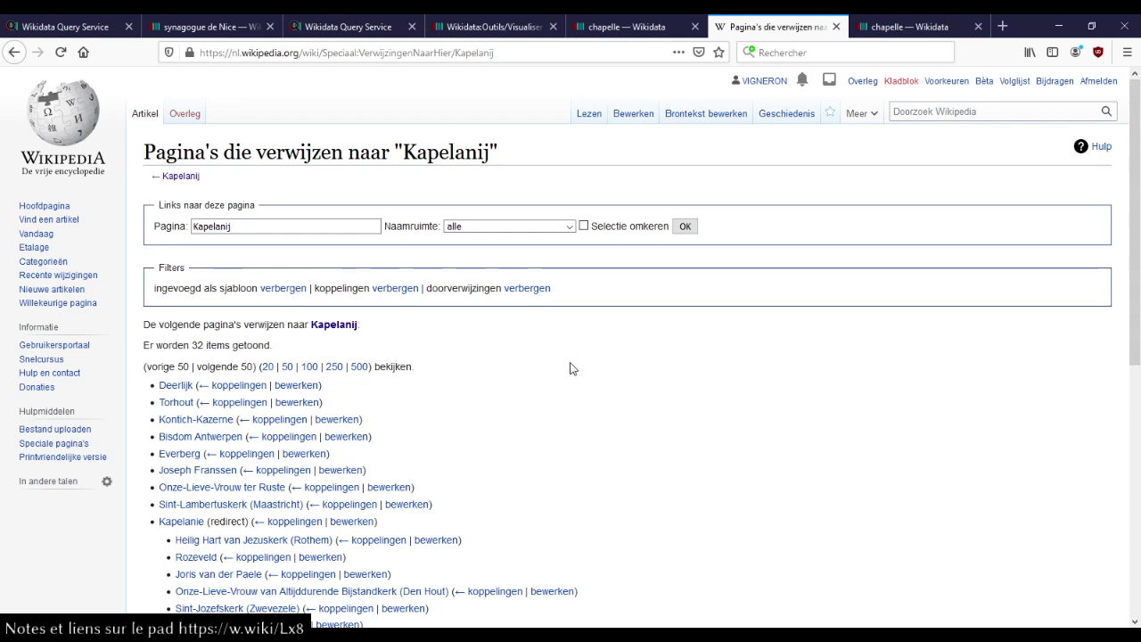
pyautogui.scroll(-3, 572, 368)
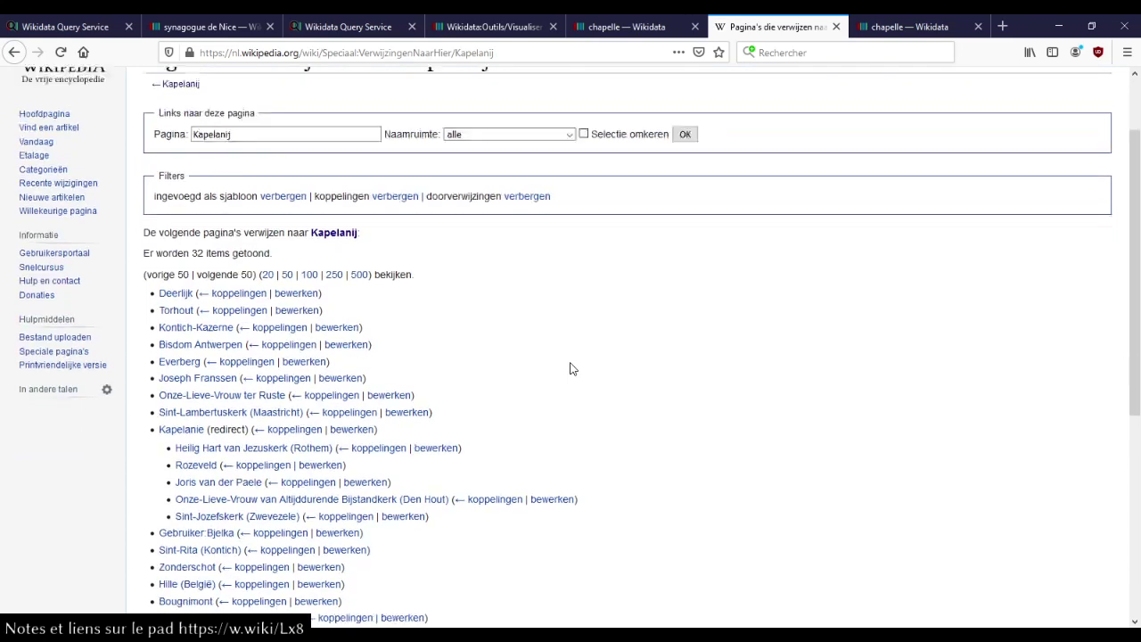
pyautogui.scroll(-5, 572, 369)
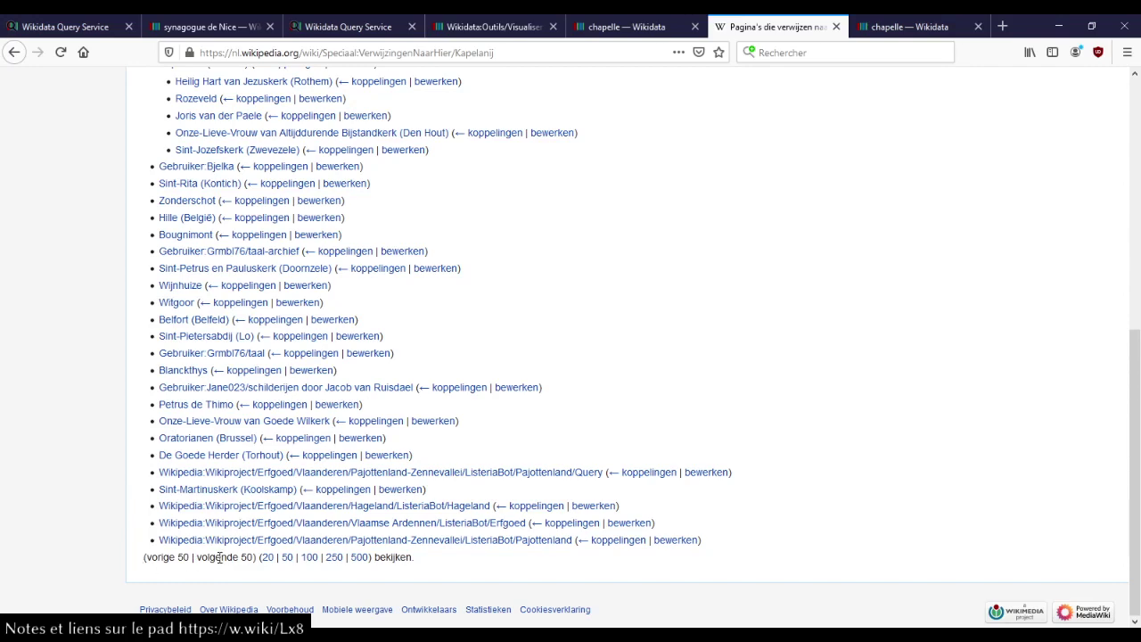
pyautogui.scroll(5, 218, 556)
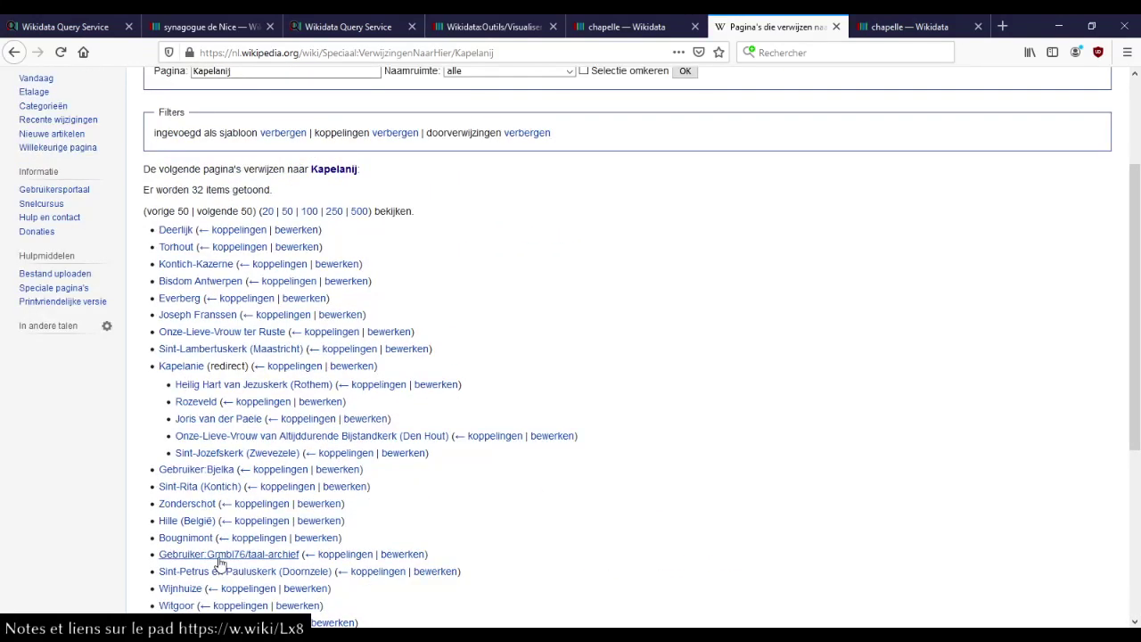
pyautogui.scroll(3, 218, 561)
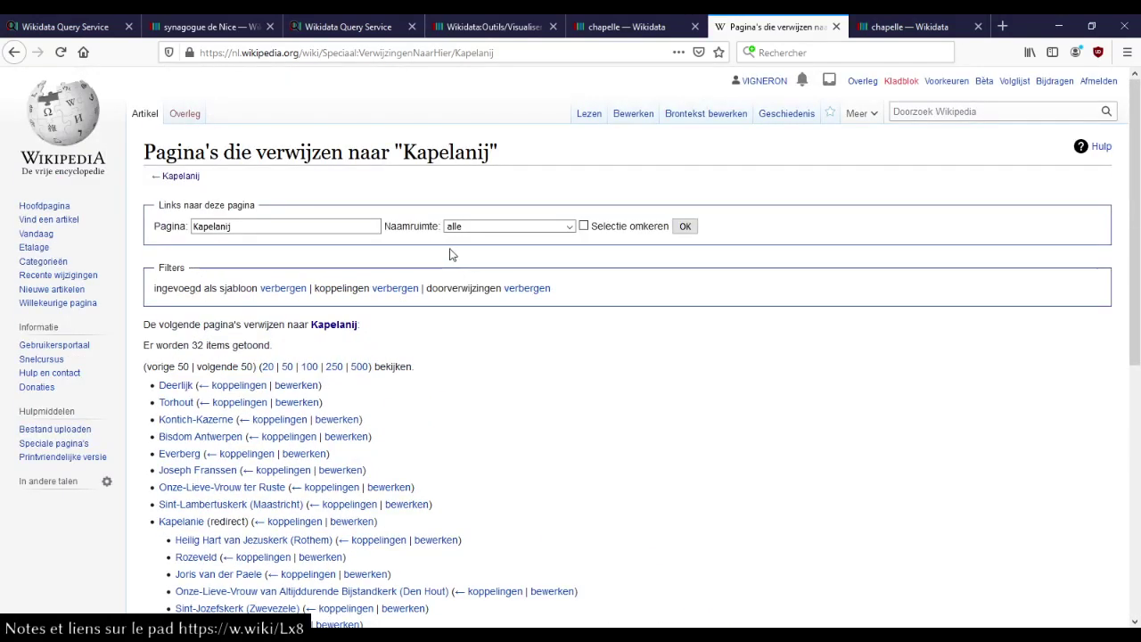
# Step: Check the English label, statements and identifiers of the chapelle item Q1953071 again, and close the Dutch Wikipedia page
pyautogui.click(670, 22)
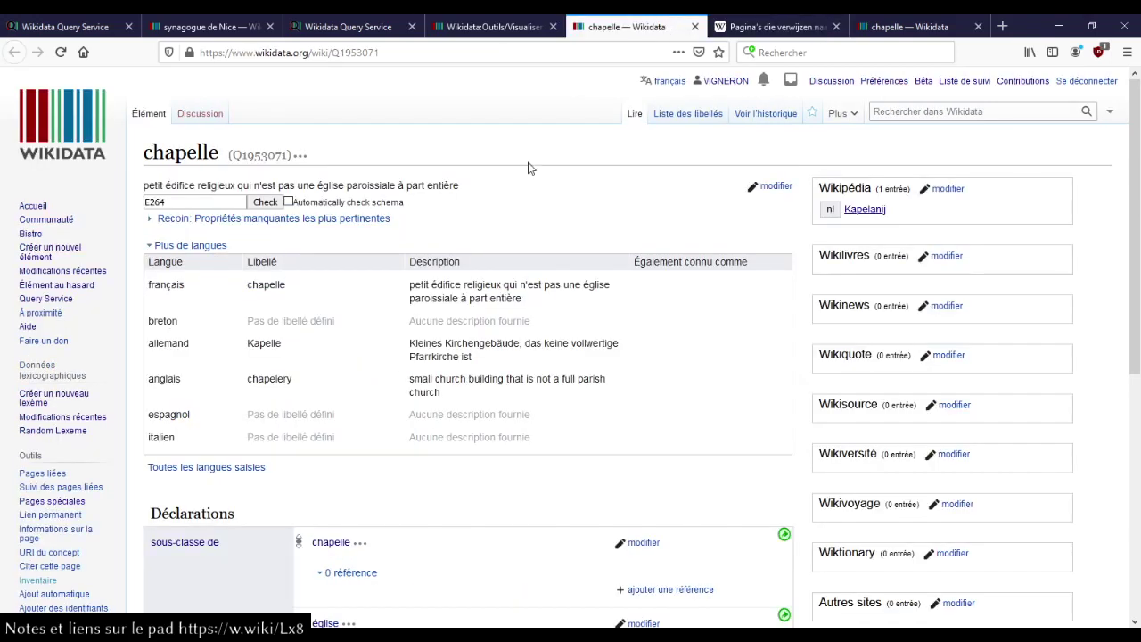
pyautogui.doubleClick(269, 380)
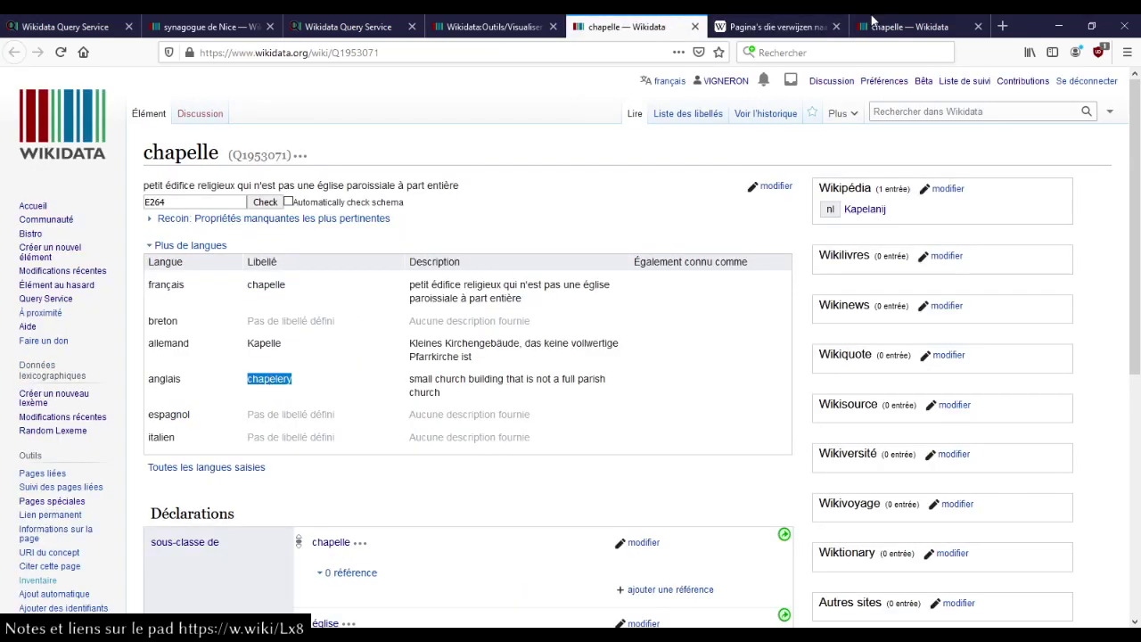
pyautogui.click(836, 27)
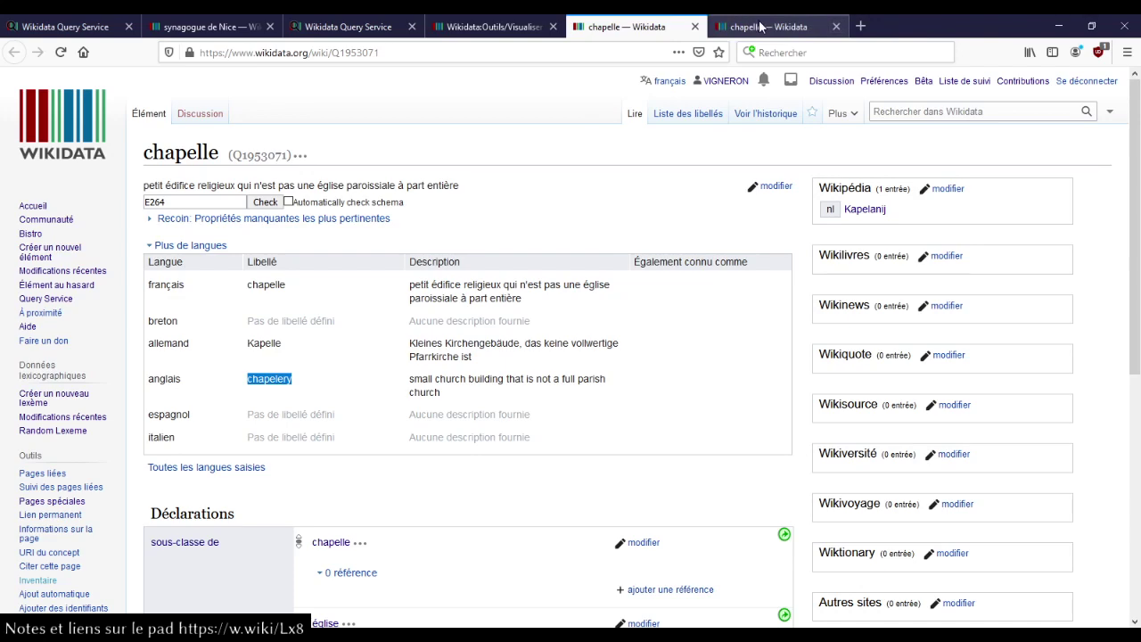
pyautogui.click(347, 313)
pyautogui.scroll(-4, 455, 380)
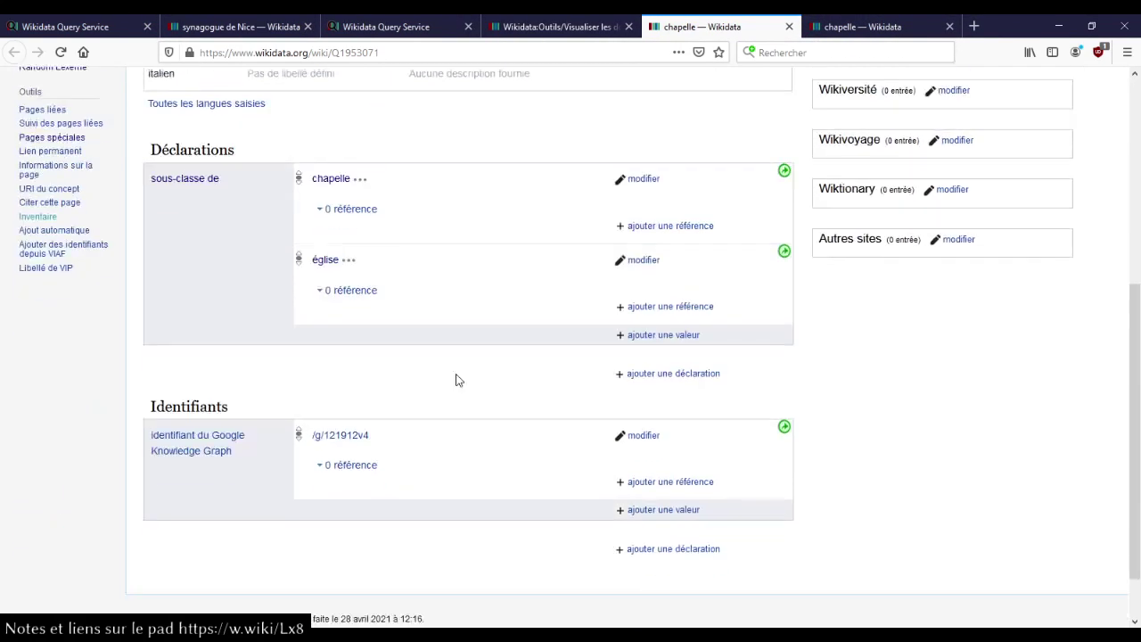
pyautogui.scroll(4, 455, 381)
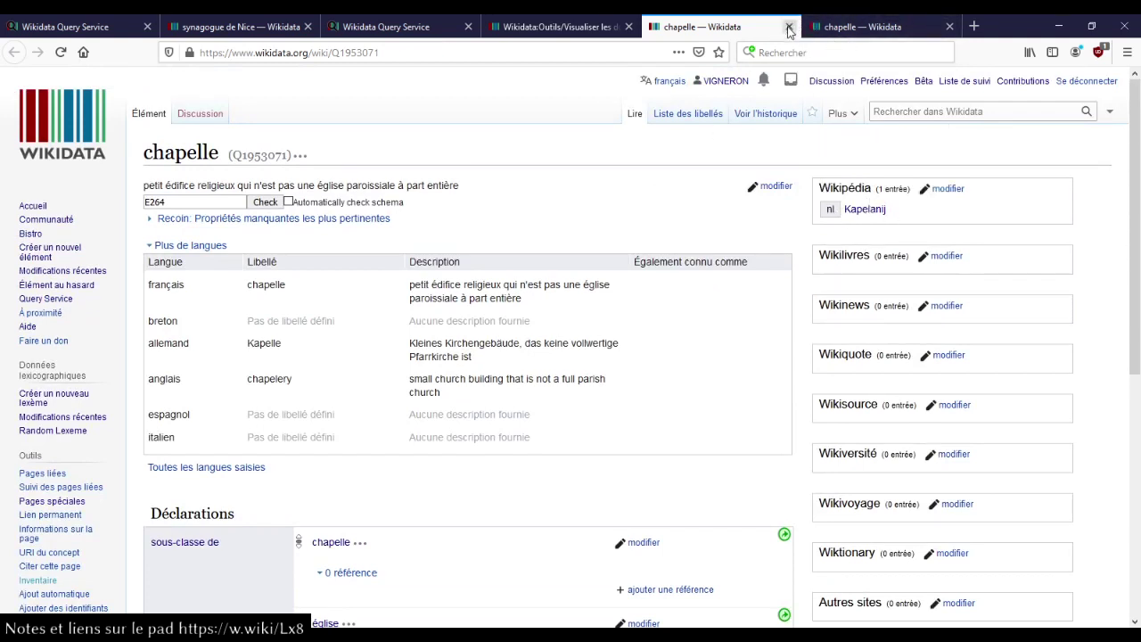
# Step: Search Wikidata for "chapelle" and look through the suggestions, loading more of them down to the entries without a description
pyautogui.click(905, 109)
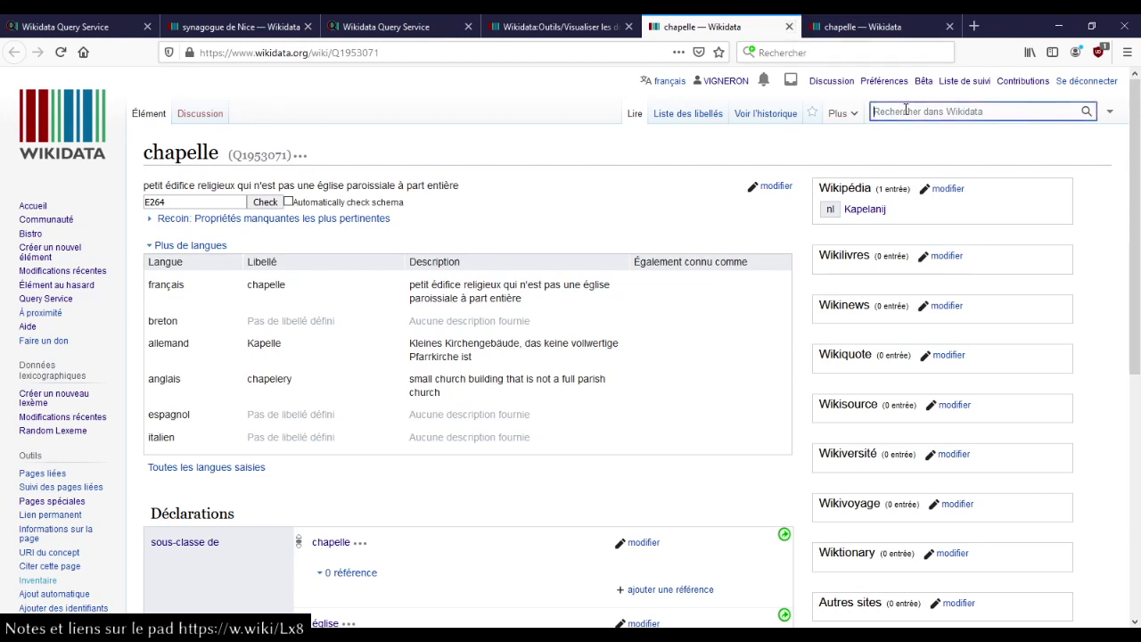
pyautogui.write('chapelle')
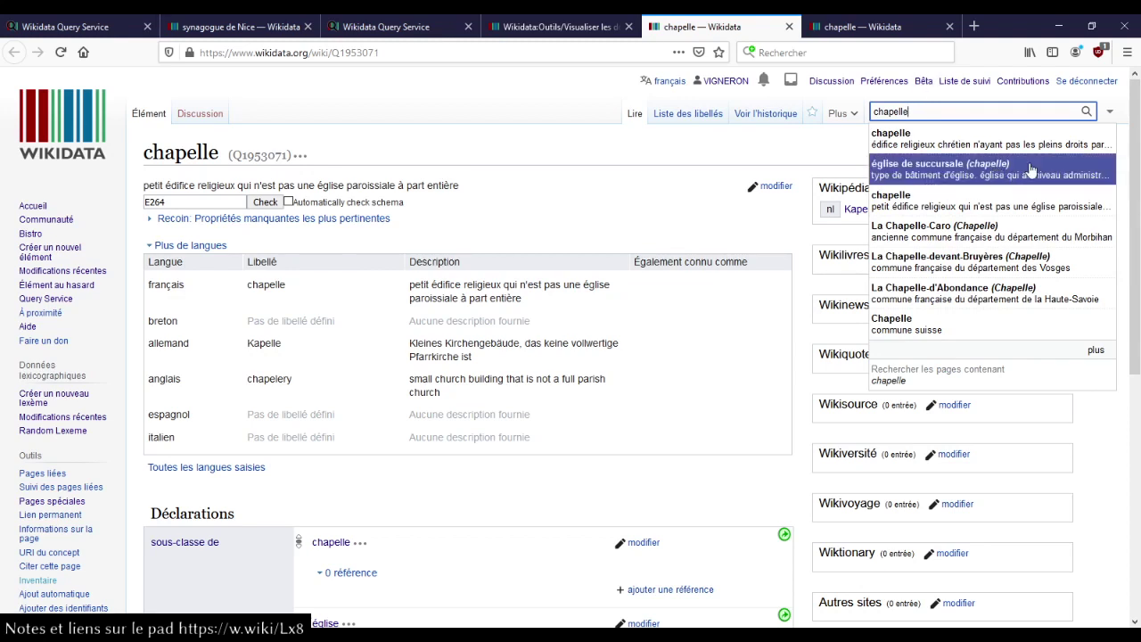
pyautogui.click(1020, 355)
pyautogui.scroll(-3, 1004, 248)
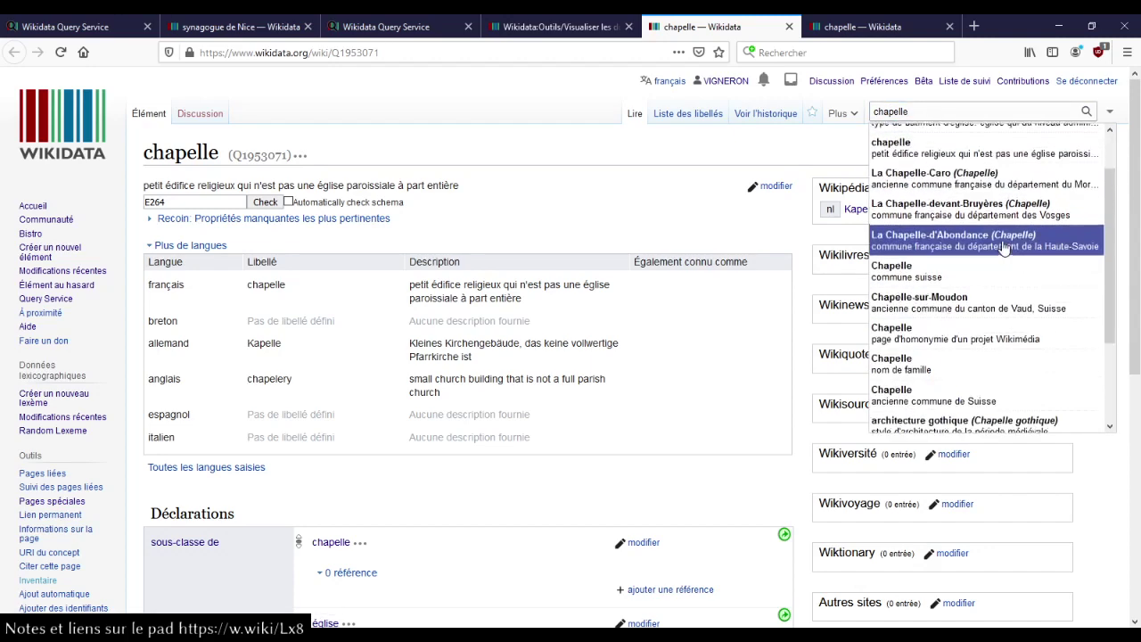
pyautogui.scroll(-3, 1004, 248)
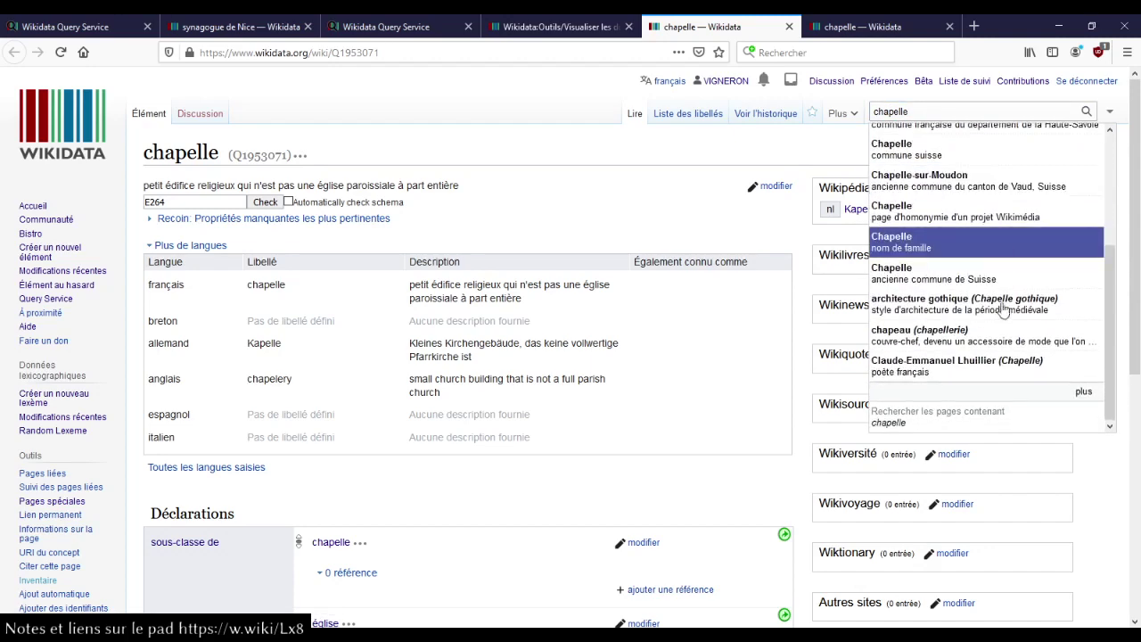
pyautogui.click(998, 392)
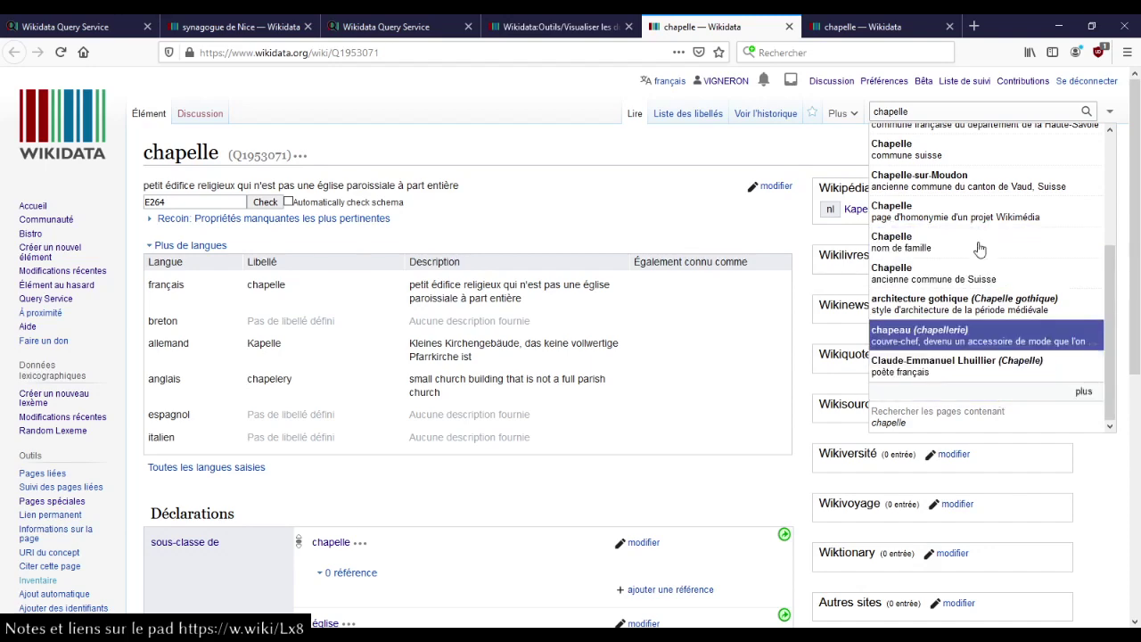
pyautogui.scroll(-3, 978, 249)
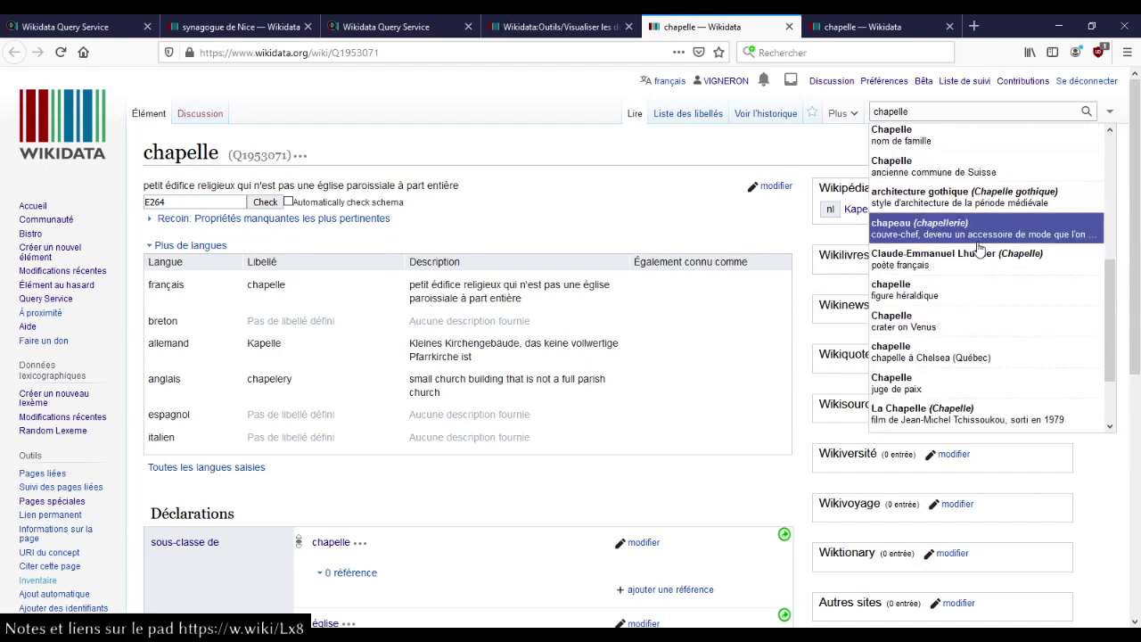
pyautogui.scroll(-2, 978, 249)
pyautogui.scroll(-1, 978, 249)
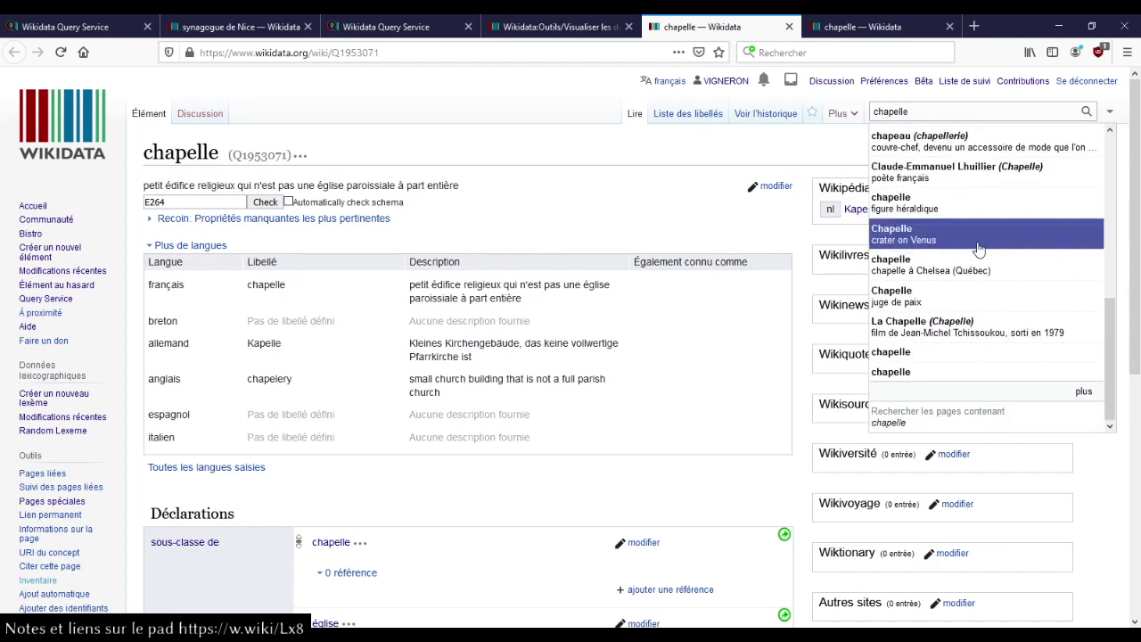
# Step: Open the two chapelle suggestions without a description in separate tabs, and close the items Q1953071 and Q108325
pyautogui.middleClick(973, 360)
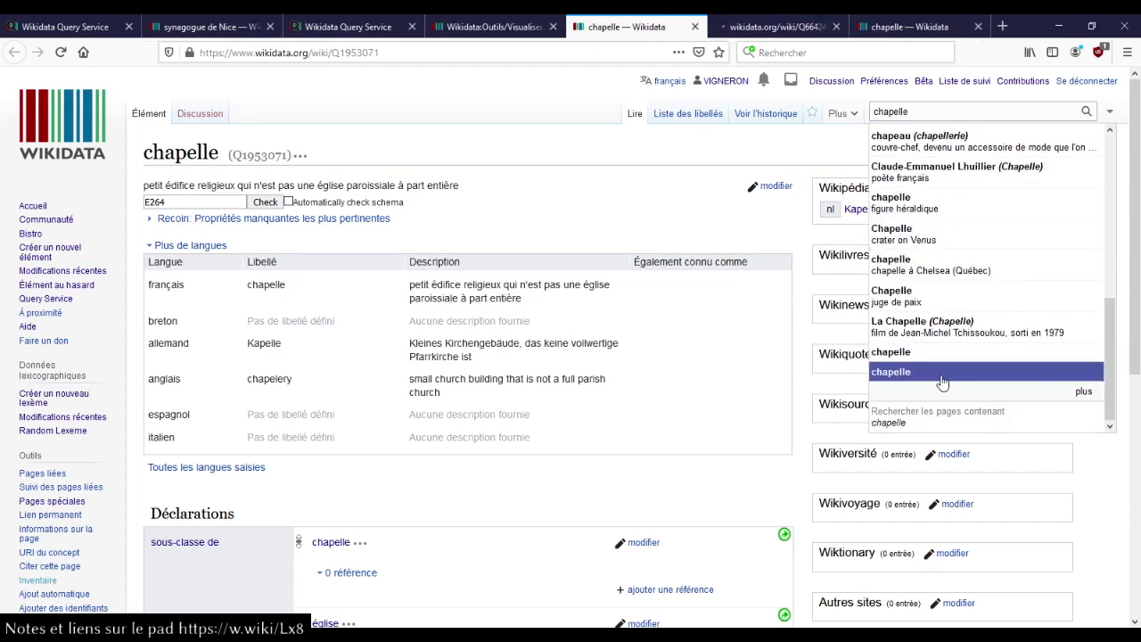
pyautogui.middleClick(941, 380)
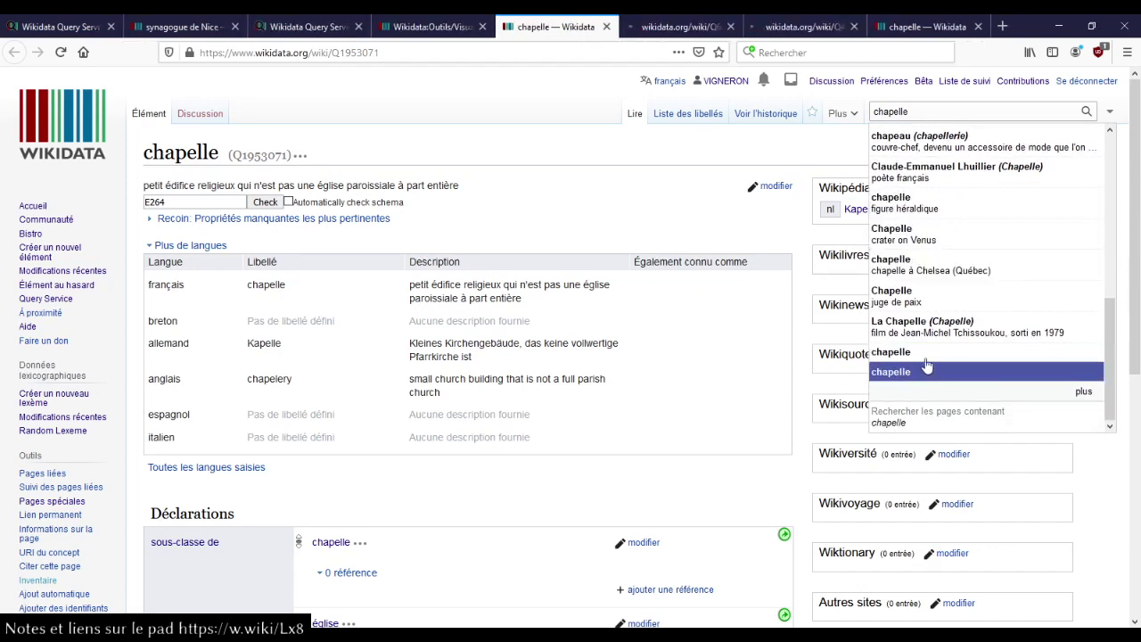
pyautogui.click(607, 27)
pyautogui.click(856, 27)
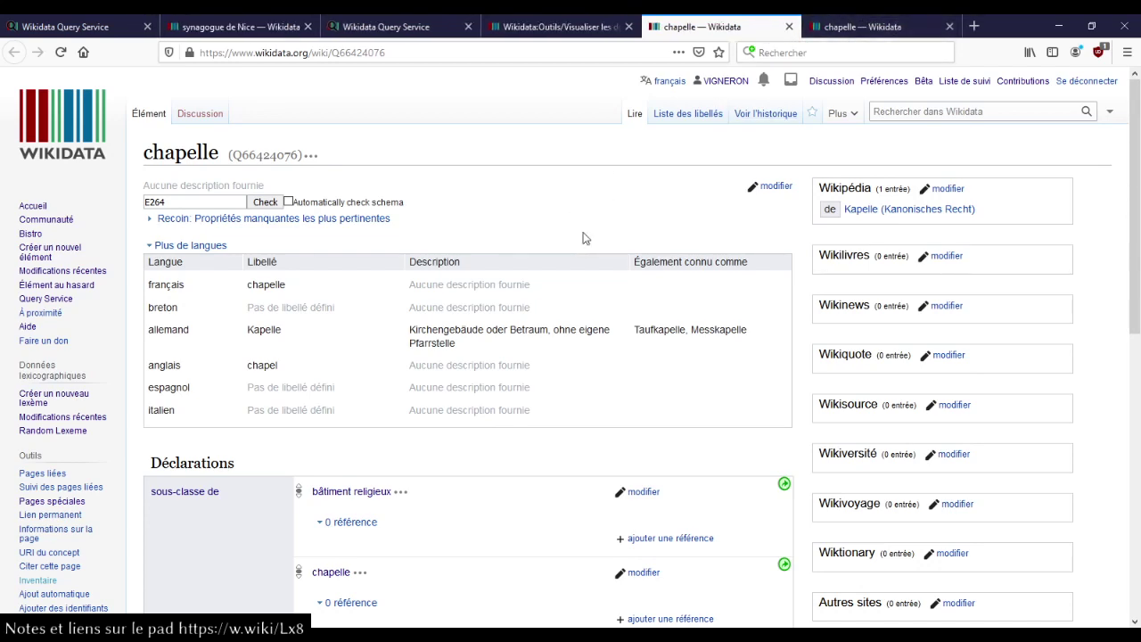
# Step: Review the labels and statements of the chapelle item Q66424076, and open its German Wikipedia article Kapelle (Kanonisches Recht)
pyautogui.scroll(-5, 585, 237)
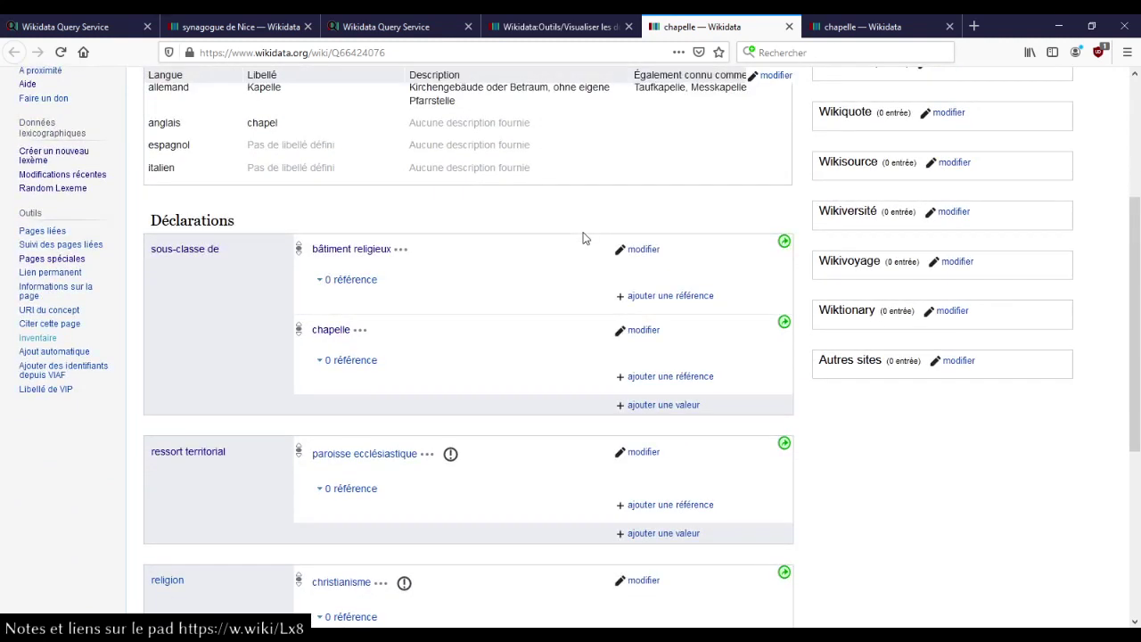
pyautogui.scroll(5, 583, 256)
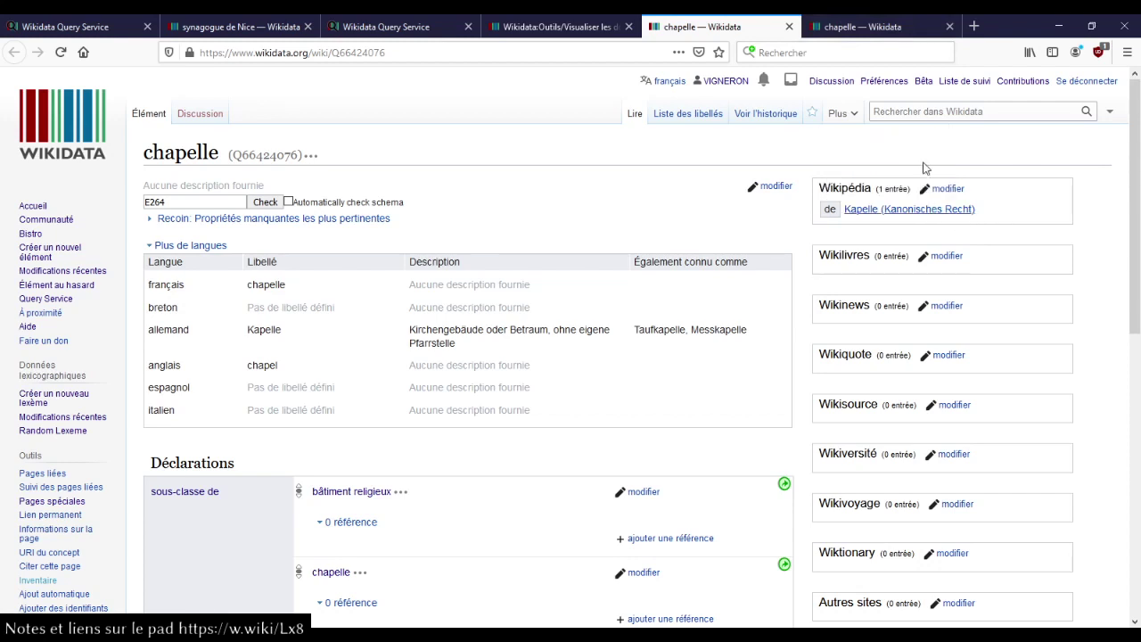
pyautogui.middleClick(961, 210)
pyautogui.click(781, 27)
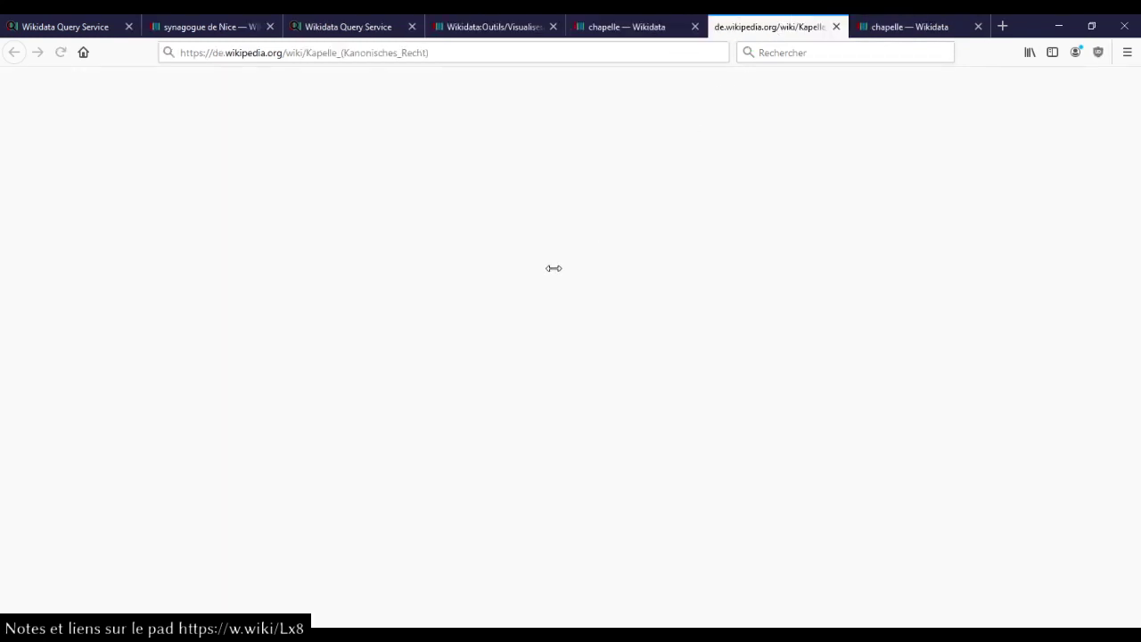
# Step: Examine the description, location, heritage status and identifier statements of the chapelle item Q41281062
pyautogui.click(934, 31)
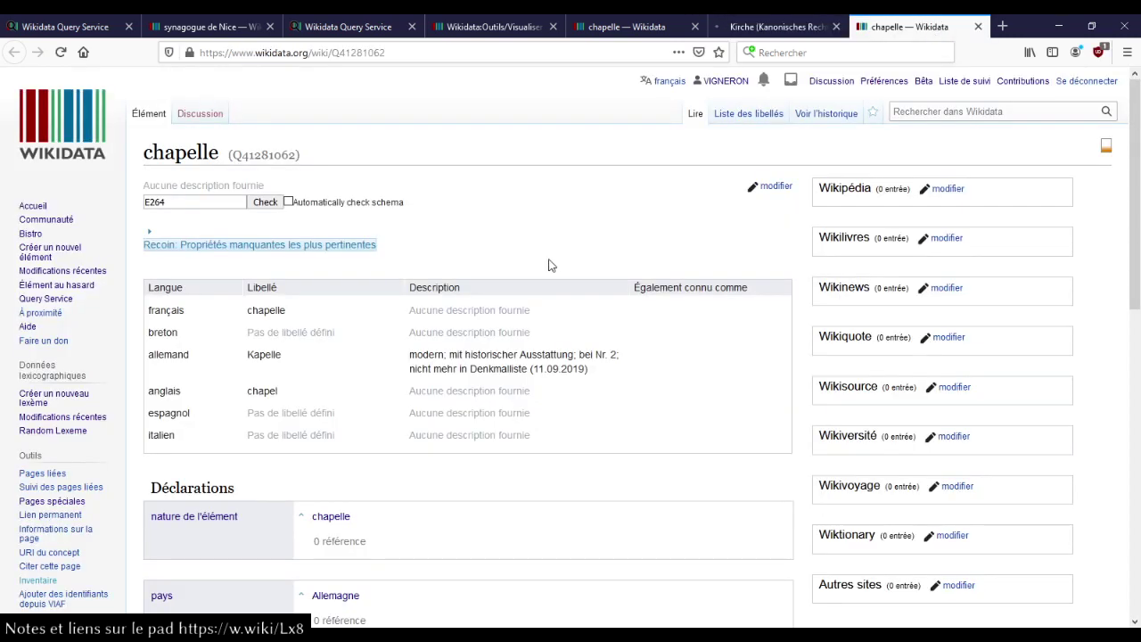
pyautogui.scroll(-3, 550, 265)
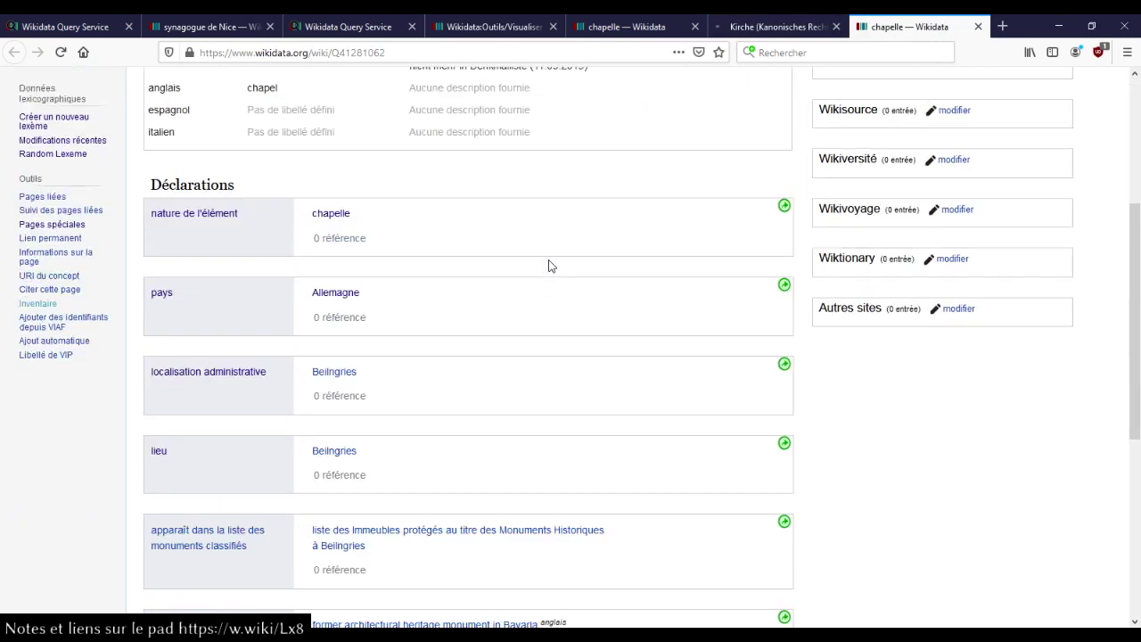
pyautogui.scroll(-2, 550, 265)
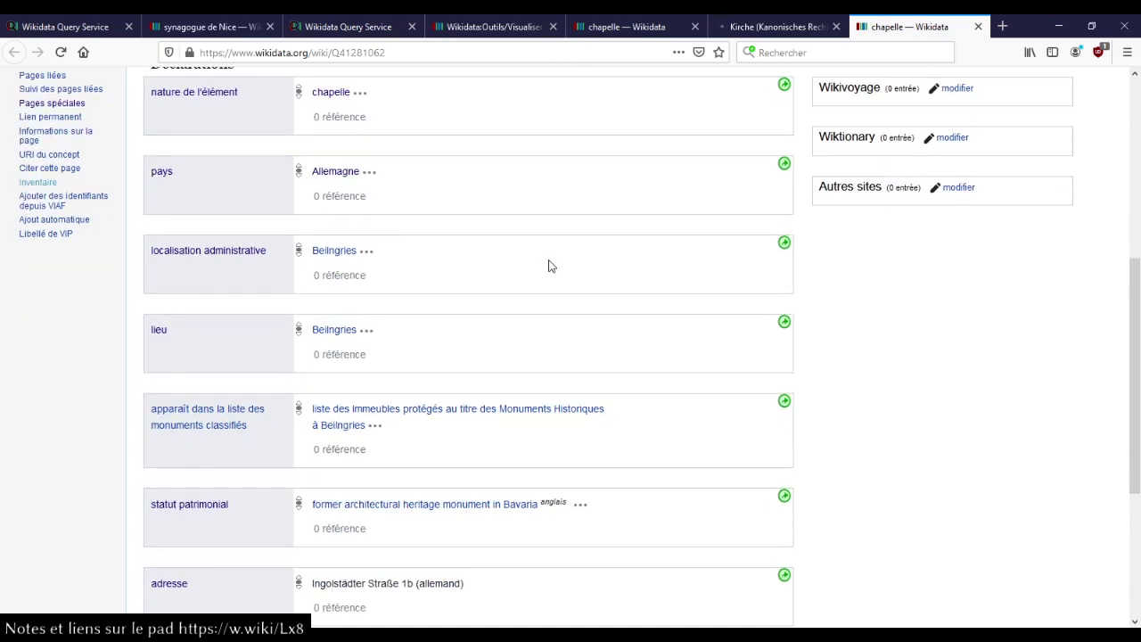
pyautogui.scroll(-3, 549, 266)
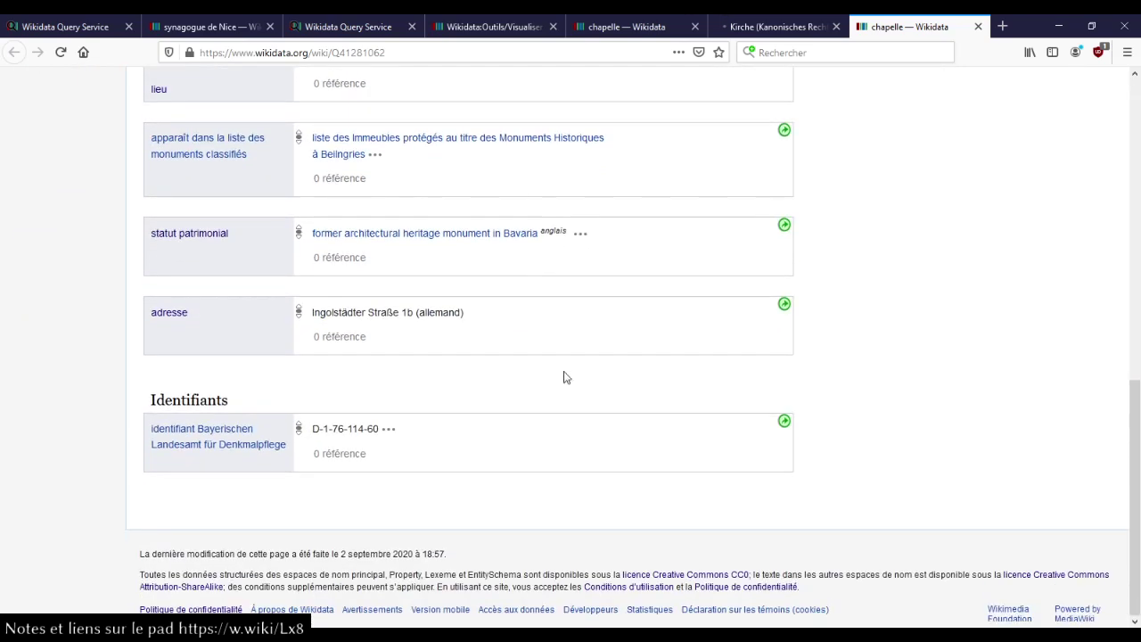
pyautogui.scroll(-3, 466, 353)
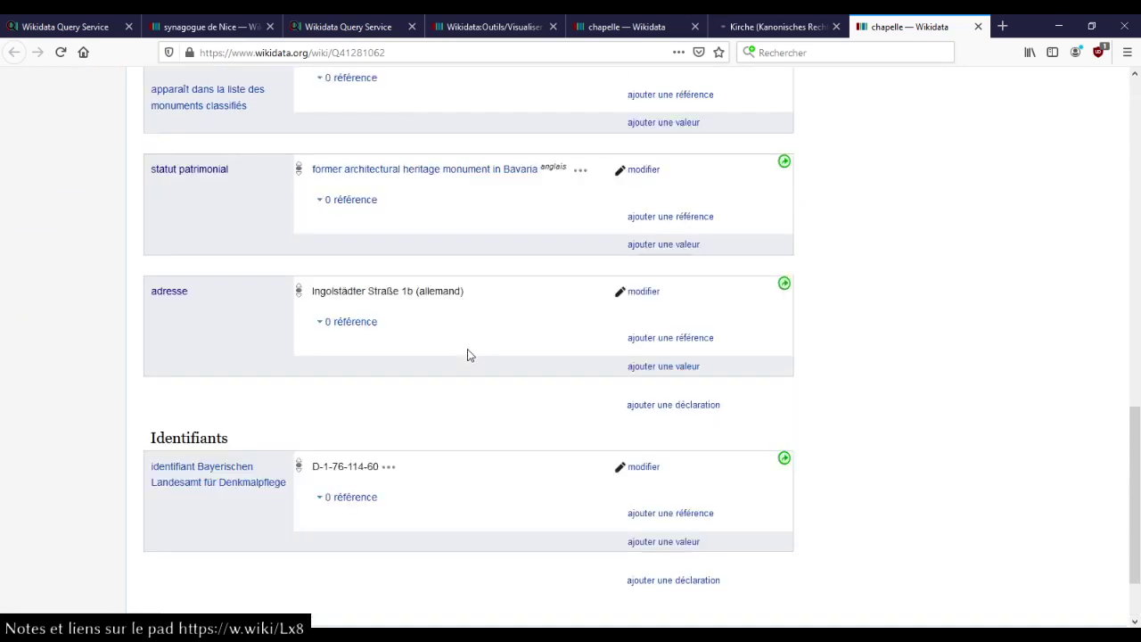
pyautogui.scroll(4, 383, 283)
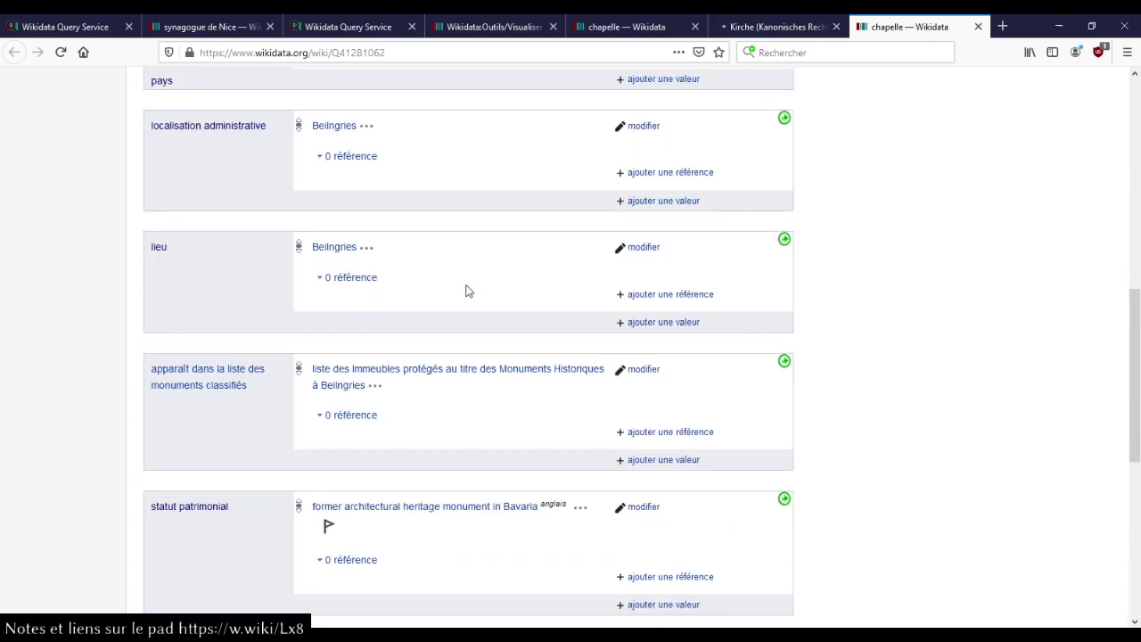
pyautogui.scroll(4, 466, 291)
pyautogui.scroll(-2, 464, 290)
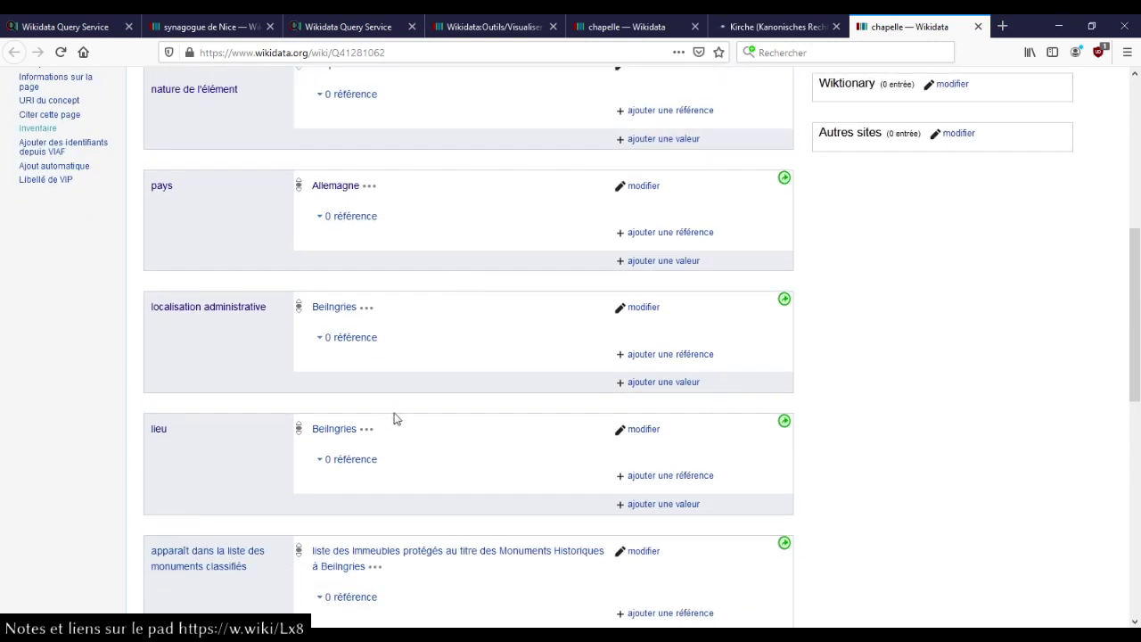
# Step: Add the French description "bâtiment religieux situé à Beilngries" to the chapelle item Q41281062 and publish it
pyautogui.doubleClick(314, 308)
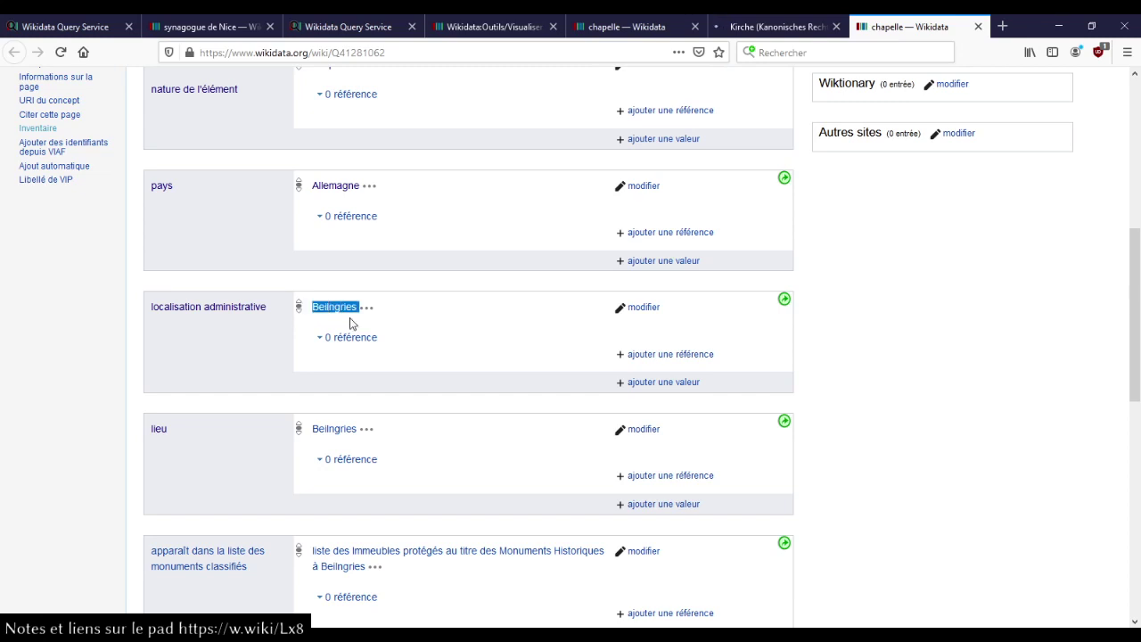
pyautogui.scroll(5, 350, 324)
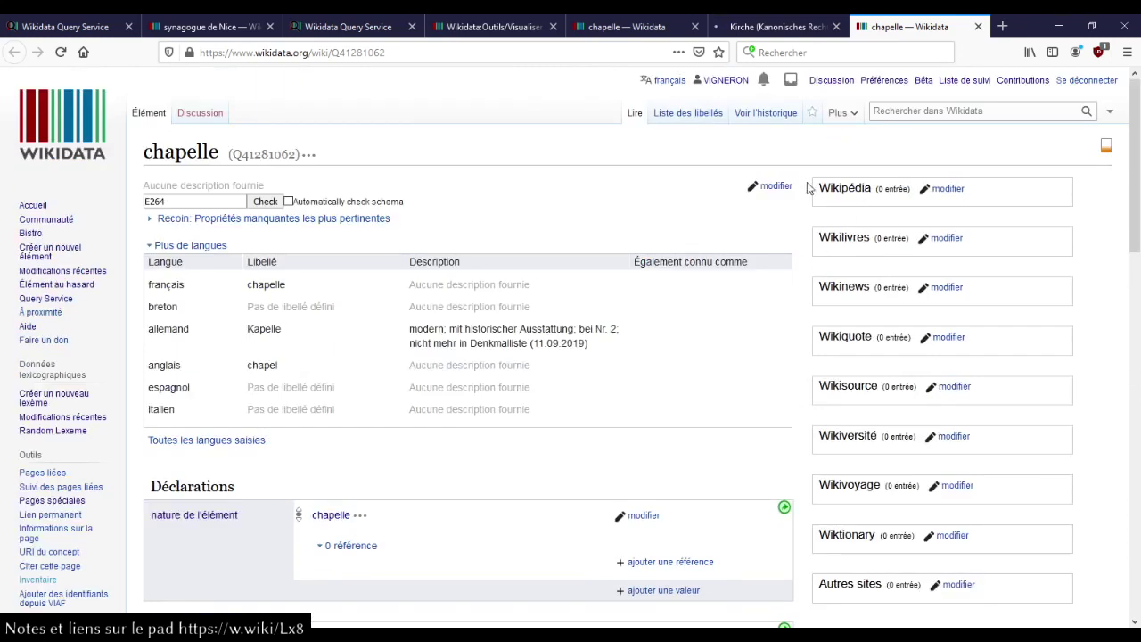
pyautogui.click(772, 186)
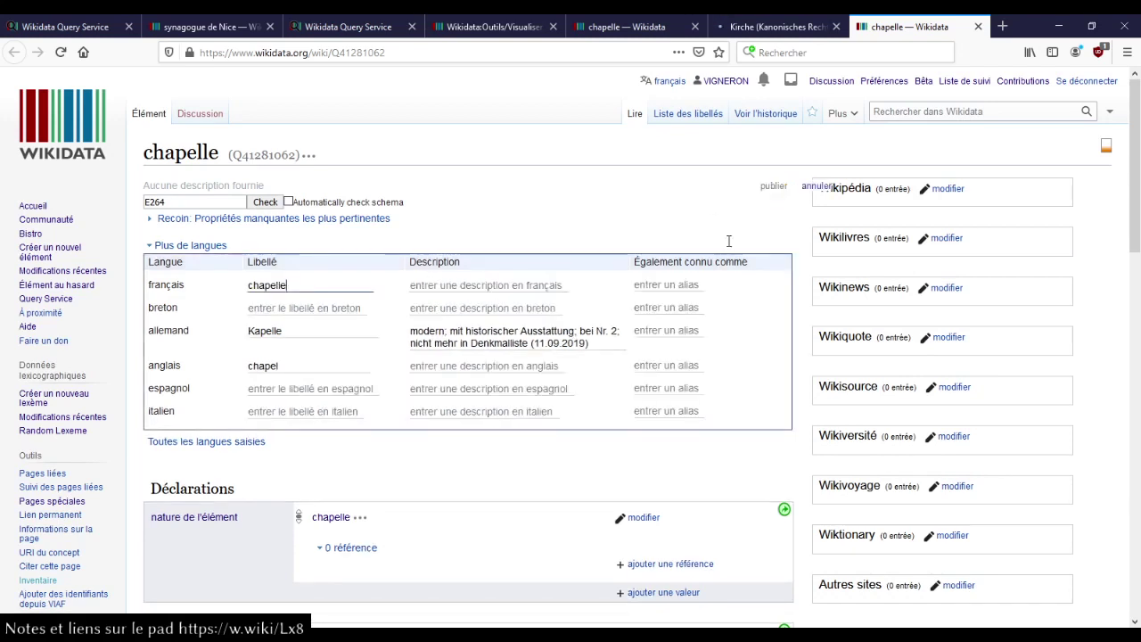
pyautogui.click(440, 284)
pyautogui.write('bâtiment r')
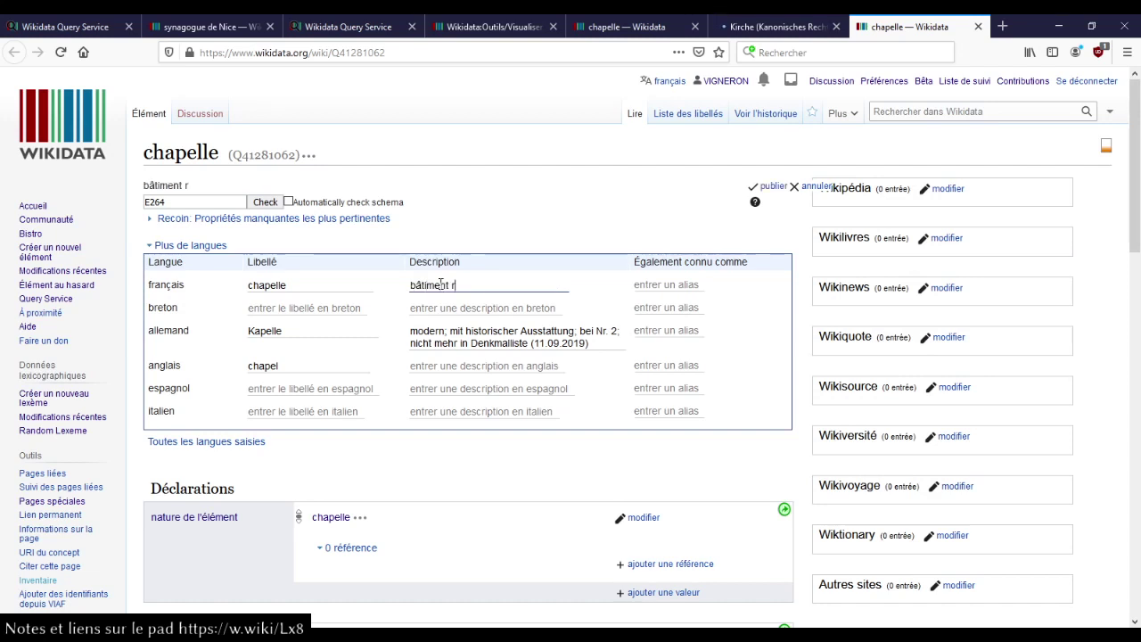
pyautogui.write('eligieux situé à Beilngries')
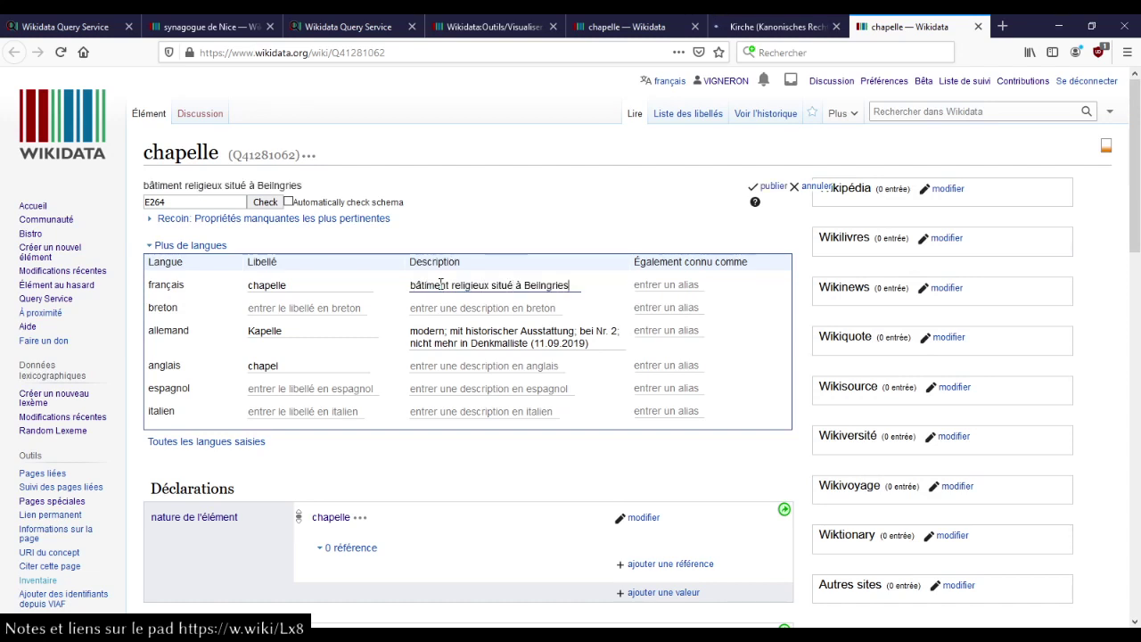
pyautogui.press('Return')
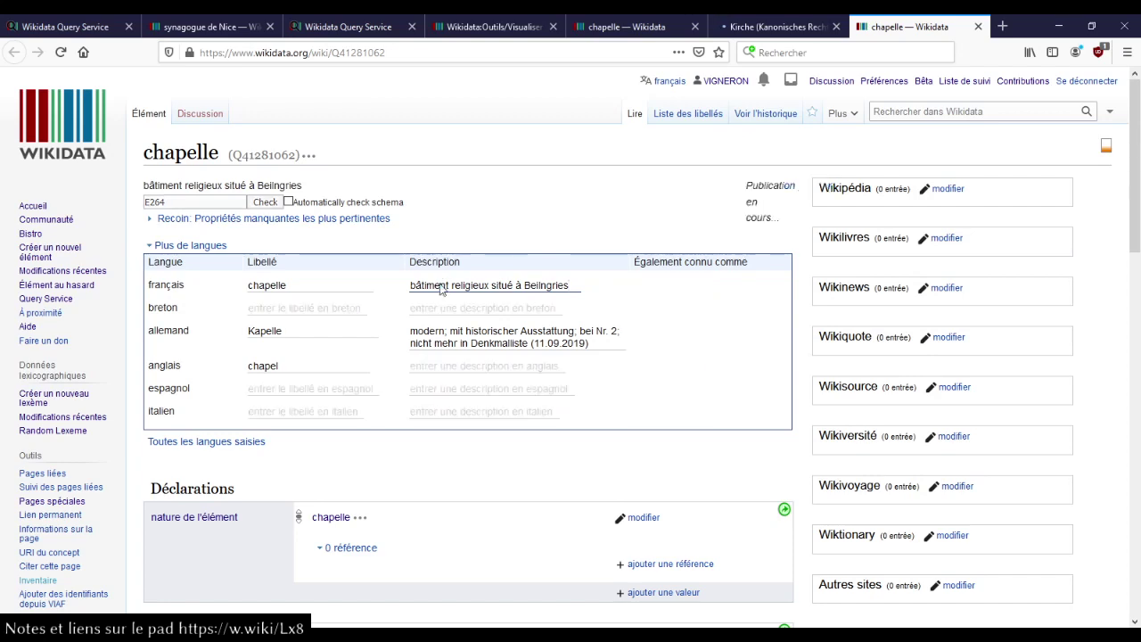
# Step: Read the German Wikipedia article Kirche (Kanonisches Recht), from its introduction down to the Kapelle section
pyautogui.click(775, 27)
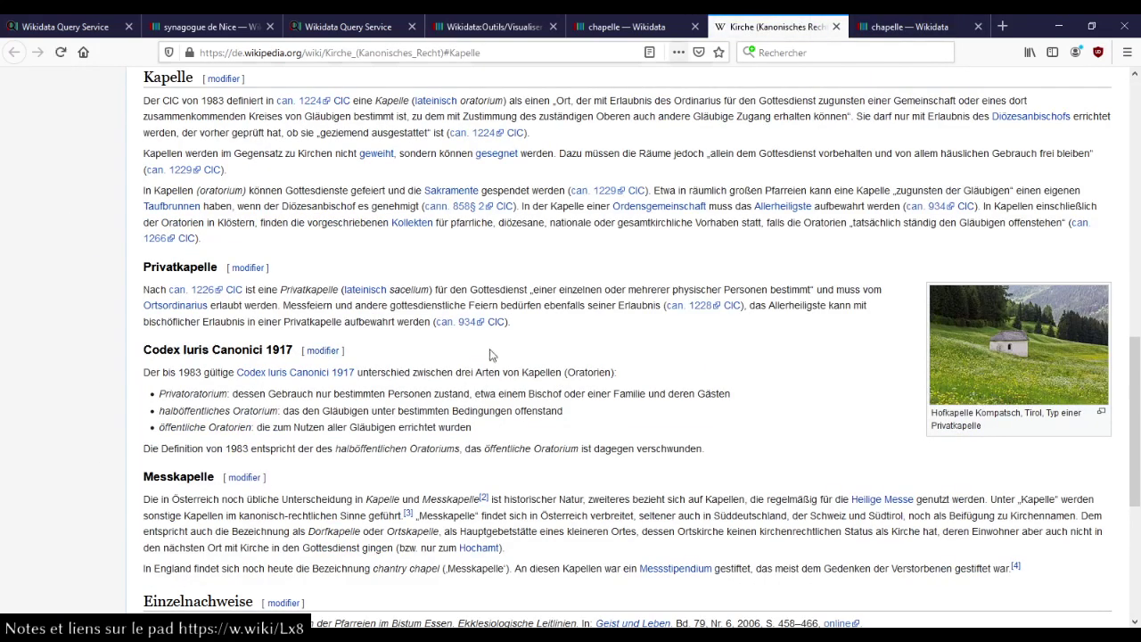
pyautogui.scroll(15, 488, 360)
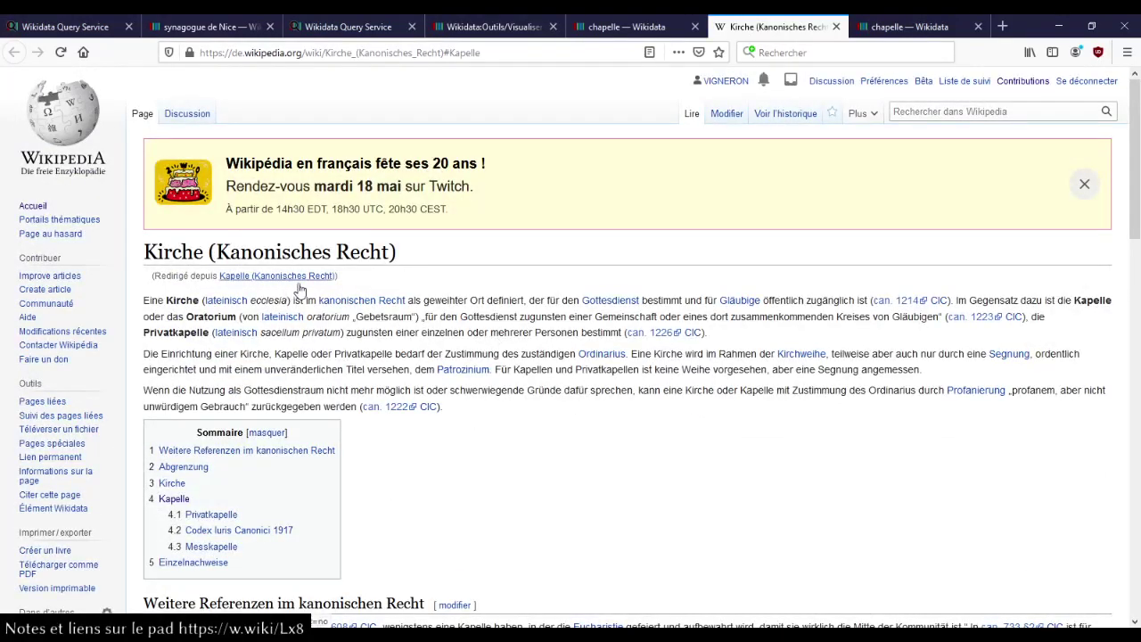
pyautogui.scroll(-10, 546, 383)
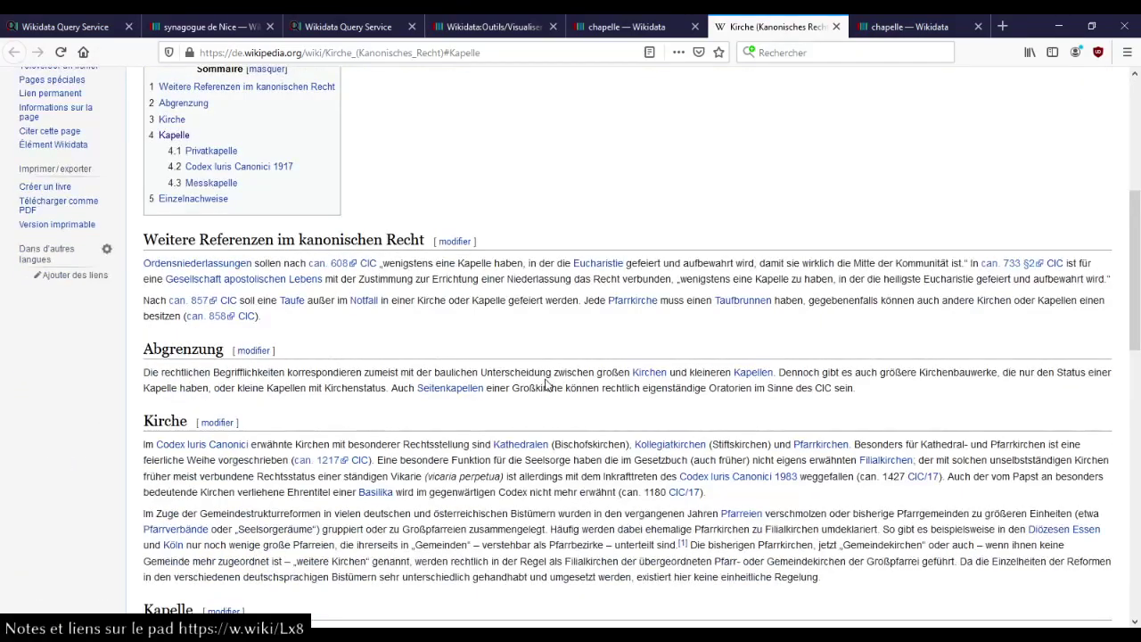
pyautogui.scroll(-1, 547, 383)
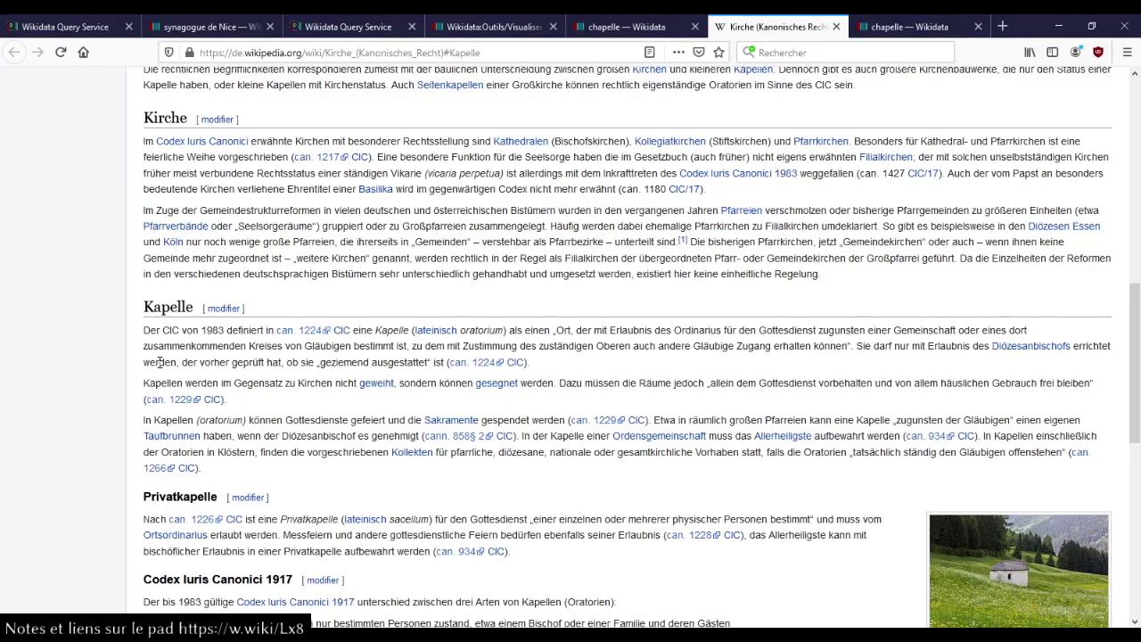
pyautogui.scroll(-1, 159, 362)
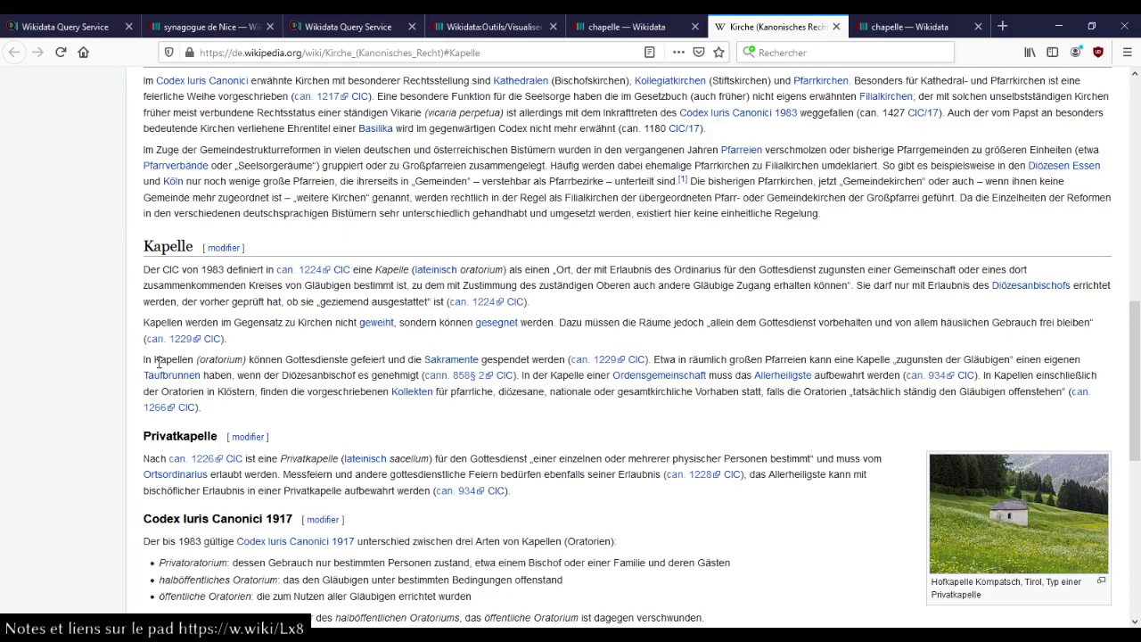
# Step: Return to the chapelle item Q66424076 and compare its descriptions with its sous-classe de, ressort territorial and religion statements
pyautogui.click(657, 26)
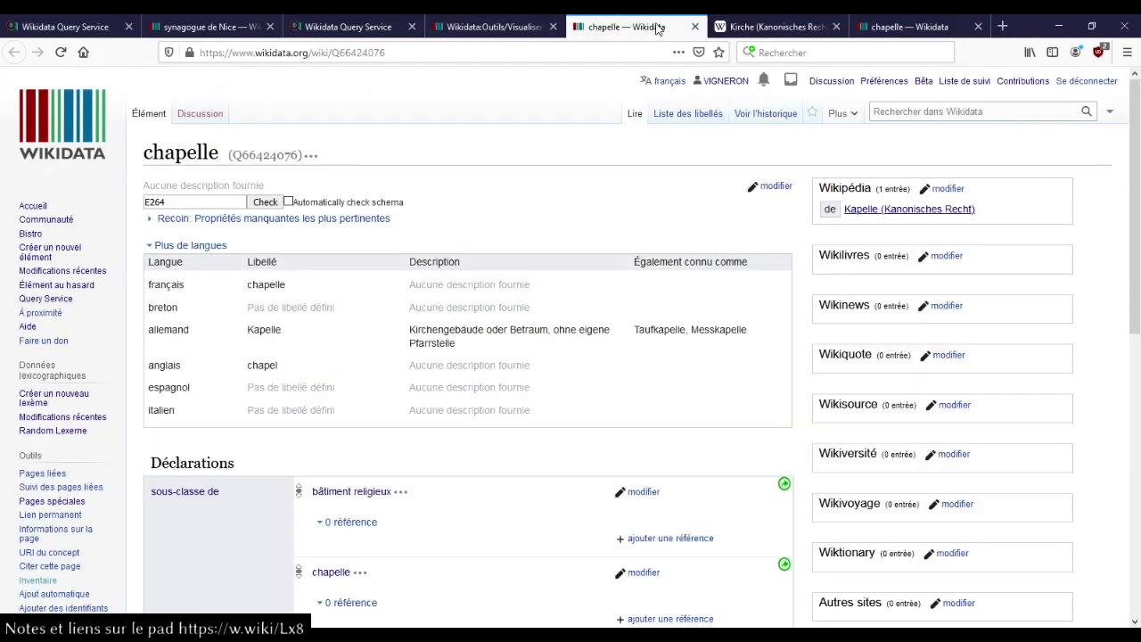
pyautogui.scroll(-5, 532, 278)
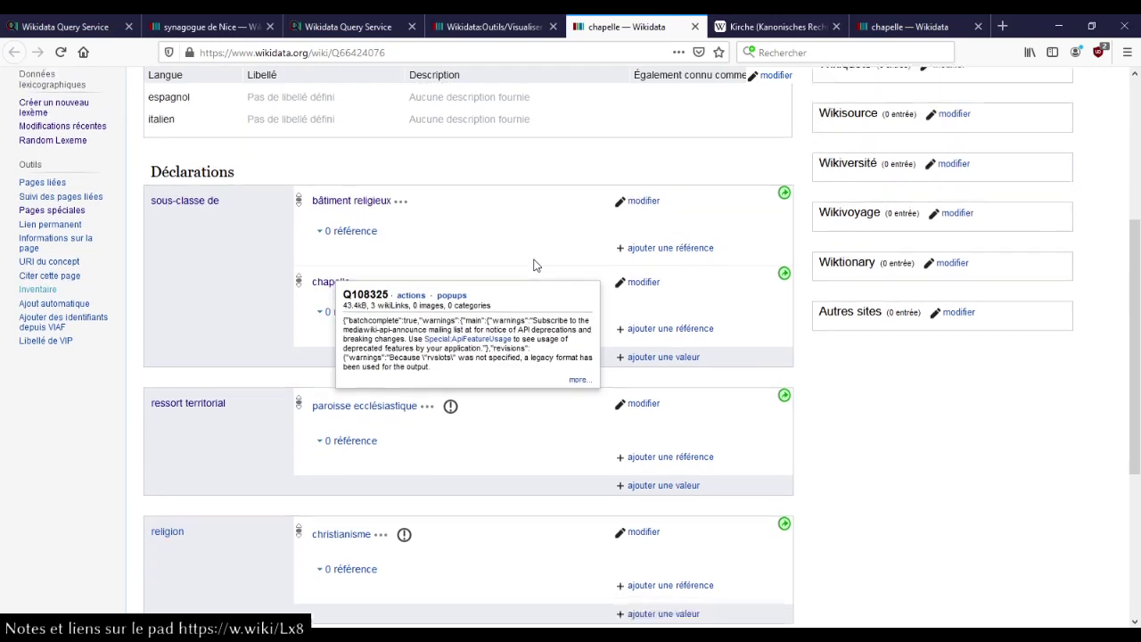
pyautogui.scroll(-1, 535, 262)
pyautogui.scroll(-1, 500, 355)
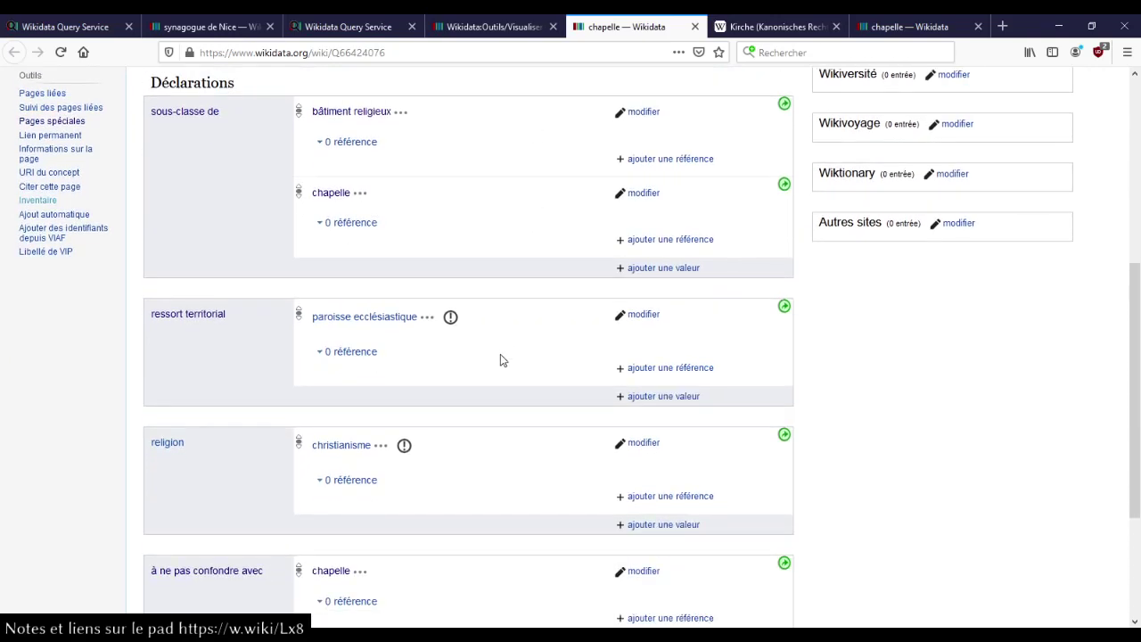
pyautogui.scroll(6, 501, 353)
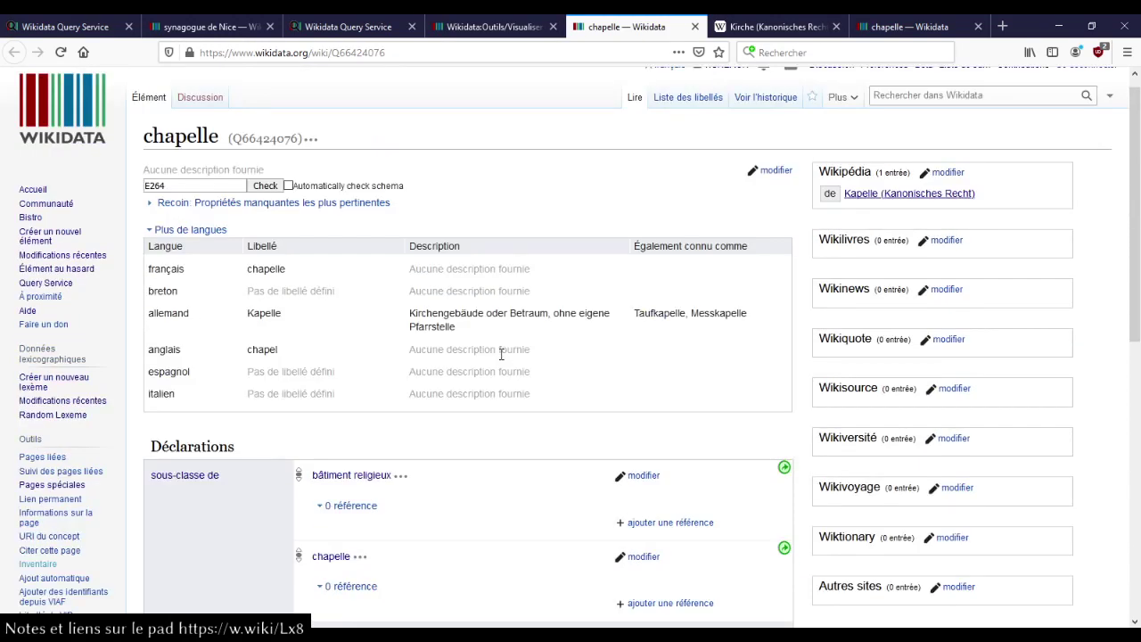
pyautogui.scroll(-4, 463, 362)
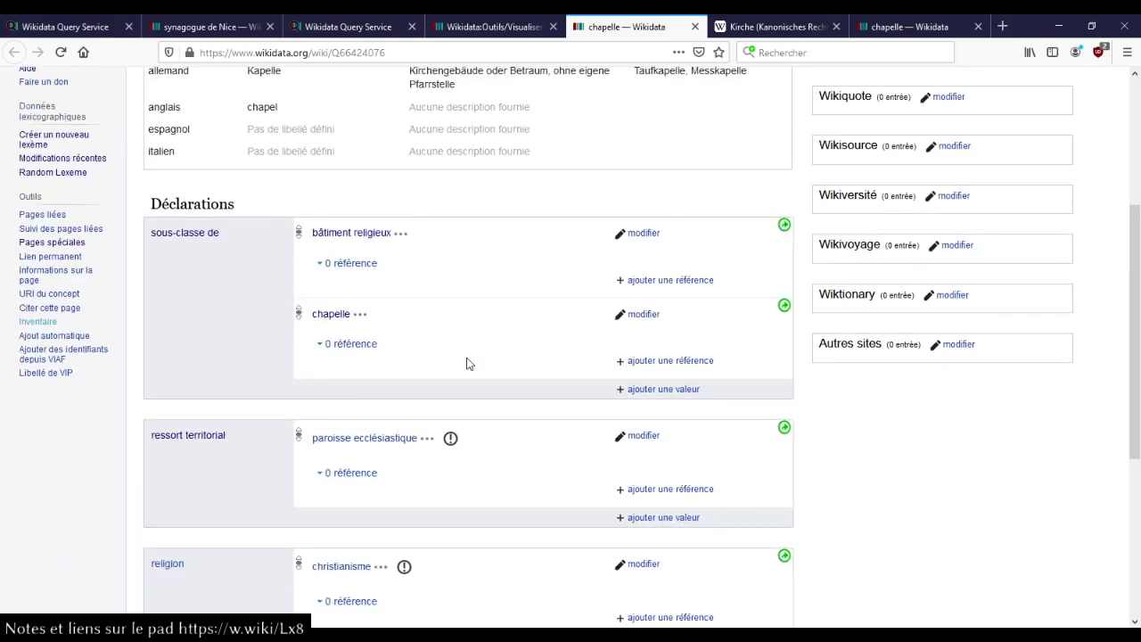
pyautogui.scroll(-1, 466, 364)
pyautogui.moveTo(376, 370)
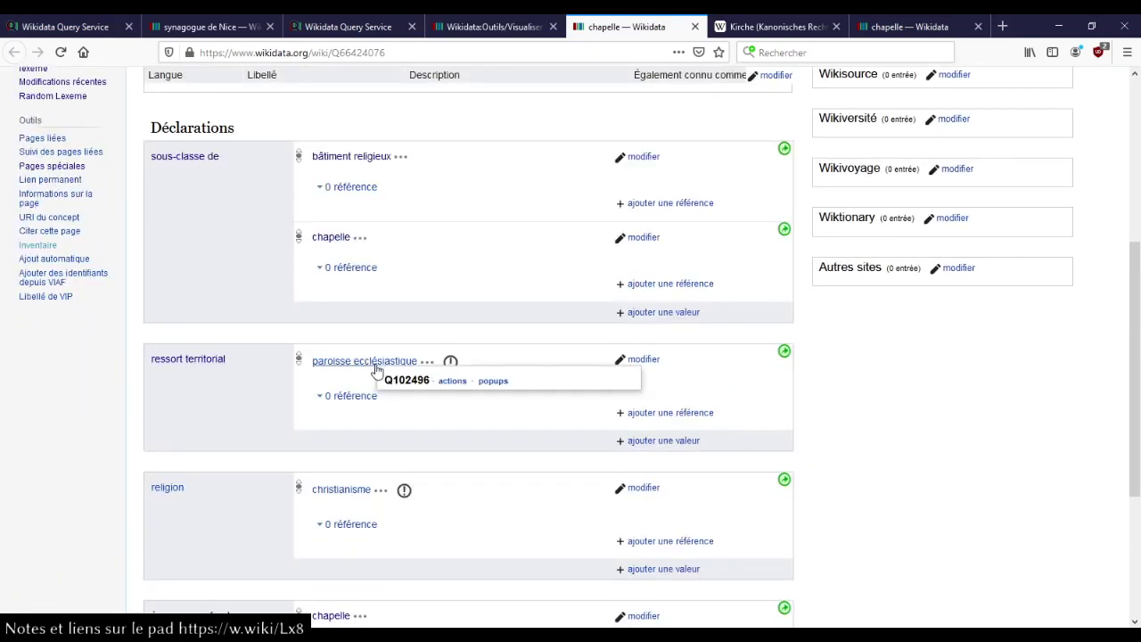
# Step: Open the can. 1224 source cited in the German article's Kapelle section and read its chapter on Kapellen und Privatkapellen
pyautogui.click(733, 27)
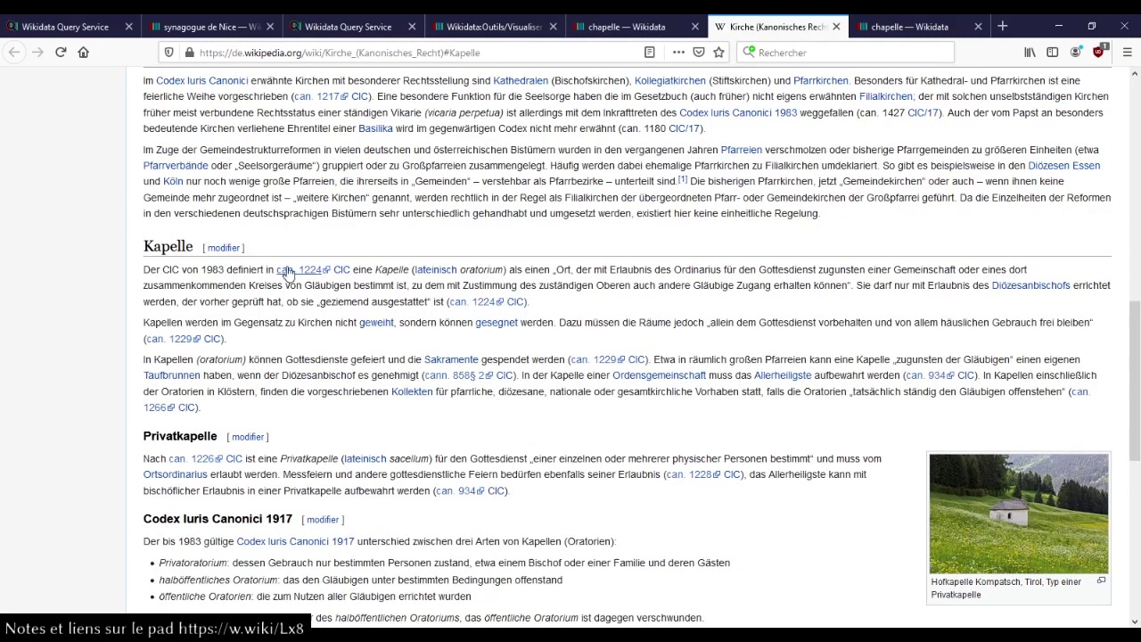
pyautogui.middleClick(326, 271)
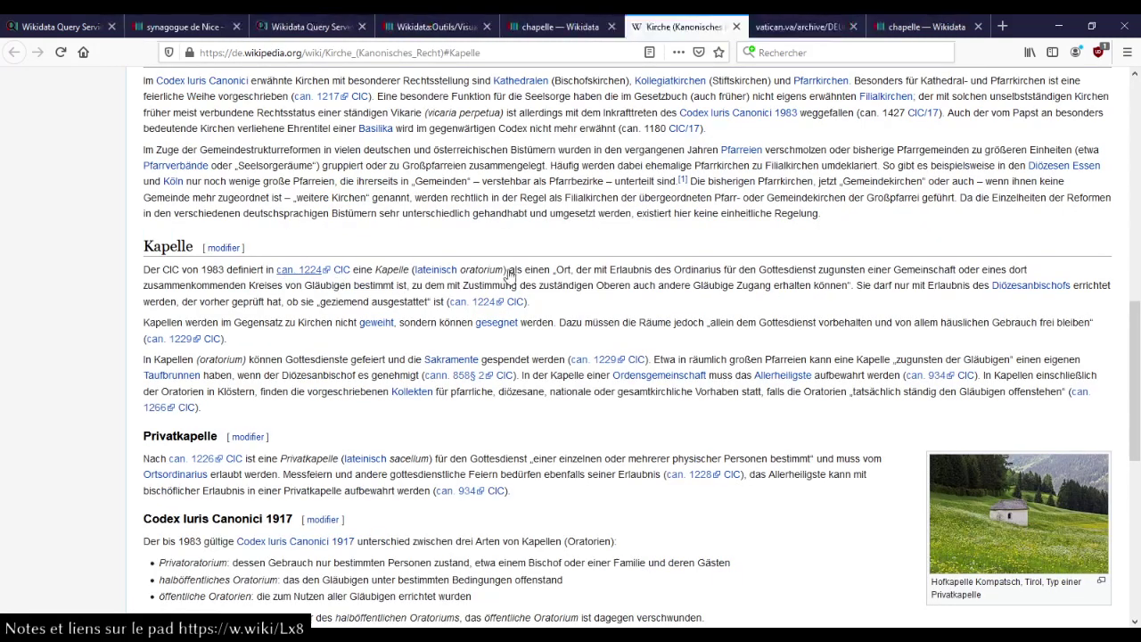
pyautogui.moveTo(523, 273); pyautogui.dragTo(610, 271)
pyautogui.click(633, 269)
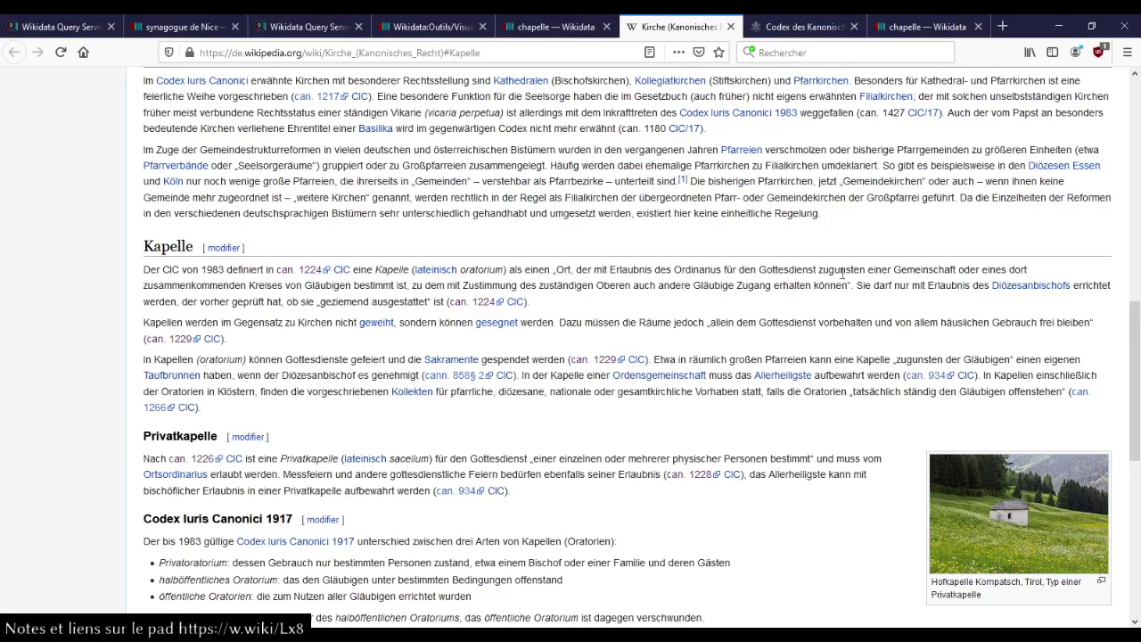
pyautogui.click(801, 28)
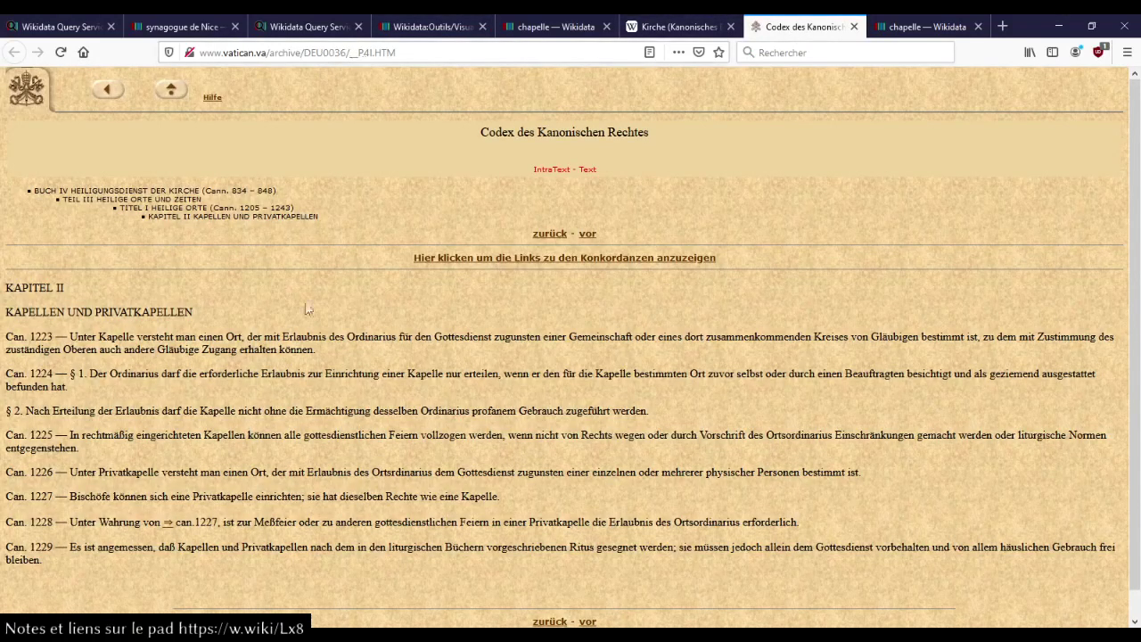
pyautogui.scroll(-1, 457, 403)
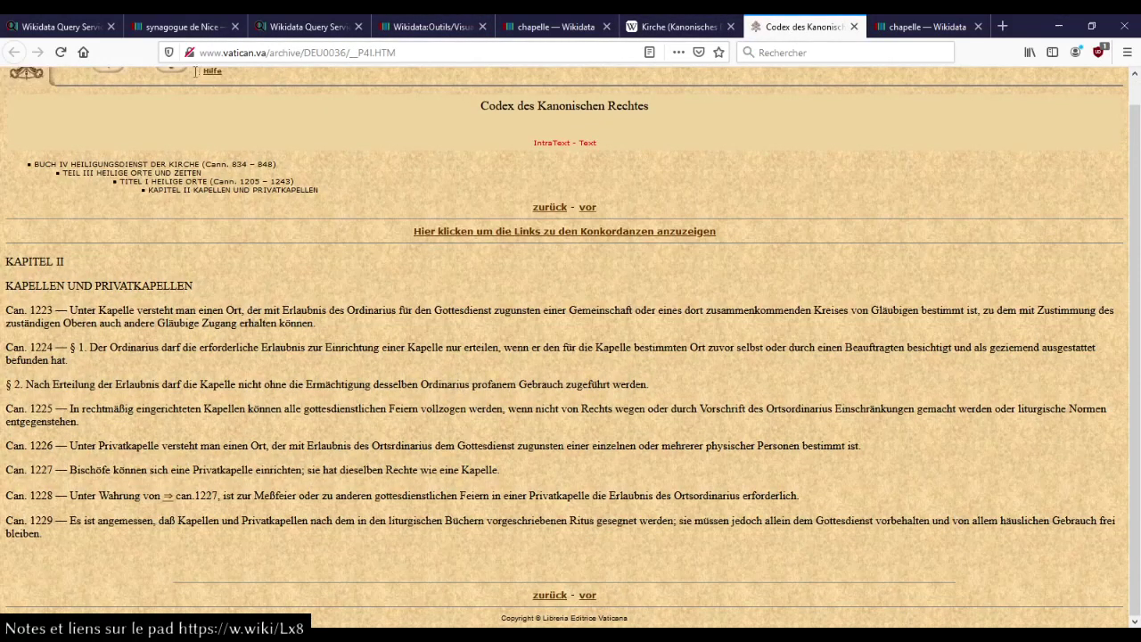
pyautogui.scroll(1, 235, 104)
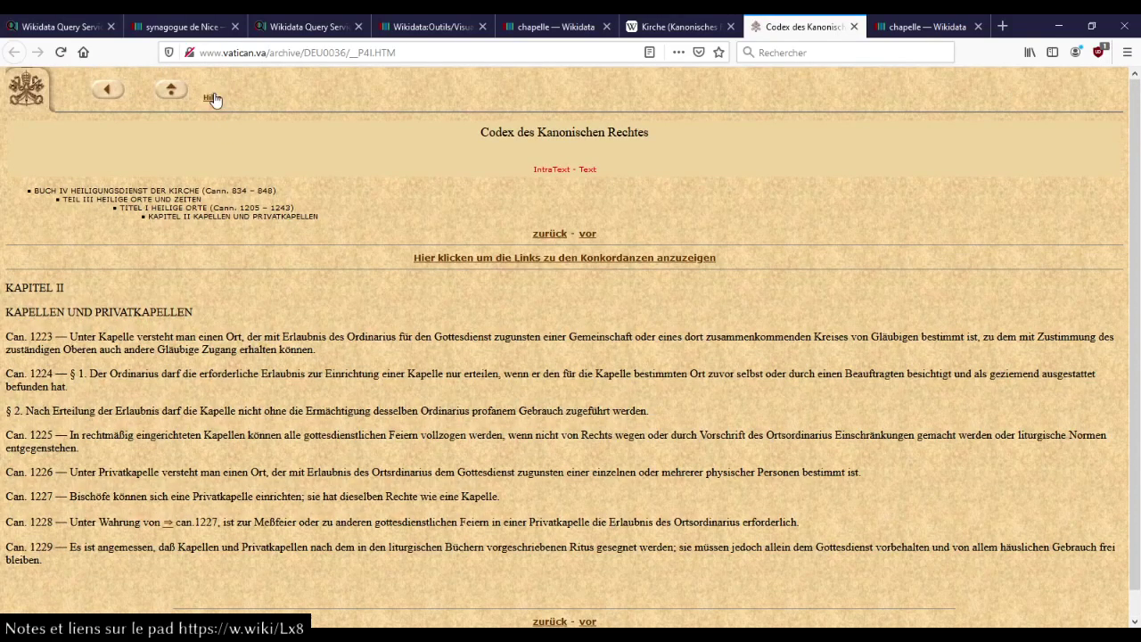
# Step: Try to load the French version of the canon law page by replacing DEU with FRE in its address, and go back
pyautogui.click(324, 53)
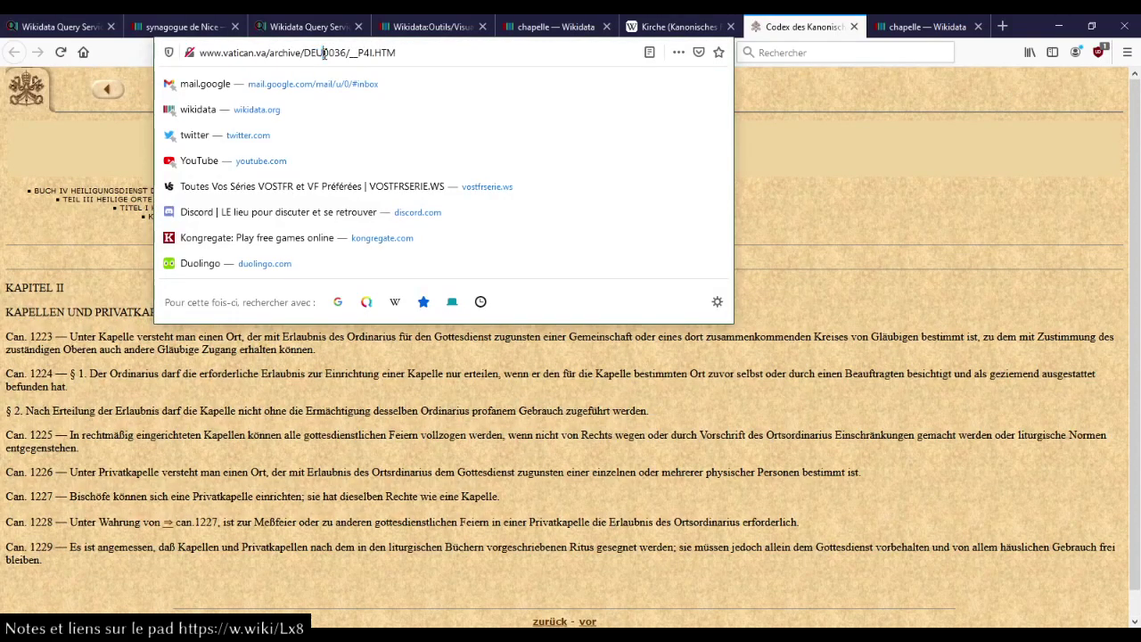
pyautogui.hotkey('shift', 'Left')
pyautogui.hotkey('shift', 'Left')
pyautogui.hotkey('shift', 'Left')
pyautogui.write('FRE')
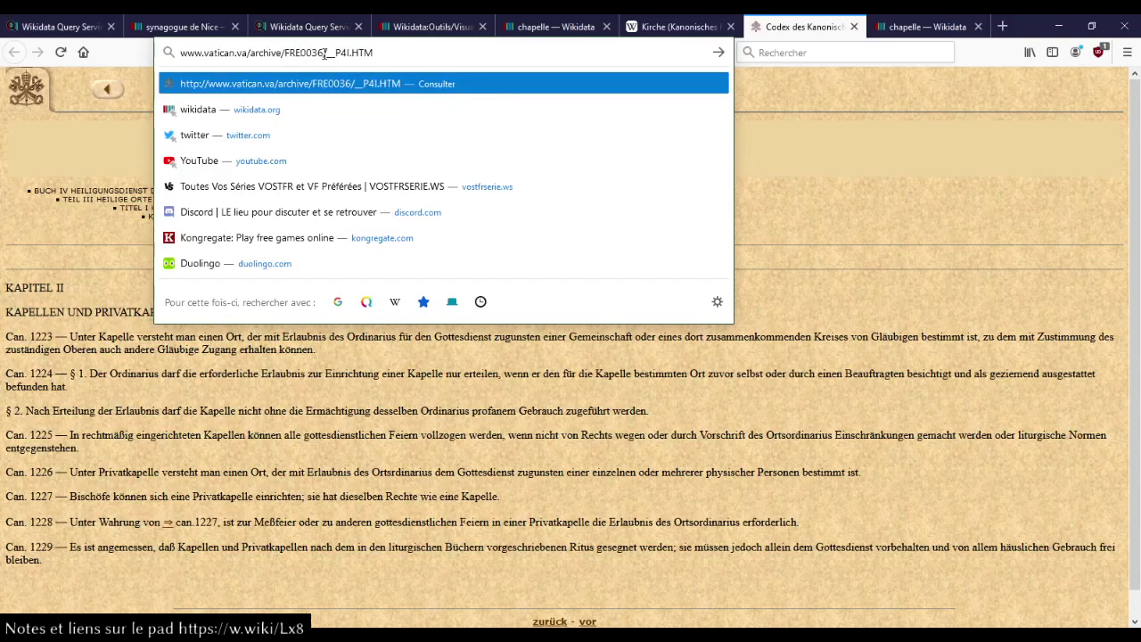
pyautogui.press('Return')
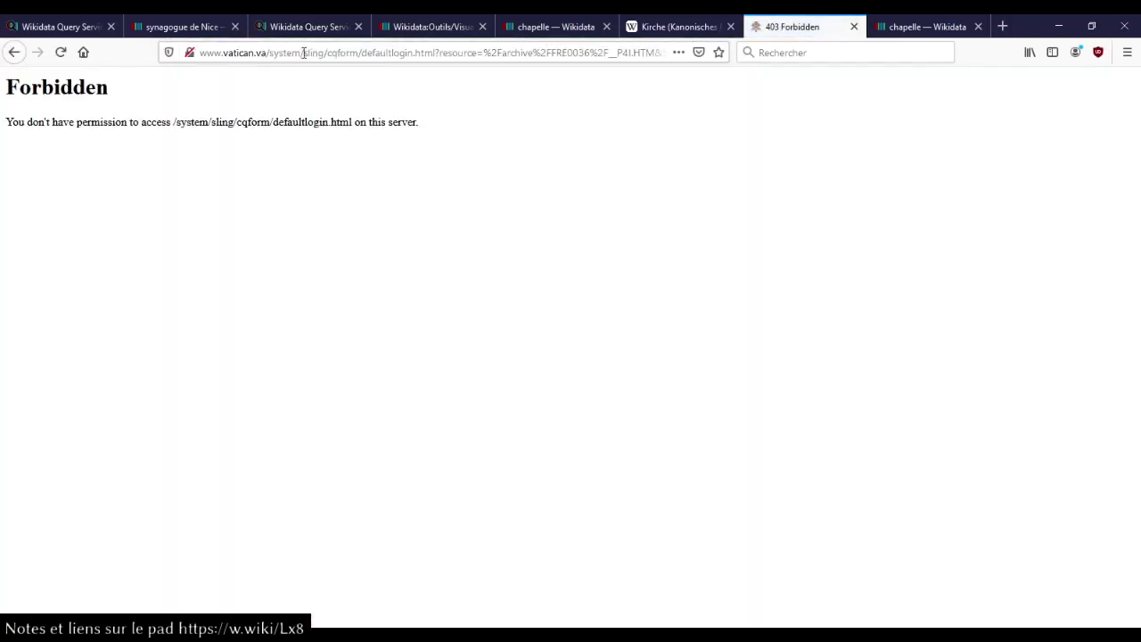
pyautogui.click(306, 51)
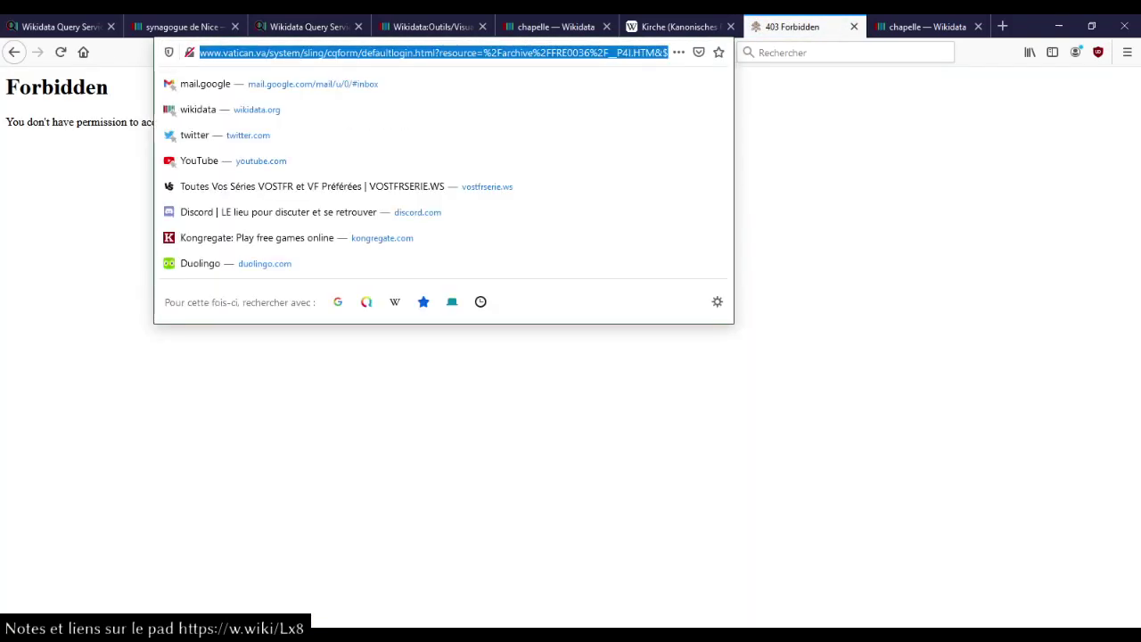
pyautogui.press('Escape')
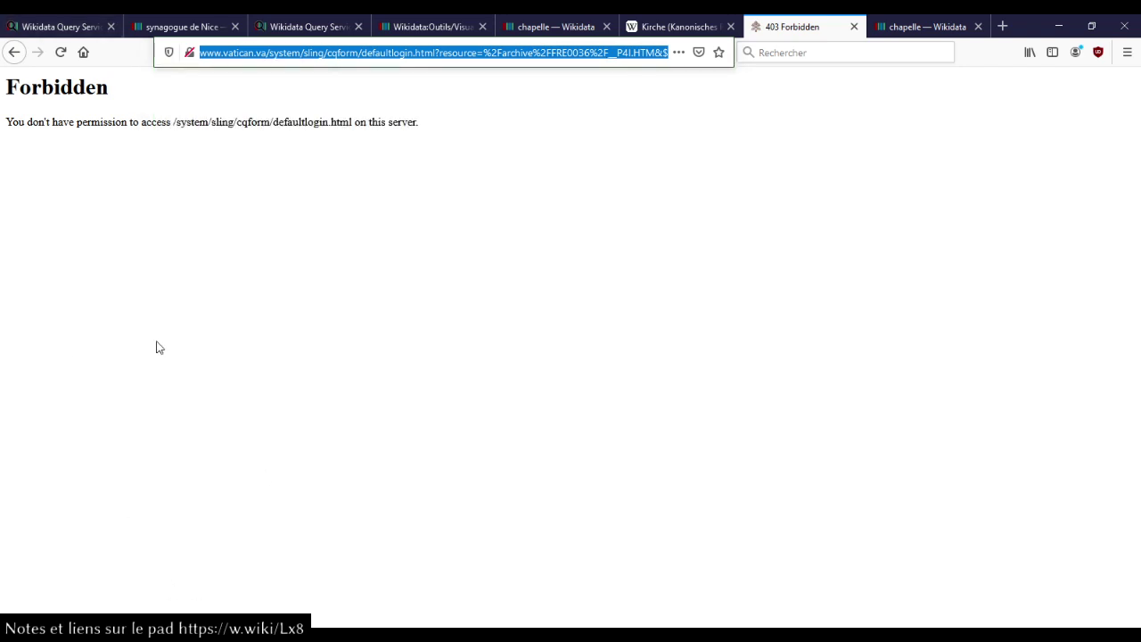
pyautogui.click(13, 52)
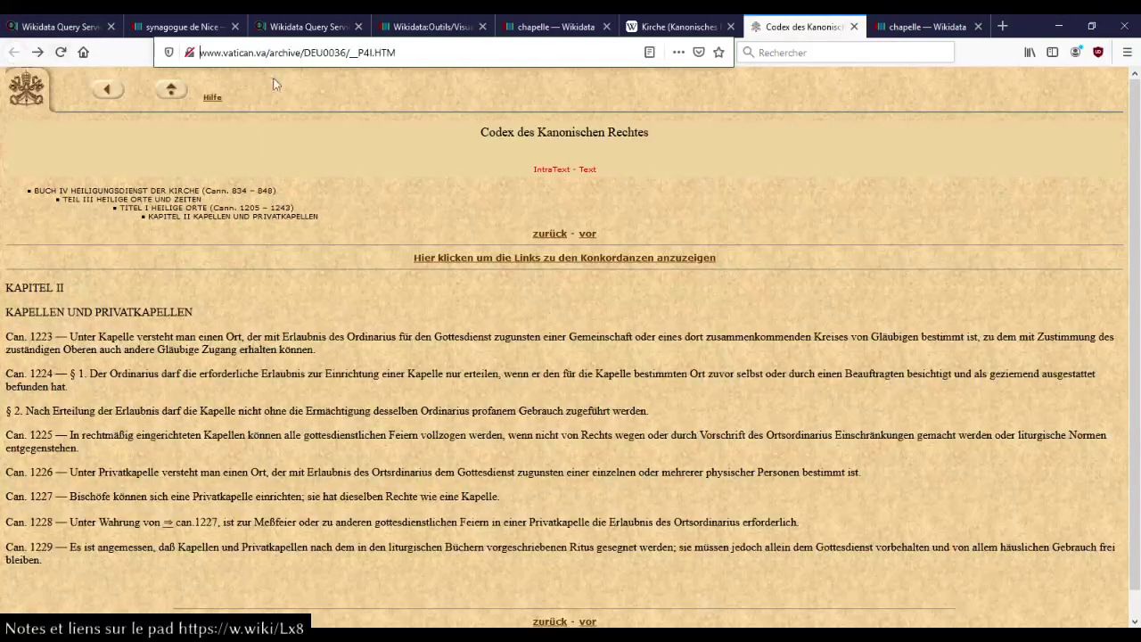
# Step: Try the address of the canon law page with FRA as the language code instead of DEU, and go back
pyautogui.click(308, 52)
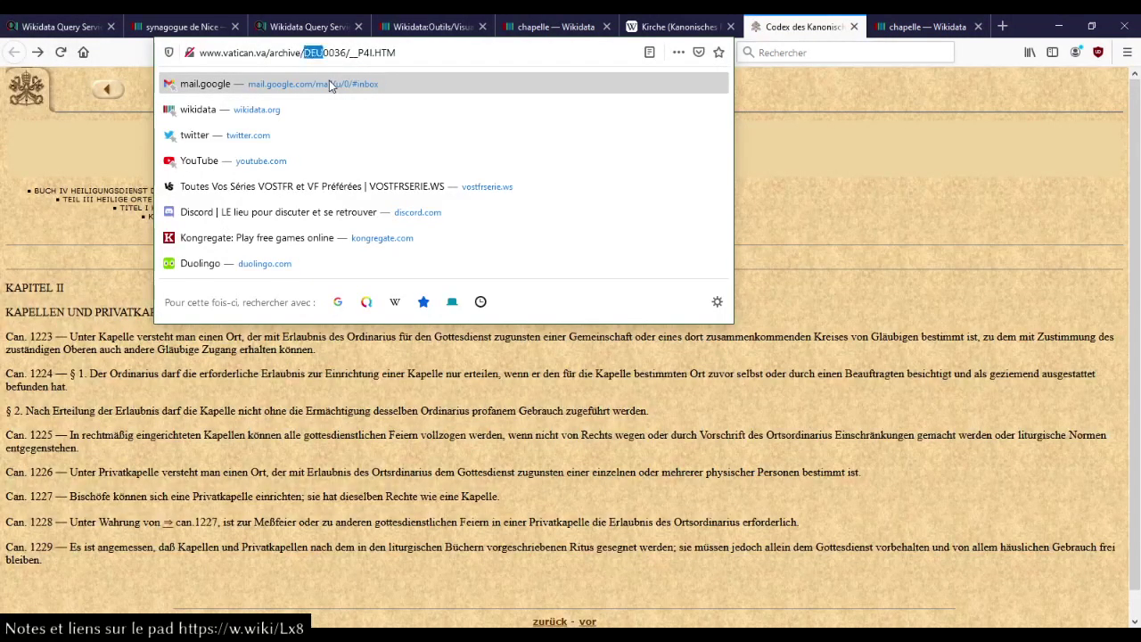
pyautogui.press('BackSpace')
pyautogui.press('BackSpace')
pyautogui.press('BackSpace')
pyautogui.write('FRA')
pyautogui.press('Return')
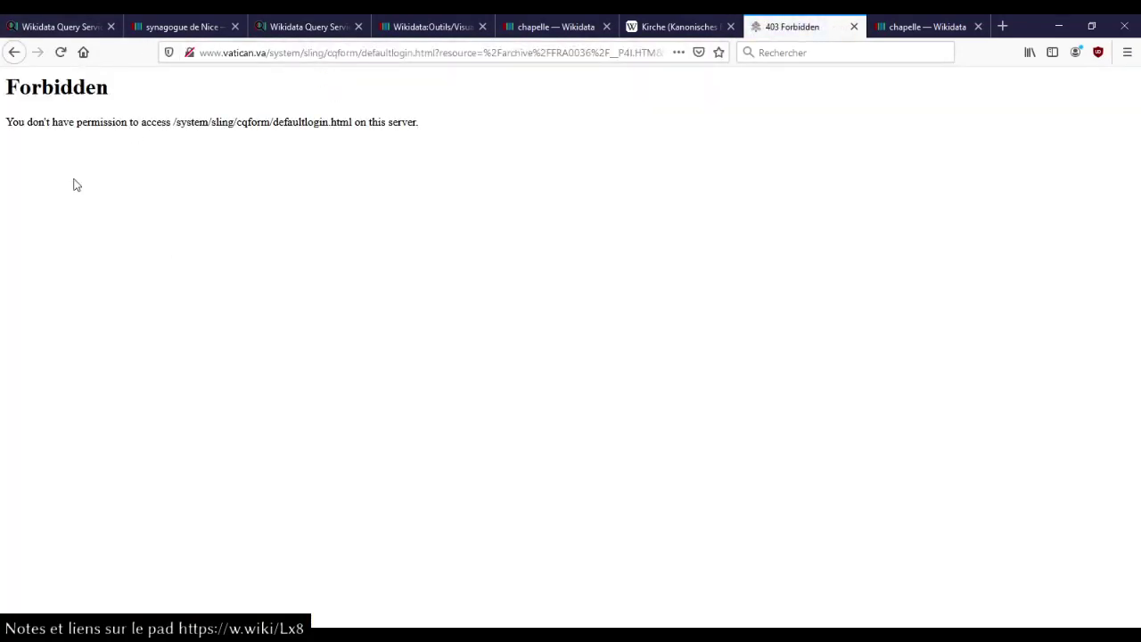
pyautogui.click(14, 51)
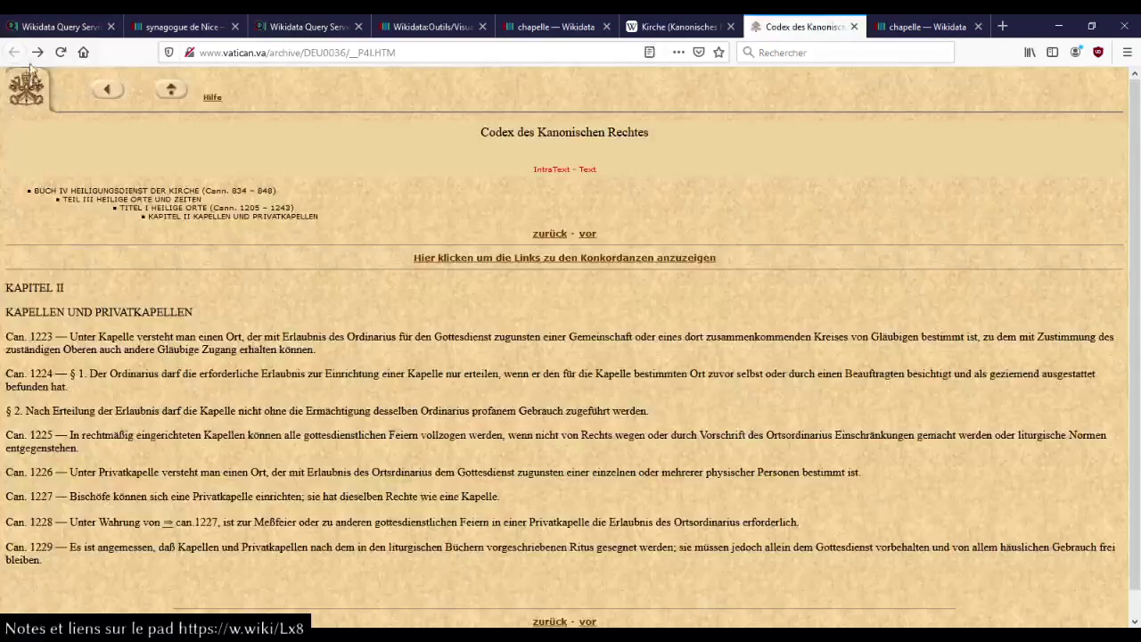
# Step: Open the French edition of the Codex des Kanonischen Rechtes from the codices index, and return to the German Wikipedia article
pyautogui.click(175, 92)
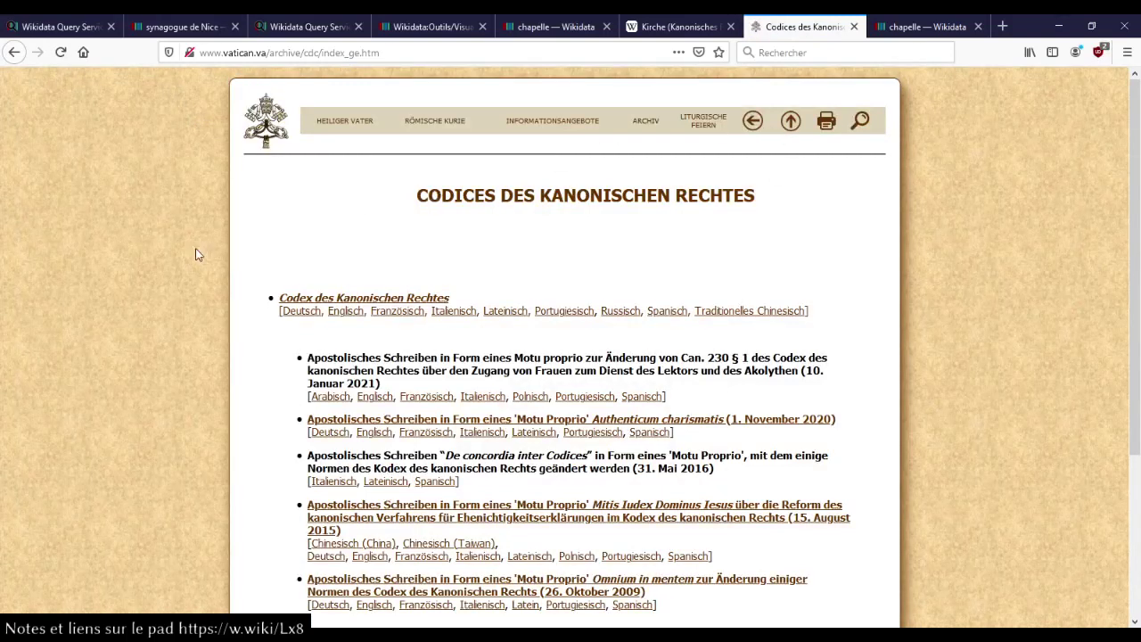
pyautogui.click(408, 317)
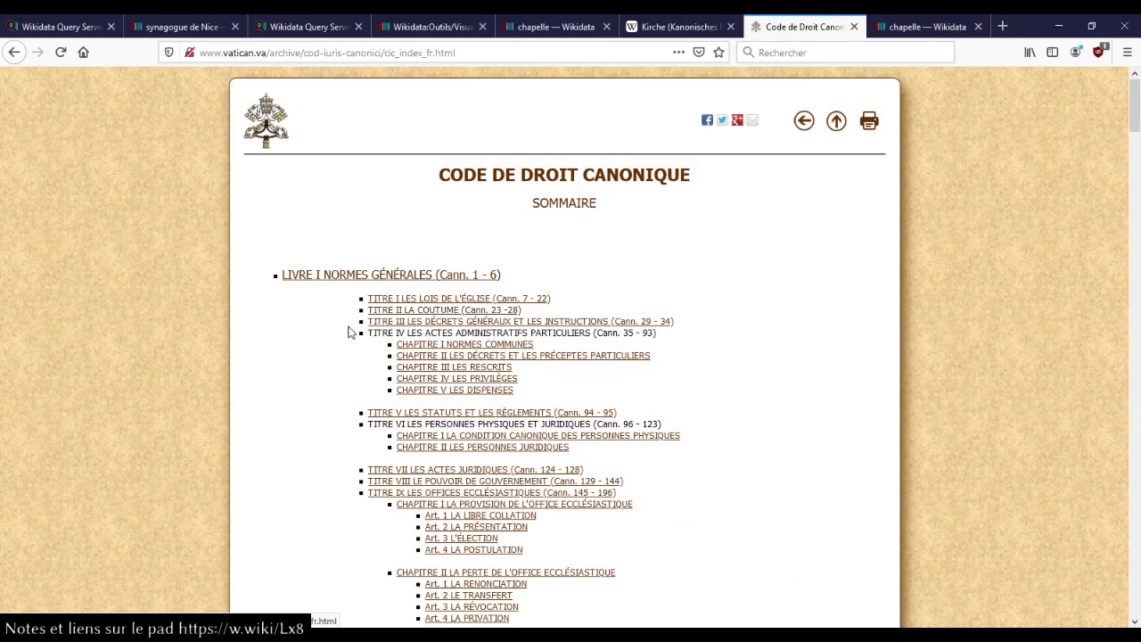
pyautogui.click(677, 27)
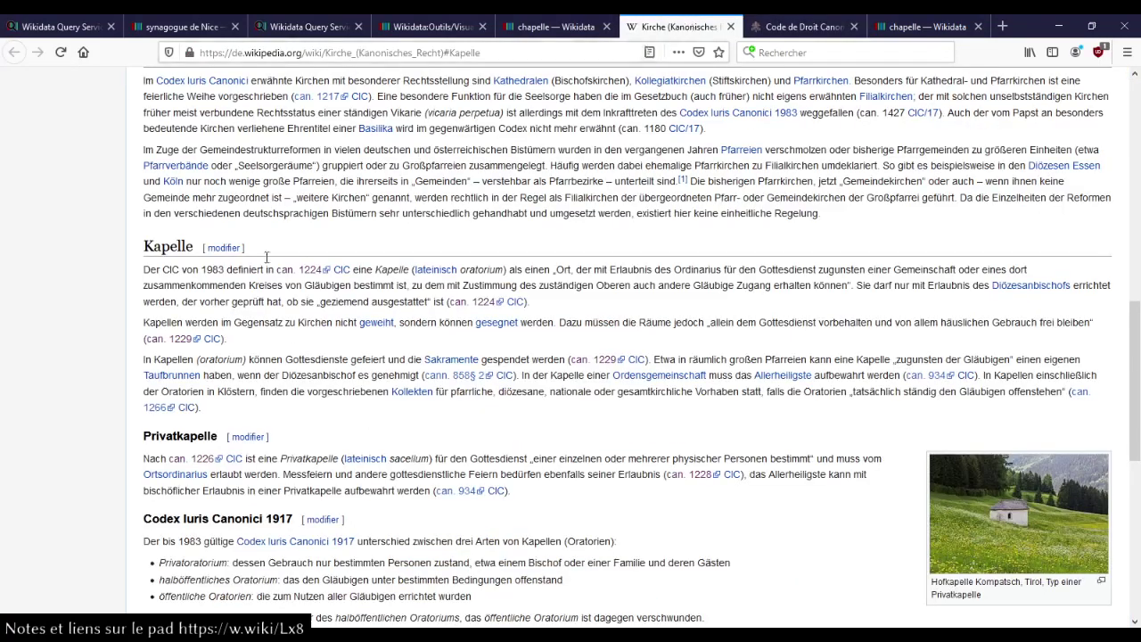
# Step: Open Titre I Les Lieux Sacrés from the French Code de Droit Canonique index, read its canons, and return to the index
pyautogui.click(805, 26)
pyautogui.scroll(-5, 718, 328)
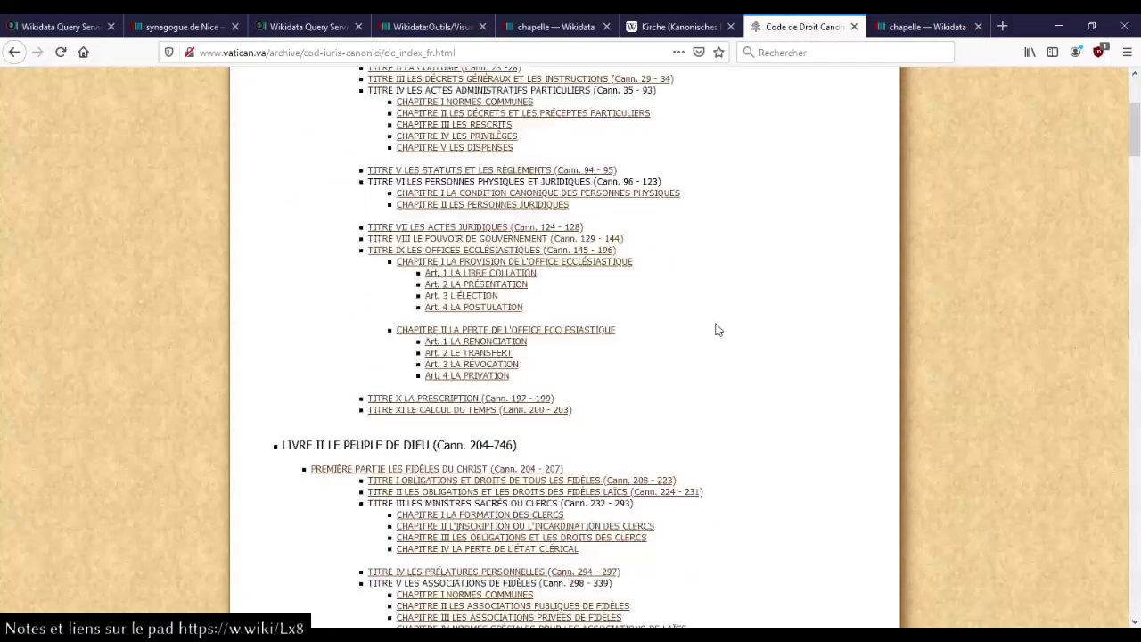
pyautogui.hotkey('ctrl', 'f')
pyautogui.scroll(5, 718, 330)
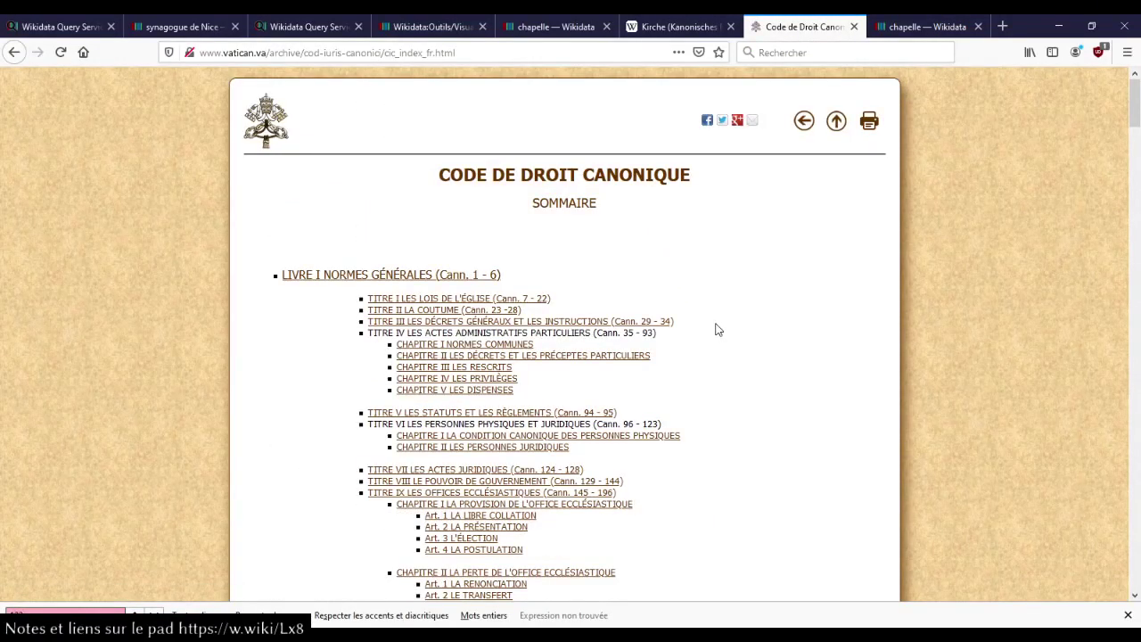
pyautogui.press('Escape')
pyautogui.scroll(-15, 718, 330)
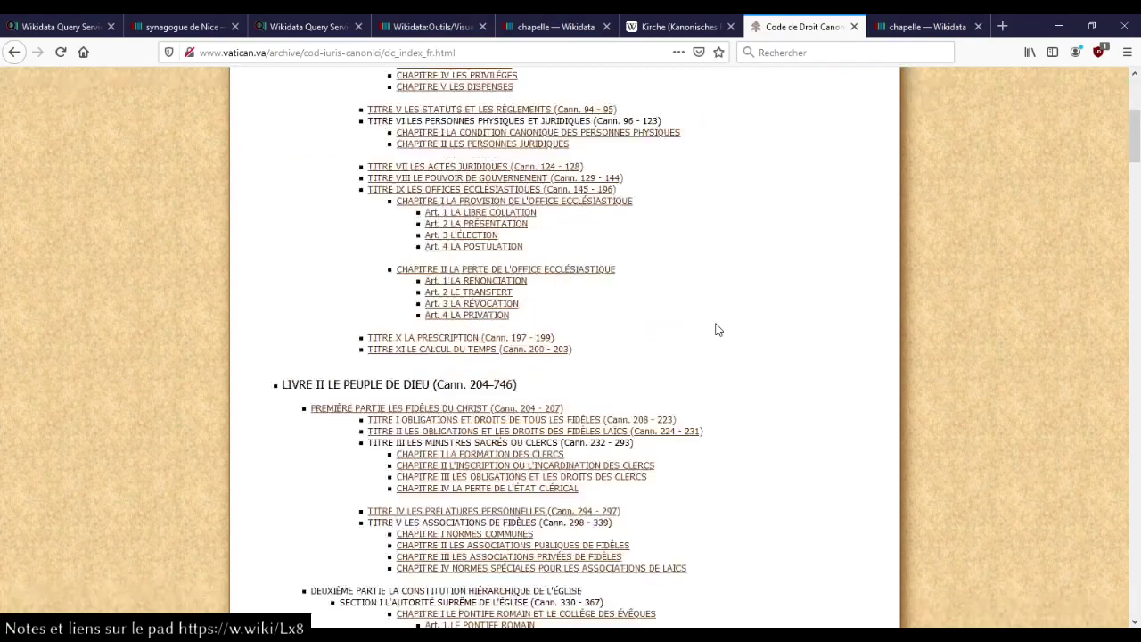
pyautogui.scroll(-9, 717, 330)
pyautogui.scroll(-20, 719, 330)
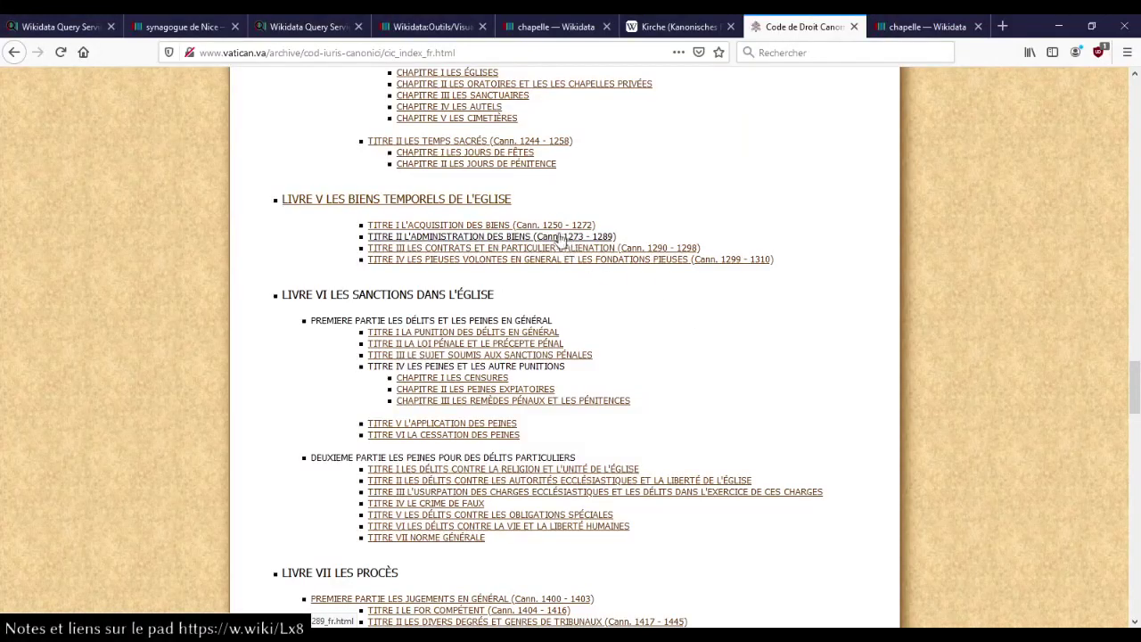
pyautogui.scroll(3, 572, 243)
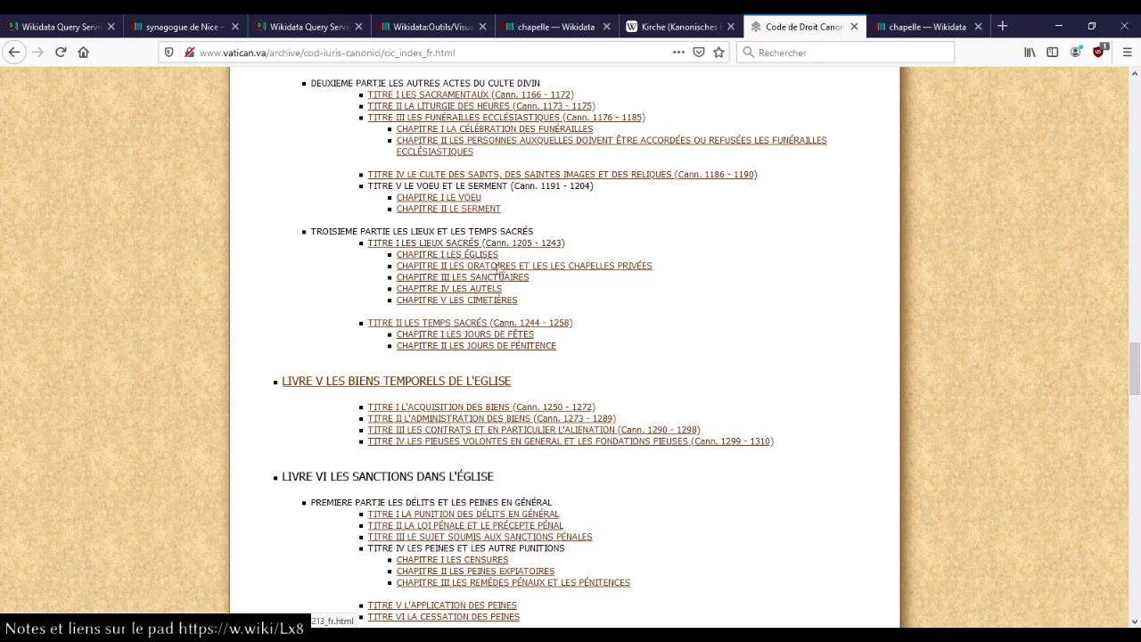
pyautogui.click(535, 244)
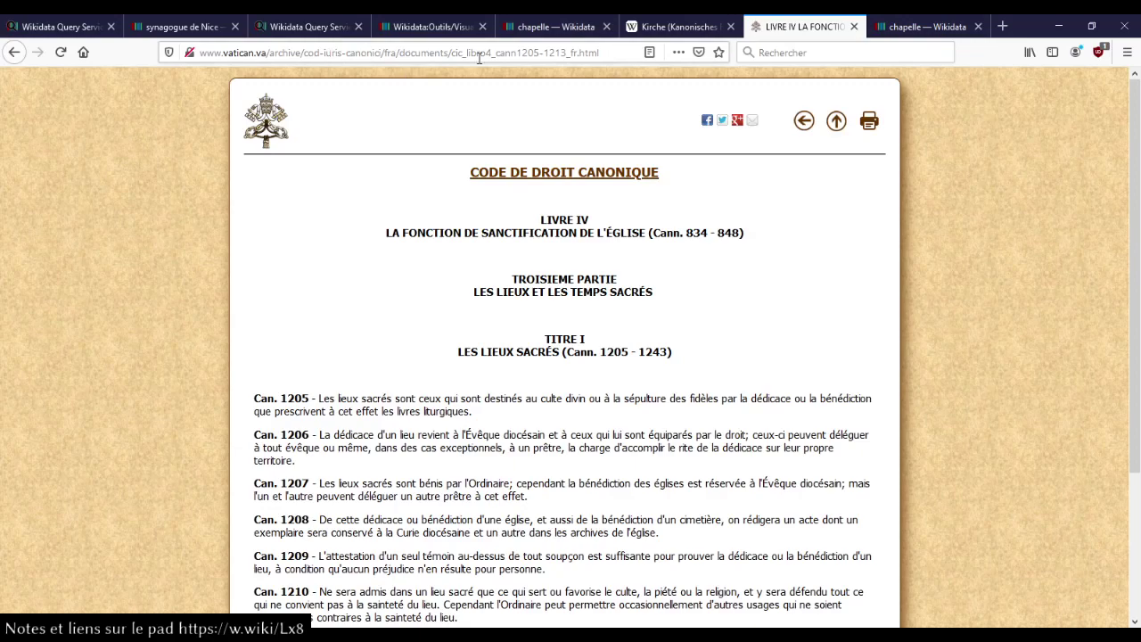
pyautogui.scroll(-2, 356, 405)
pyautogui.scroll(2, 374, 401)
pyautogui.scroll(-2, 248, 471)
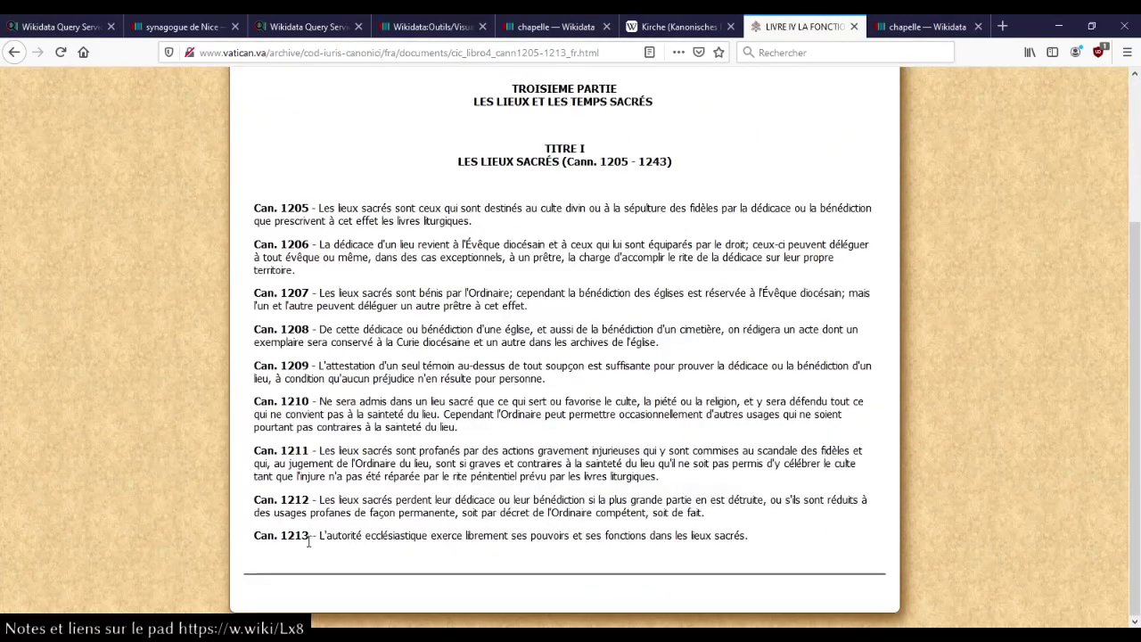
pyautogui.click(15, 54)
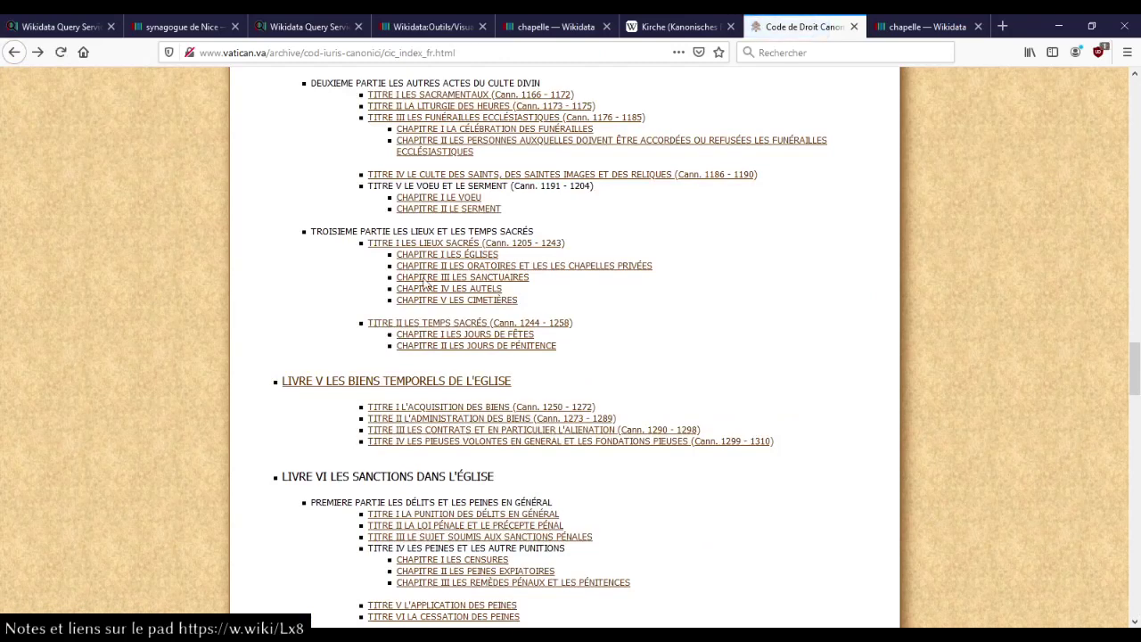
# Step: Open Chapitre II on oratories and private chapels in the French canon law index and read canons 1223 to 1229
pyautogui.click(499, 268)
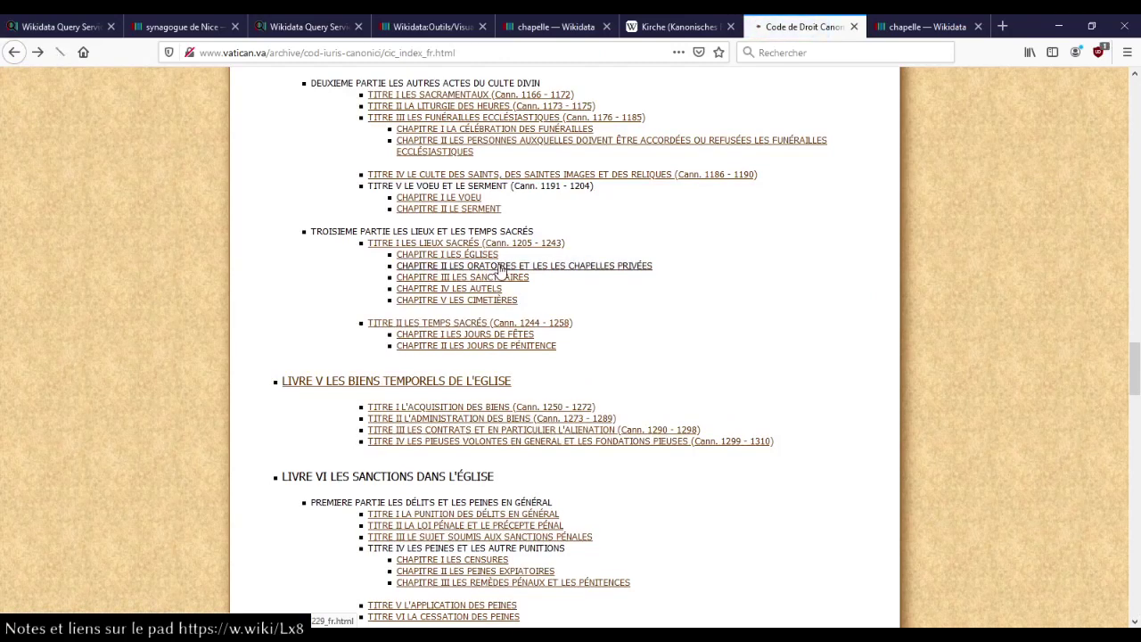
pyautogui.scroll(-3, 397, 334)
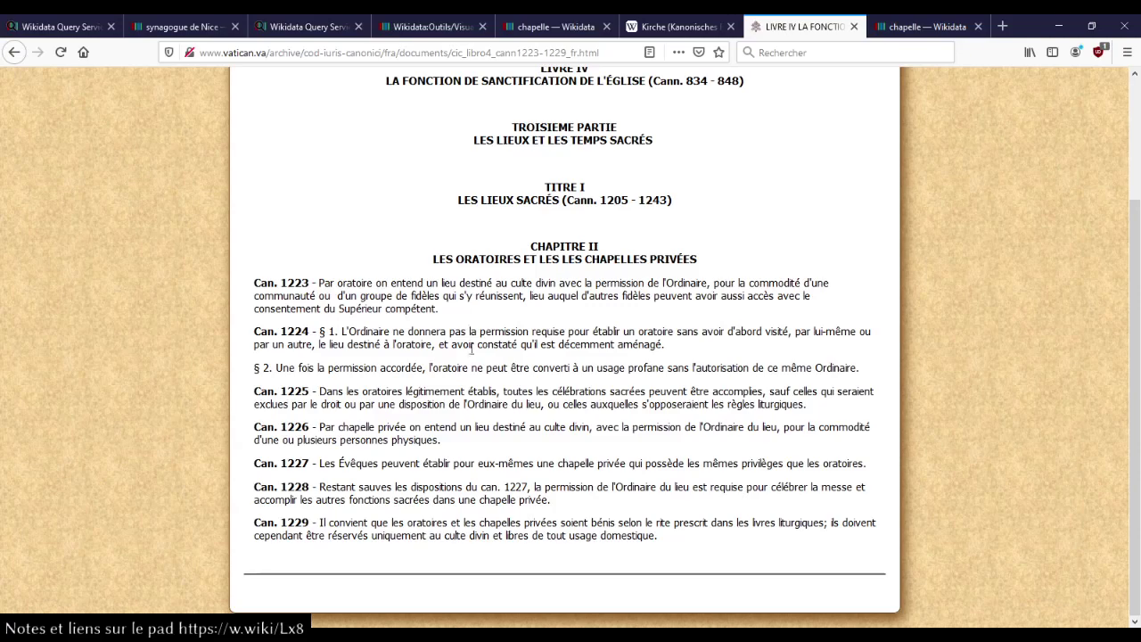
pyautogui.scroll(2, 464, 344)
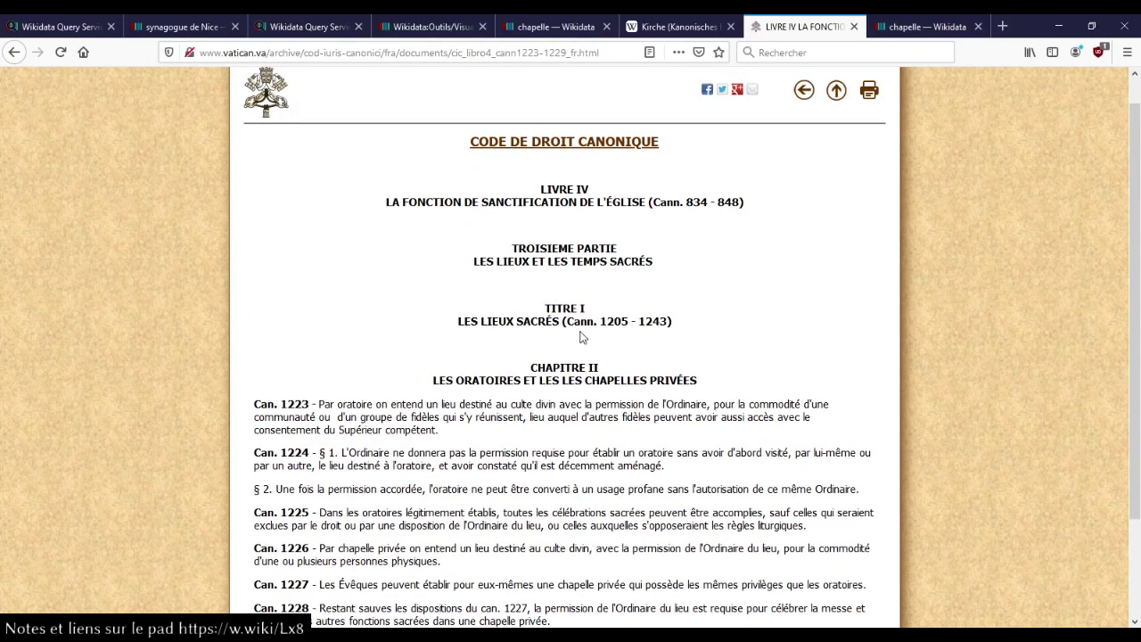
pyautogui.scroll(-2, 581, 331)
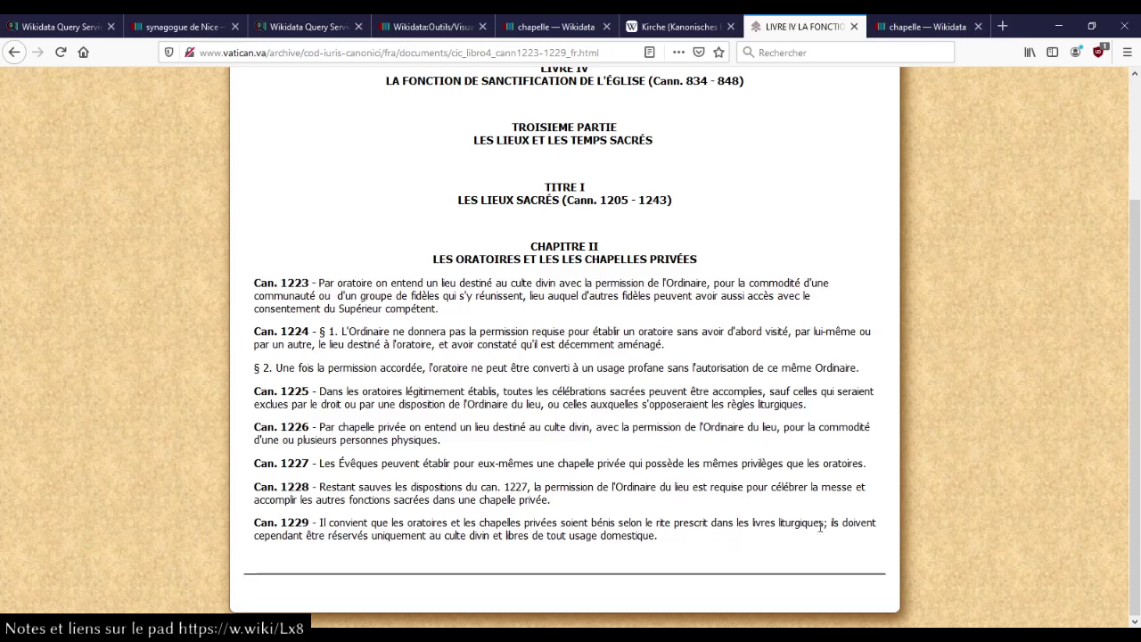
# Step: Highlight the clause of Can. 1229 on reserving chapels for worship, free of domestic use, and close the canon law page
pyautogui.moveTo(830, 523); pyautogui.dragTo(845, 541)
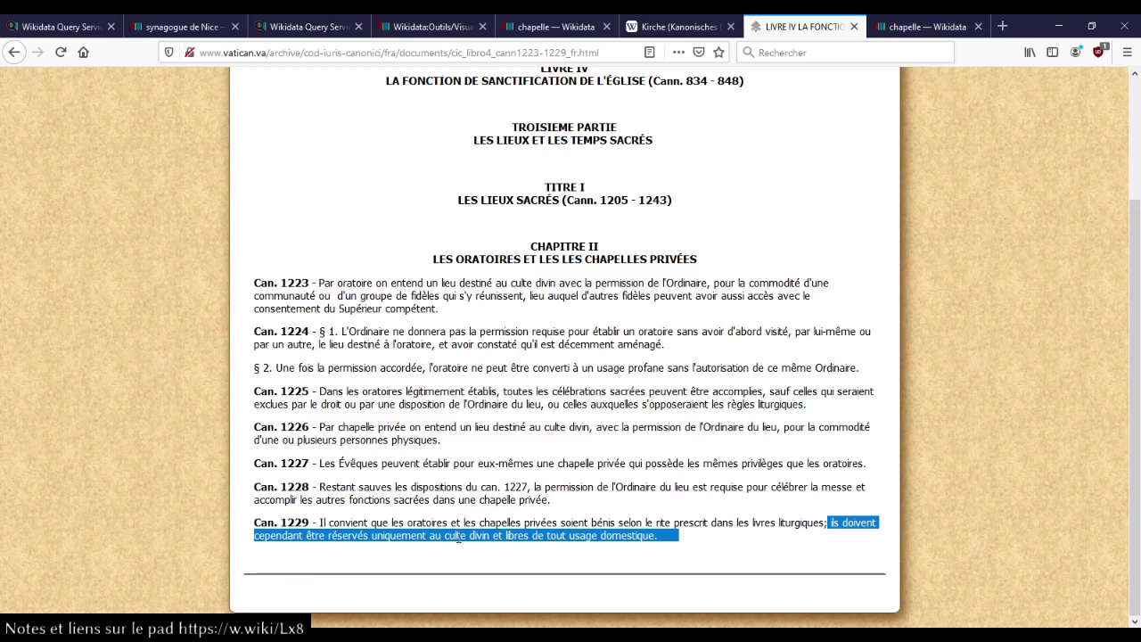
pyautogui.click(667, 536)
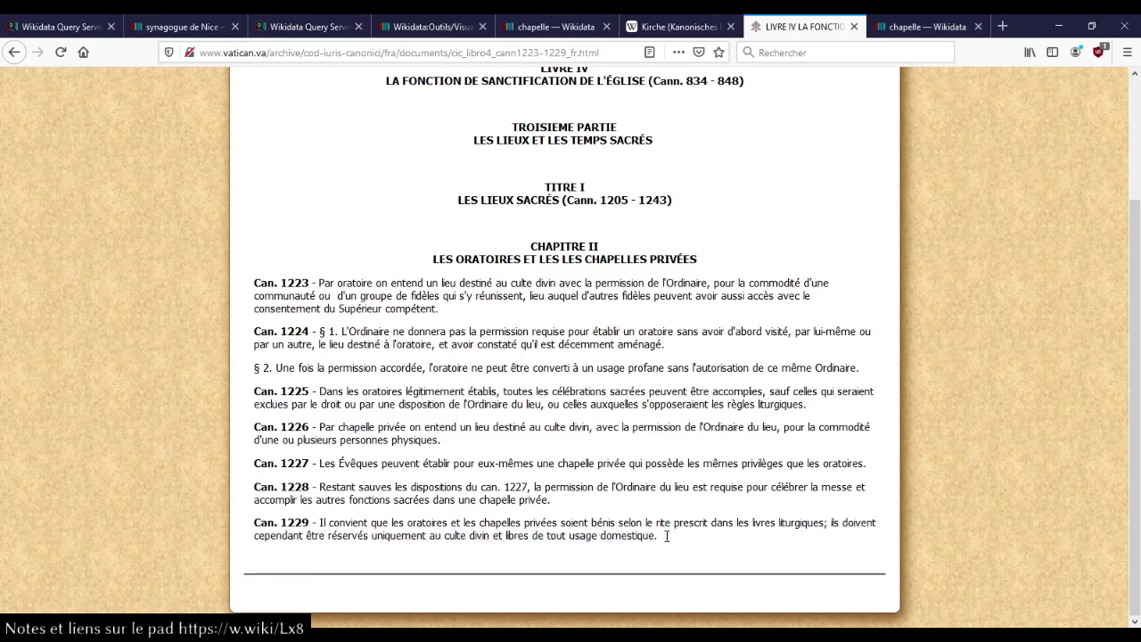
pyautogui.moveTo(667, 536); pyautogui.dragTo(497, 535)
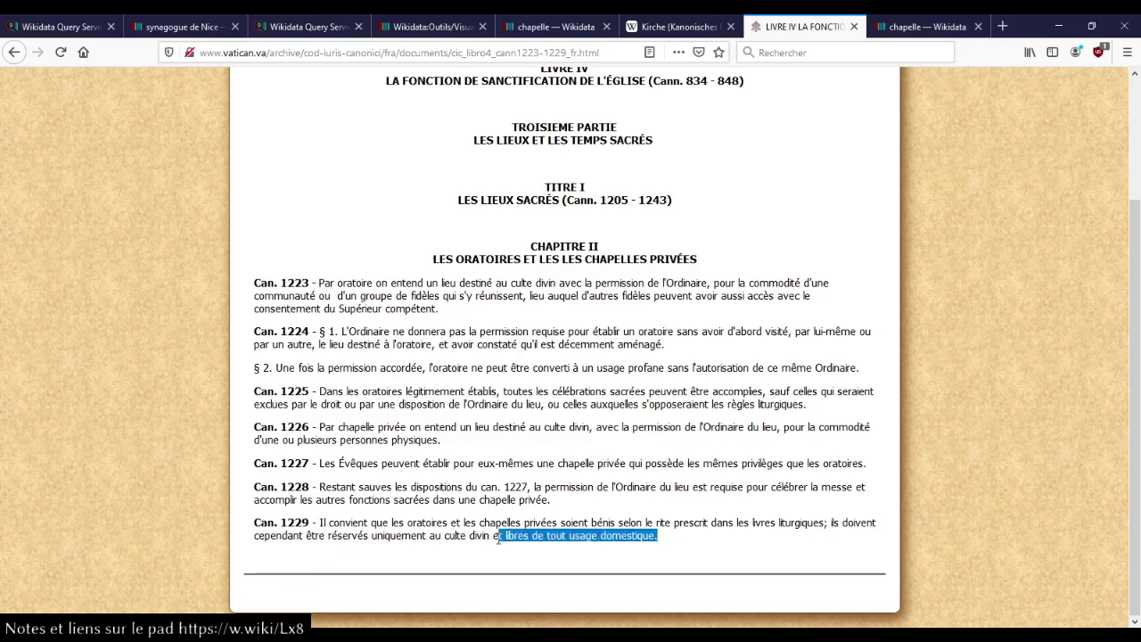
pyautogui.click(756, 562)
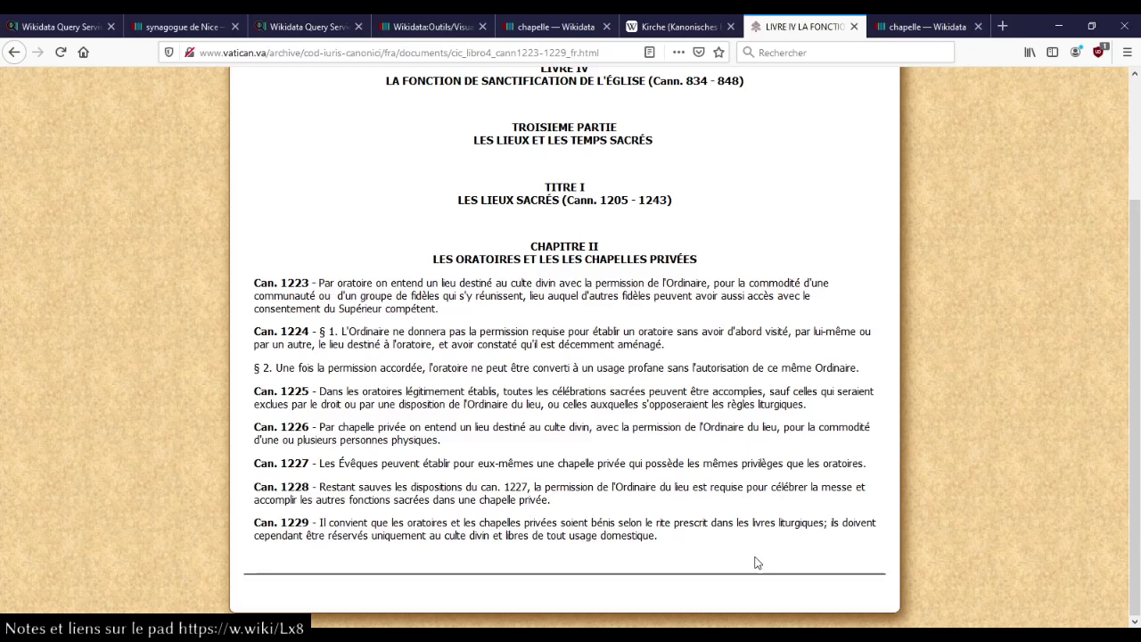
pyautogui.click(854, 27)
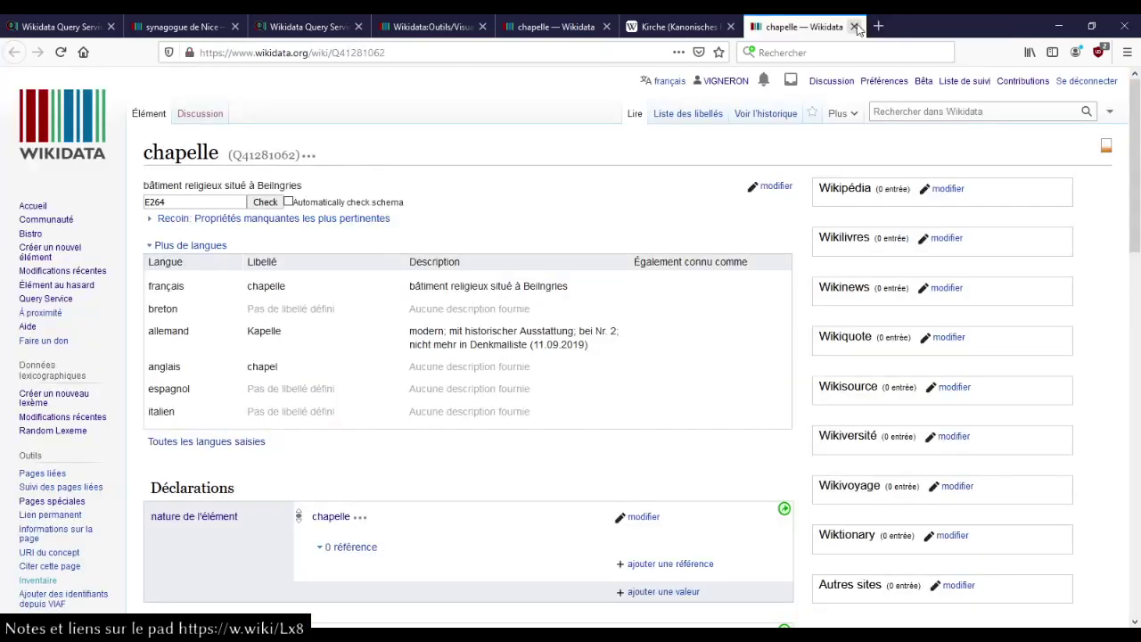
# Step: Close the Q41281062 page and review the German description and statements of the chapelle item Q66424076
pyautogui.click(553, 26)
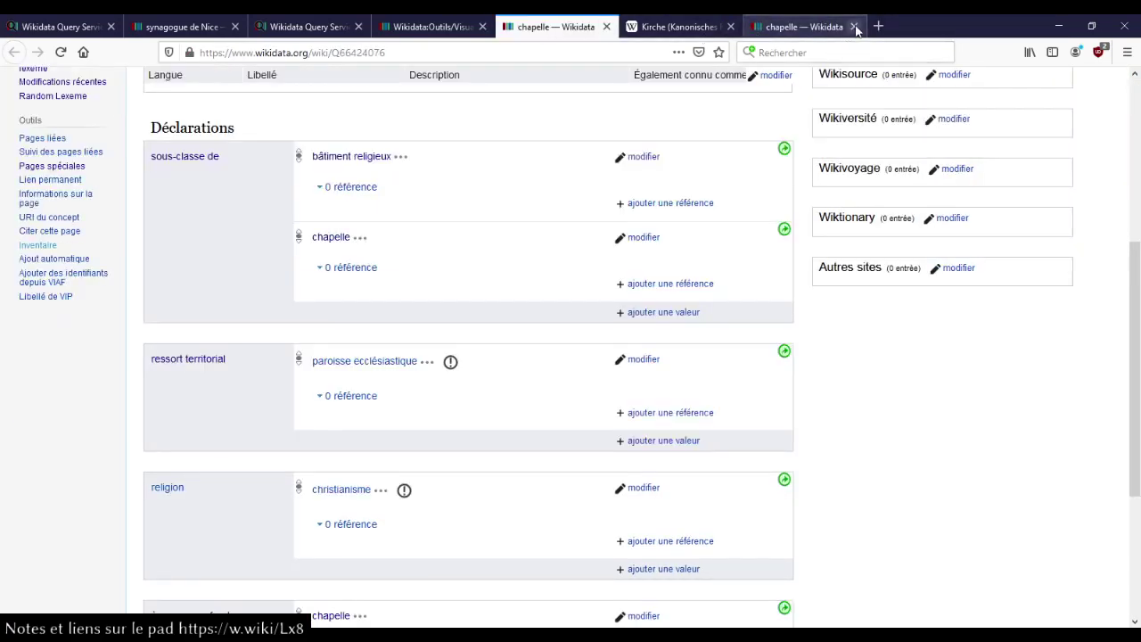
pyautogui.click(854, 26)
pyautogui.scroll(4, 606, 178)
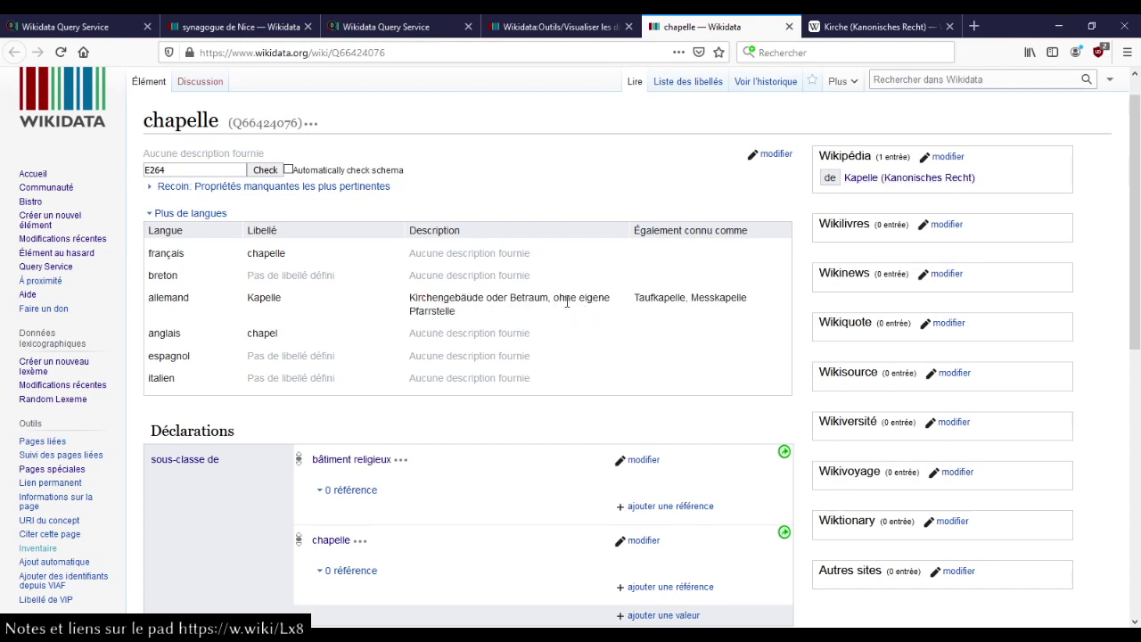
pyautogui.moveTo(412, 312); pyautogui.dragTo(457, 311)
pyautogui.click(603, 308)
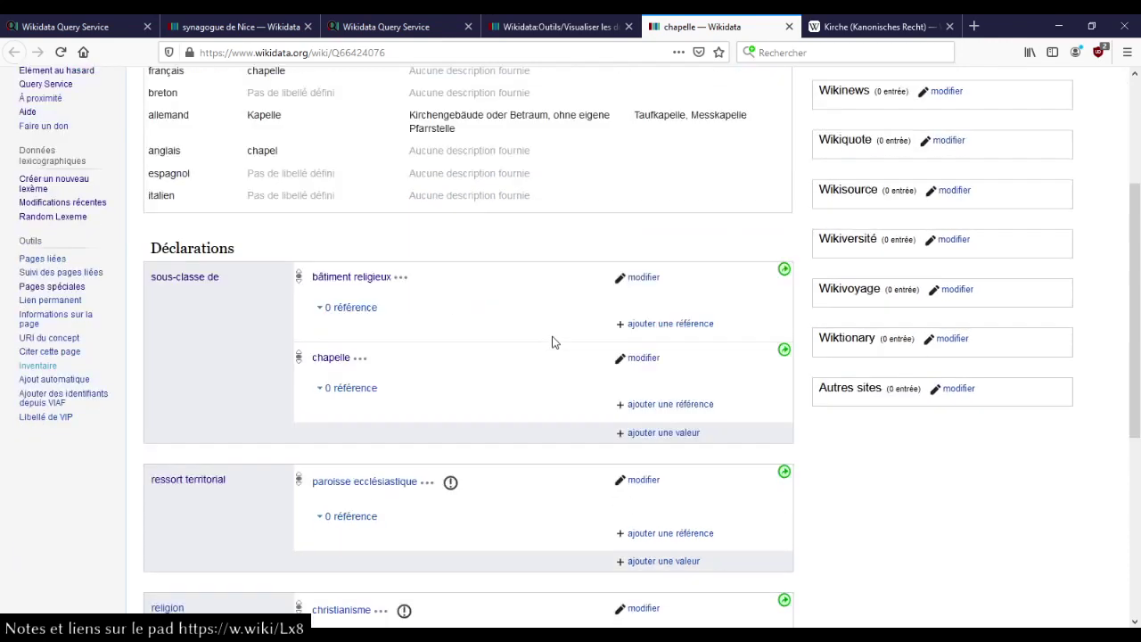
pyautogui.scroll(-5, 555, 341)
pyautogui.scroll(4, 456, 338)
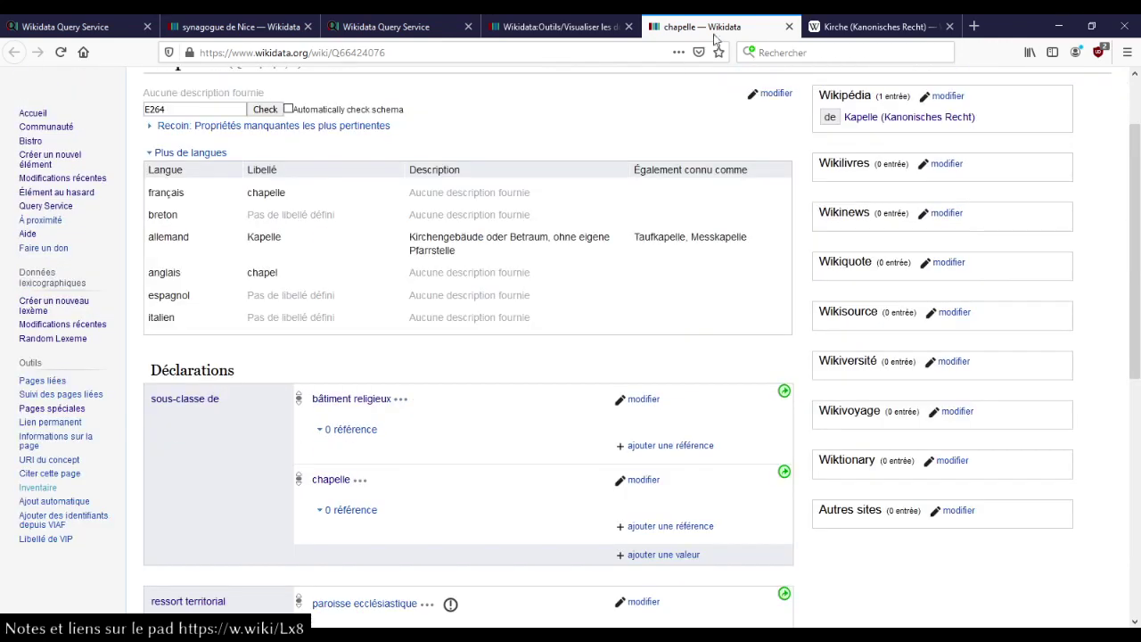
# Step: Close the pages for chapelle Q66424076, the German Kirche (Kanonisches Recht) article and synagogue de Nice
pyautogui.click(790, 28)
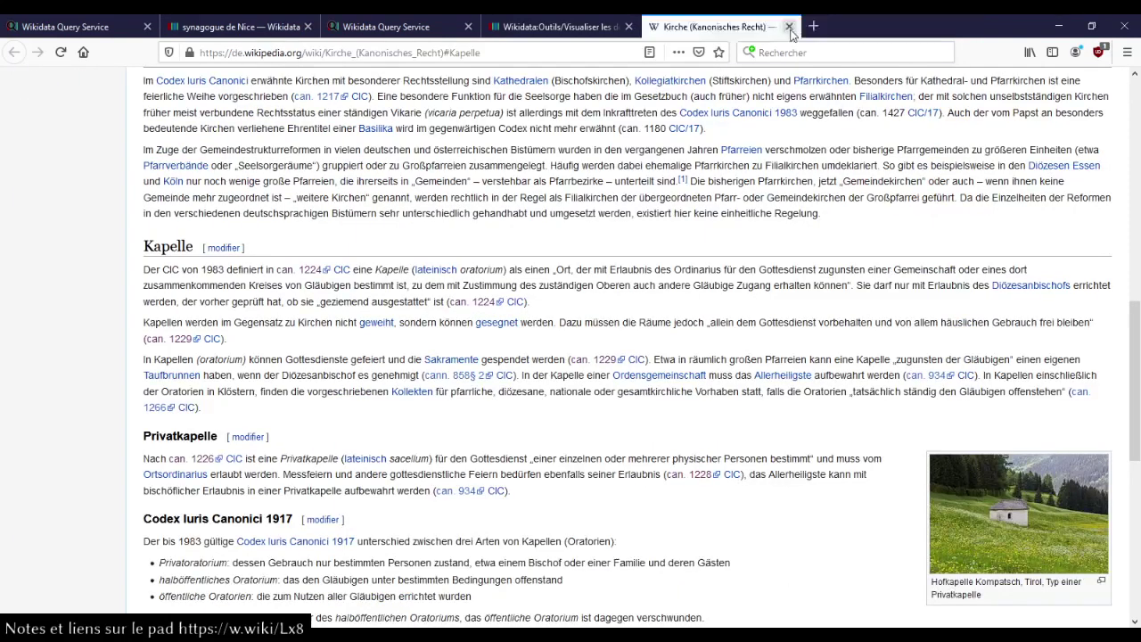
pyautogui.click(790, 28)
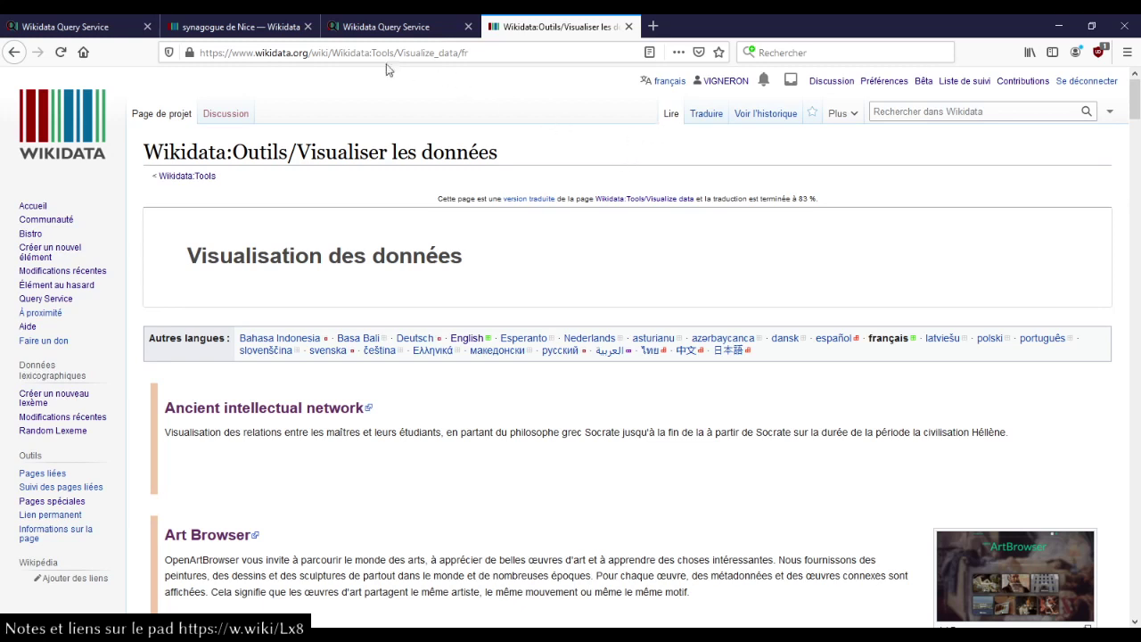
pyautogui.click(308, 27)
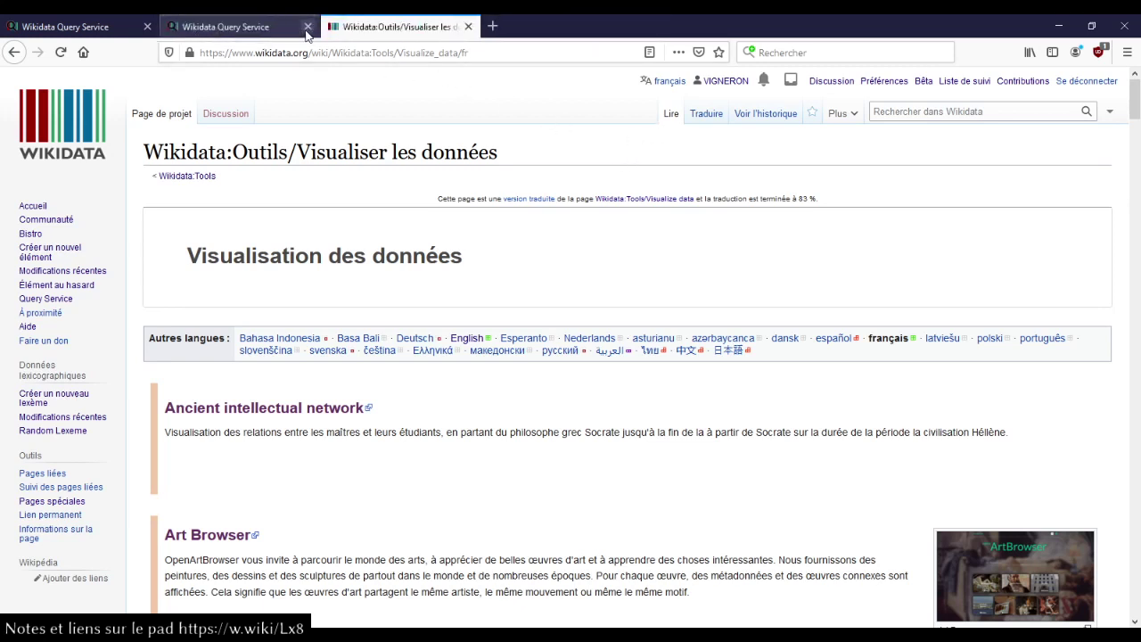
# Step: In the query counting places of worship by type, replace the P279 parent class with église (Q16970) and run it
pyautogui.click(234, 34)
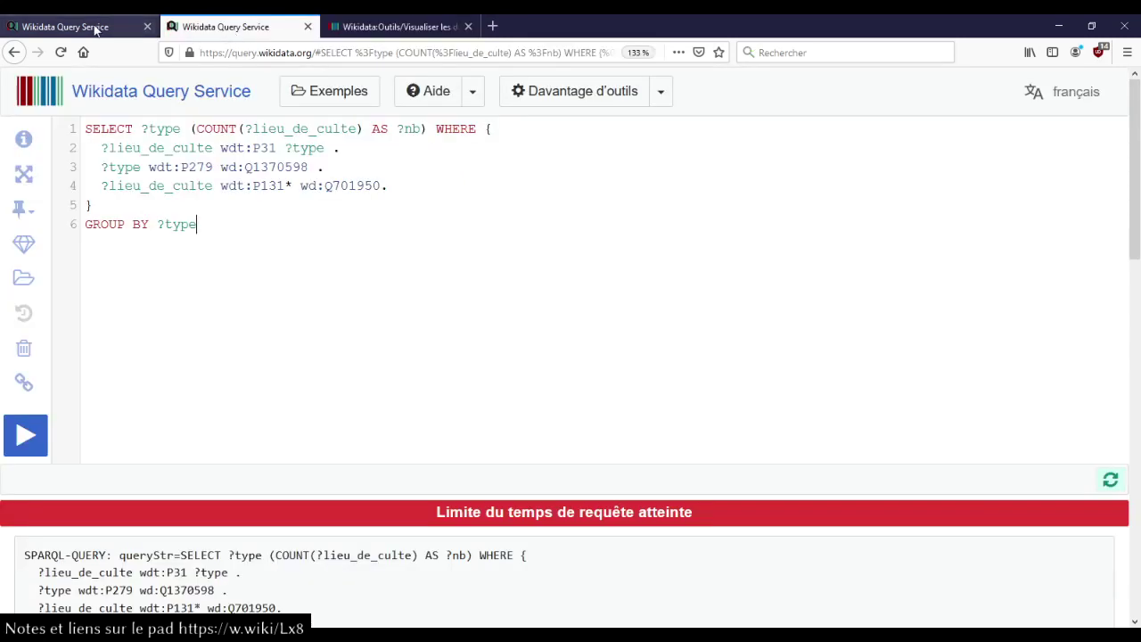
pyautogui.click(95, 30)
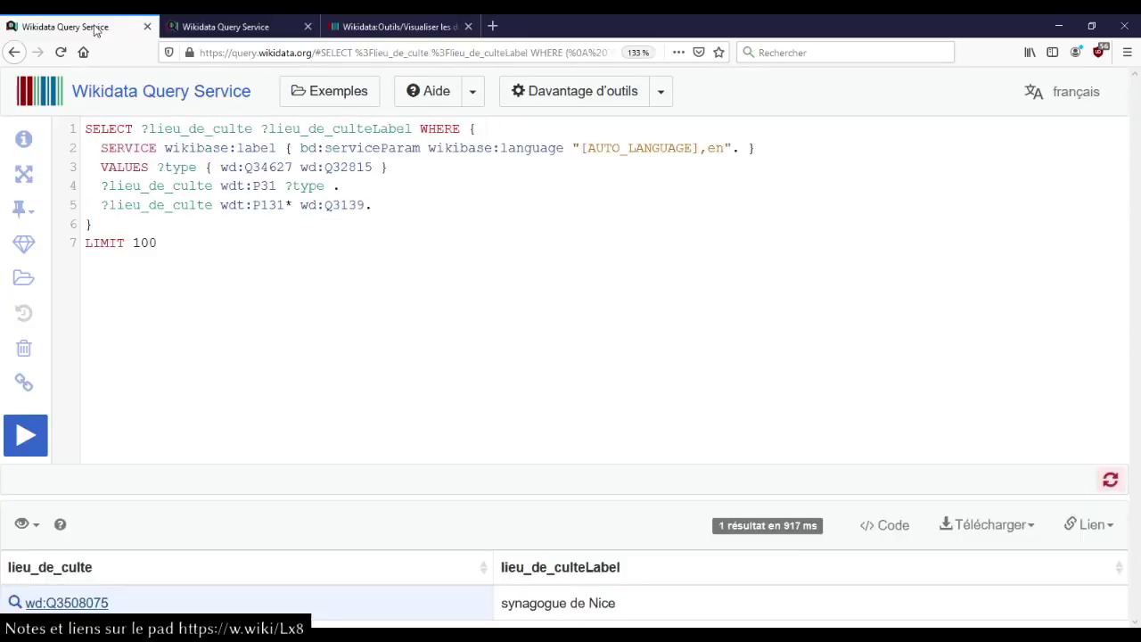
pyautogui.click(235, 30)
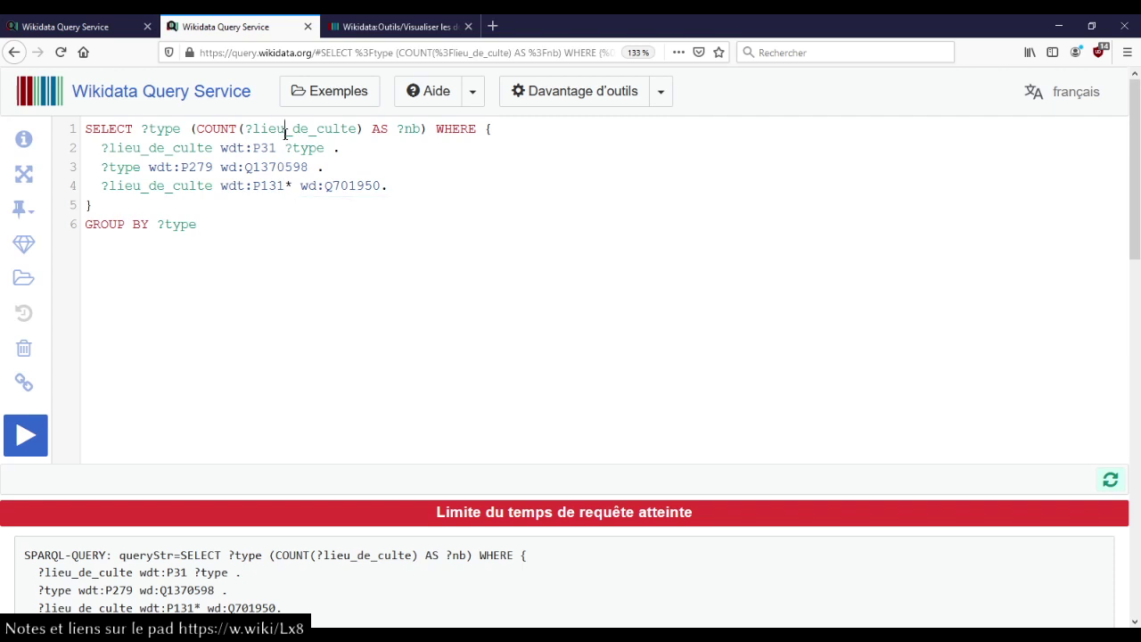
pyautogui.moveTo(273, 167)
pyautogui.press('BackSpace')
pyautogui.hotkey('ctrl', 'space')
pyautogui.write('église')
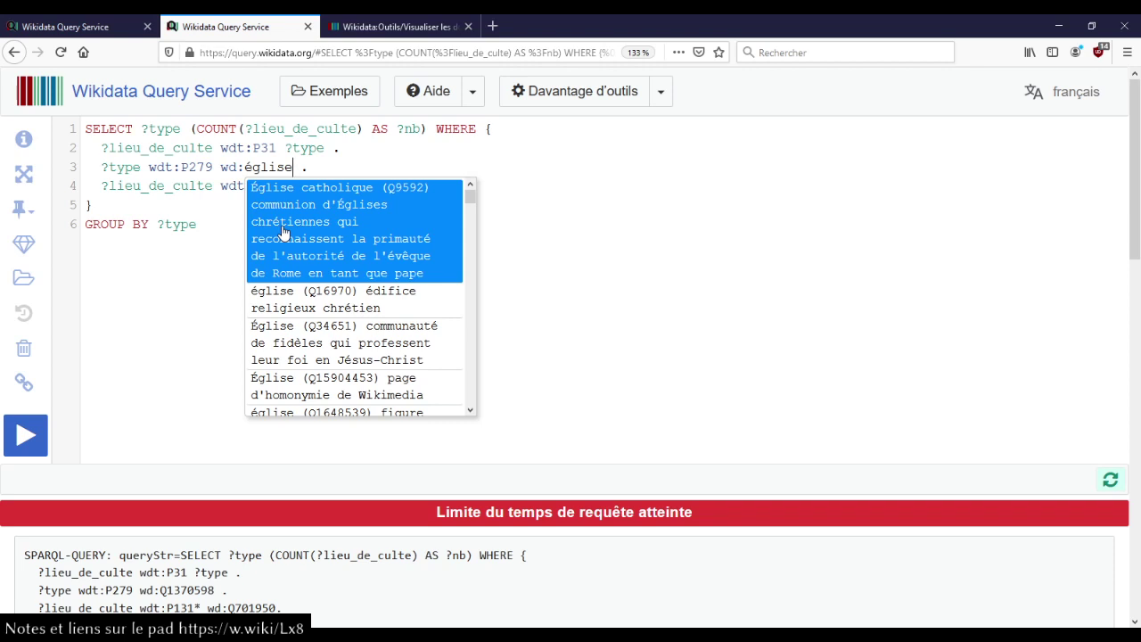
pyautogui.click(305, 308)
pyautogui.hotkey('ctrl', 'Return')
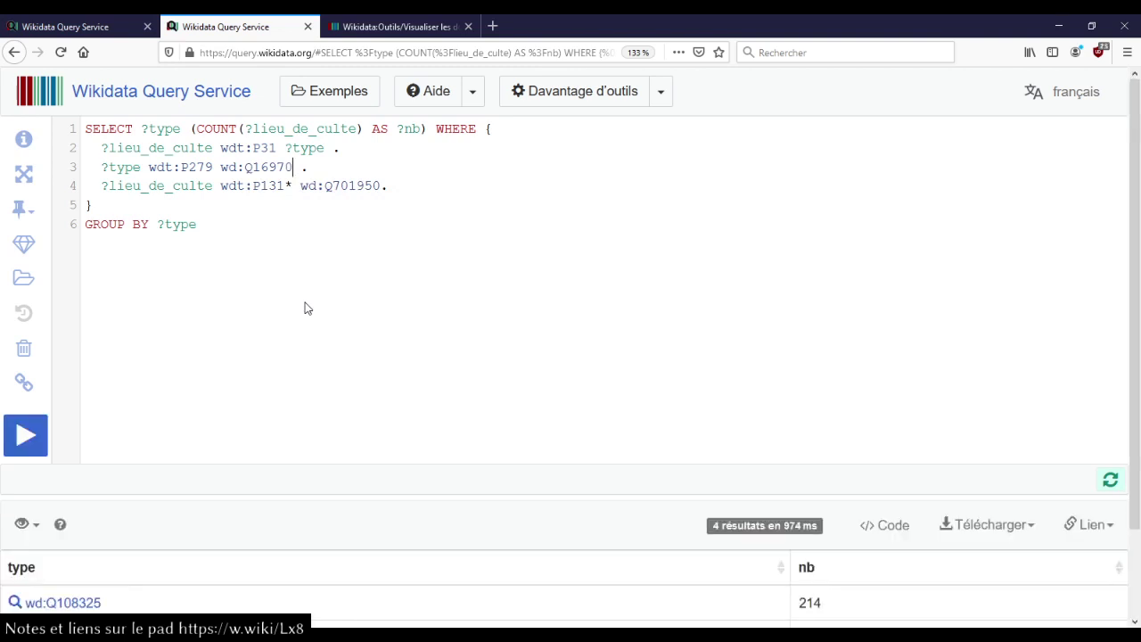
# Step: Add the wikibase:label service with "[AUTO_LANGUAGE],en" after the P131* line of the query and run it
pyautogui.scroll(-2, 305, 308)
pyautogui.scroll(2, 304, 308)
pyautogui.click(430, 189)
pyautogui.press('Return')
pyautogui.write('serv')
pyautogui.press('Down')
pyautogui.press('Return')
pyautogui.hotkey('ctrl', 'space')
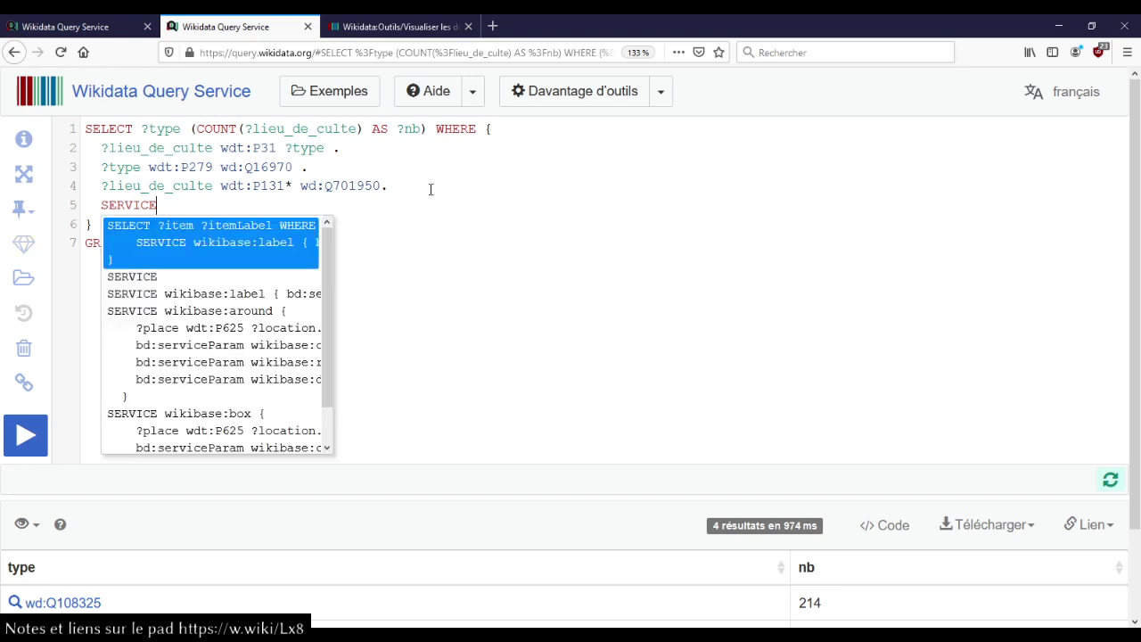
pyautogui.press('Down')
pyautogui.press('Down')
pyautogui.press('Return')
pyautogui.hotkey('ctrl', 'Return')
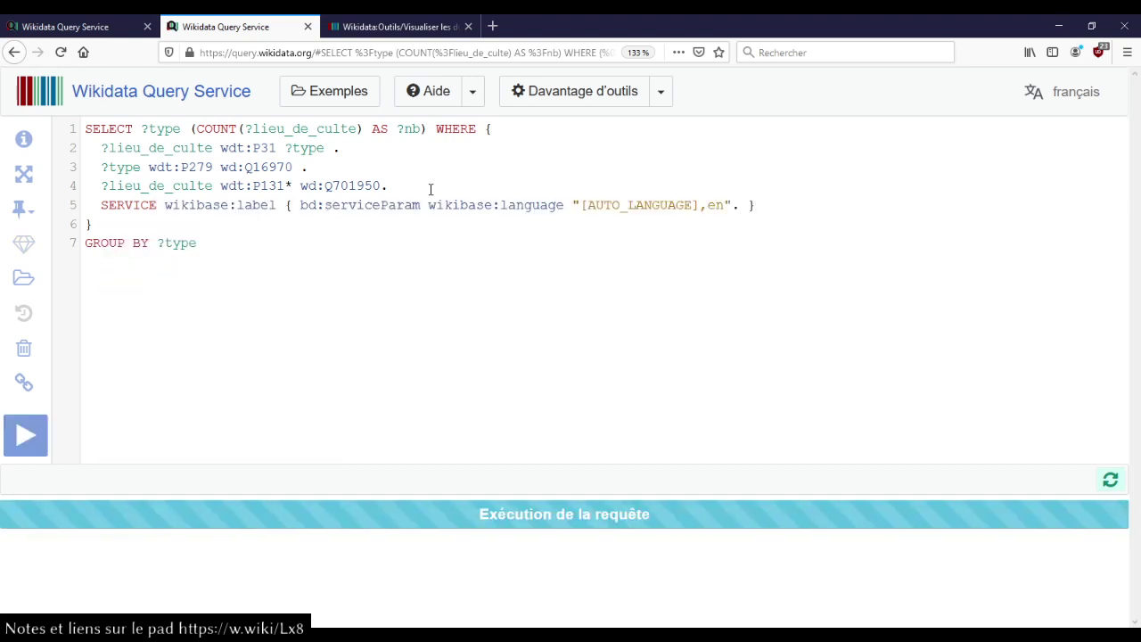
# Step: Add ?typeLabel to both the GROUP BY clause and the SELECT line, after ?type
pyautogui.click(224, 246)
pyautogui.write('?')
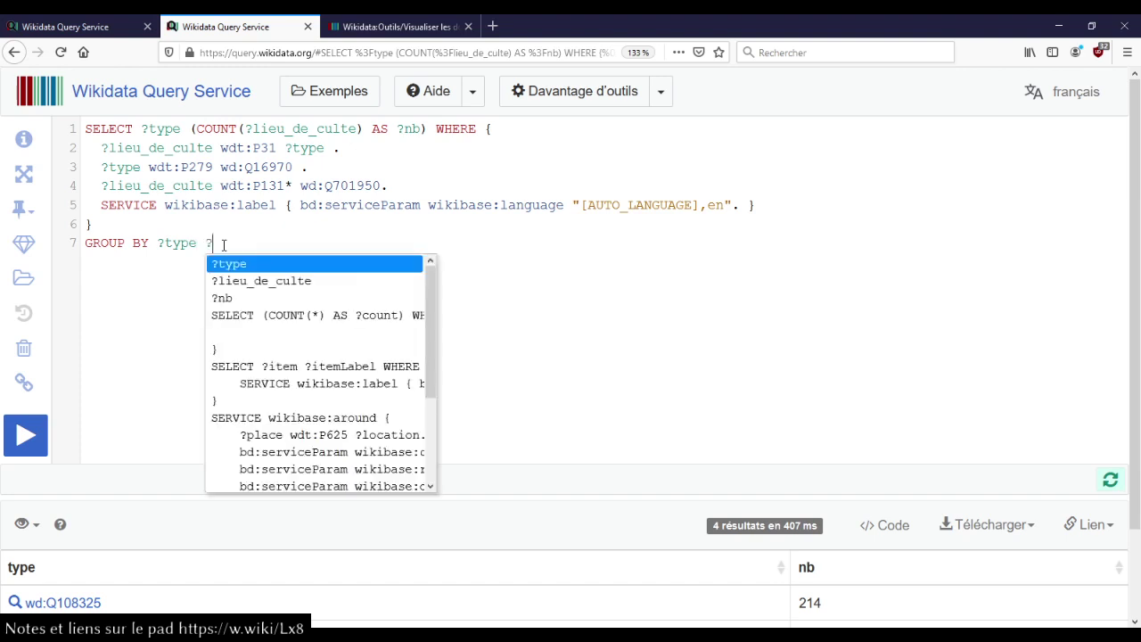
pyautogui.press('Return')
pyautogui.write('Label')
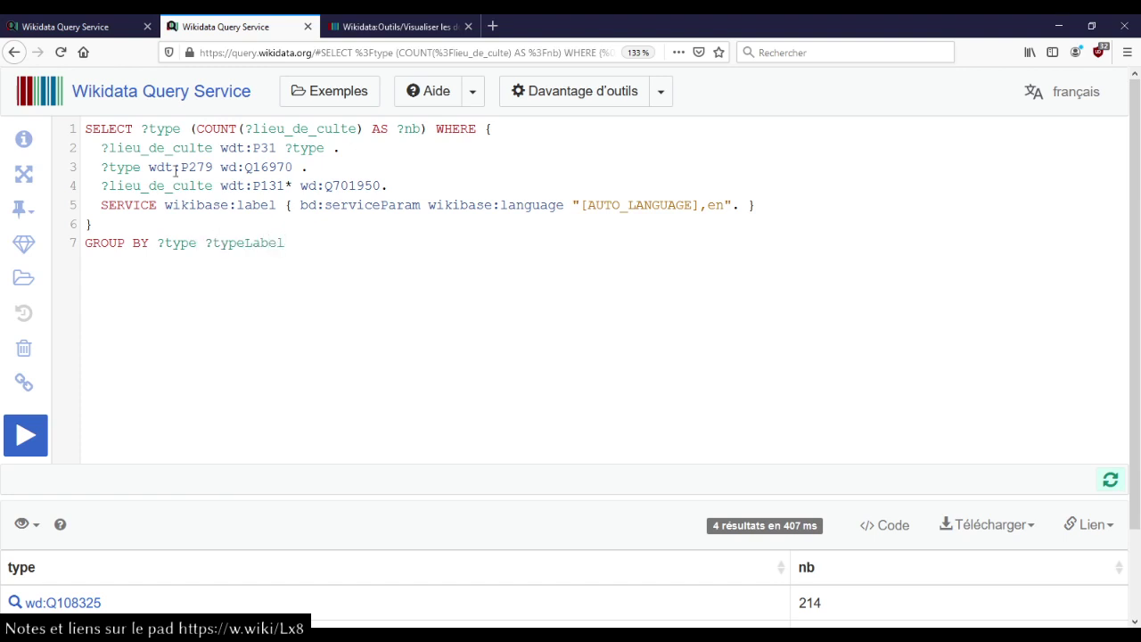
pyautogui.click(184, 129)
pyautogui.write('?typeLabel')
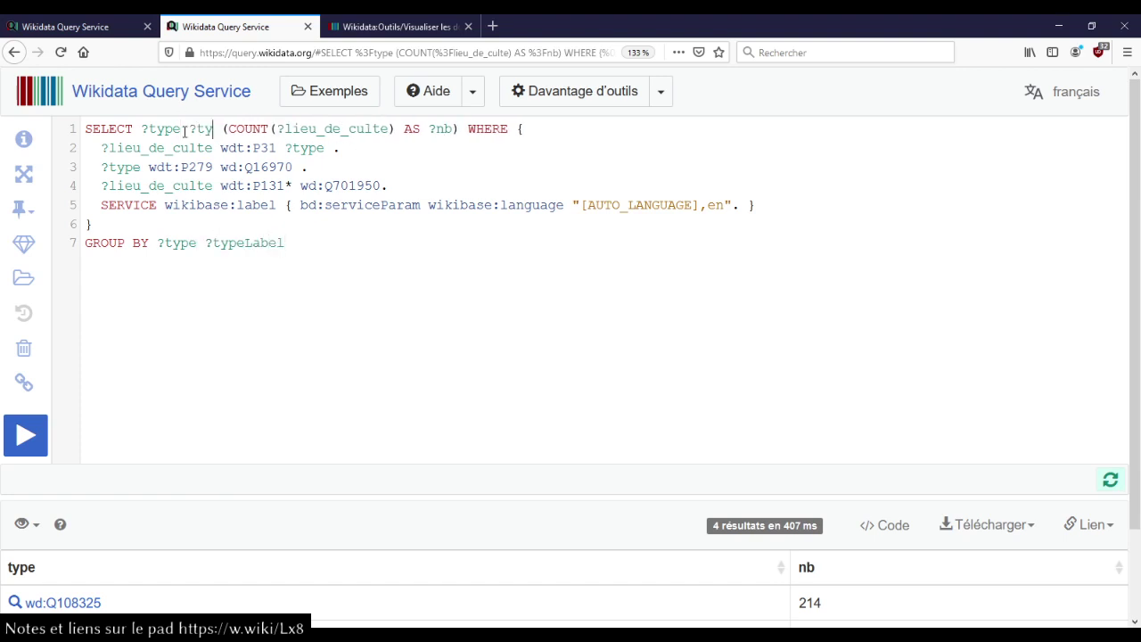
pyautogui.press('Escape')
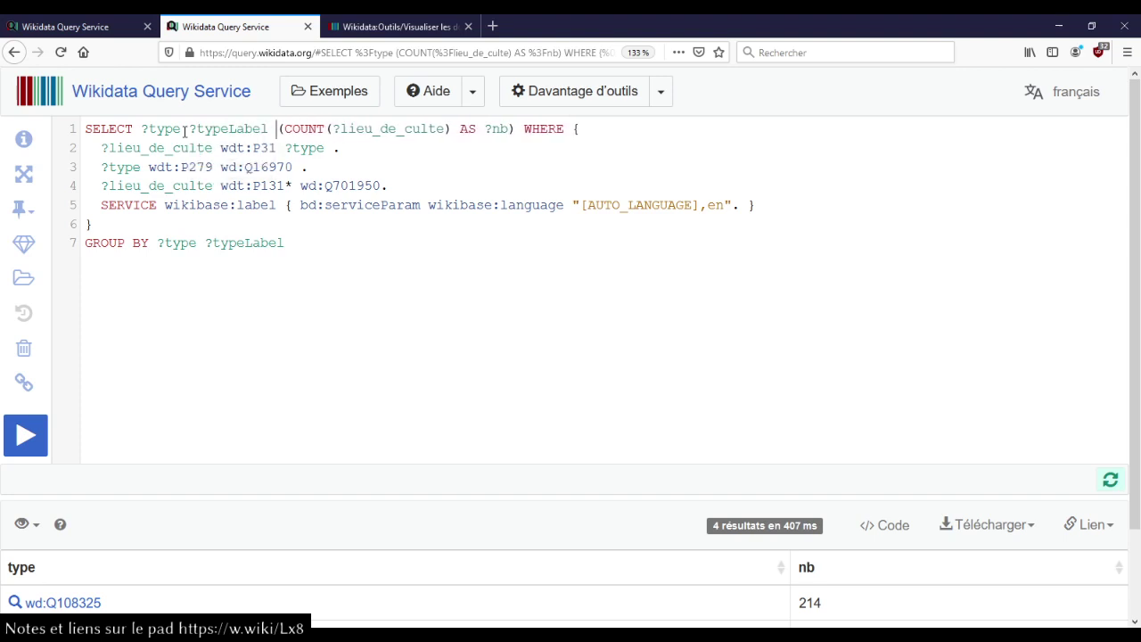
# Step: Run the labelled query and review the counts of places of worship for each église subtype
pyautogui.hotkey('ctrl', 'Return')
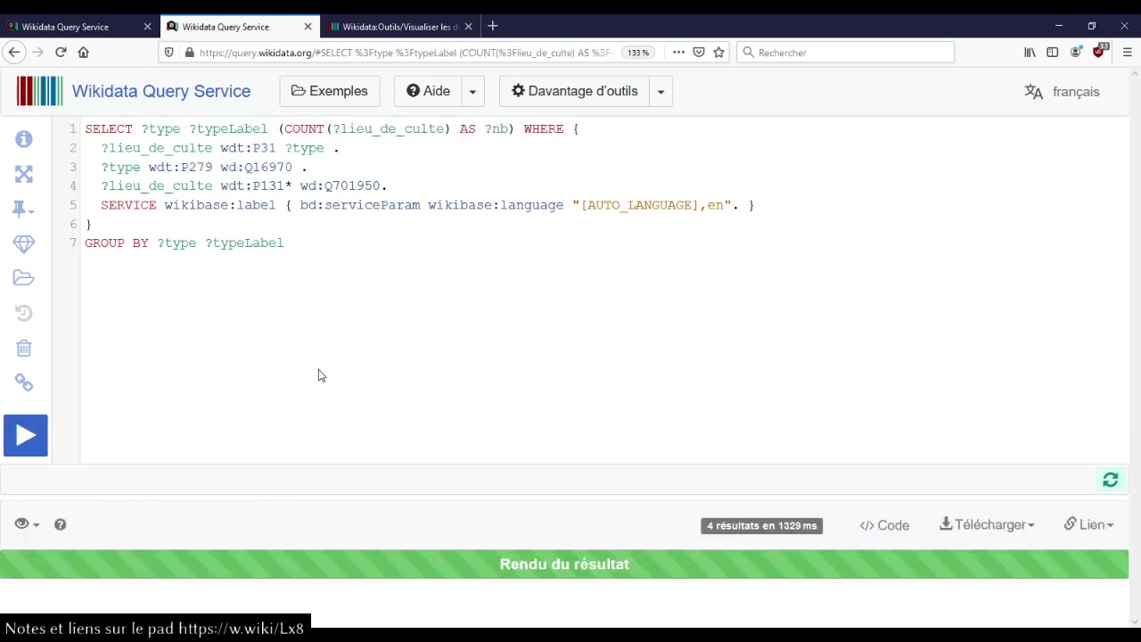
pyautogui.scroll(-2, 318, 375)
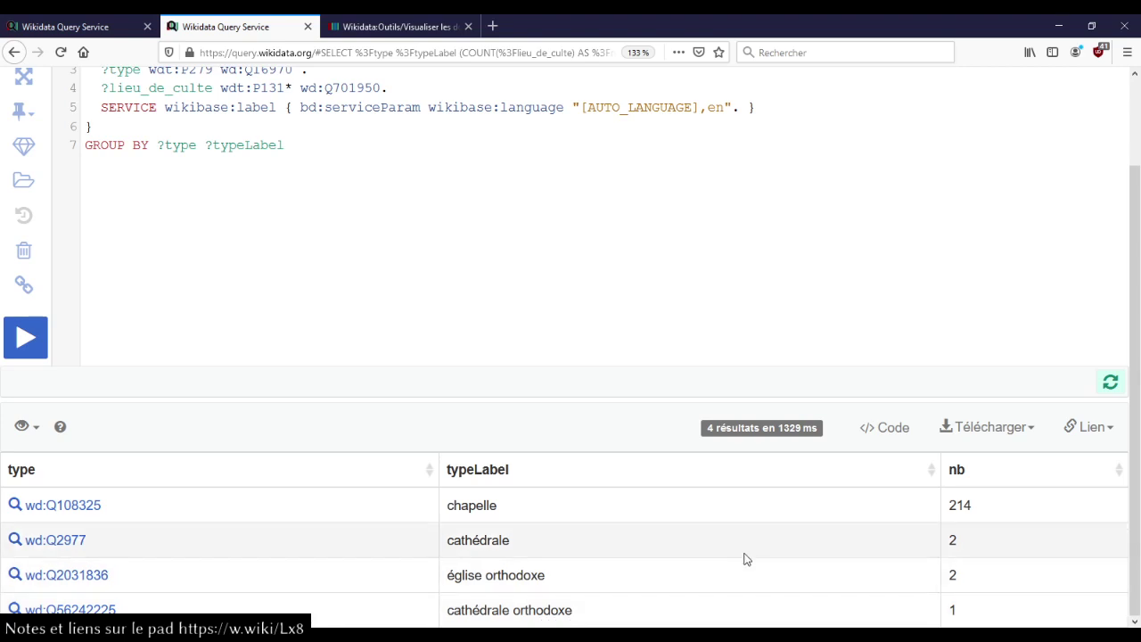
pyautogui.scroll(2, 457, 482)
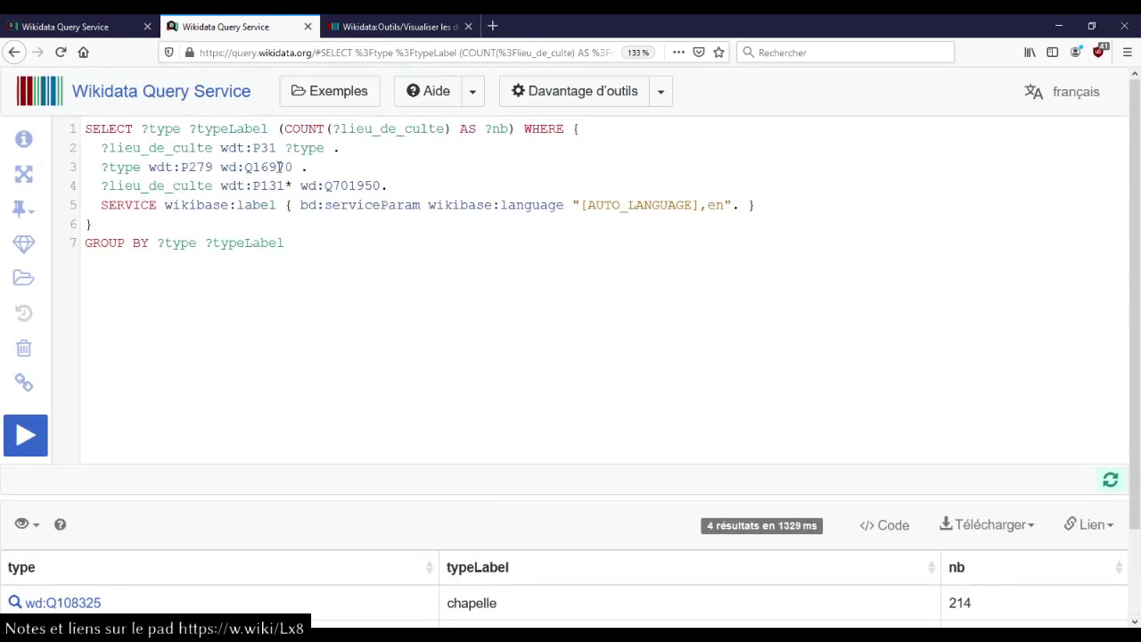
pyautogui.moveTo(340, 188)
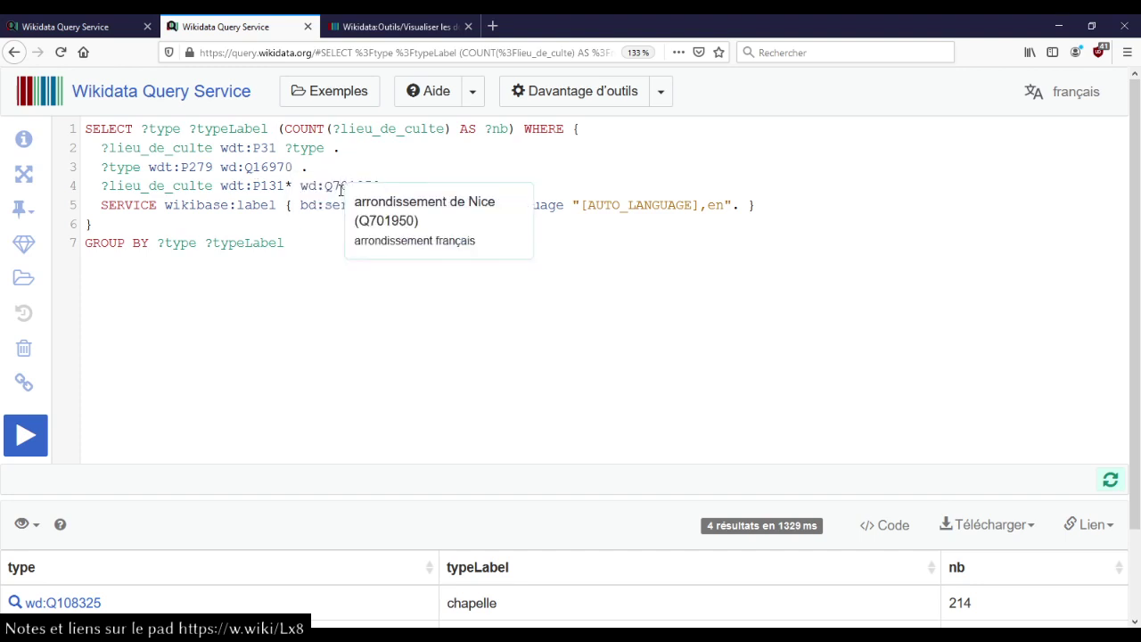
pyautogui.scroll(-2, 469, 419)
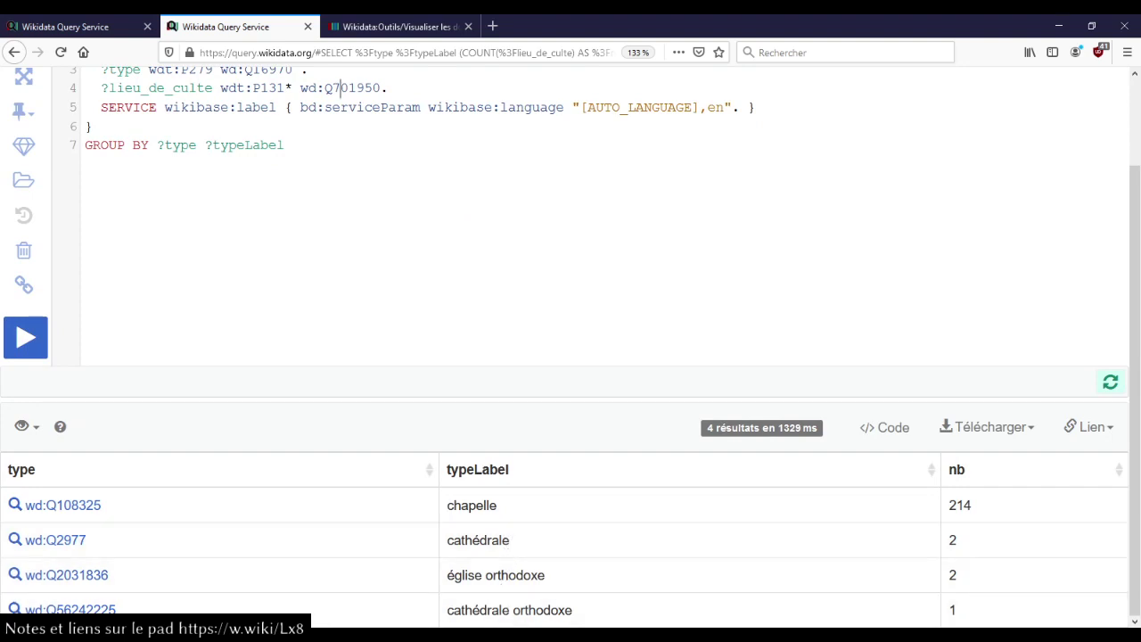
pyautogui.scroll(2, 333, 349)
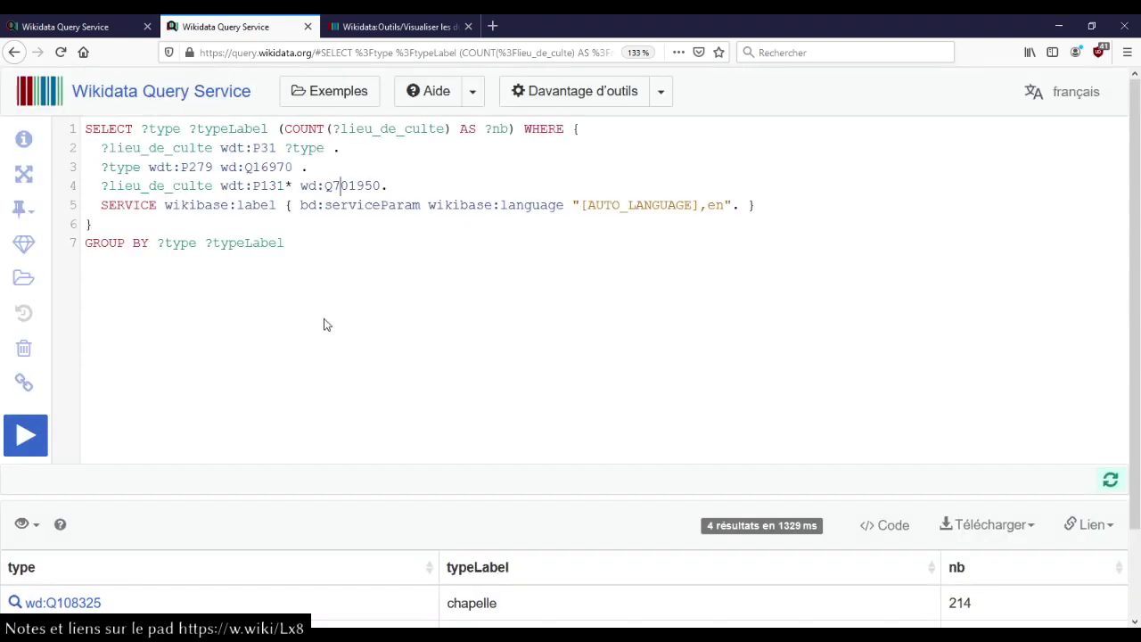
# Step: Extend the subclass path to wdt:P279* in the counting query, run it and sort the results by nb in descending order
pyautogui.moveTo(211, 167)
pyautogui.write('*')
pyautogui.hotkey('ctrl', 'Return')
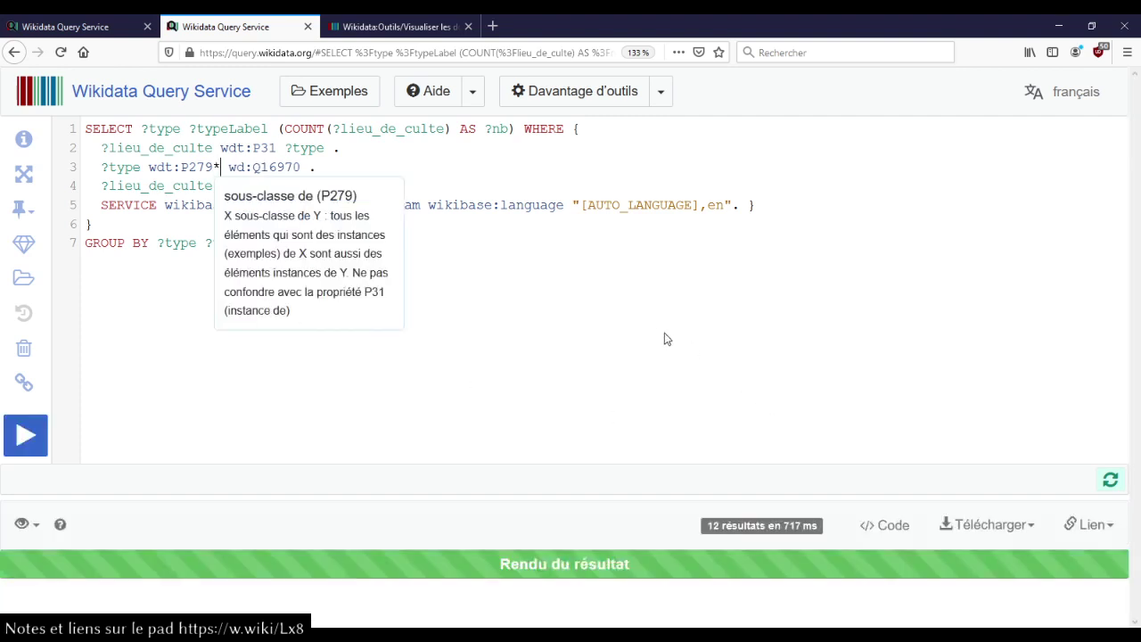
pyautogui.scroll(-5, 659, 336)
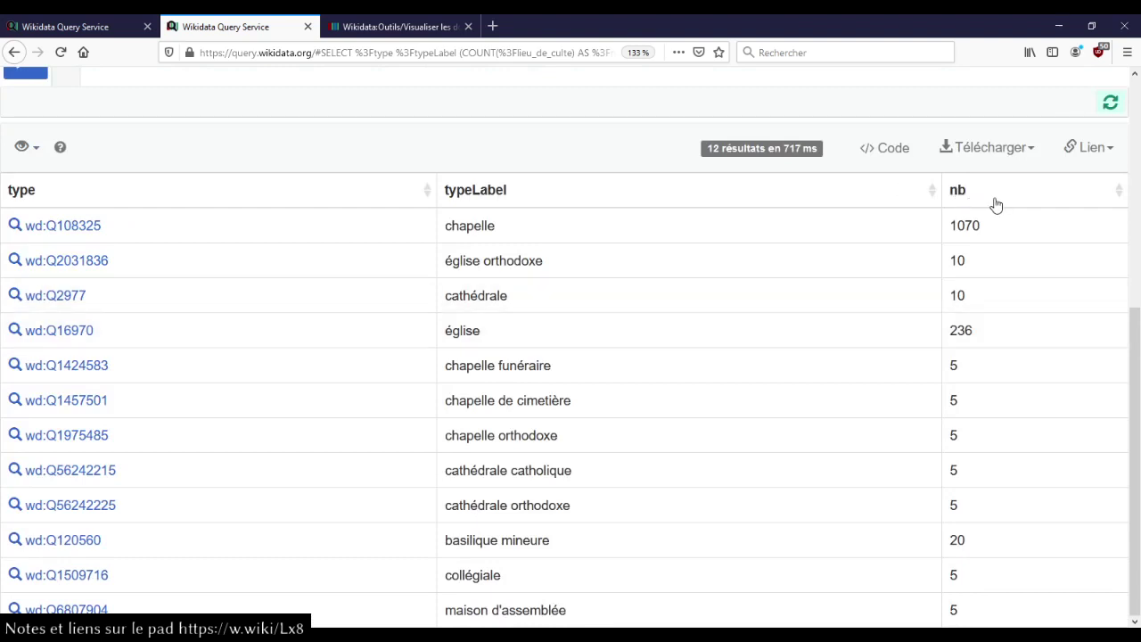
pyautogui.click(993, 204)
pyautogui.scroll(5, 484, 268)
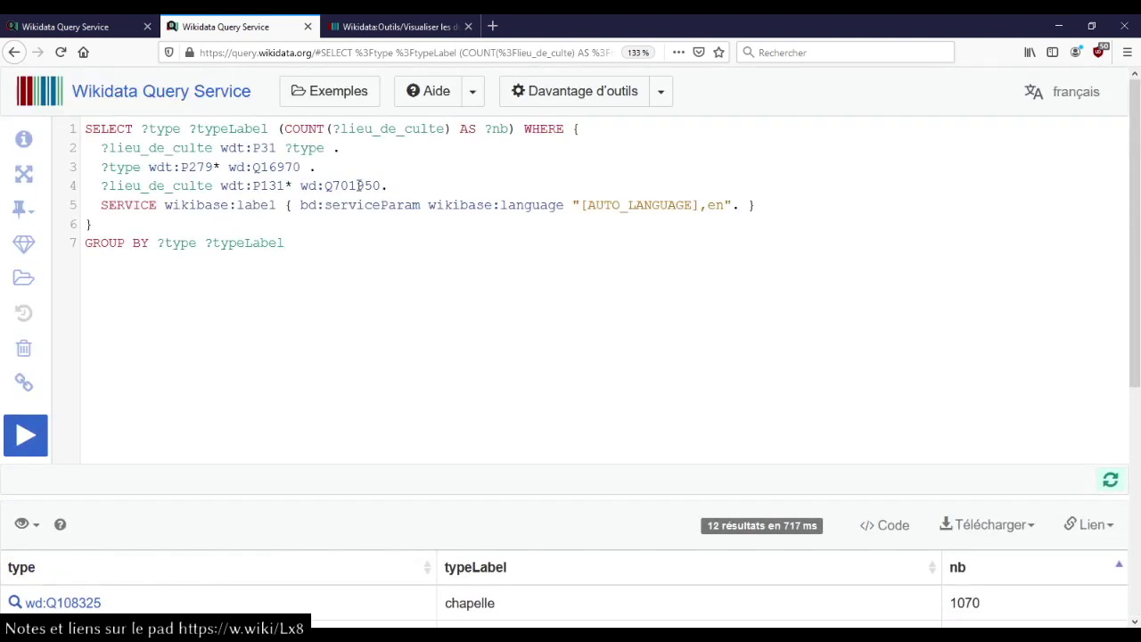
# Step: Examine the results for the chapelle funéraire, chapelle de cimetière, chapelle orthodoxe, cathédrale catholique and cathédrale orthodoxe types
pyautogui.scroll(-5, 439, 312)
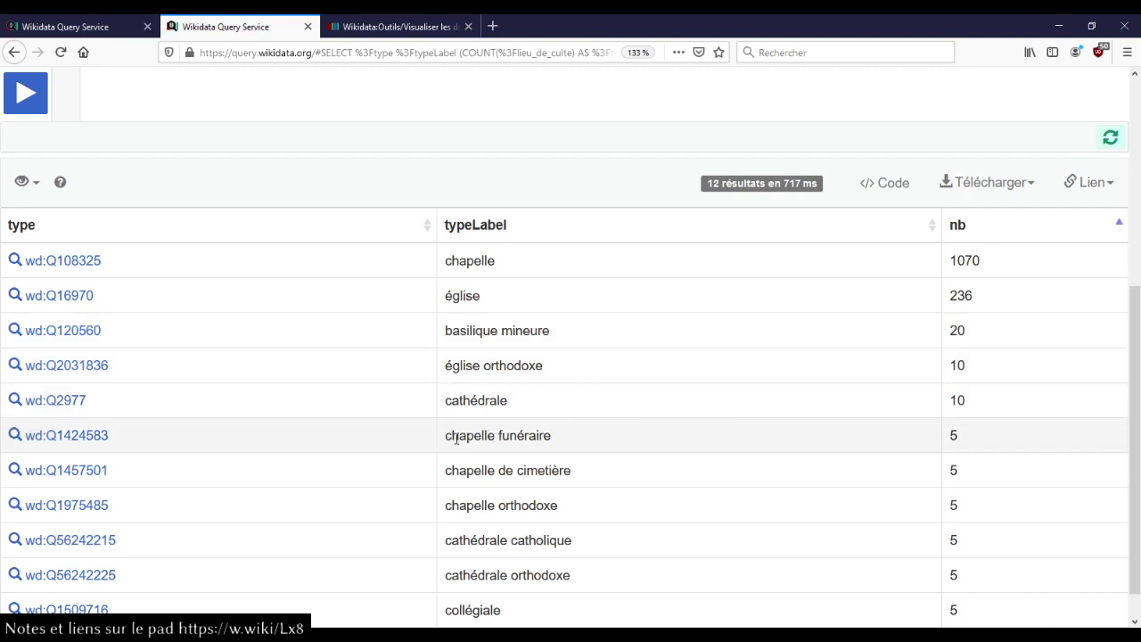
pyautogui.moveTo(457, 438); pyautogui.dragTo(515, 438)
pyautogui.moveTo(473, 472); pyautogui.dragTo(538, 471)
pyautogui.click(490, 504)
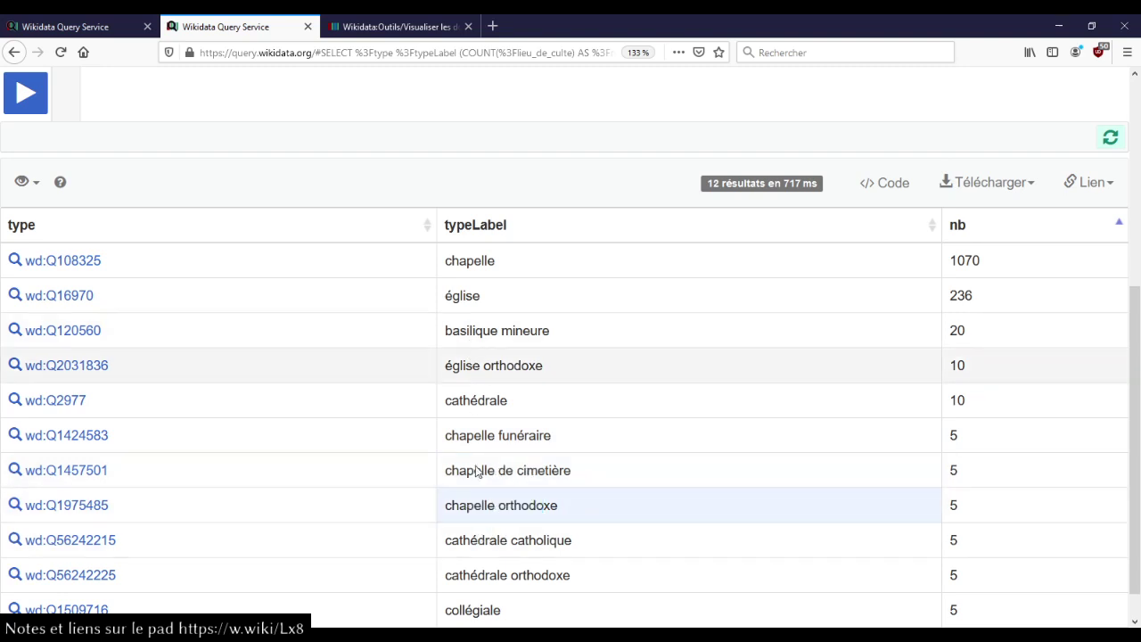
pyautogui.moveTo(470, 540); pyautogui.dragTo(577, 541)
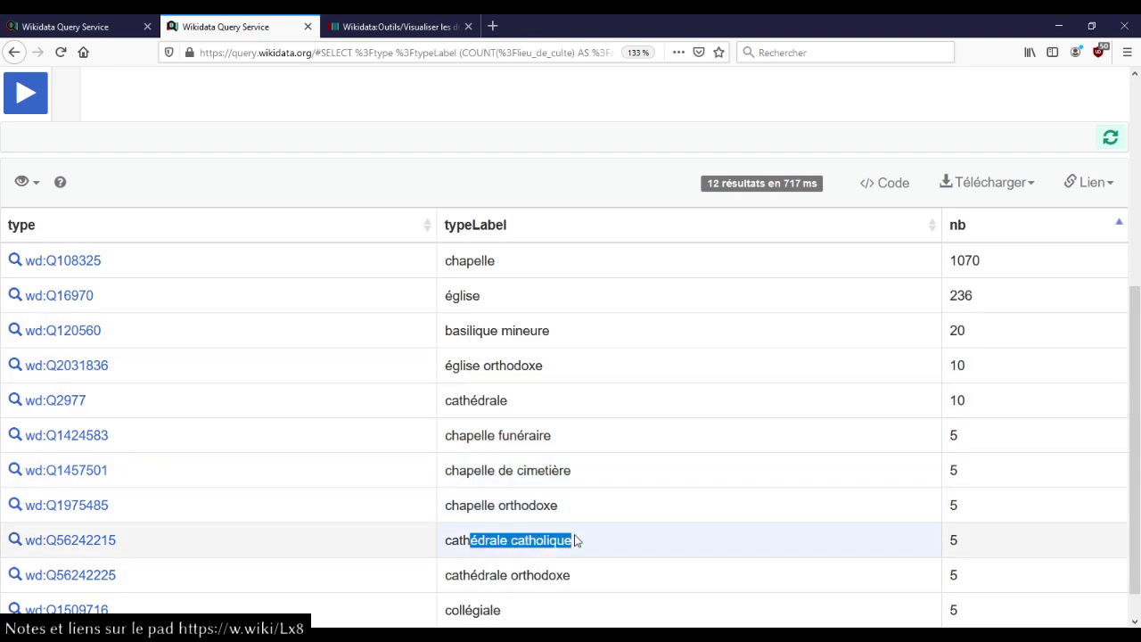
pyautogui.click(575, 540)
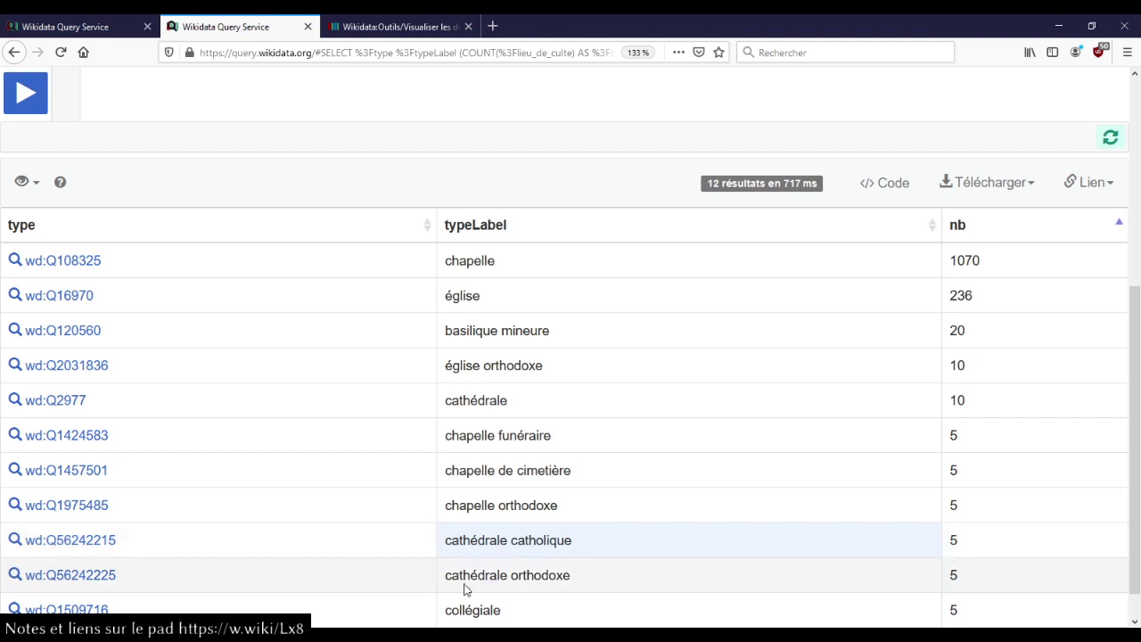
pyautogui.moveTo(463, 575); pyautogui.dragTo(530, 577)
pyautogui.click(529, 578)
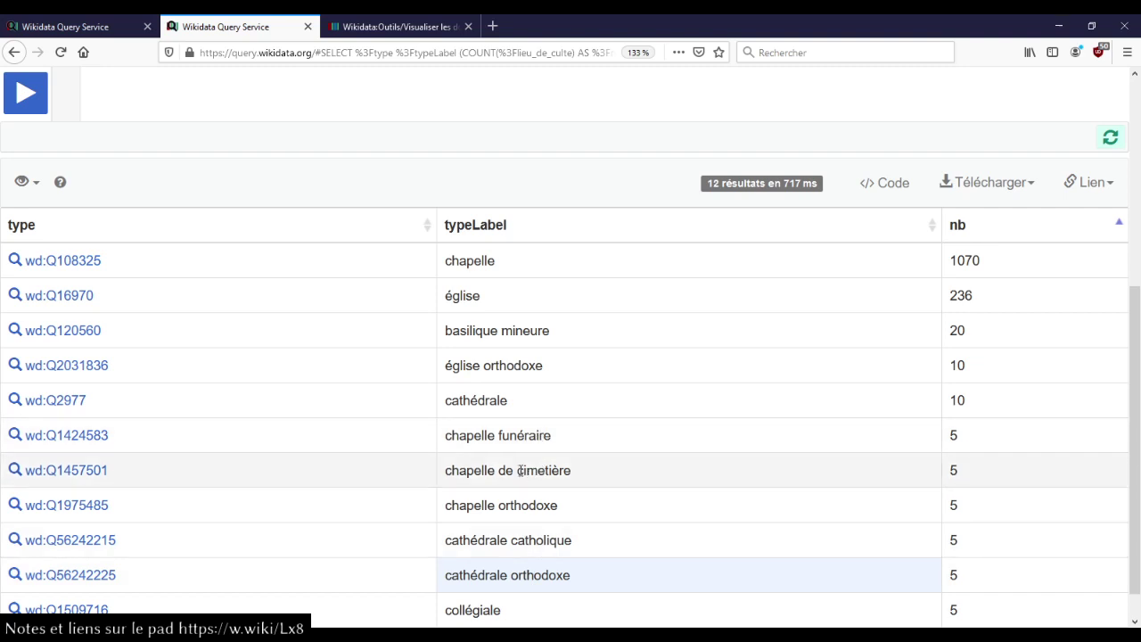
# Step: Open the chapelle funéraire (Q1424583) and chapelle de cimetière (Q1457501) items from the results in separate tabs
pyautogui.middleClick(85, 443)
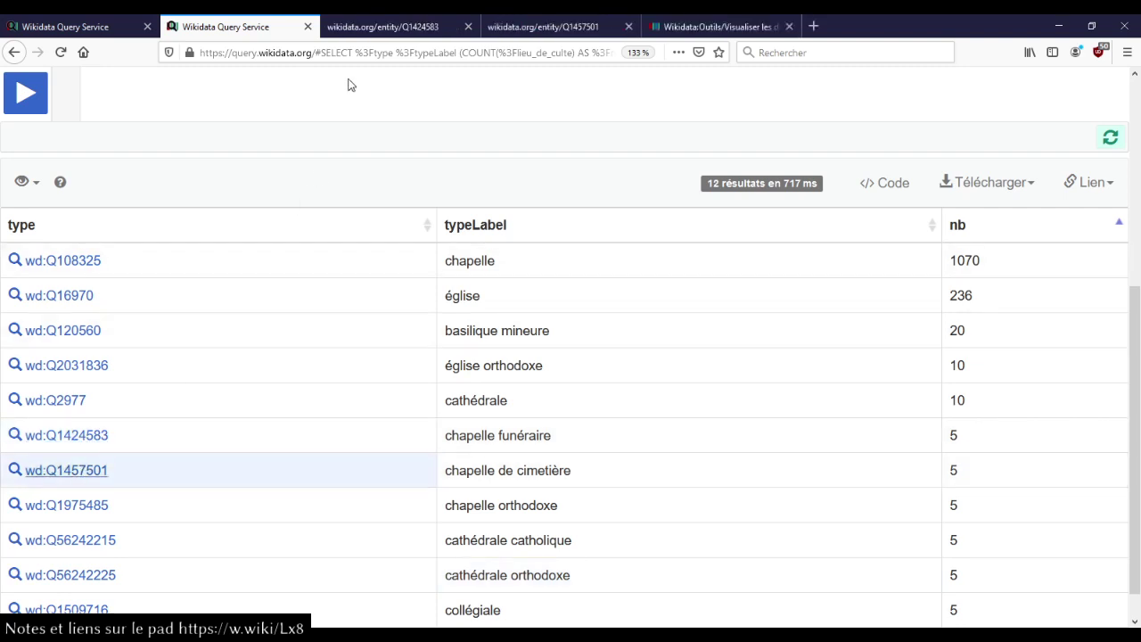
pyautogui.click(370, 34)
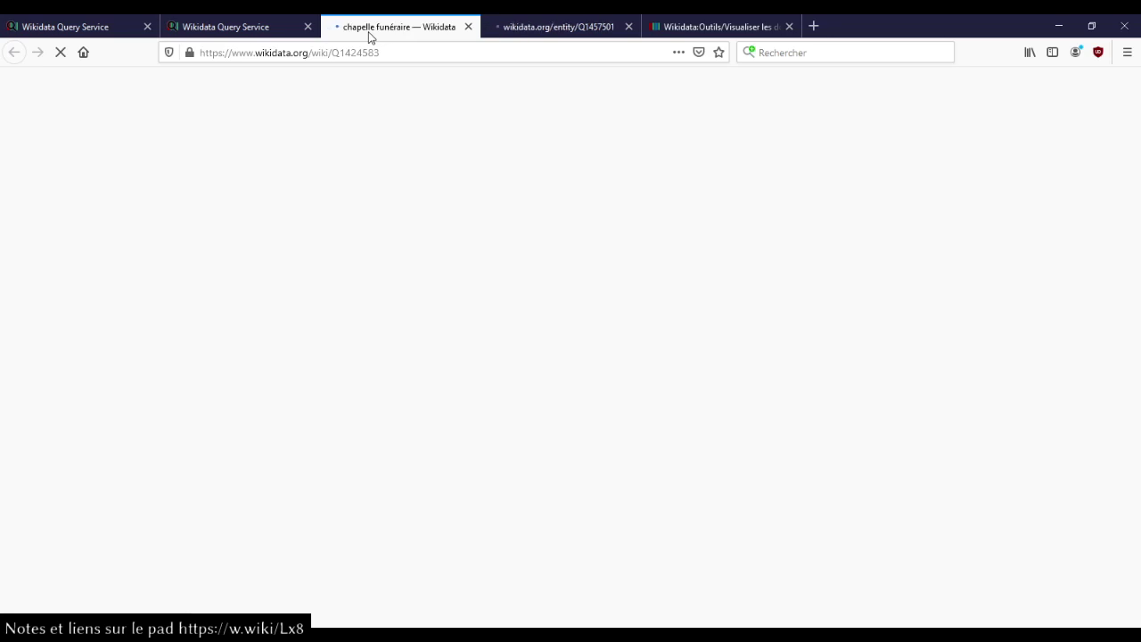
pyautogui.click(560, 33)
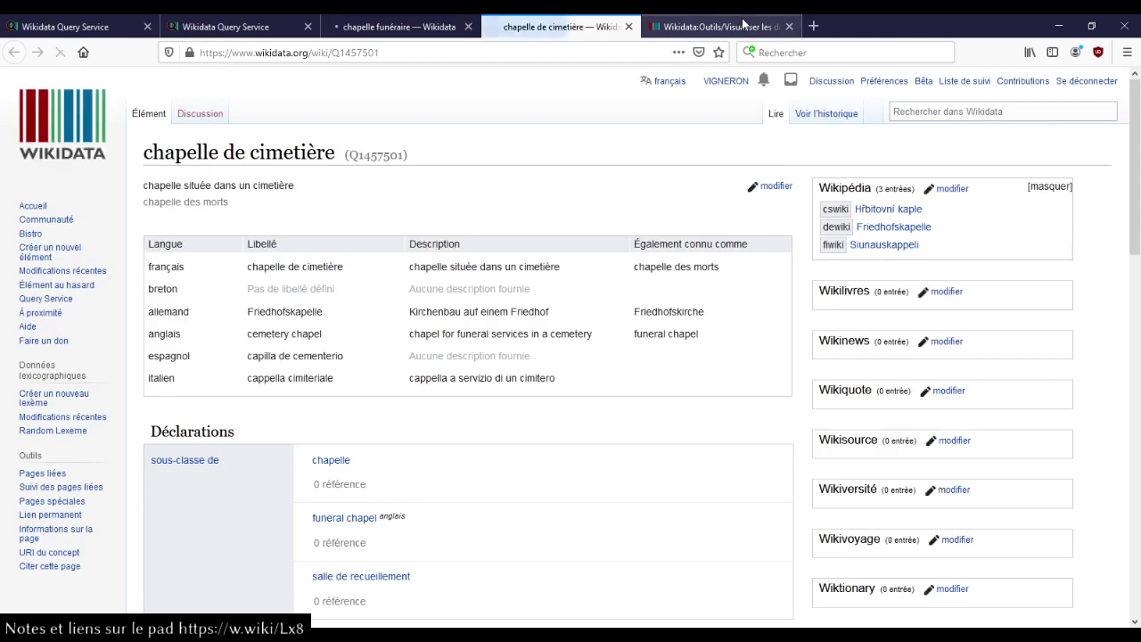
# Step: Examine the labels, descriptions and sous-classe de statements of the chapelle funéraire item Q1424583
pyautogui.click(413, 30)
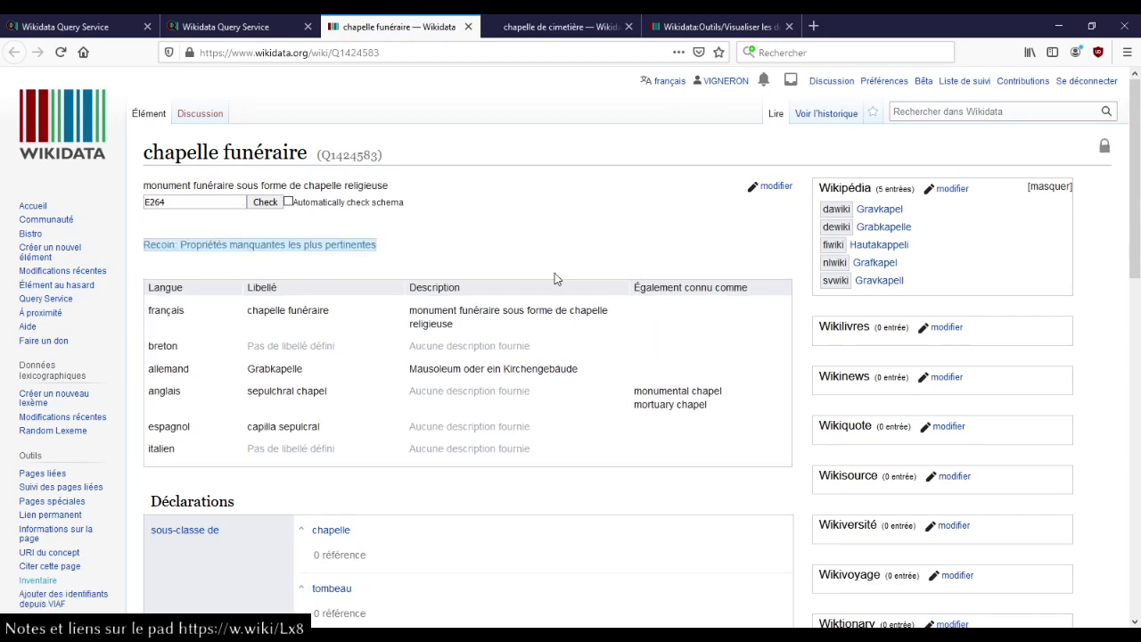
pyautogui.scroll(-3, 469, 378)
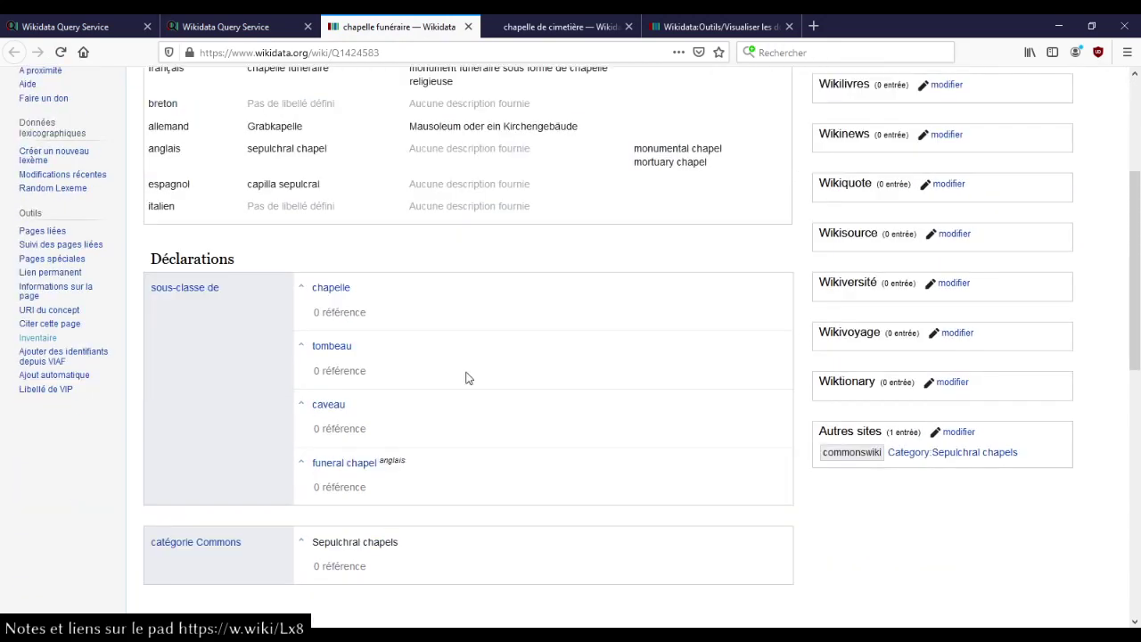
pyautogui.scroll(3, 470, 377)
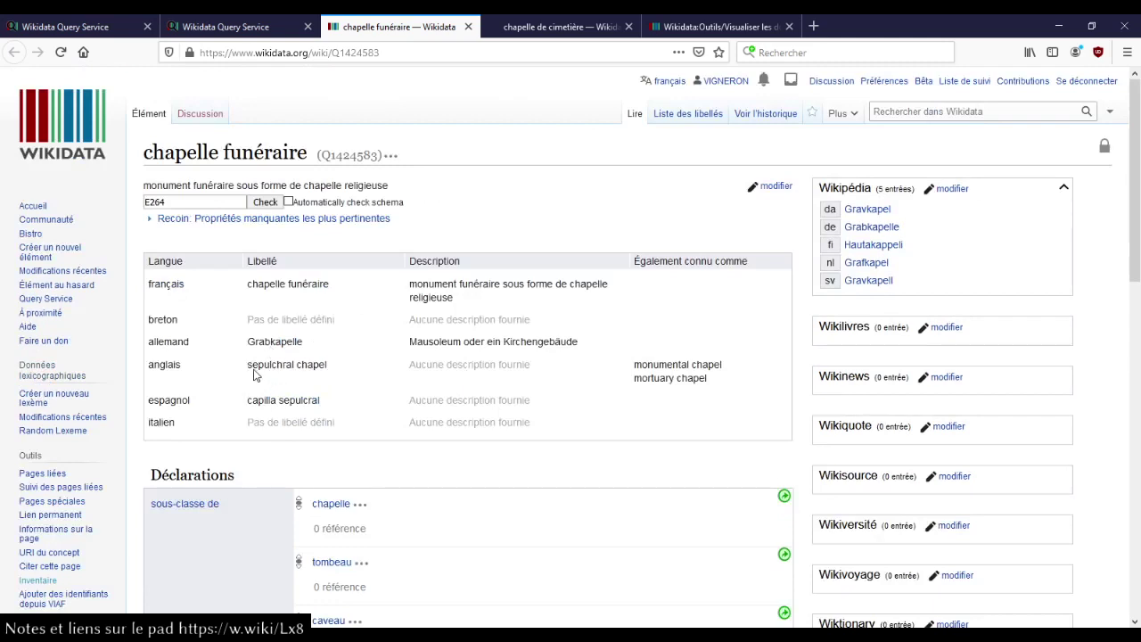
pyautogui.scroll(-3, 410, 369)
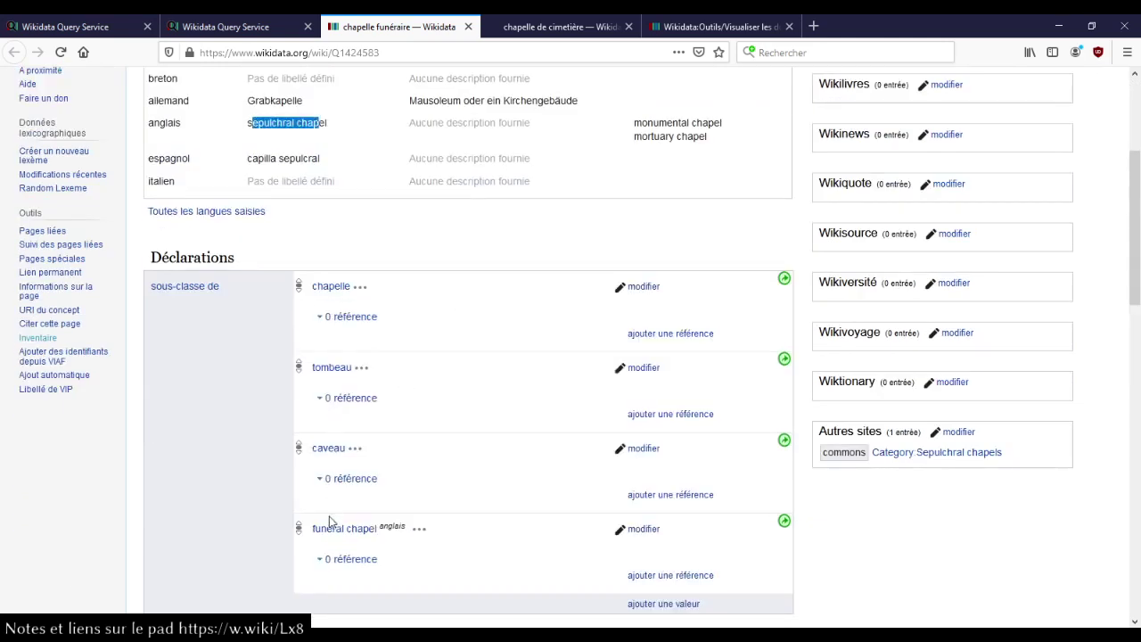
pyautogui.scroll(-1, 340, 535)
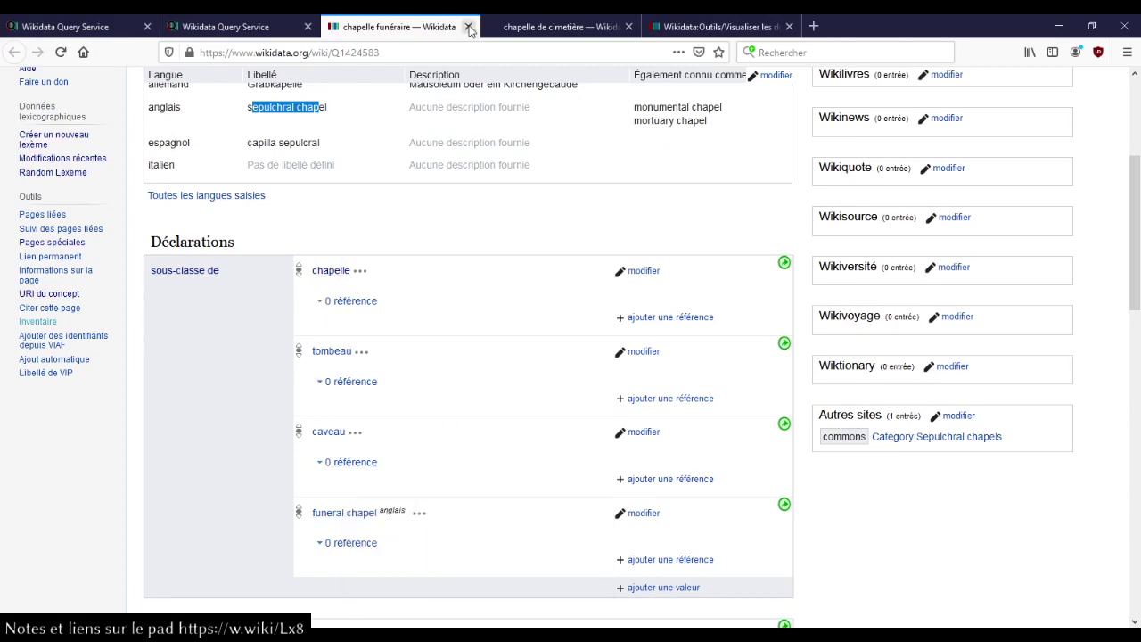
pyautogui.click(450, 152)
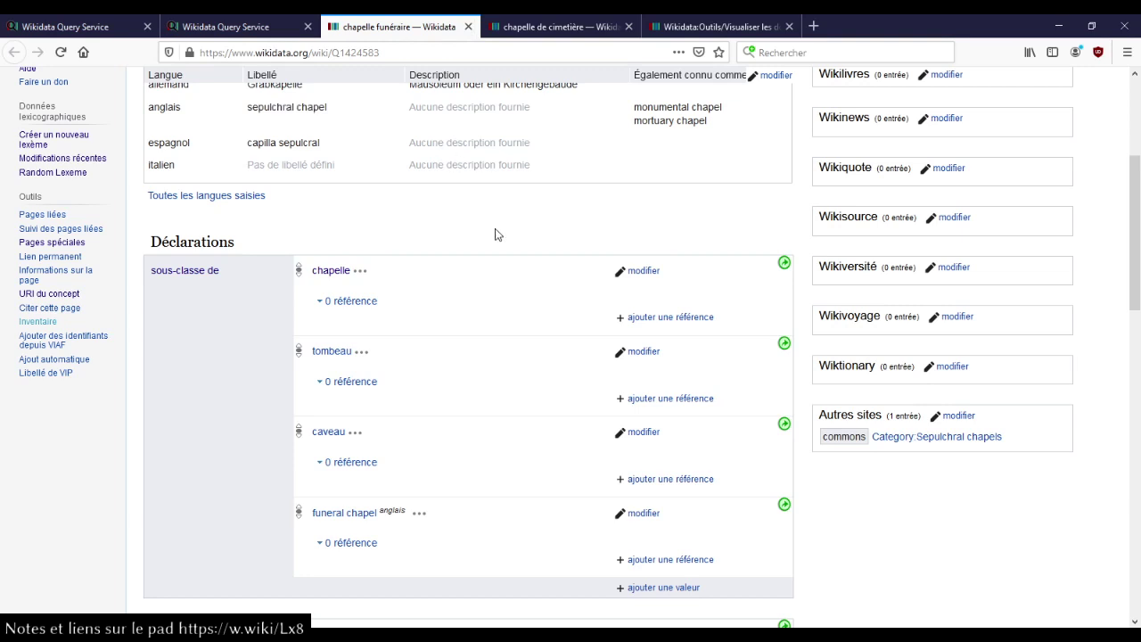
pyautogui.scroll(-1, 496, 235)
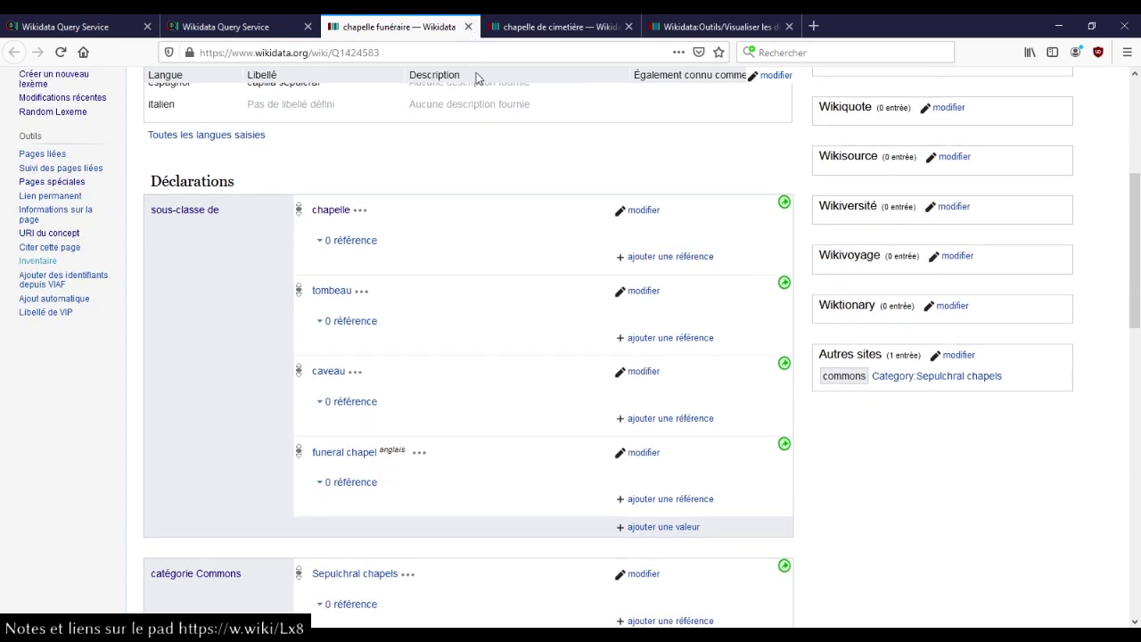
pyautogui.scroll(4, 480, 180)
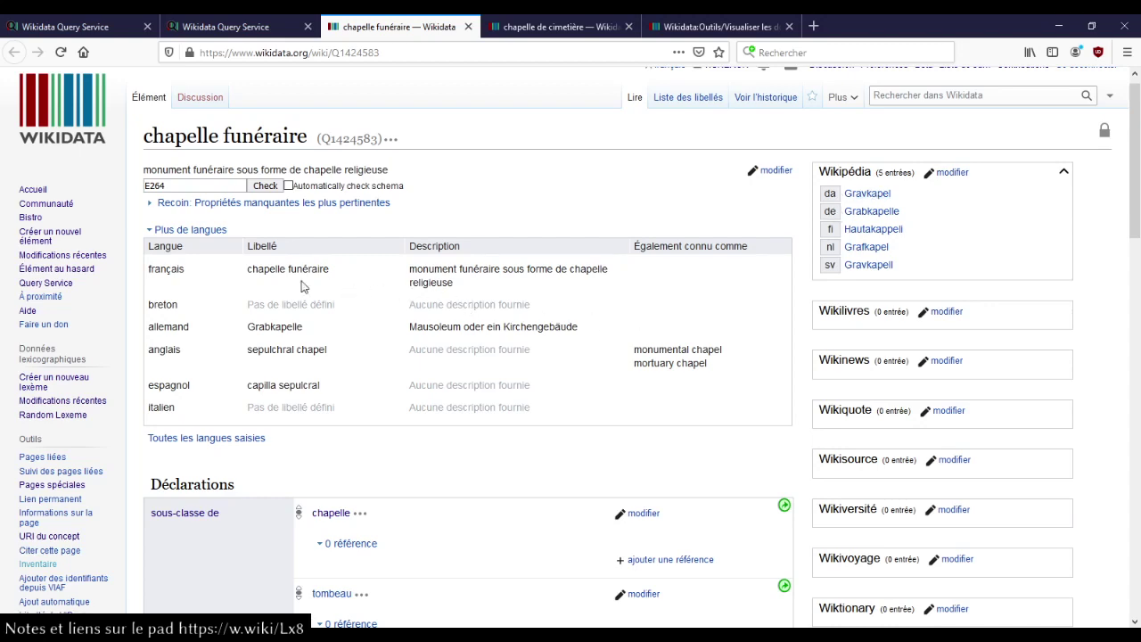
pyautogui.scroll(-4, 496, 292)
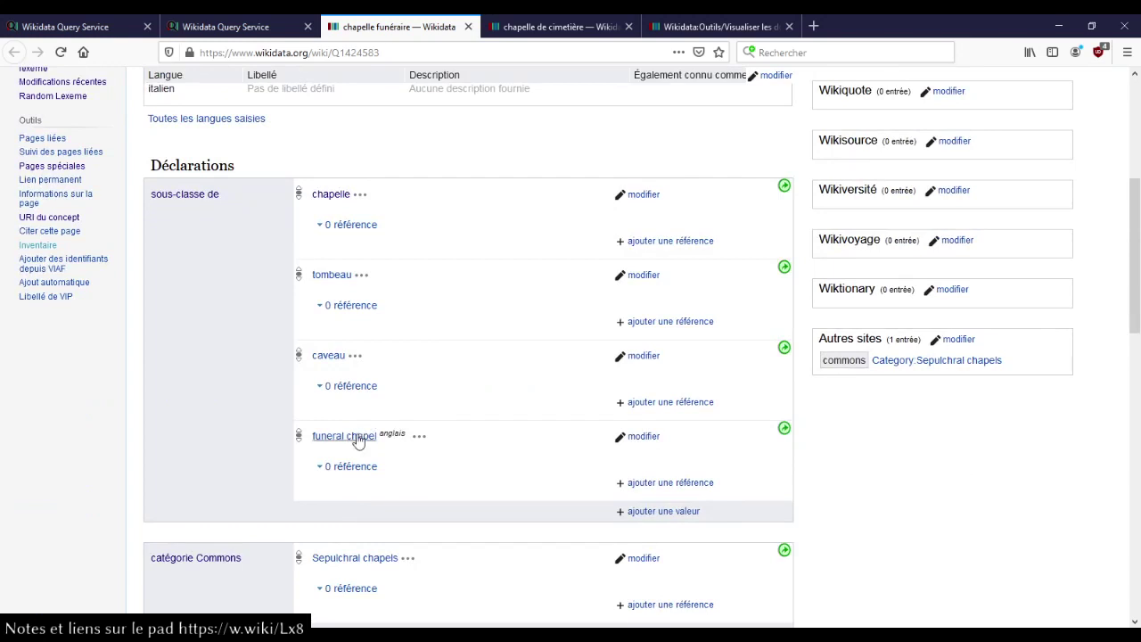
# Step: Open the funeral chapel superclass of chapelle funéraire and examine its labels, statements and category
pyautogui.click(365, 436)
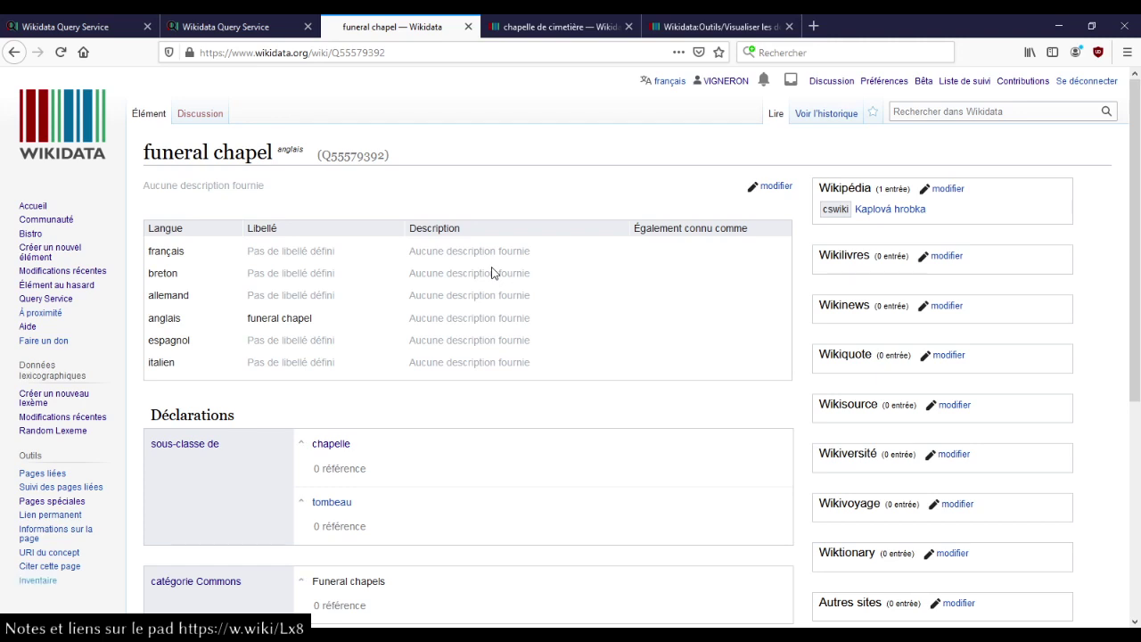
pyautogui.scroll(-3, 491, 273)
pyautogui.scroll(-3, 491, 272)
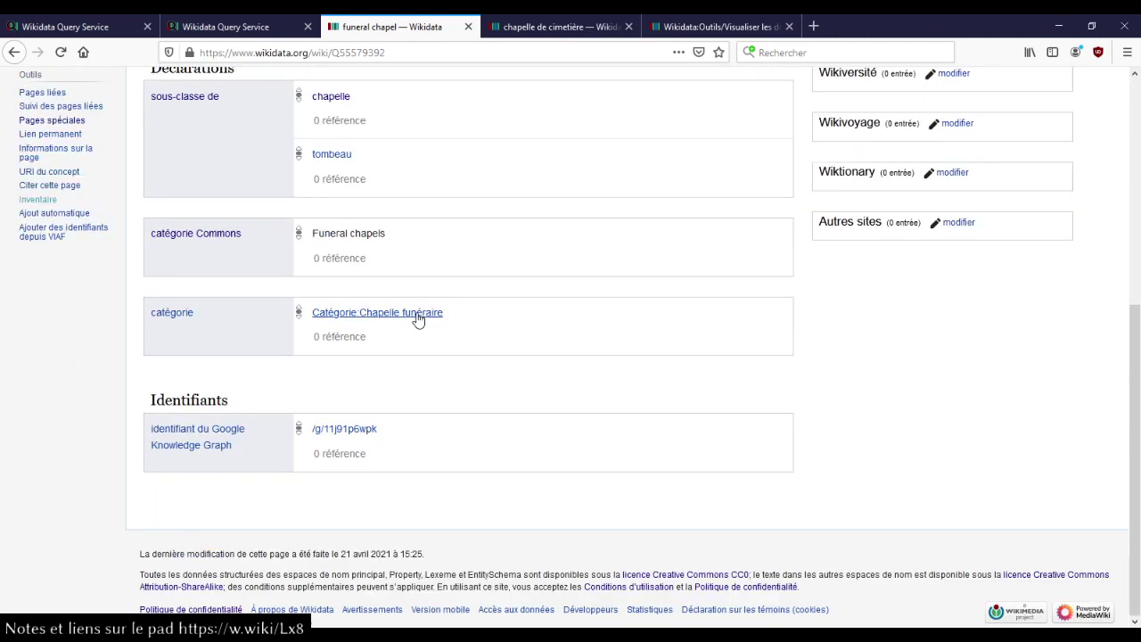
pyautogui.scroll(5, 484, 308)
pyautogui.scroll(1, 493, 213)
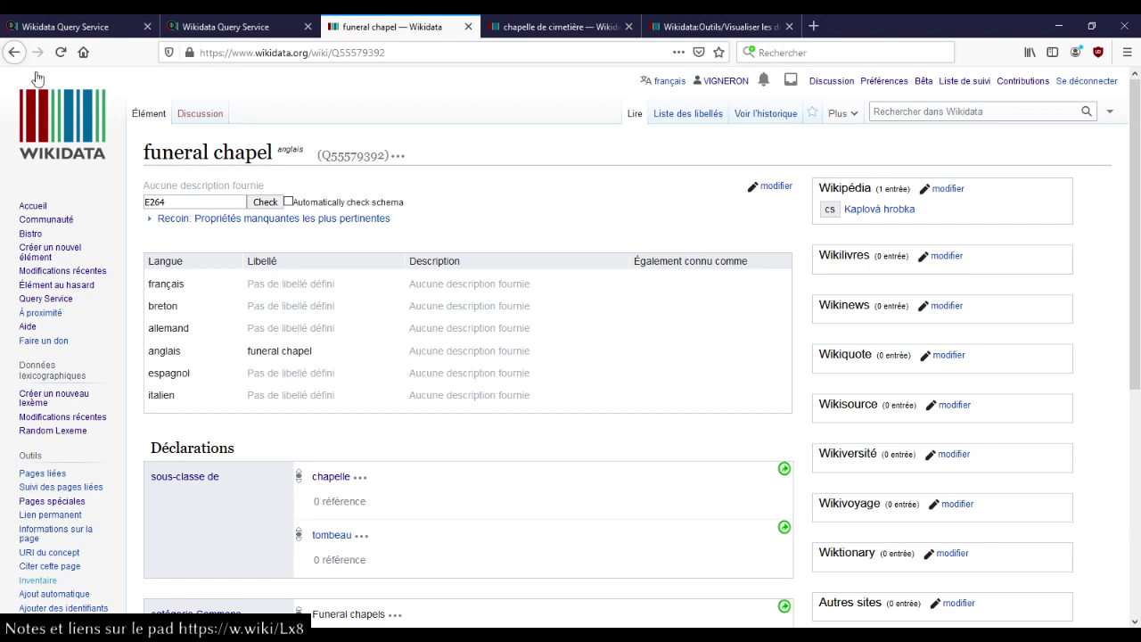
# Step: Close the chapelle de cimetière, Wikidata:Outils and chapelle funéraire pages and return to the counting query
pyautogui.click(629, 27)
pyautogui.click(629, 27)
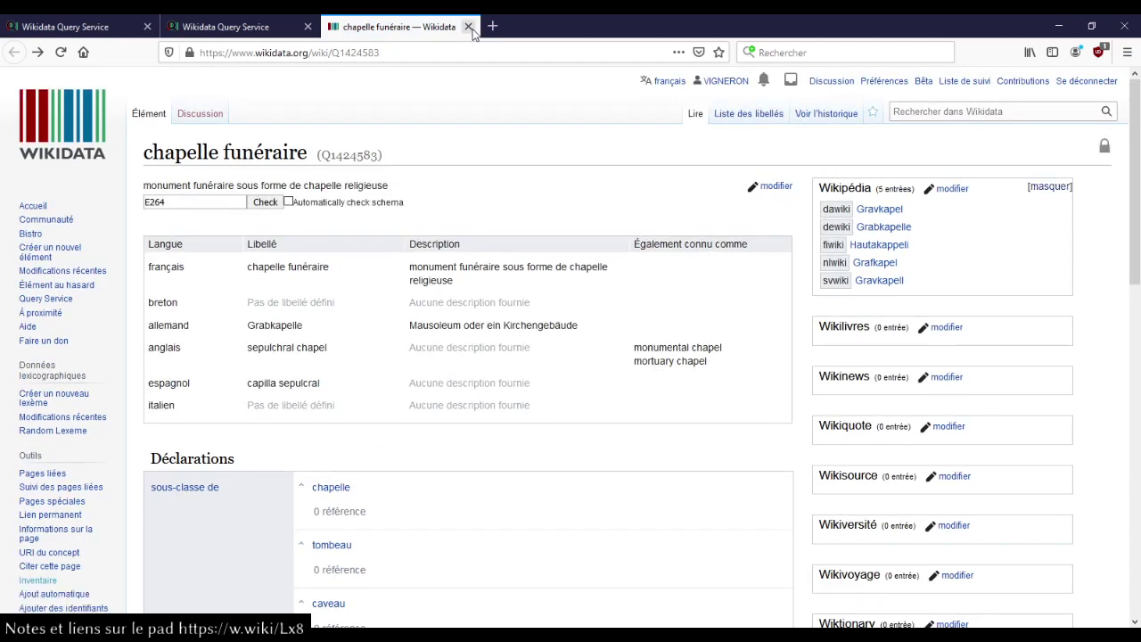
pyautogui.click(468, 26)
pyautogui.scroll(4, 448, 230)
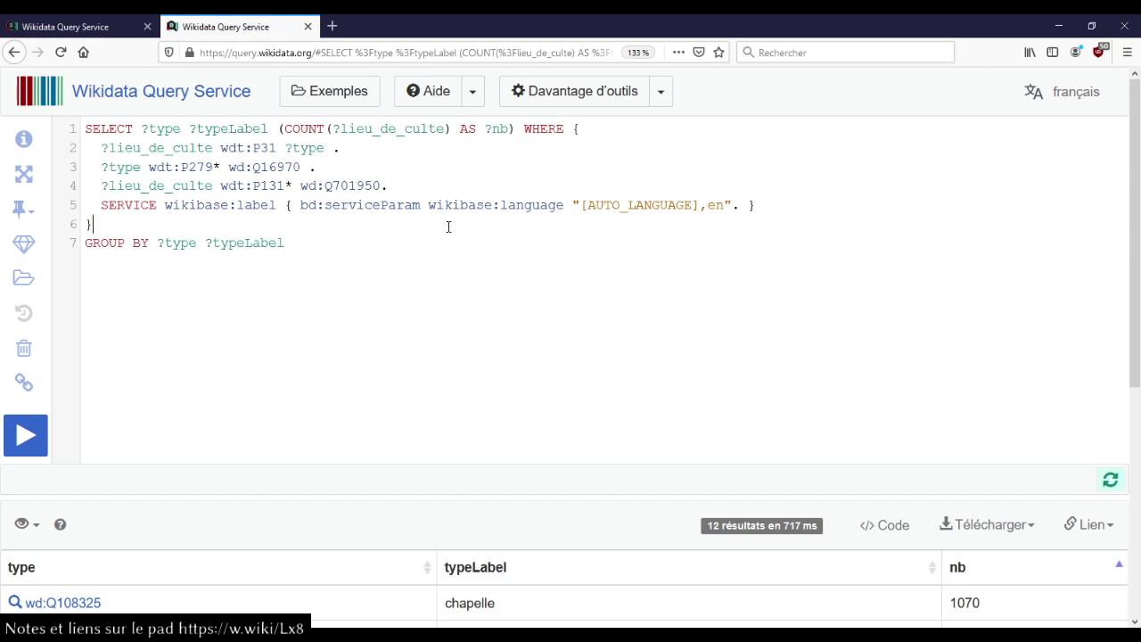
# Step: Close the counting query's tab and clear the remaining query that lists Q34627 and Q32815 places of worship in Q3139
pyautogui.hotkey('ctrl', 'w')
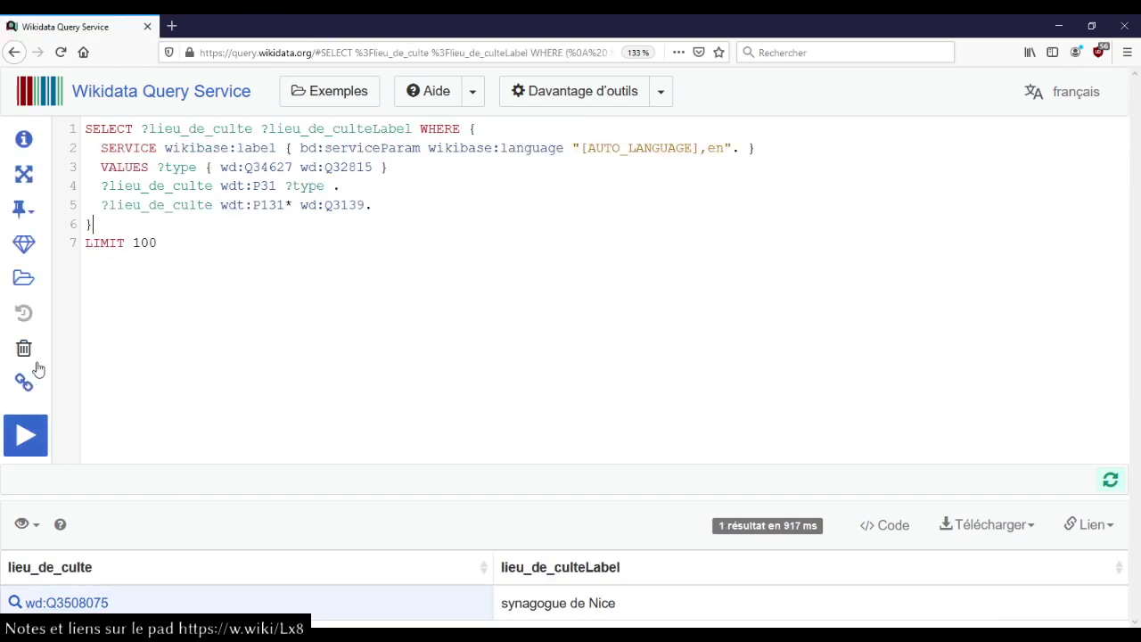
pyautogui.click(26, 354)
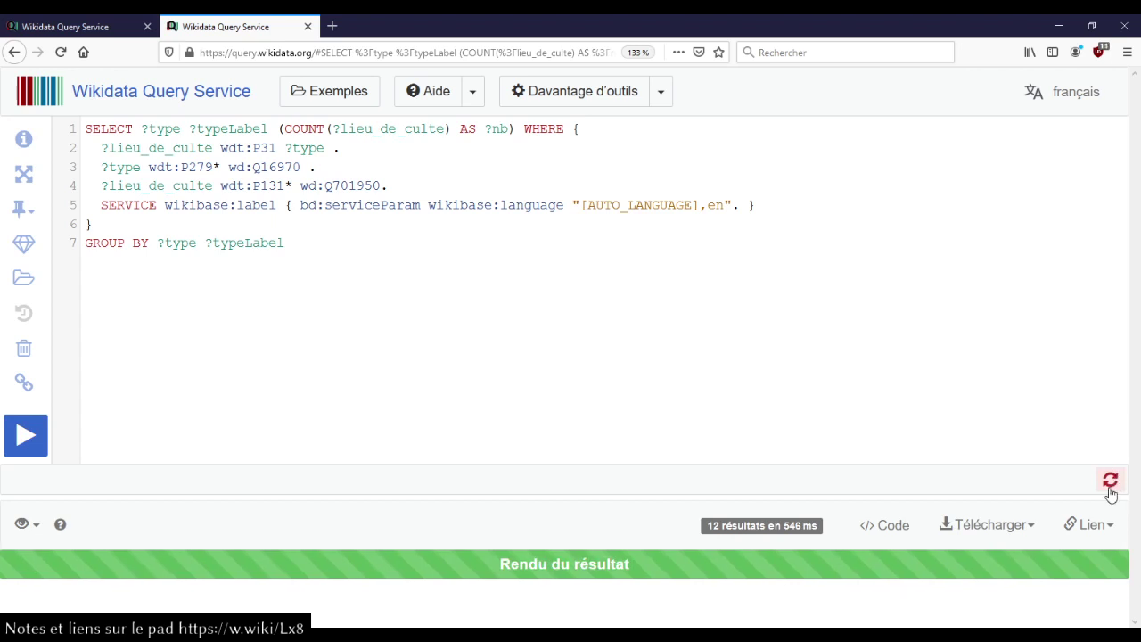
# Step: Generate a short link for the query counting places of worship by église subtype in Q701950 and select its URL
pyautogui.moveTo(1110, 493)
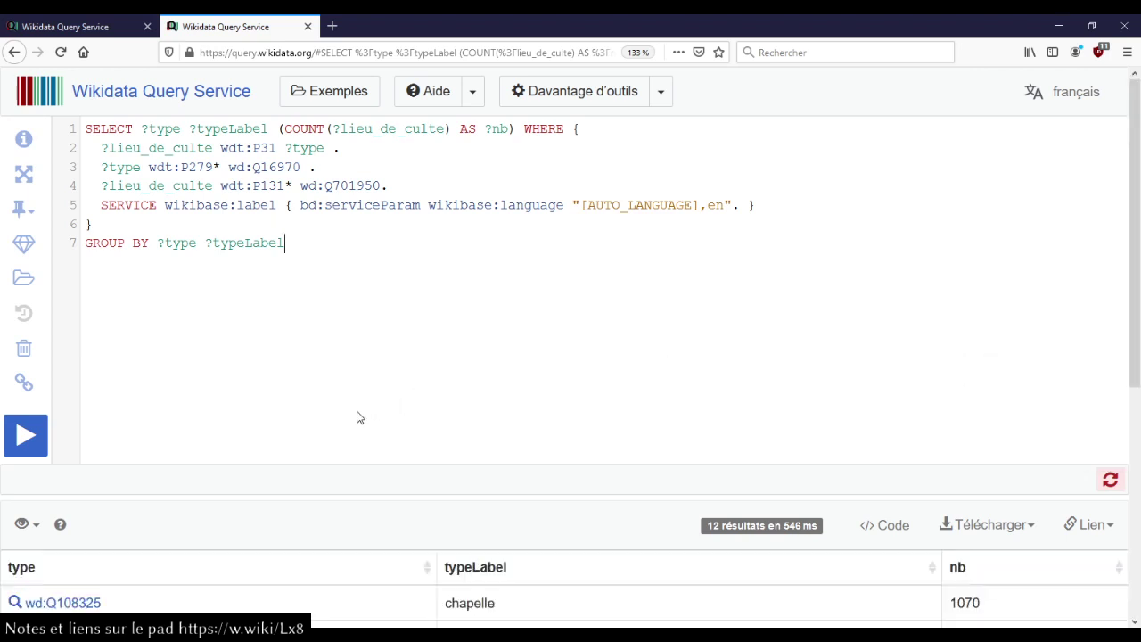
pyautogui.click(23, 387)
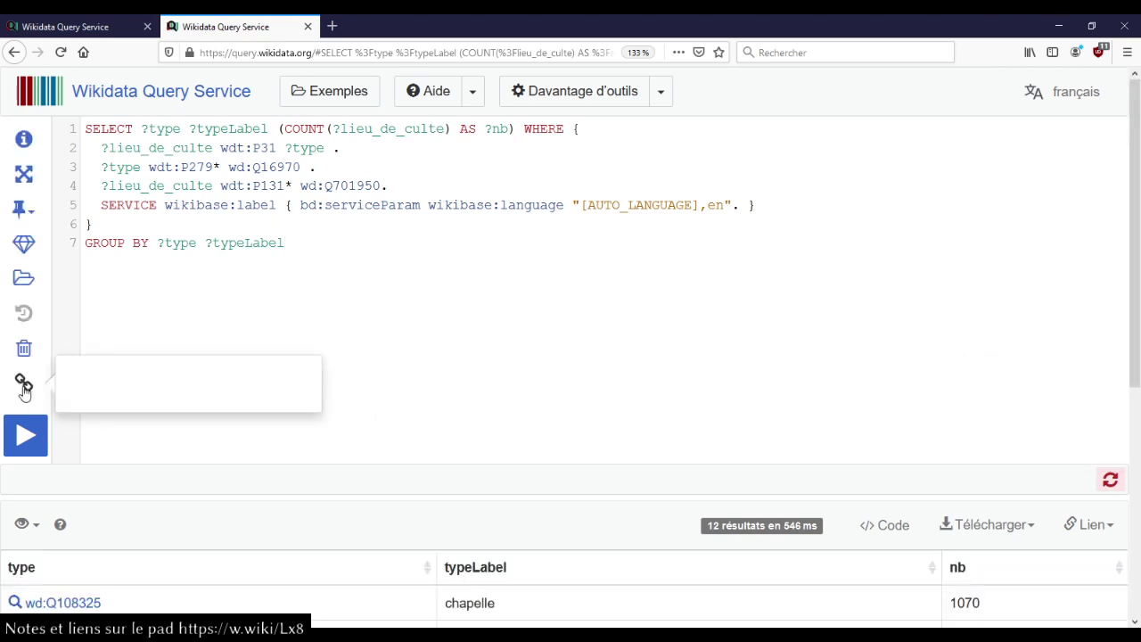
pyautogui.moveTo(223, 390); pyautogui.dragTo(74, 389)
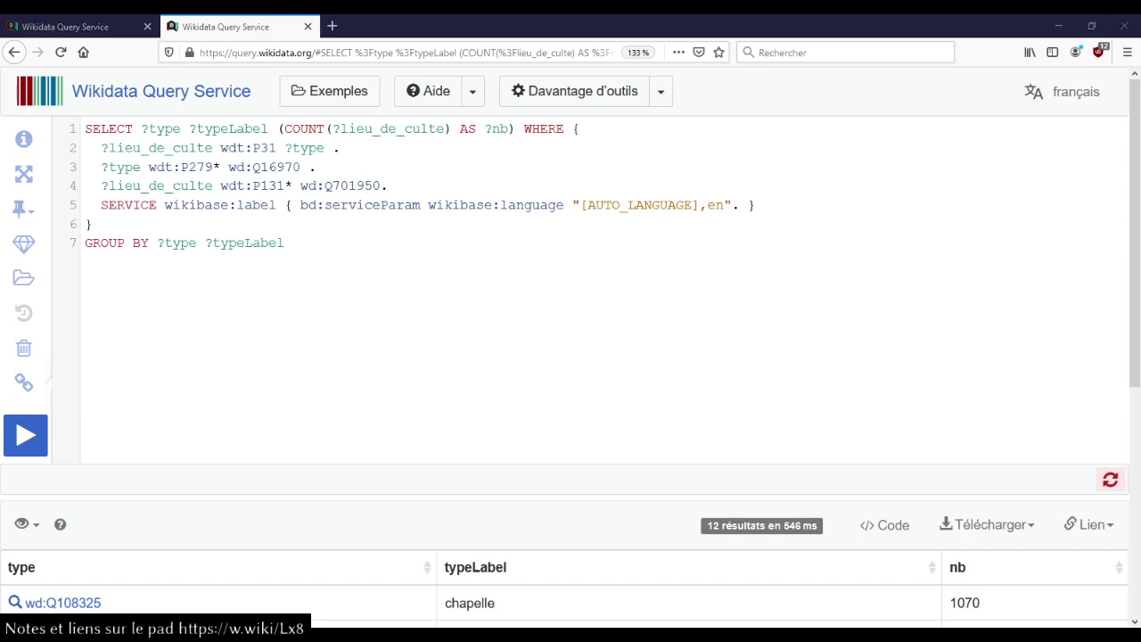
pyautogui.click(807, 380)
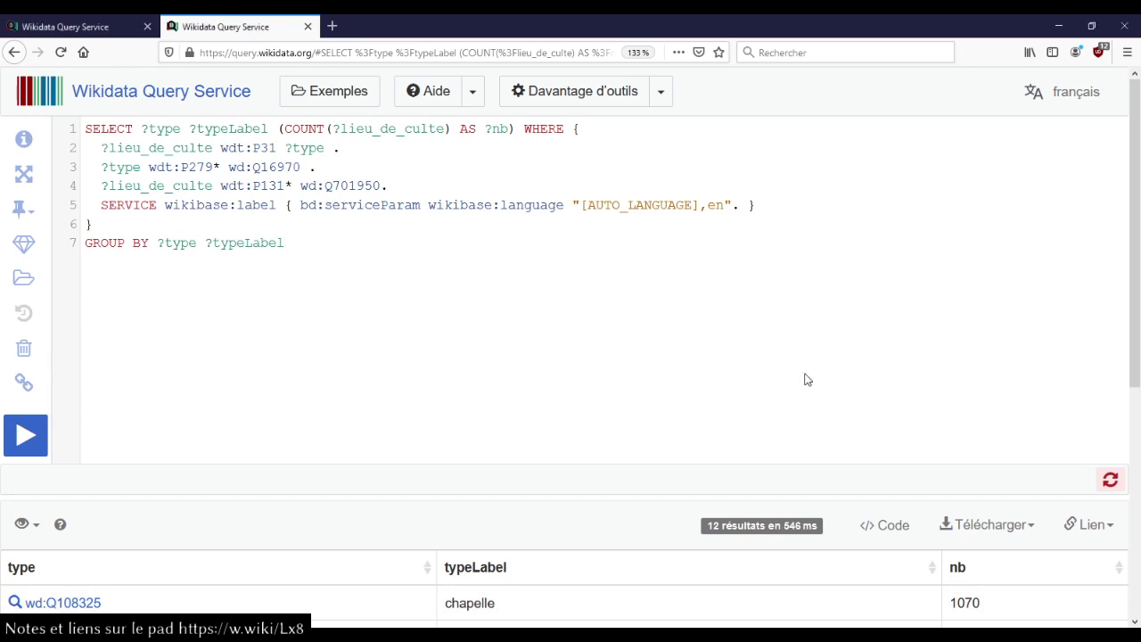
# Step: Examine the counts per église subtype and the query's Q701950 and Q16970 references
pyautogui.scroll(-5, 630, 368)
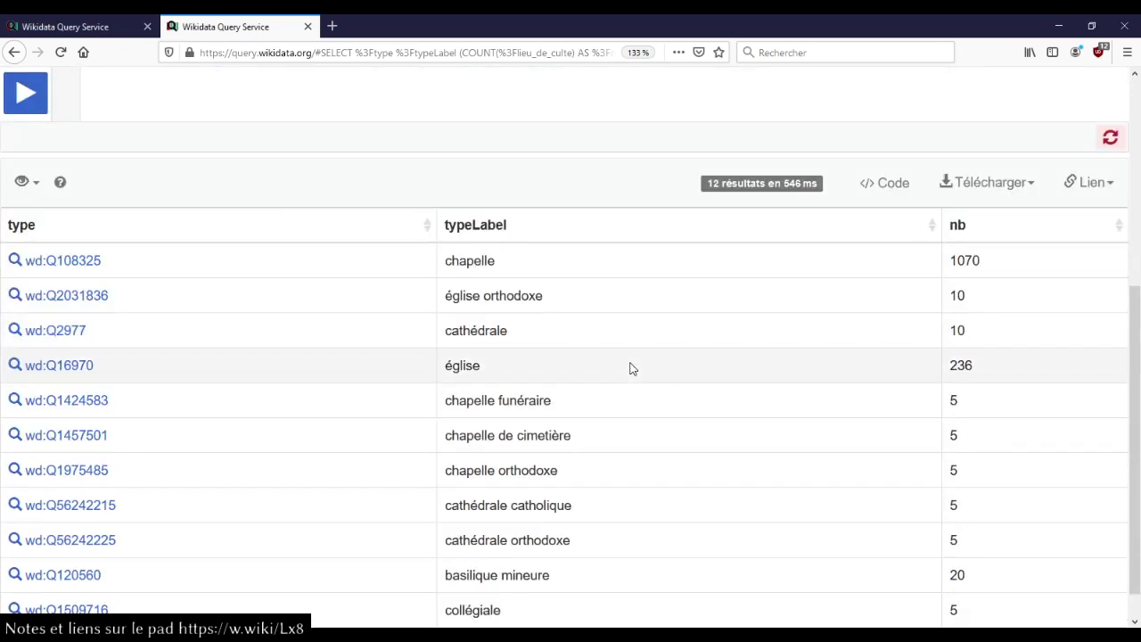
pyautogui.scroll(-1, 630, 368)
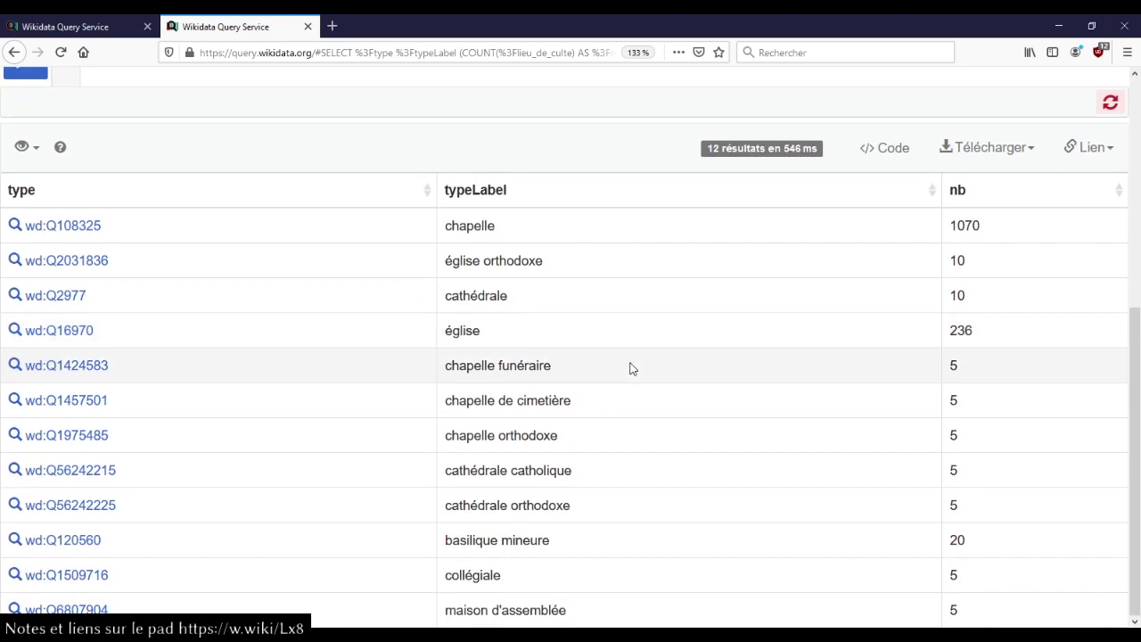
pyautogui.scroll(5, 630, 368)
pyautogui.scroll(-5, 631, 368)
pyautogui.scroll(5, 630, 369)
pyautogui.scroll(-5, 630, 368)
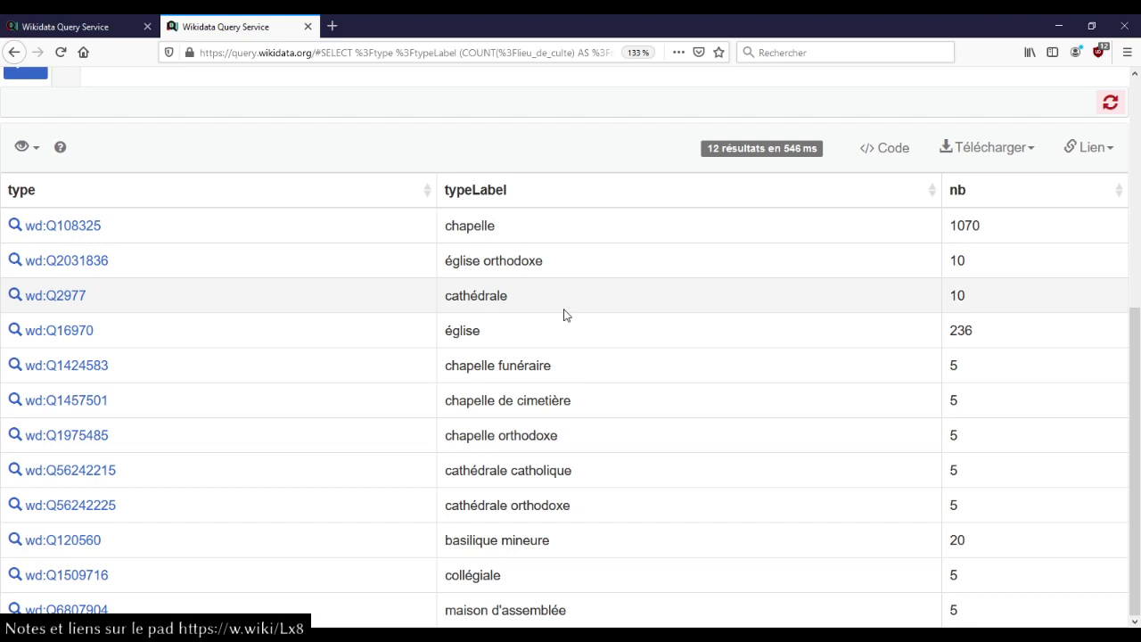
pyautogui.scroll(5, 564, 316)
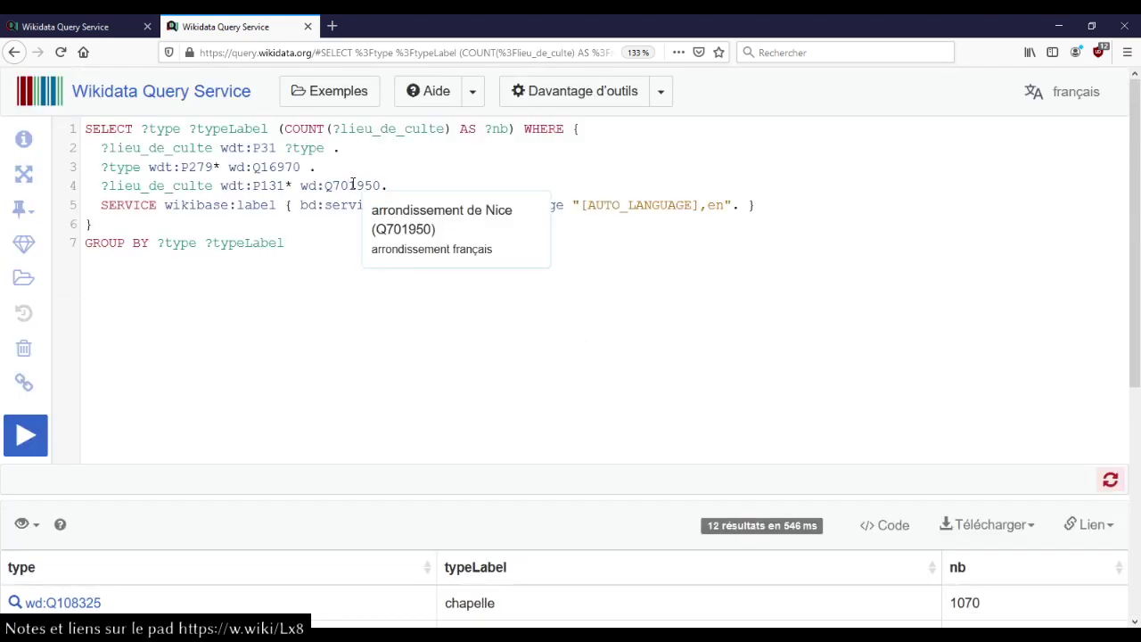
pyautogui.moveTo(273, 168)
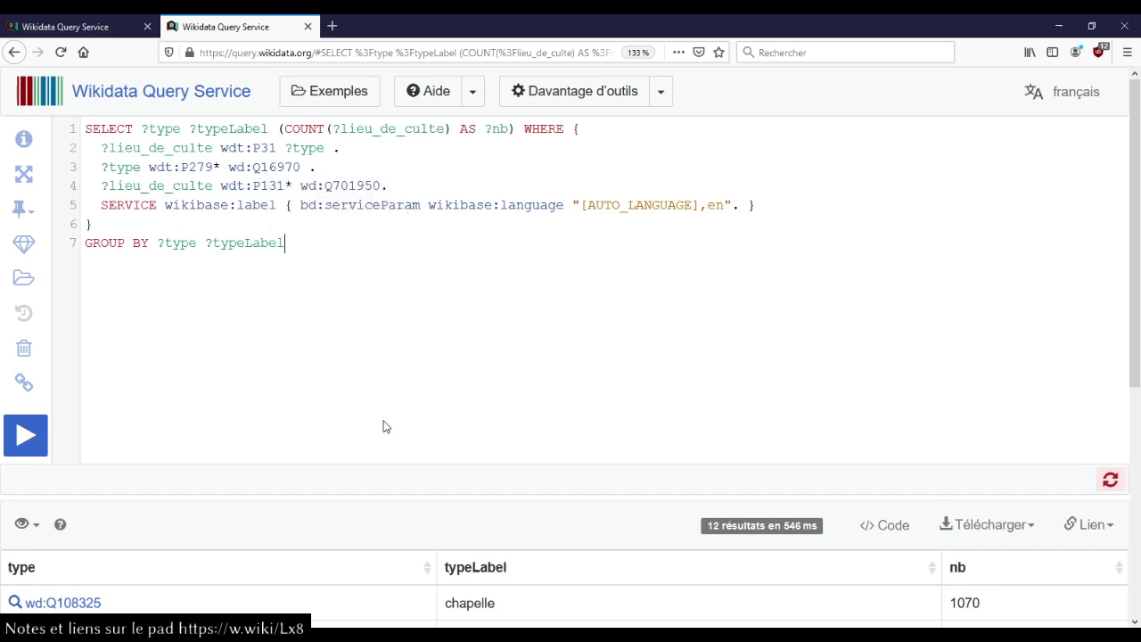
pyautogui.scroll(-4, 385, 426)
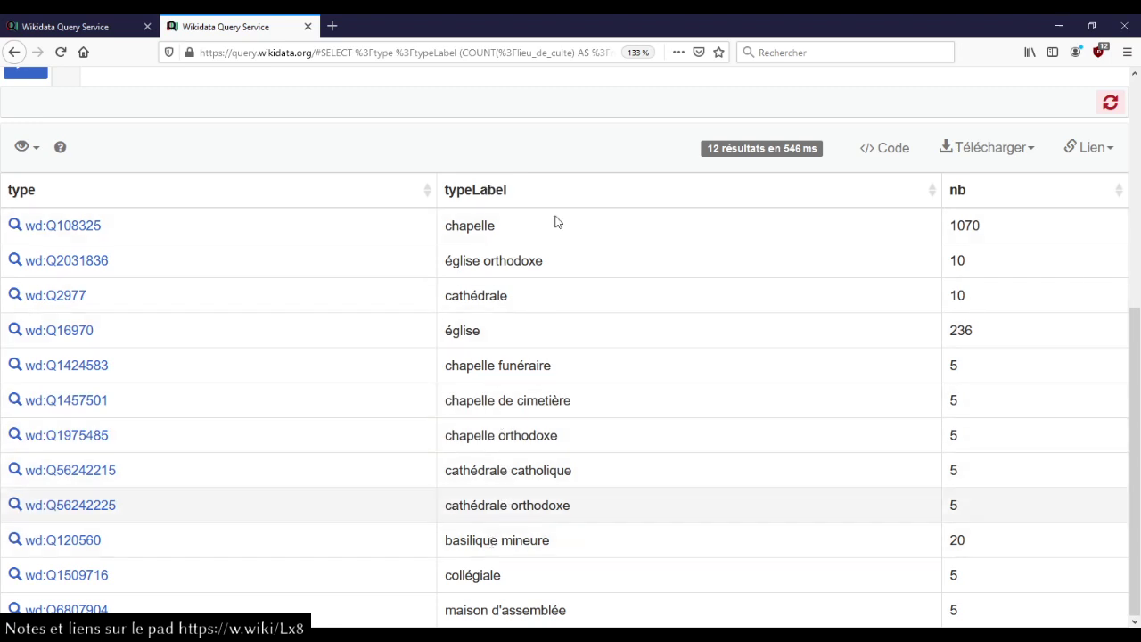
# Step: Sort the results by typeLabel in ascending order and compare the chapelle subtypes with the query
pyautogui.click(535, 192)
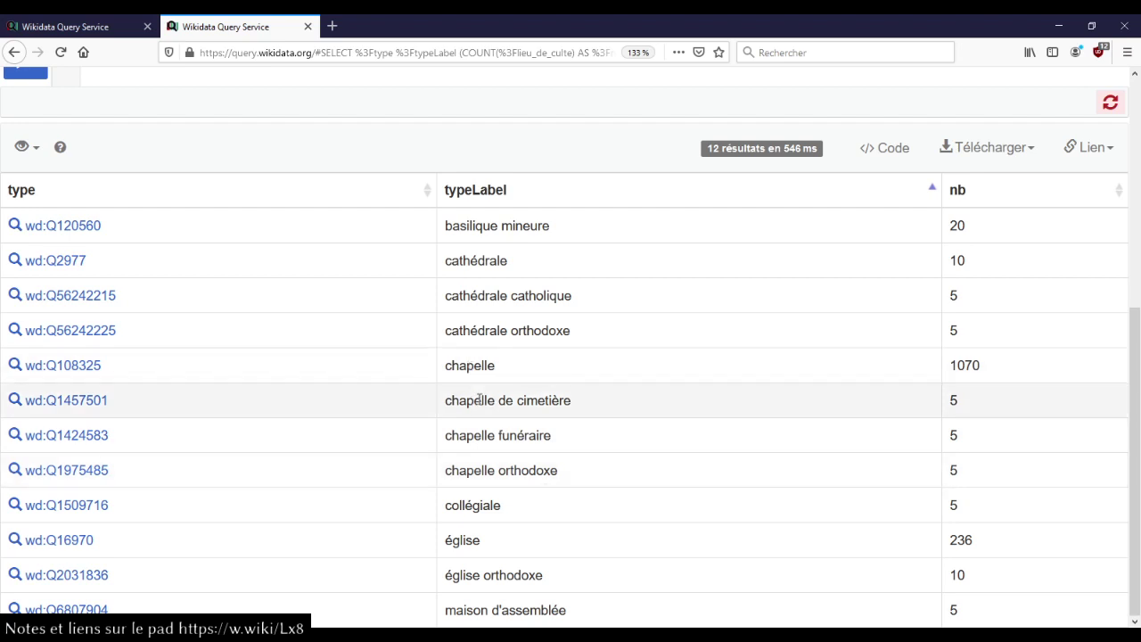
pyautogui.moveTo(474, 401); pyautogui.dragTo(533, 475)
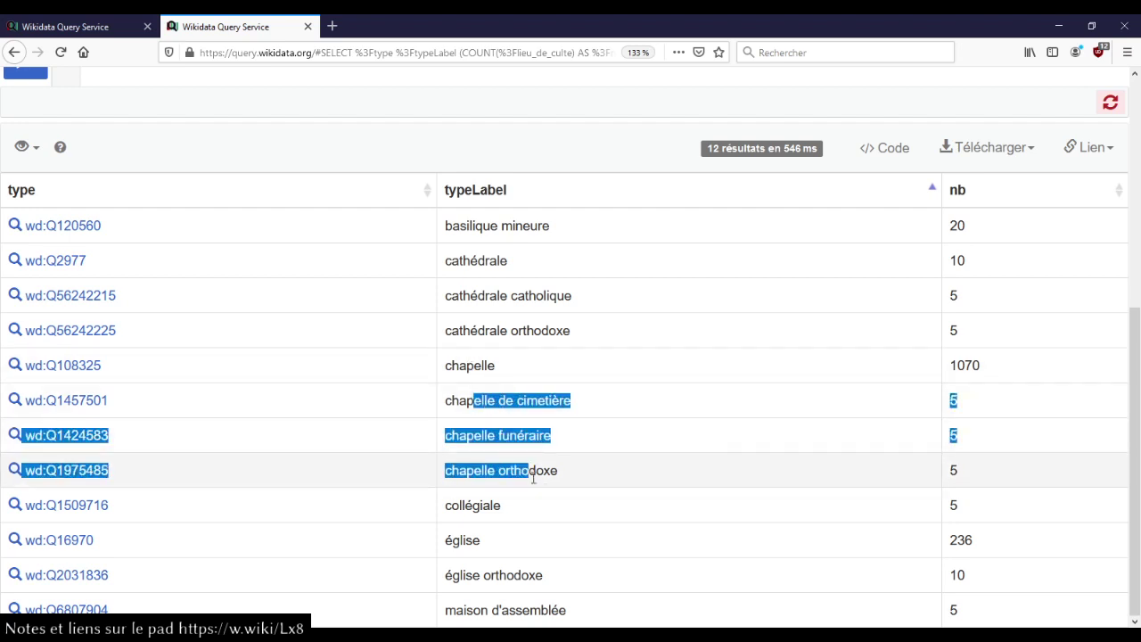
pyautogui.click(534, 405)
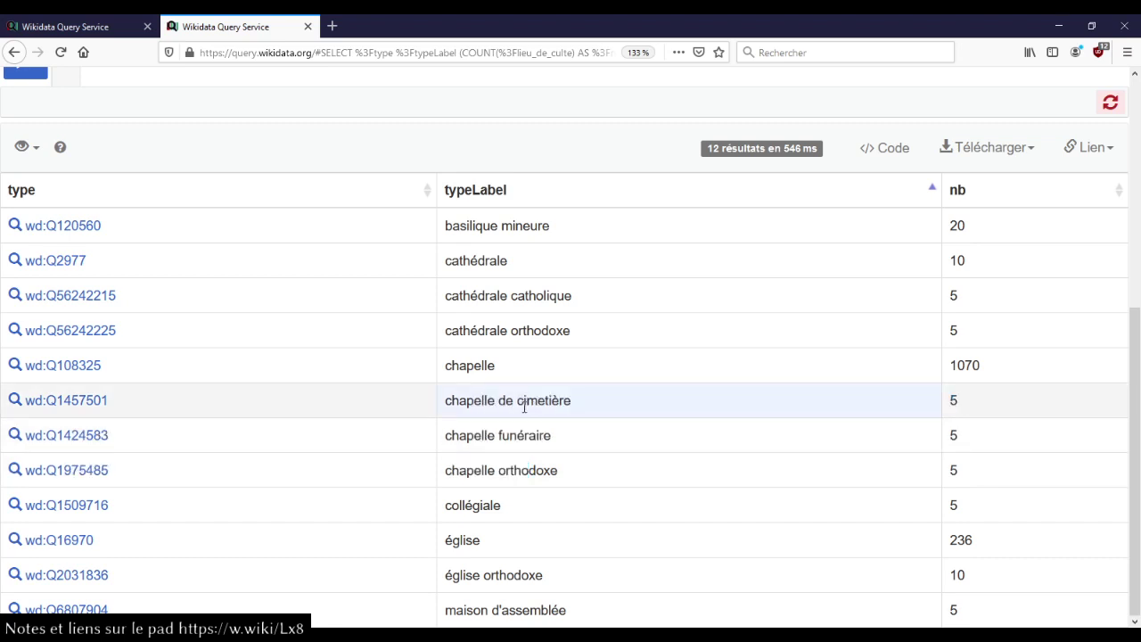
pyautogui.scroll(5, 525, 406)
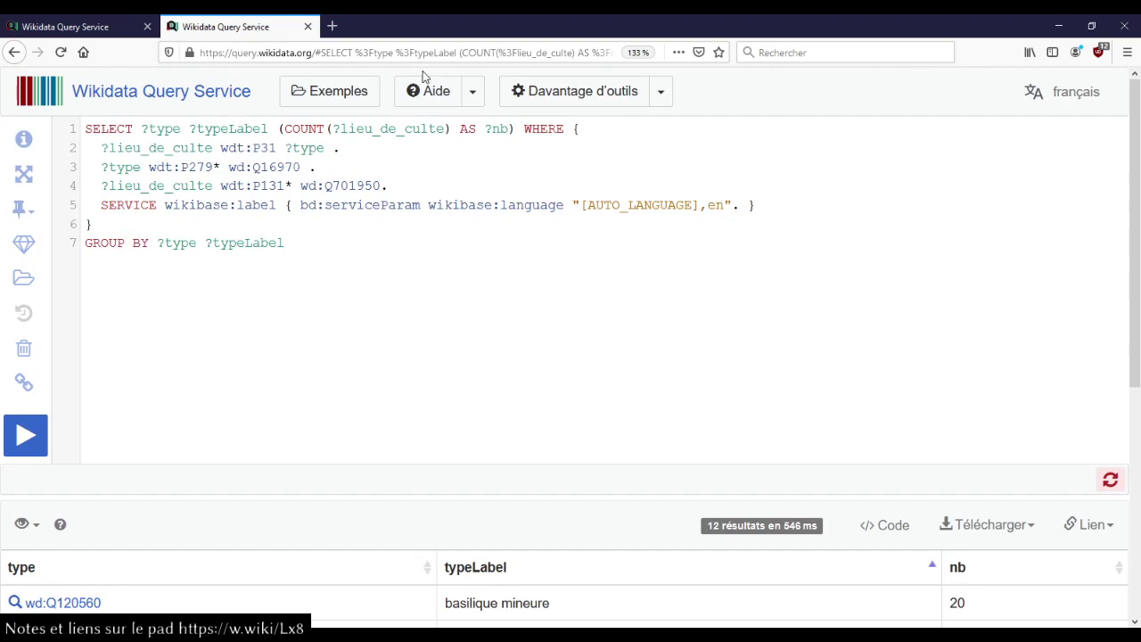
pyautogui.scroll(-5, 453, 370)
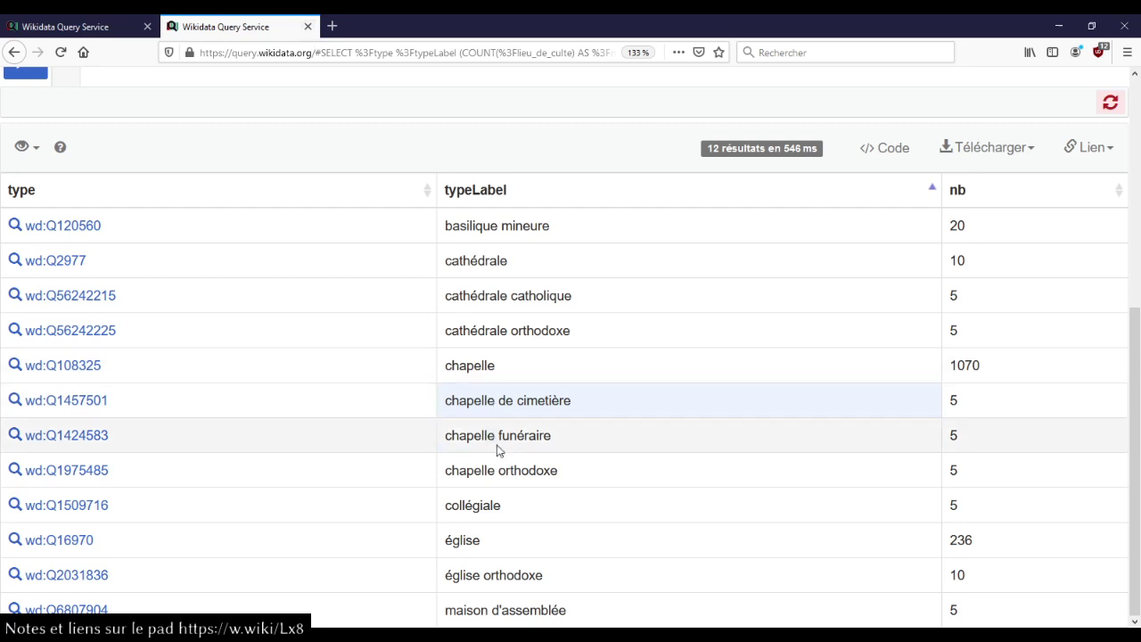
# Step: Close the counting query's tab and start a new SELECT * WHERE query in the remaining empty editor
pyautogui.click(307, 27)
pyautogui.click(286, 256)
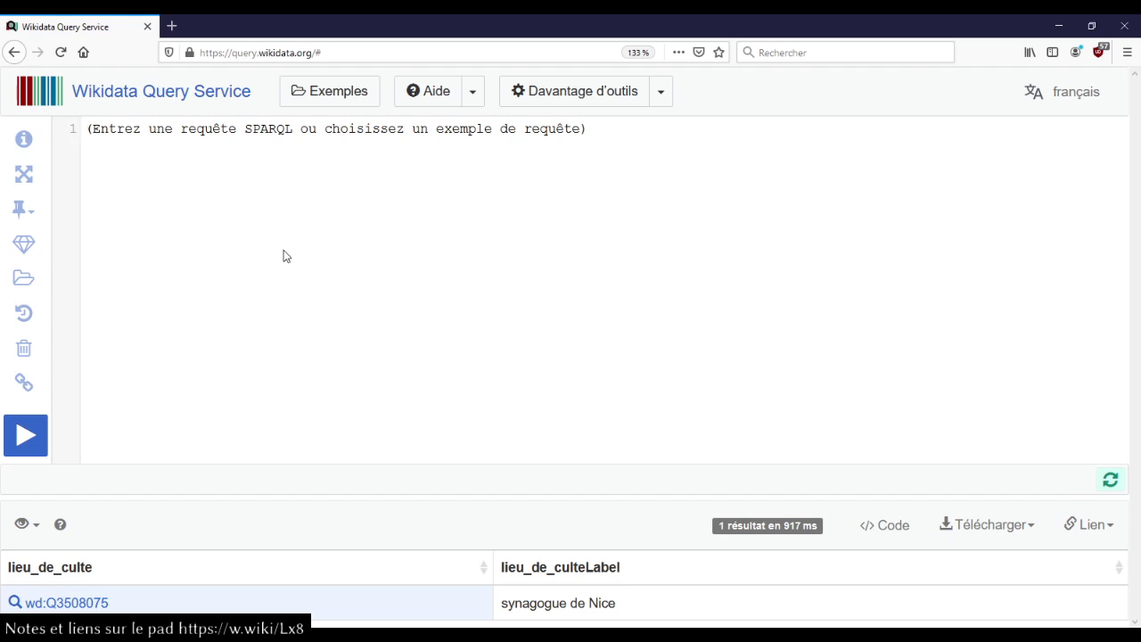
pyautogui.write('sele')
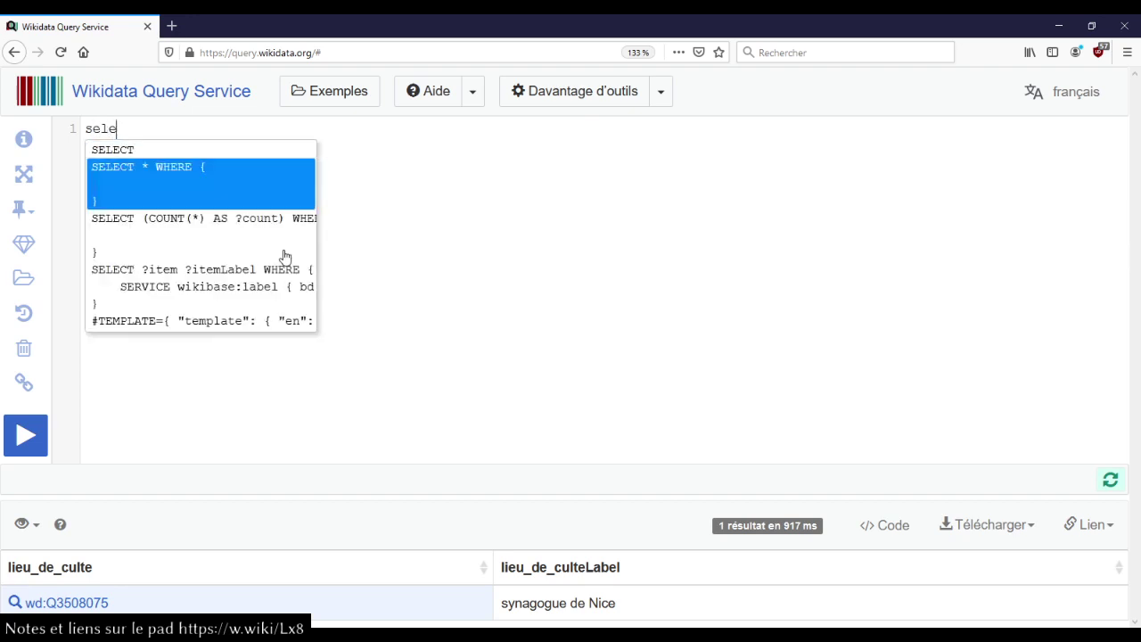
pyautogui.press('Return')
# Step: Begin the query's triple with ?q and the repeated subclass property path wdt:P279*
pyautogui.write('?q ')
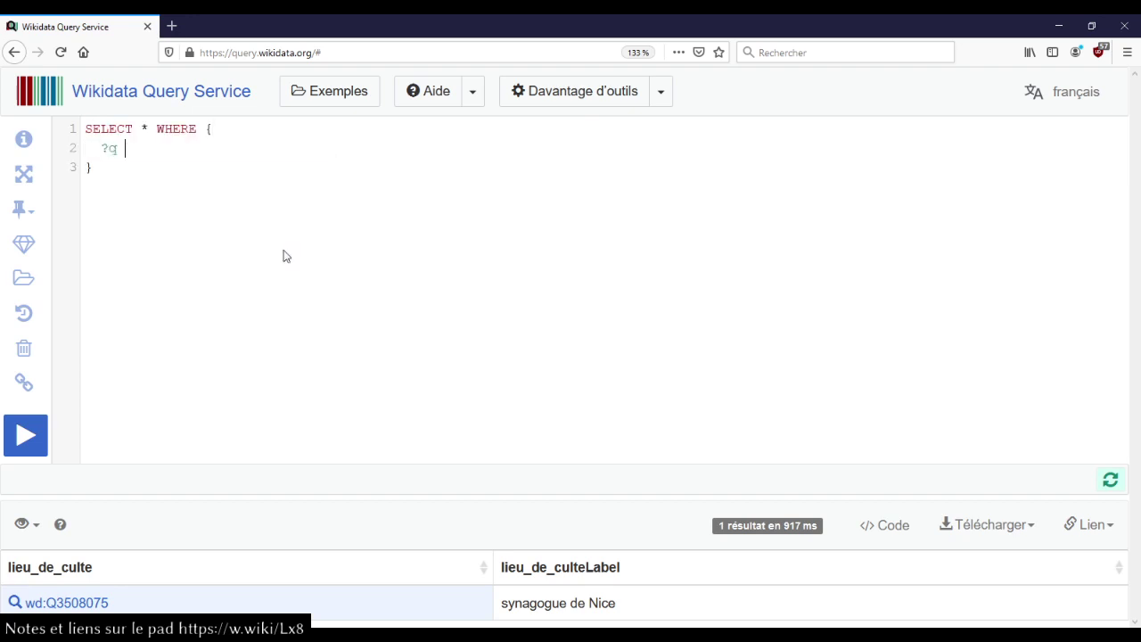
pyautogui.write('wdt:P31')
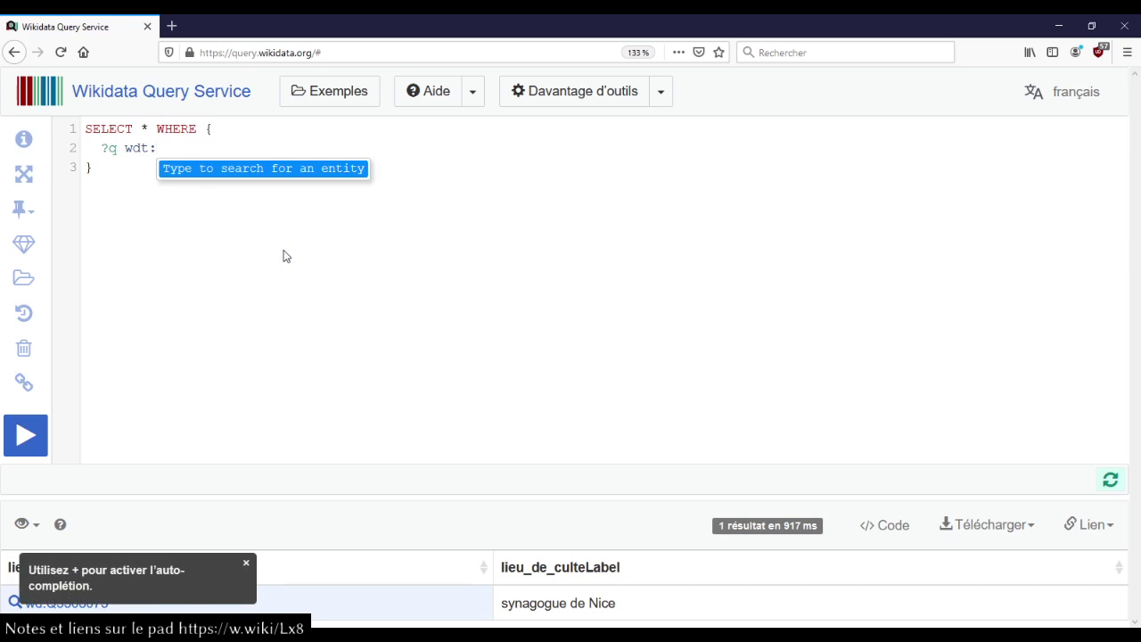
pyautogui.press('BackSpace')
pyautogui.press('BackSpace')
pyautogui.press('BackSpace')
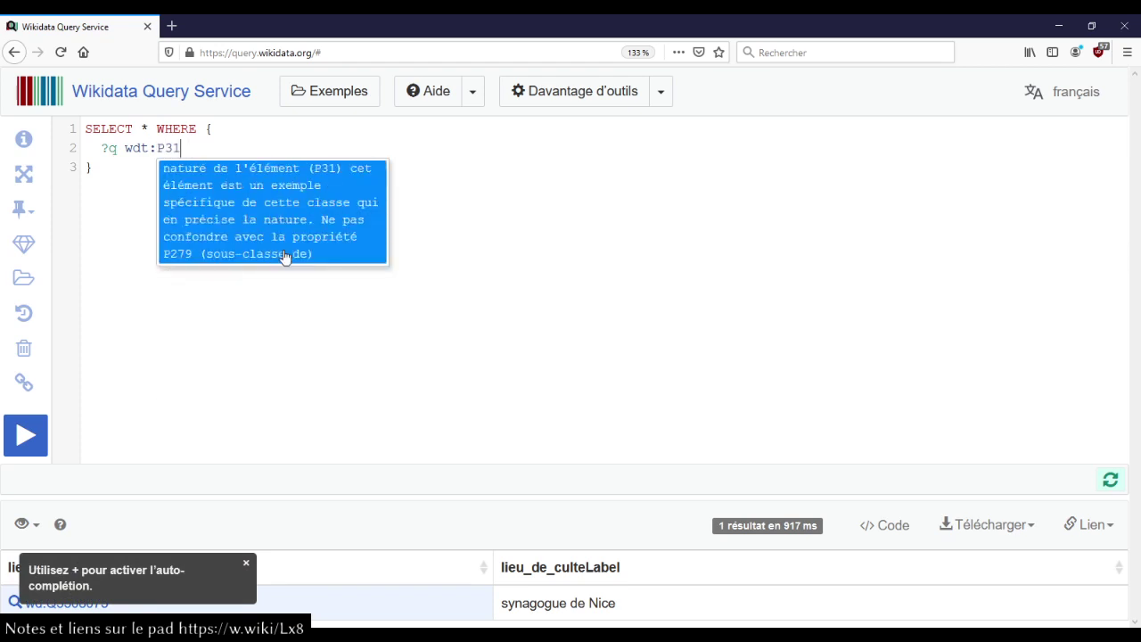
pyautogui.write('279')
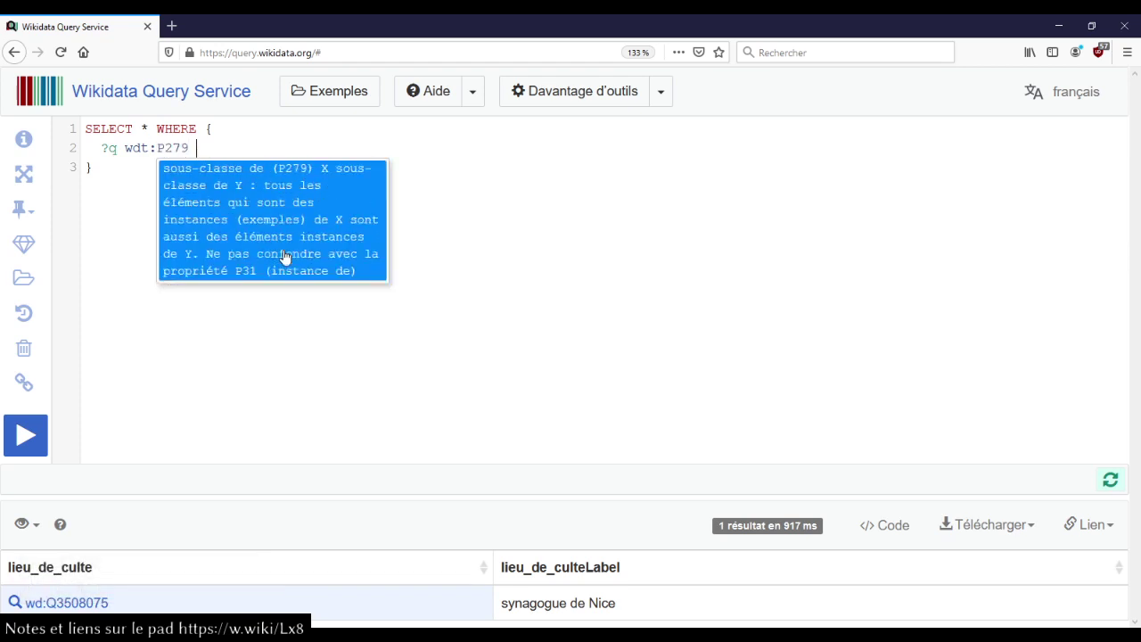
pyautogui.press('BackSpace')
pyautogui.write('*')
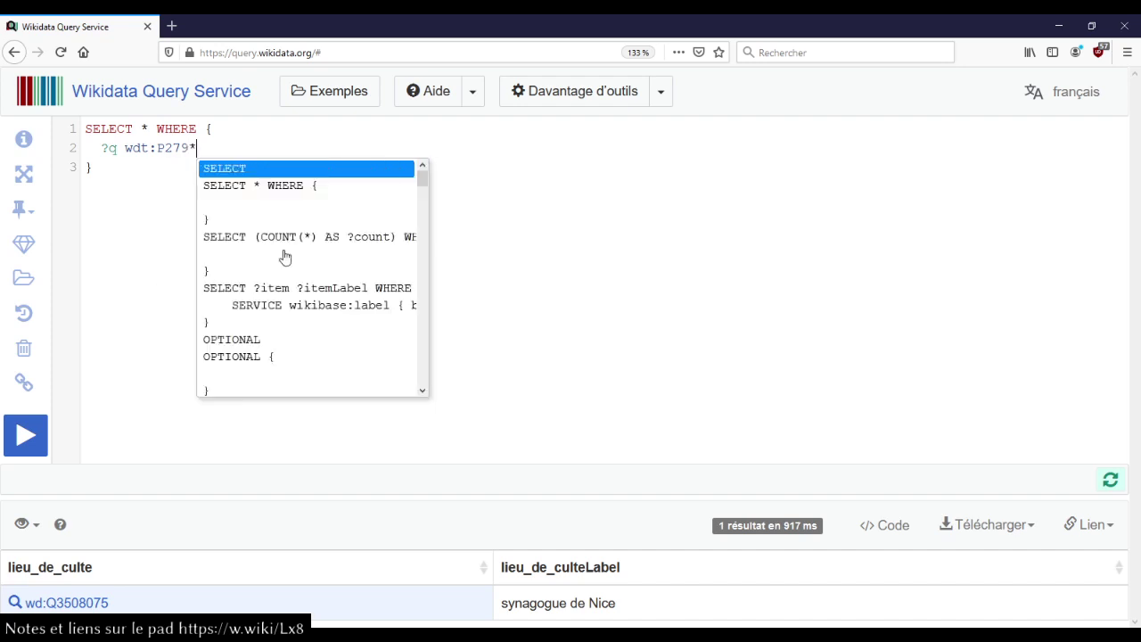
# Step: Complete the triple with the cereal item riz, wd:Q5090, and a closing period, and run the query
pyautogui.write(' wd:riz')
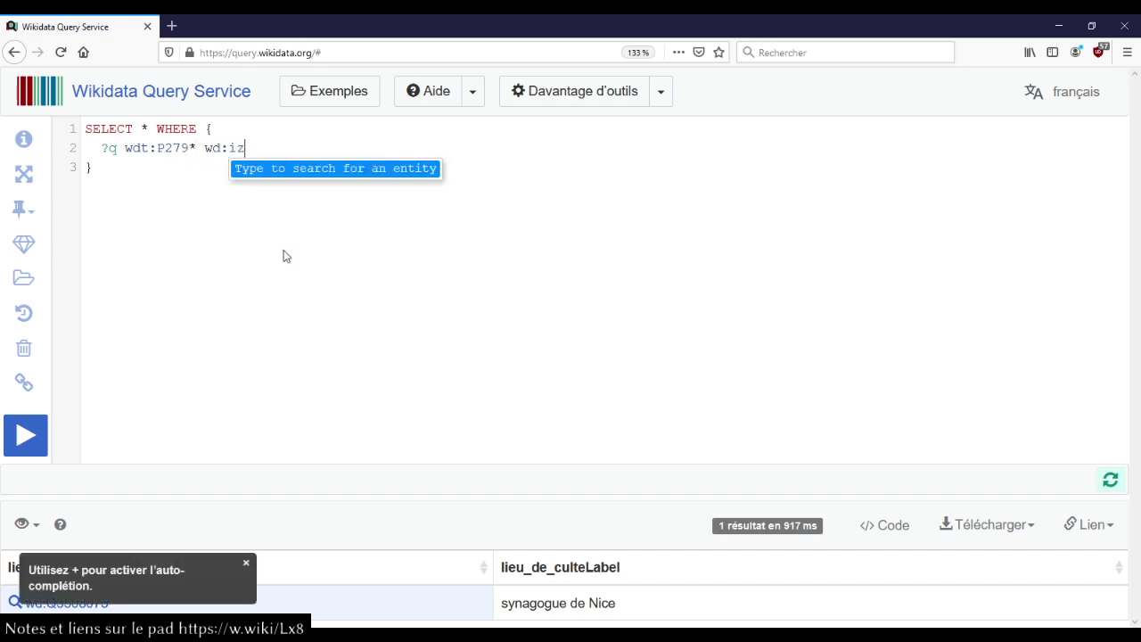
pyautogui.press('Left')
pyautogui.press('Left')
pyautogui.write('r')
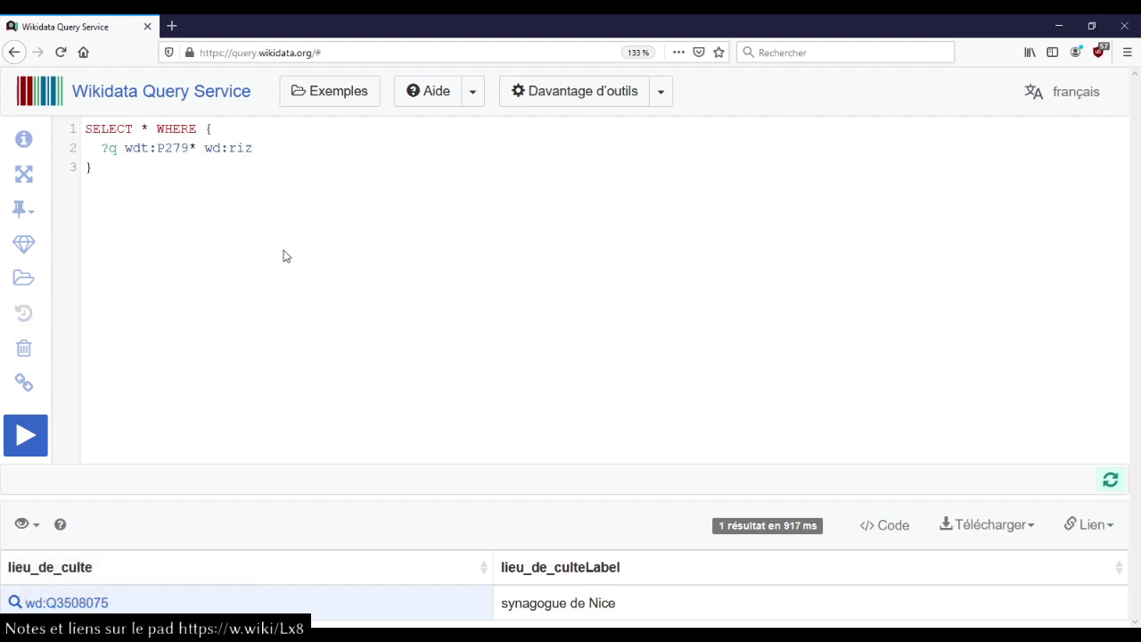
pyautogui.hotkey('ctrl', 'space')
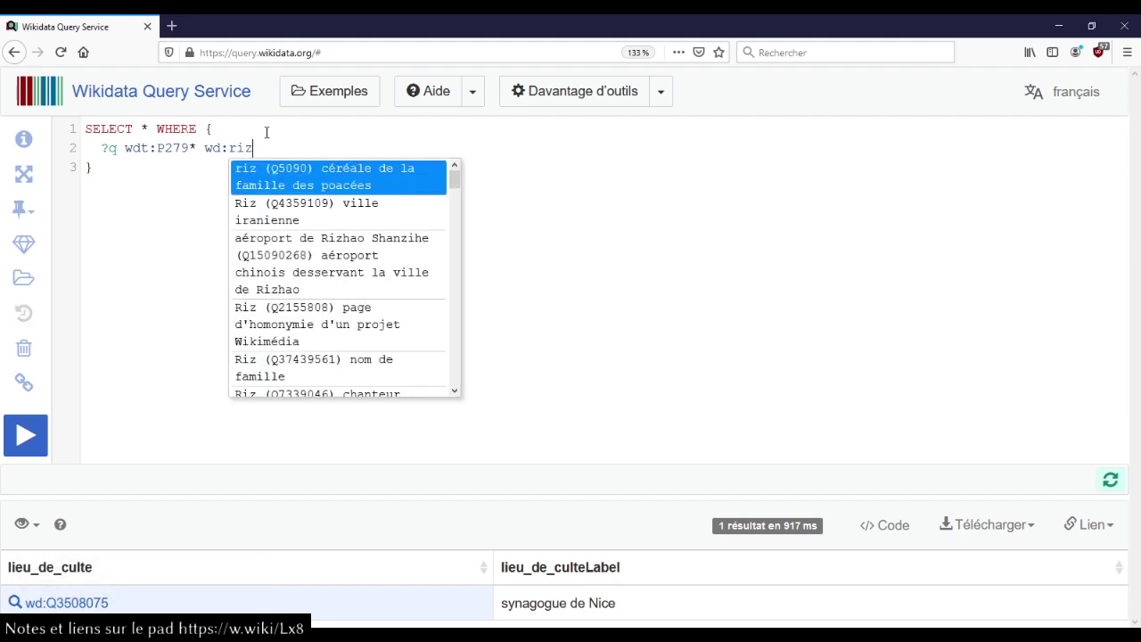
pyautogui.click(275, 184)
pyautogui.write('.')
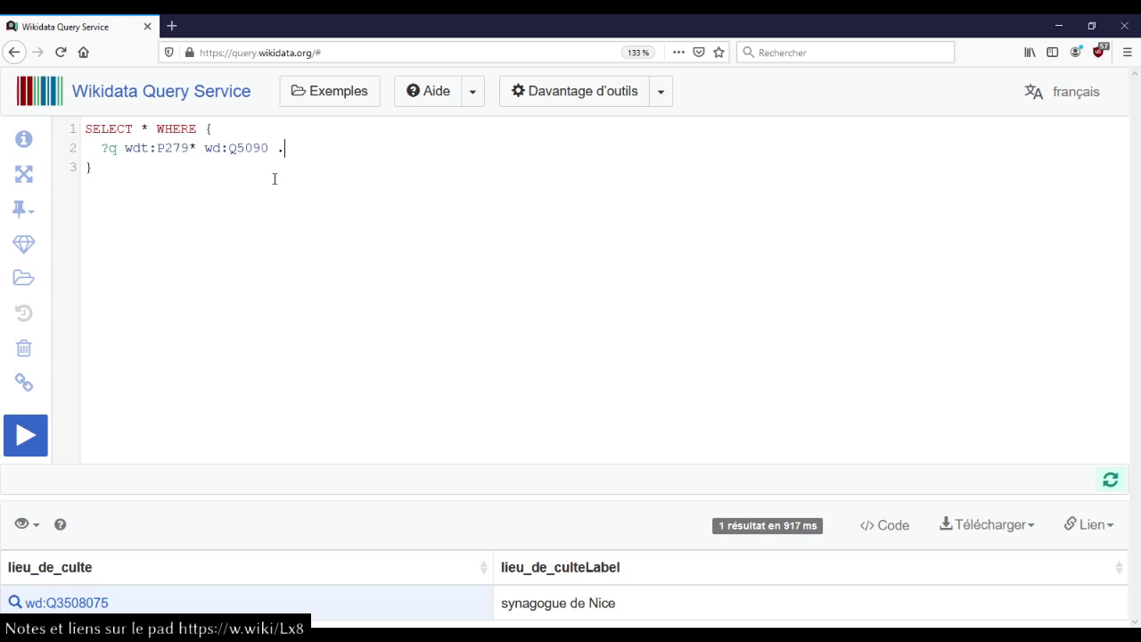
pyautogui.hotkey('ctrl', 'Return')
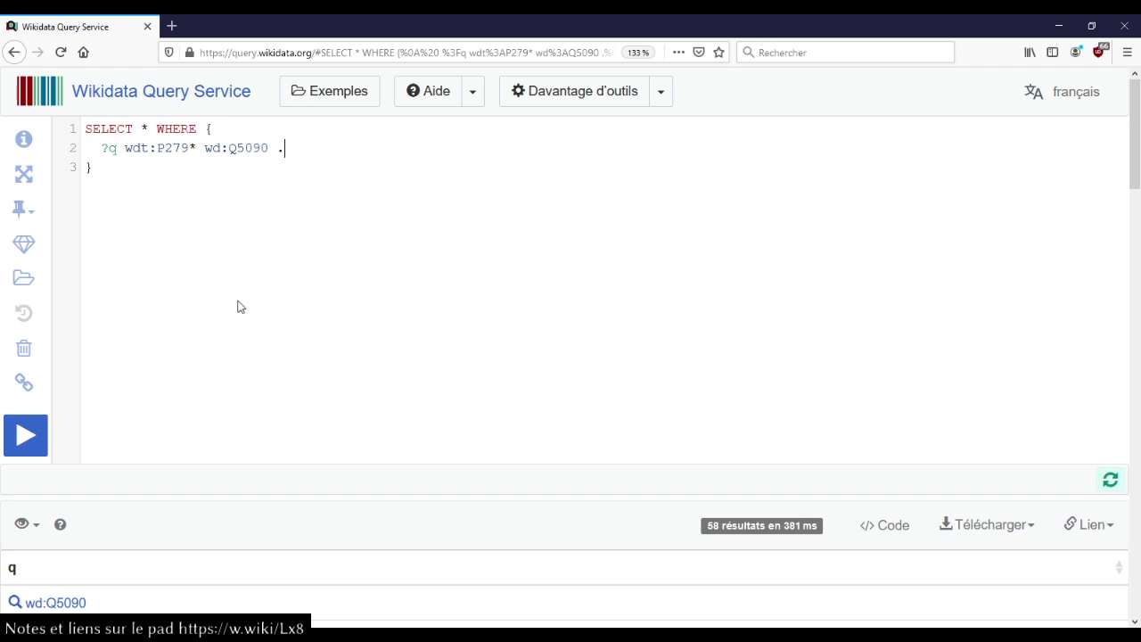
# Step: Look through the unlabelled results and add the SERVICE wikibase:label line below the riz triple
pyautogui.scroll(-6, 356, 301)
pyautogui.scroll(5, 356, 301)
pyautogui.scroll(2, 775, 422)
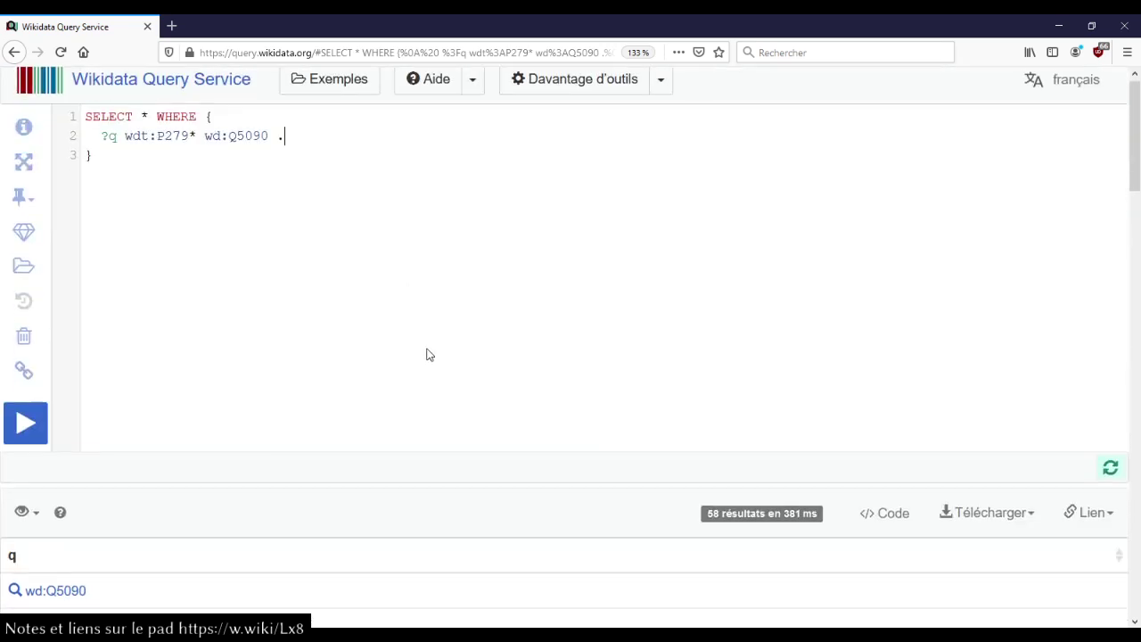
pyautogui.press('Return')
pyautogui.write('ser')
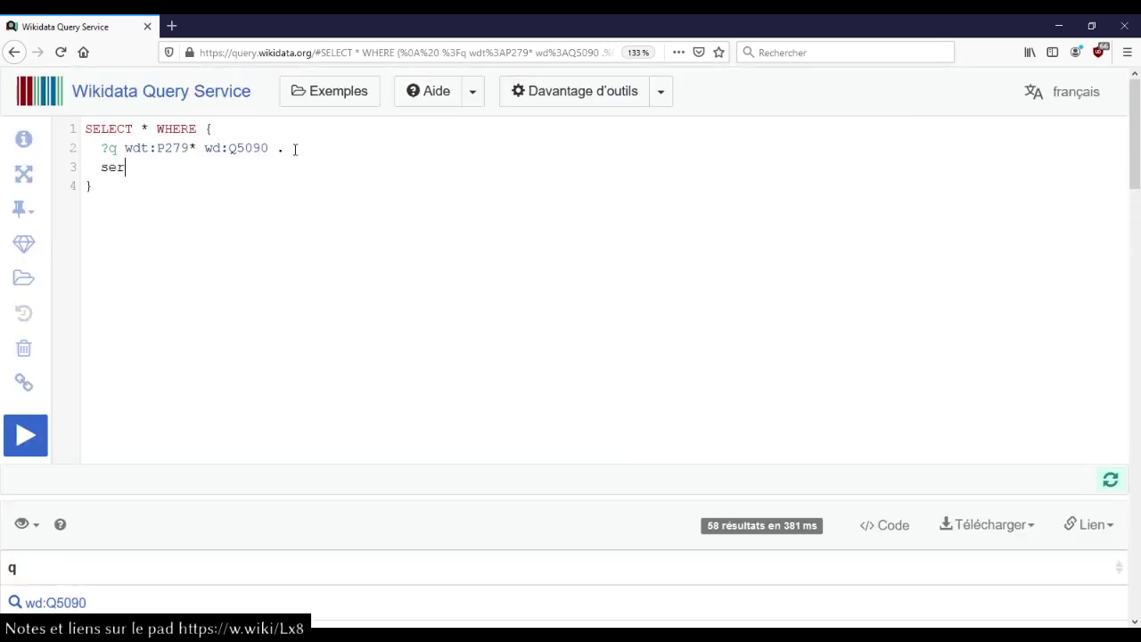
pyautogui.write('vic')
pyautogui.press('Down')
pyautogui.press('Down')
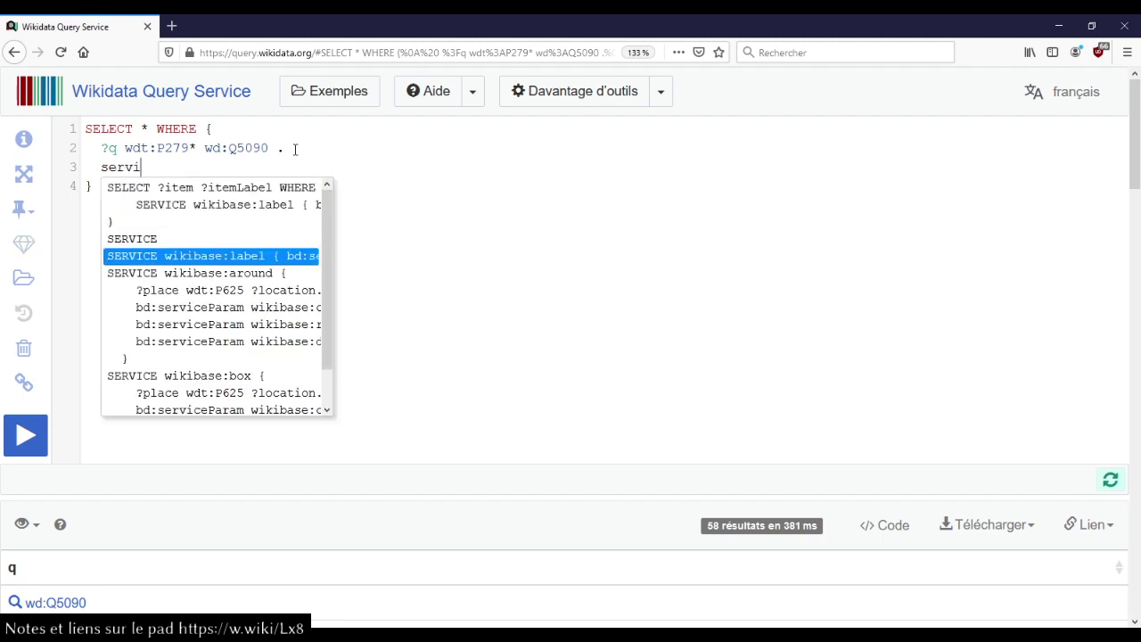
pyautogui.press('Return')
# Step: Replace the asterisk in the SELECT clause with ?q ?qLabel and run the query
pyautogui.press('BackSpace')
pyautogui.write('?q ?qLabel')
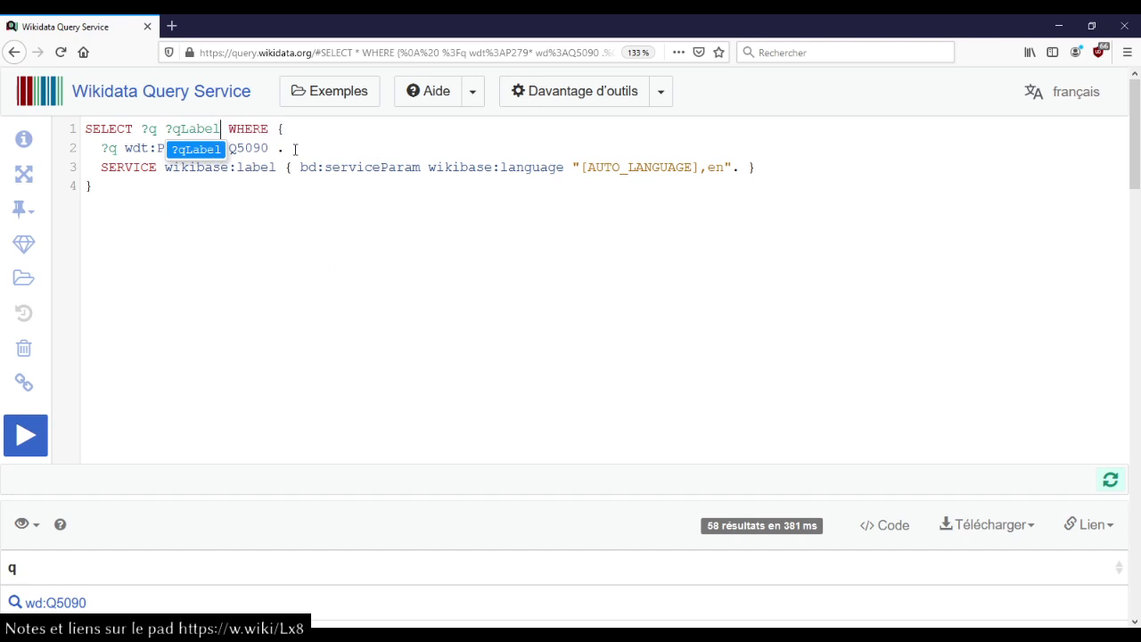
pyautogui.hotkey('ctrl', 'Return')
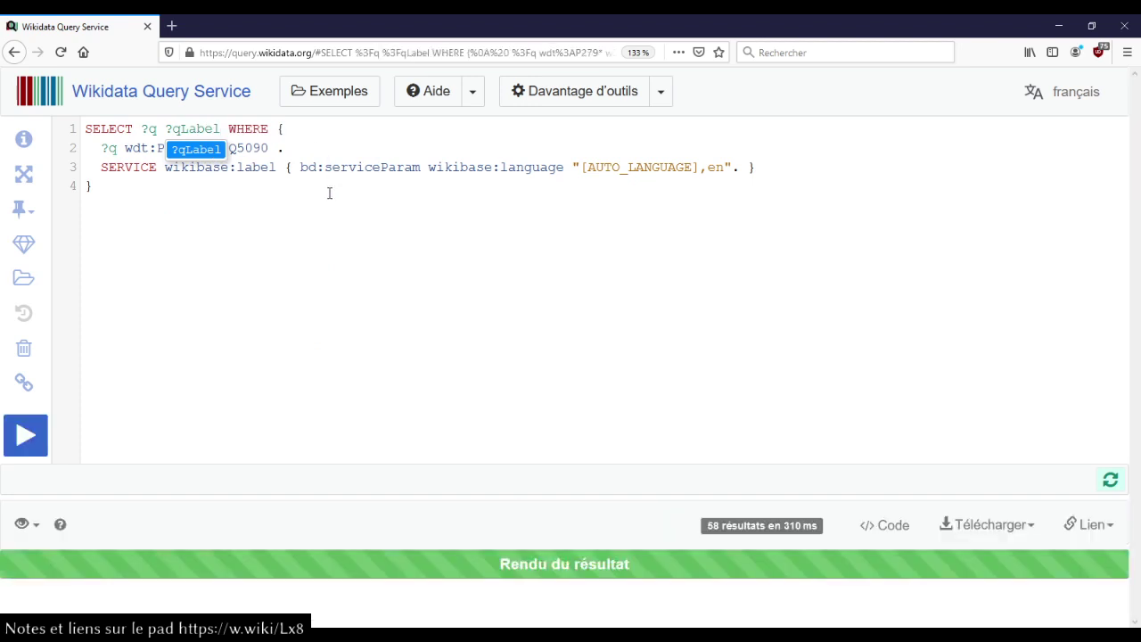
# Step: Examine the labelled riz subclasses, including the Levure de riz rouge entry
pyautogui.scroll(-2, 329, 189)
pyautogui.scroll(-3, 328, 198)
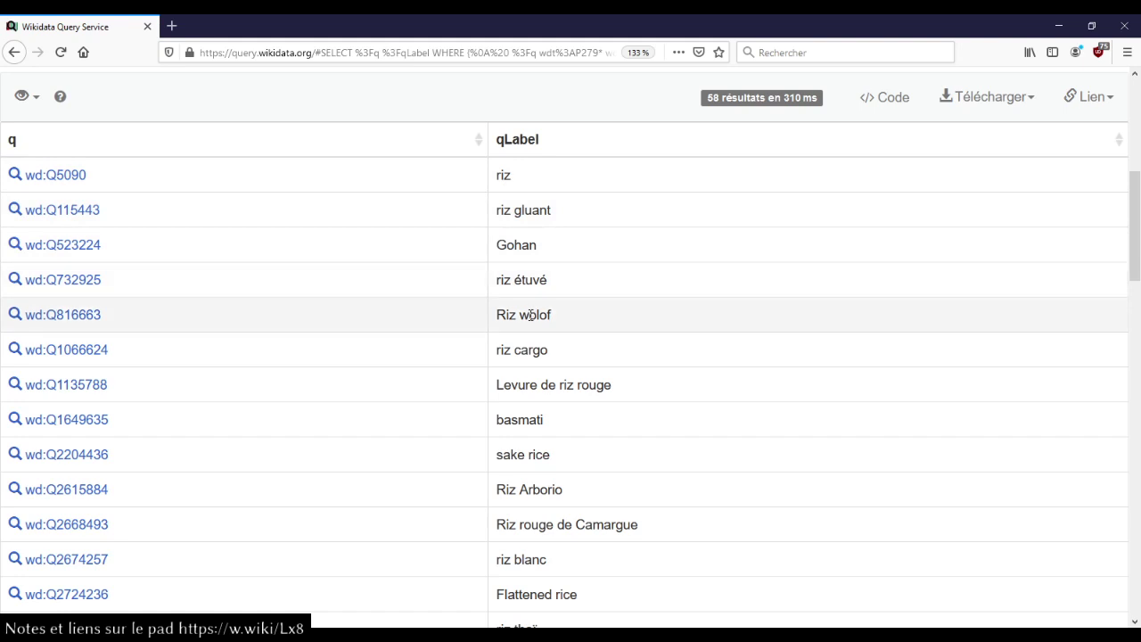
pyautogui.scroll(-1, 526, 368)
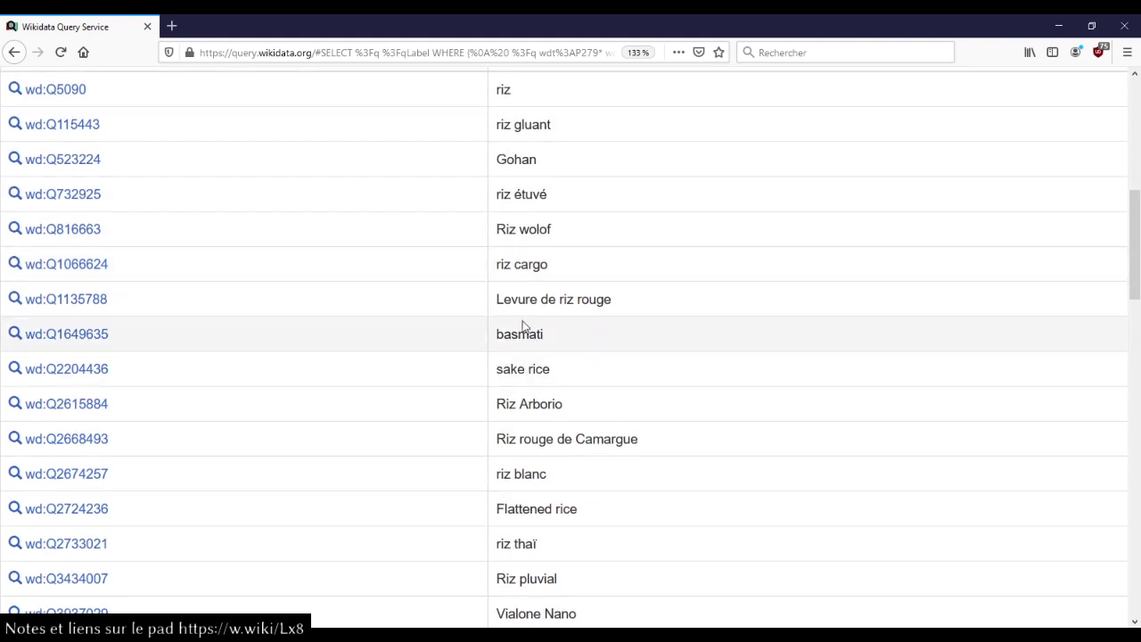
pyautogui.moveTo(512, 304); pyautogui.dragTo(592, 301)
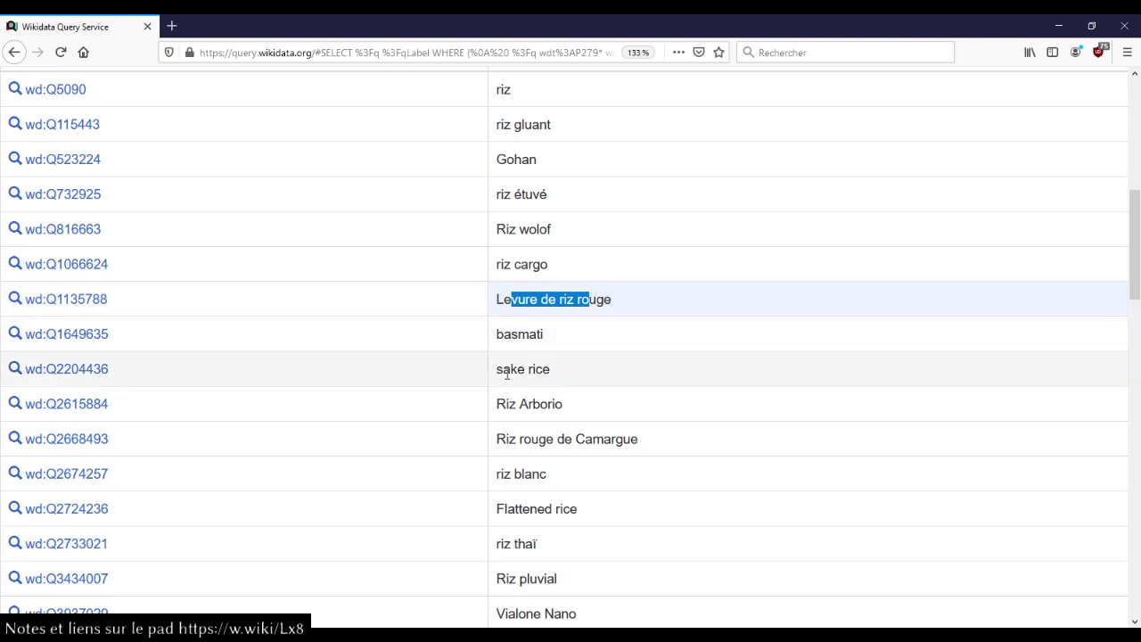
# Step: Look through the labelled riz subclasses from sake rice down to the end of the results
pyautogui.click(506, 368)
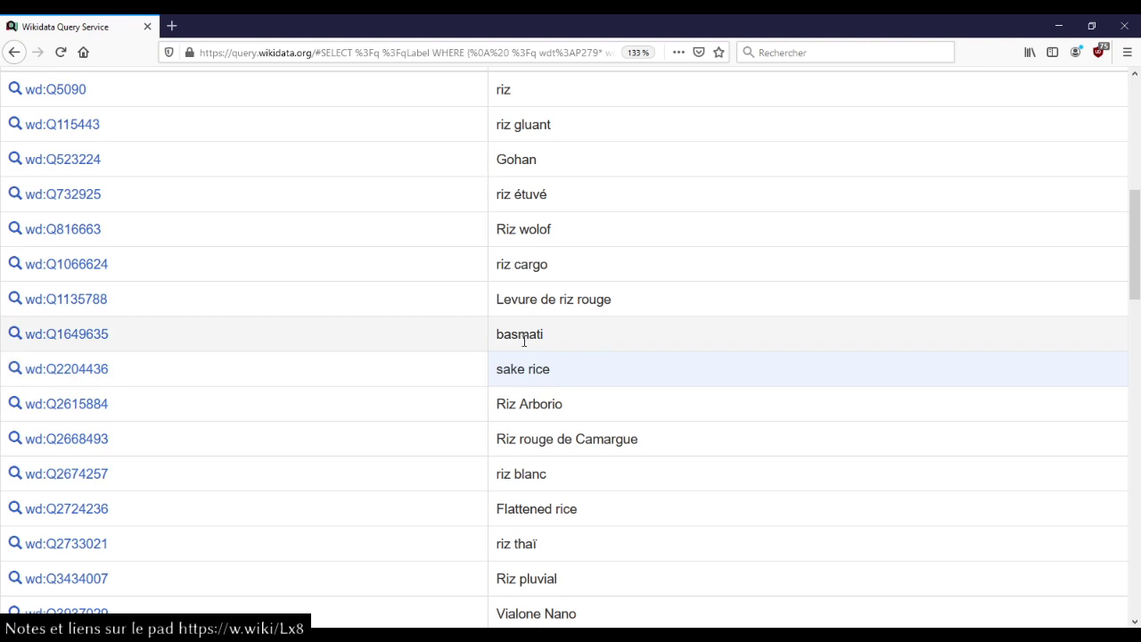
pyautogui.scroll(-4, 524, 339)
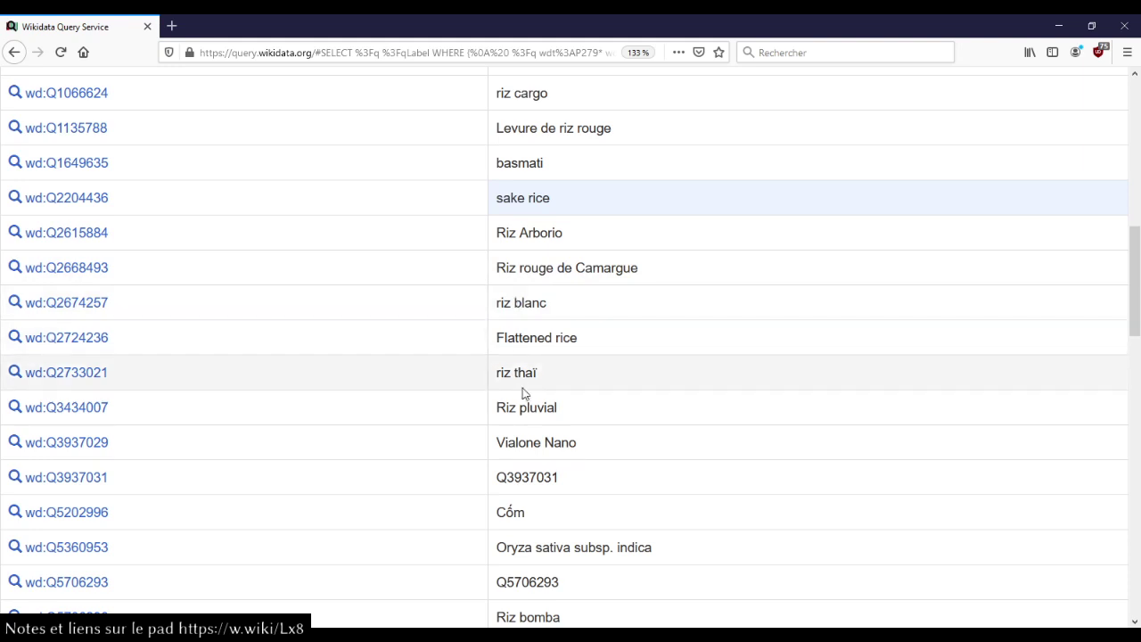
pyautogui.scroll(-5, 547, 423)
pyautogui.scroll(-6, 549, 422)
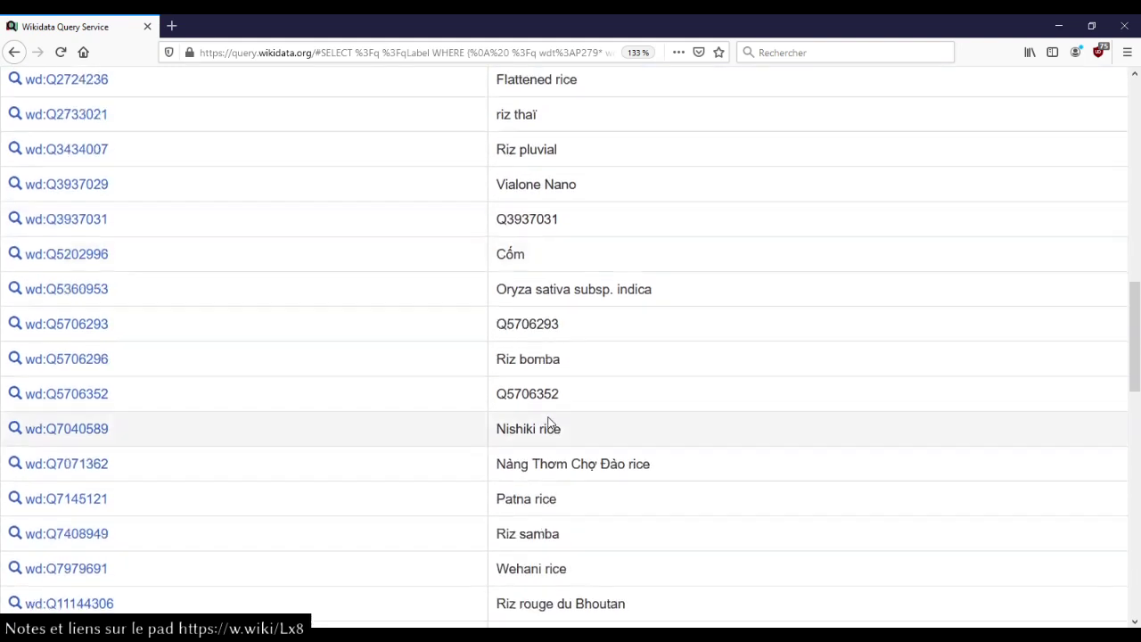
pyautogui.scroll(-2, 549, 418)
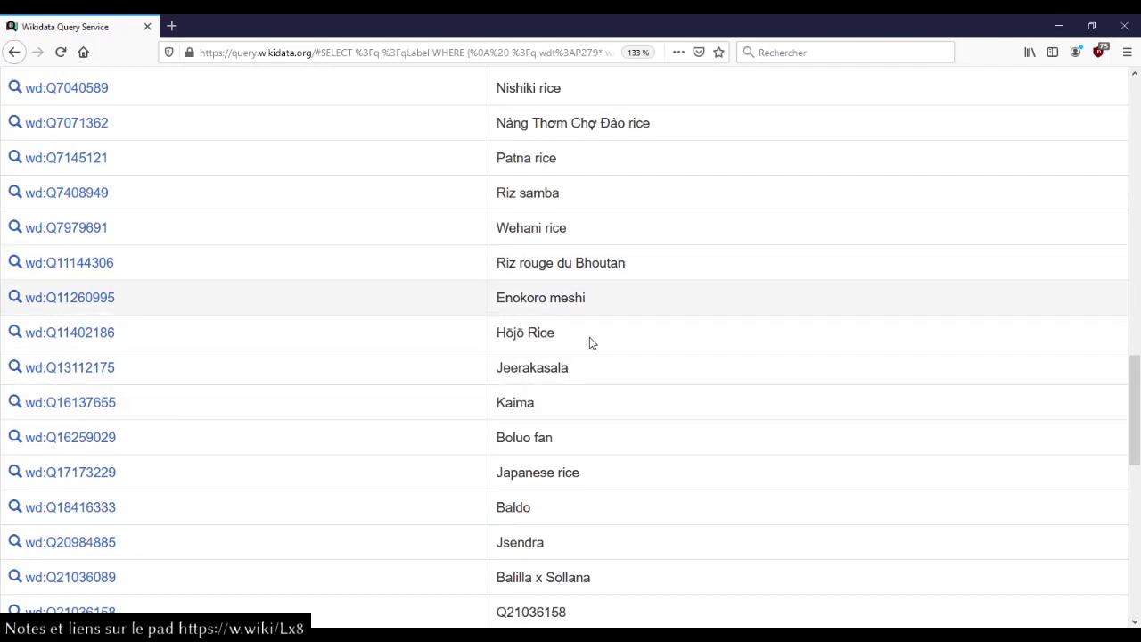
pyautogui.scroll(-7, 588, 353)
pyautogui.scroll(-4, 588, 353)
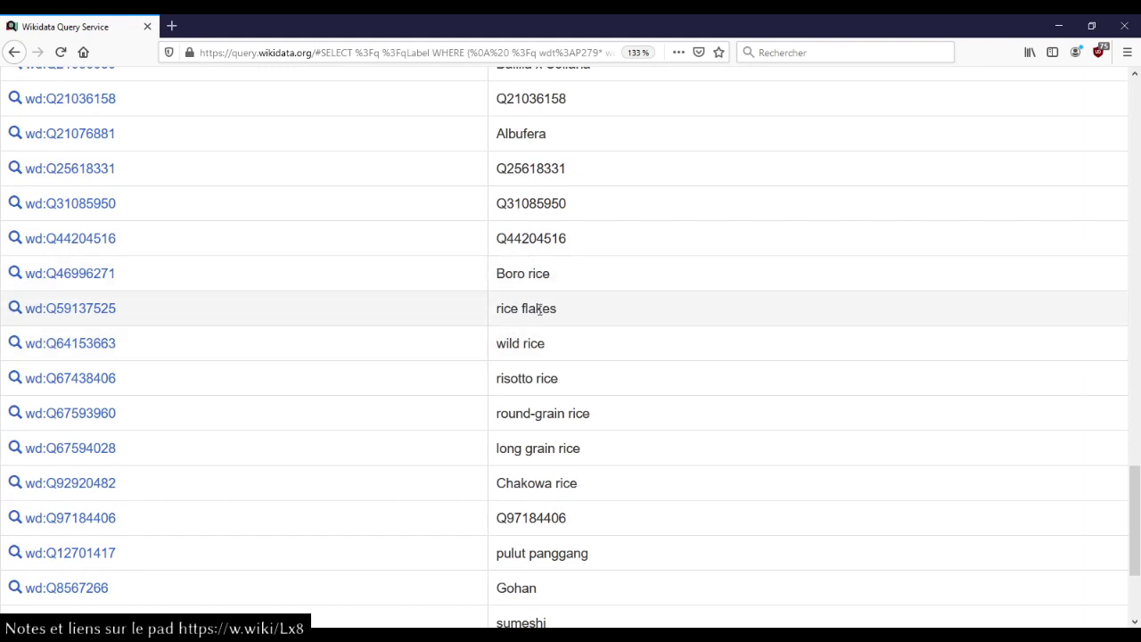
pyautogui.scroll(-4, 597, 358)
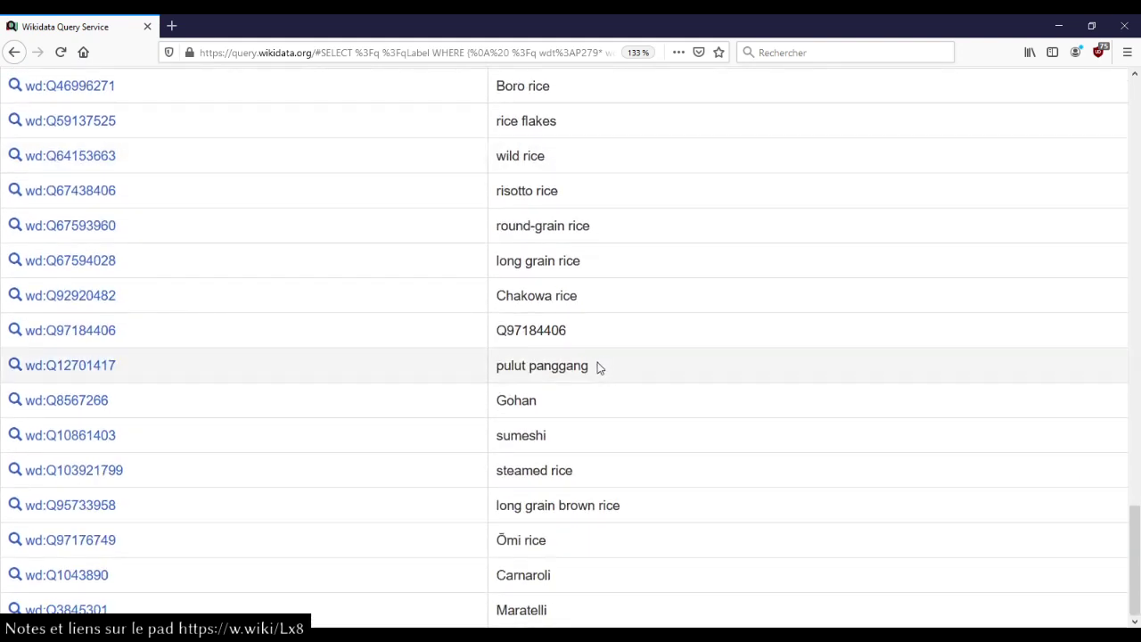
pyautogui.scroll(4, 549, 437)
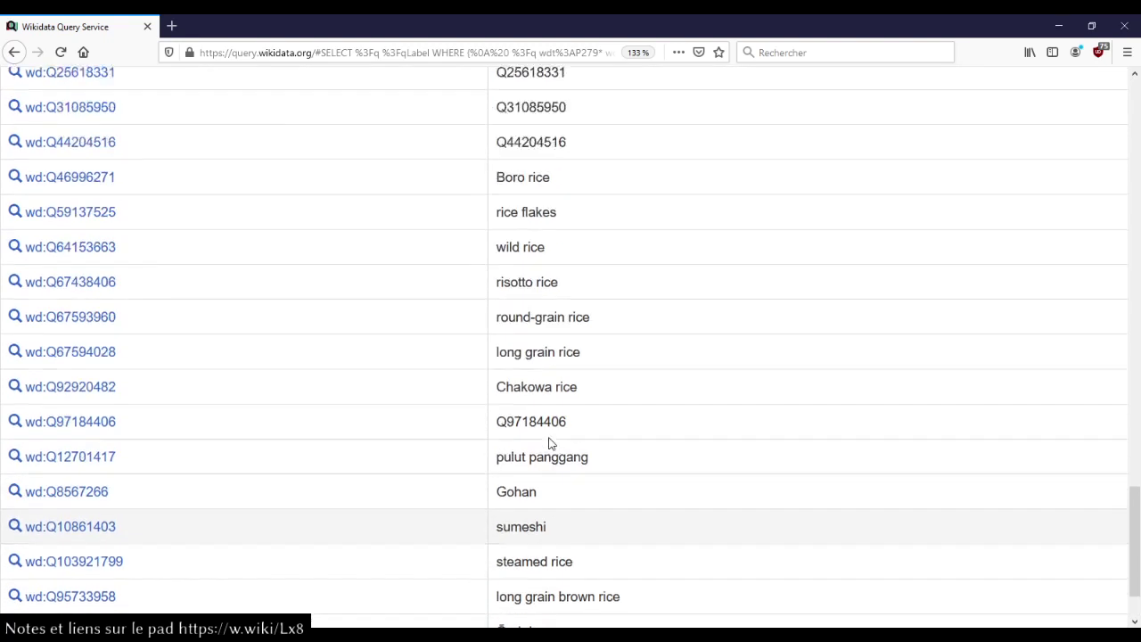
# Step: Return to the start of the riz results and re-examine the Levure de riz rouge entry
pyautogui.scroll(20, 548, 361)
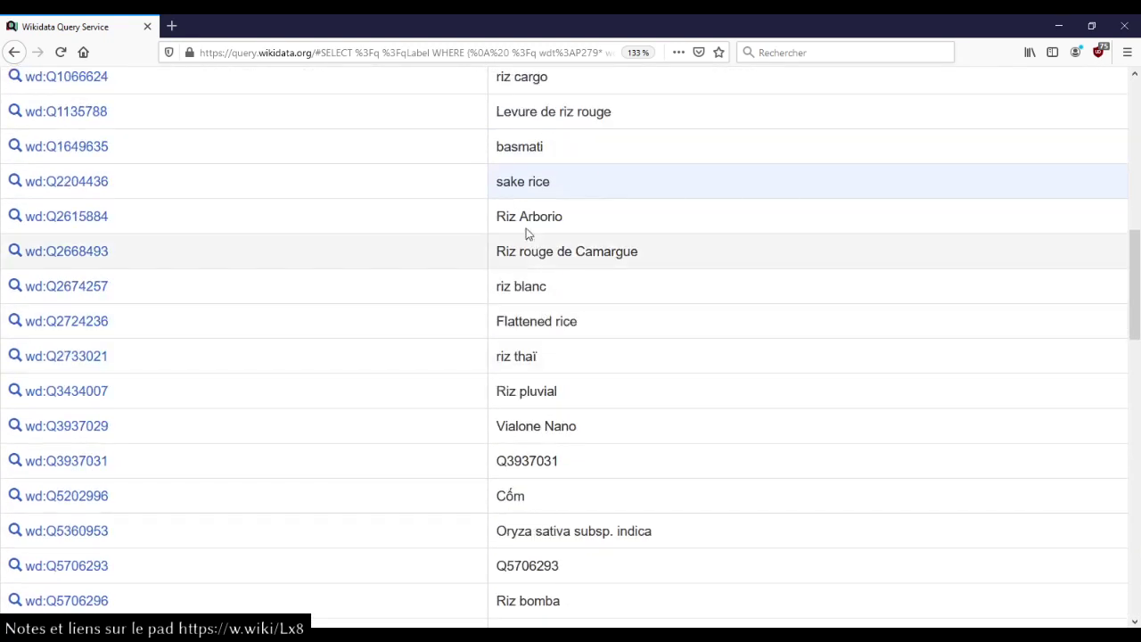
pyautogui.scroll(8, 550, 425)
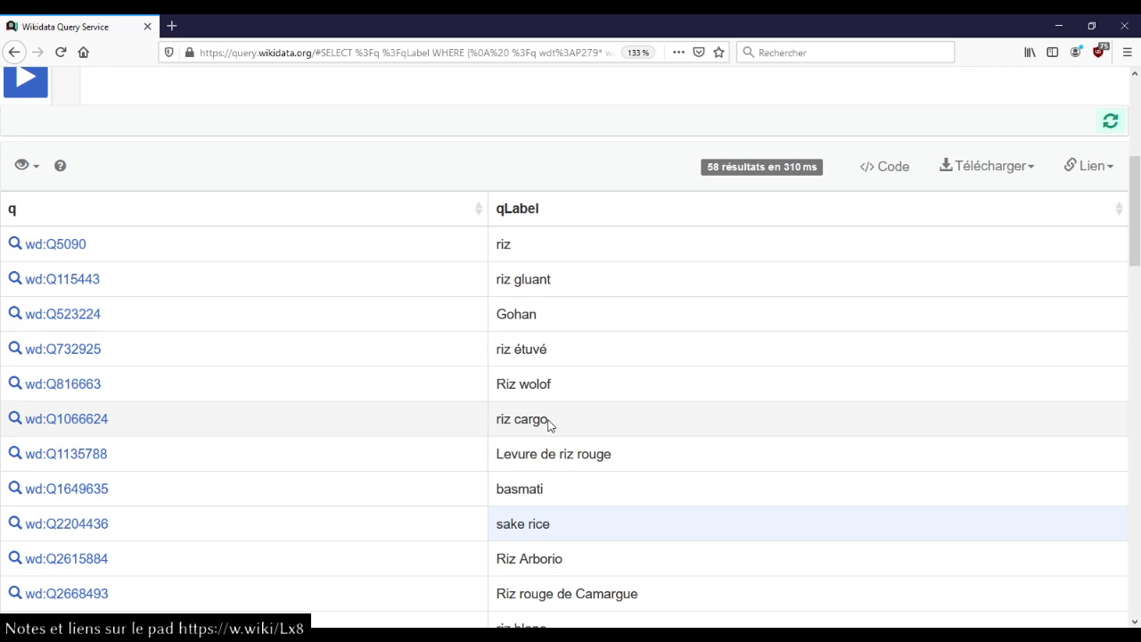
pyautogui.scroll(8, 548, 425)
pyautogui.scroll(-12, 548, 425)
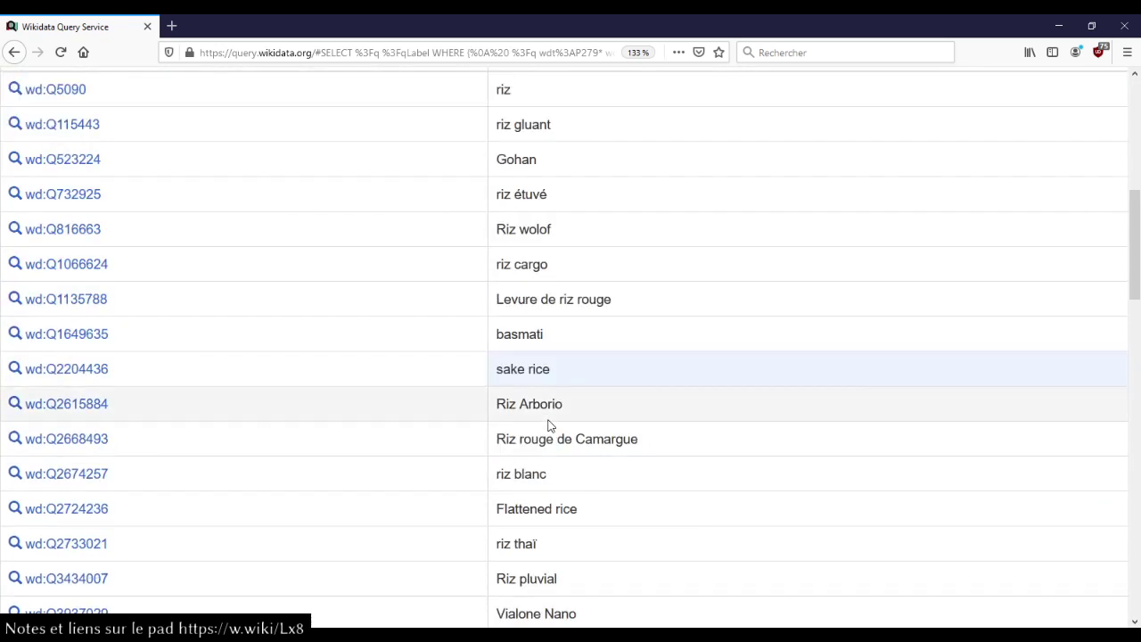
pyautogui.moveTo(526, 299); pyautogui.dragTo(650, 302)
pyautogui.doubleClick(650, 301)
pyautogui.click(642, 302)
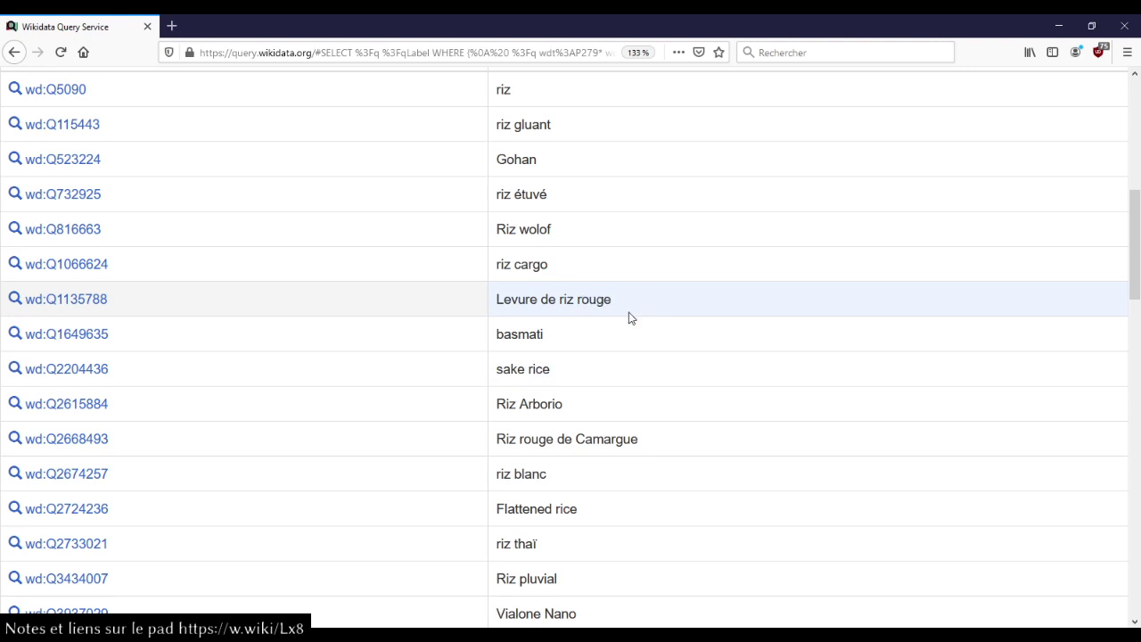
# Step: Examine the initial letters of the riz labels, including Riz wolof and Riz rouge de Camargue, and go back to the query
pyautogui.scroll(8, 629, 322)
pyautogui.scroll(-10, 629, 322)
pyautogui.scroll(-10, 629, 322)
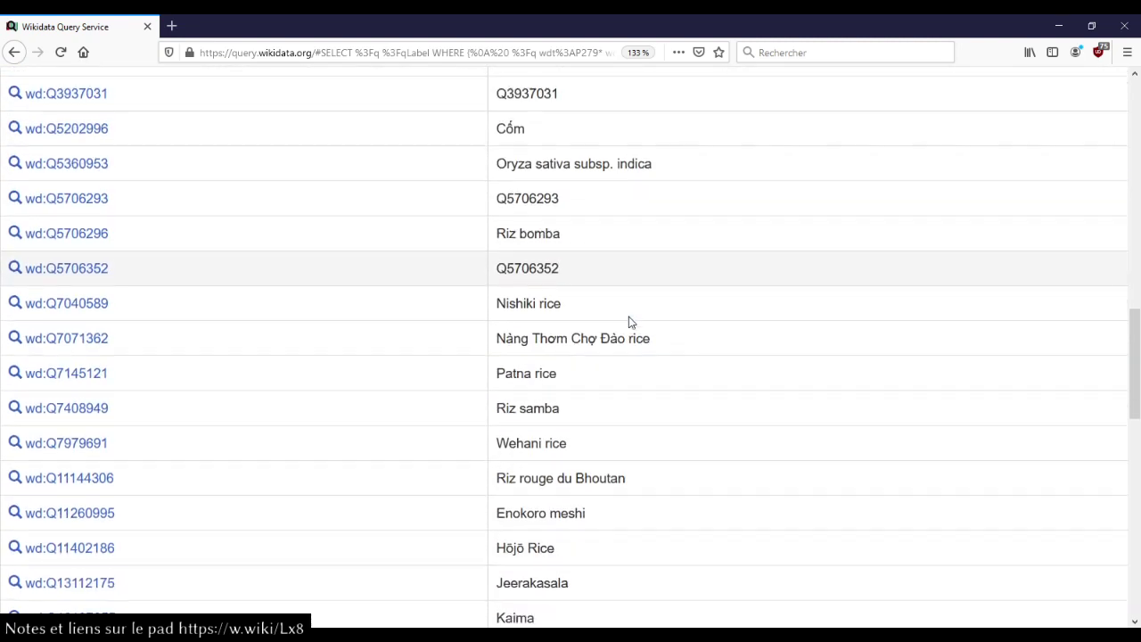
pyautogui.hotkey('ctrl', 'f')
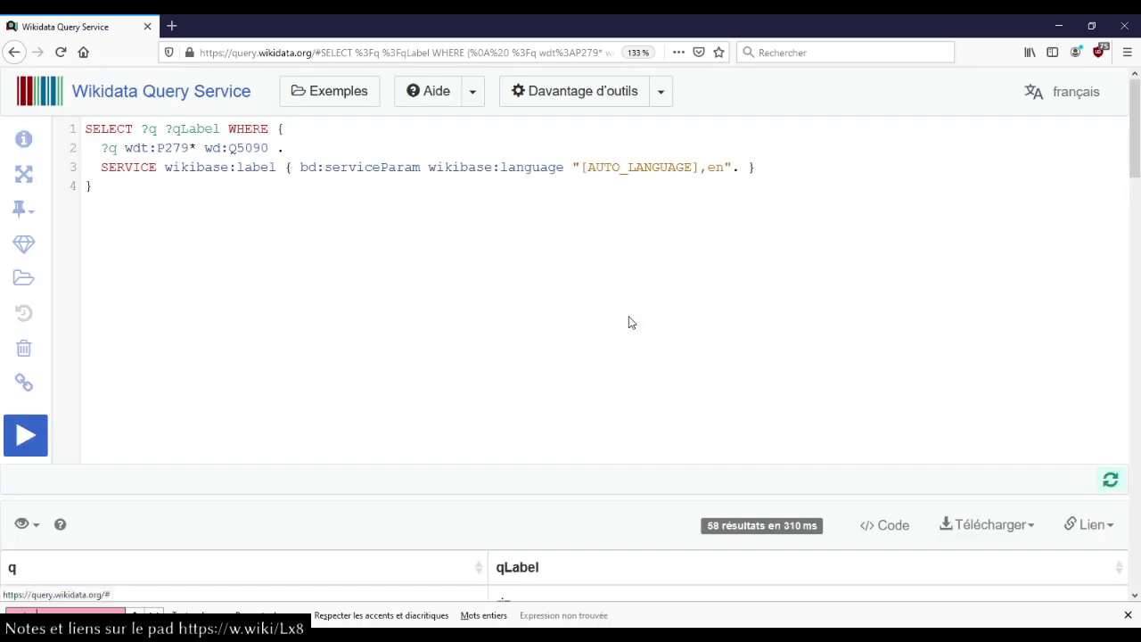
pyautogui.press('Escape')
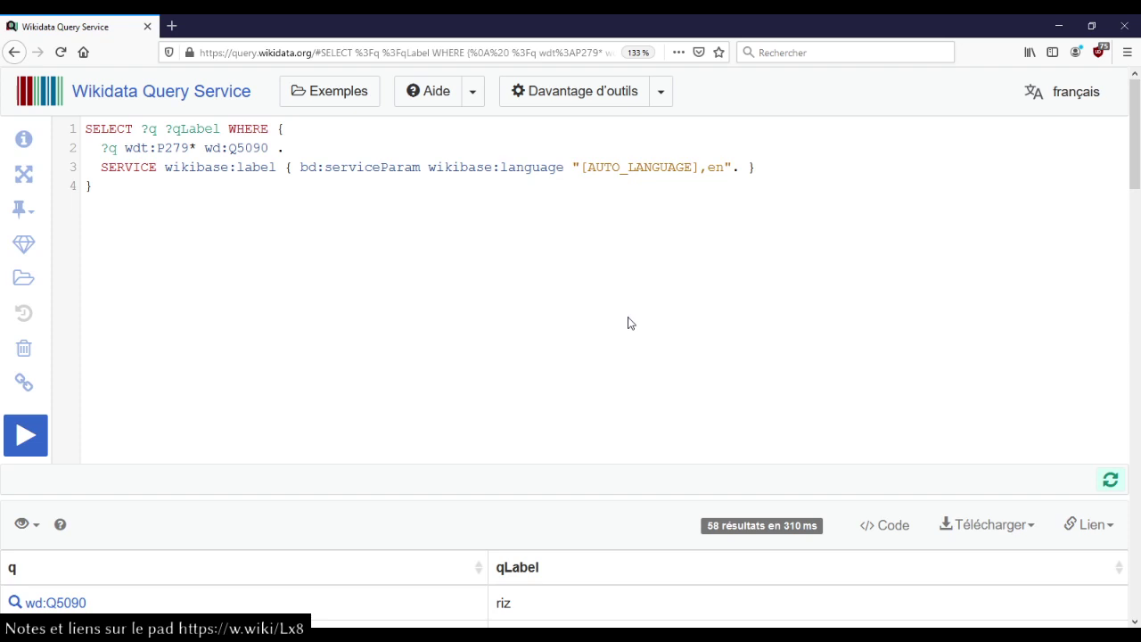
pyautogui.scroll(-5, 629, 323)
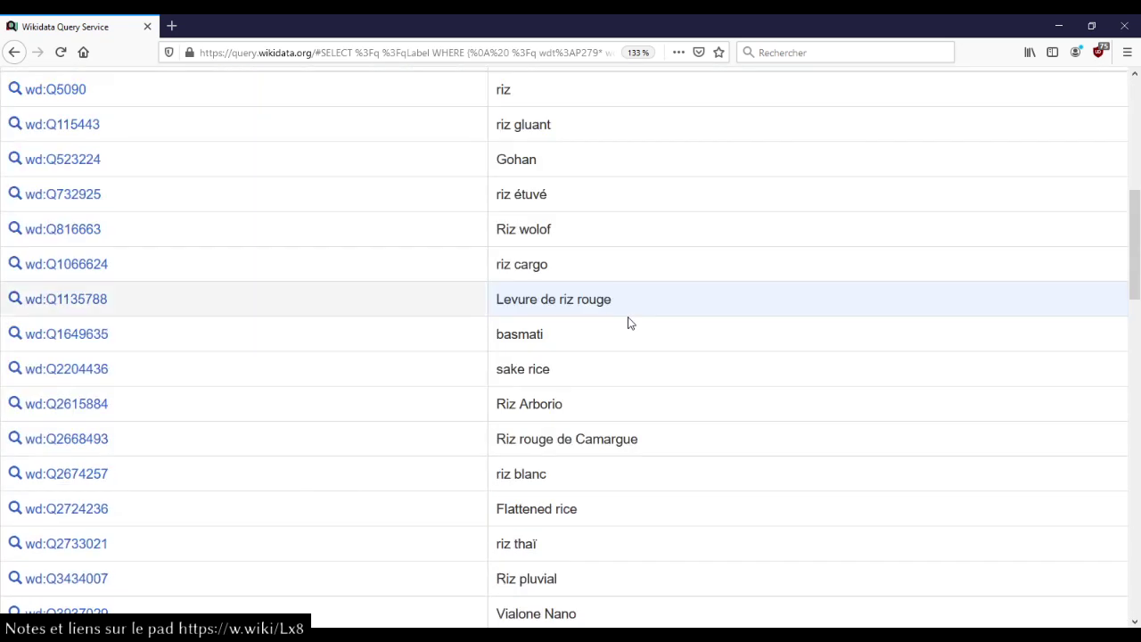
pyautogui.moveTo(497, 230); pyautogui.dragTo(506, 229)
pyautogui.moveTo(496, 403); pyautogui.dragTo(505, 438)
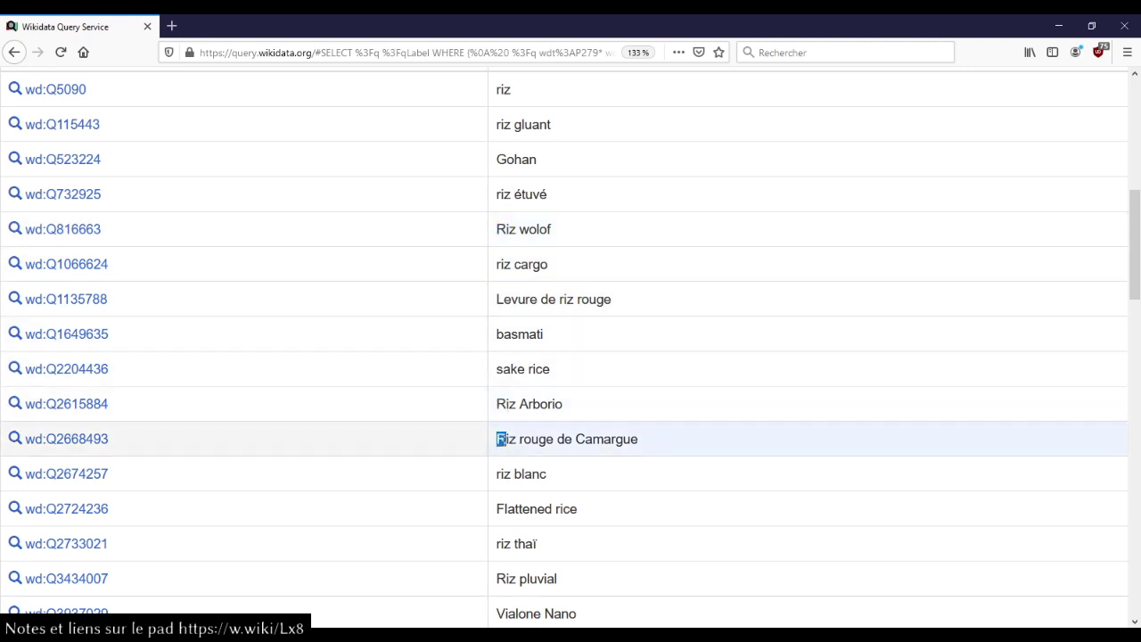
pyautogui.scroll(-3, 503, 446)
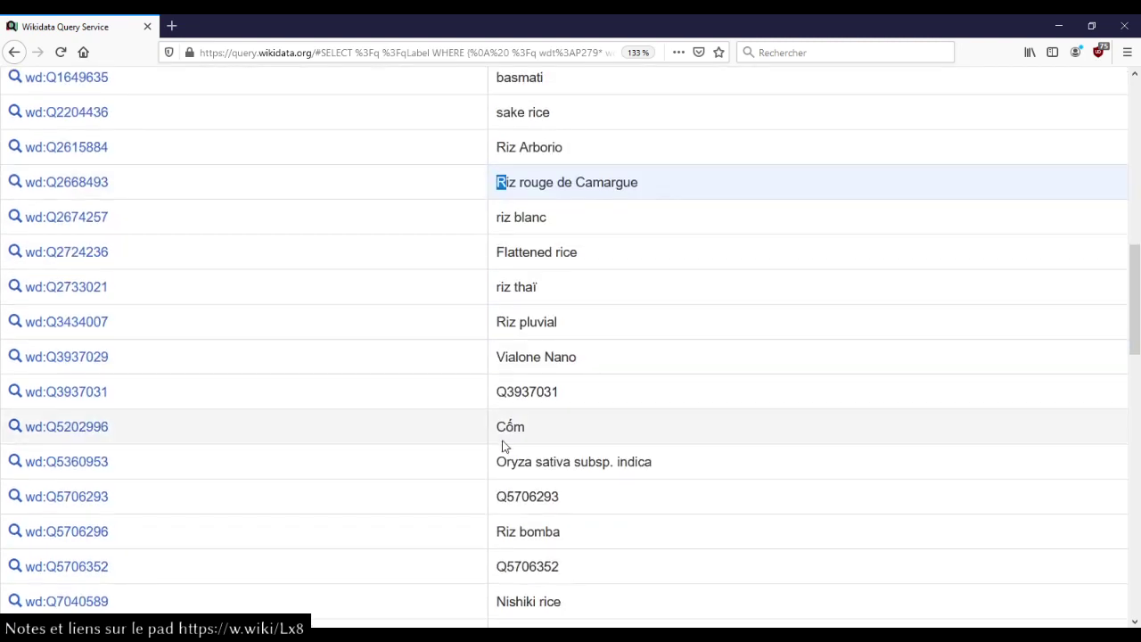
pyautogui.scroll(-1, 503, 446)
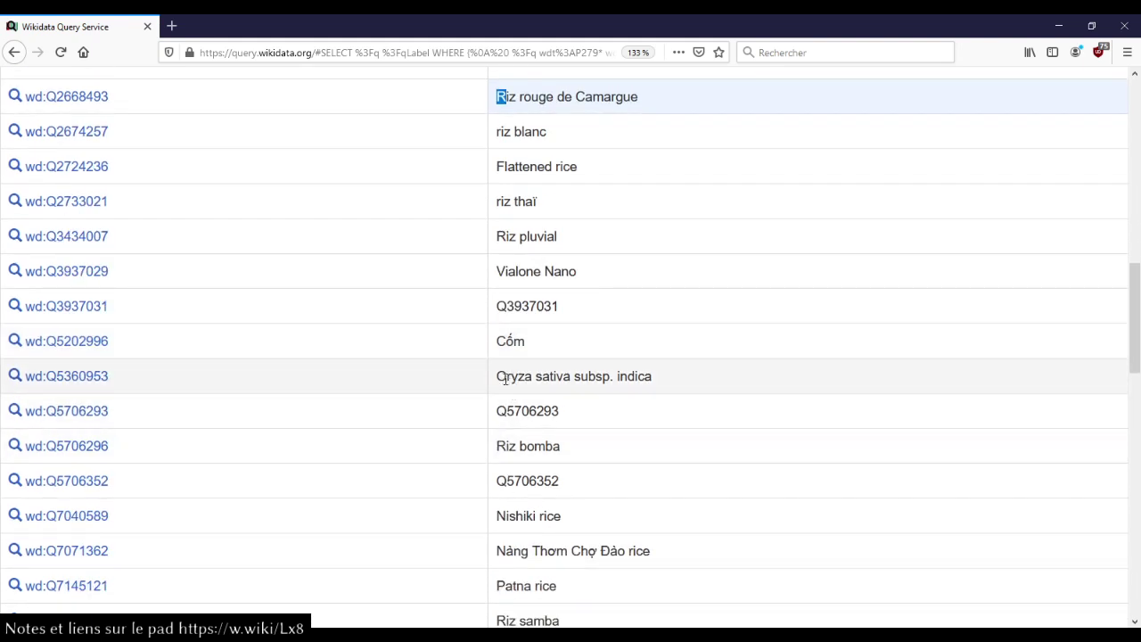
pyautogui.scroll(-1, 504, 380)
pyautogui.scroll(-4, 505, 380)
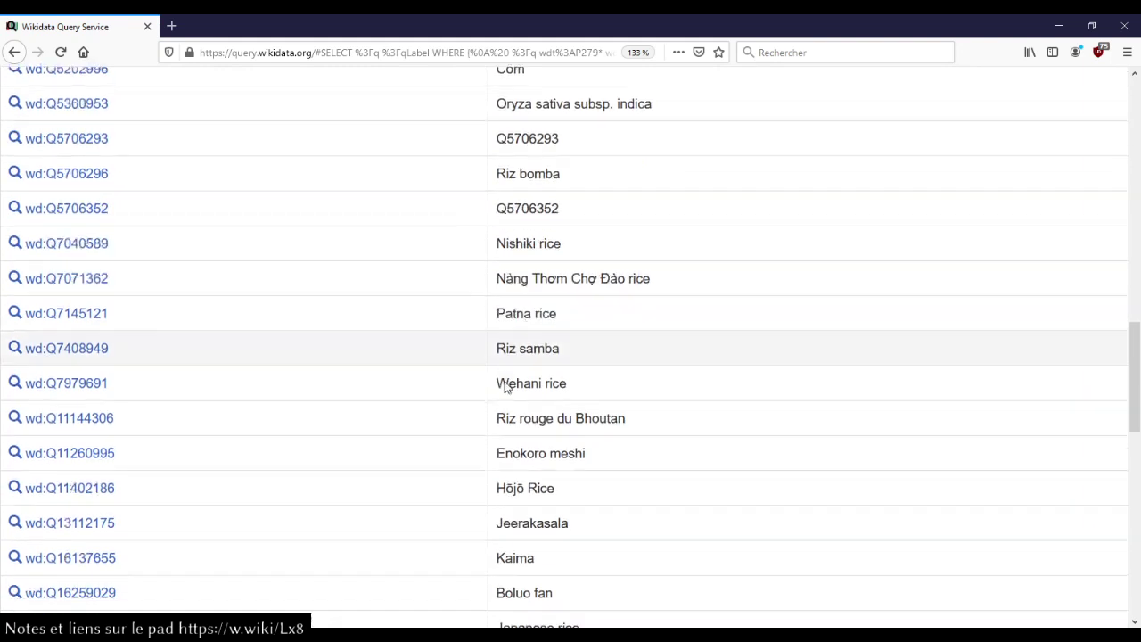
pyautogui.scroll(15, 505, 384)
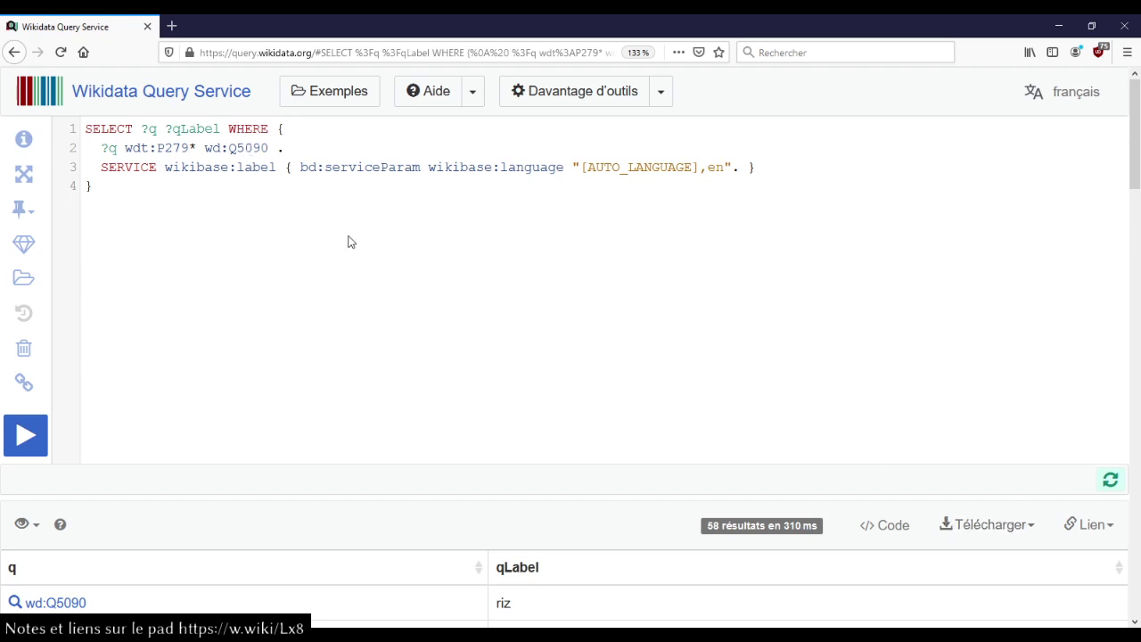
# Step: Replace riz with the precipitation item pluie, wd:Q7925, in the P279* triple and run the query
pyautogui.doubleClick(257, 149)
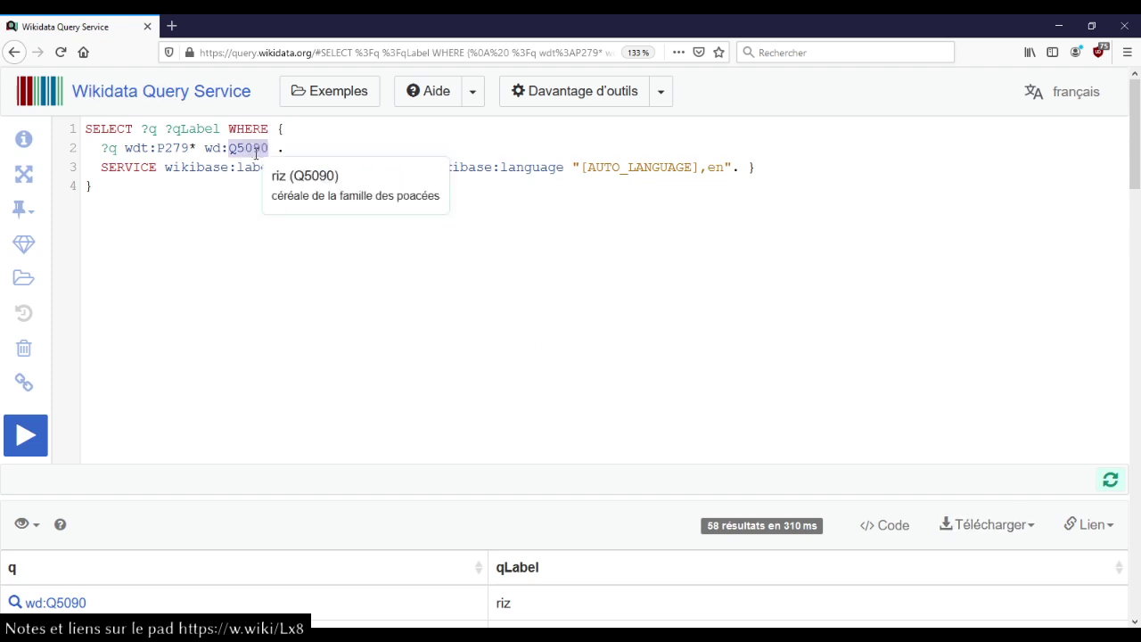
pyautogui.press('BackSpace')
pyautogui.hotkey('ctrl', 'space')
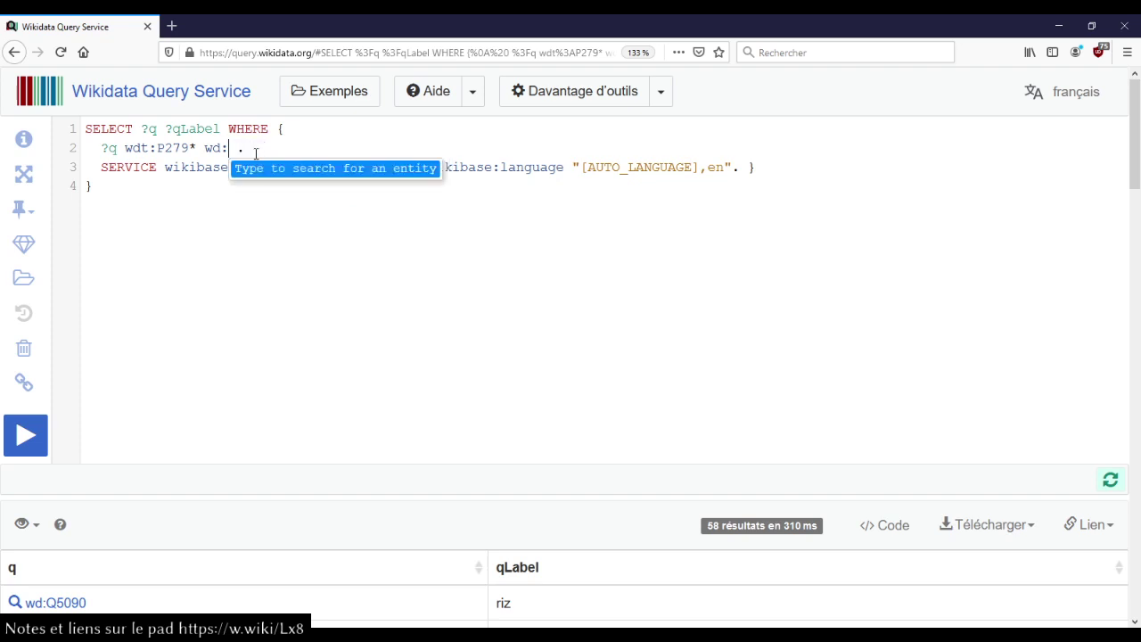
pyautogui.write('pluie')
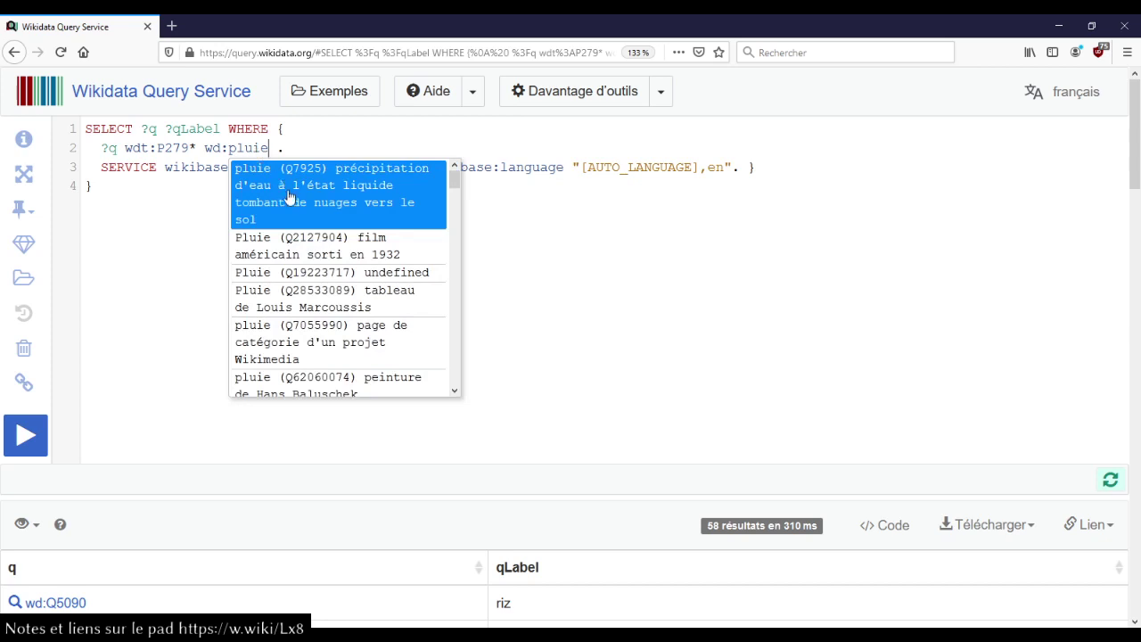
pyautogui.click(289, 196)
pyautogui.hotkey('ctrl', 'Return')
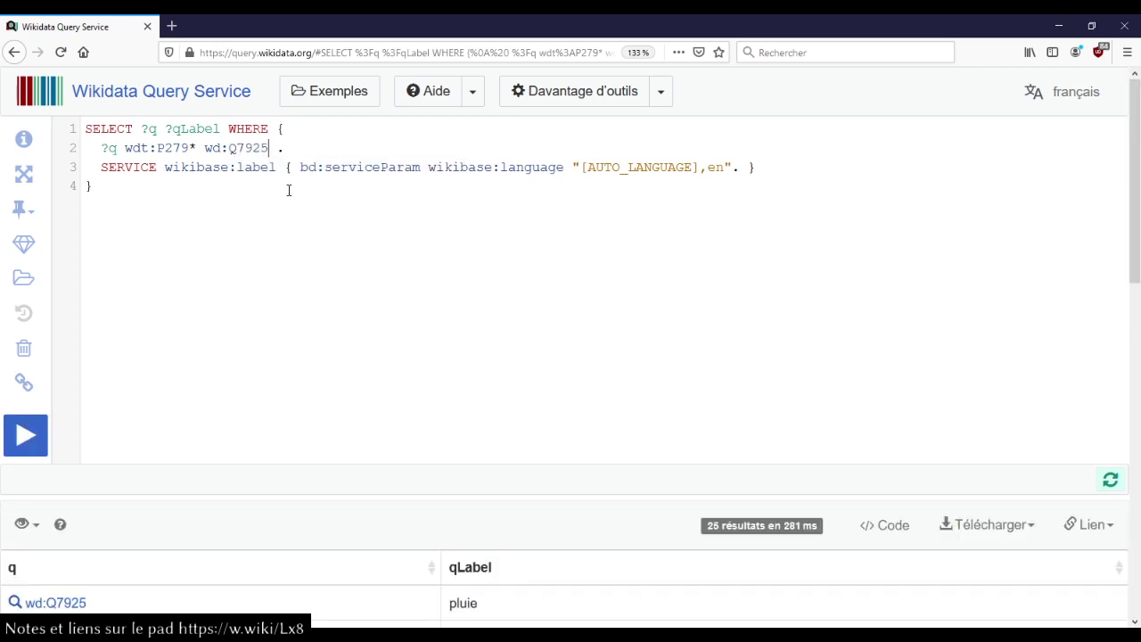
# Step: Look through the pluie subclasses and open the Bruine verglaçante item (Q1608839) in a separate browser tab
pyautogui.scroll(-5, 324, 196)
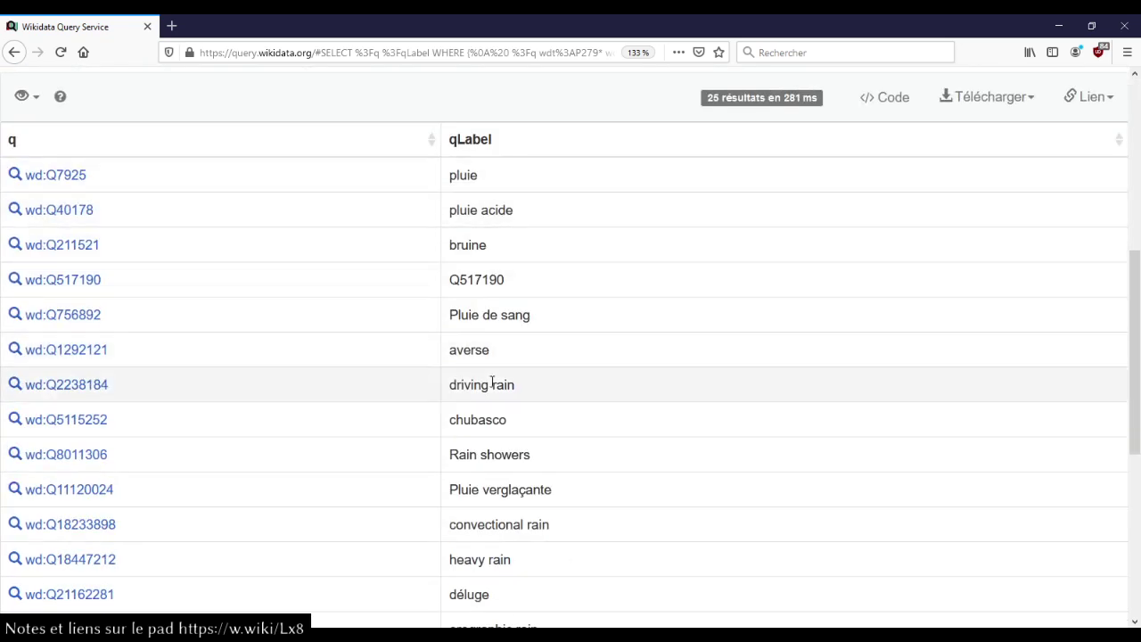
pyautogui.scroll(-2, 529, 375)
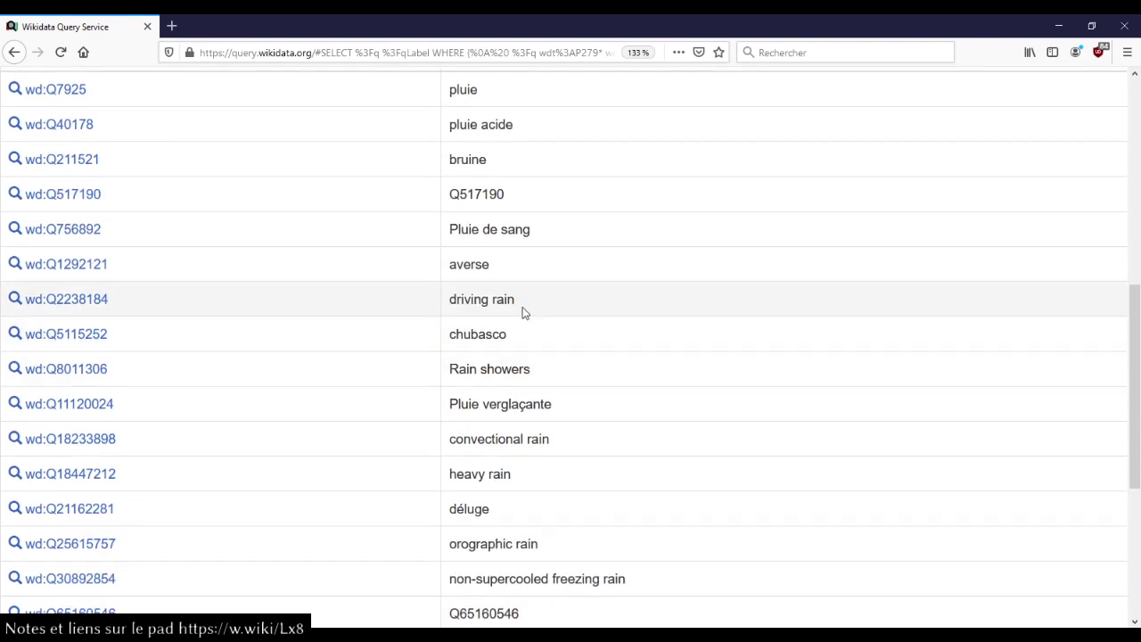
pyautogui.scroll(-1, 524, 382)
pyautogui.scroll(-2, 524, 382)
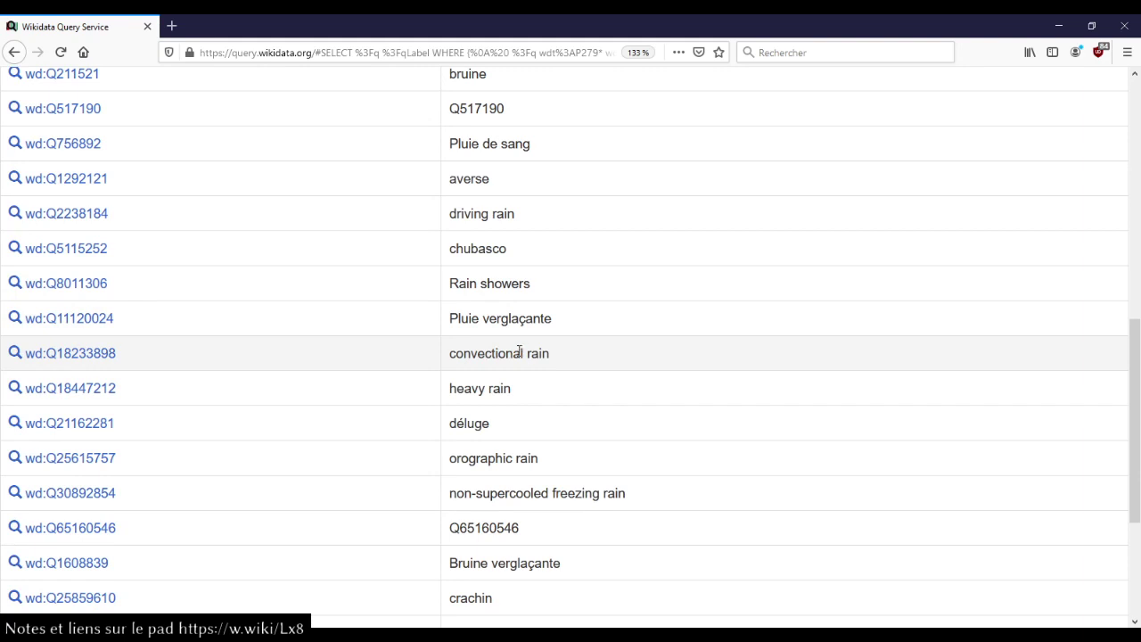
pyautogui.scroll(-4, 519, 352)
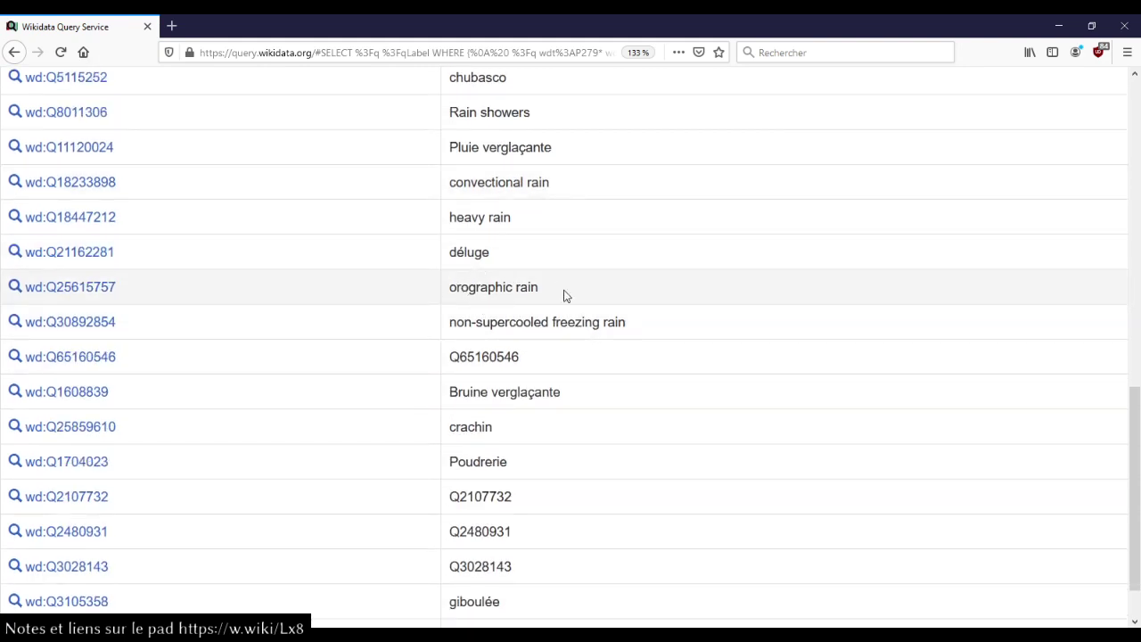
pyautogui.scroll(-2, 563, 295)
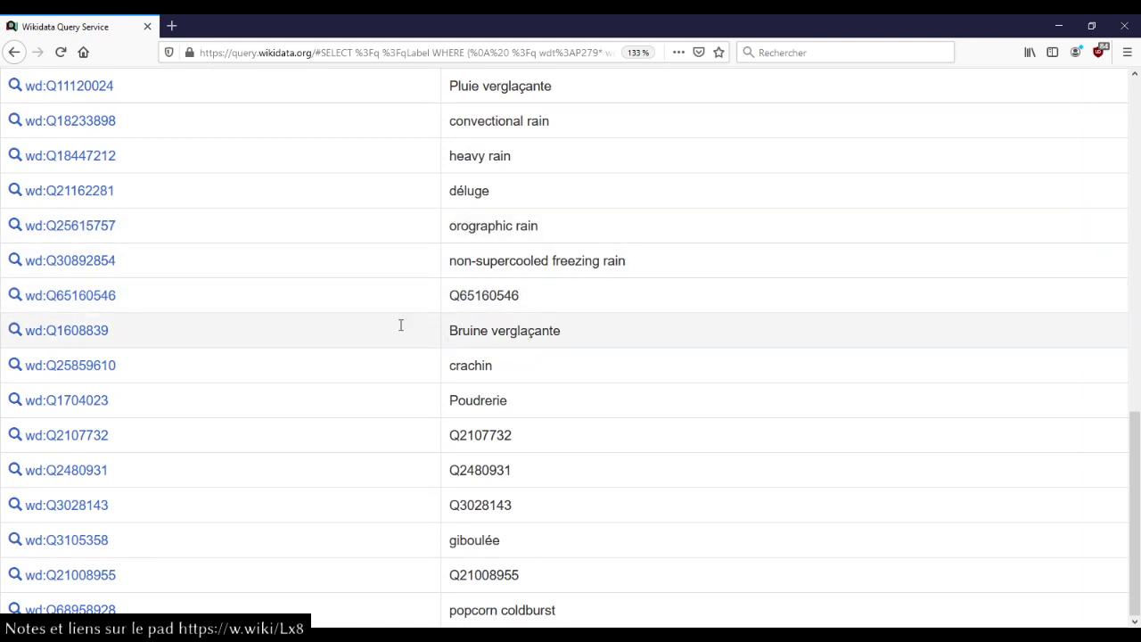
pyautogui.middleClick(59, 336)
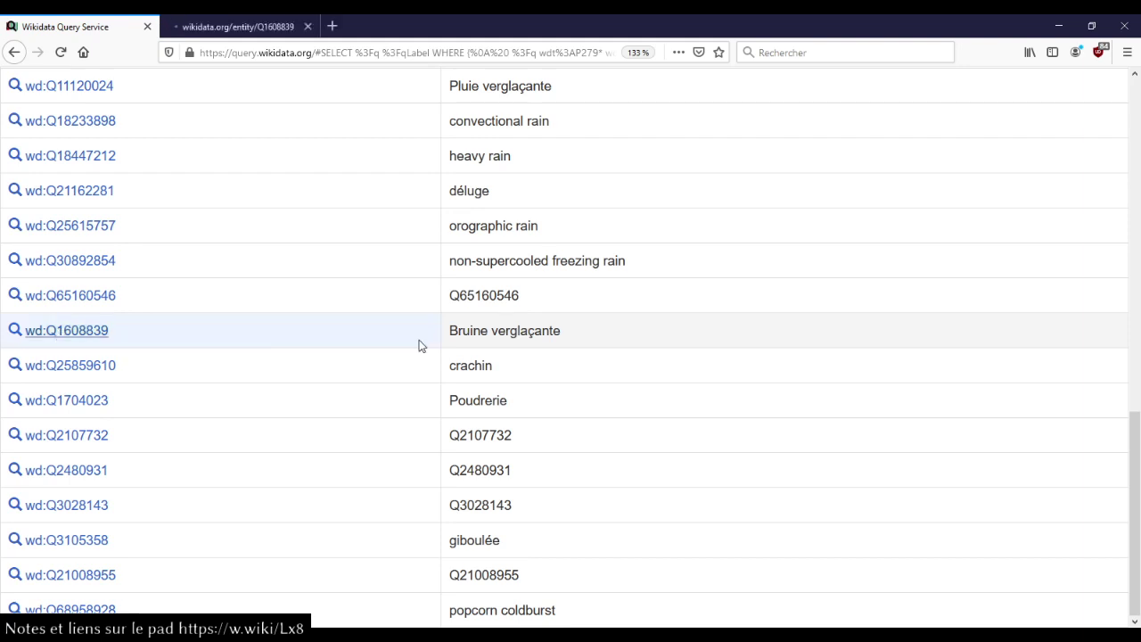
pyautogui.click(230, 28)
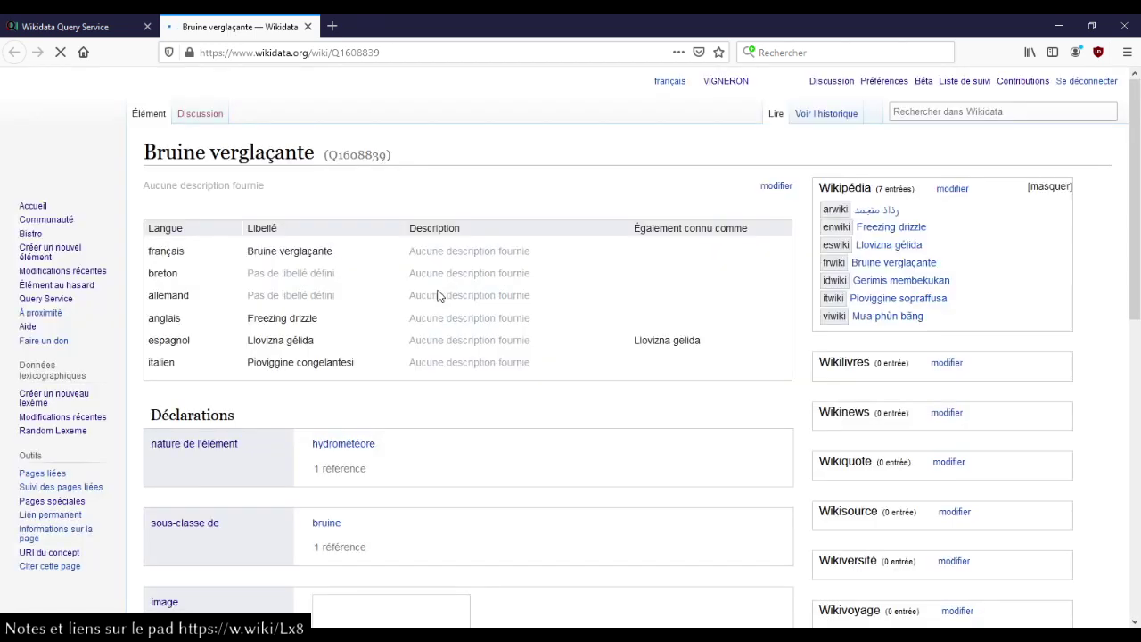
# Step: Change the Bruine verglaçante item's French label to "bruine verglaçante" with a lowercase initial, and save it
pyautogui.scroll(-2, 437, 296)
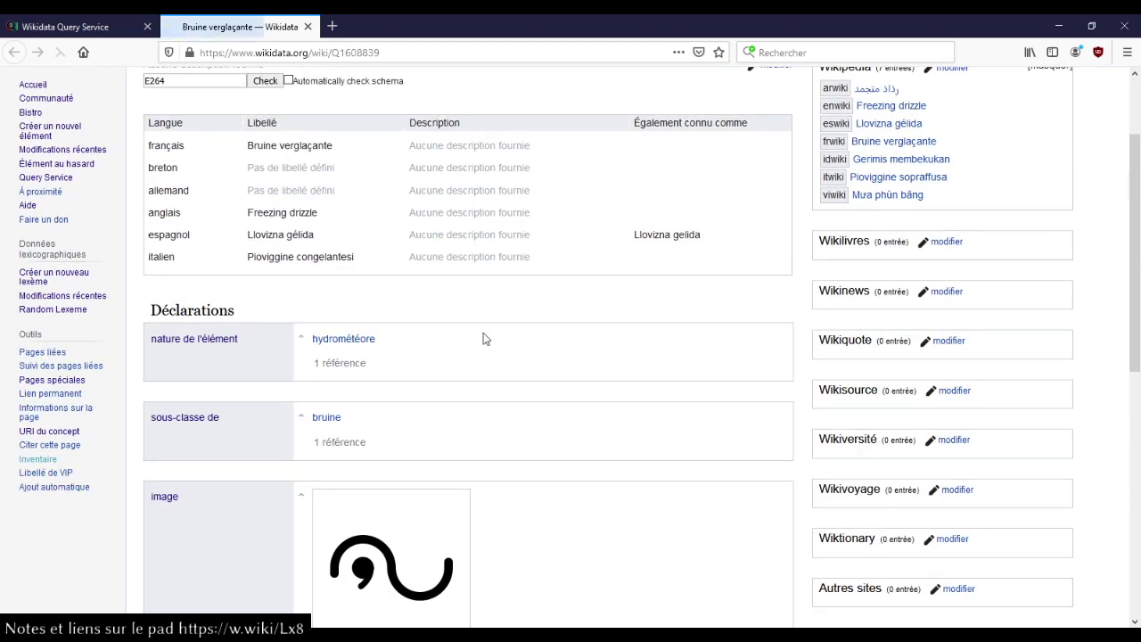
pyautogui.scroll(3, 480, 357)
pyautogui.click(775, 188)
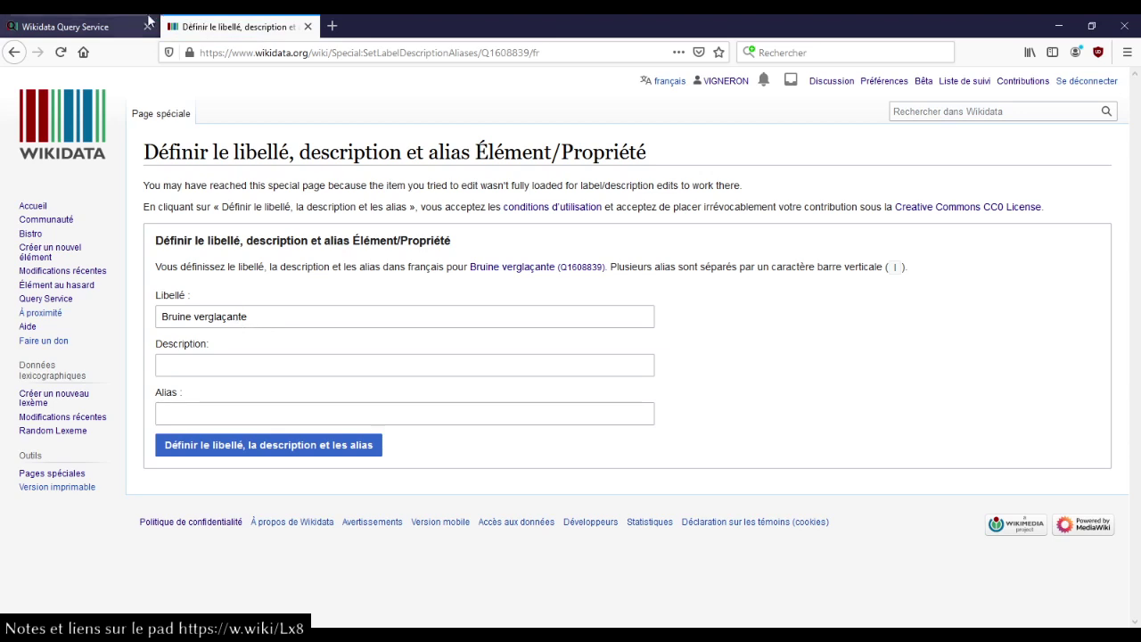
pyautogui.click(107, 27)
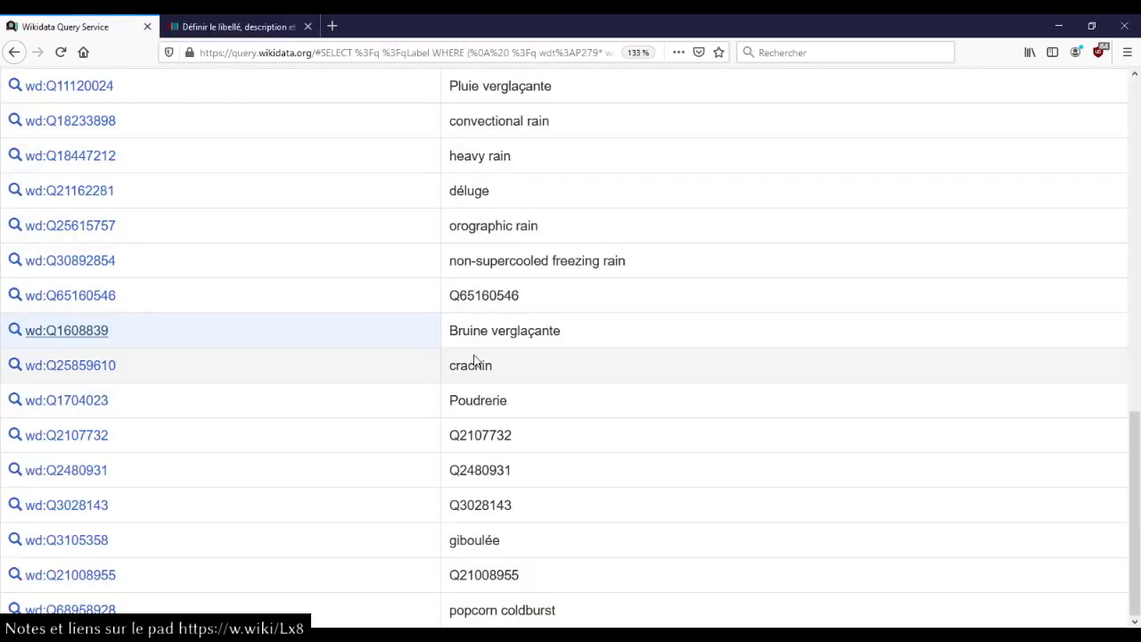
pyautogui.click(223, 27)
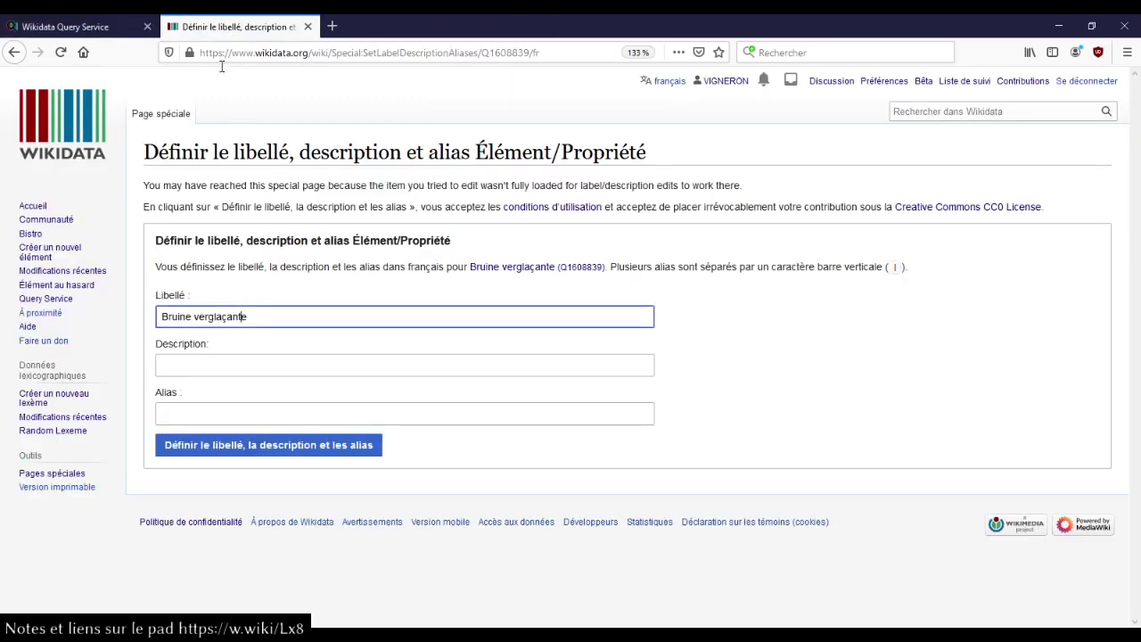
pyautogui.press('Delete')
pyautogui.write('b')
pyautogui.press('Return')
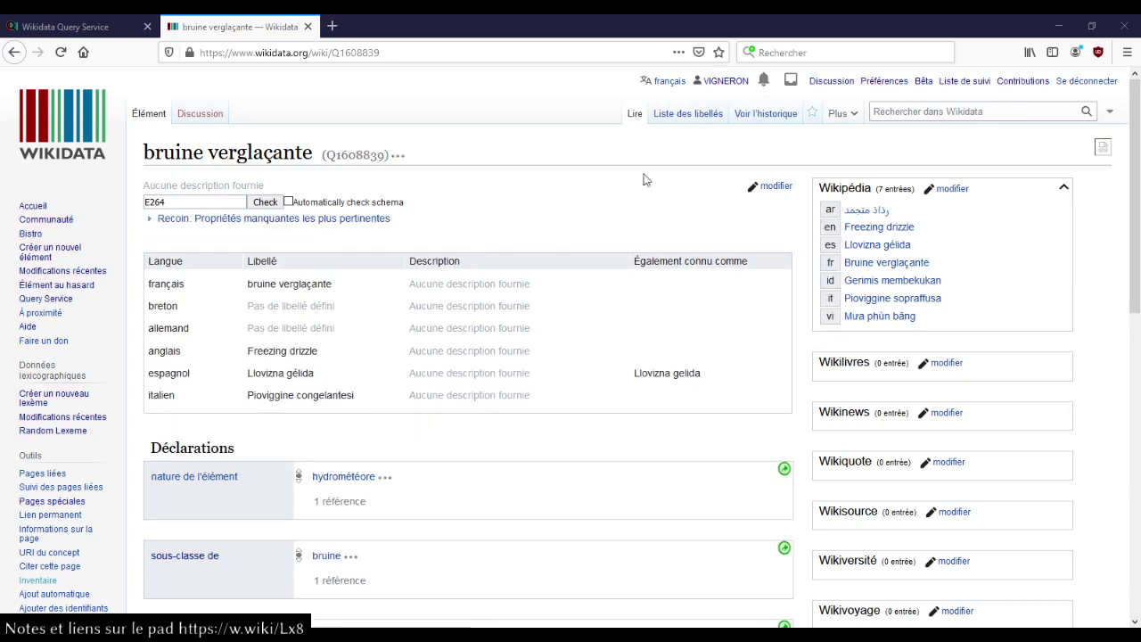
# Step: Open the Wikidata item Q48214385 in a separate browser tab and close the bruine verglaçante tab
pyautogui.click(333, 26)
pyautogui.write('https://www.wikidata.org/wiki/Q48214385')
pyautogui.press('Return')
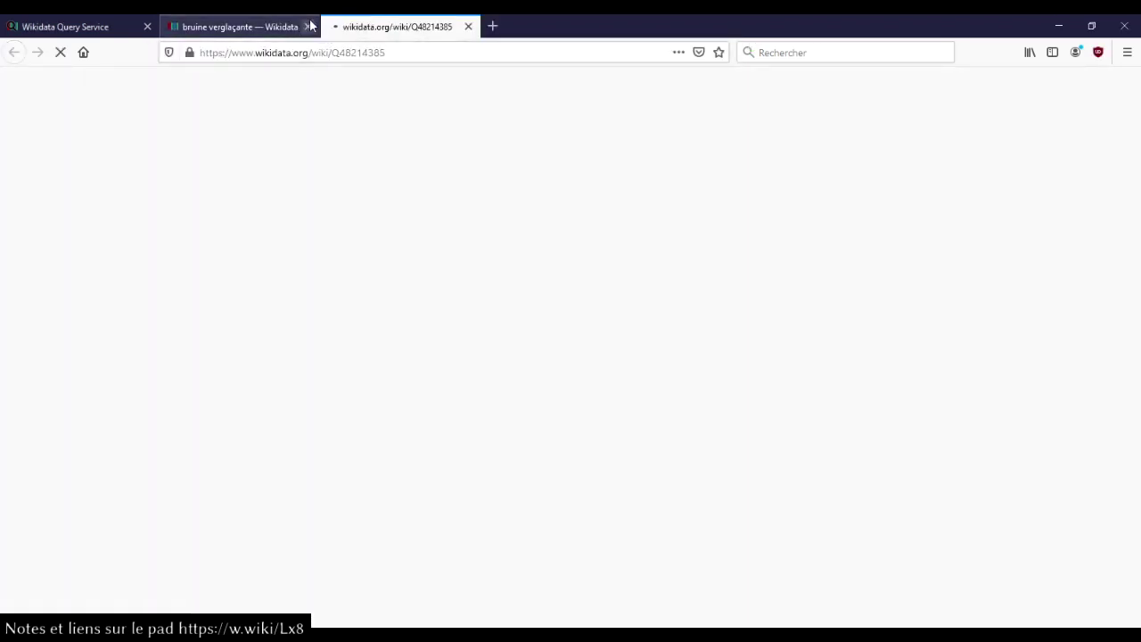
pyautogui.click(308, 25)
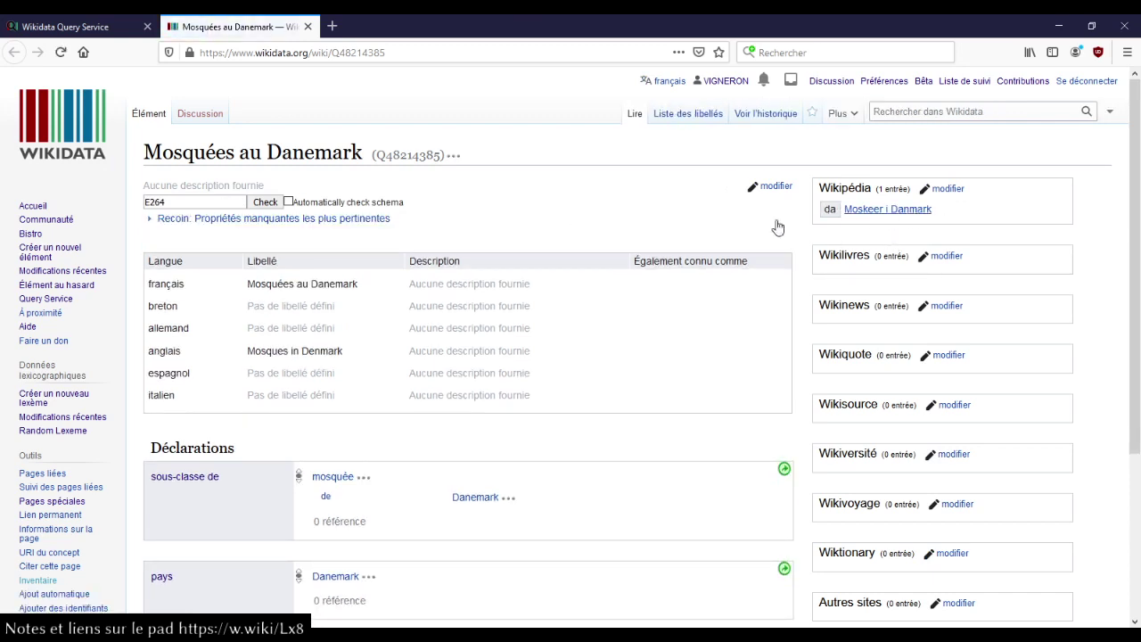
# Step: Examine the labels and the sous-classe de, pays and catégorie statements of the Mosquées au Danemark item, reloading the page along the way
pyautogui.scroll(-5, 615, 280)
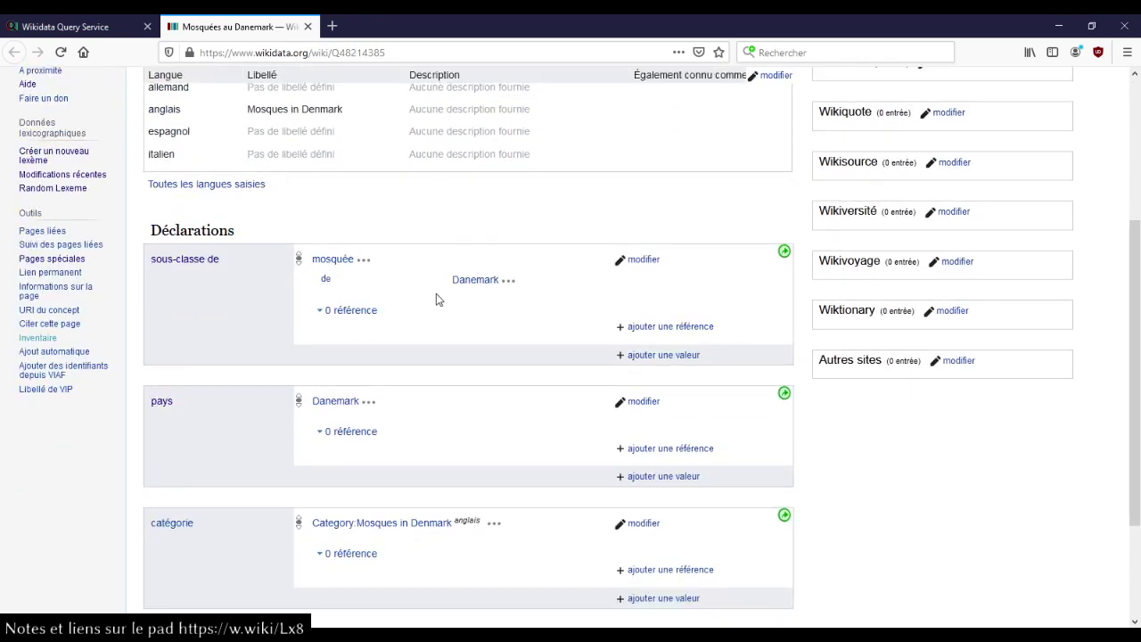
pyautogui.scroll(5, 436, 293)
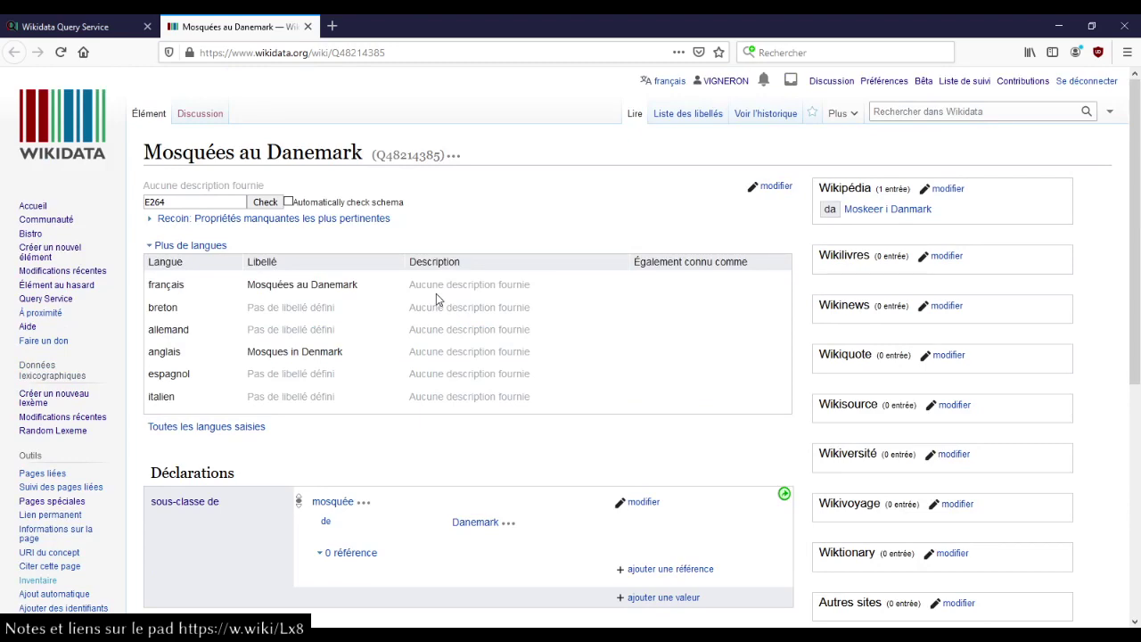
pyautogui.scroll(-5, 436, 298)
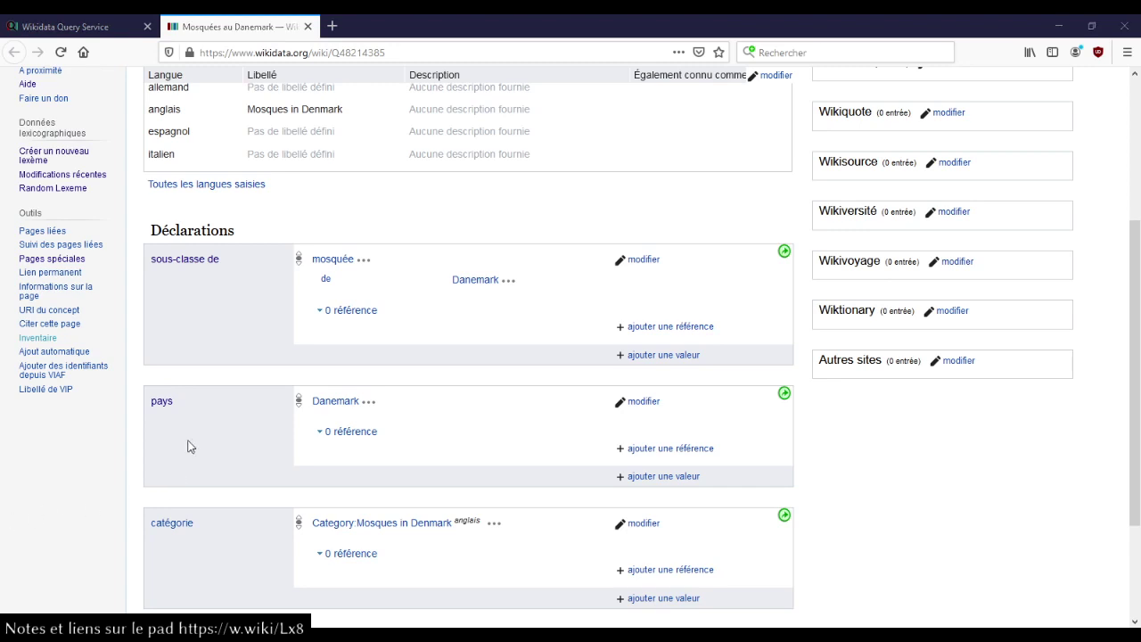
pyautogui.press('F5')
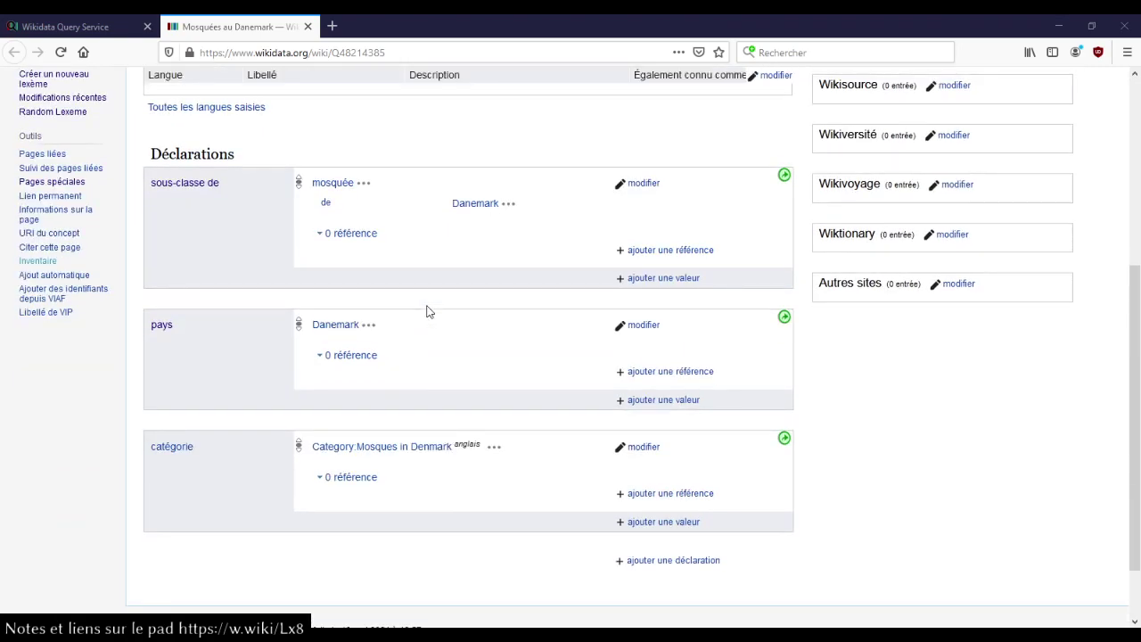
pyautogui.scroll(-2, 426, 310)
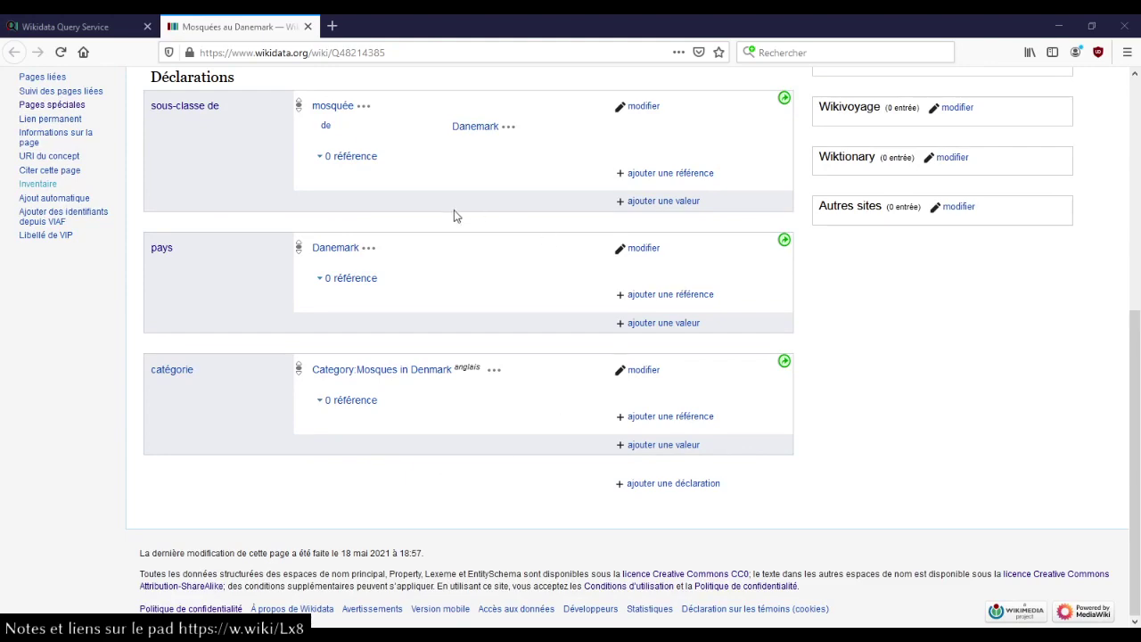
pyautogui.scroll(1, 453, 268)
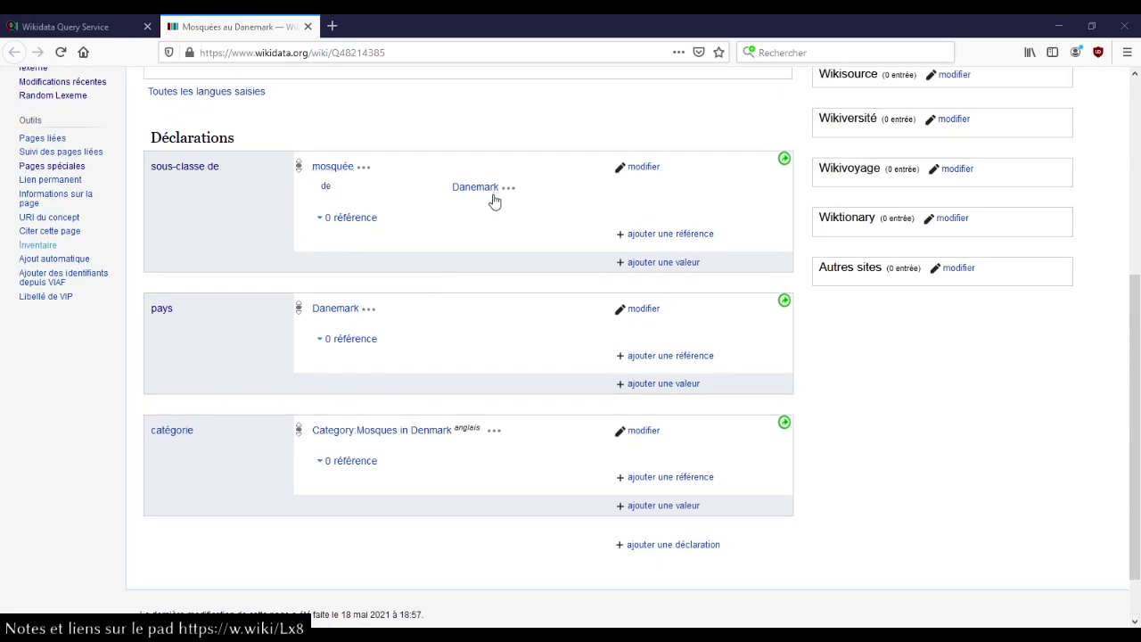
pyautogui.scroll(5, 515, 337)
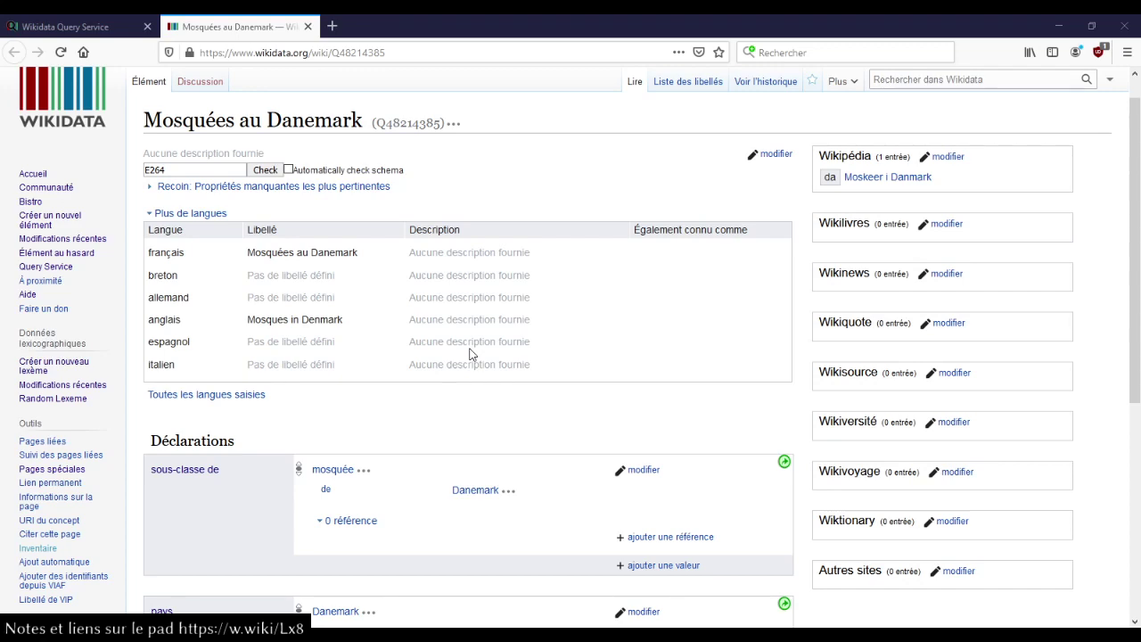
pyautogui.scroll(-3, 462, 356)
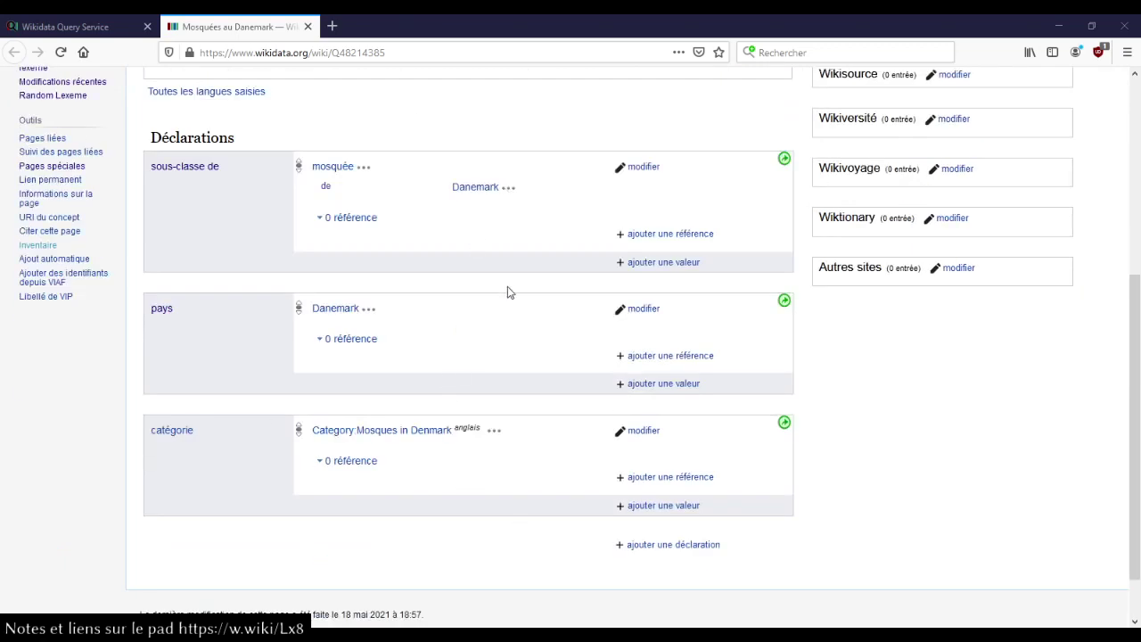
pyautogui.scroll(3, 517, 294)
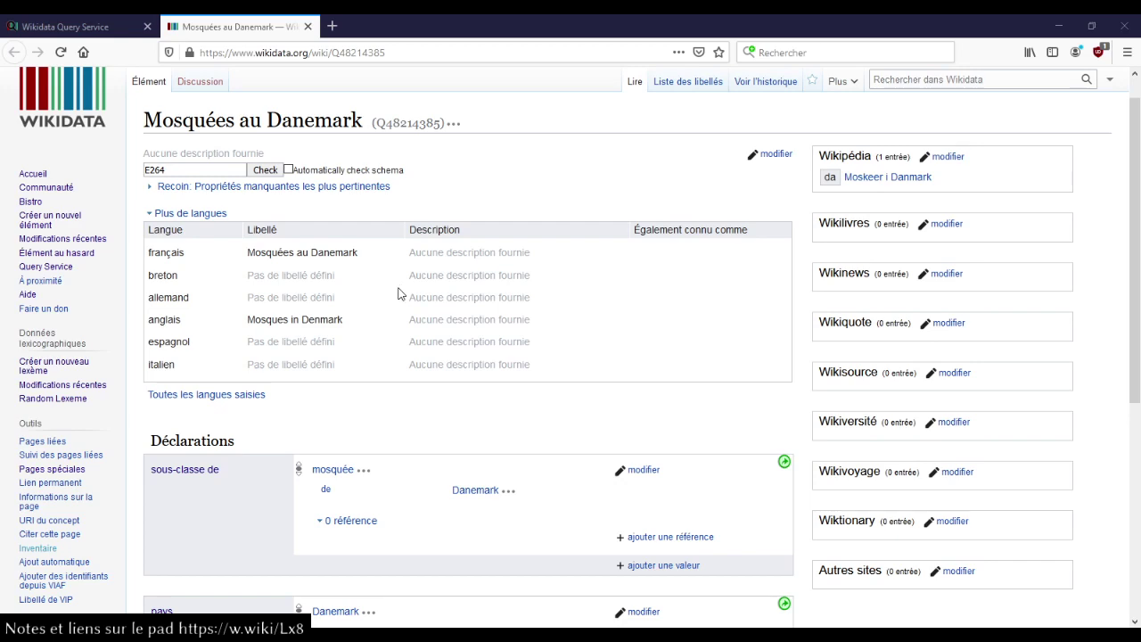
pyautogui.scroll(-5, 398, 293)
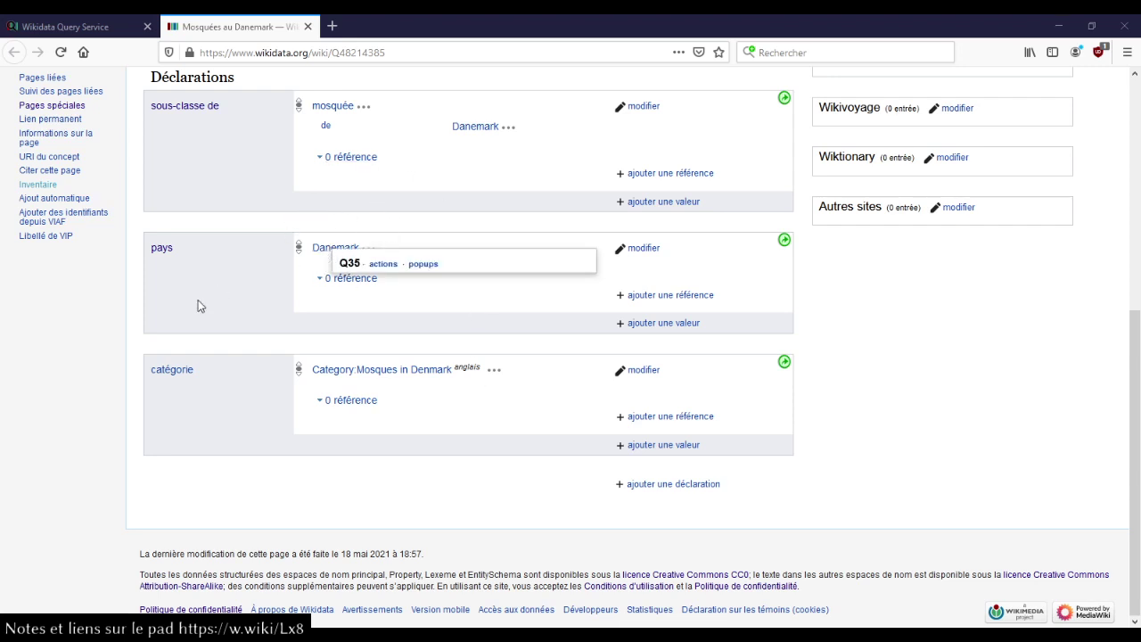
pyautogui.scroll(1, 214, 317)
pyautogui.scroll(5, 214, 317)
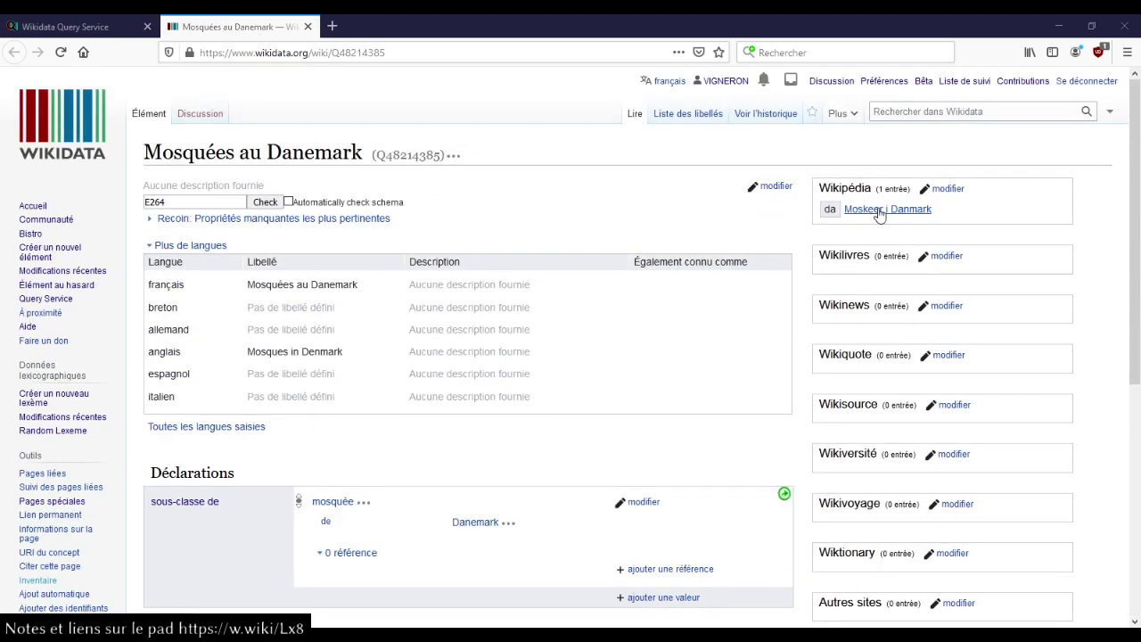
# Step: Open the item's linked Danish Wikipedia article, Moskeer i Danmark, in a separate tab and look through it from introduction to references
pyautogui.middleClick(895, 214)
pyautogui.click(422, 36)
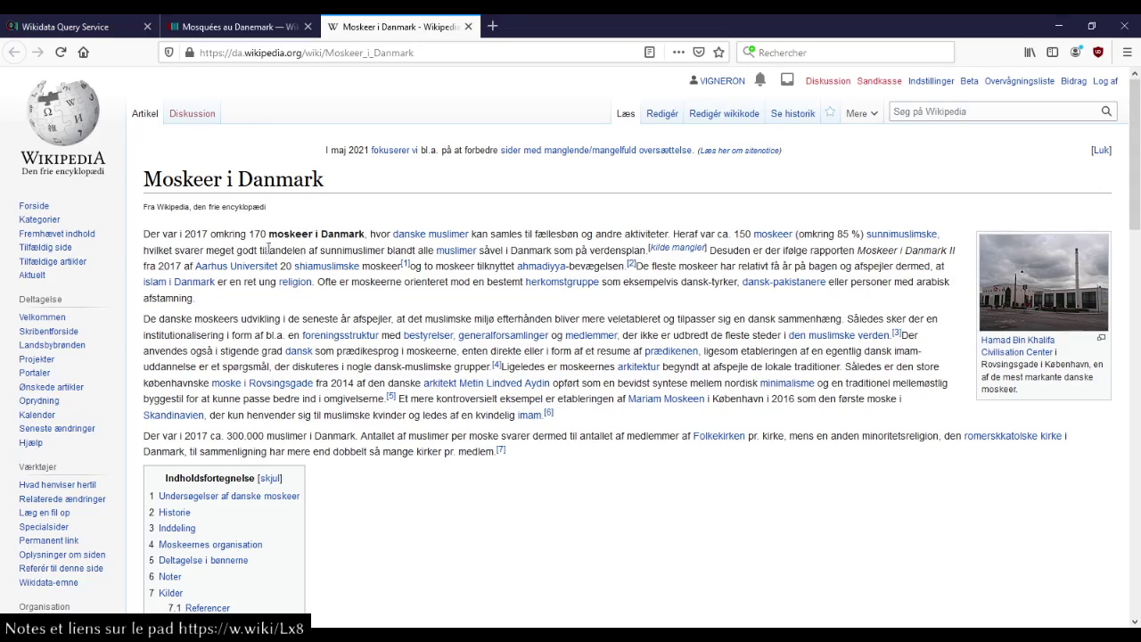
pyautogui.scroll(-3, 484, 337)
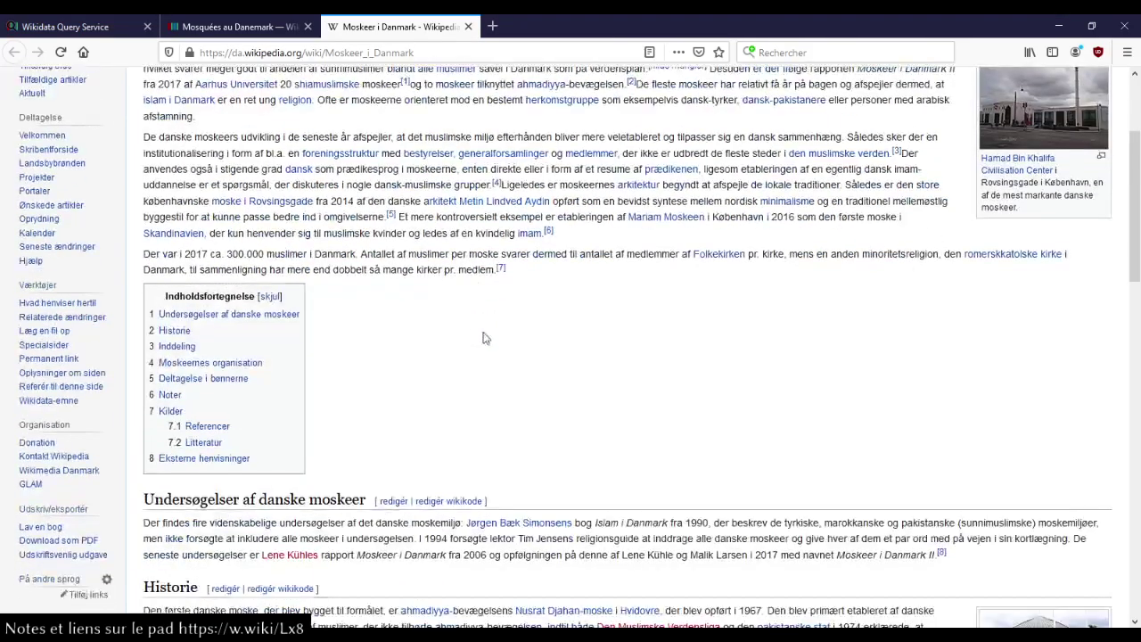
pyautogui.scroll(-8, 484, 337)
pyautogui.scroll(-4, 484, 332)
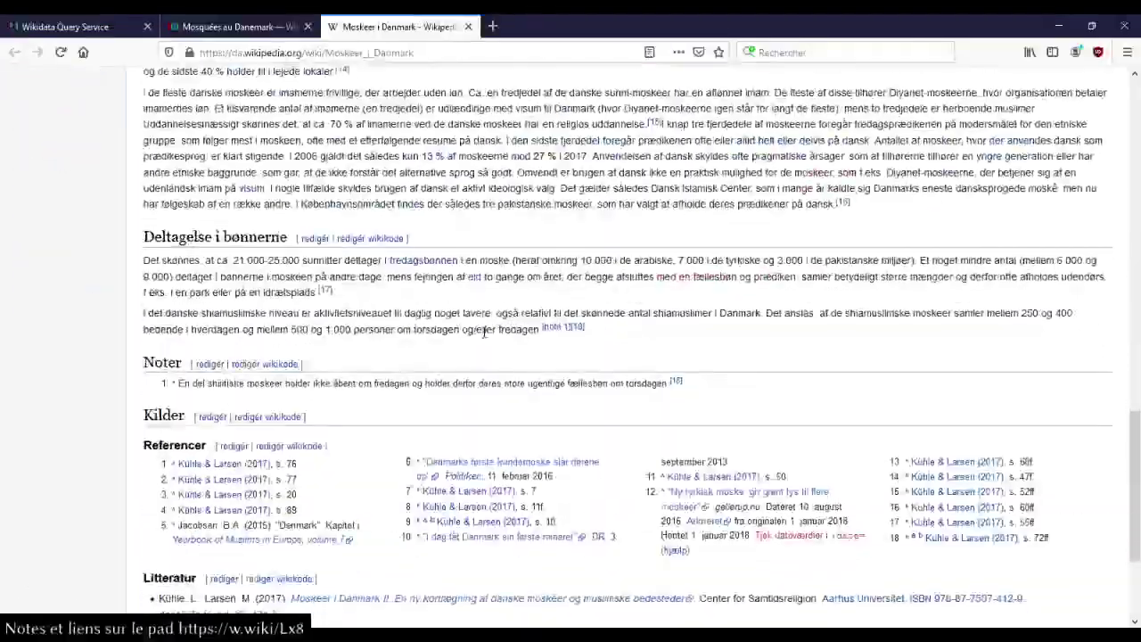
pyautogui.scroll(-3, 484, 337)
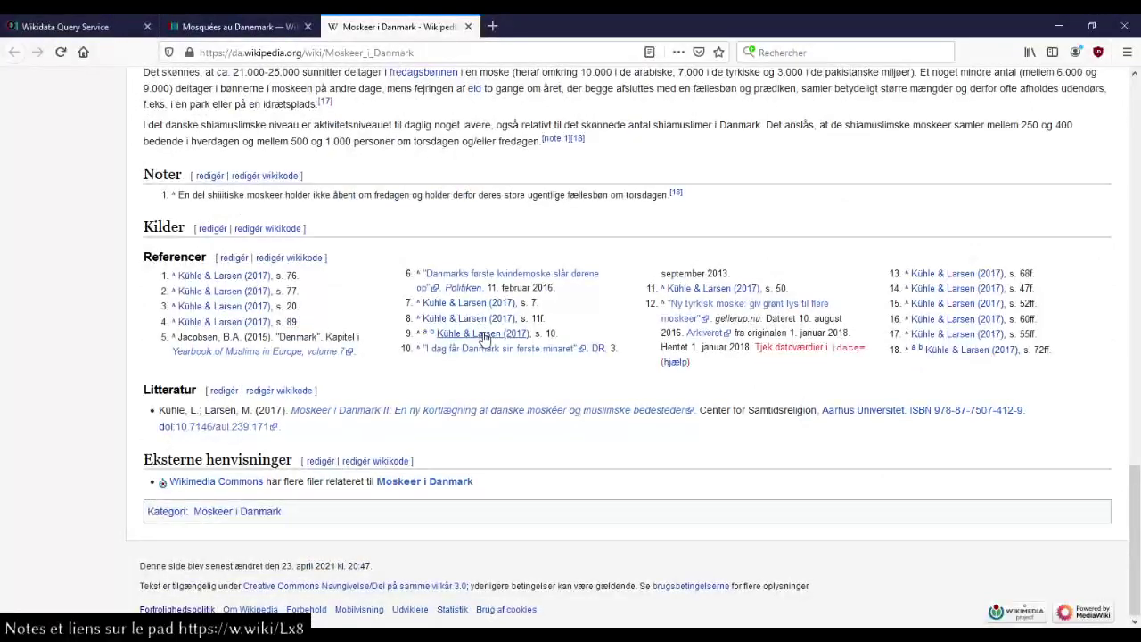
pyautogui.scroll(10, 484, 337)
pyautogui.scroll(3, 484, 334)
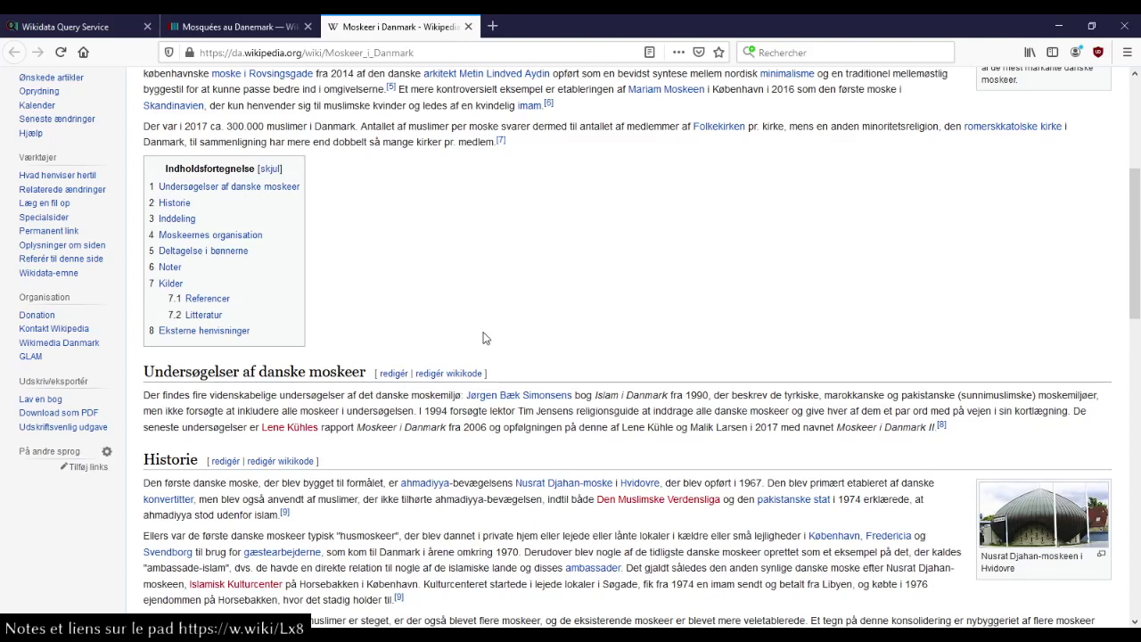
pyautogui.scroll(3, 485, 347)
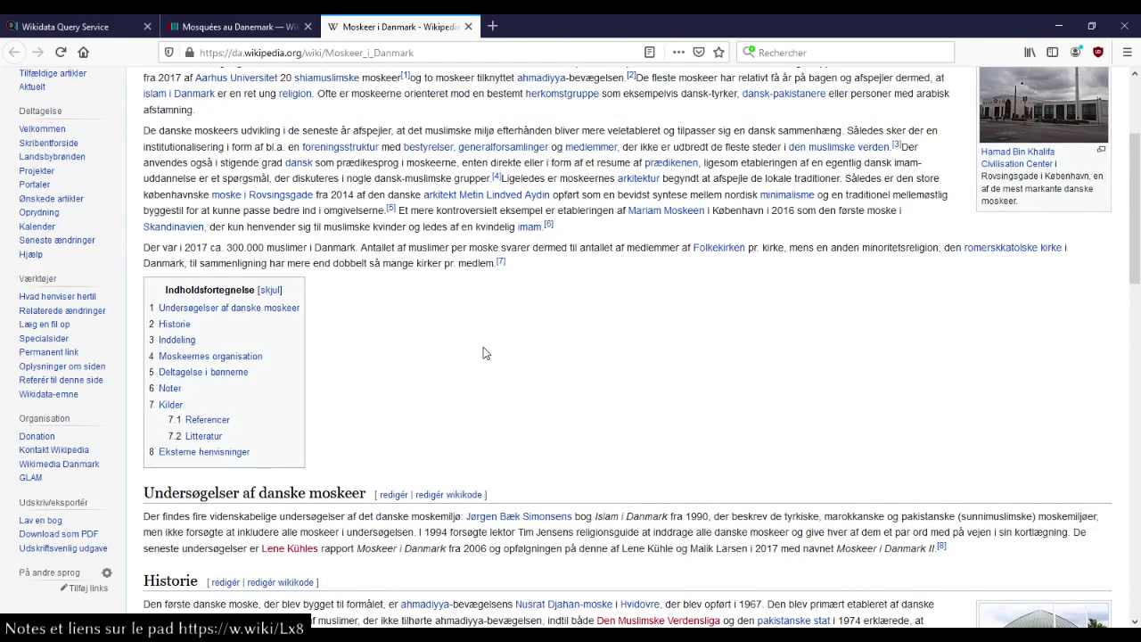
pyautogui.scroll(4, 483, 347)
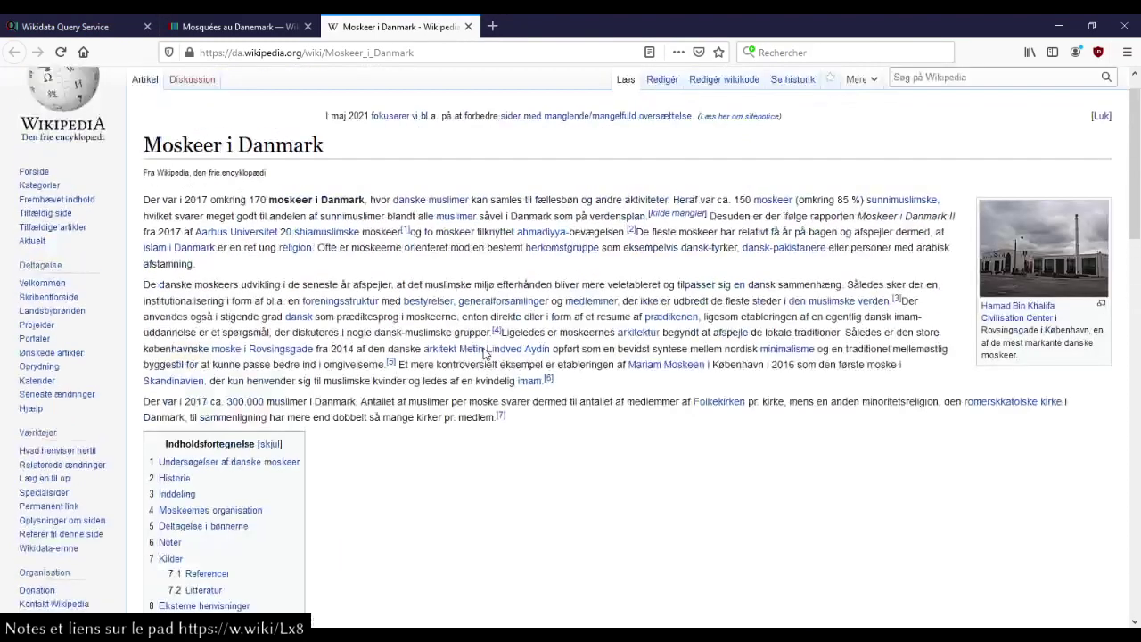
# Step: Return to the Mosquées au Danemark item, list the pages linking to it, and open the Moskeér i Danmark II item (Q98041797)
pyautogui.click(234, 32)
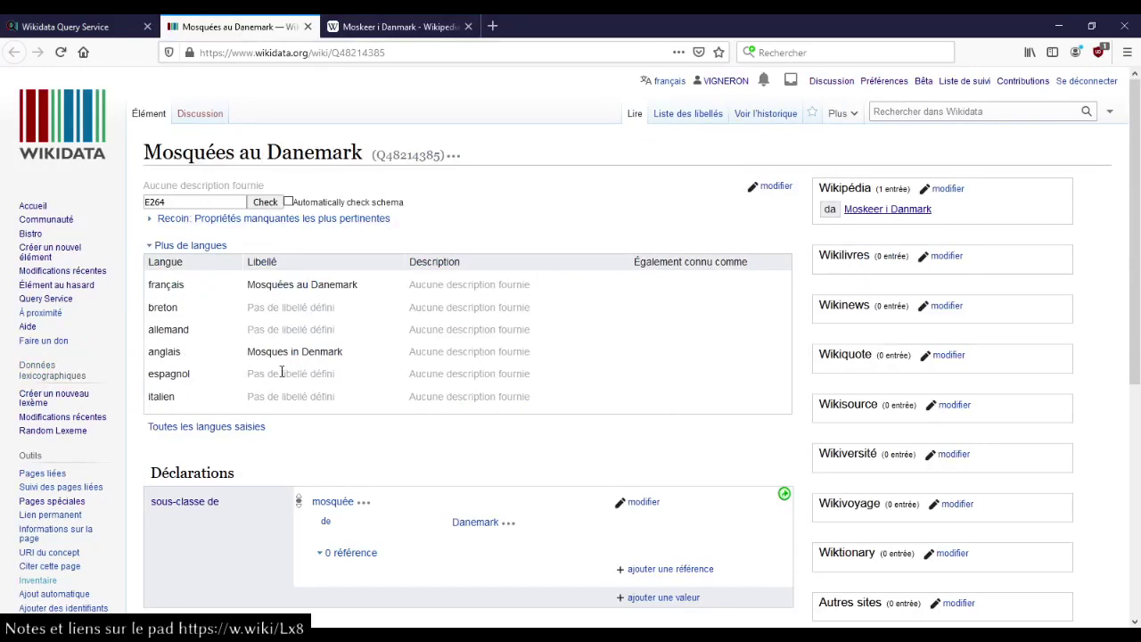
pyautogui.scroll(-4, 282, 373)
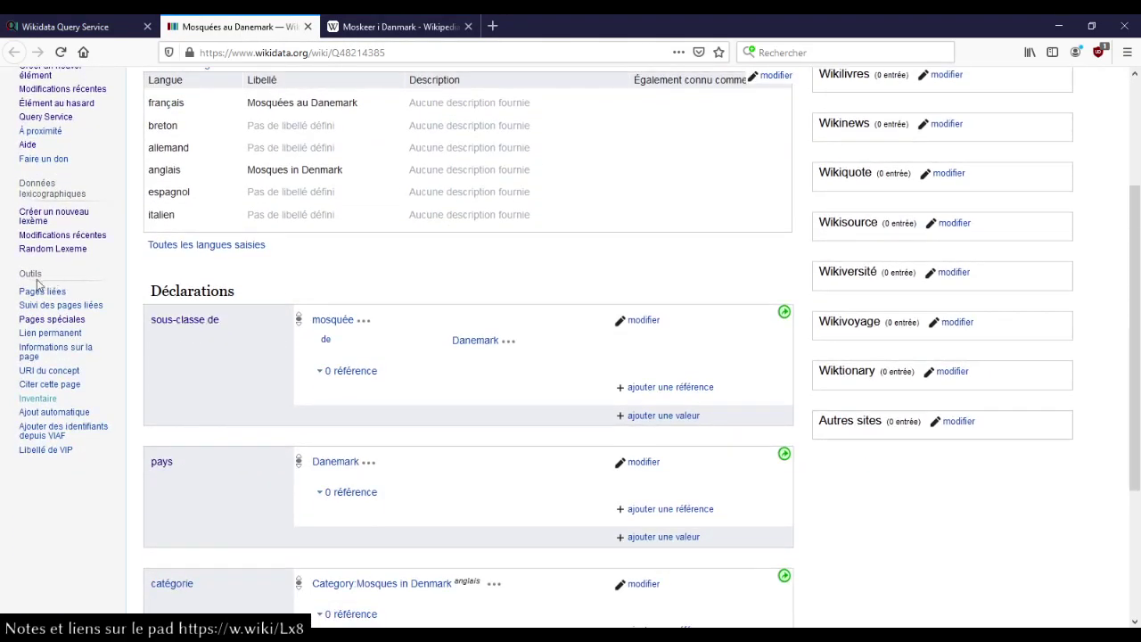
pyautogui.click(39, 294)
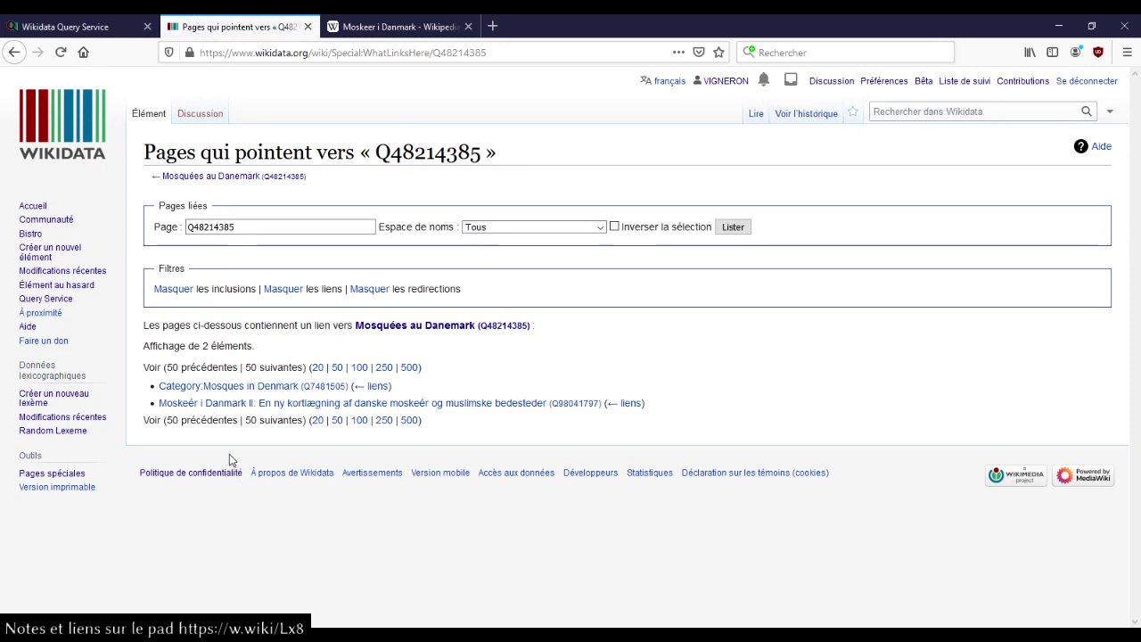
pyautogui.click(237, 406)
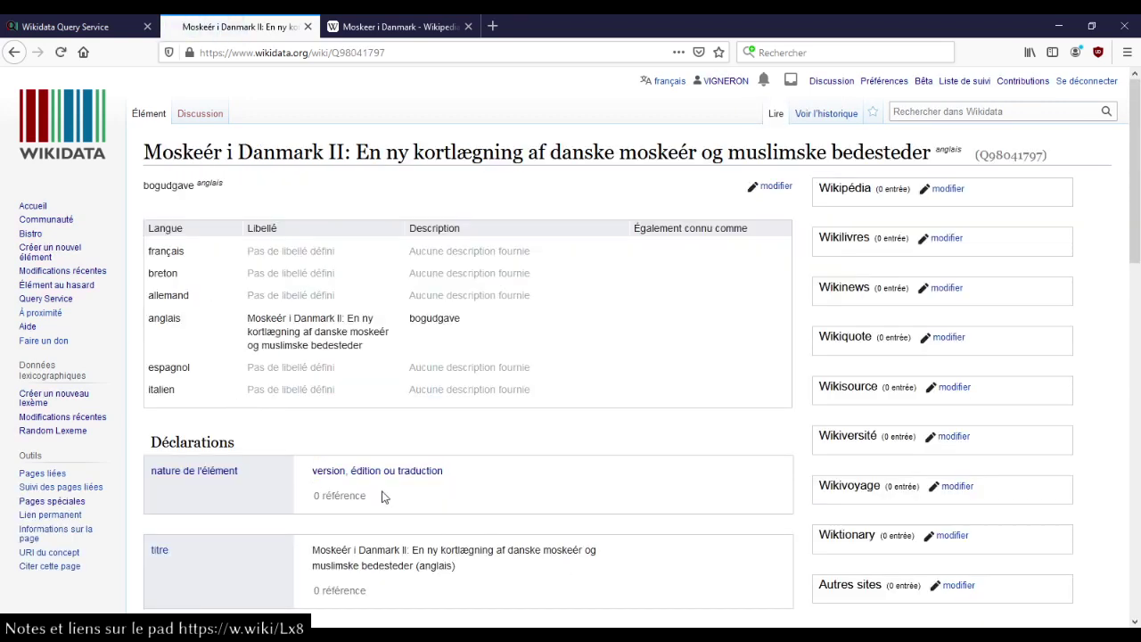
# Step: Examine the Moskeér i Danmark II item's nature, title, main subject and author statements, and go back to the Danish Wikipedia article
pyautogui.scroll(-3, 382, 496)
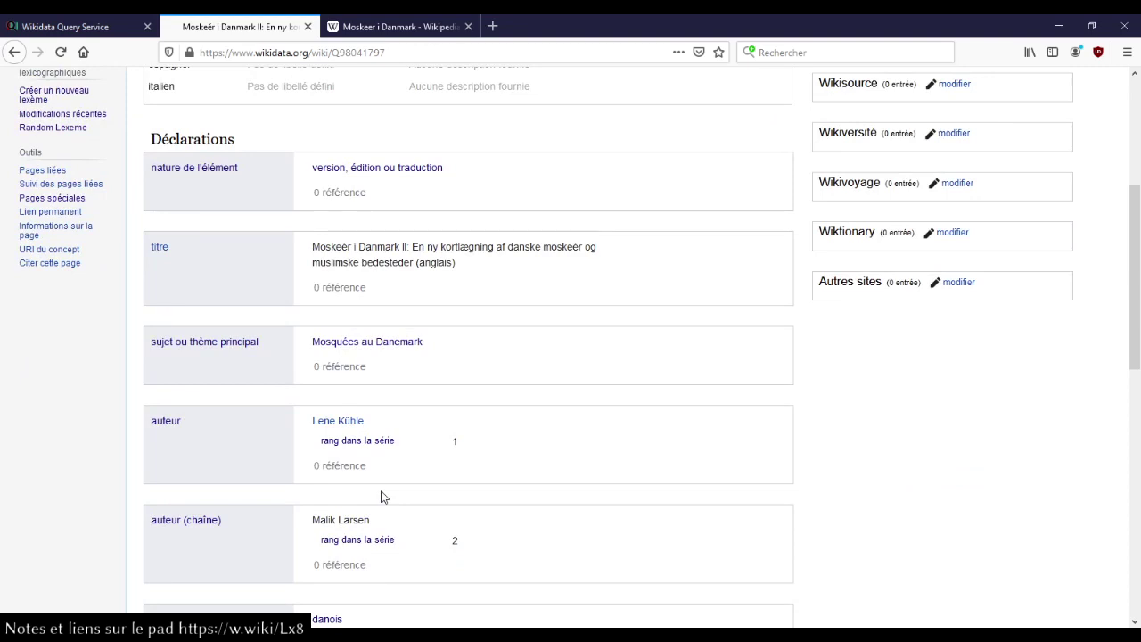
pyautogui.scroll(-2, 381, 496)
pyautogui.scroll(3, 381, 497)
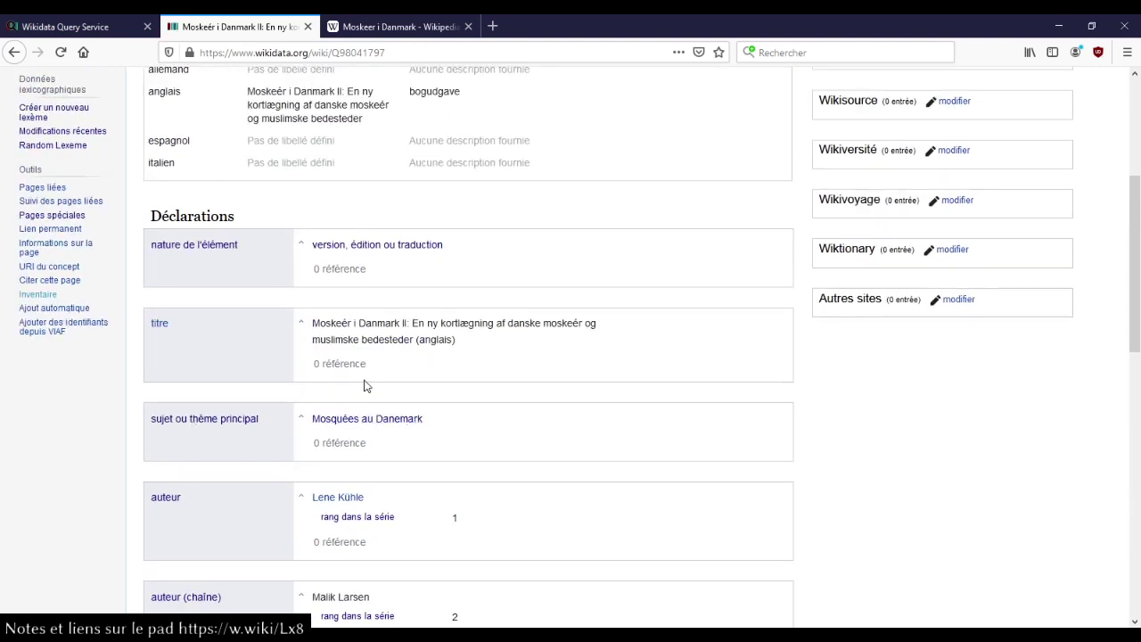
pyautogui.scroll(3, 423, 437)
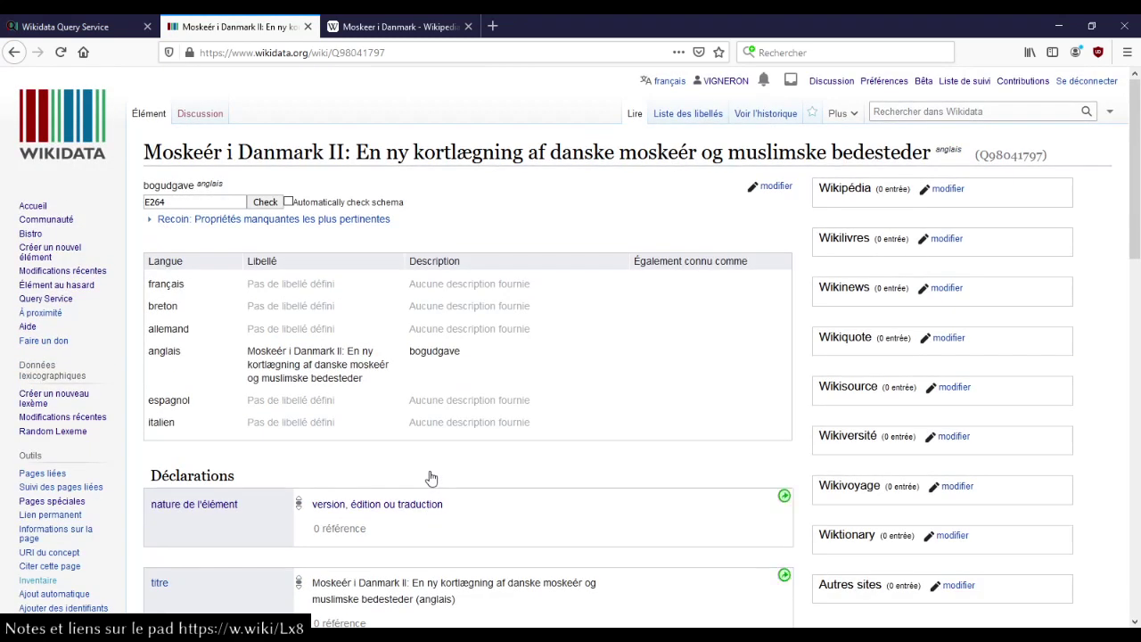
pyautogui.scroll(-4, 428, 475)
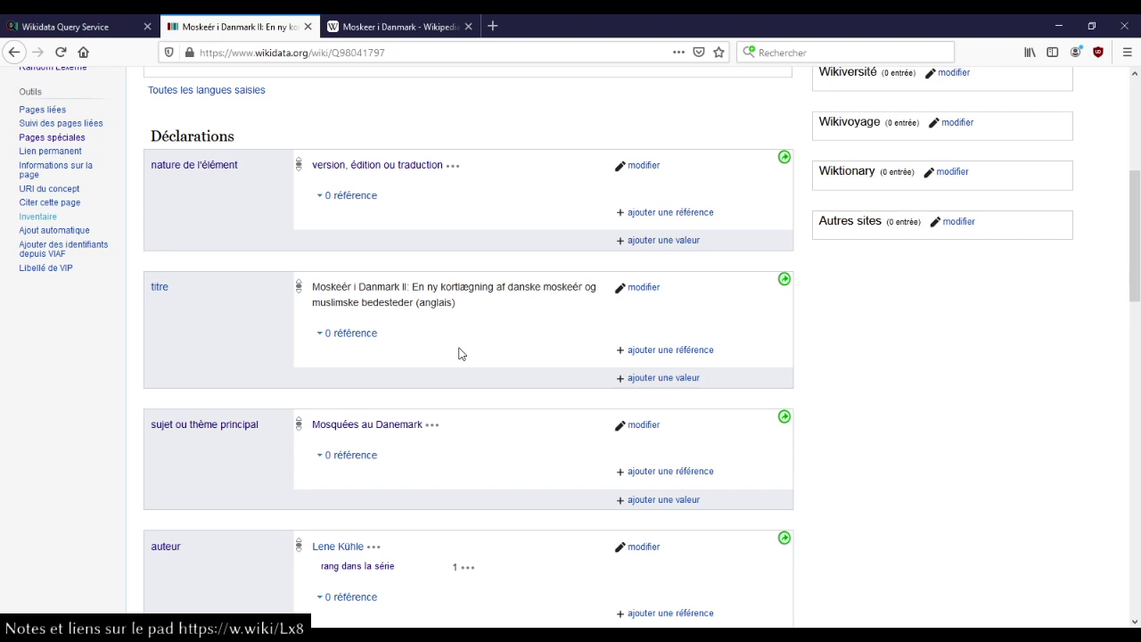
pyautogui.scroll(-3, 461, 354)
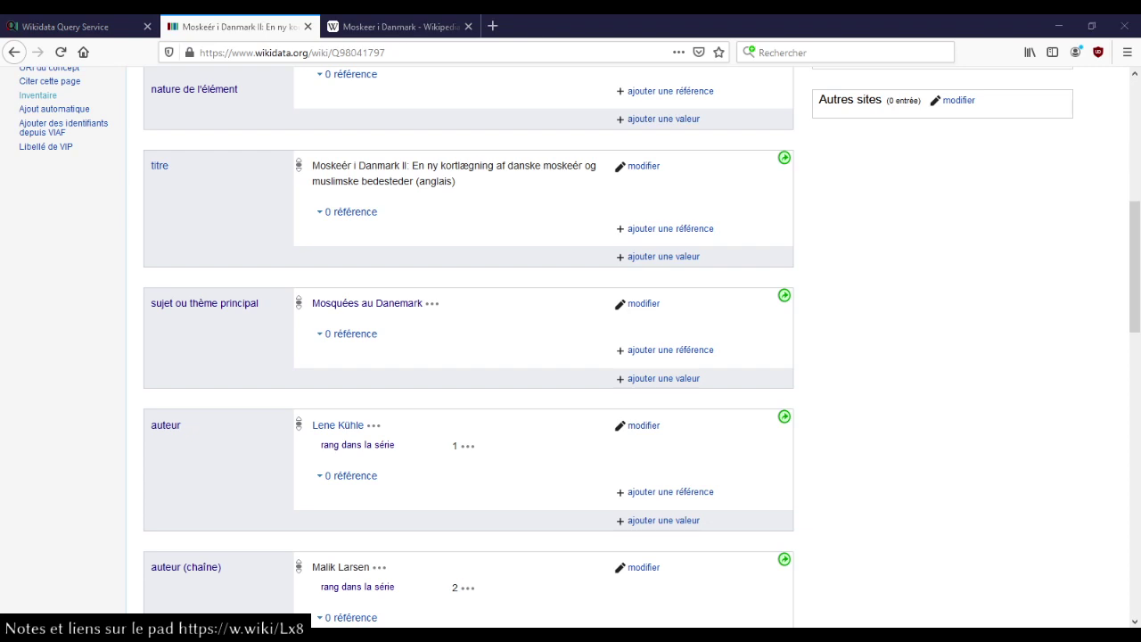
pyautogui.click(403, 29)
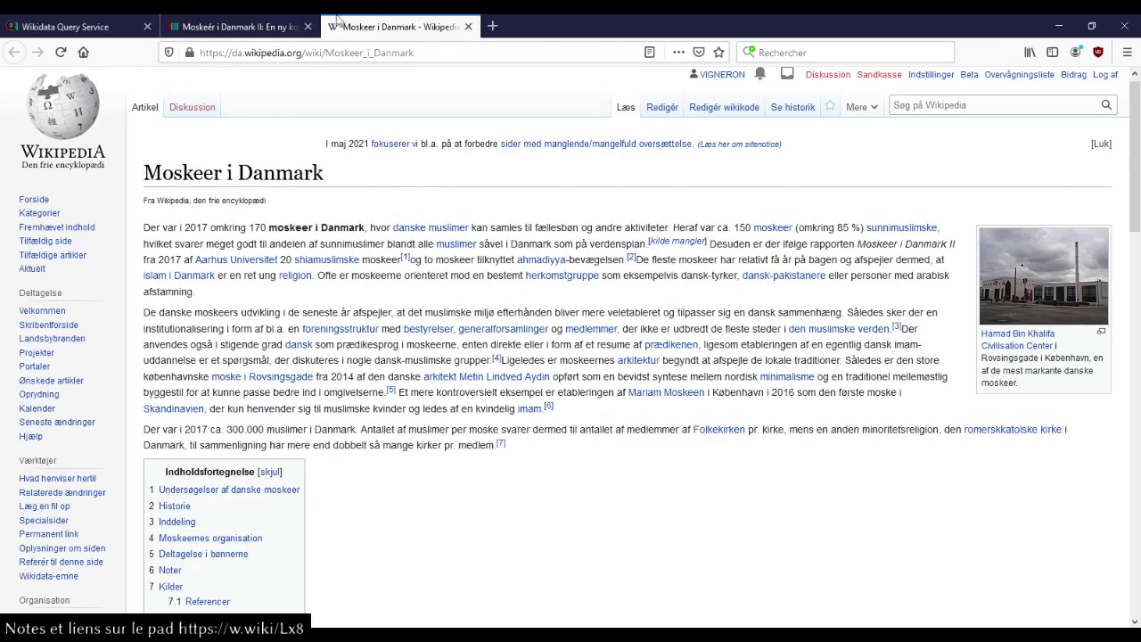
# Step: Check the Moskeér i Danmark II item's statements again and return through its backlinks list to the Mosquées au Danemark item
pyautogui.click(237, 28)
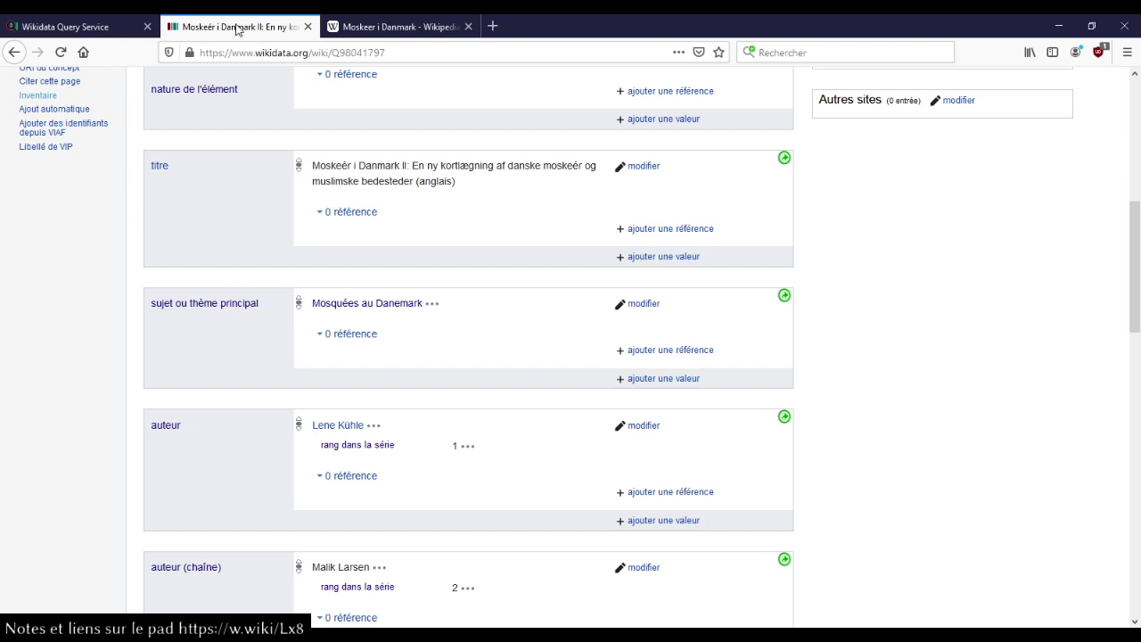
pyautogui.scroll(5, 247, 338)
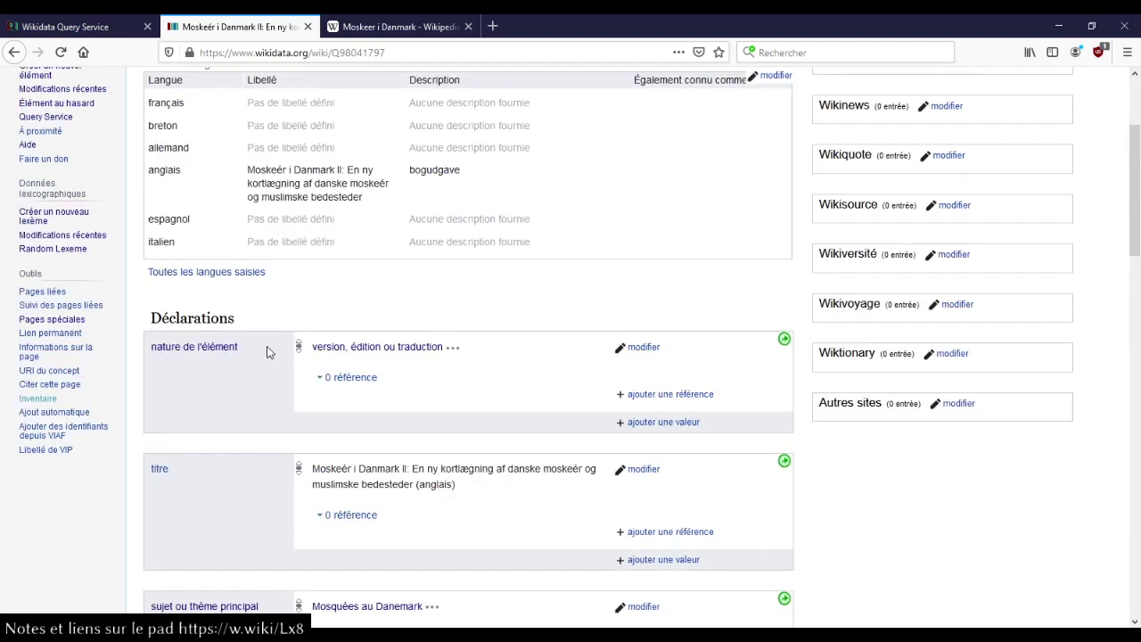
pyautogui.scroll(-5, 298, 351)
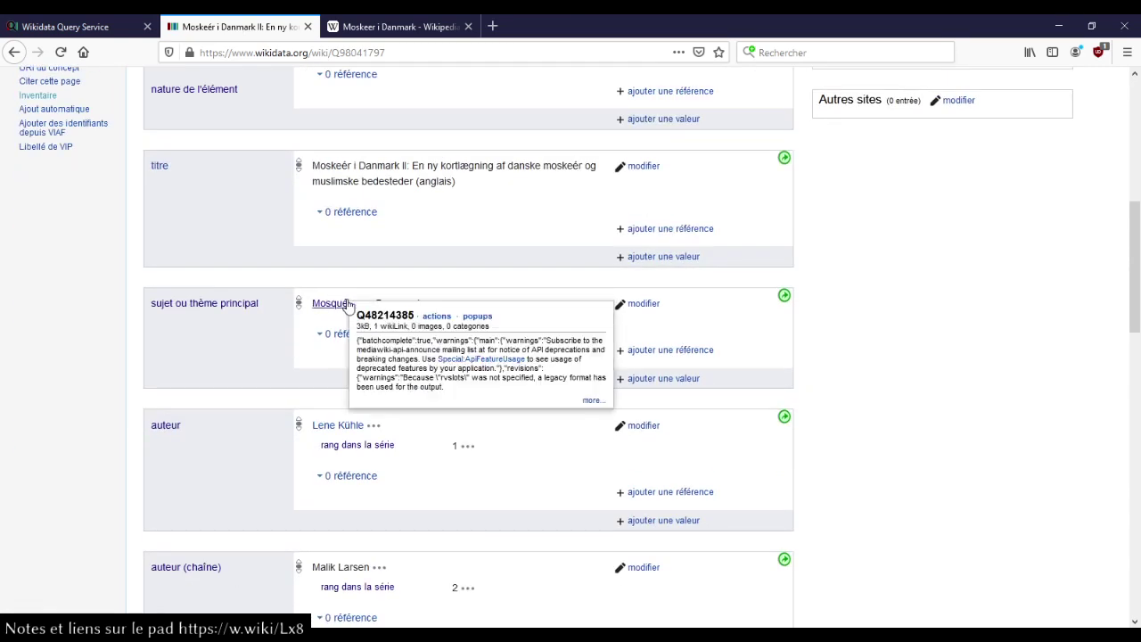
pyautogui.click(13, 54)
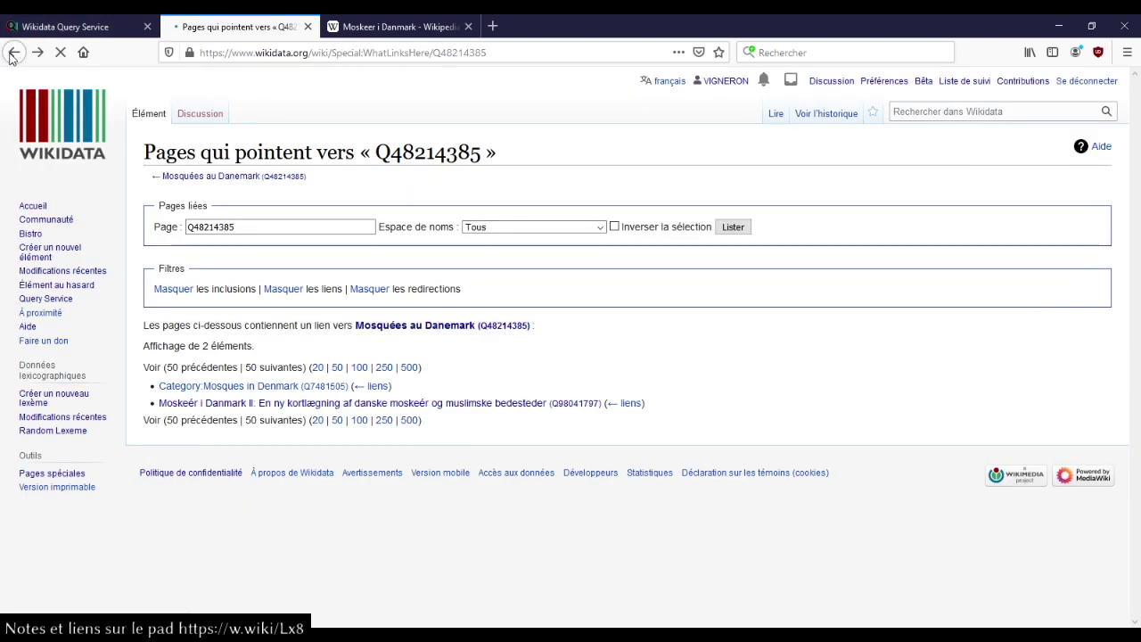
pyautogui.click(12, 53)
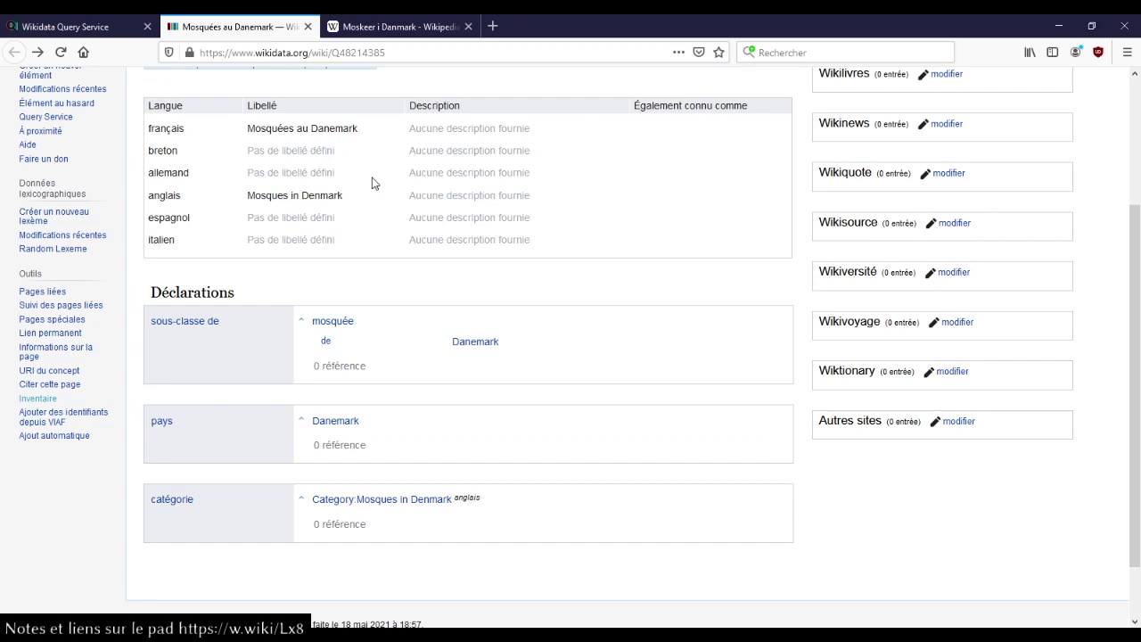
# Step: Examine the Mosquées au Danemark item's labels, sous-classe de, pays and catégorie statements, and Danish Wikipedia sitelink
pyautogui.scroll(3, 372, 184)
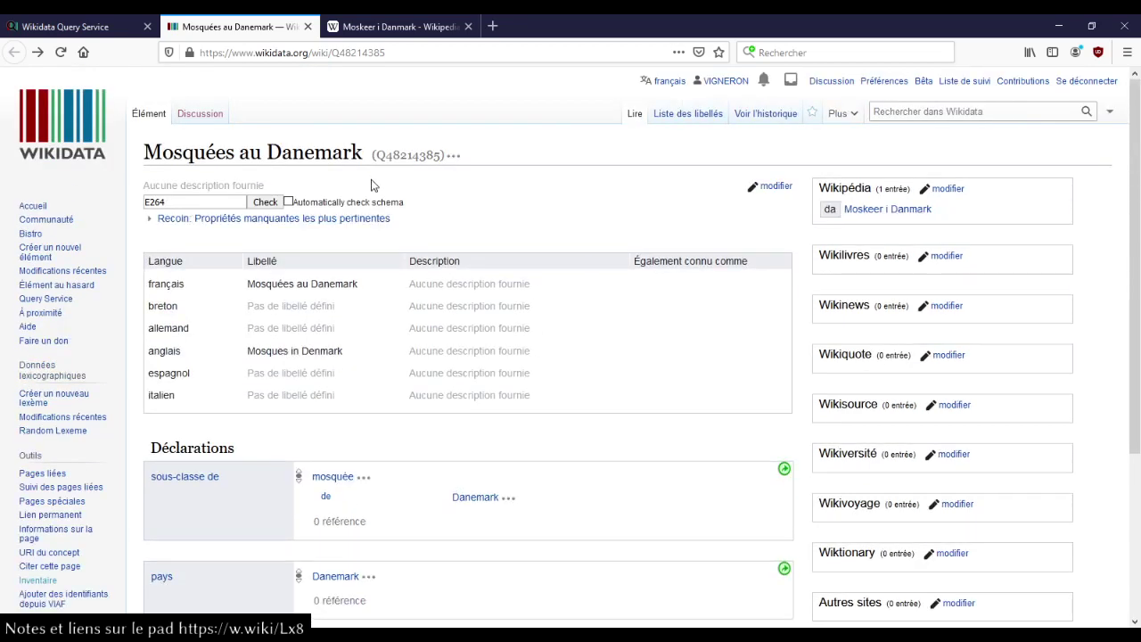
pyautogui.scroll(-3, 401, 379)
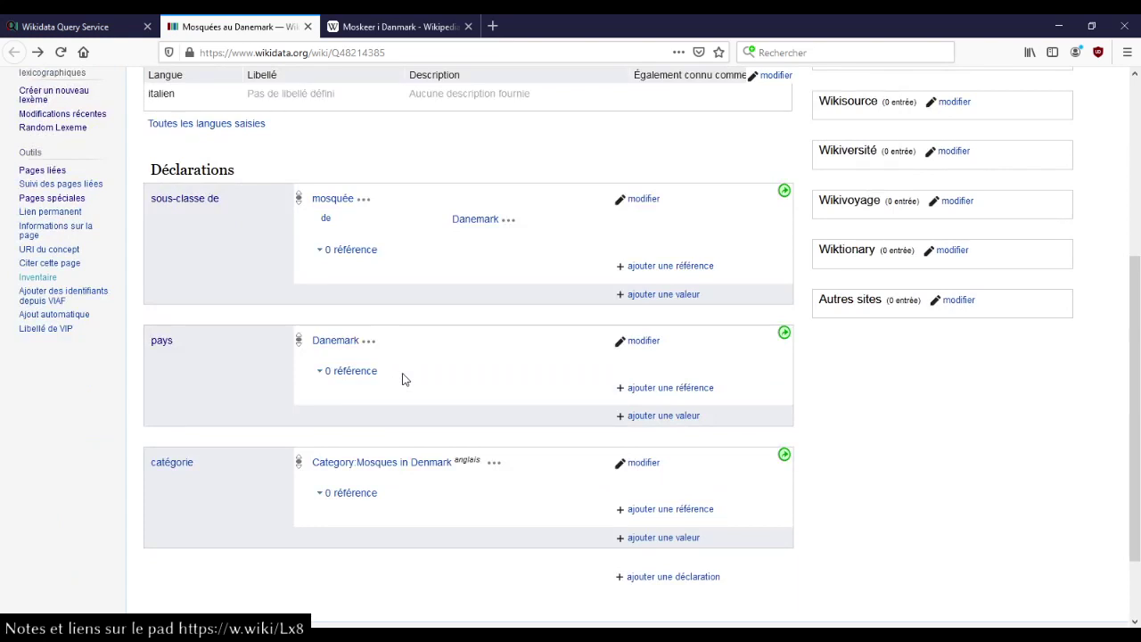
pyautogui.scroll(-2, 401, 378)
pyautogui.scroll(6, 401, 379)
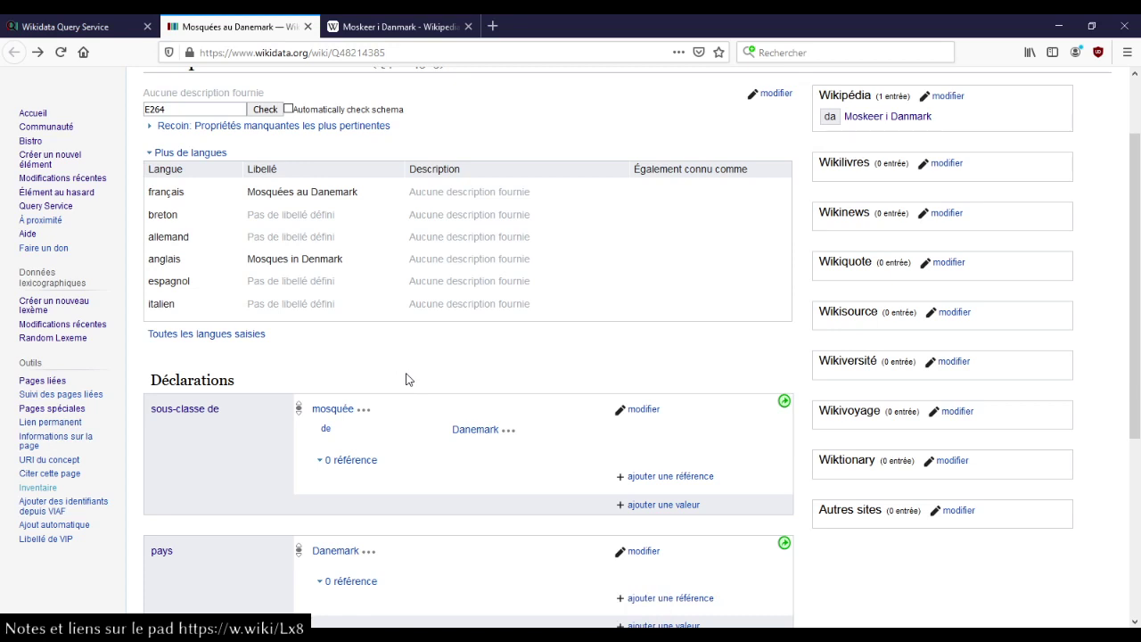
pyautogui.scroll(2, 383, 401)
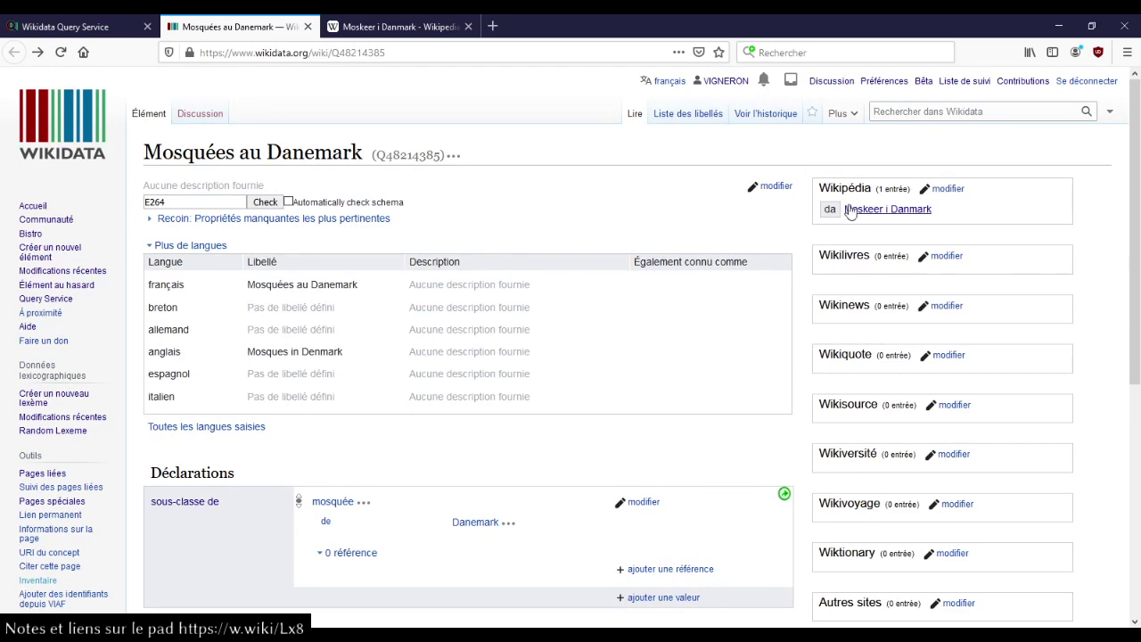
# Step: Open the revision histories of the Mosquées au Danemark item and its Danish article, and examine the item's past edits
pyautogui.click(762, 115)
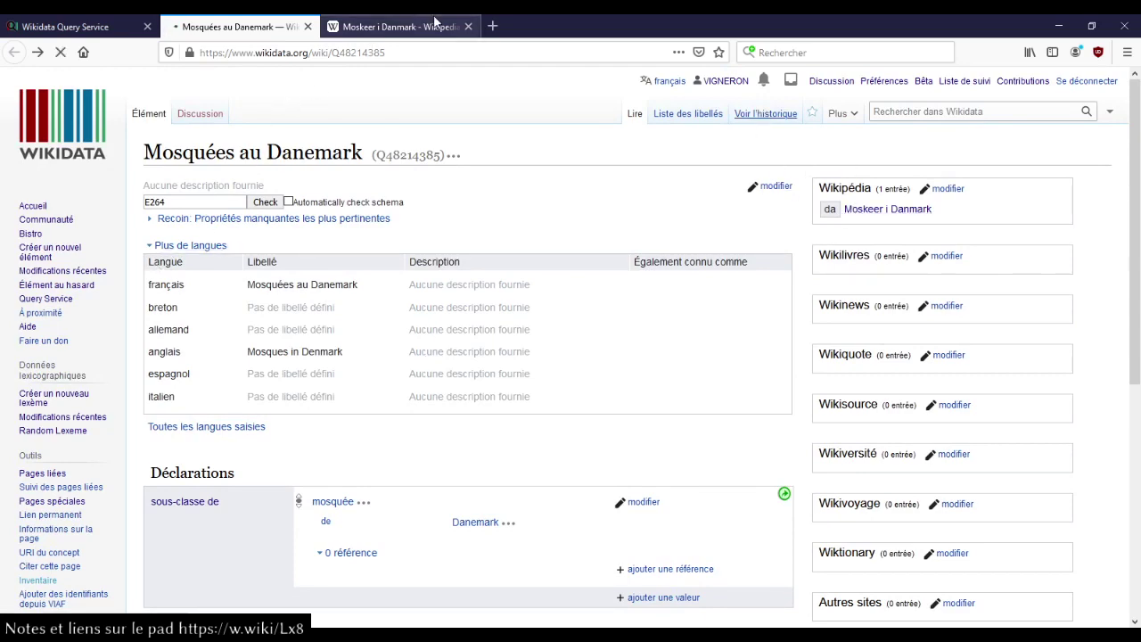
pyautogui.click(435, 27)
pyautogui.click(792, 107)
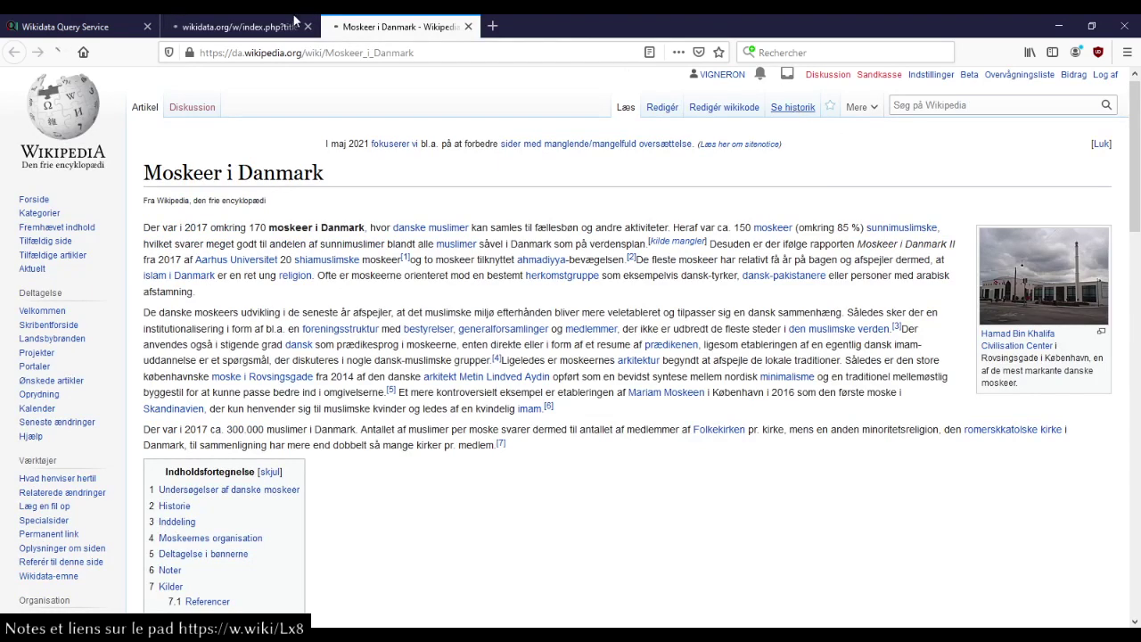
pyautogui.click(297, 27)
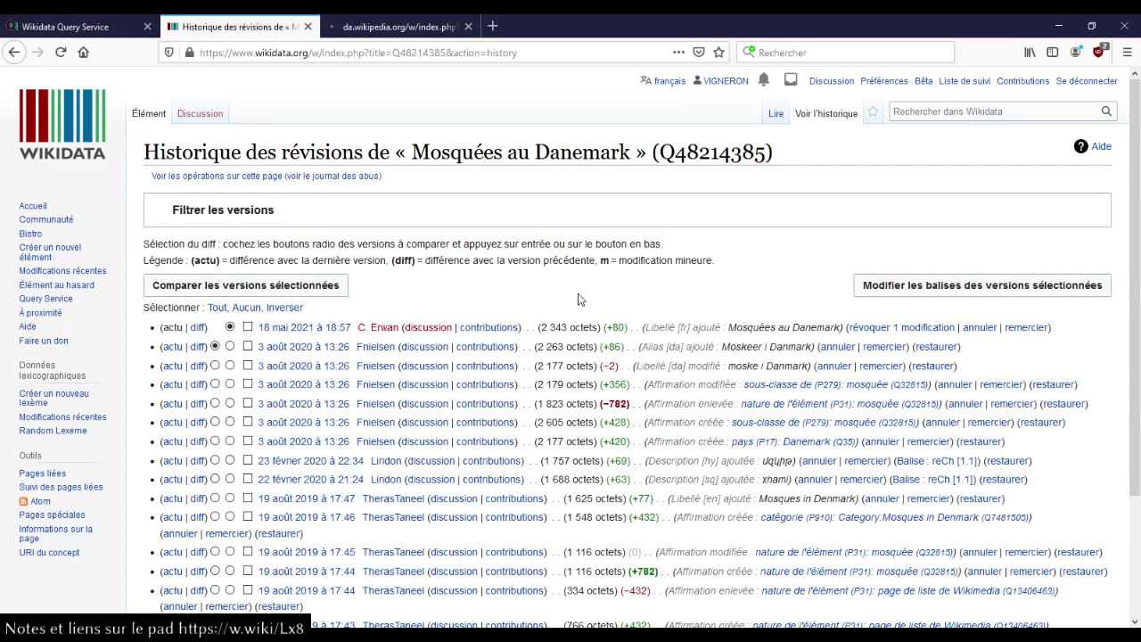
pyautogui.scroll(-1, 578, 301)
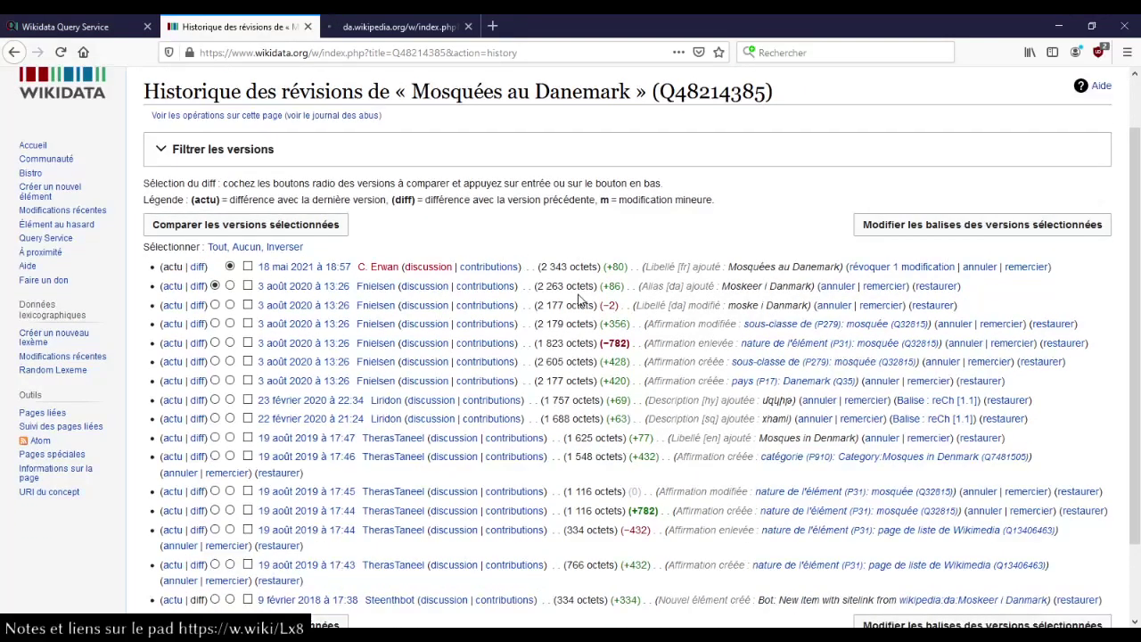
pyautogui.scroll(-1, 578, 301)
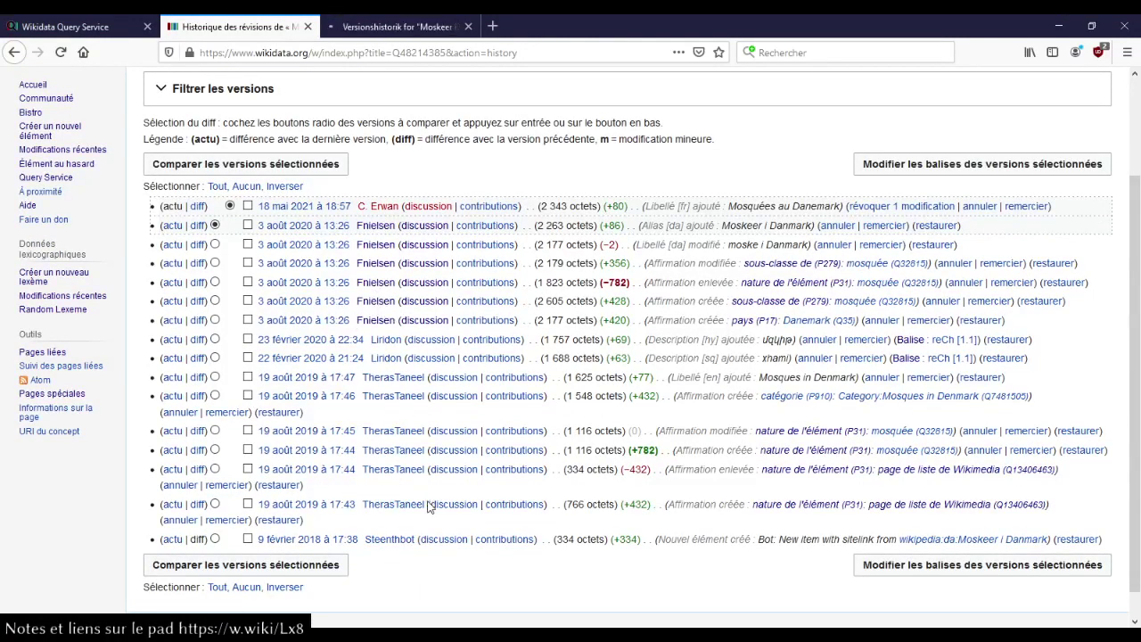
pyautogui.moveTo(405, 457)
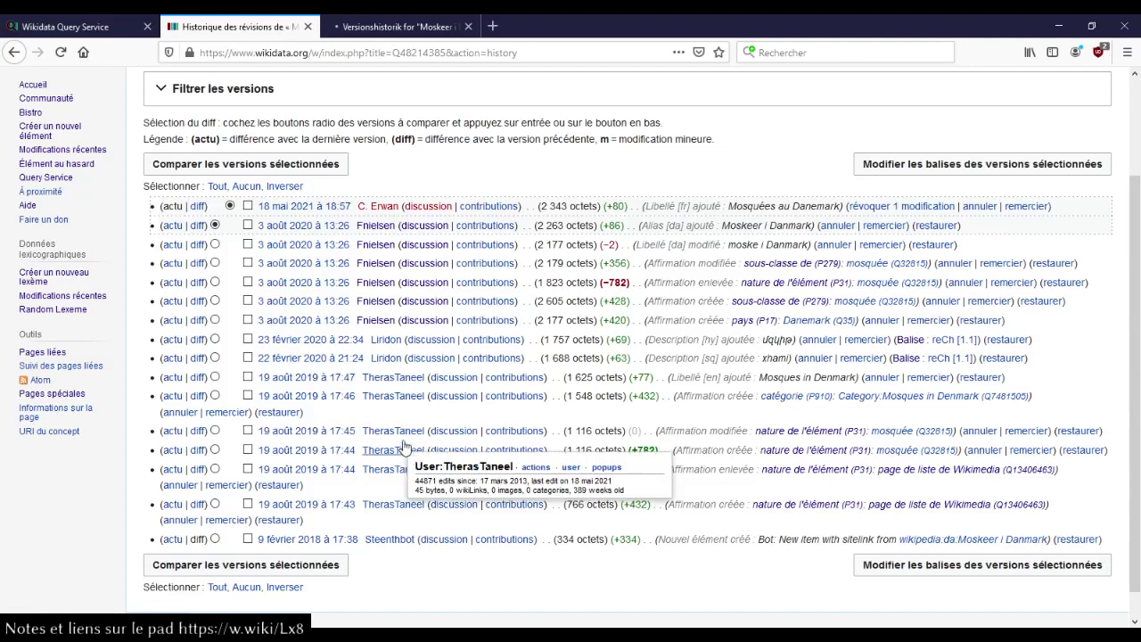
# Step: Glance at the Danish article's revision history and reopen the Mosquées au Danemark item page
pyautogui.click(379, 29)
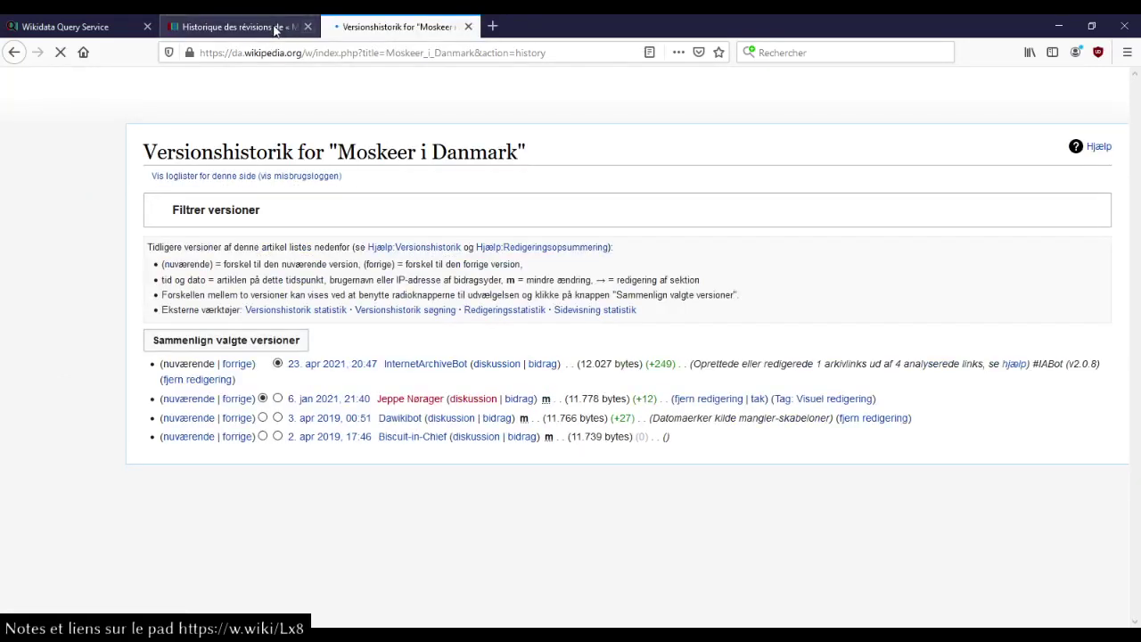
pyautogui.click(277, 28)
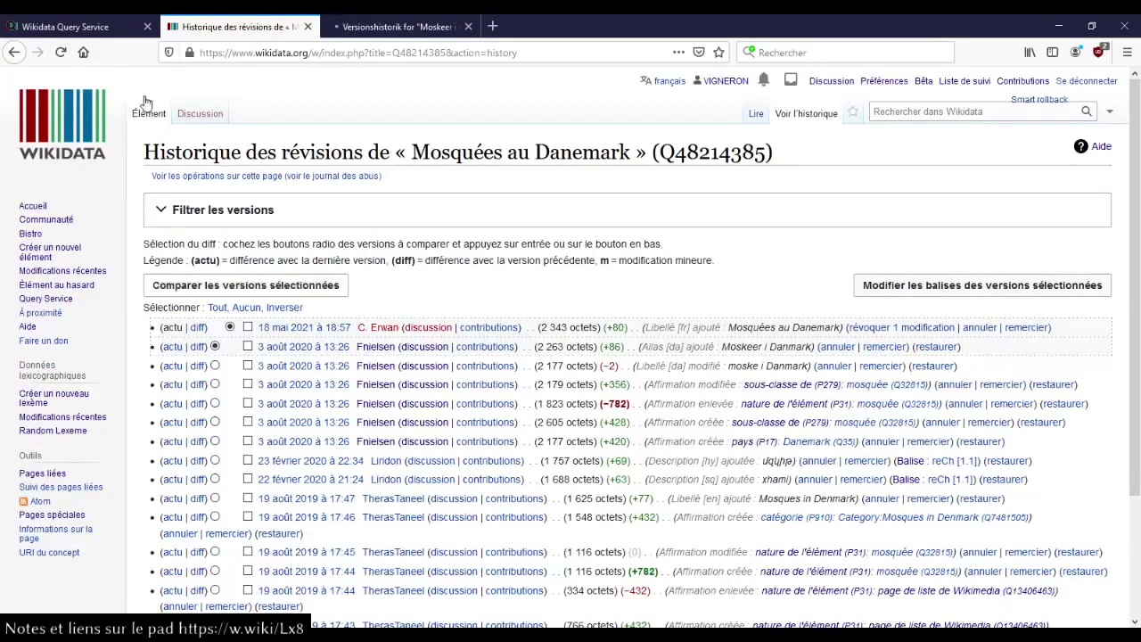
pyautogui.click(147, 114)
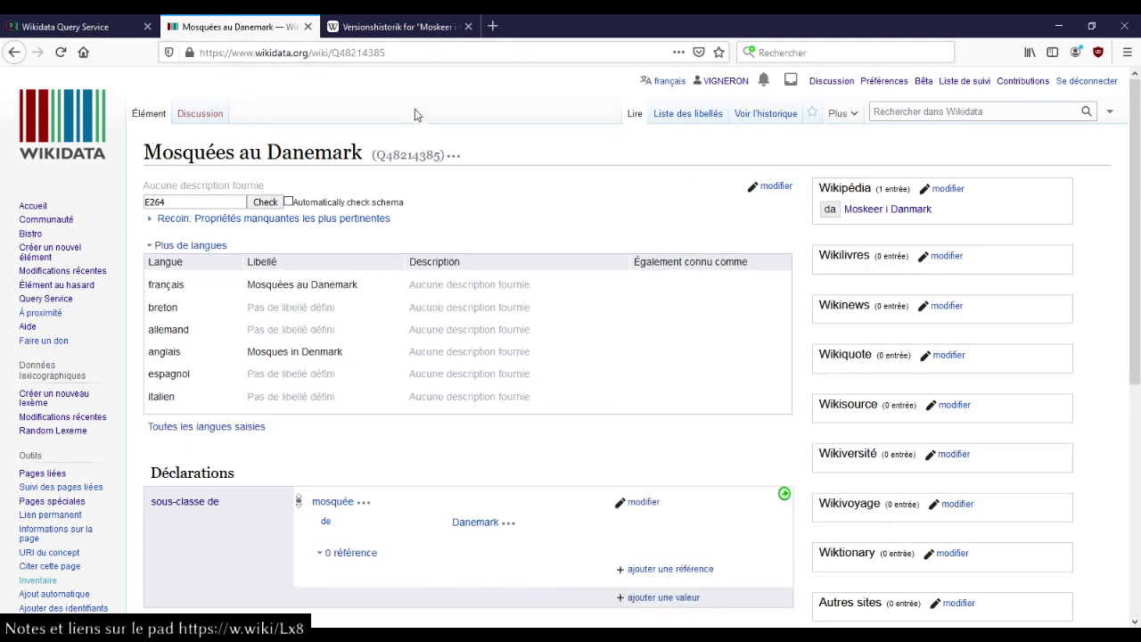
# Step: Look through the revision history of the Danish article Moskeer i Danmark and close its tab
pyautogui.click(422, 32)
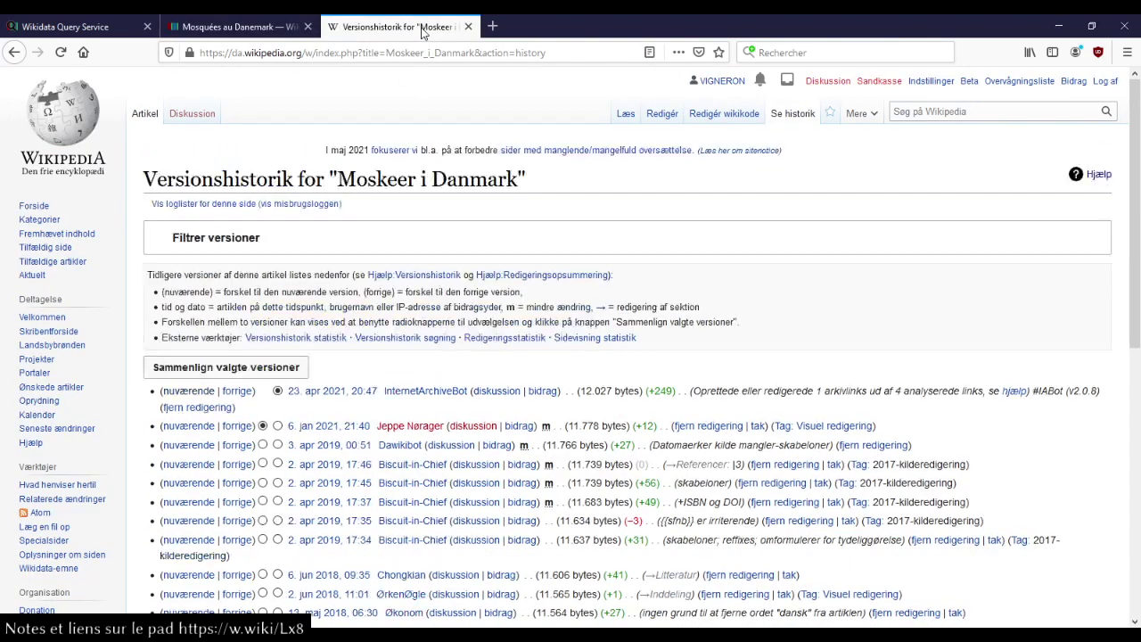
pyautogui.scroll(-4, 538, 304)
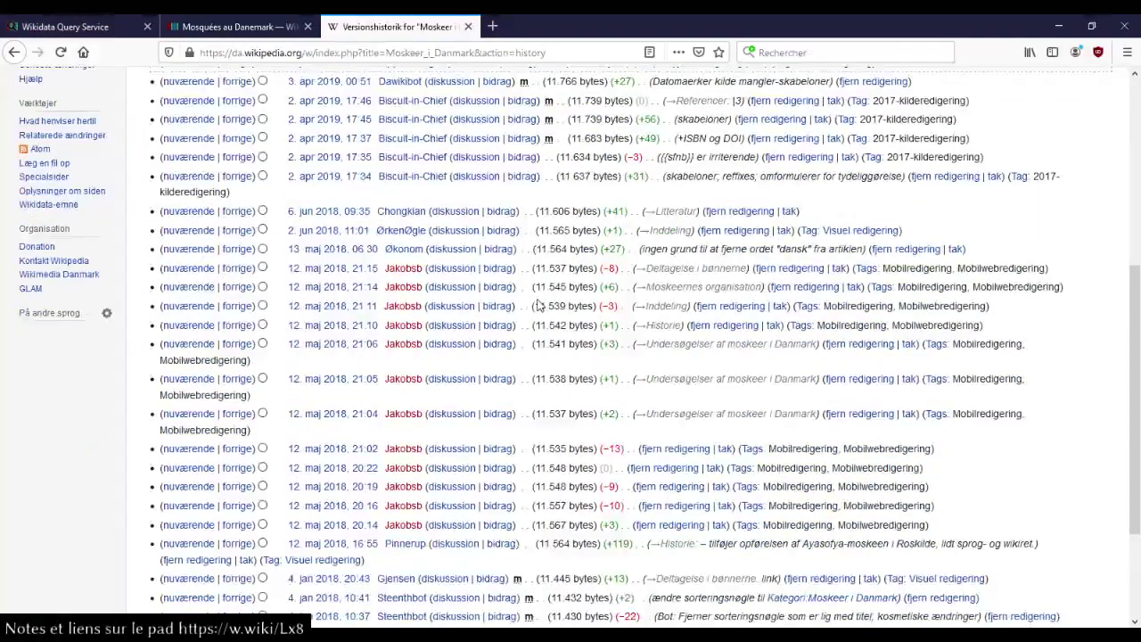
pyautogui.scroll(-3, 538, 305)
pyautogui.scroll(10, 537, 305)
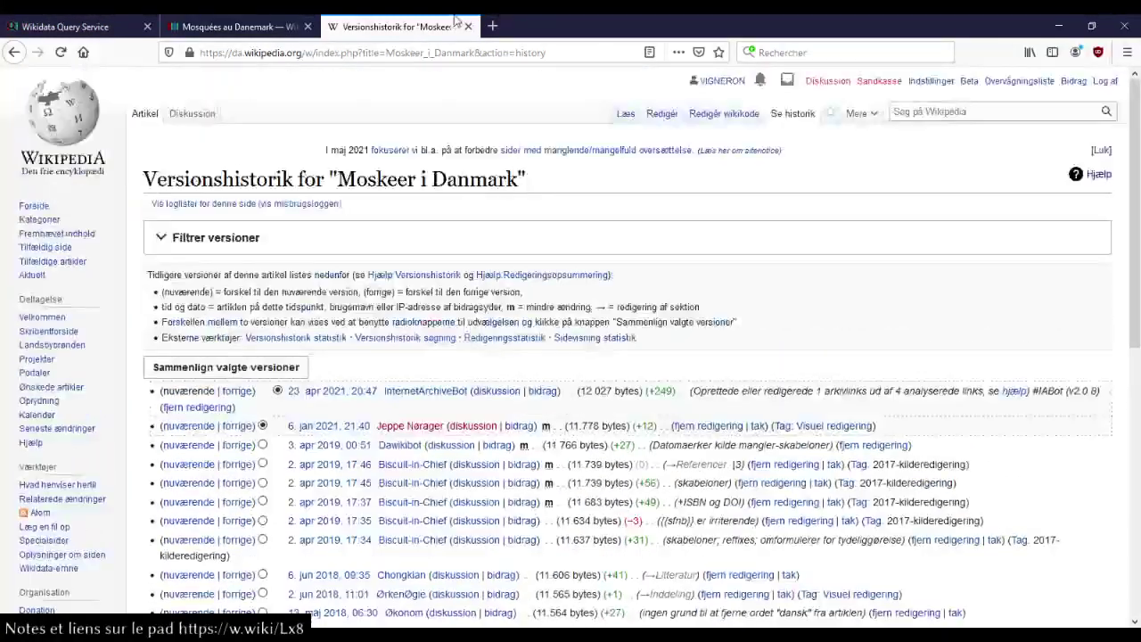
pyautogui.click(467, 26)
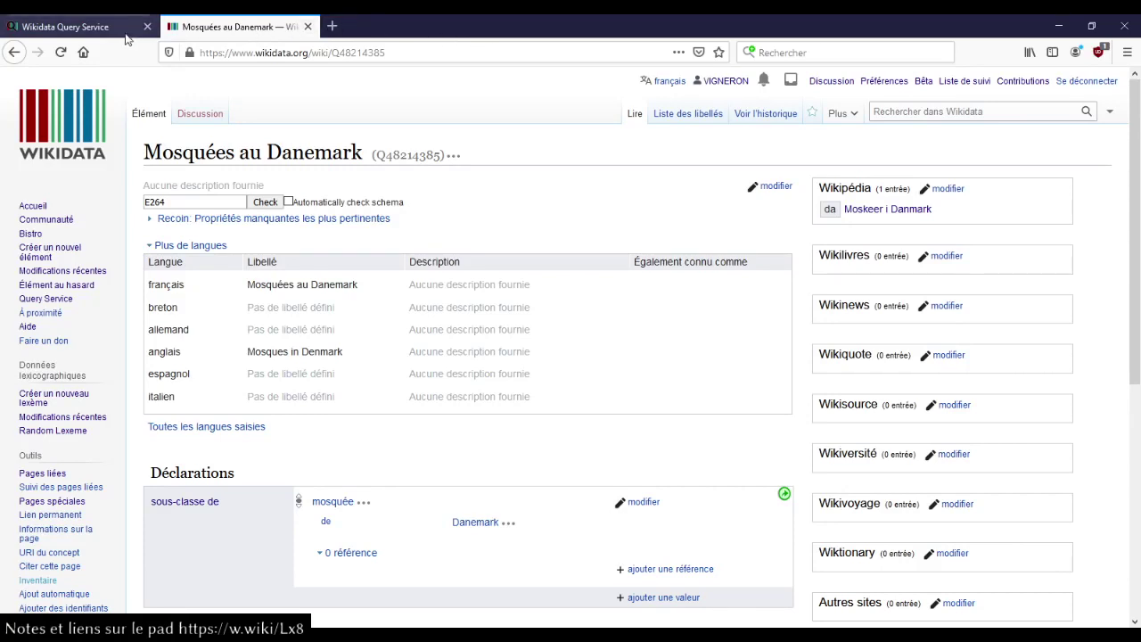
# Step: In the Wikidata Query Service, query all subclasses of fromage (Q10943) instead of pluie, and close the Mosquées au Danemark tab
pyautogui.click(89, 27)
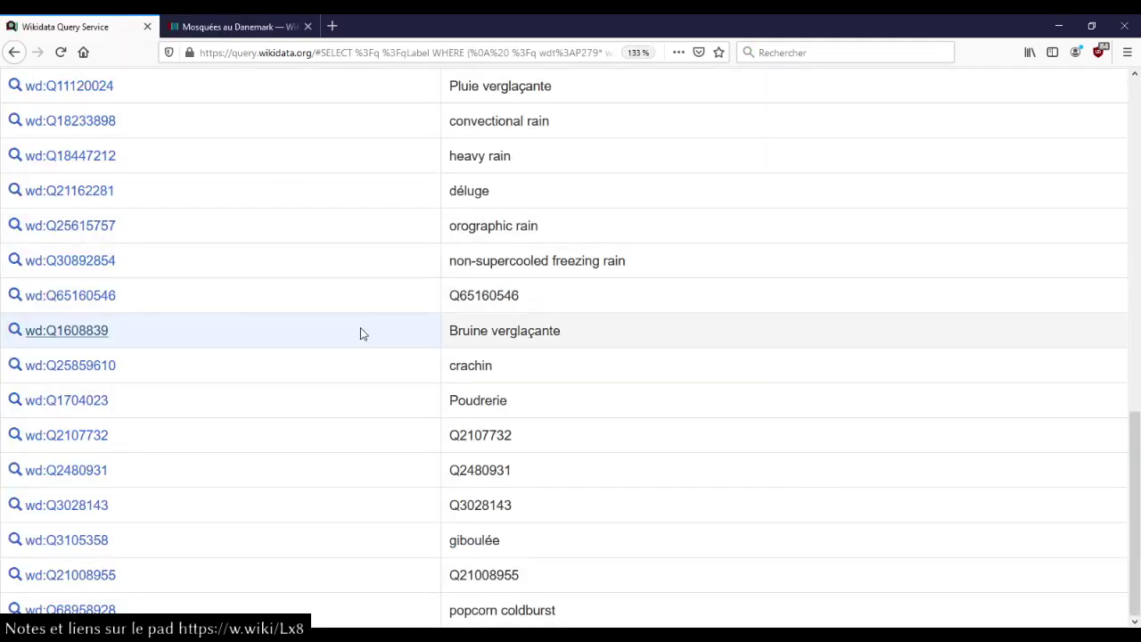
pyautogui.scroll(10, 361, 327)
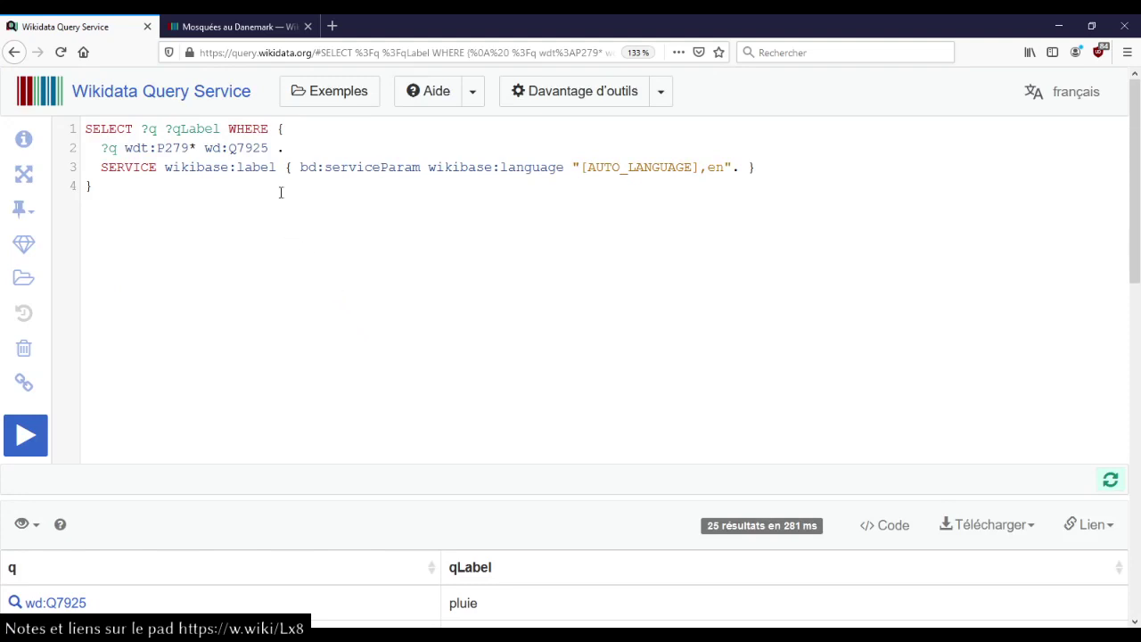
pyautogui.doubleClick(242, 147)
pyautogui.press('BackSpace')
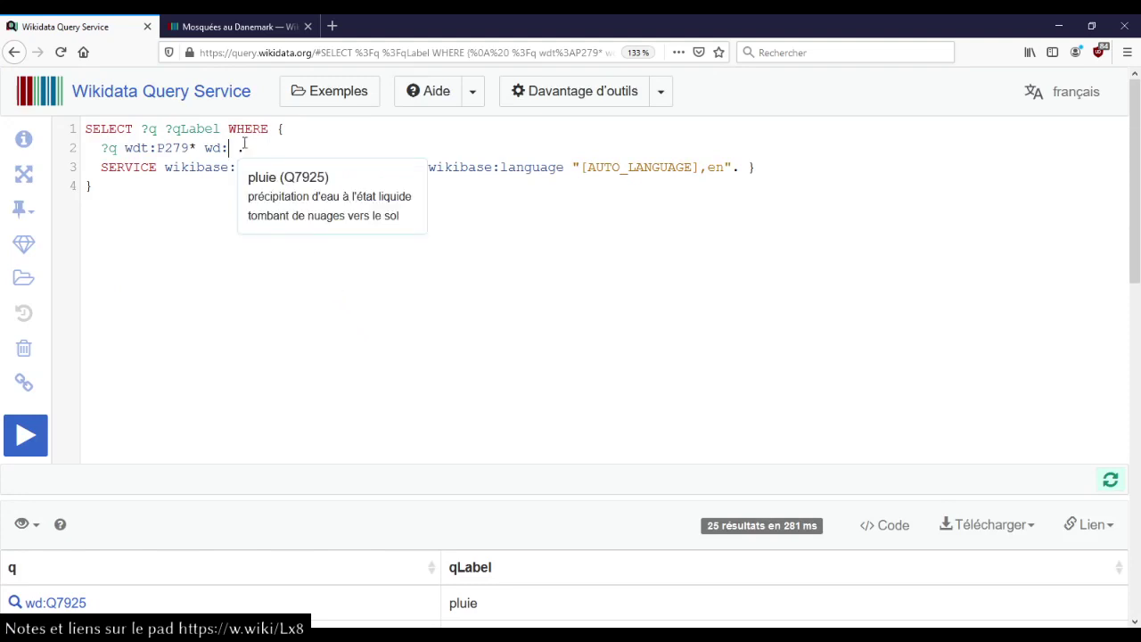
pyautogui.write('fromag')
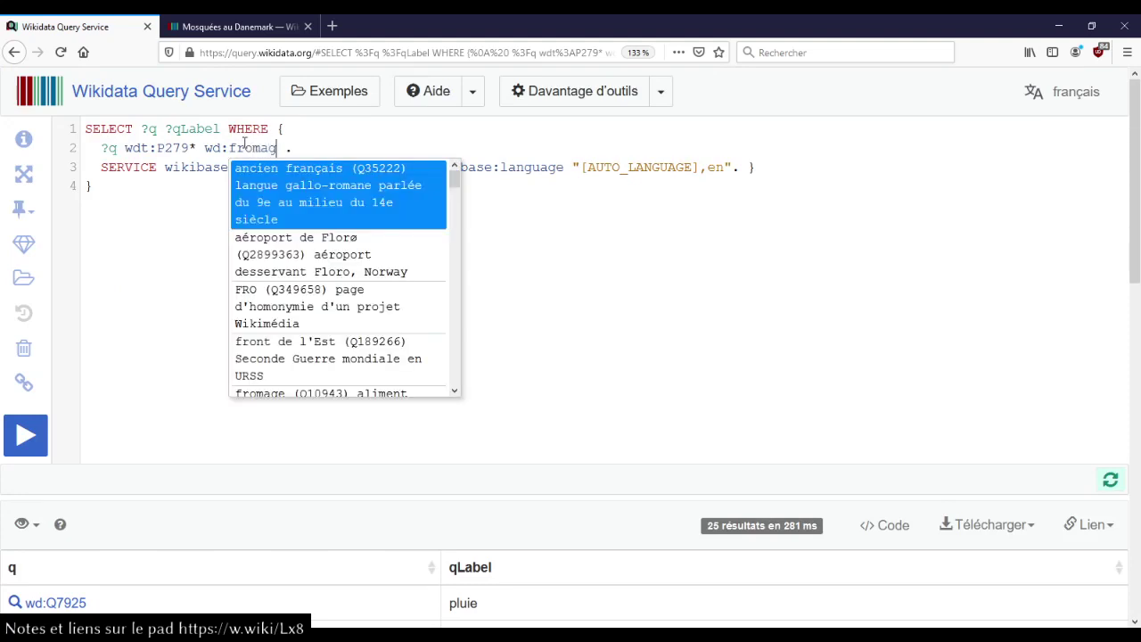
pyautogui.write('e')
pyautogui.click(281, 183)
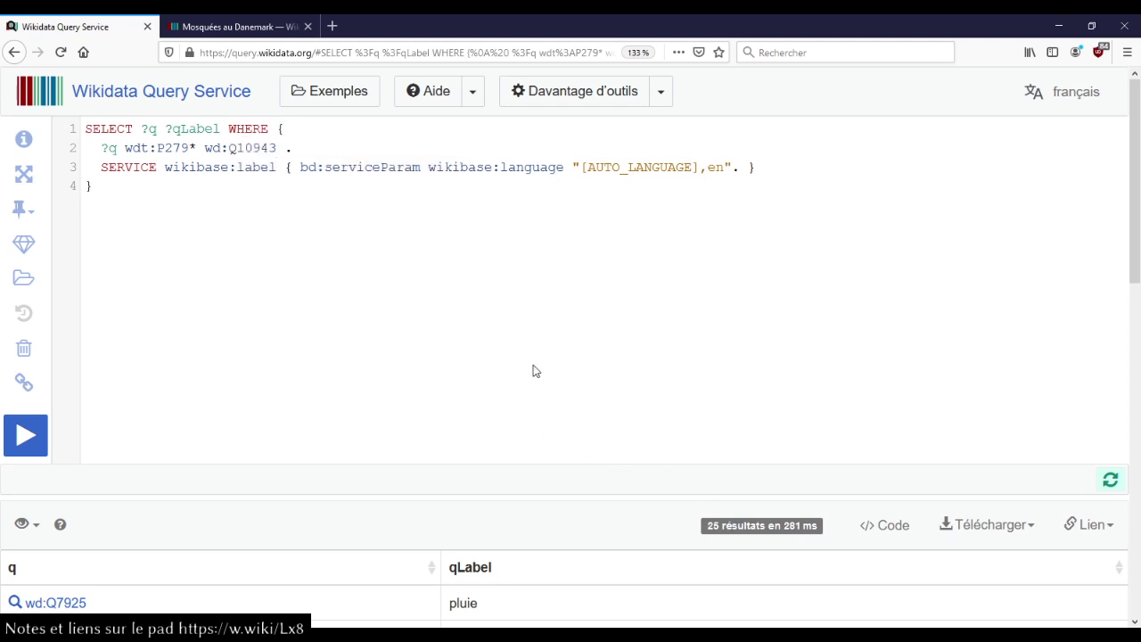
pyautogui.hotkey('ctrl', 'Return')
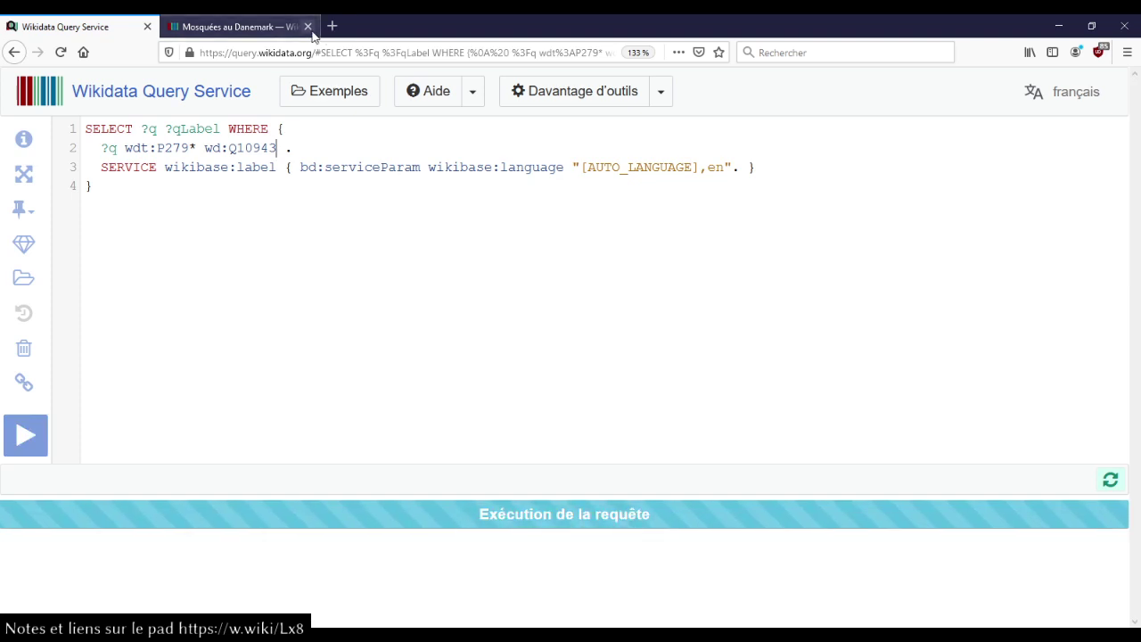
pyautogui.click(309, 28)
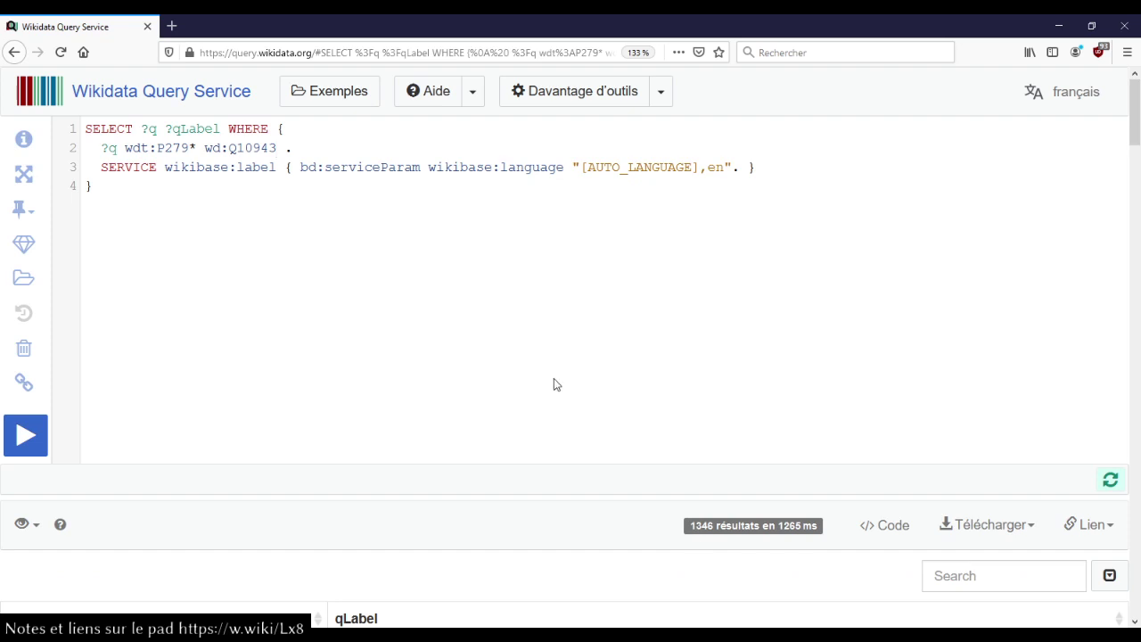
# Step: Look through the first fromage subclasses in the results, highlighting the label fromage pâte à moisissure interne ou externe
pyautogui.scroll(-1, 554, 378)
pyautogui.scroll(-3, 553, 379)
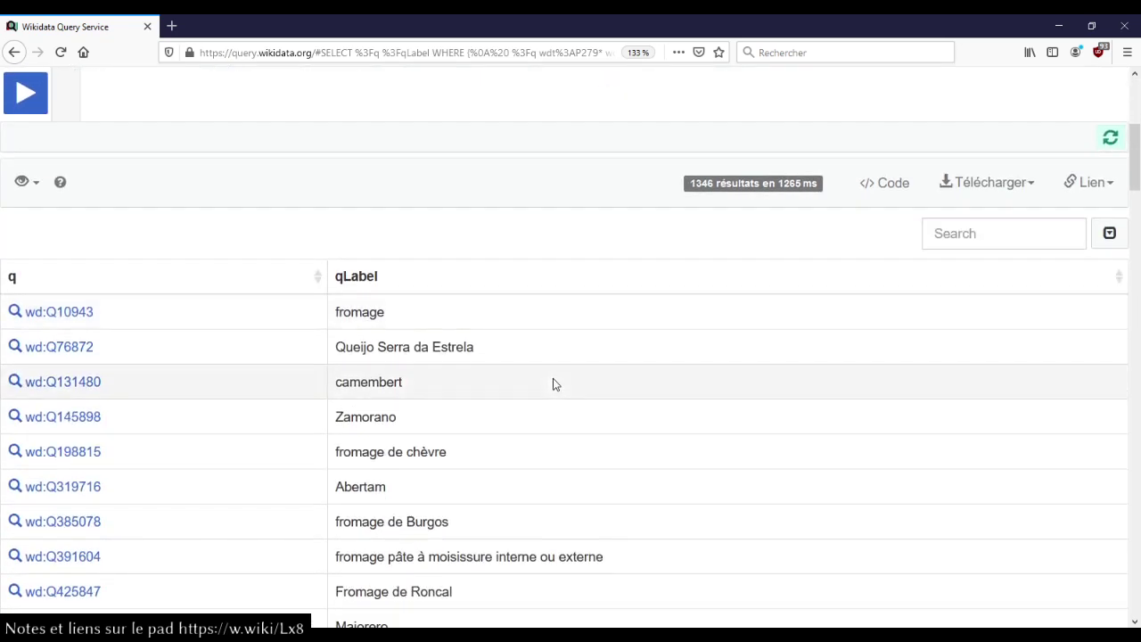
pyautogui.scroll(-3, 552, 381)
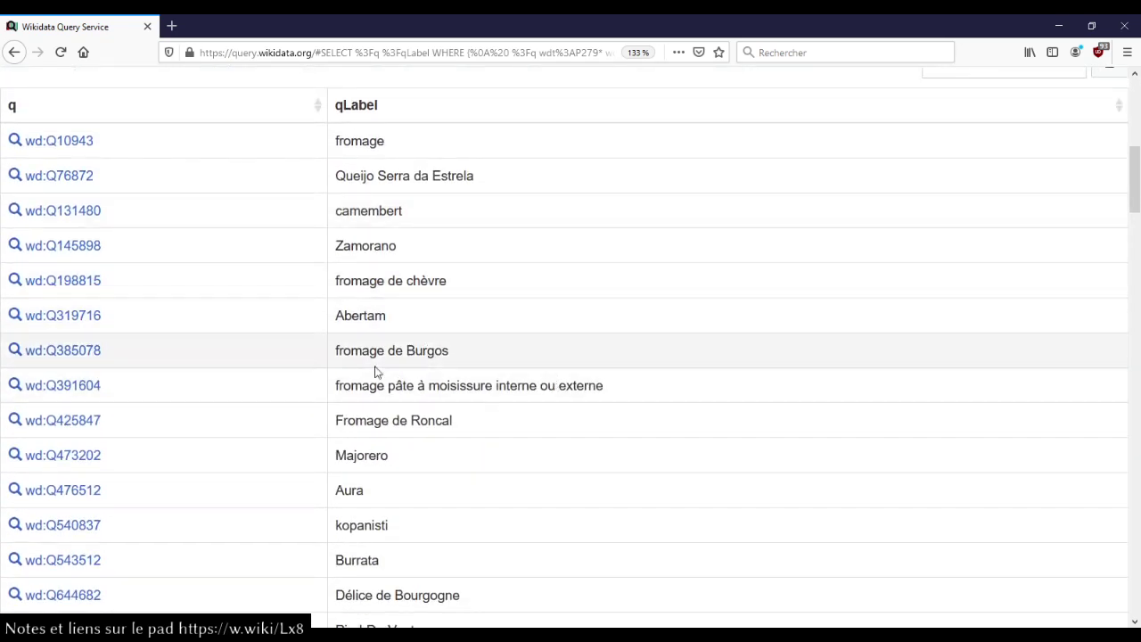
pyautogui.moveTo(362, 385); pyautogui.dragTo(617, 392)
pyautogui.scroll(-1, 616, 390)
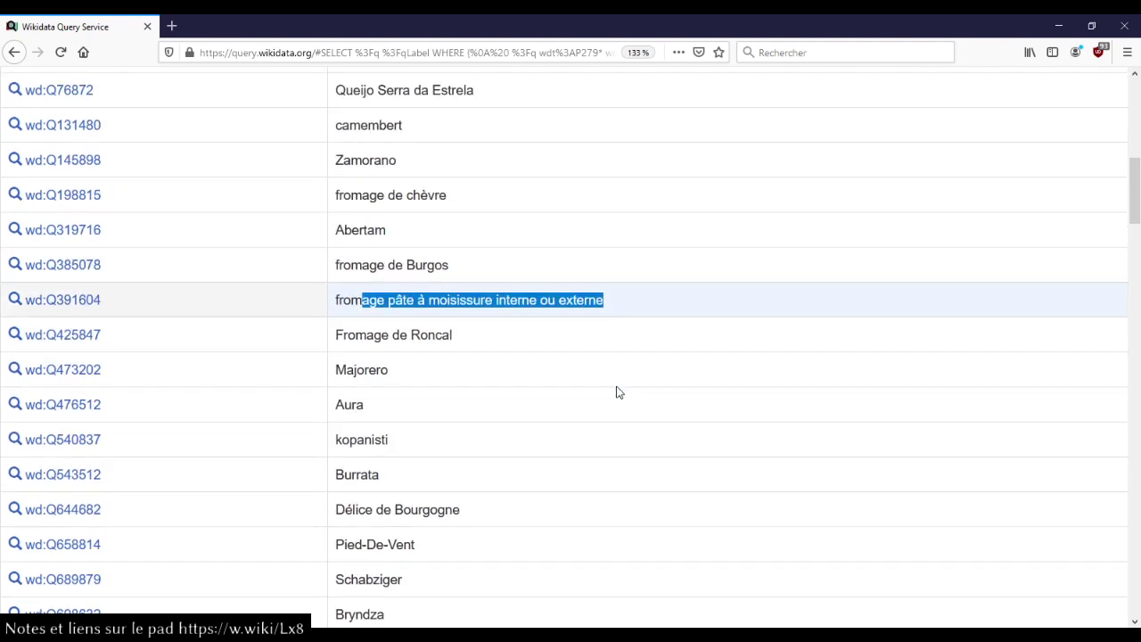
# Step: Sort the fromage subclass results by qLabel in ascending order
pyautogui.scroll(5, 535, 339)
pyautogui.scroll(-3, 412, 339)
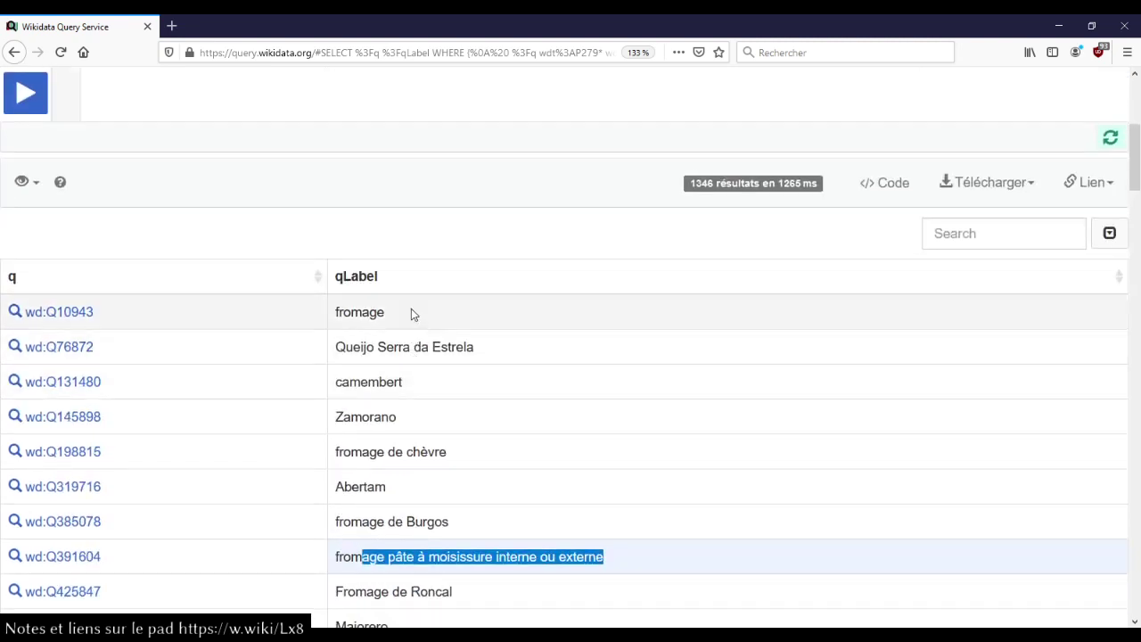
pyautogui.click(416, 297)
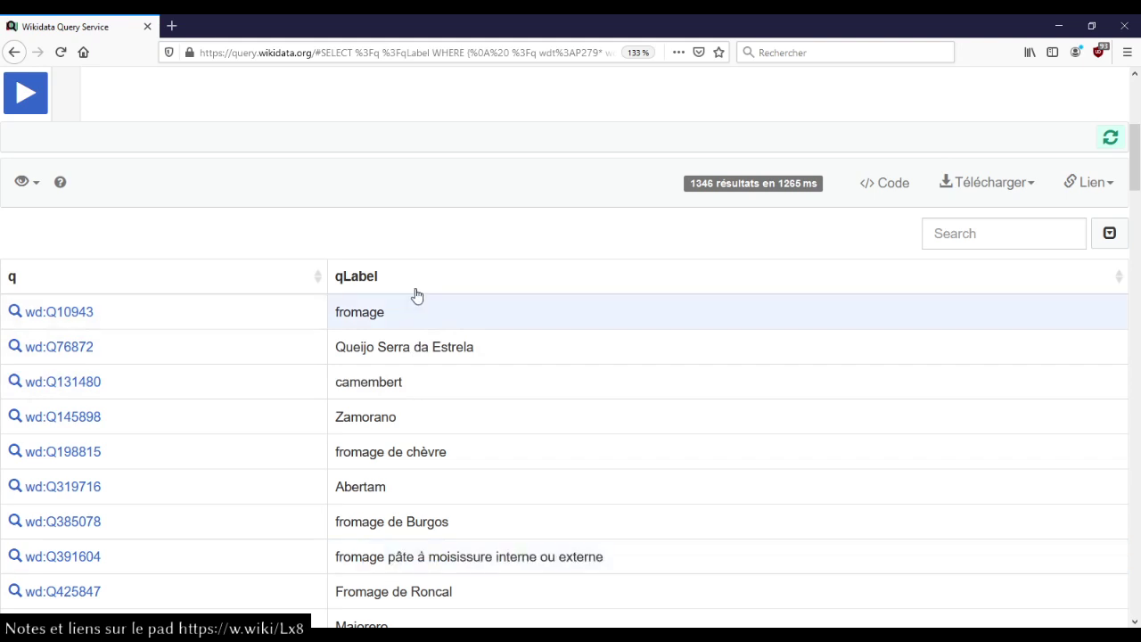
pyautogui.click(416, 292)
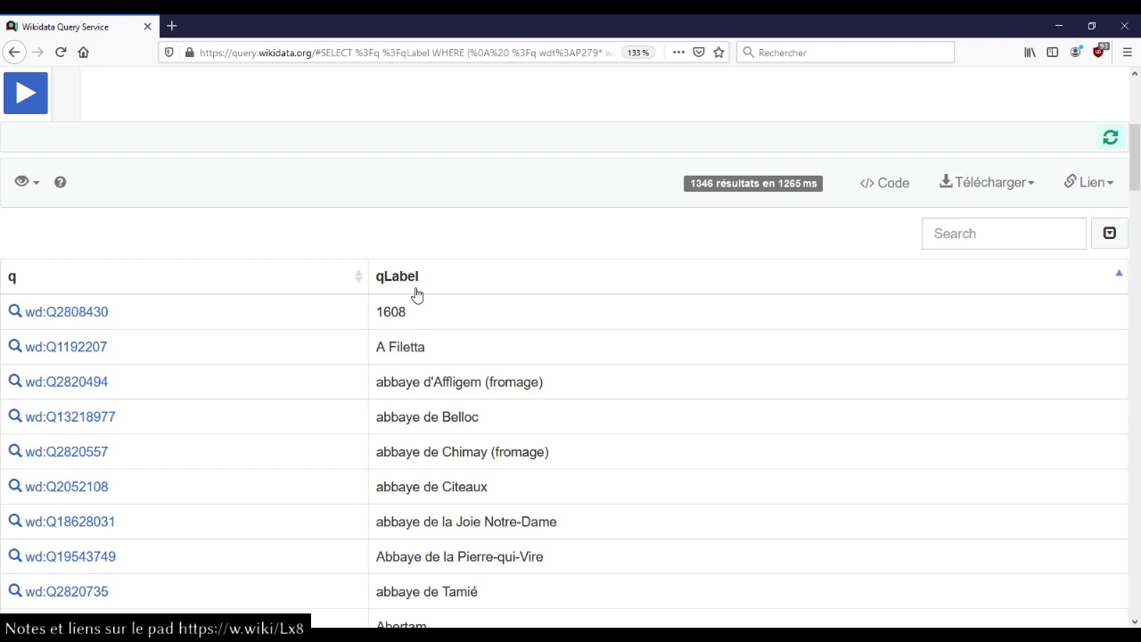
# Step: Skim the sorted fromage subclasses and open the item abbaye d'Affligem (fromage) (Q2820494) in a new tab
pyautogui.scroll(-6, 416, 294)
pyautogui.scroll(-5, 416, 293)
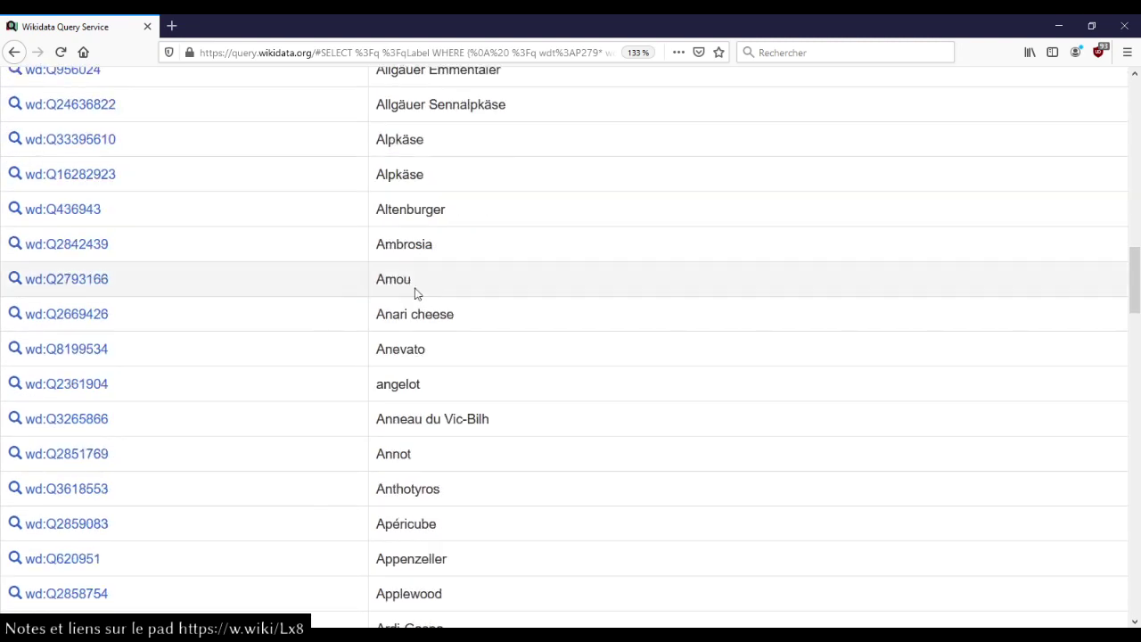
pyautogui.scroll(5, 417, 295)
pyautogui.scroll(5, 416, 294)
pyautogui.scroll(-1, 417, 294)
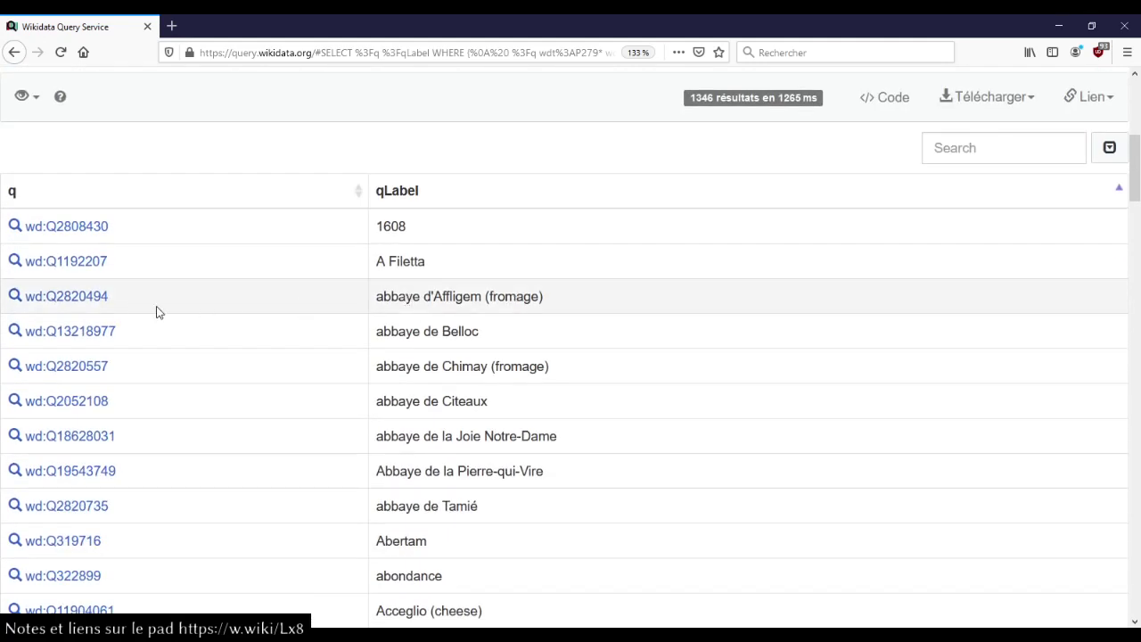
pyautogui.middleClick(100, 305)
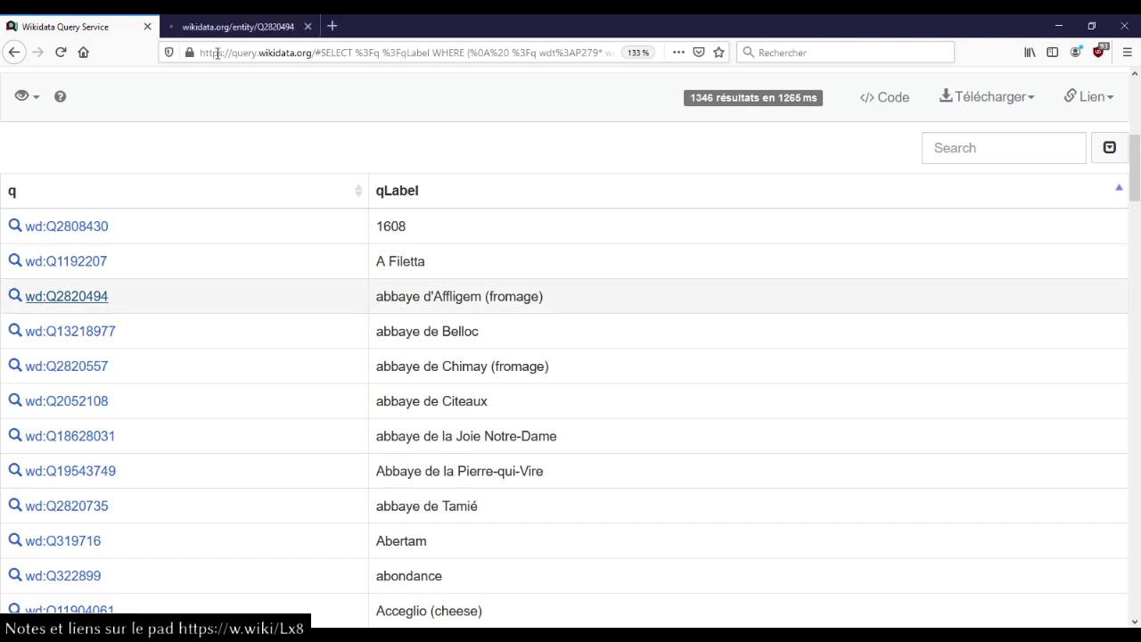
pyautogui.click(255, 32)
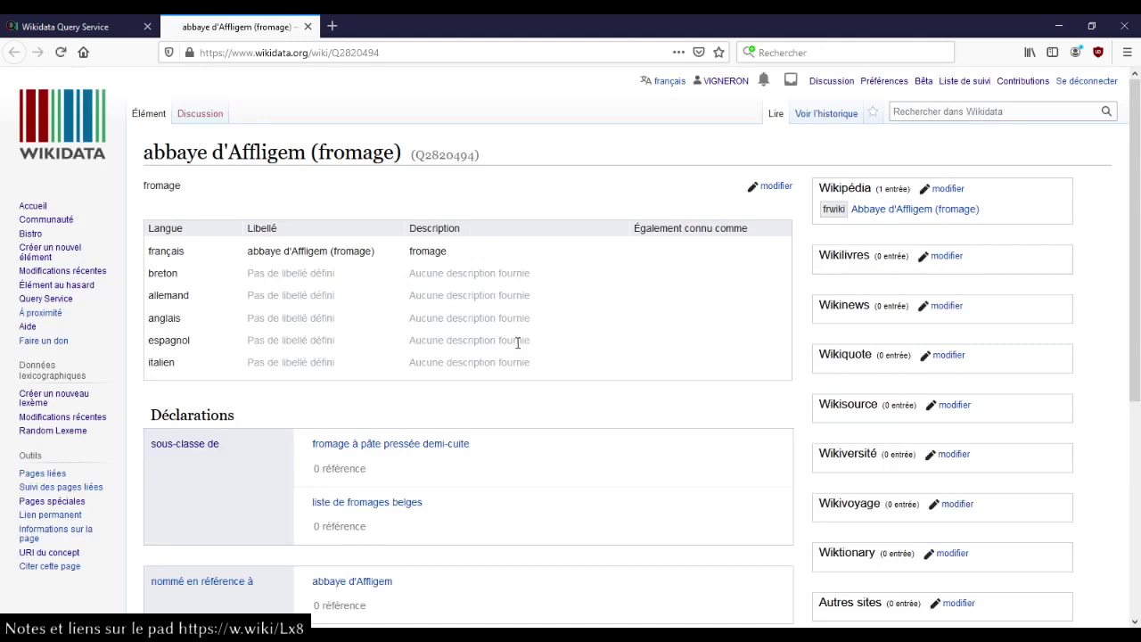
# Step: Review the statements of the abbaye d'Affligem (fromage) item and view its linked French Wikipedia article
pyautogui.scroll(-3, 517, 342)
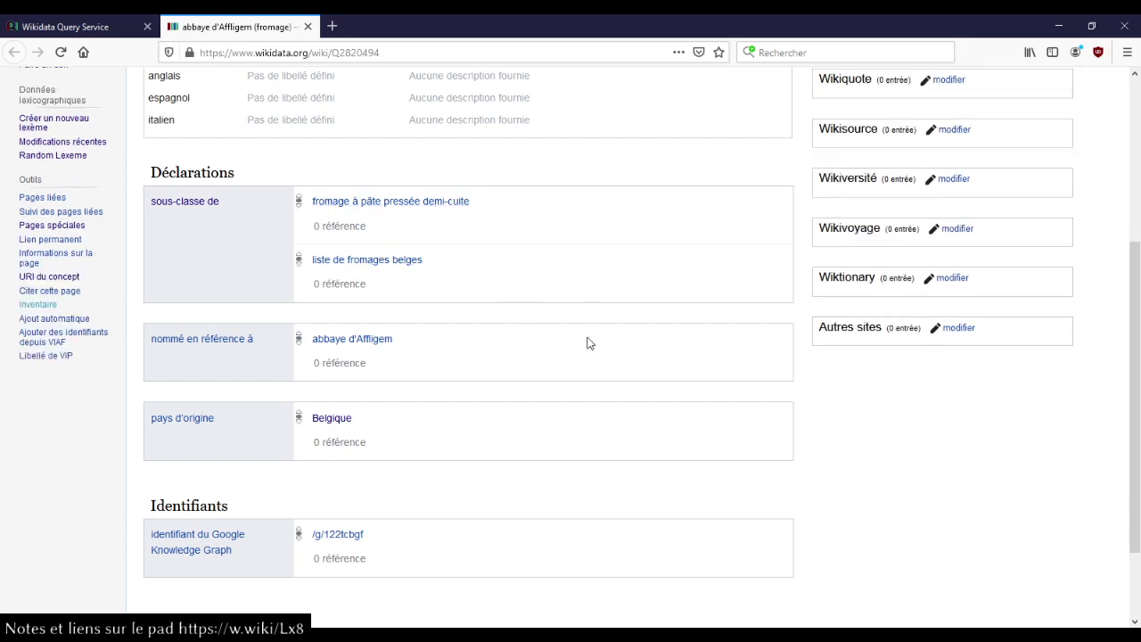
pyautogui.scroll(3, 586, 341)
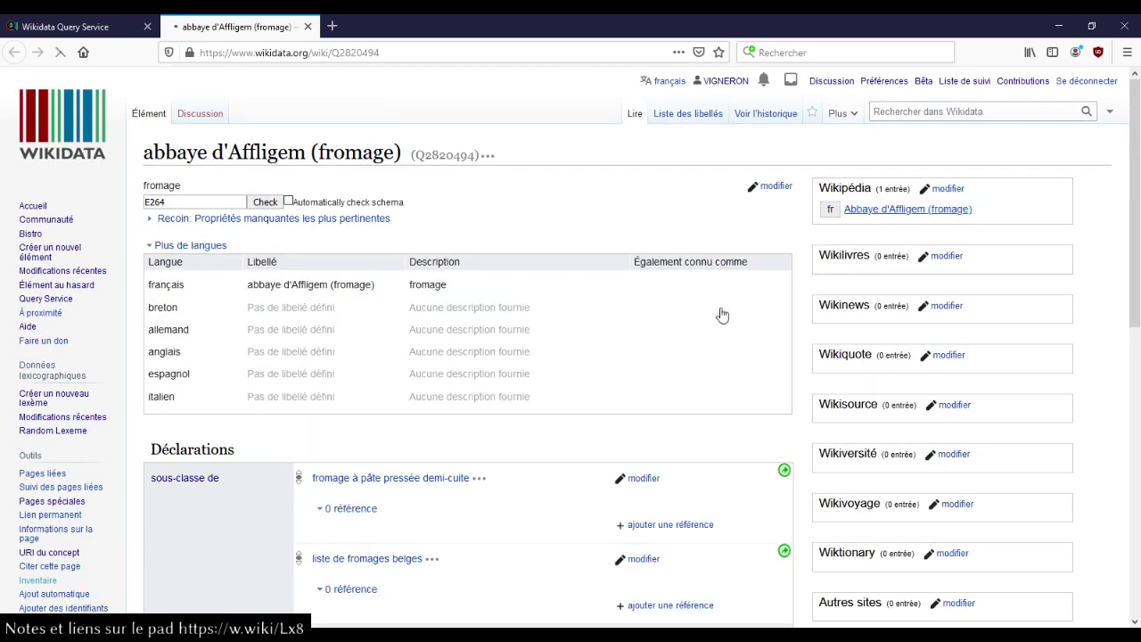
pyautogui.scroll(-5, 645, 354)
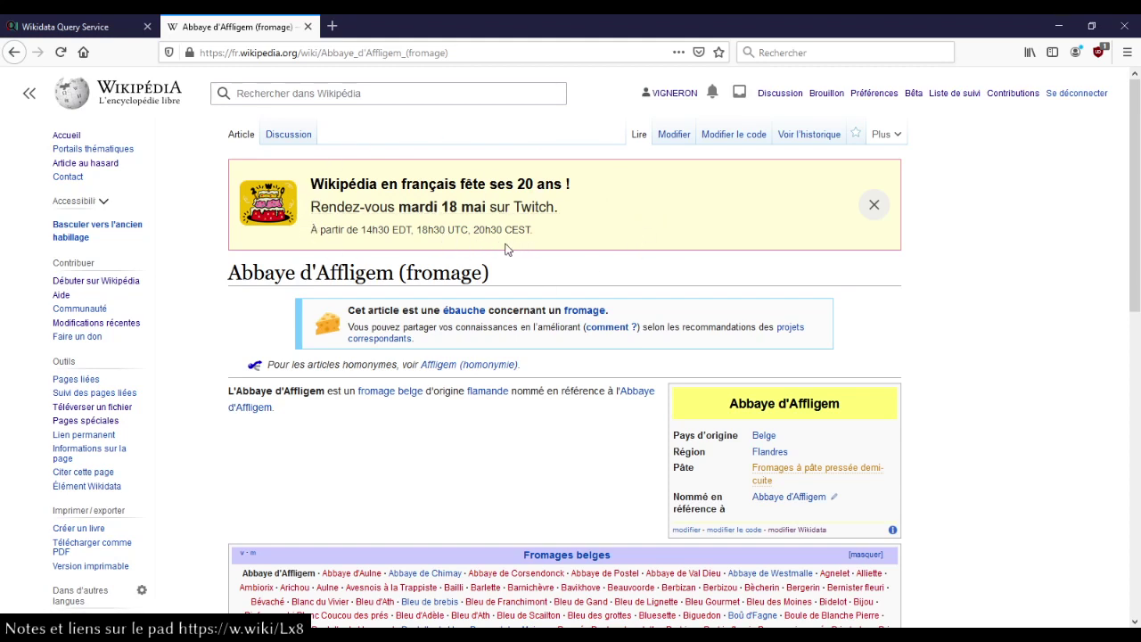
# Step: Open the Twitch event page from the 20th-anniversary banner in a new tab and look through its broadcast details, participants and sessions
pyautogui.middleClick(452, 217)
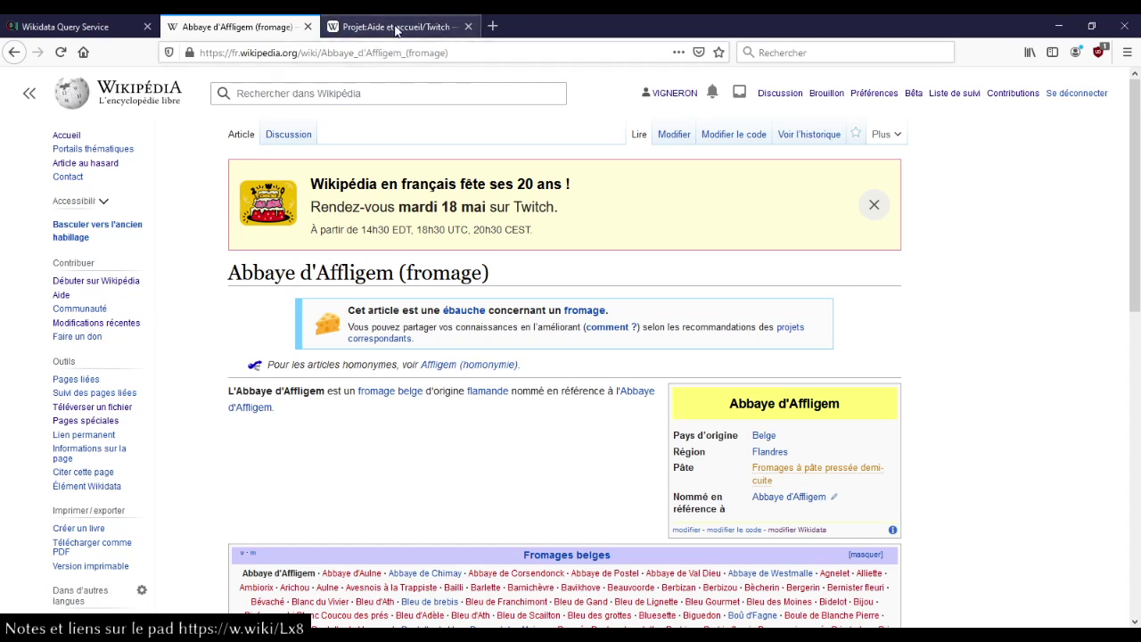
pyautogui.click(396, 31)
pyautogui.scroll(-3, 523, 345)
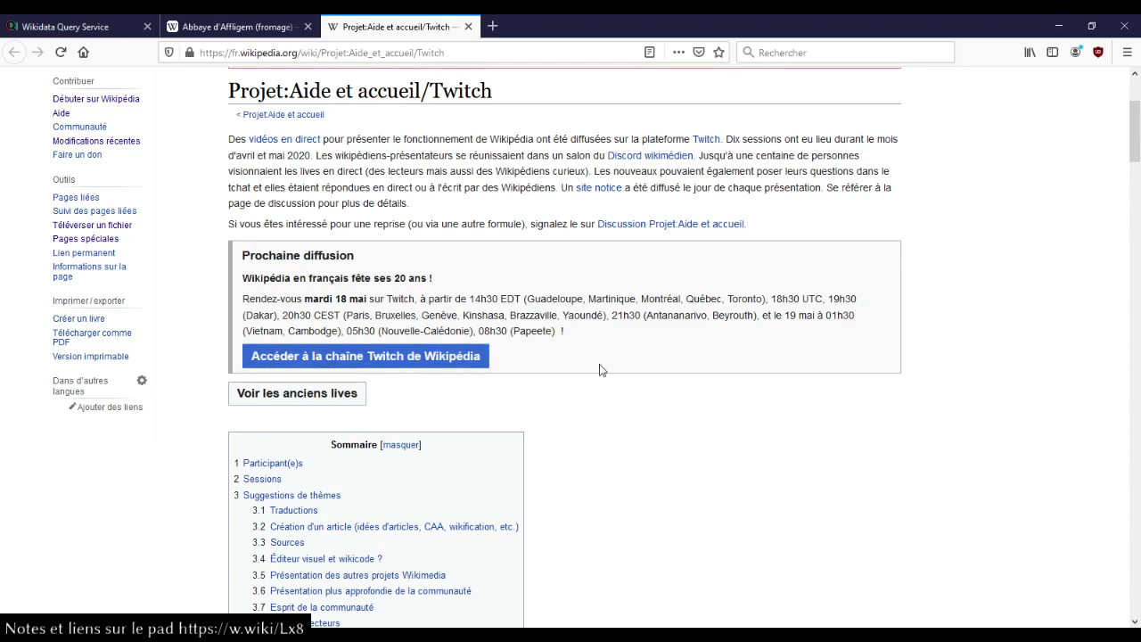
pyautogui.scroll(-10, 600, 367)
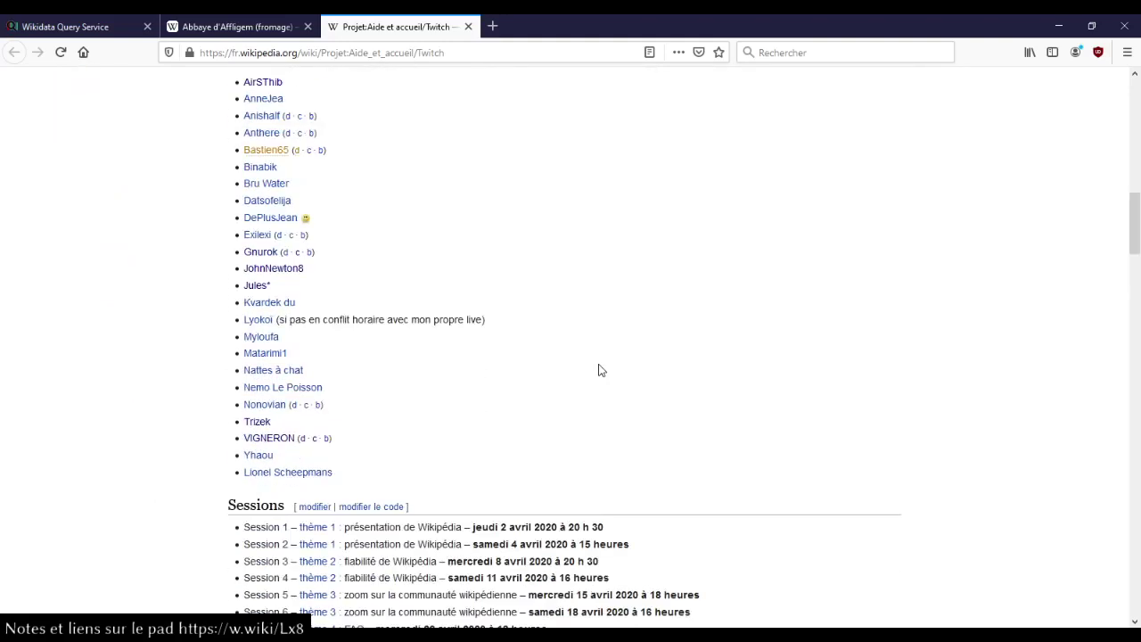
pyautogui.scroll(-6, 600, 370)
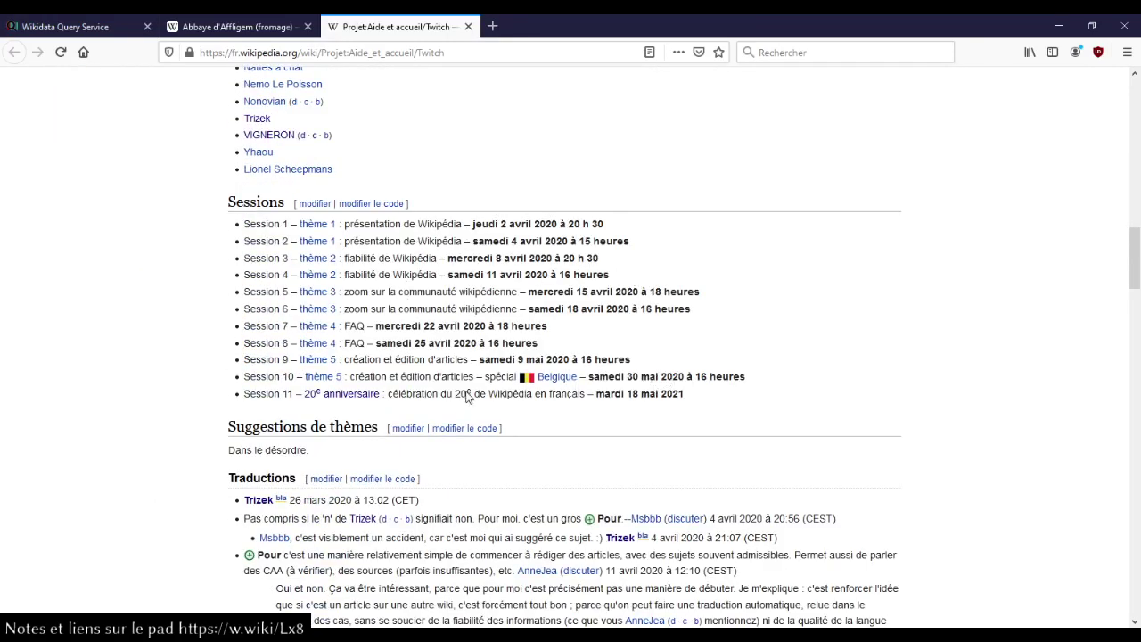
pyautogui.scroll(-6, 464, 383)
pyautogui.scroll(7, 462, 378)
pyautogui.scroll(20, 462, 378)
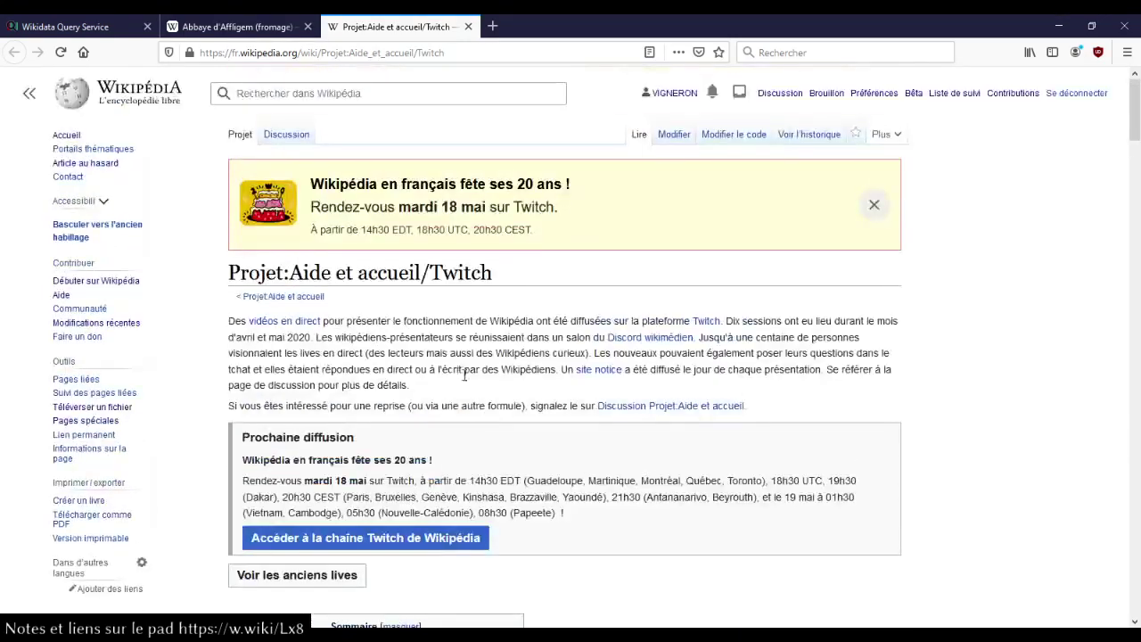
pyautogui.scroll(-1, 470, 385)
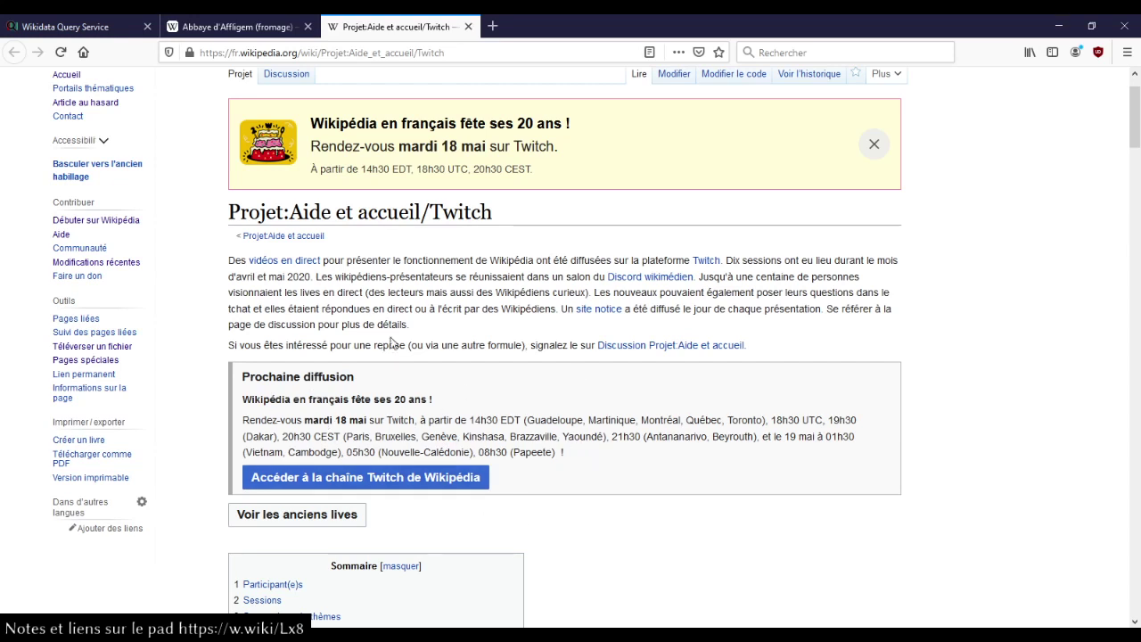
# Step: Go to the Wikipédia Twitch channel, highlight wikipedia_fr in its address, and close the tab
pyautogui.click(398, 477)
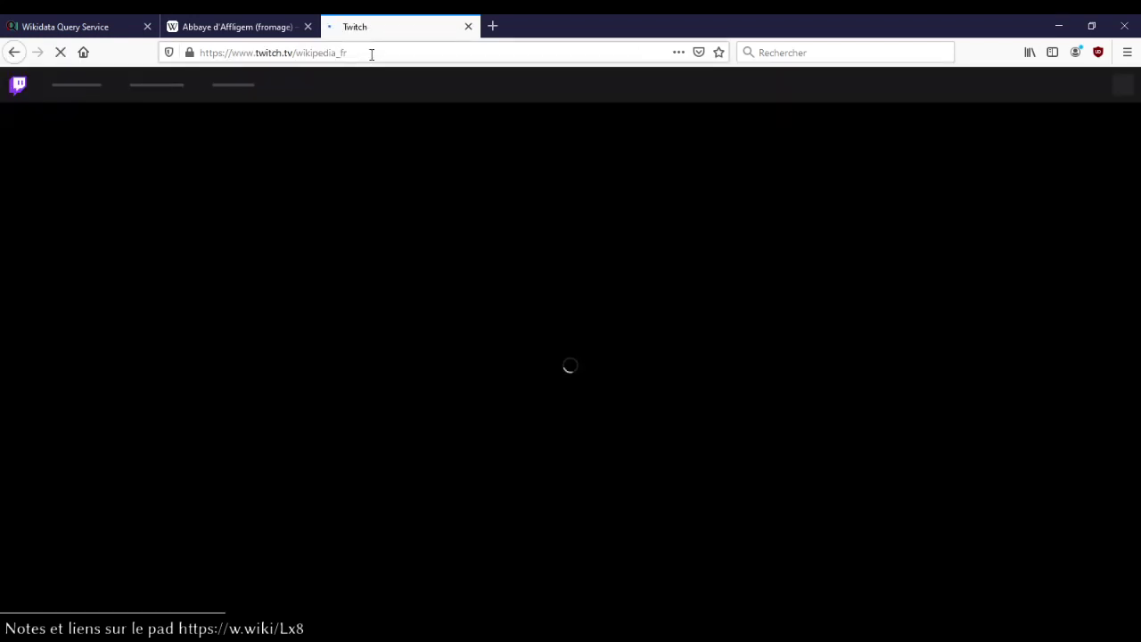
pyautogui.click(372, 53)
pyautogui.doubleClick(372, 54)
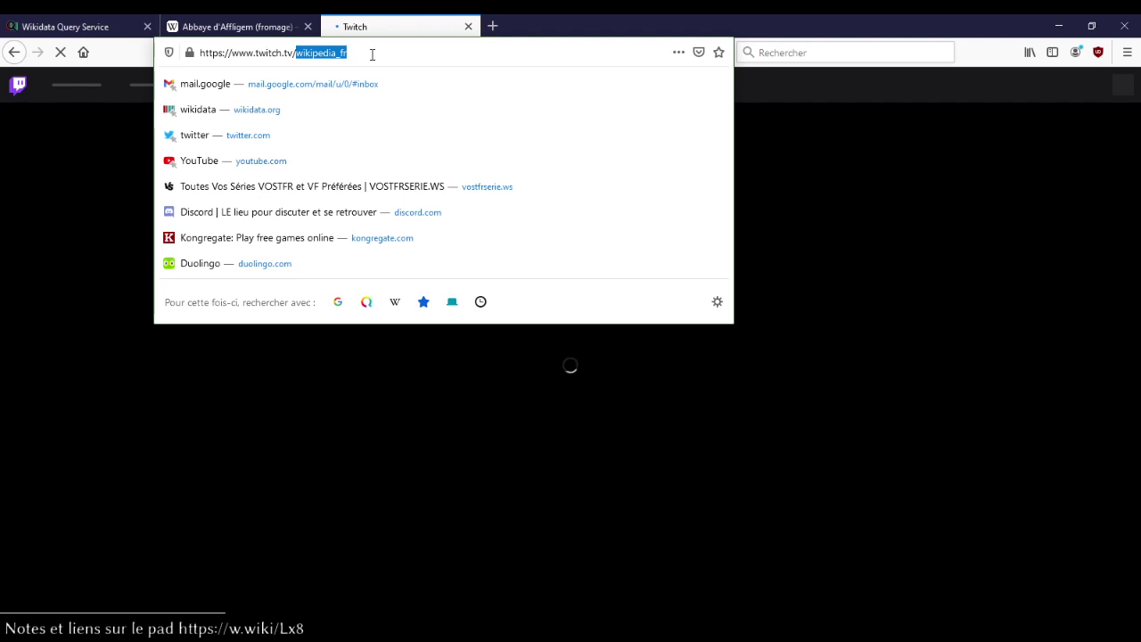
pyautogui.click(468, 26)
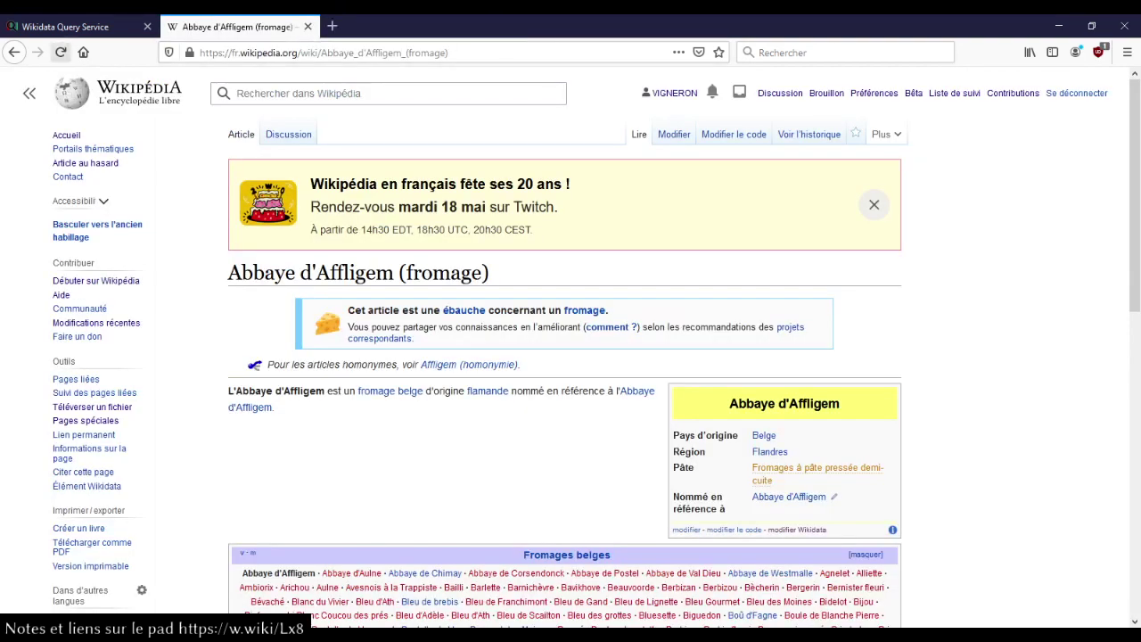